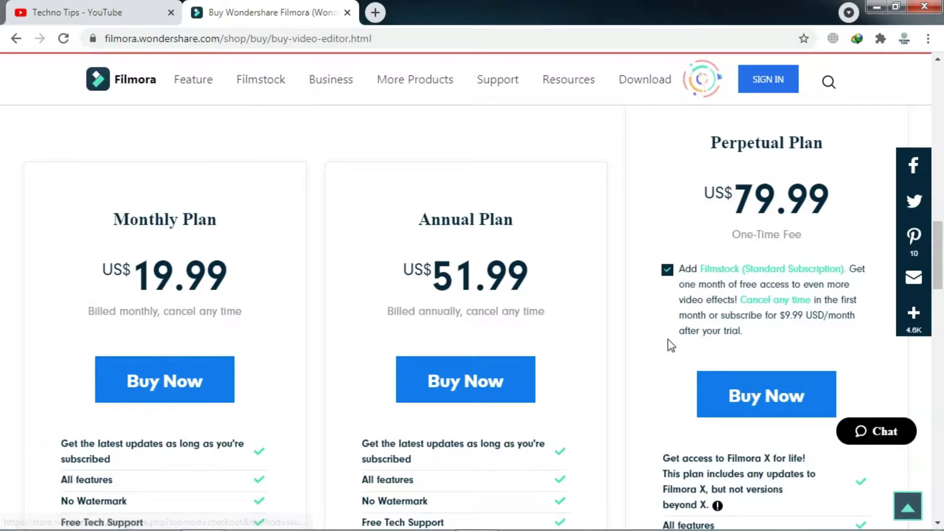
# Step: Open the Filmora video editor product page and start the free trial download for Windows
pyautogui.scroll(-1, 671, 344)
pyautogui.scroll(9, 622, 312)
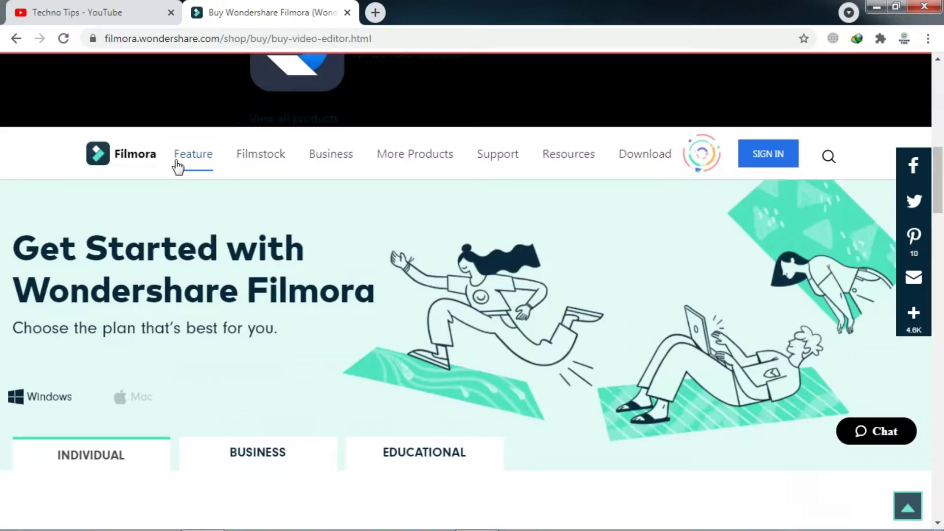
pyautogui.moveTo(177, 177)
pyautogui.click(347, 238)
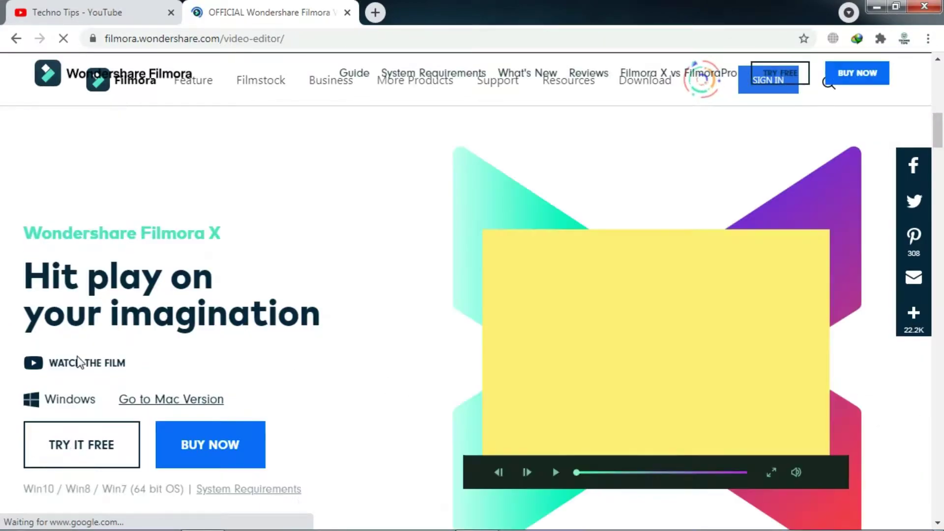
pyautogui.click(82, 445)
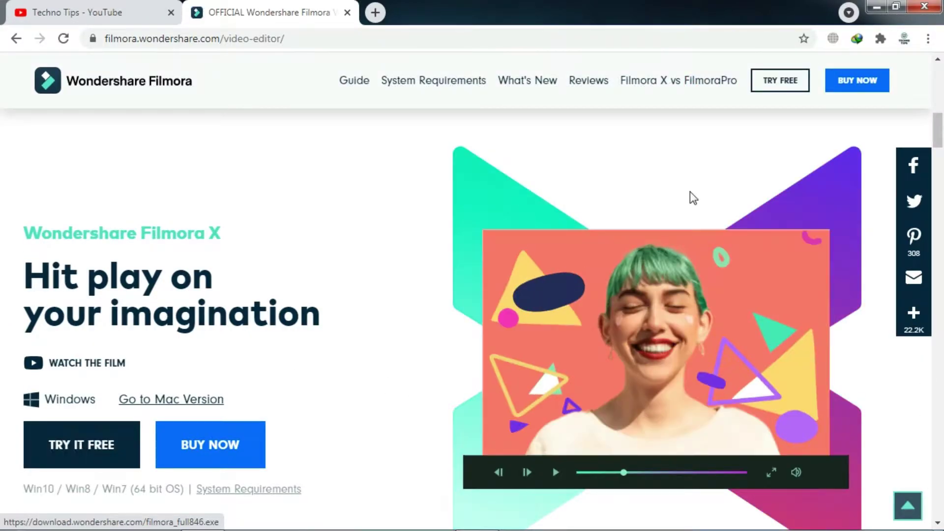
# Step: Switch to Windows Explorer and open the "Your Files Is Here" folder within the Wondershare Filmora X 10.1.20.16 (x64) folder in Downloads\Compressed
pyautogui.click(877, 8)
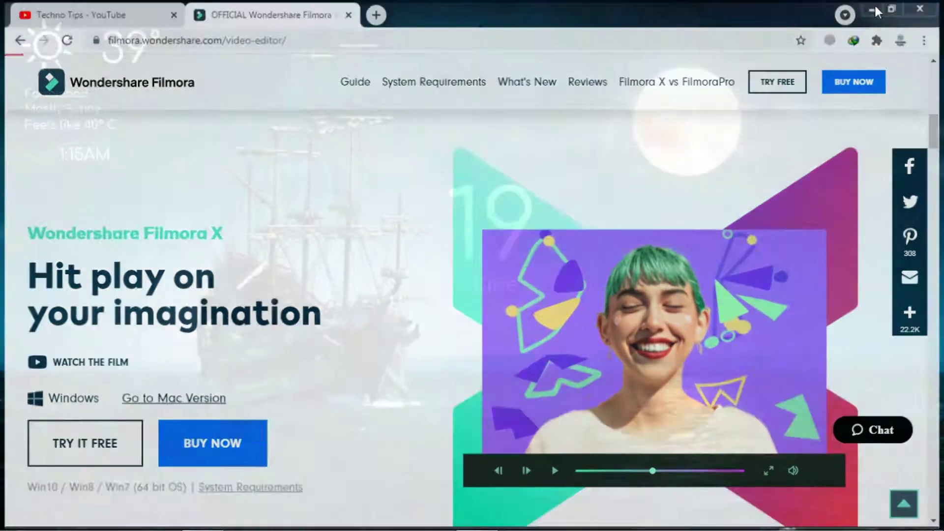
pyautogui.moveTo(265, 530)
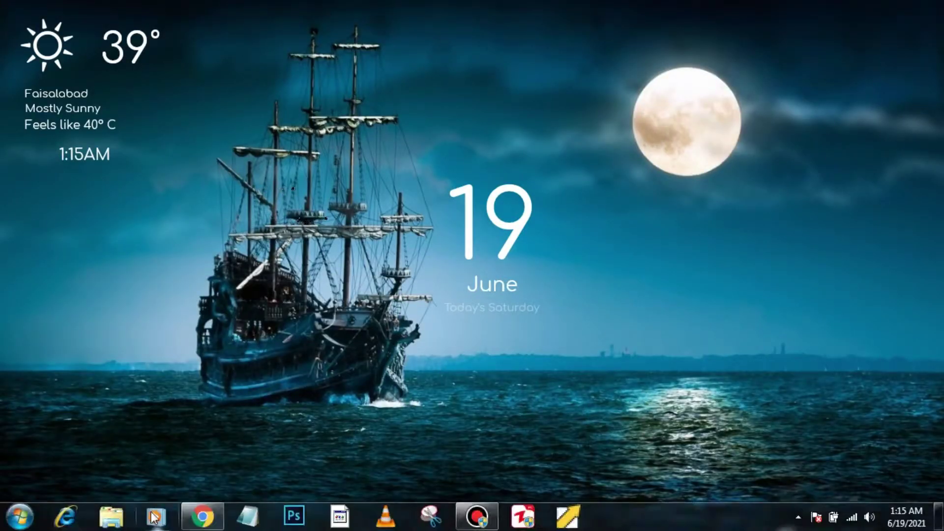
pyautogui.click(111, 517)
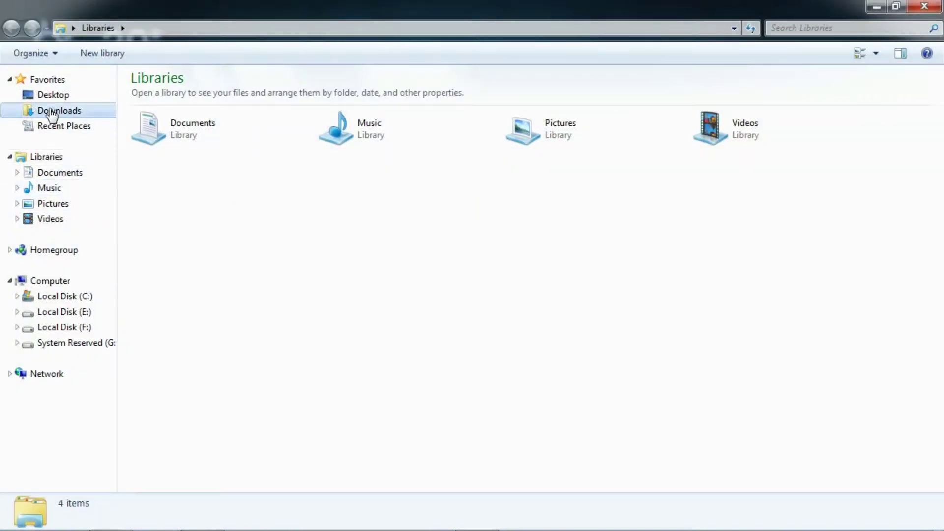
pyautogui.click(43, 110)
pyautogui.doubleClick(159, 128)
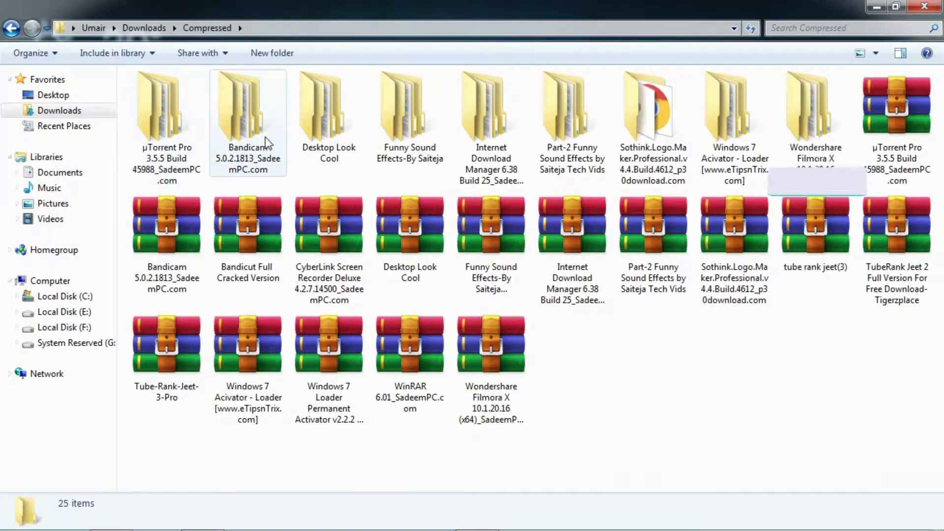
pyautogui.doubleClick(805, 150)
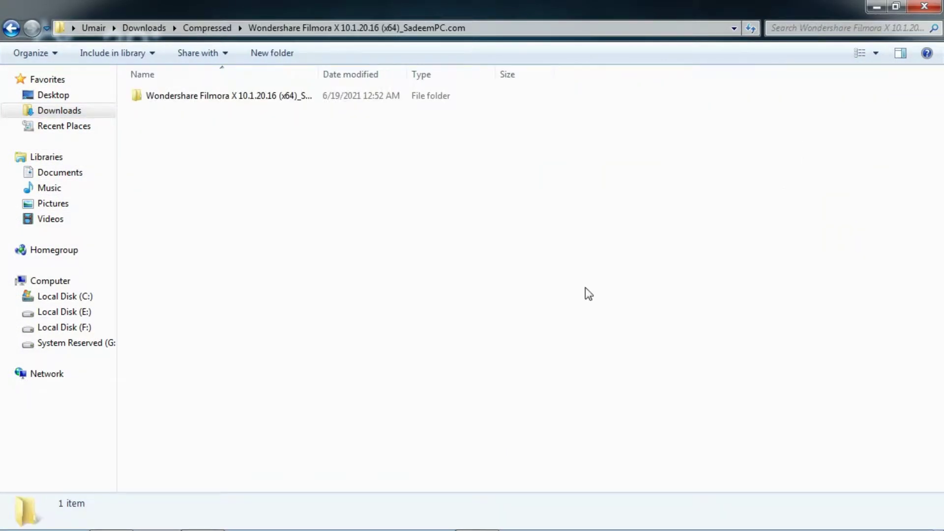
pyautogui.doubleClick(223, 99)
pyautogui.doubleClick(182, 109)
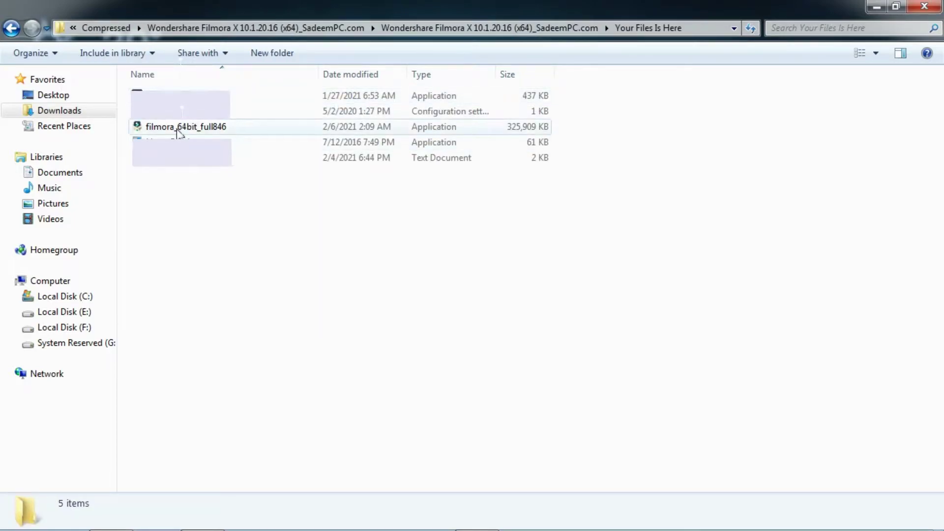
# Step: Run the filmora_64bit_full846 installer and accept English as the setup language
pyautogui.click(177, 129)
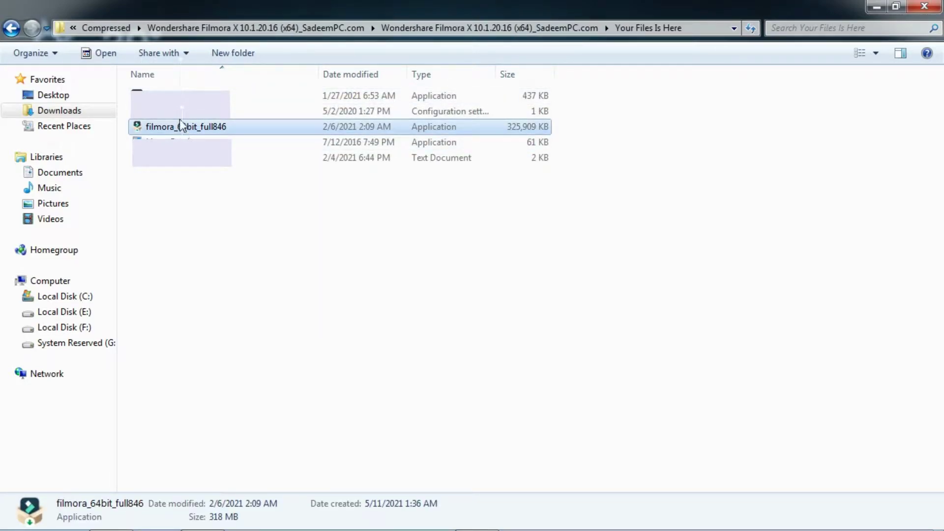
pyautogui.doubleClick(186, 129)
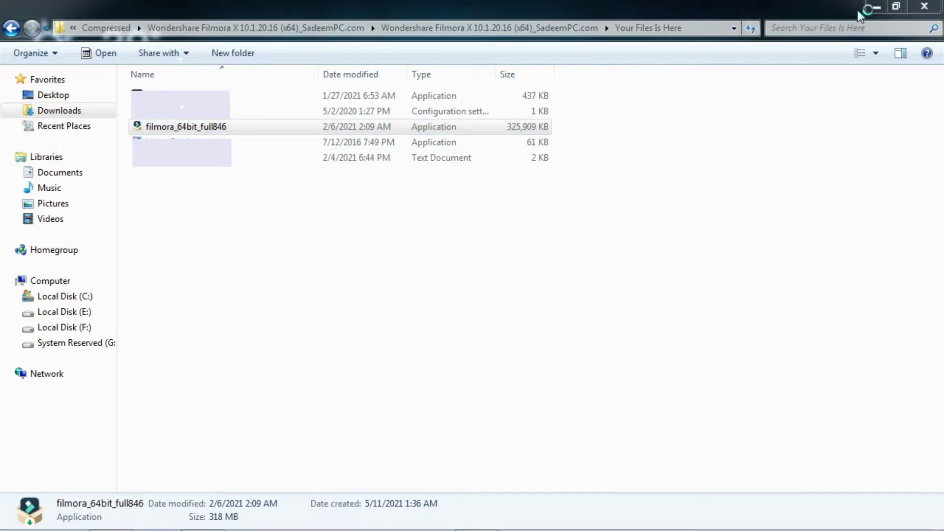
pyautogui.click(876, 8)
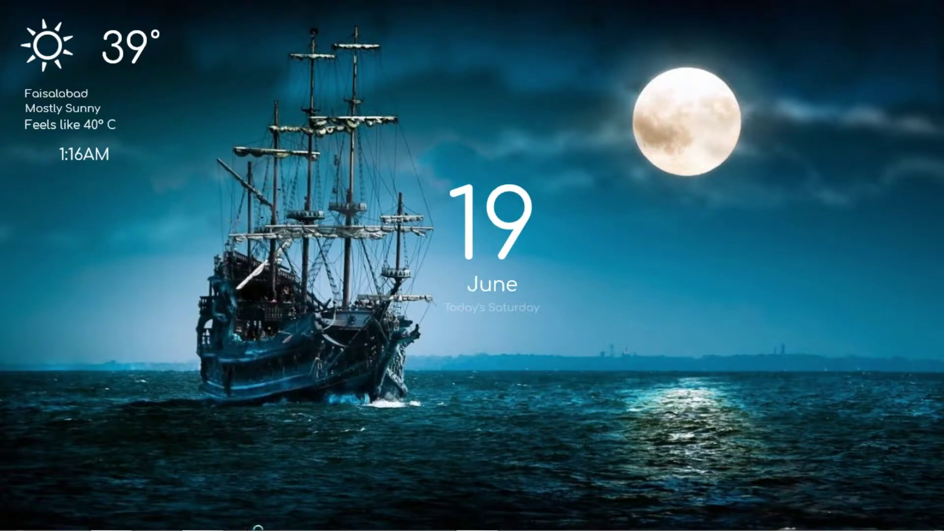
pyautogui.moveTo(258, 529)
pyautogui.moveTo(472, 210); pyautogui.dragTo(407, 174)
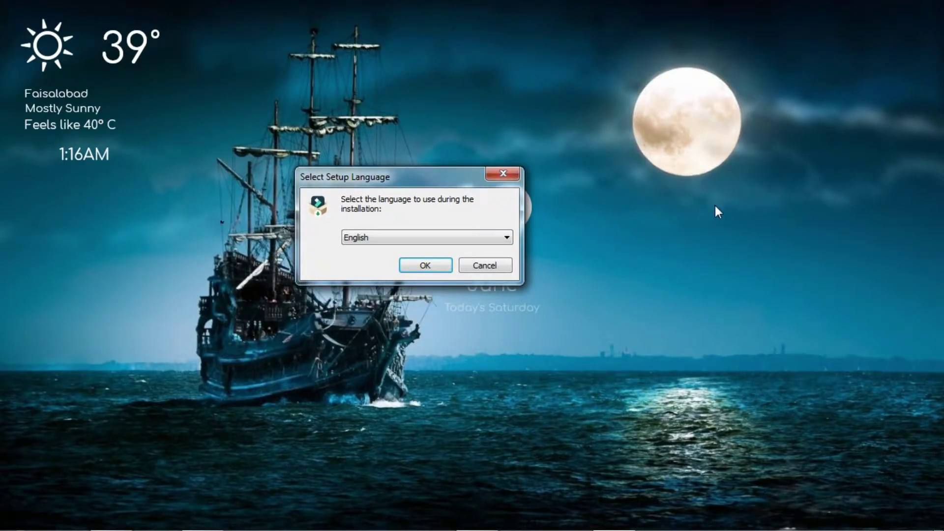
pyautogui.click(653, 213)
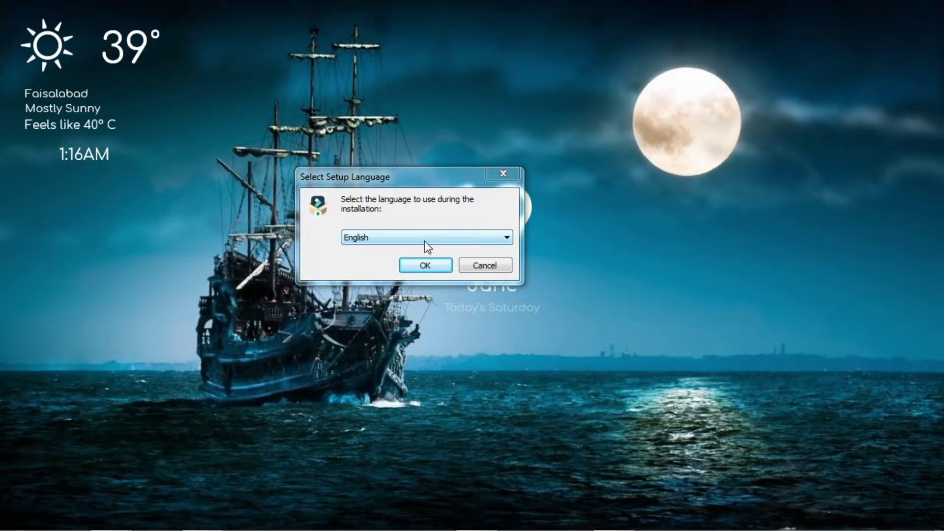
pyautogui.click(426, 264)
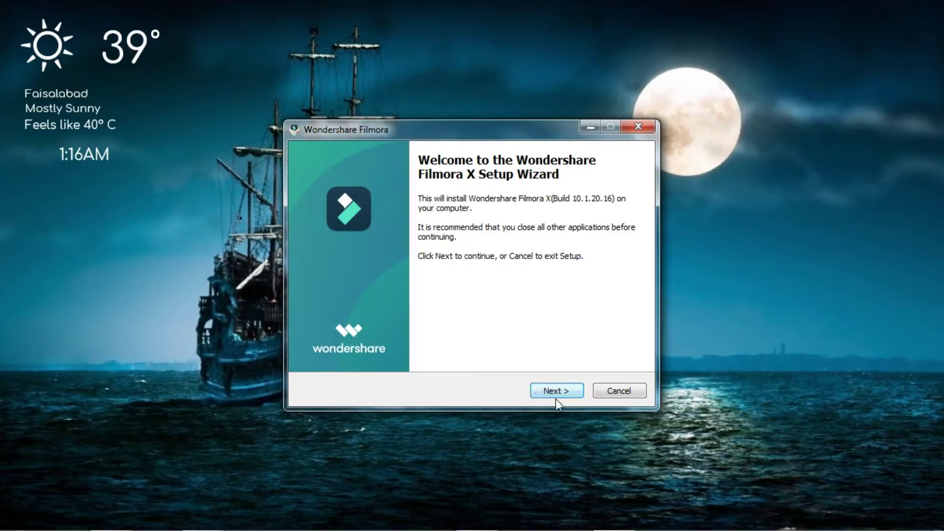
# Step: Proceed past the setup welcome page and accept the License Agreement and Privacy Policy
pyautogui.click(562, 392)
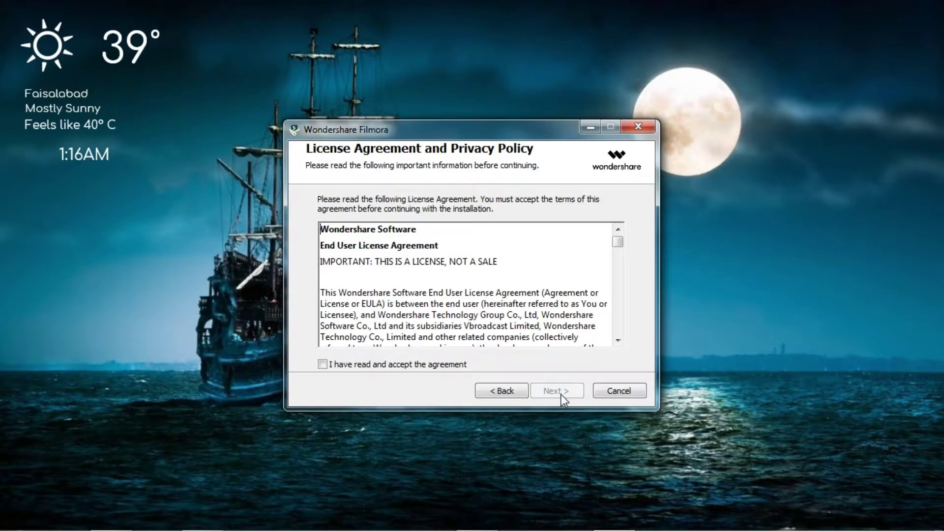
pyautogui.click(337, 368)
pyautogui.click(568, 391)
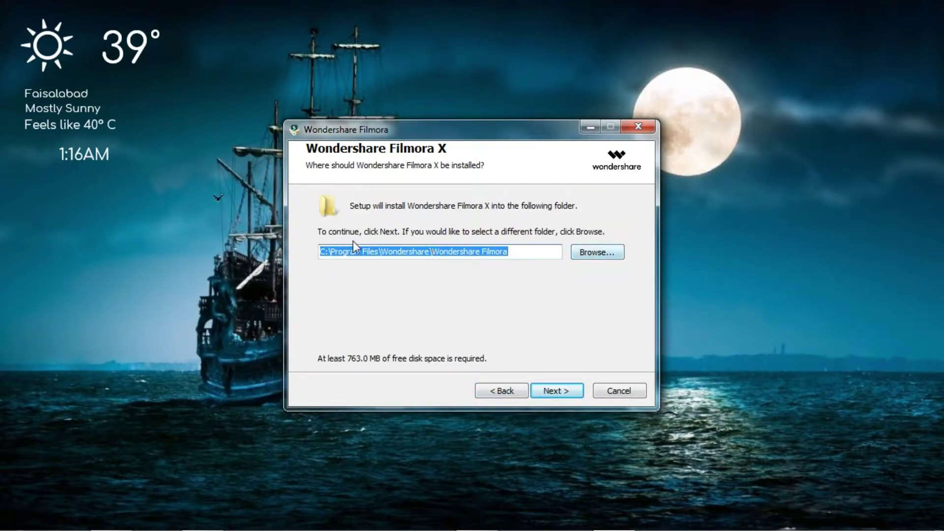
pyautogui.click(610, 258)
pyautogui.scroll(-3, 478, 270)
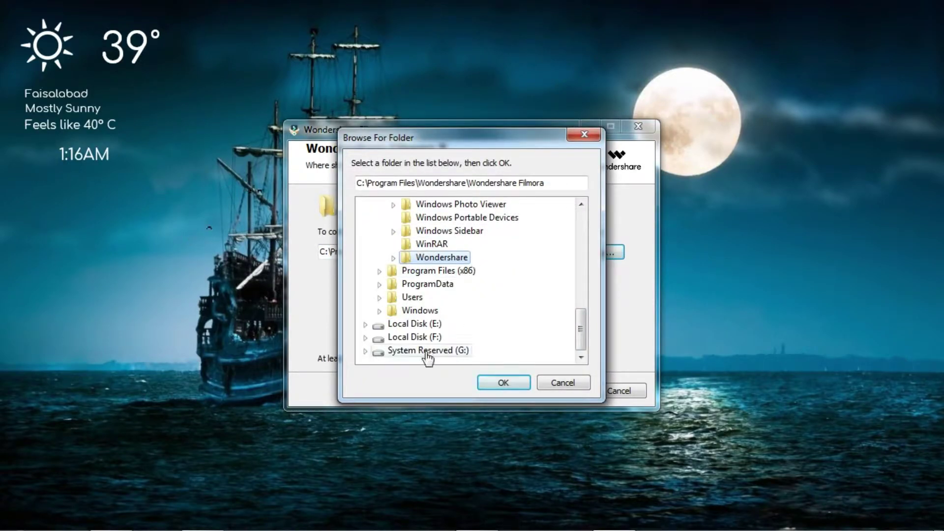
pyautogui.scroll(12, 429, 302)
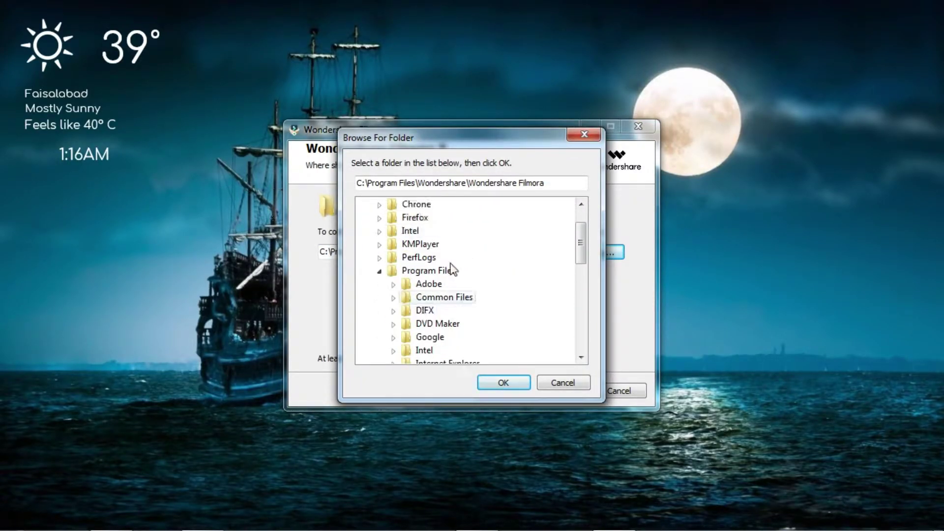
pyautogui.click(585, 138)
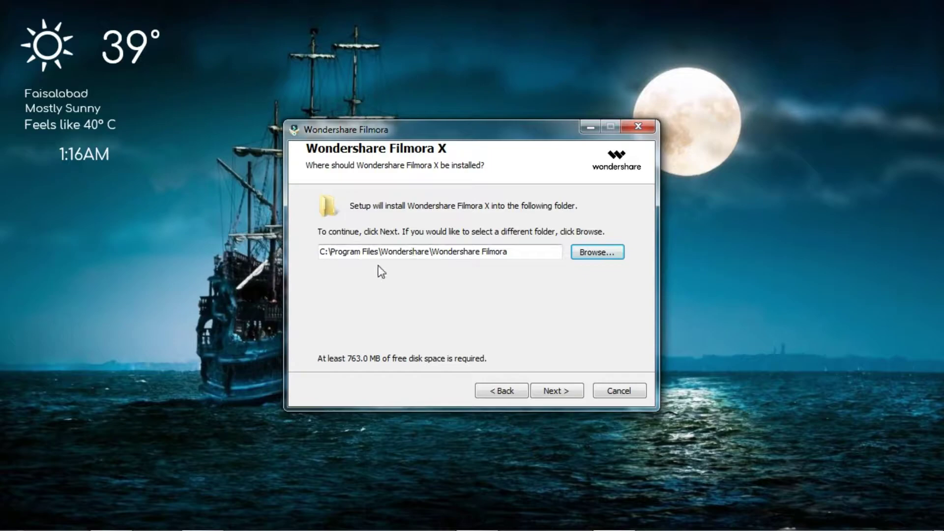
# Step: Start installing Wondershare Filmora X into C:\Program Files\Wondershare\Wondershare Filmora
pyautogui.click(562, 391)
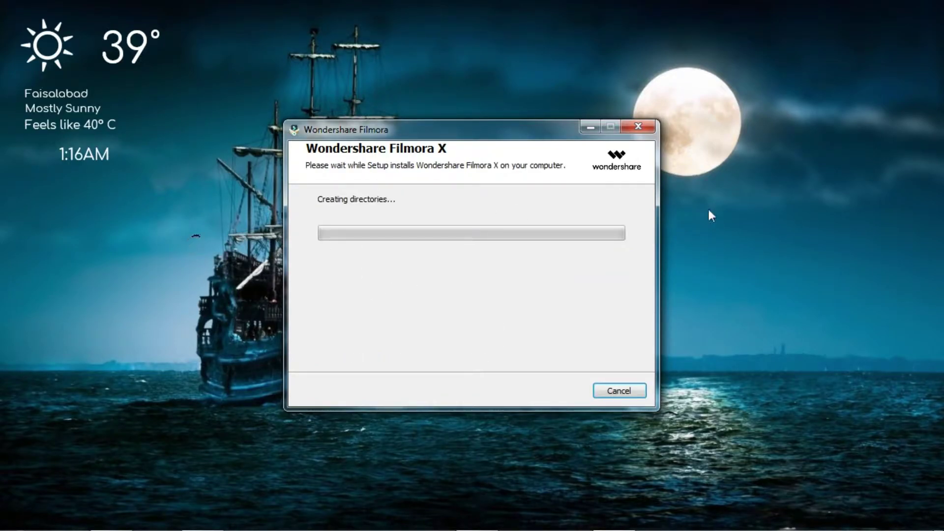
pyautogui.rightClick(466, 457)
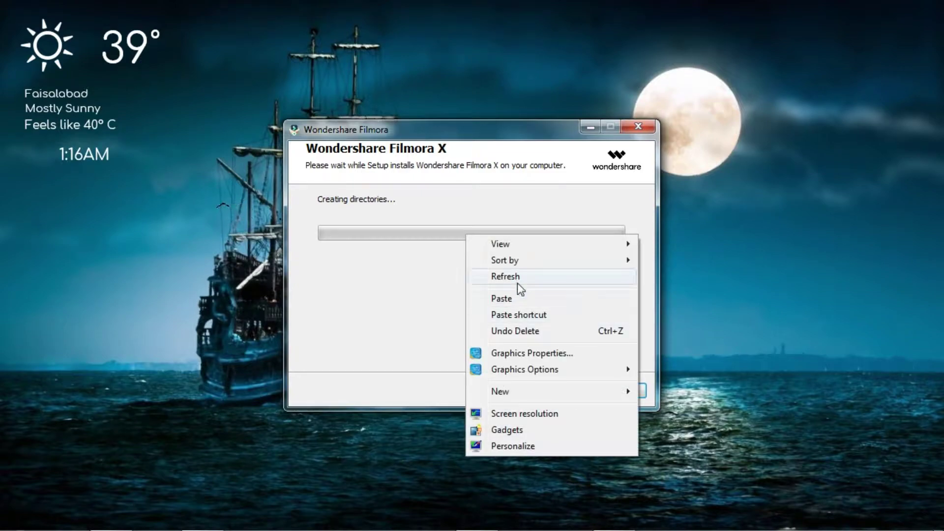
pyautogui.click(546, 278)
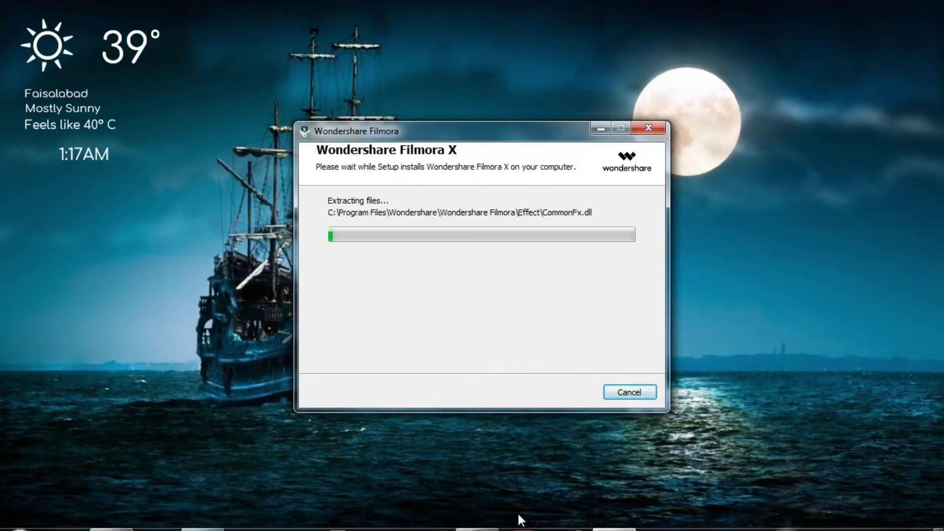
pyautogui.moveTo(492, 525)
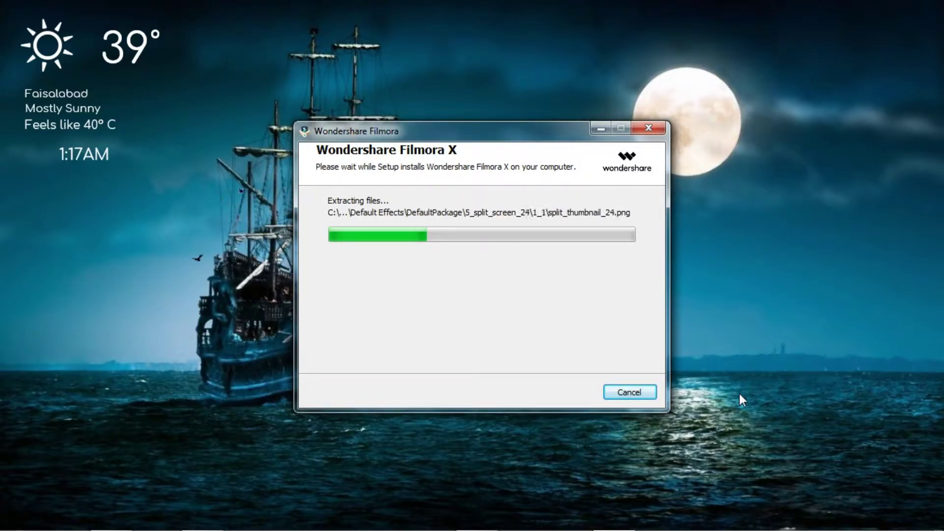
pyautogui.moveTo(529, 139); pyautogui.dragTo(754, 121)
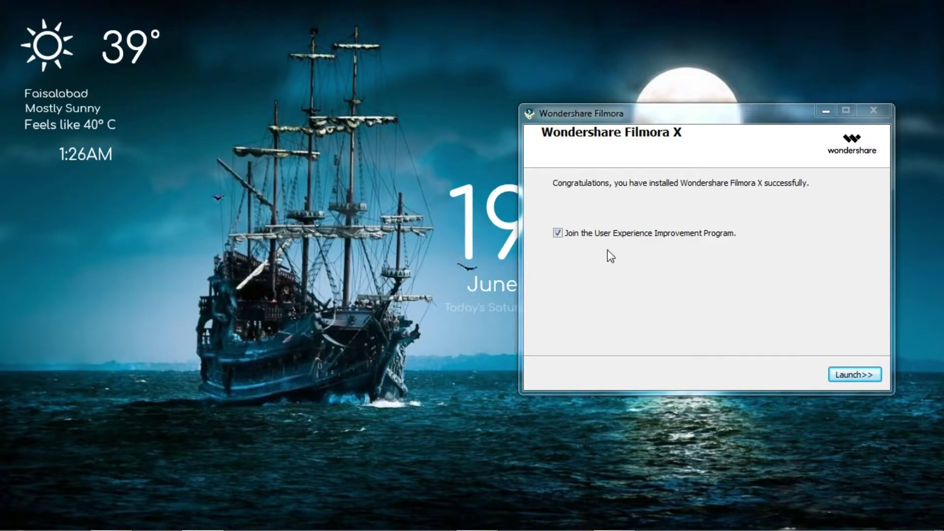
# Step: Opt out of the User Experience Improvement Program and launch Filmora X from the finished installer
pyautogui.moveTo(668, 119); pyautogui.dragTo(589, 109)
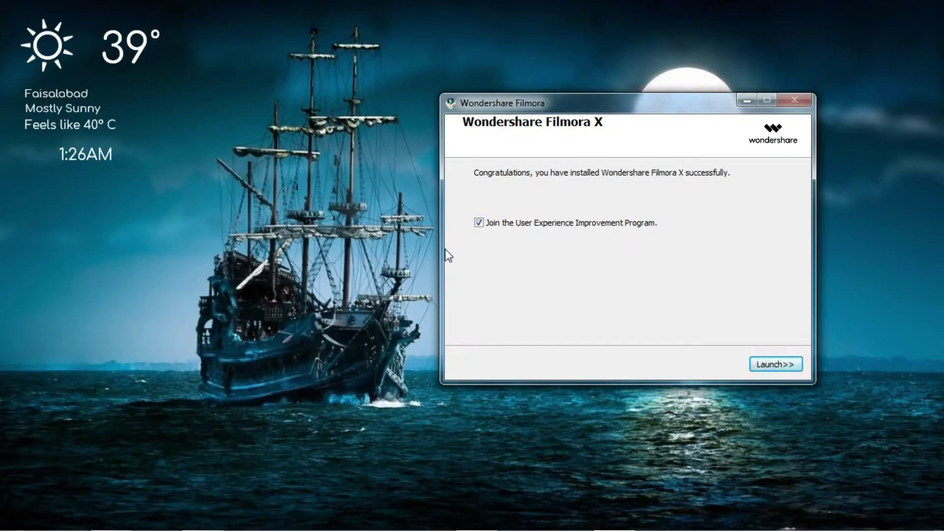
pyautogui.click(479, 224)
pyautogui.click(780, 367)
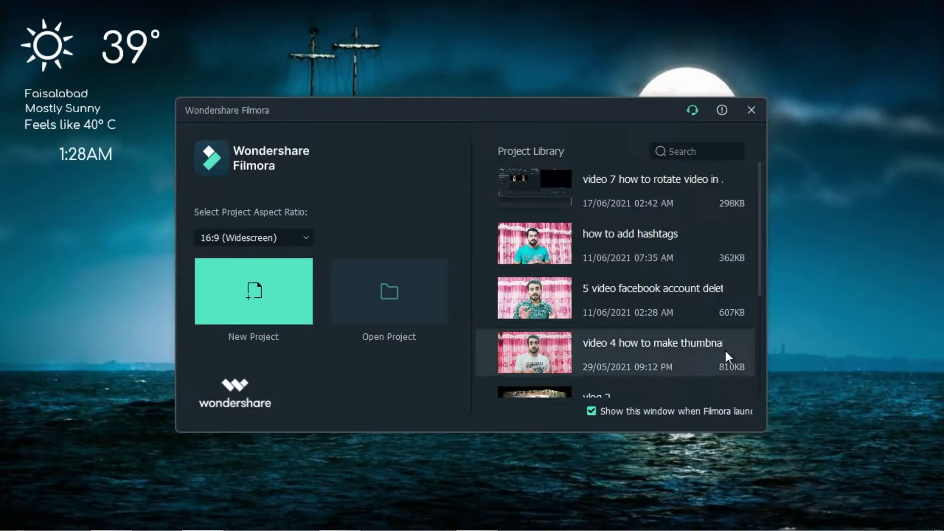
pyautogui.moveTo(493, 120); pyautogui.dragTo(520, 104)
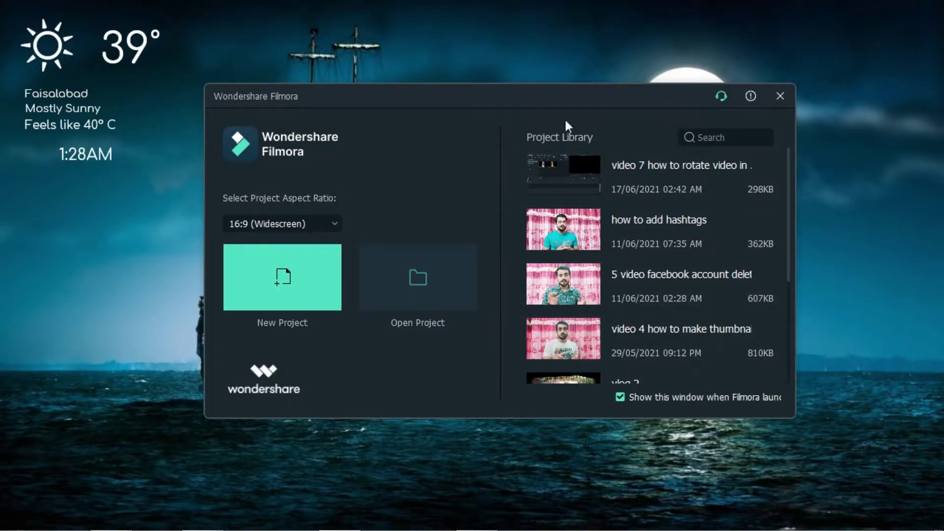
pyautogui.moveTo(477, 103); pyautogui.dragTo(439, 106)
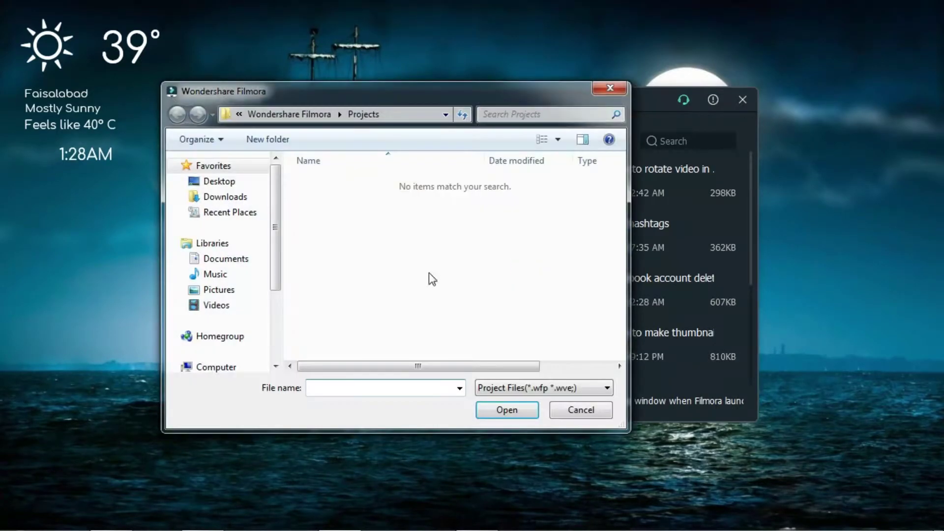
pyautogui.click(229, 198)
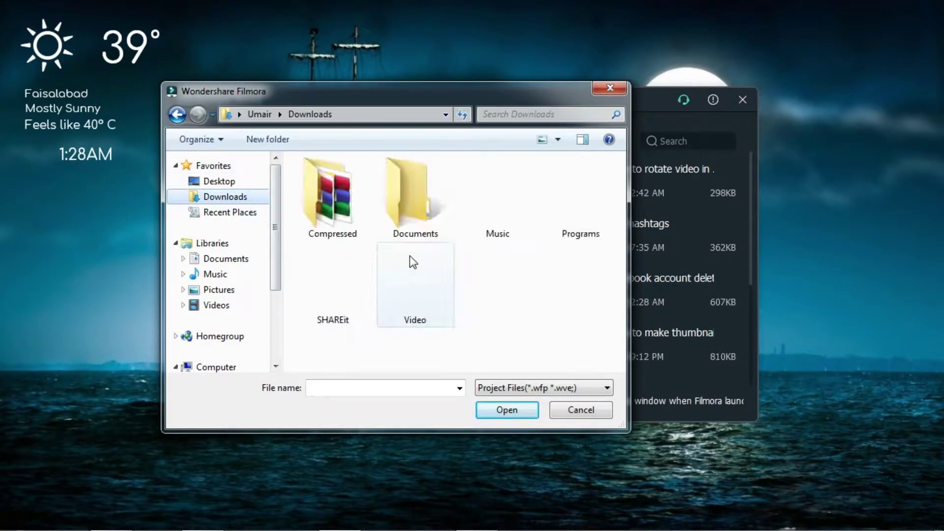
pyautogui.click(610, 88)
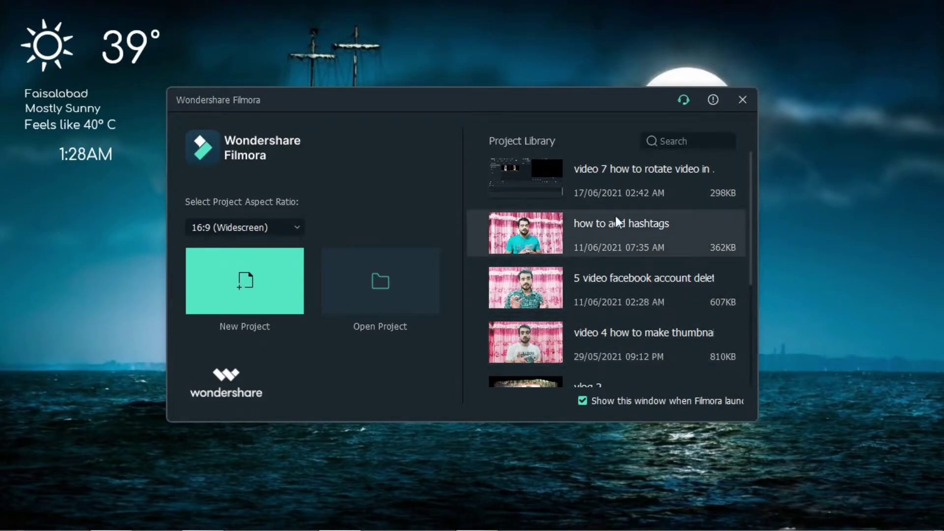
# Step: Review the project aspect ratio choices, keep 16:9 (Widescreen), and create a new project
pyautogui.click(297, 228)
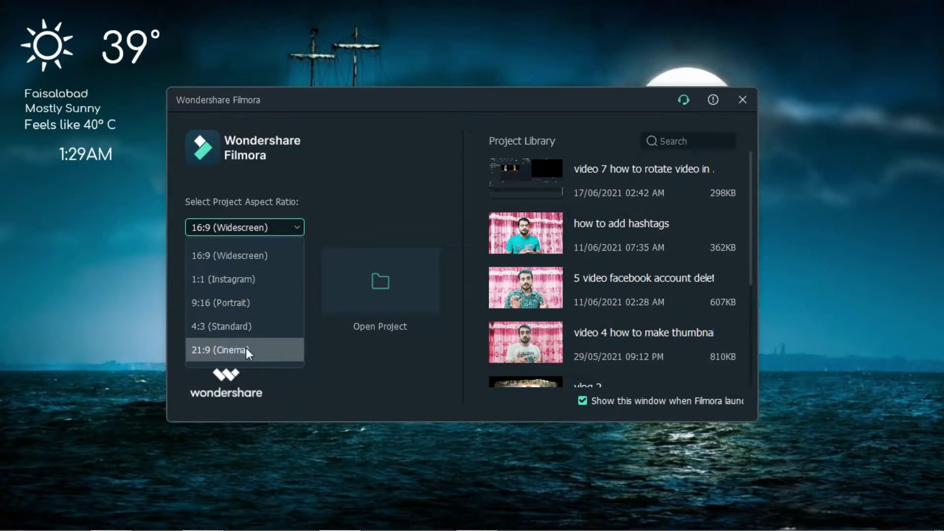
pyautogui.click(296, 226)
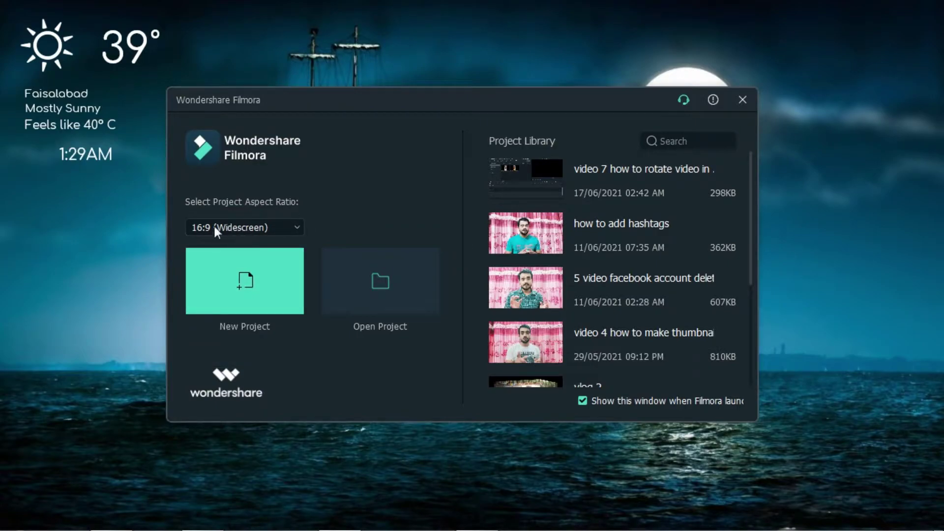
pyautogui.click(252, 290)
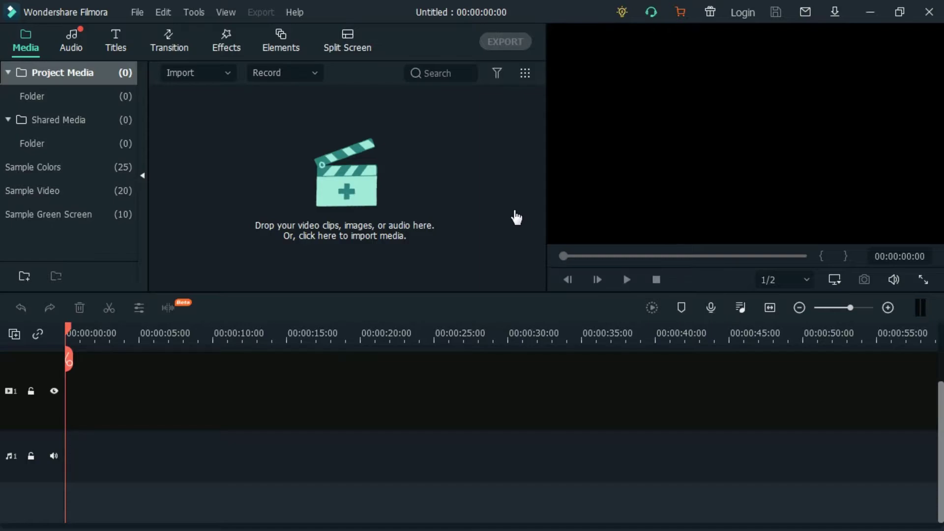
# Step: Activate Wondershare Filmora X and dismiss the license activation dialog
pyautogui.click(294, 19)
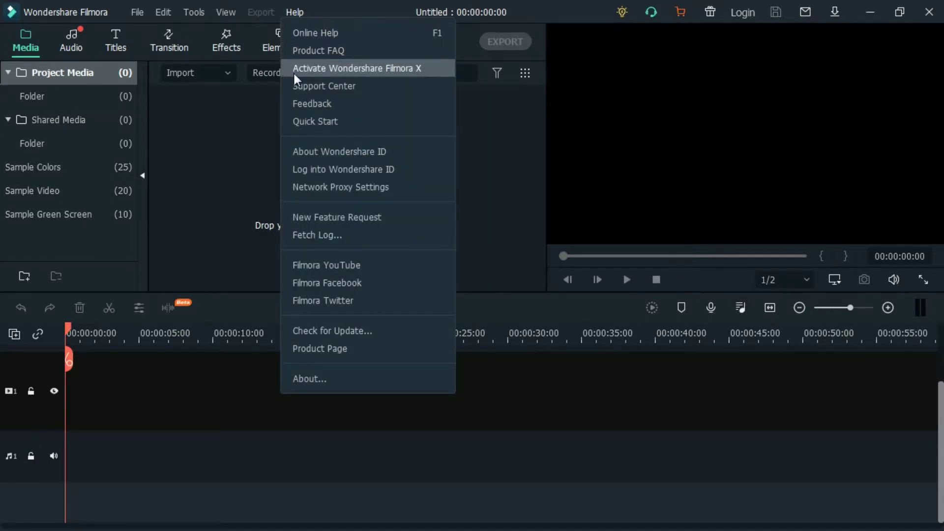
pyautogui.click(376, 69)
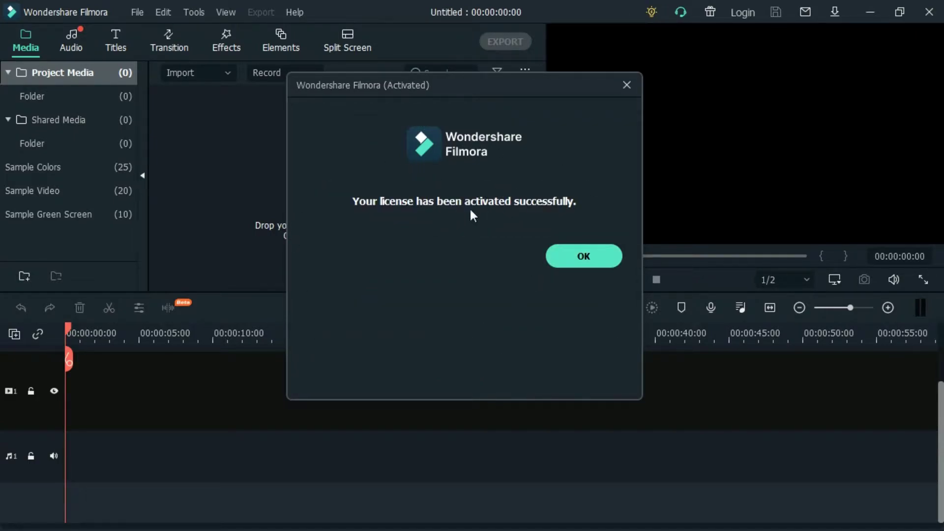
pyautogui.click(575, 265)
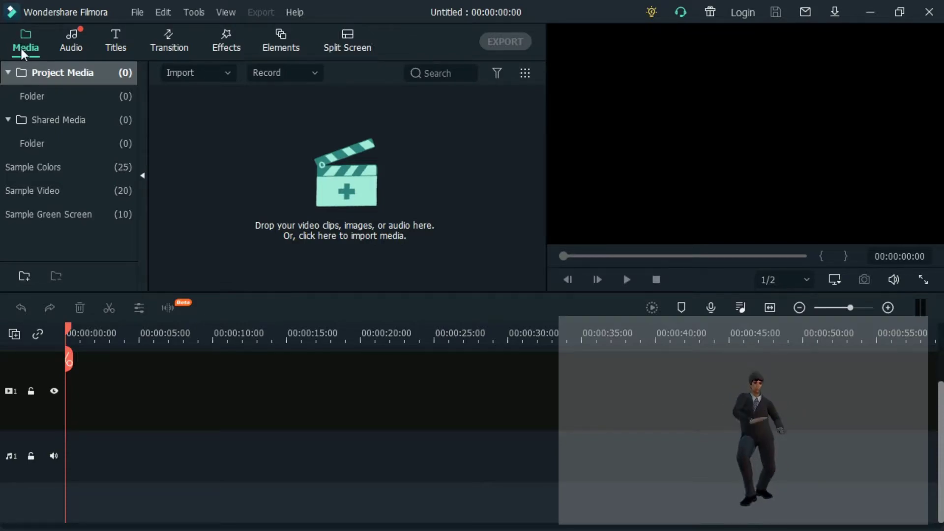
# Step: Browse the Sample Video collection and preview the Travel 02 and Travel 03 clips
pyautogui.click(49, 193)
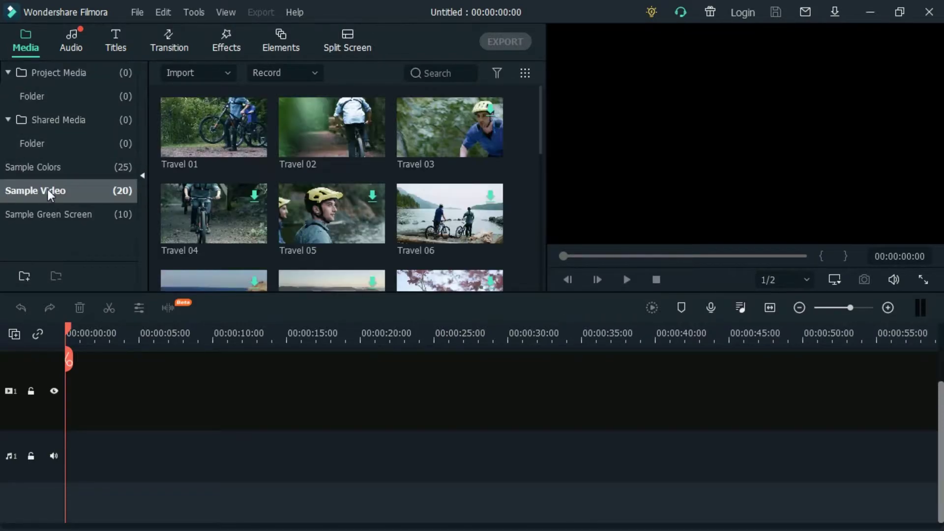
pyautogui.doubleClick(350, 136)
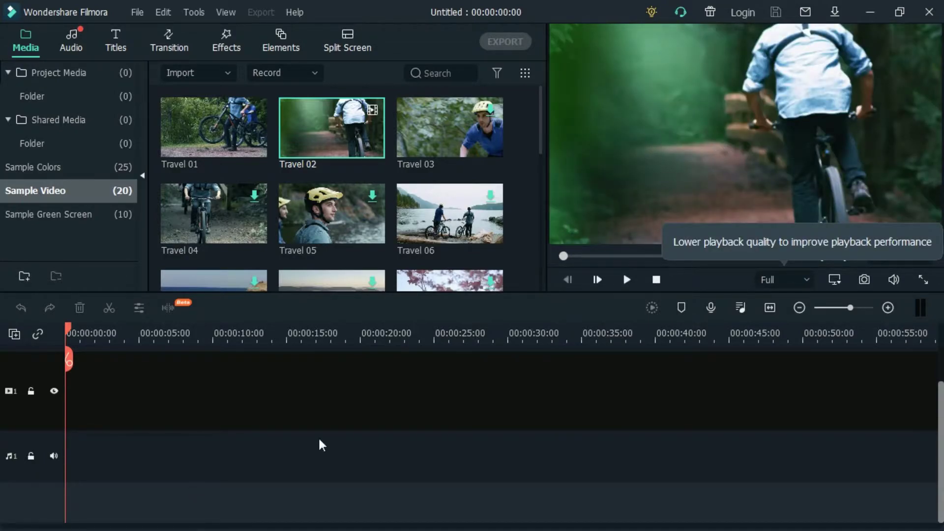
pyautogui.click(456, 132)
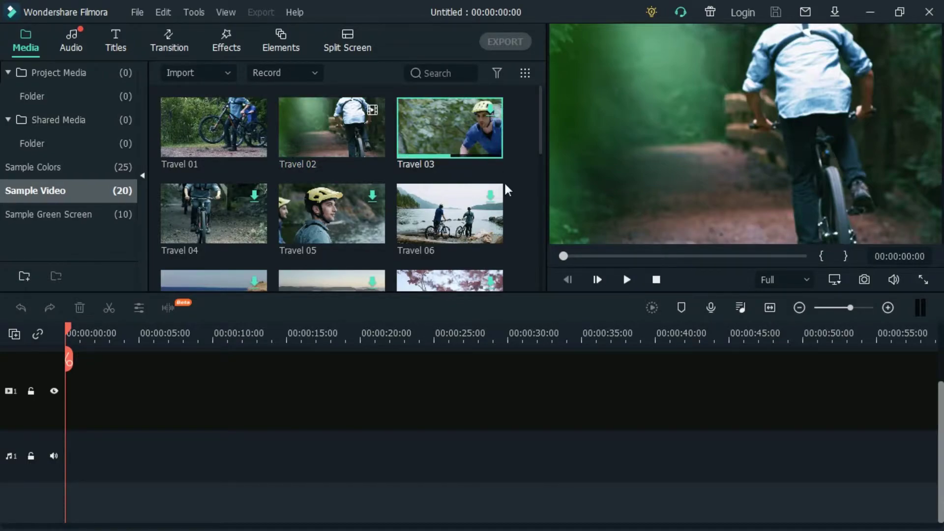
pyautogui.moveTo(465, 123)
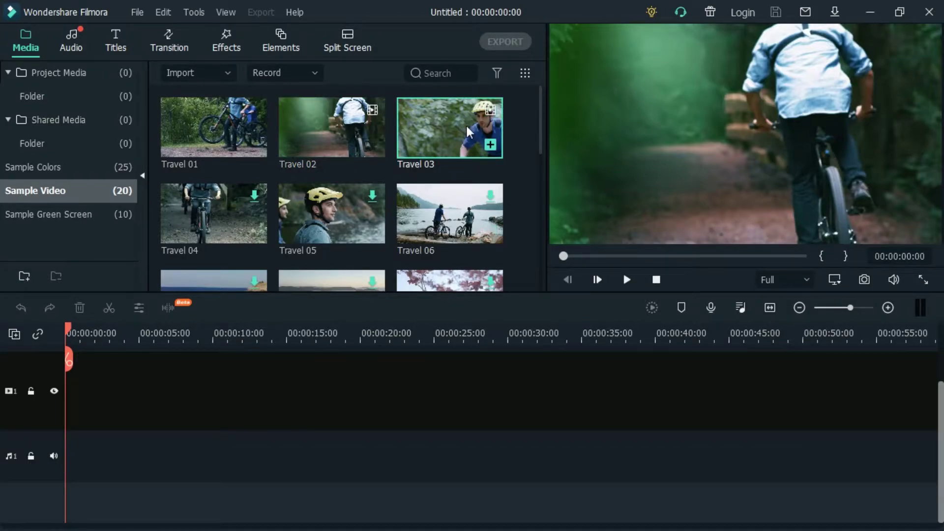
pyautogui.doubleClick(431, 129)
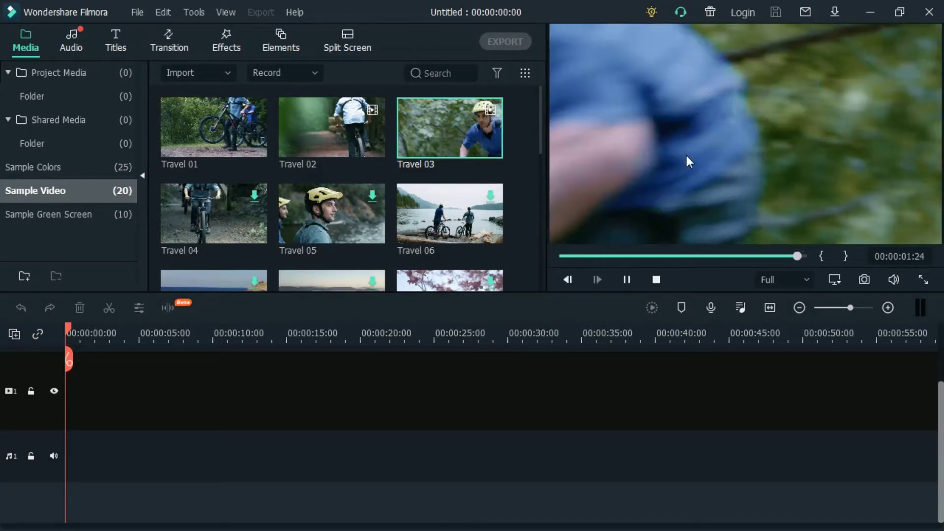
pyautogui.moveTo(341, 117)
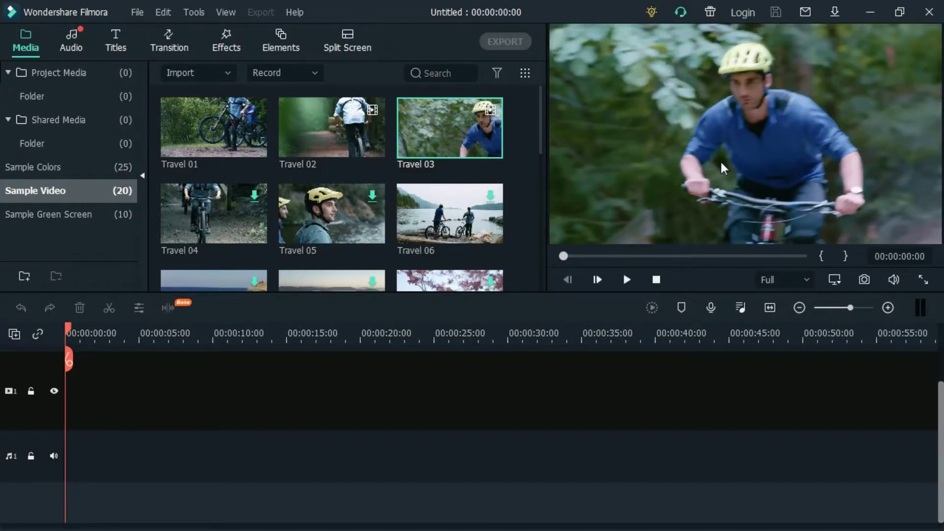
pyautogui.moveTo(330, 148)
pyautogui.click(319, 133)
pyautogui.doubleClick(324, 128)
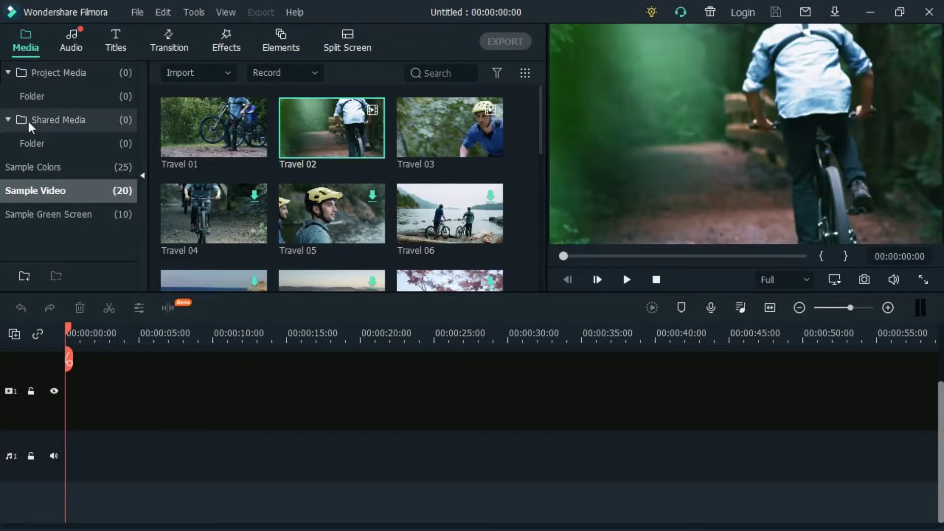
# Step: Collapse the media folders, add the Travel 01 sample video to the timeline, and reopen the Project Media folder
pyautogui.click(12, 117)
pyautogui.click(12, 73)
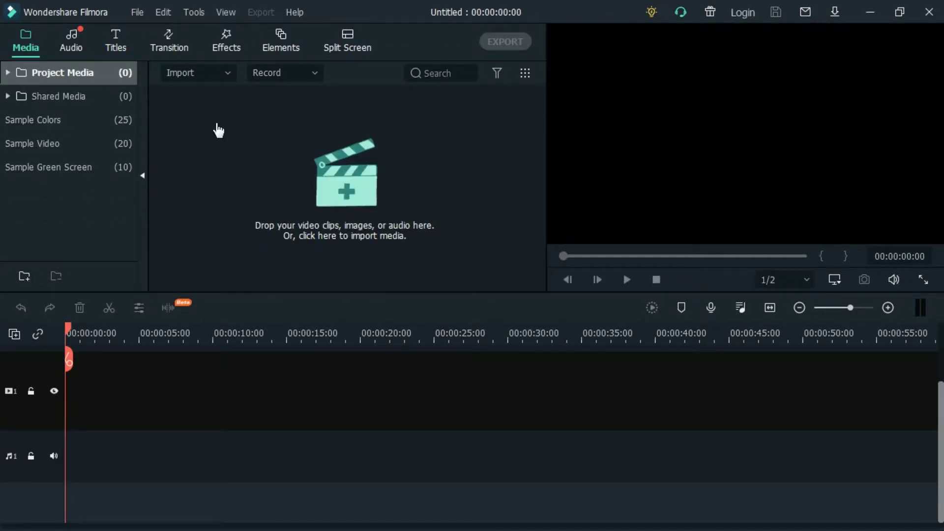
pyautogui.click(46, 144)
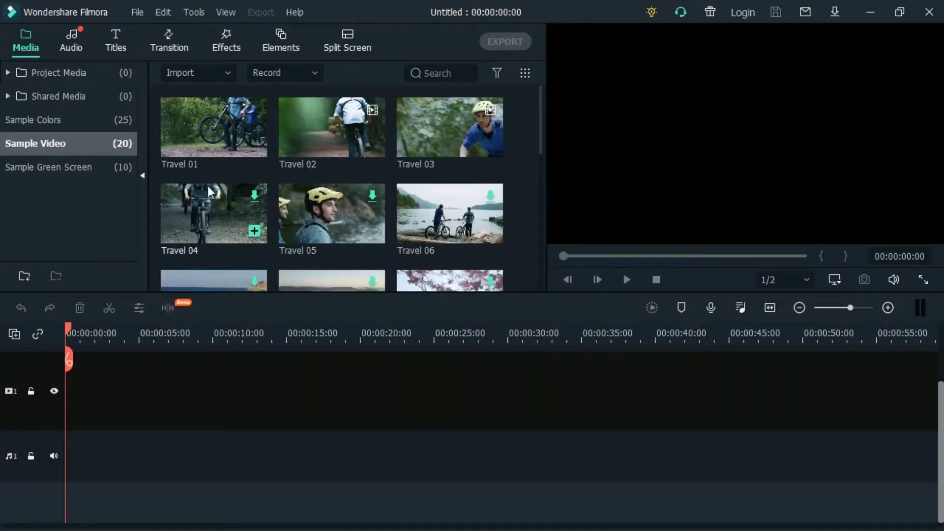
pyautogui.click(254, 146)
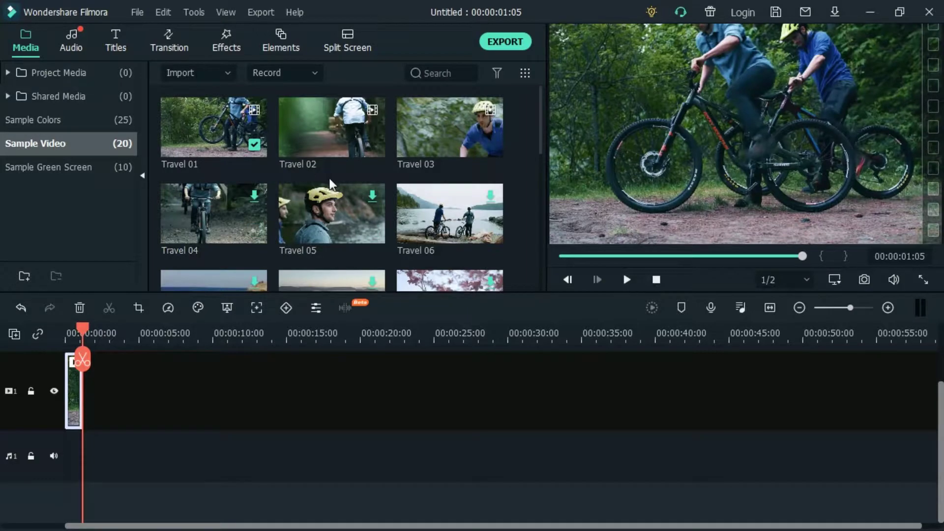
pyautogui.click(13, 74)
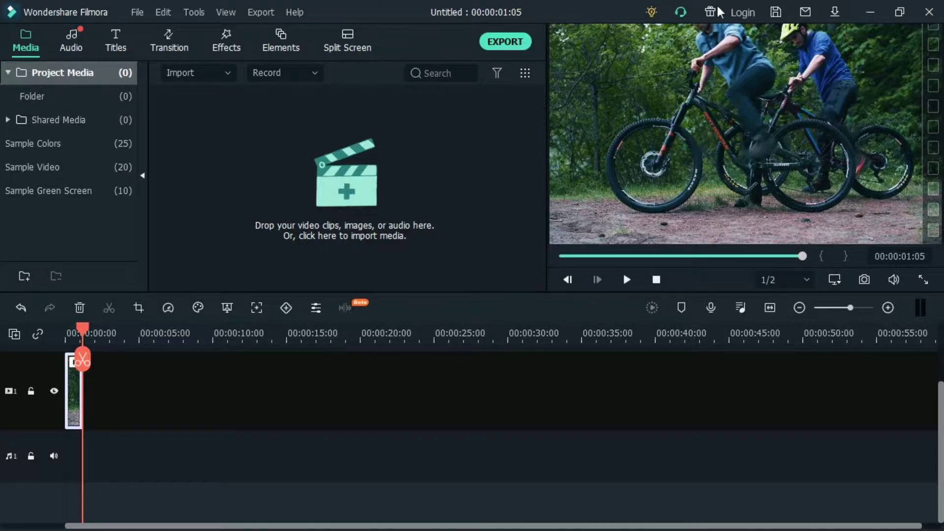
# Step: Scrub the Travel 01 clip back to about 00:00:00:07 and inspect it frame by frame backward and forward
pyautogui.moveTo(805, 256); pyautogui.dragTo(613, 256)
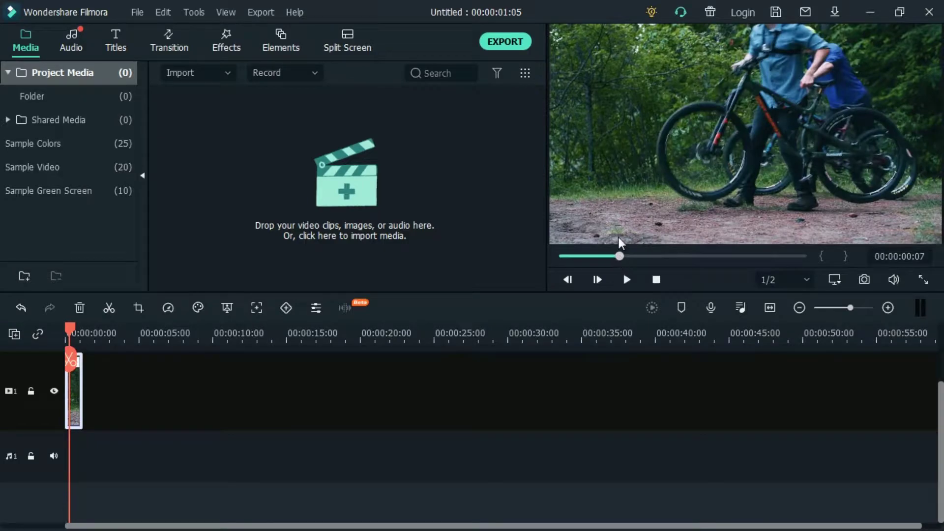
pyautogui.click(569, 279)
pyautogui.click(569, 279)
pyautogui.click(570, 281)
pyautogui.click(570, 281)
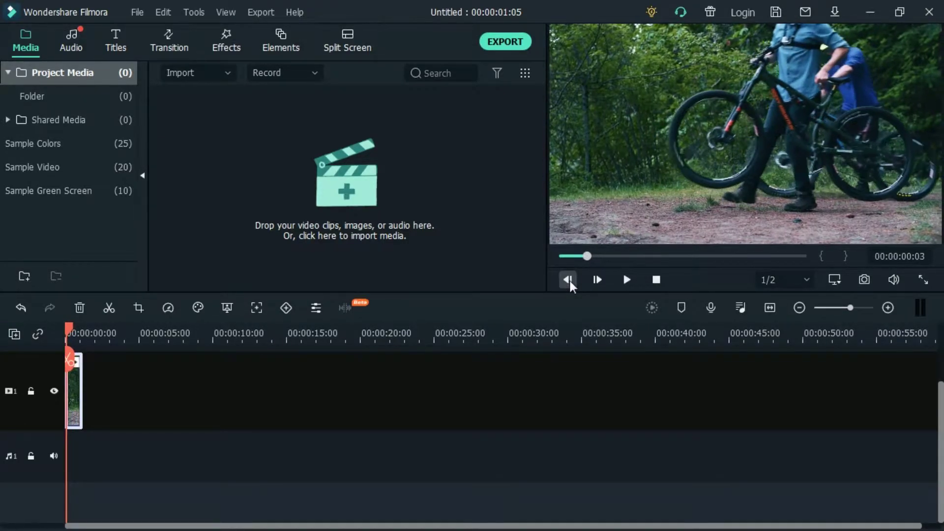
pyautogui.click(572, 282)
pyautogui.click(601, 282)
pyautogui.click(601, 282)
pyautogui.click(601, 282)
pyautogui.click(601, 282)
pyautogui.click(601, 283)
pyautogui.click(601, 282)
# Step: Play and pause the Travel 01 clip several times in the preview
pyautogui.click(627, 279)
pyautogui.click(626, 281)
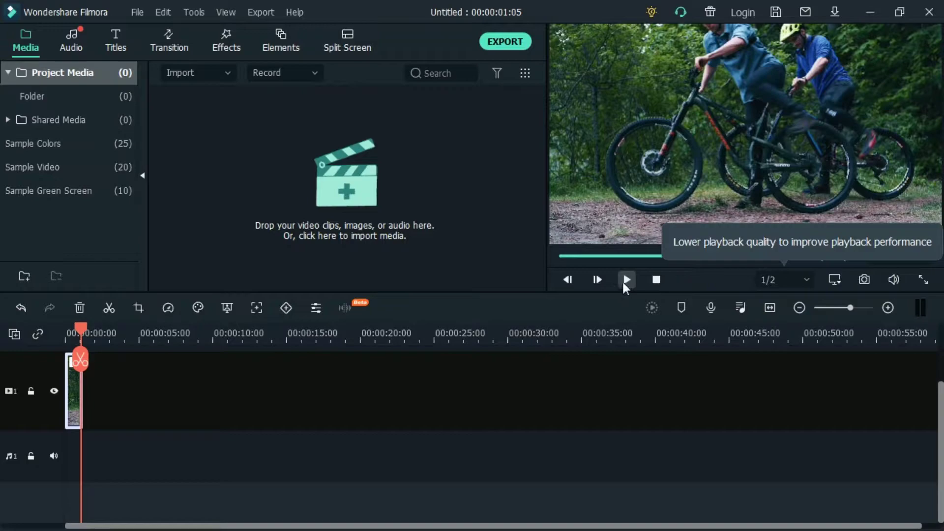
pyautogui.click(626, 281)
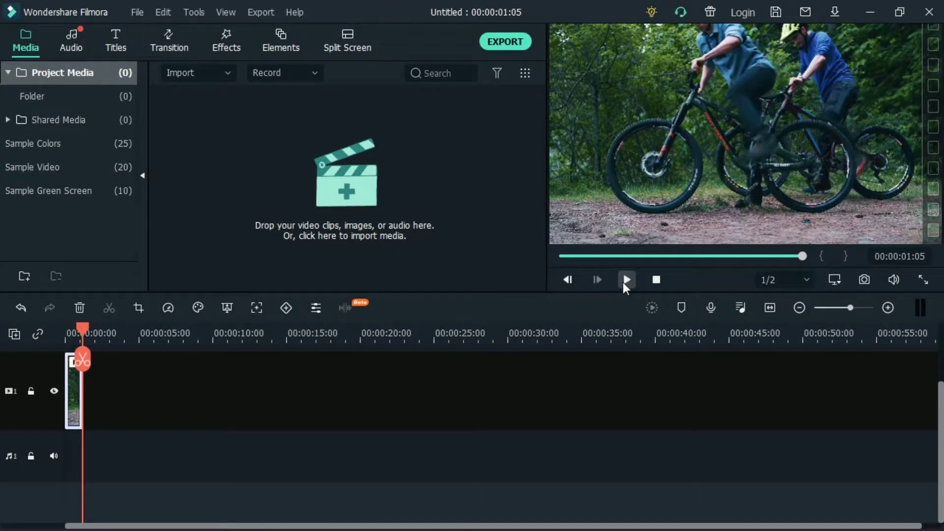
pyautogui.click(626, 281)
pyautogui.click(623, 278)
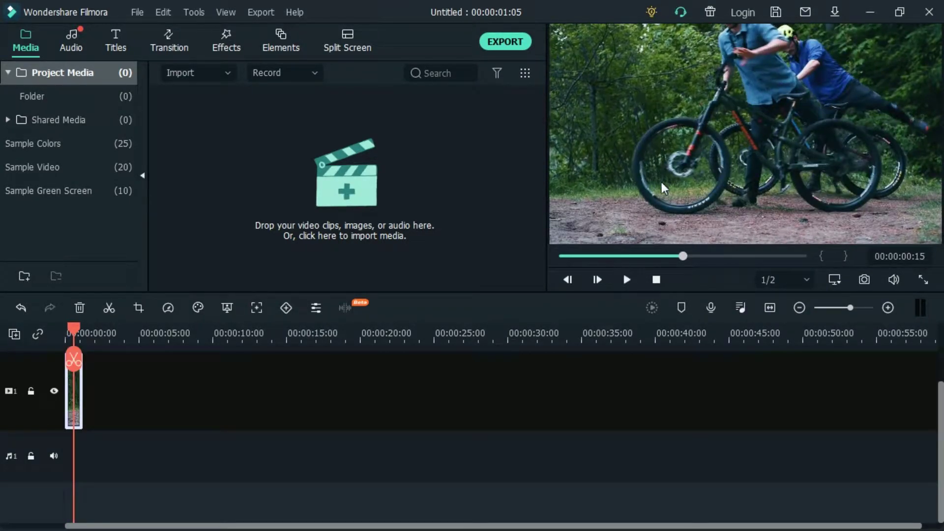
pyautogui.press('space')
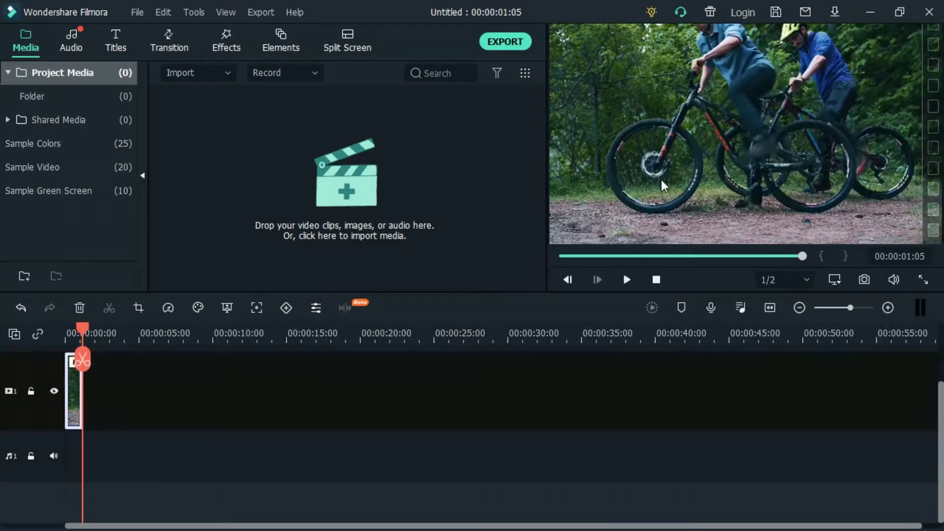
pyautogui.press('space')
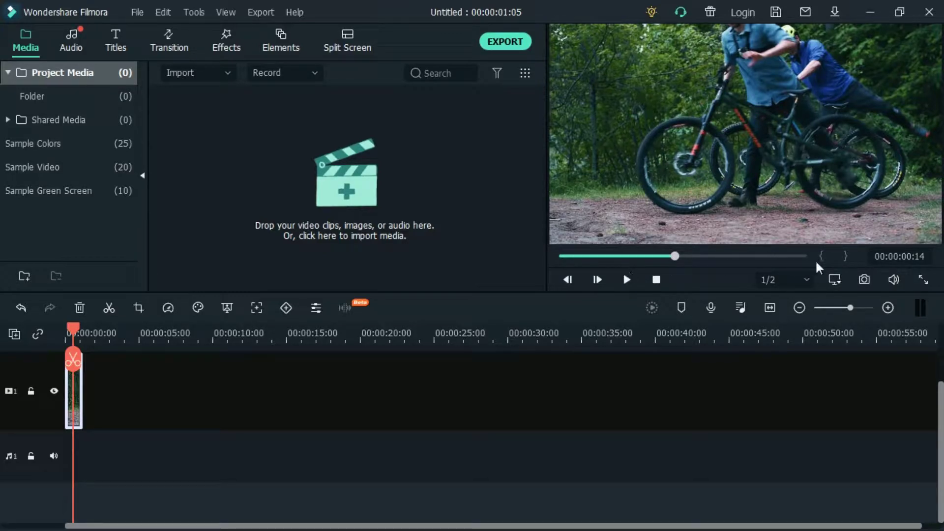
pyautogui.press('space')
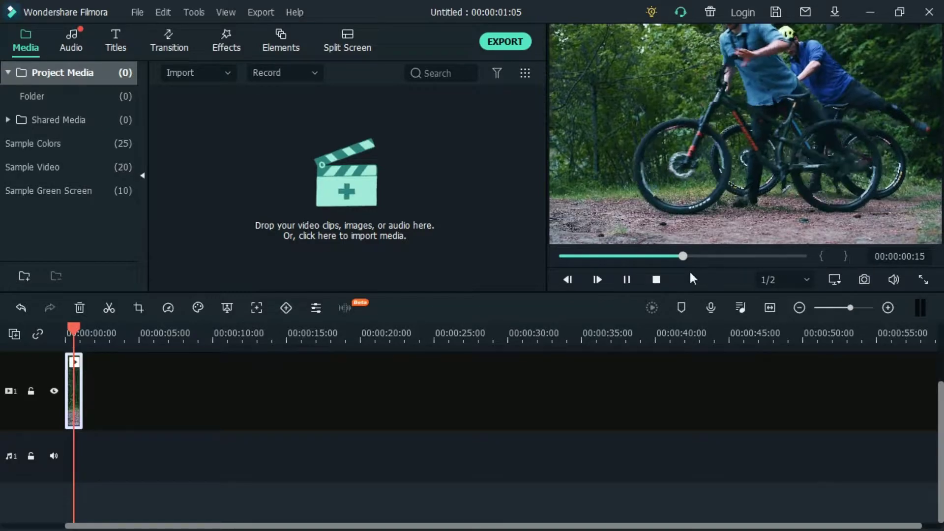
# Step: Advance the Travel 01 clip two frames in the preview and play it through to its end
pyautogui.click(709, 216)
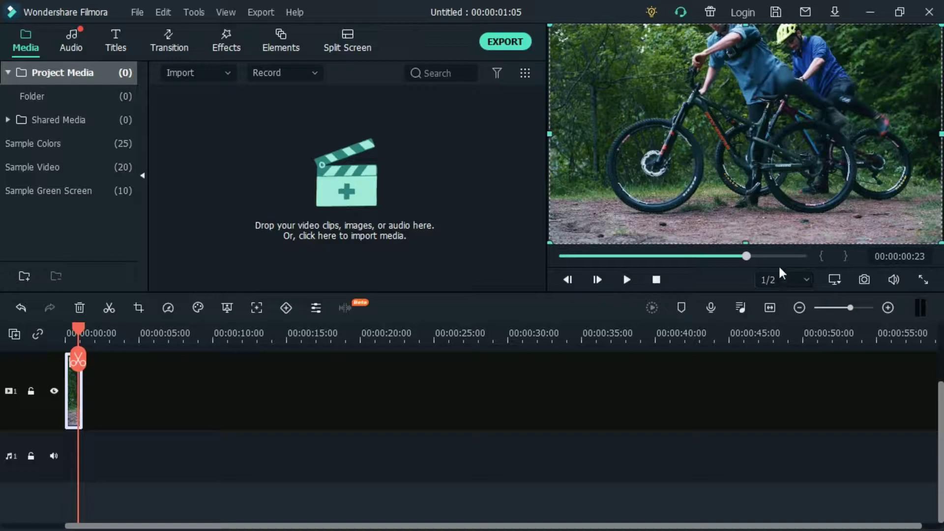
pyautogui.click(598, 280)
pyautogui.click(598, 281)
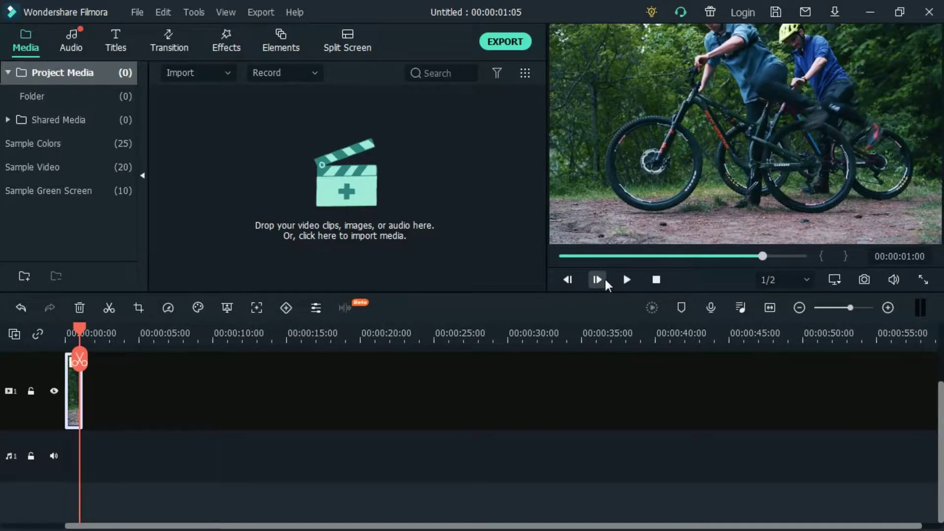
pyautogui.press('space')
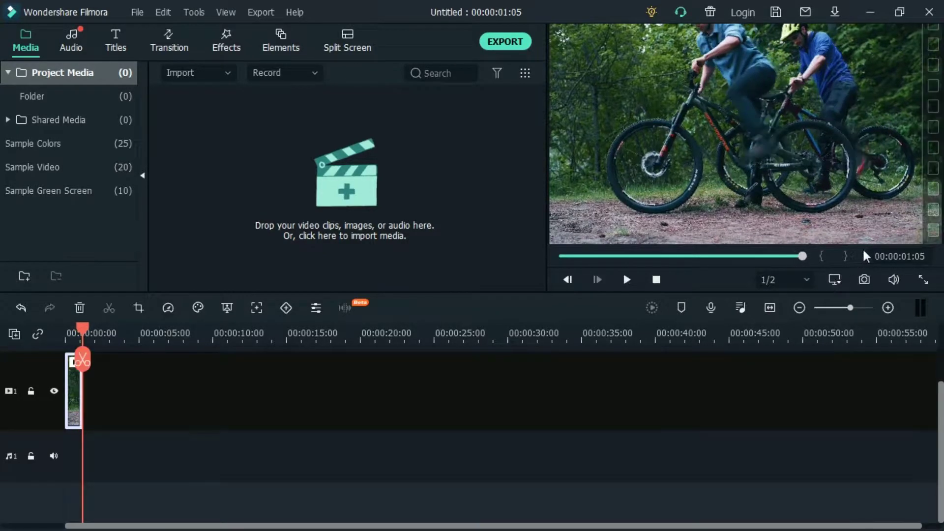
# Step: Scrub the clip back to about 00:00:00:08 and advance frame by frame to its end at 00:00:01:05
pyautogui.moveTo(794, 259); pyautogui.dragTo(632, 257)
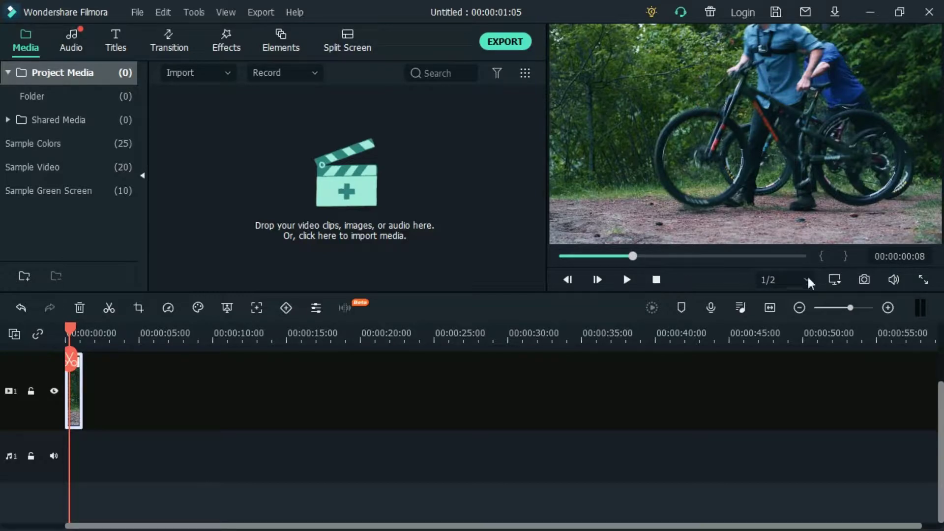
pyautogui.press('Right')
pyautogui.press('Right')
pyautogui.press('Right')
pyautogui.press('Right')
pyautogui.press('Right')
pyautogui.press('Right')
pyautogui.press('Right')
pyautogui.press('Right')
pyautogui.press('Right')
pyautogui.press('Right')
pyautogui.press('Right')
pyautogui.press('Right')
pyautogui.press('Right')
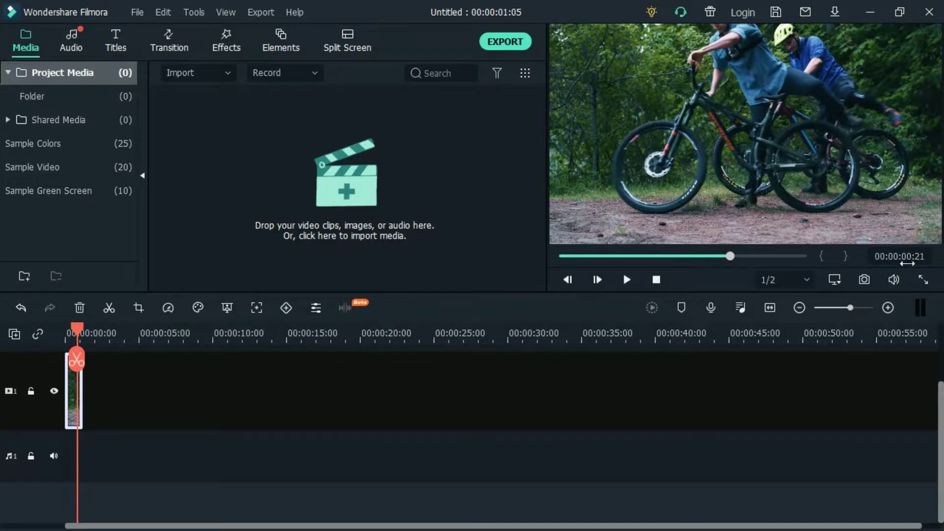
pyautogui.press('Right')
pyautogui.press('Right')
pyautogui.press('Right')
pyautogui.press('Right')
pyautogui.press('Right')
pyautogui.press('Right')
pyautogui.press('Right')
pyautogui.press('Right')
pyautogui.press('Right')
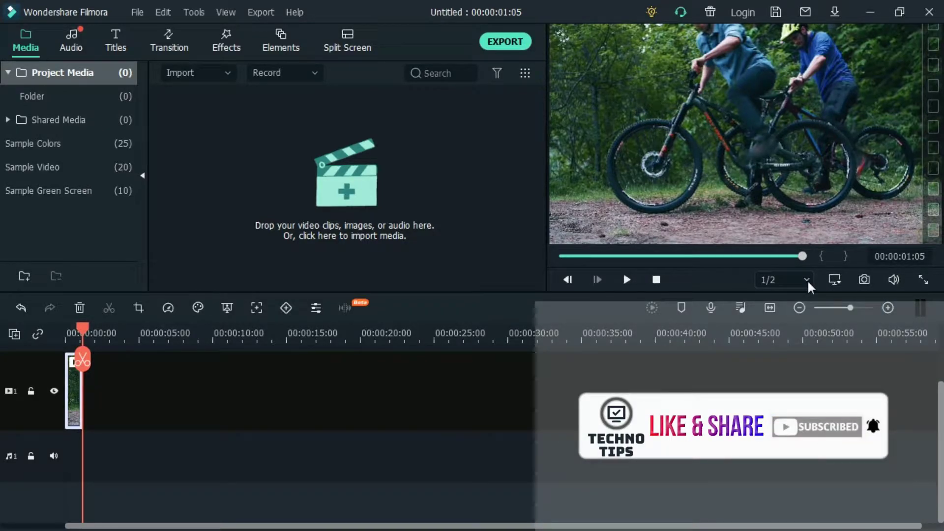
# Step: Set the preview playback quality to Full
pyautogui.click(808, 279)
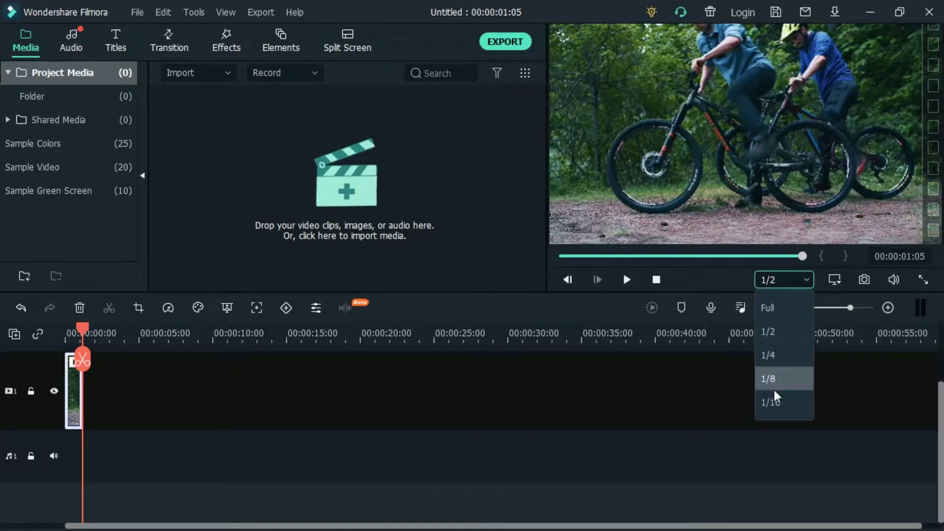
pyautogui.click(771, 312)
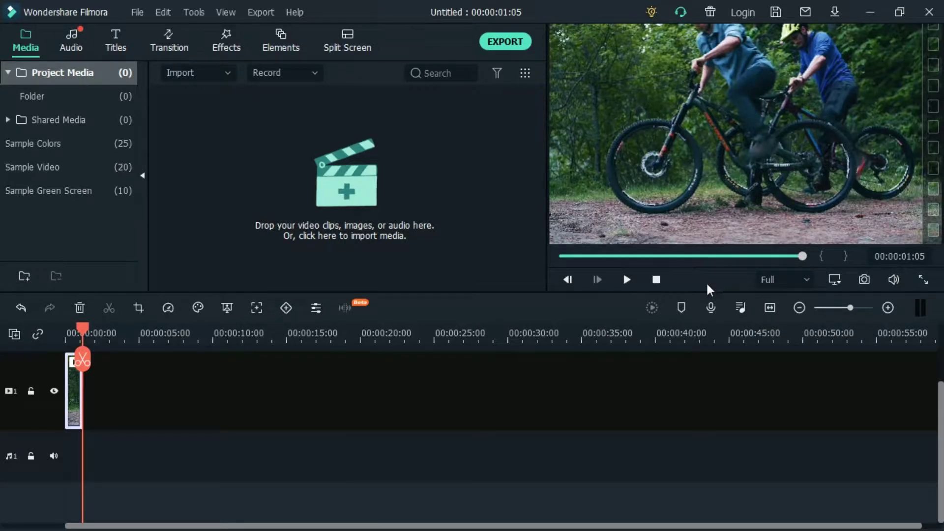
# Step: Examine the aspect ratio choices in the Project Settings and close the dialog without changing anything
pyautogui.click(833, 281)
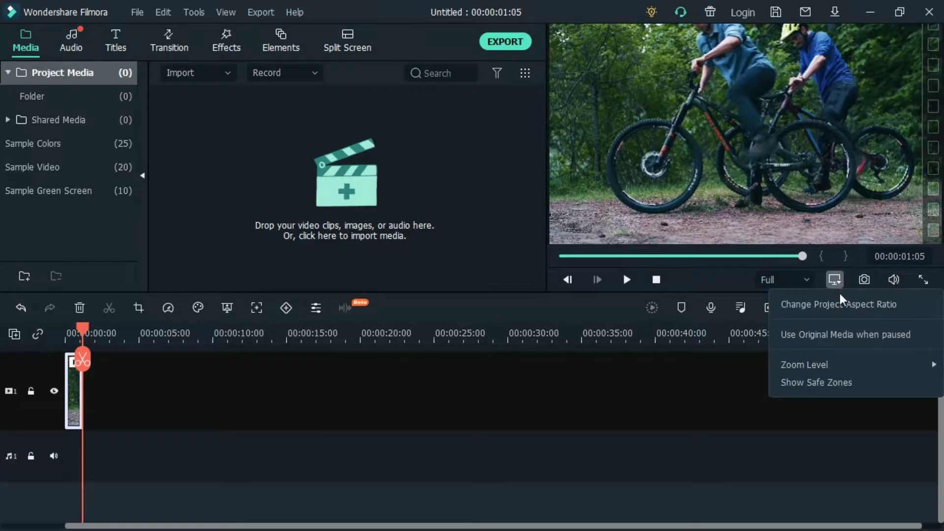
pyautogui.click(866, 307)
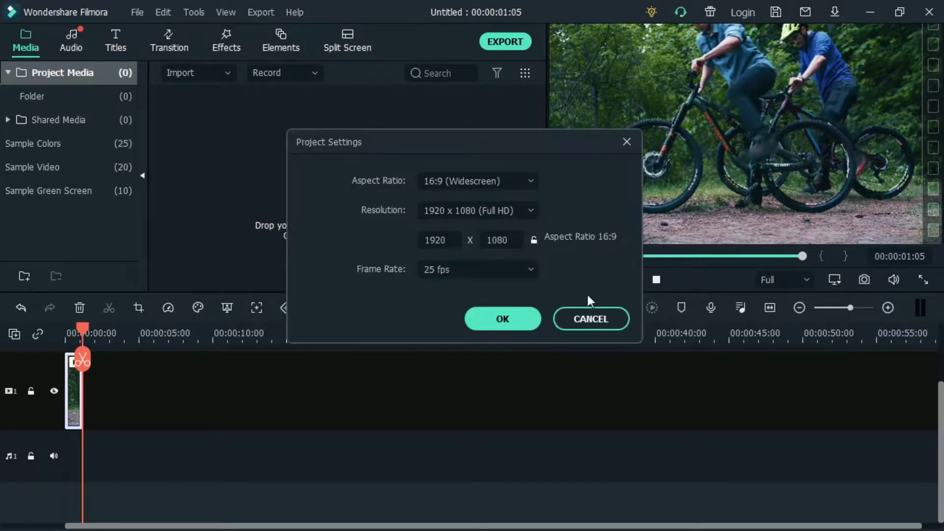
pyautogui.click(519, 180)
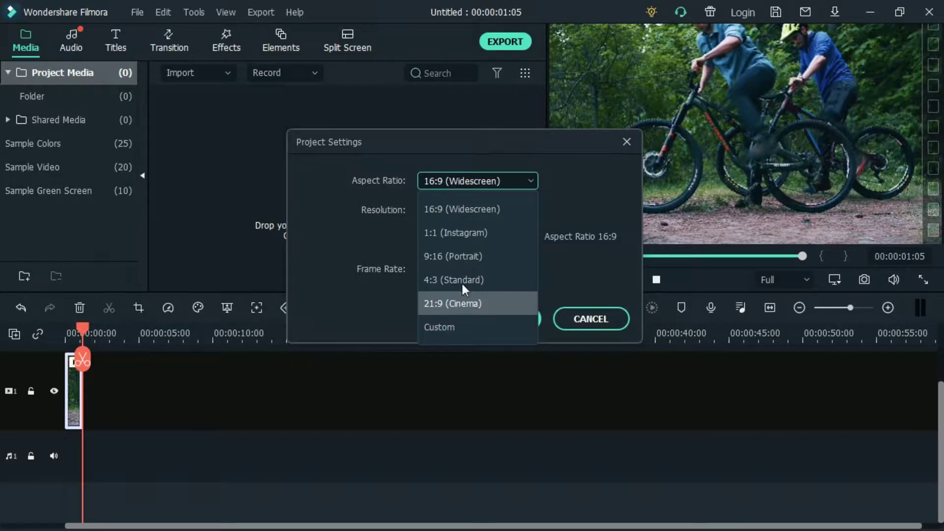
pyautogui.click(533, 180)
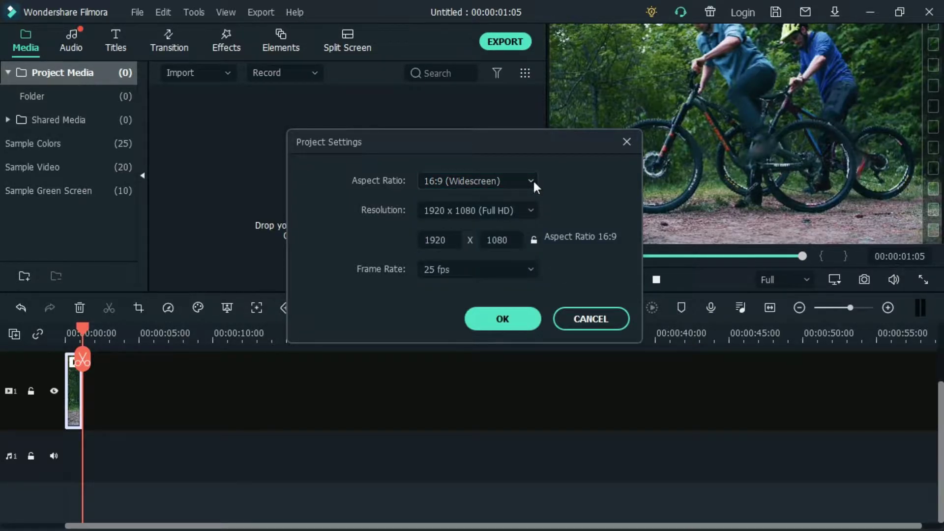
pyautogui.click(590, 322)
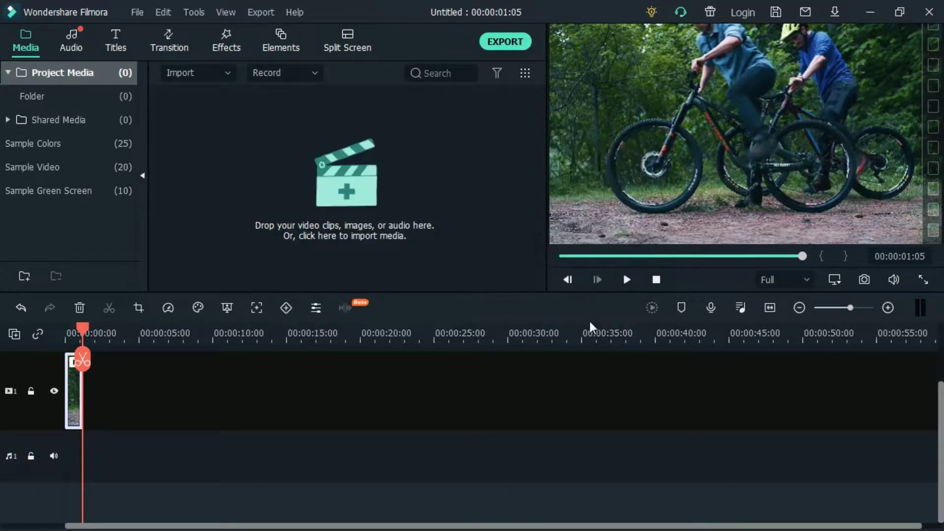
# Step: Capture a snapshot of the current preview frame and switch to Windows Explorer to open Documents > Wondershare > Wondershare Filmora > Snapshot
pyautogui.click(868, 281)
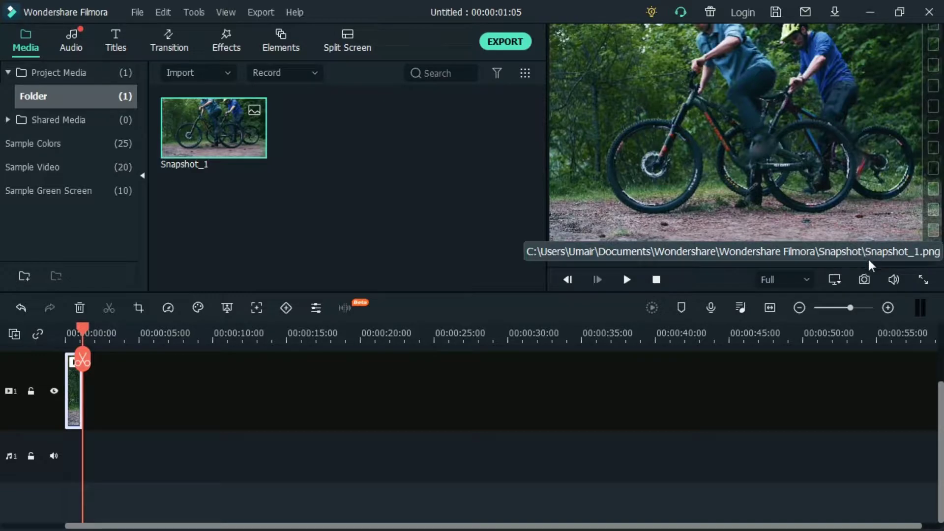
pyautogui.click(870, 13)
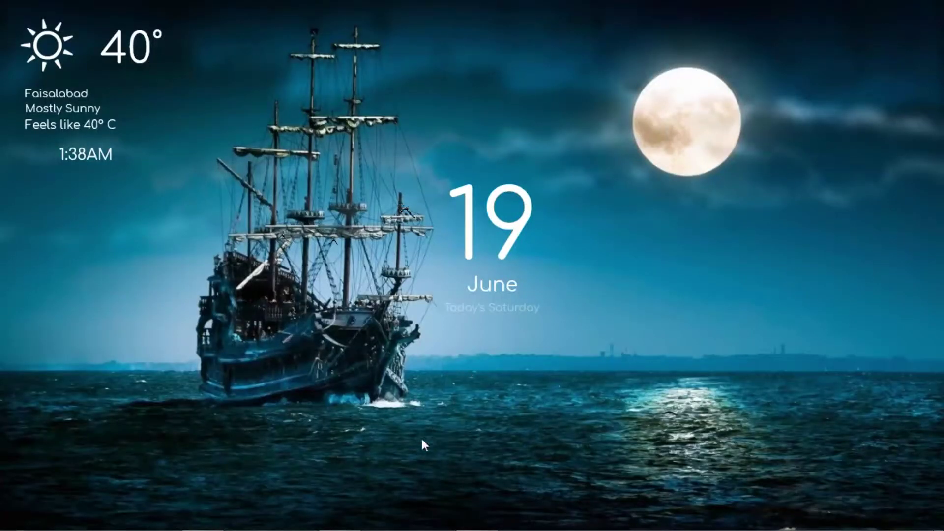
pyautogui.moveTo(294, 529)
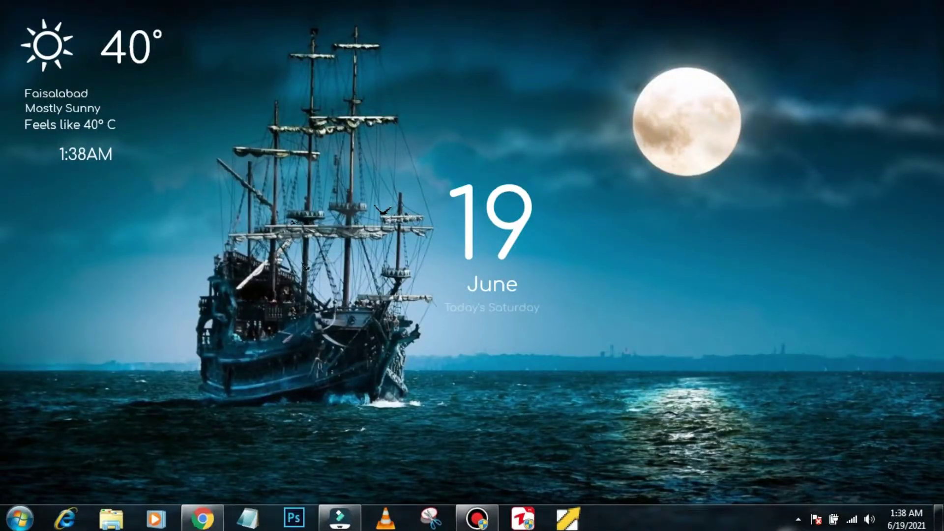
pyautogui.click(111, 516)
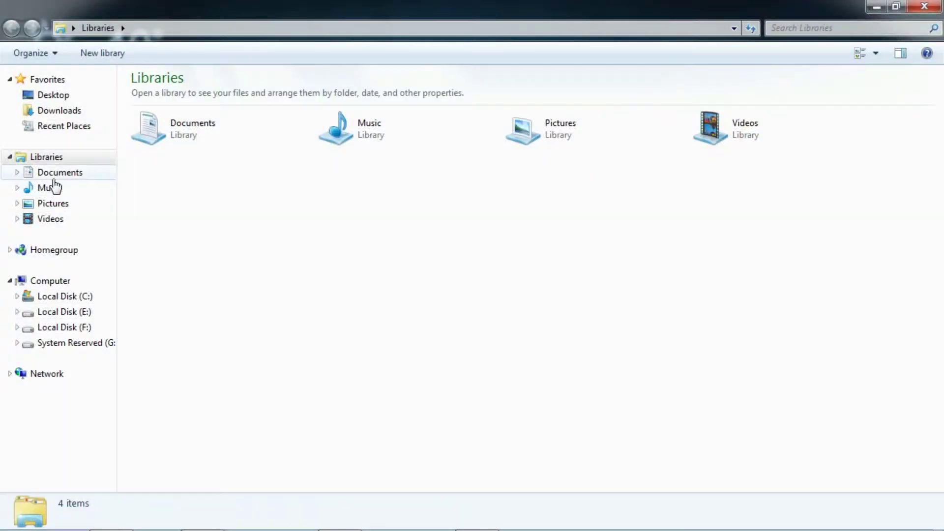
pyautogui.click(56, 174)
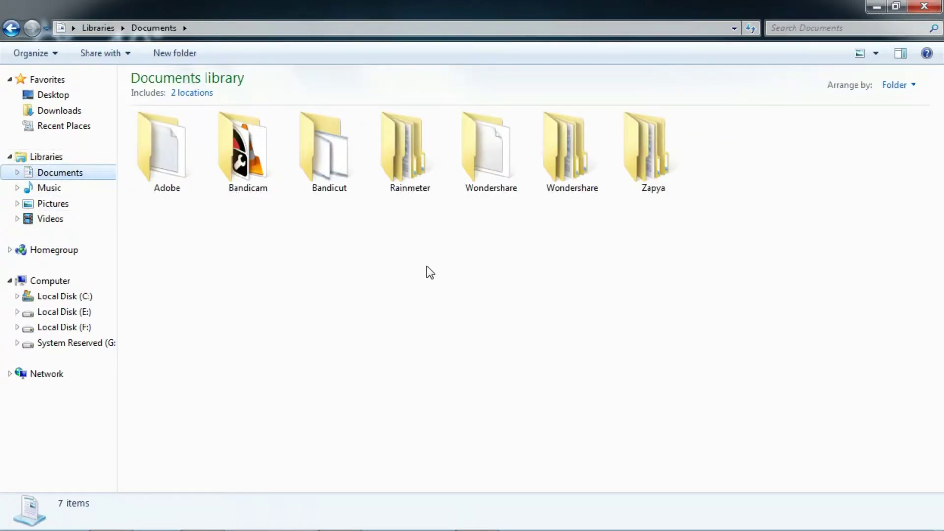
pyautogui.doubleClick(558, 183)
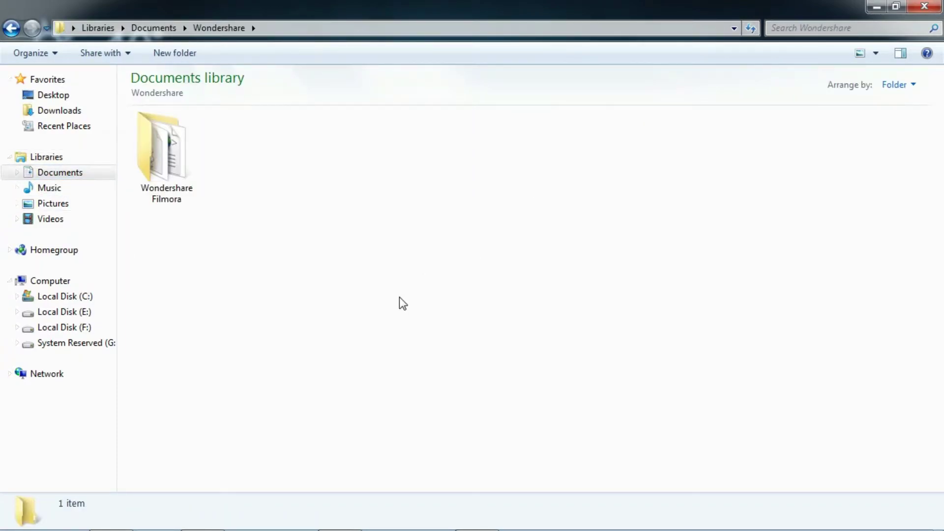
pyautogui.doubleClick(156, 185)
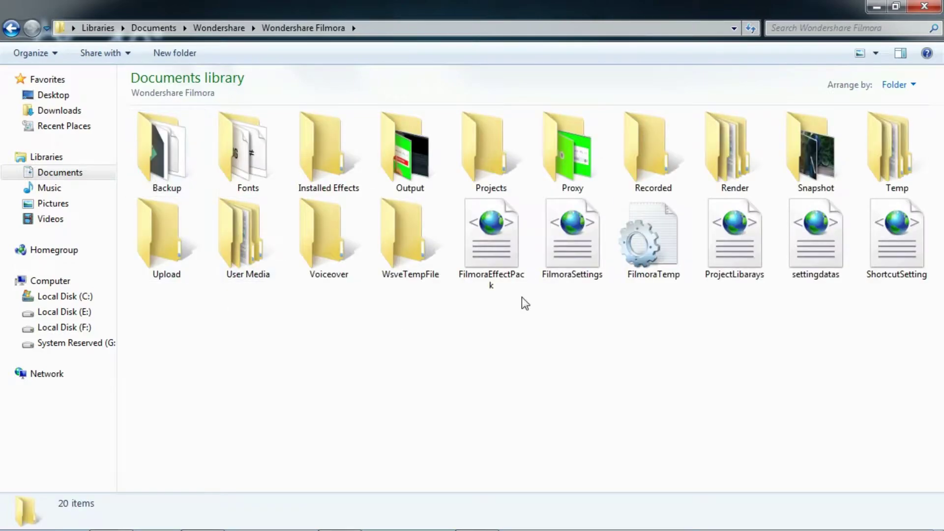
pyautogui.doubleClick(814, 148)
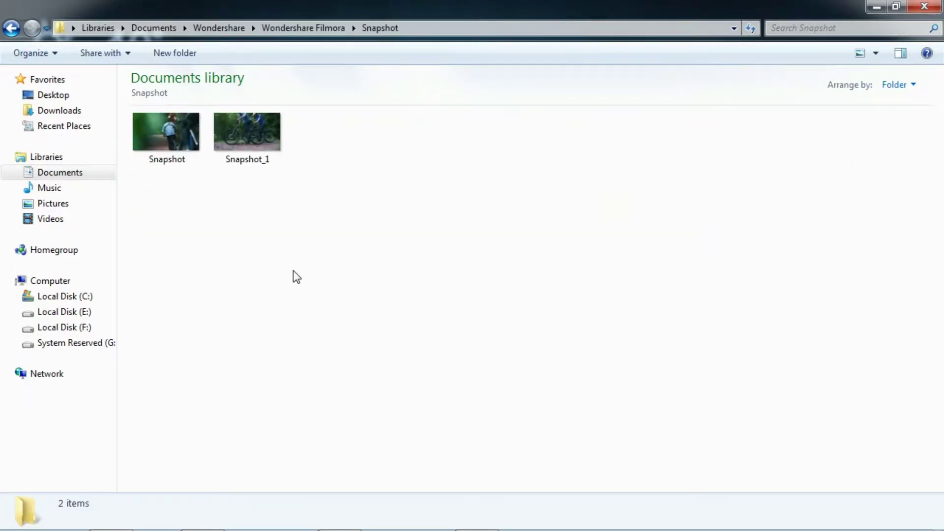
# Step: View the Snapshot and Snapshot_1 images in Windows Photo Viewer and return to Filmora
pyautogui.doubleClick(170, 132)
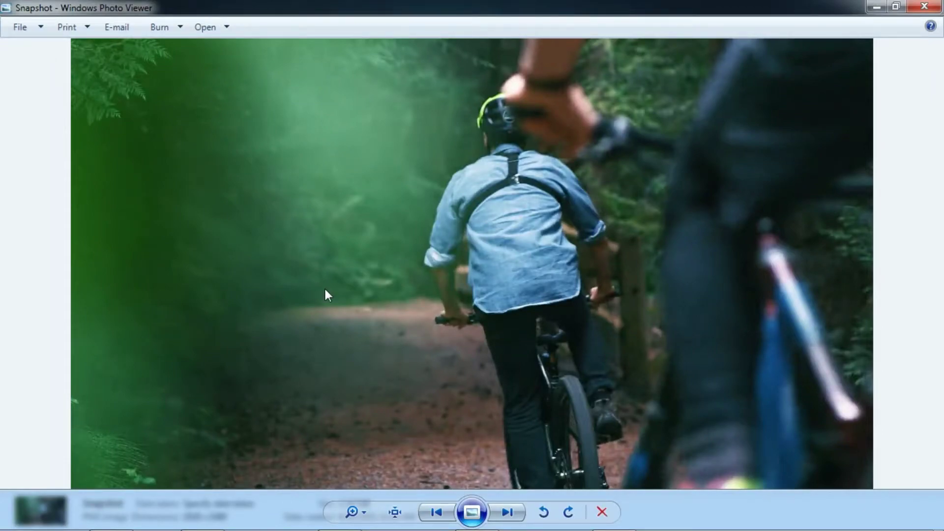
pyautogui.press('Right')
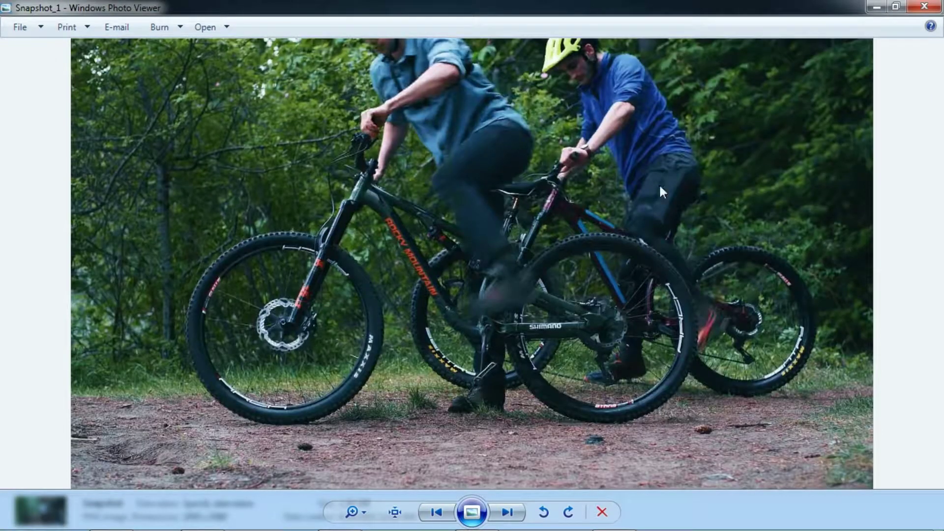
pyautogui.click(925, 7)
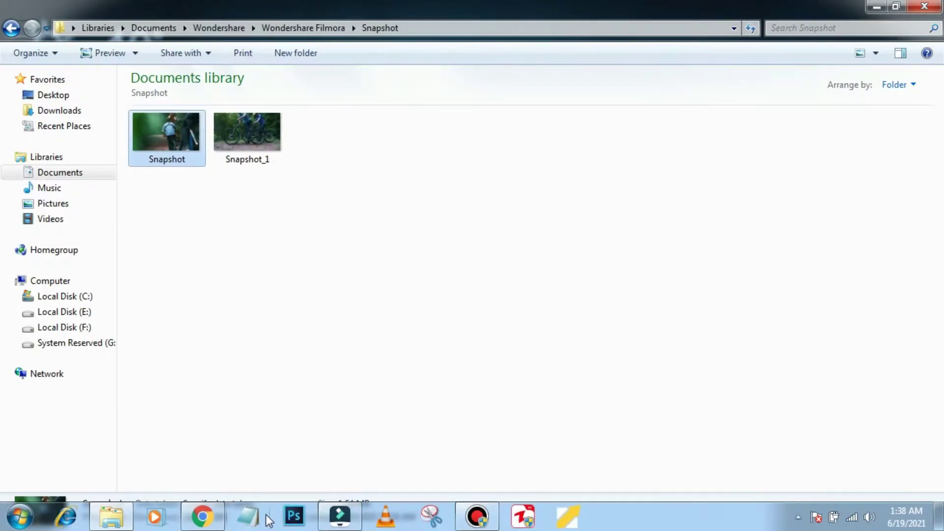
pyautogui.click(340, 519)
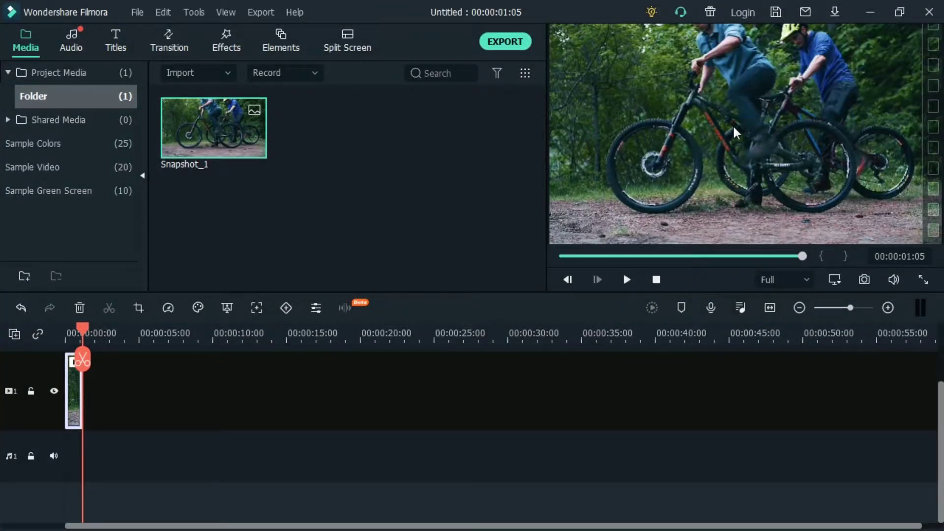
# Step: Show the preview full screen, play the clip, pause it at 00:00:00:22 and leave full screen
pyautogui.moveTo(882, 287)
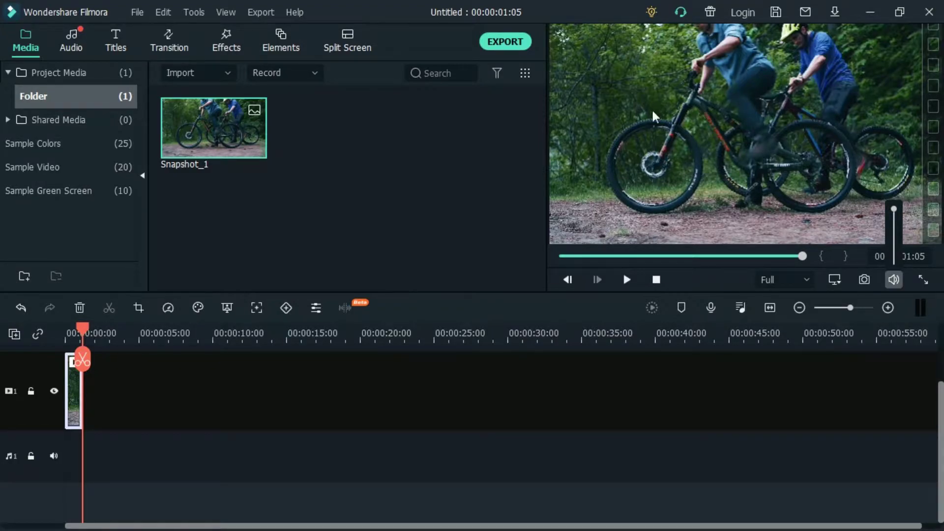
pyautogui.click(922, 281)
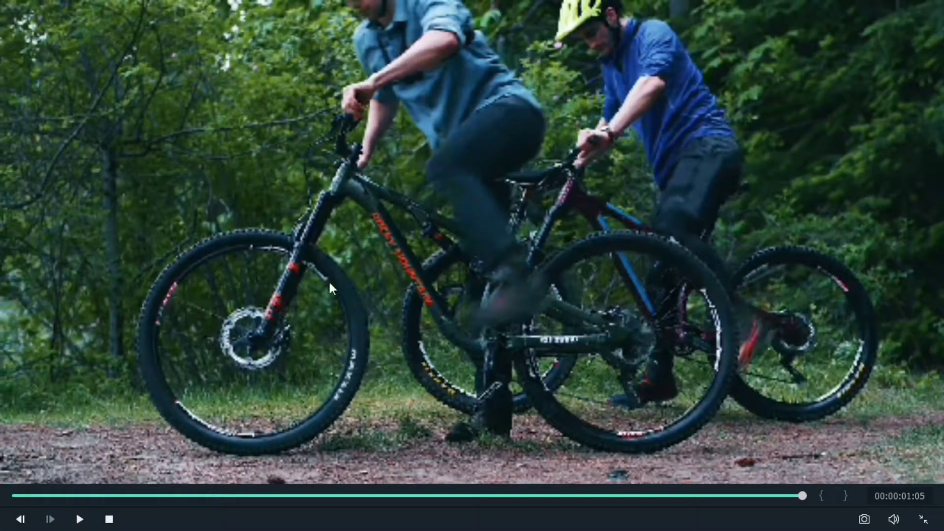
pyautogui.press('space')
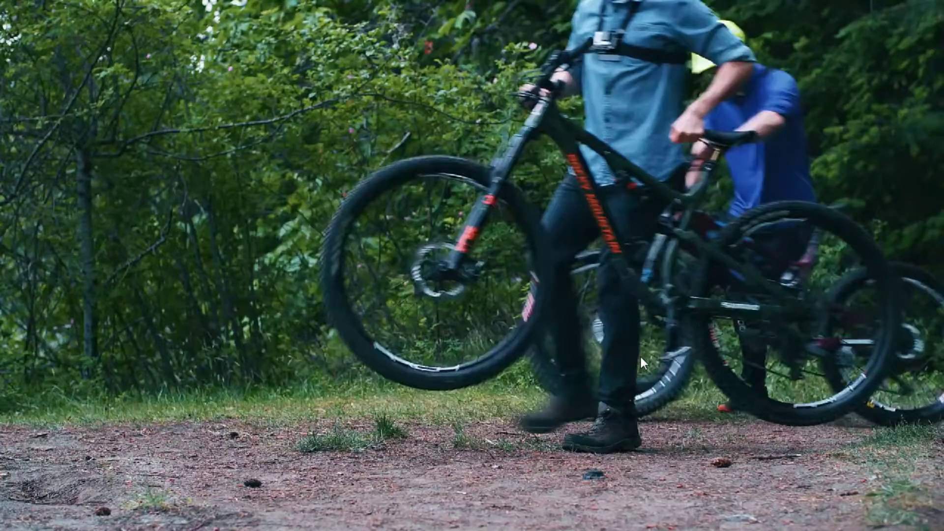
pyautogui.press('space')
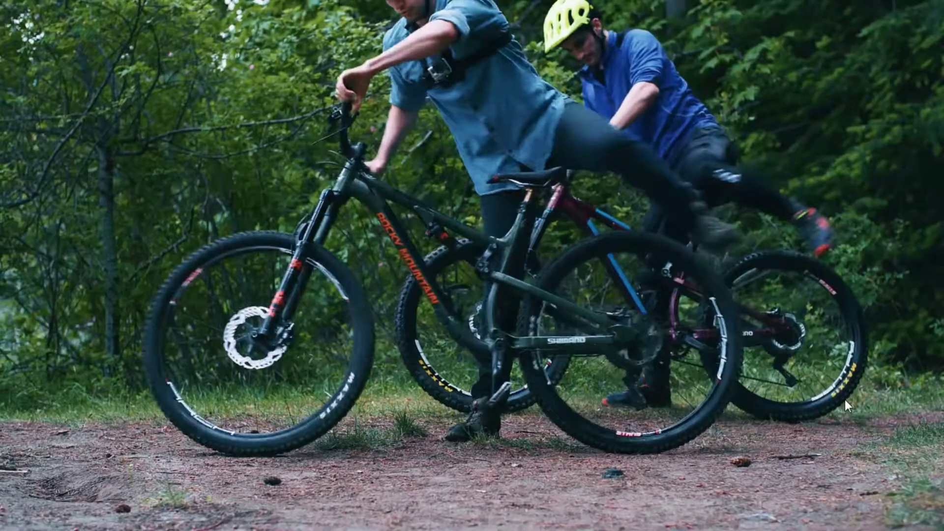
pyautogui.press('Escape')
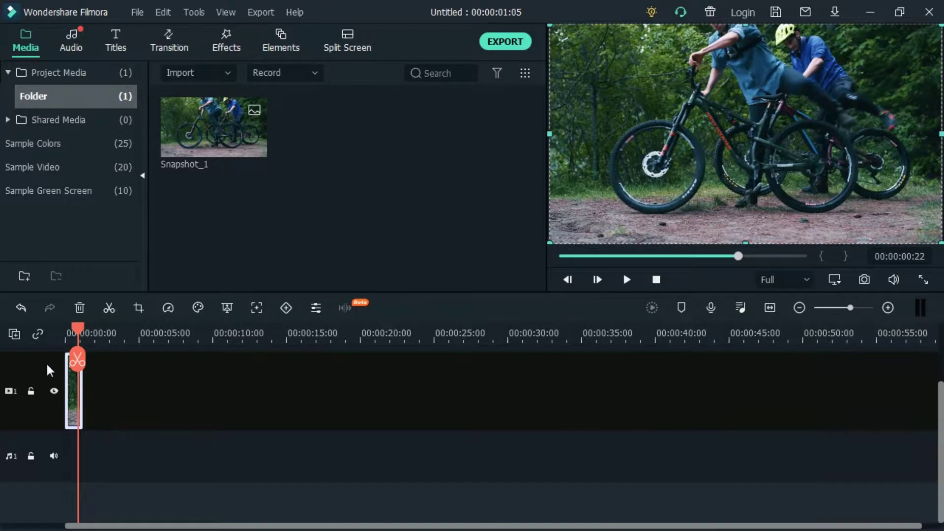
# Step: Move the playhead to 00:00:05:12 and place Snapshot_1 on video track 1 starting at about 3.5 seconds
pyautogui.moveTo(77, 327); pyautogui.dragTo(145, 326)
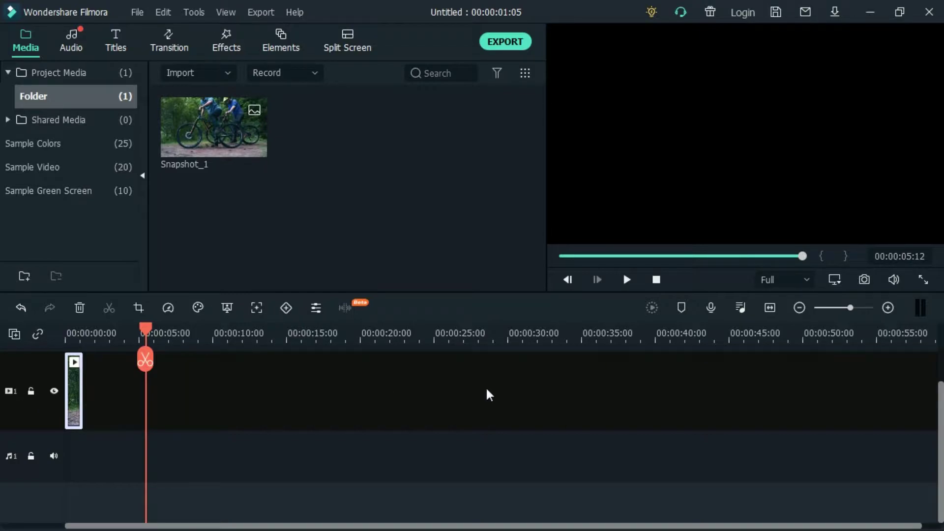
pyautogui.moveTo(200, 123); pyautogui.dragTo(118, 389)
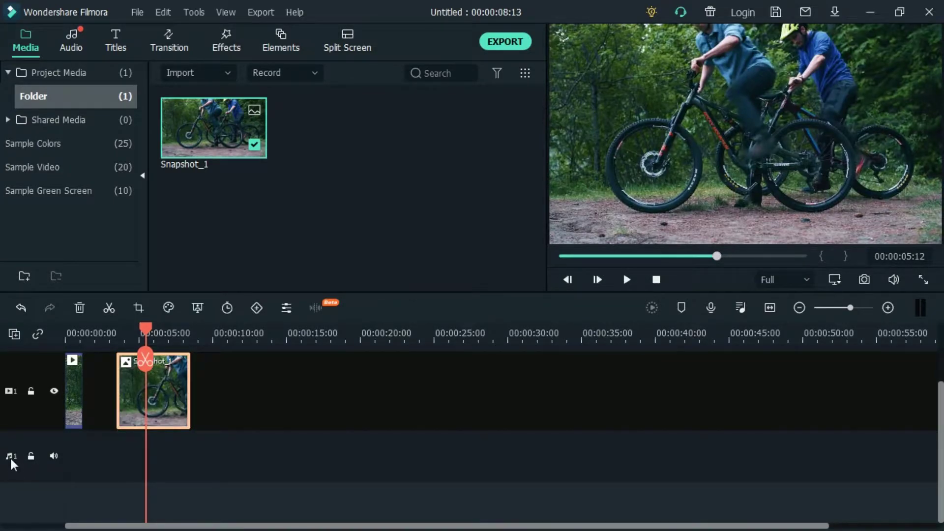
# Step: Add two video tracks and place a copy of Snapshot_1 on each, at about 6.5 seconds on track 2 and 3.5 seconds on track 3
pyautogui.click(12, 339)
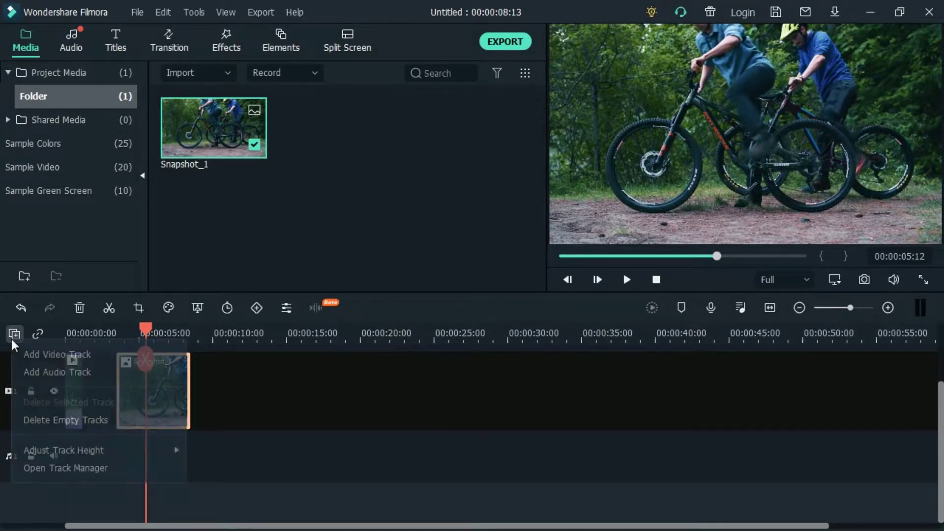
pyautogui.click(57, 355)
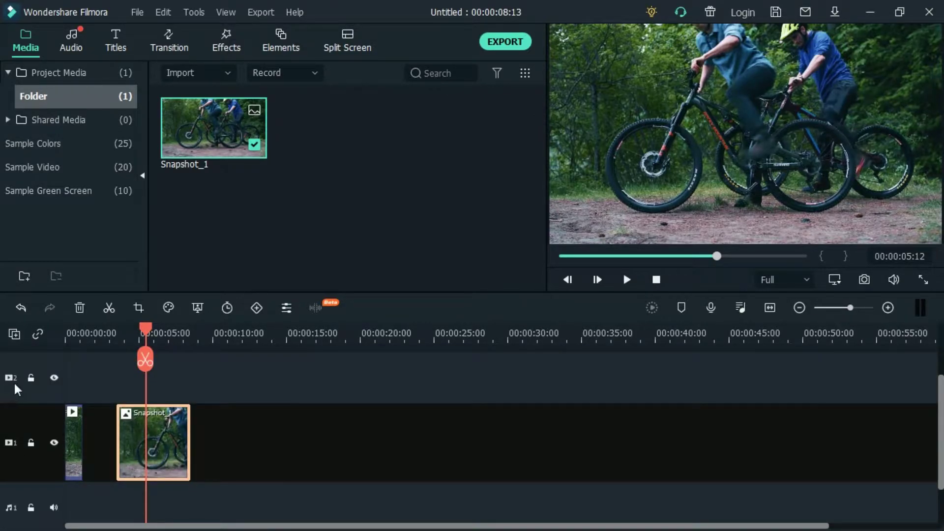
pyautogui.click(20, 335)
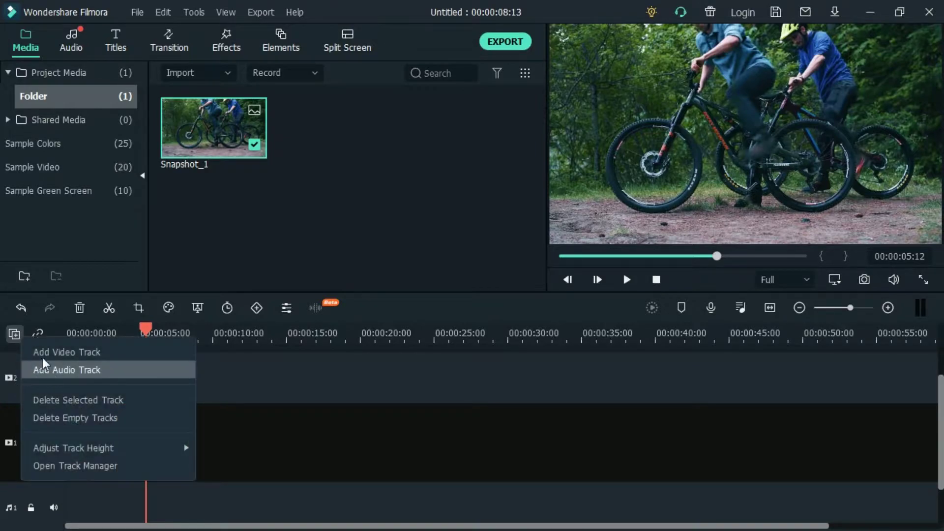
pyautogui.click(39, 352)
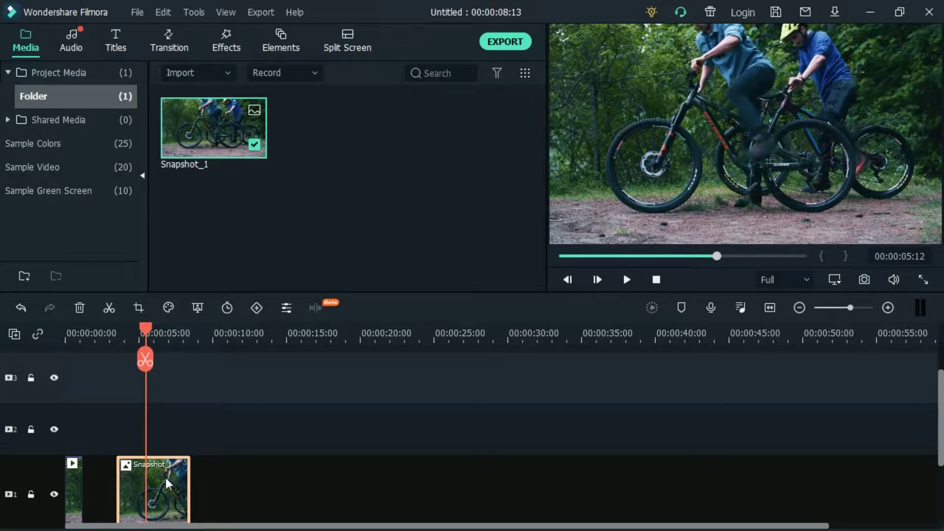
pyautogui.moveTo(205, 146); pyautogui.dragTo(164, 417)
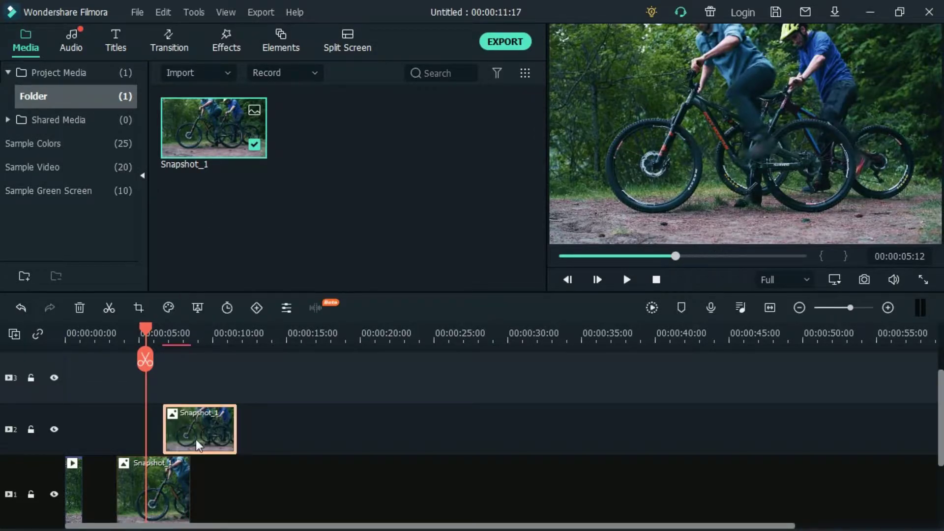
pyautogui.moveTo(216, 142); pyautogui.dragTo(105, 381)
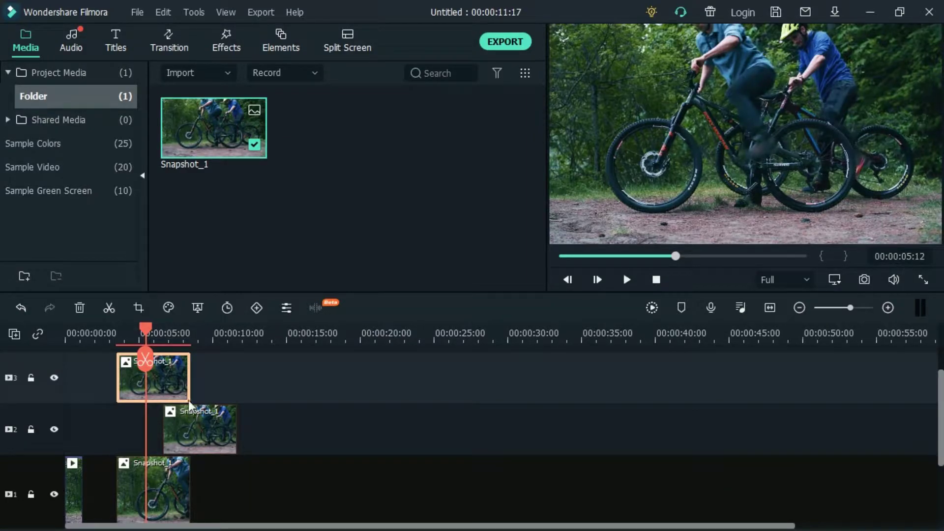
# Step: Undo the placement of the Snapshot_1 copies on video tracks 2 and 3
pyautogui.hotkey('ctrl', 'z')
pyautogui.hotkey('ctrl', 'z')
pyautogui.hotkey('ctrl', 'z')
pyautogui.hotkey('ctrl', 'z')
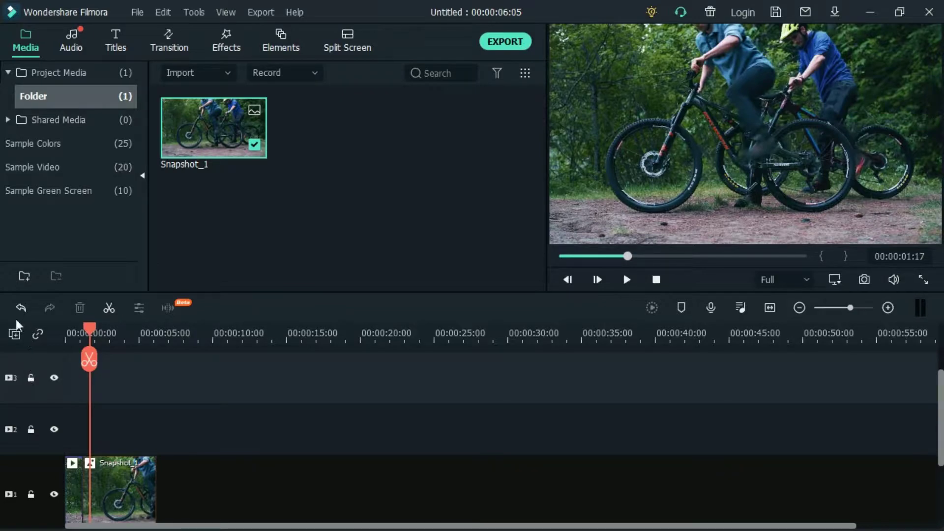
# Step: Delete the empty video tracks 3 and 2 from the timeline
pyautogui.click(20, 366)
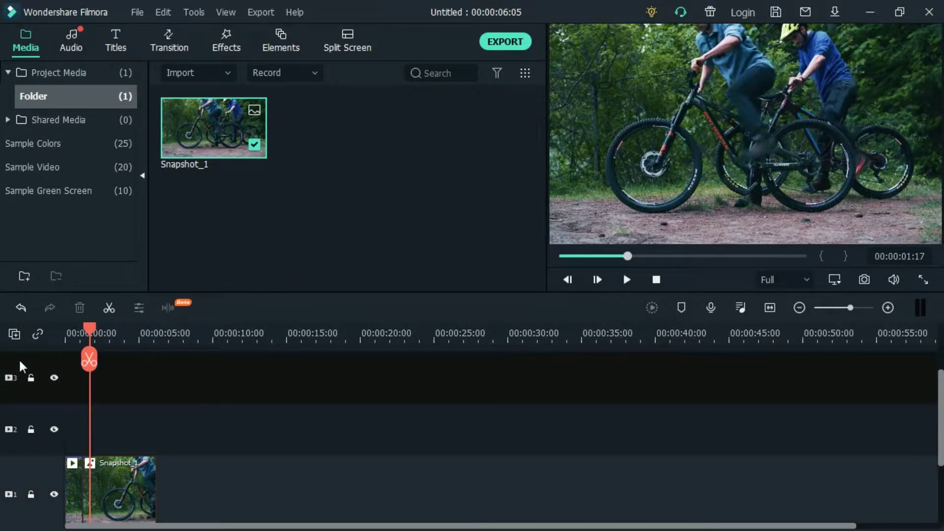
pyautogui.click(14, 338)
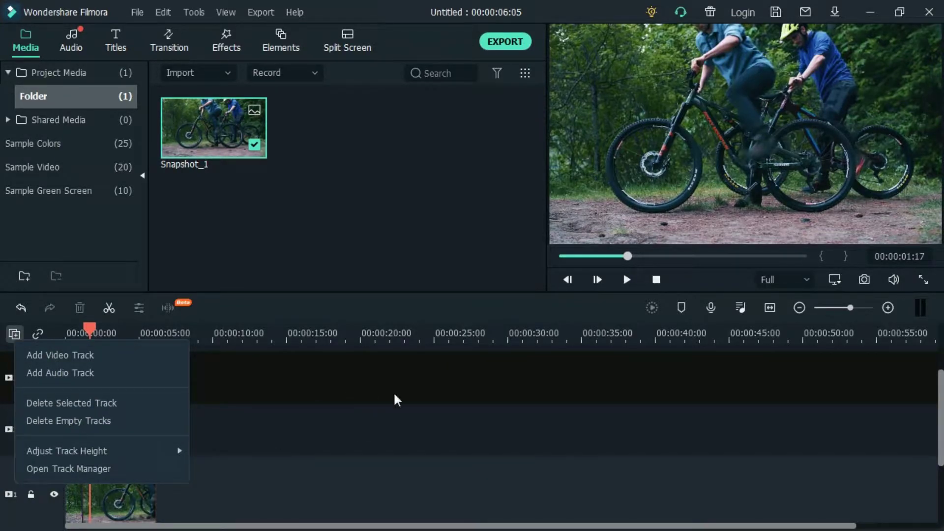
pyautogui.click(77, 402)
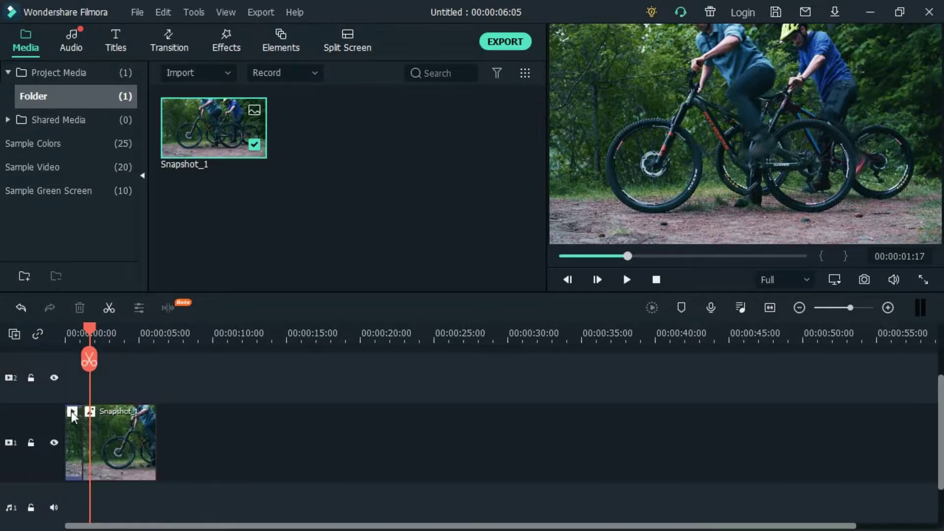
pyautogui.click(25, 359)
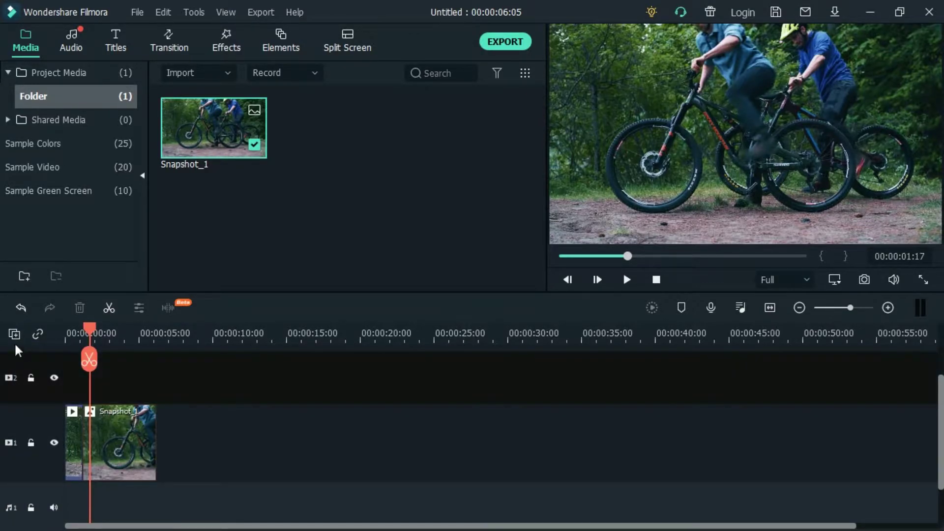
pyautogui.rightClick(15, 348)
pyautogui.click(87, 402)
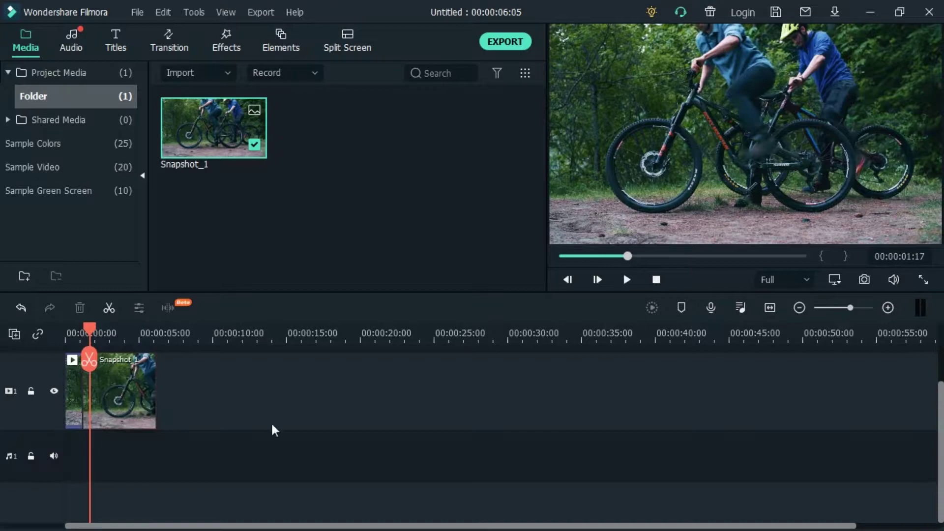
# Step: Add a second audio track to the timeline and delete it again
pyautogui.click(11, 334)
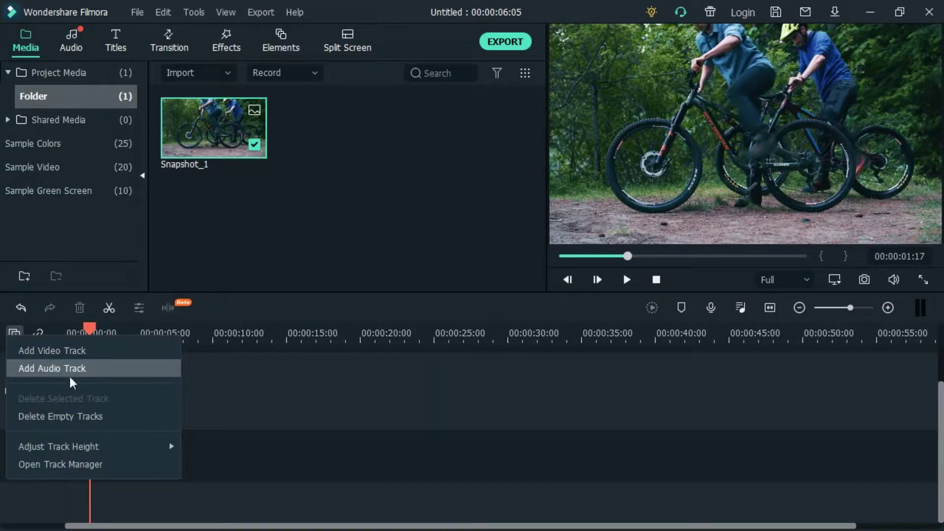
pyautogui.click(84, 371)
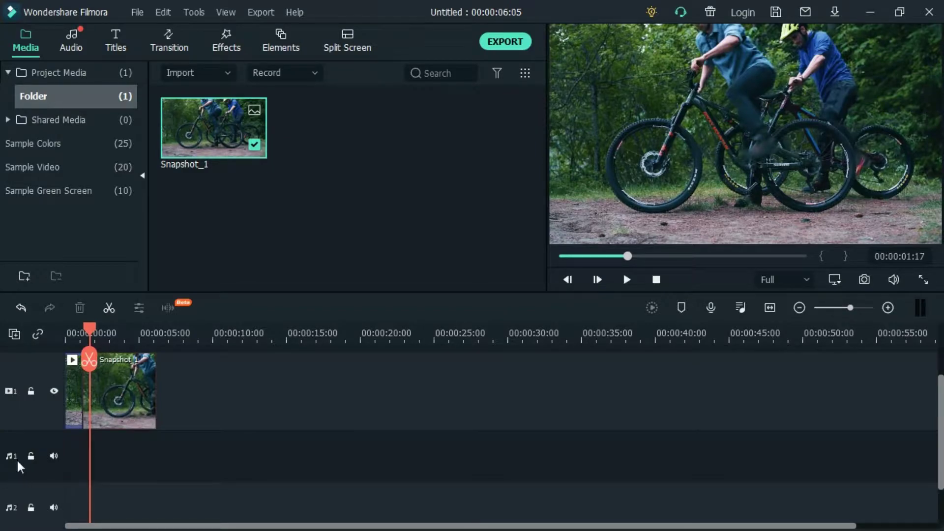
pyautogui.click(22, 493)
pyautogui.click(15, 337)
pyautogui.click(114, 405)
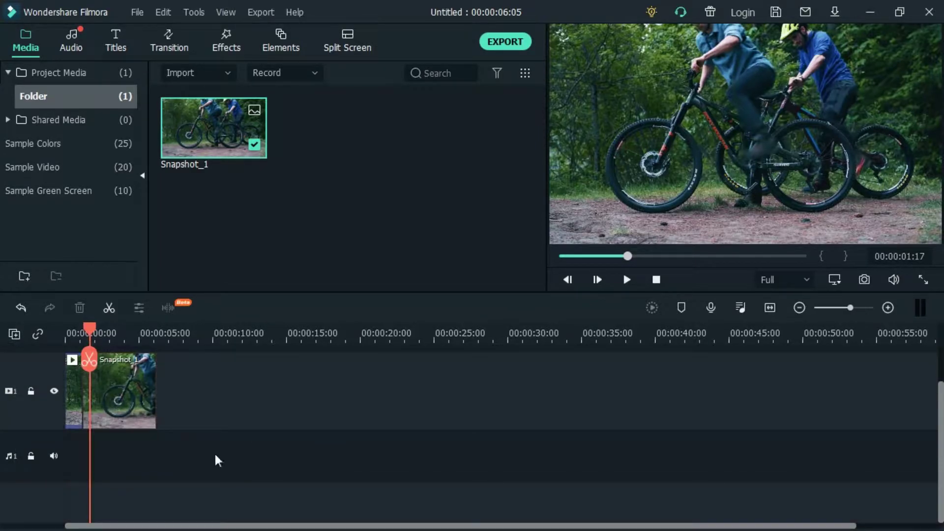
pyautogui.click(22, 331)
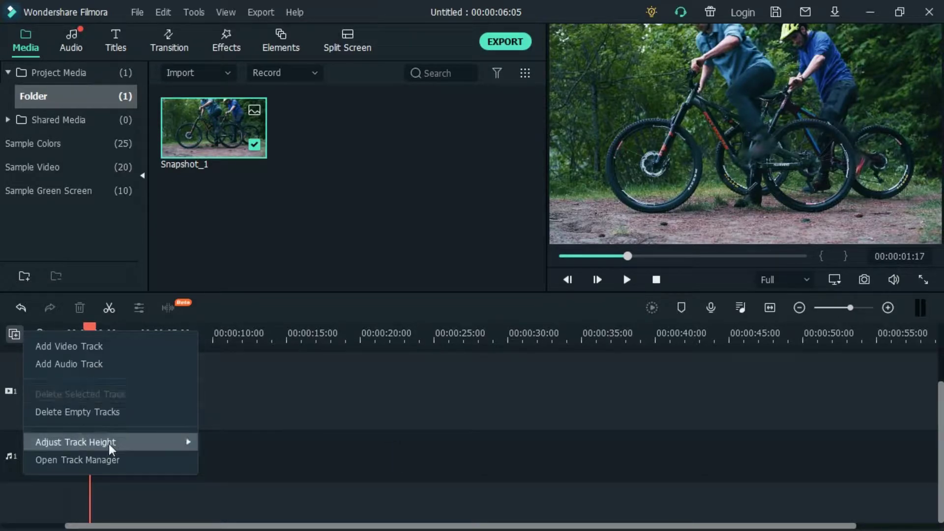
pyautogui.moveTo(173, 442)
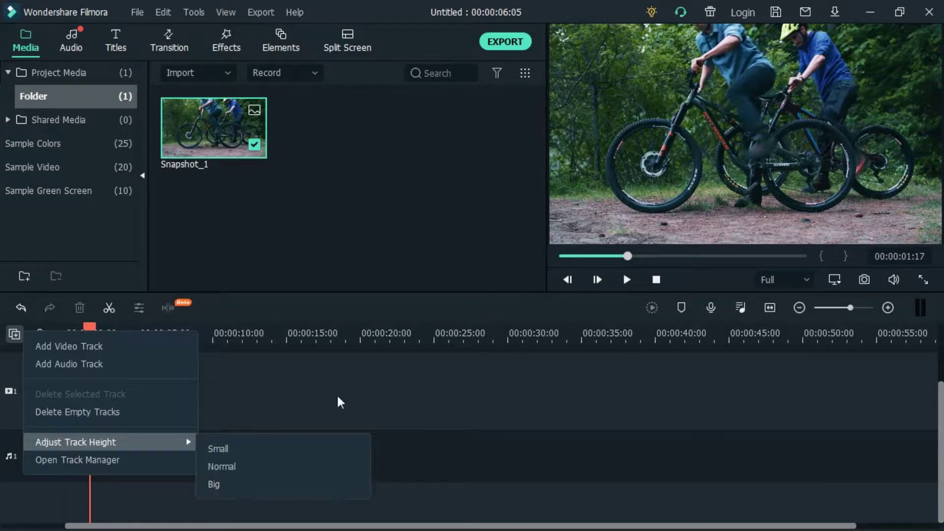
pyautogui.click(383, 392)
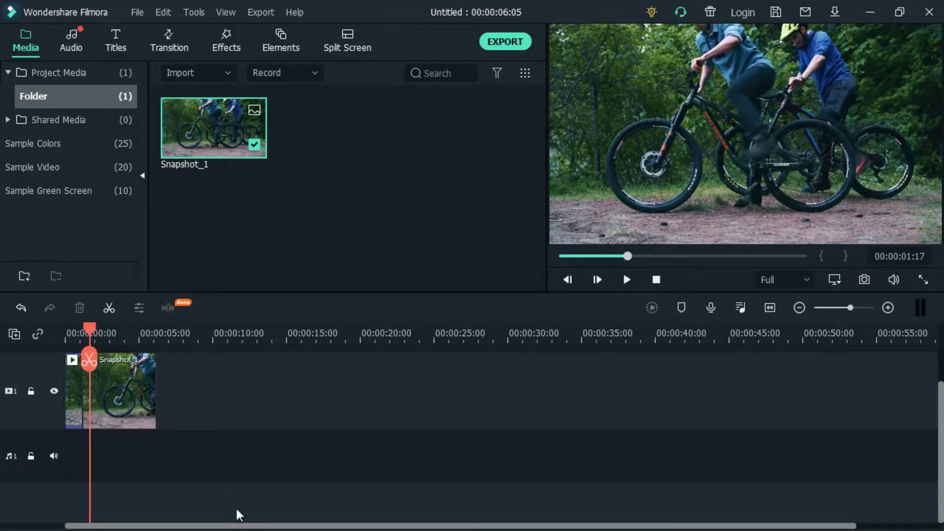
pyautogui.click(14, 334)
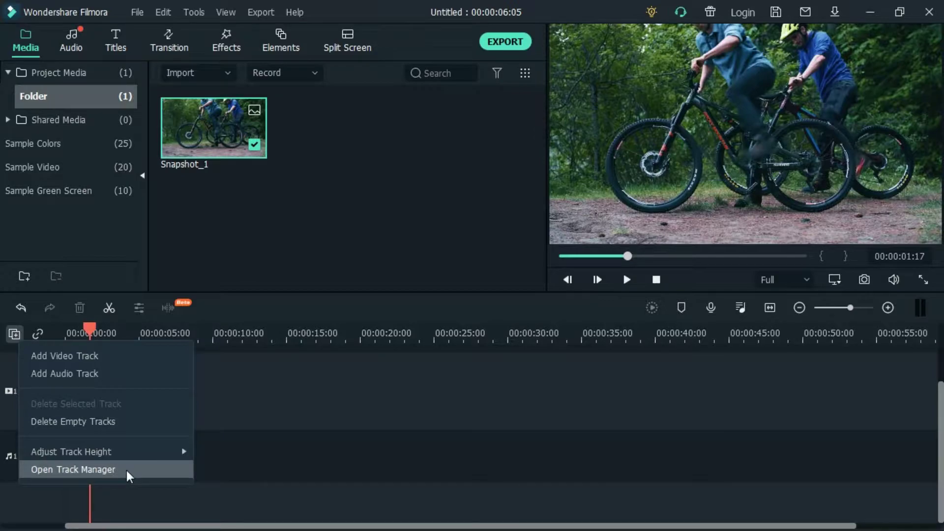
pyautogui.click(260, 444)
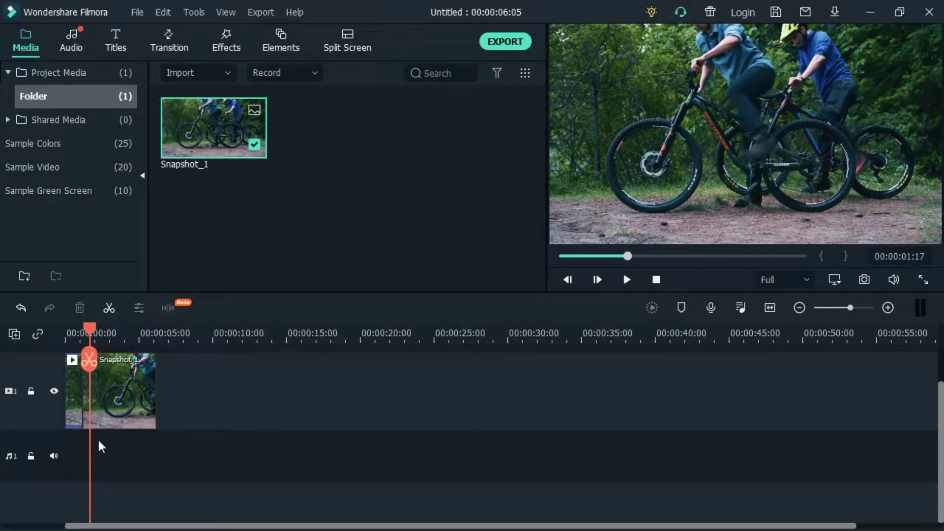
# Step: Move the playhead to about 15 seconds, then shift the Snapshot_1 clip to about 8 seconds with the short video clip directly before it
pyautogui.click(111, 389)
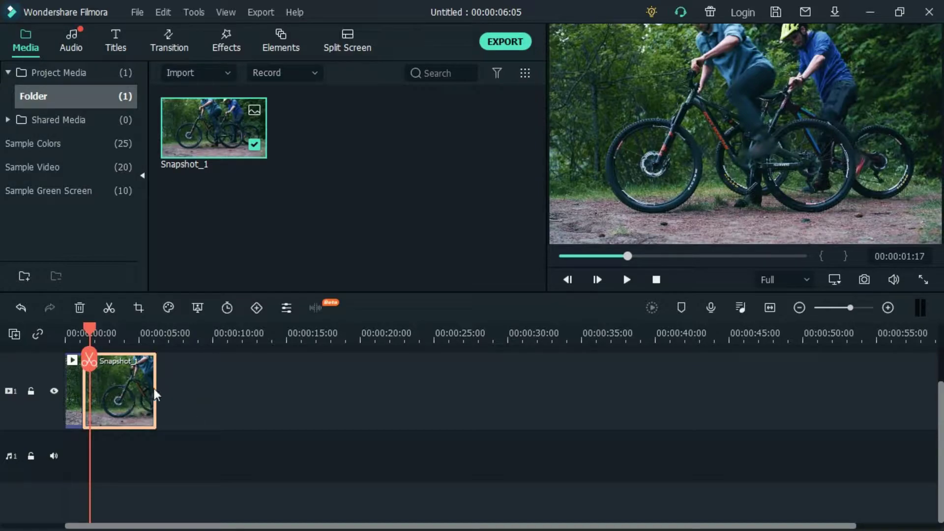
pyautogui.moveTo(84, 325); pyautogui.dragTo(288, 321)
pyautogui.moveTo(126, 379); pyautogui.dragTo(226, 389)
pyautogui.moveTo(73, 388); pyautogui.dragTo(173, 389)
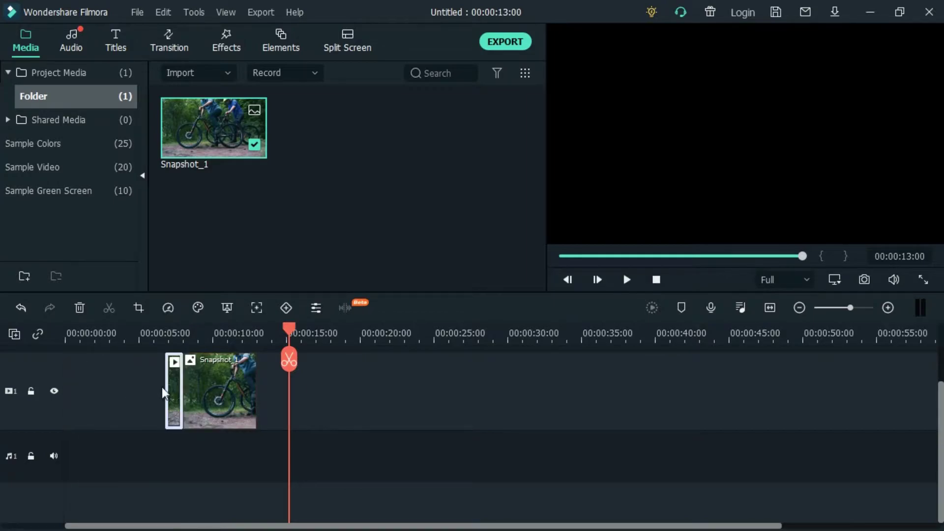
# Step: Delete both clips from the timeline and remove Snapshot_1 from the project's media folder
pyautogui.click(222, 399)
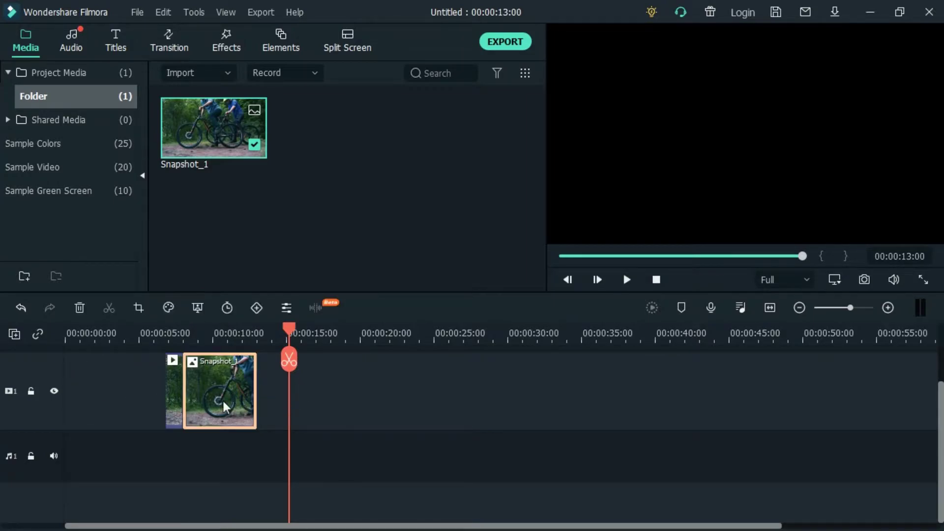
pyautogui.press('Delete')
pyautogui.click(170, 404)
pyautogui.press('Delete')
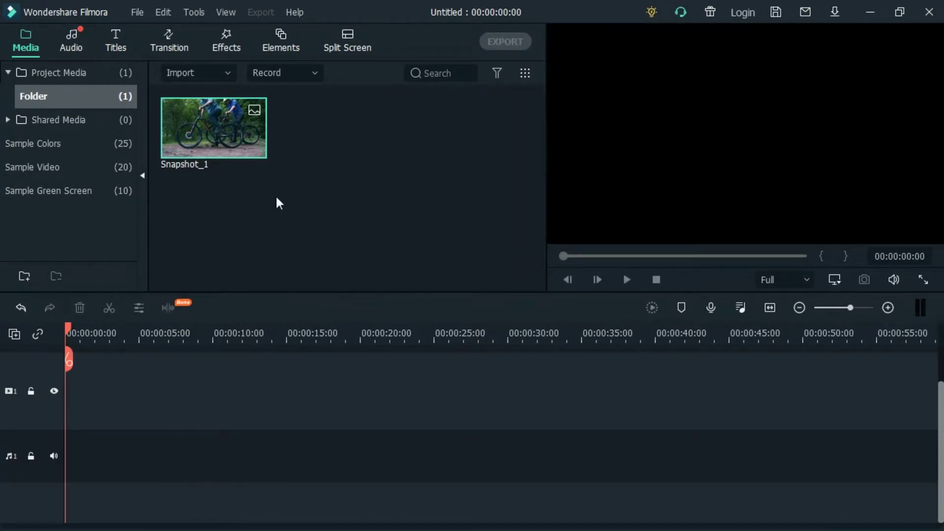
pyautogui.press('Delete')
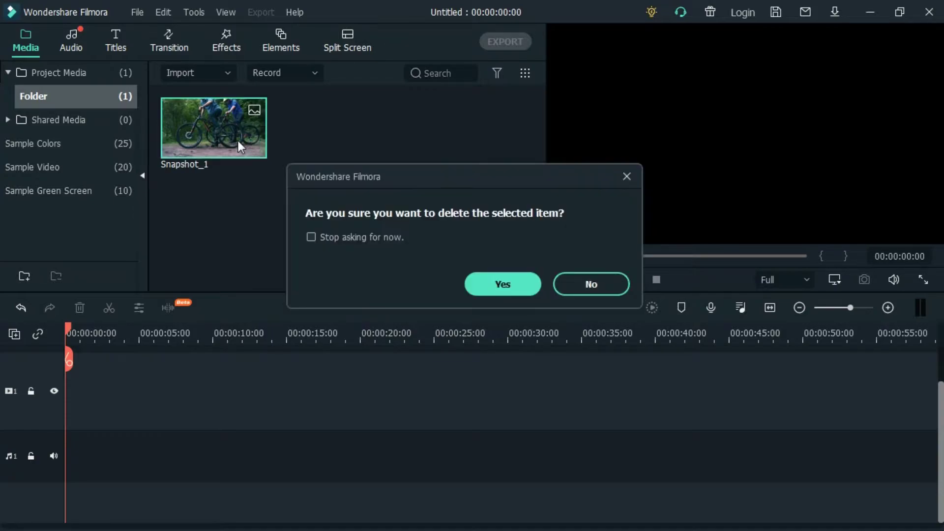
pyautogui.click(497, 285)
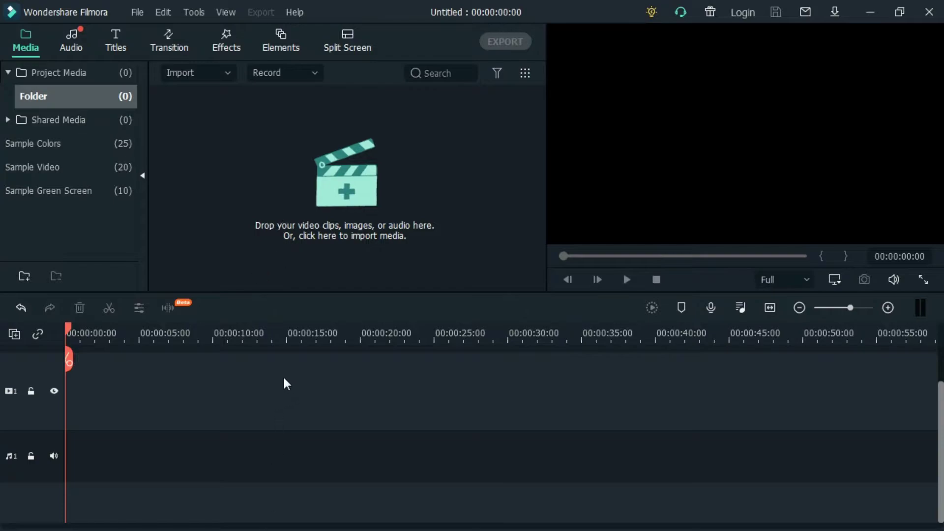
# Step: Import image 2 from the Youtube folder on Local Disk (E:) into the empty media folder
pyautogui.click(283, 183)
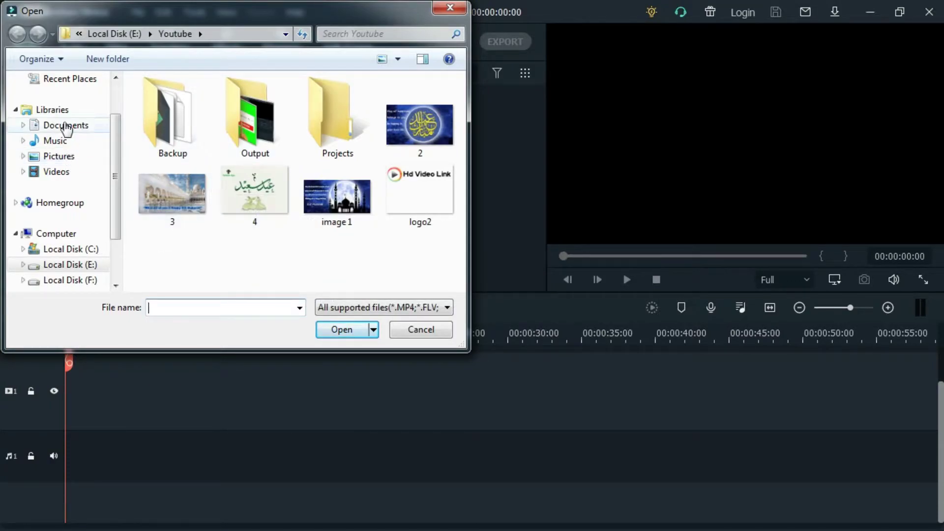
pyautogui.click(413, 138)
pyautogui.click(340, 333)
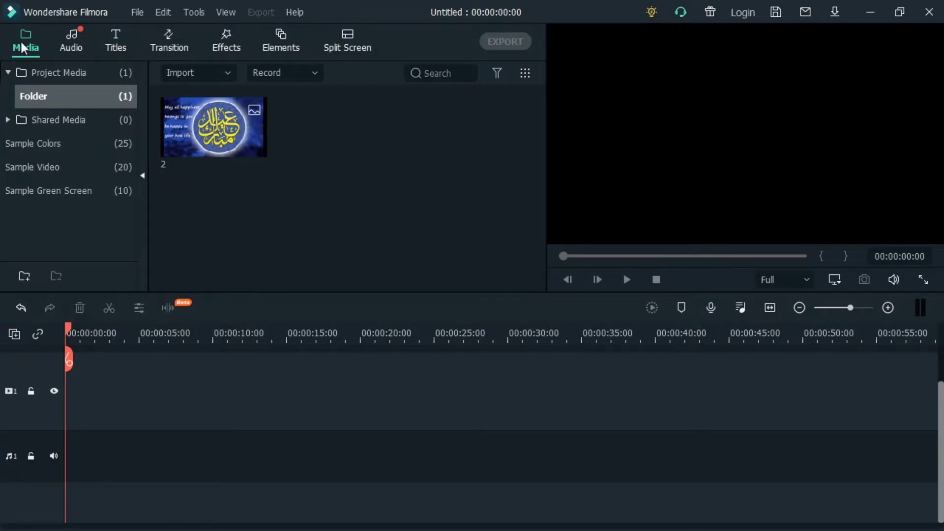
# Step: Import the five images 2, 3, 4, image 1 and logo2 together from the Youtube folder
pyautogui.click(138, 13)
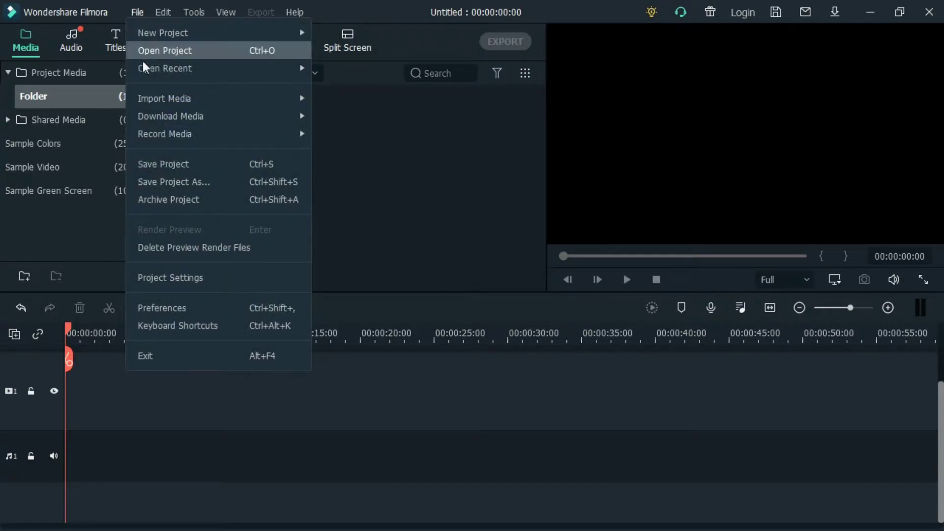
pyautogui.moveTo(175, 101)
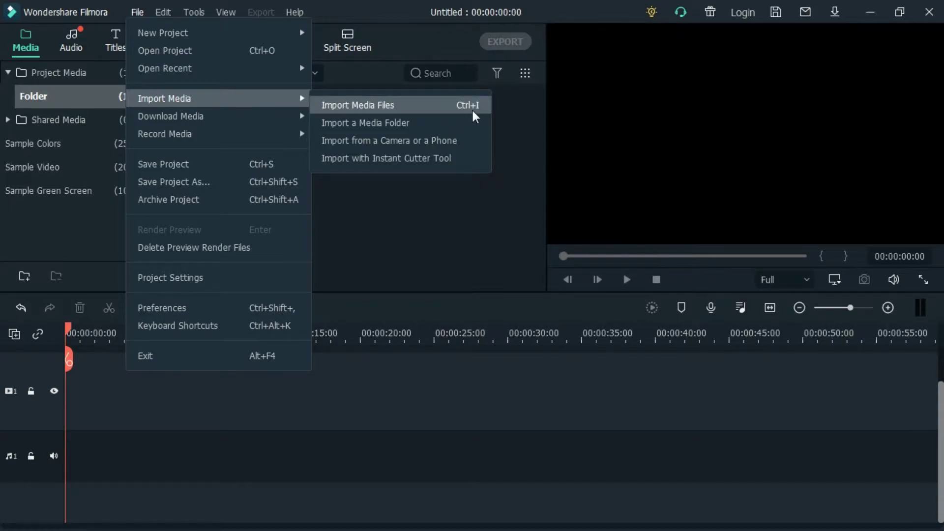
pyautogui.click(352, 105)
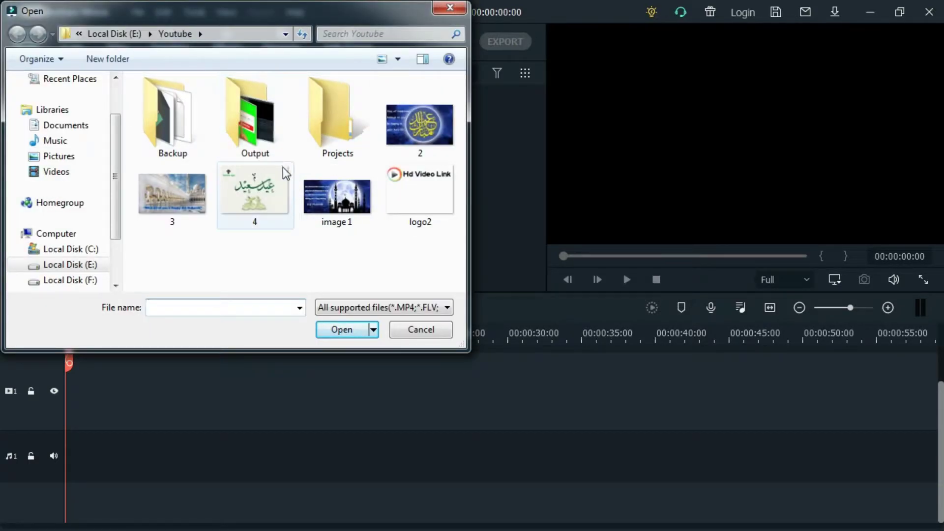
pyautogui.click(406, 204)
pyautogui.keyDown('ctrl'); pyautogui.click(316, 211); pyautogui.keyUp('ctrl')
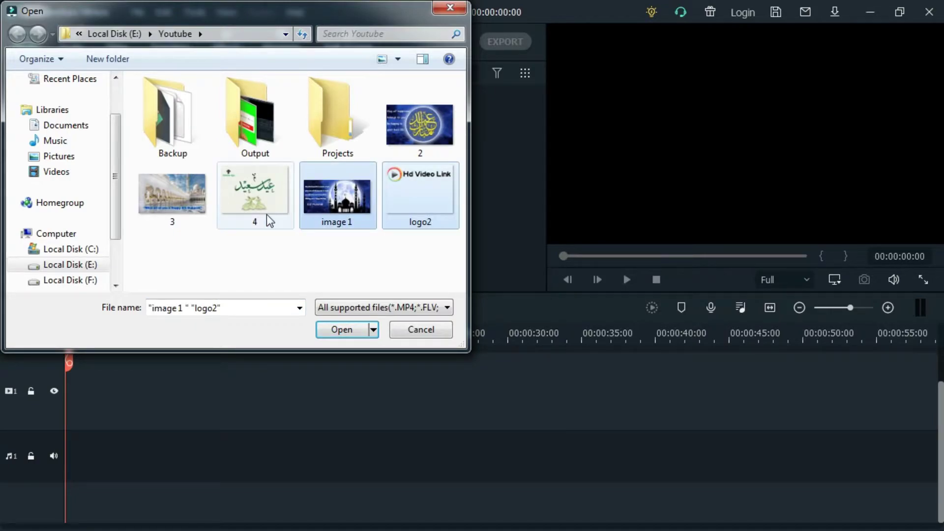
pyautogui.keyDown('ctrl'); pyautogui.click(239, 202); pyautogui.keyUp('ctrl')
pyautogui.keyDown('ctrl'); pyautogui.click(185, 193); pyautogui.keyUp('ctrl')
pyautogui.keyDown('ctrl'); pyautogui.click(419, 125); pyautogui.keyUp('ctrl')
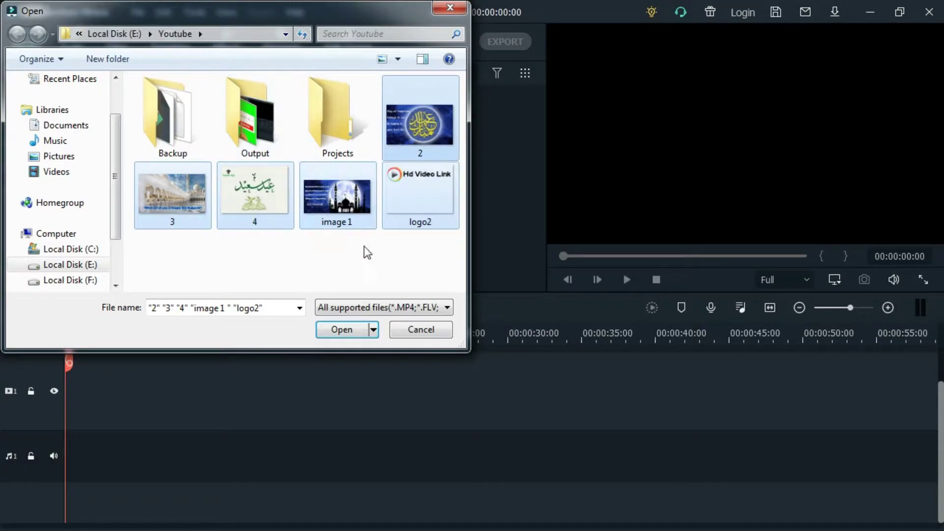
pyautogui.click(345, 329)
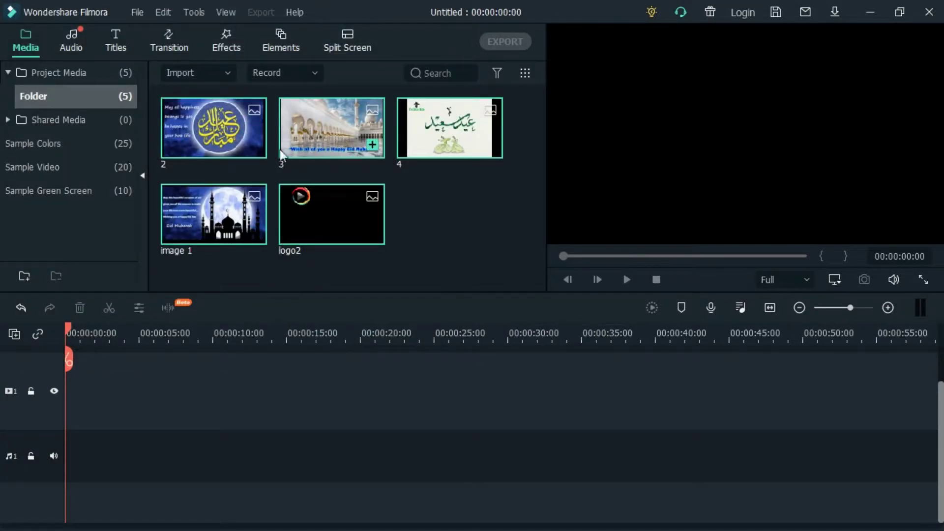
pyautogui.click(426, 222)
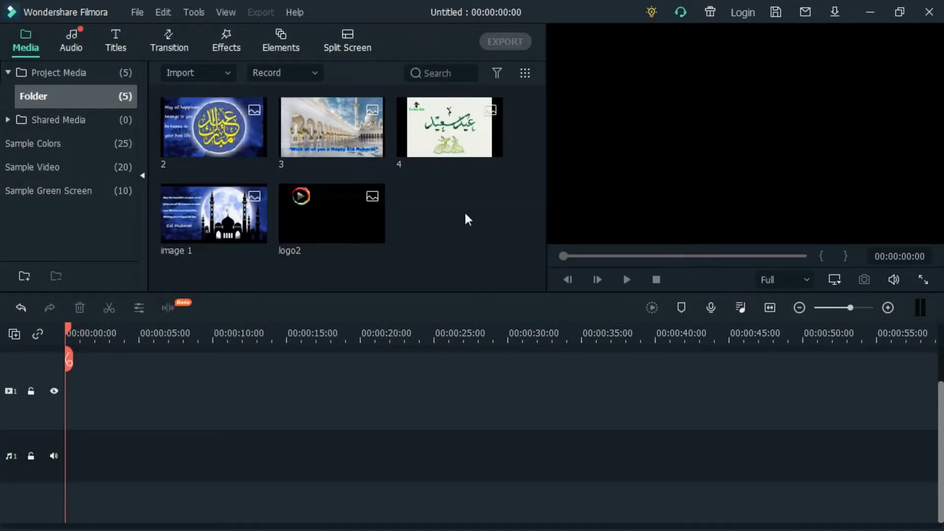
# Step: Delete logo2 and image 1 from the project's media folder
pyautogui.click(353, 212)
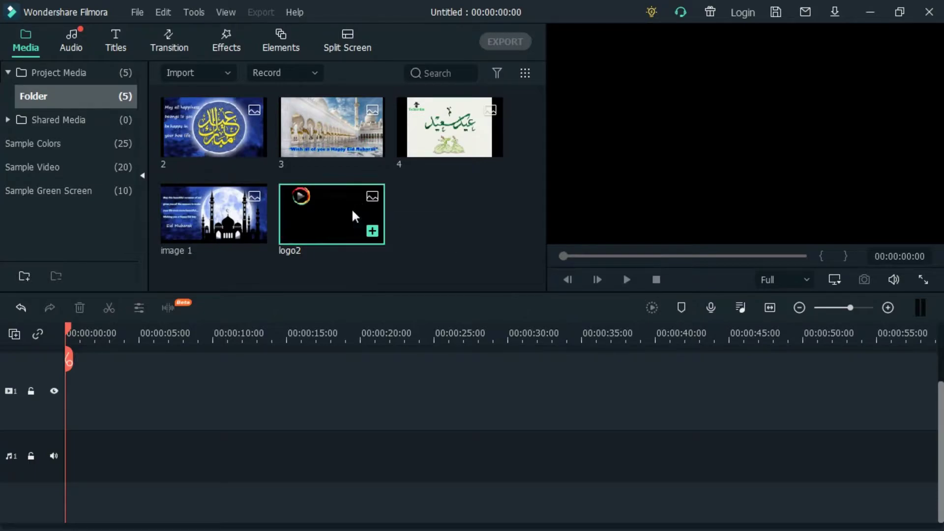
pyautogui.press('Delete')
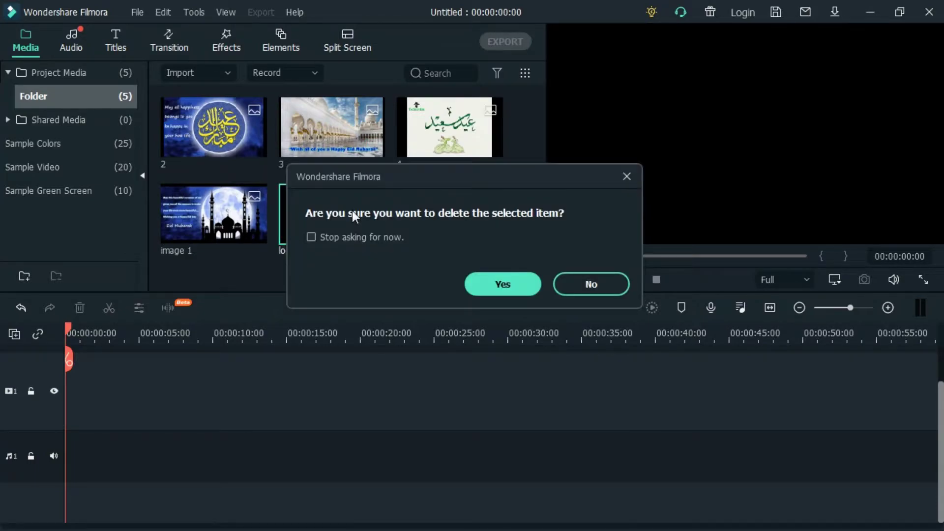
pyautogui.click(502, 282)
pyautogui.rightClick(225, 215)
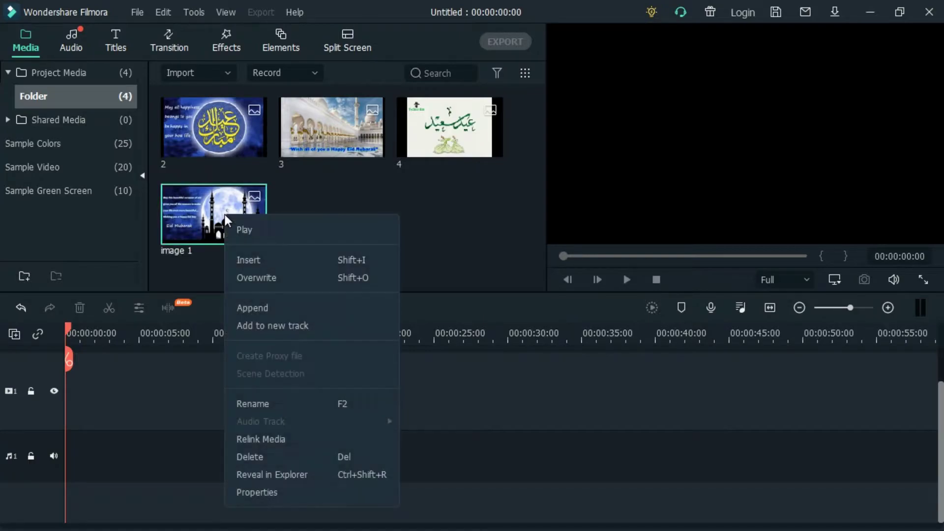
pyautogui.click(259, 457)
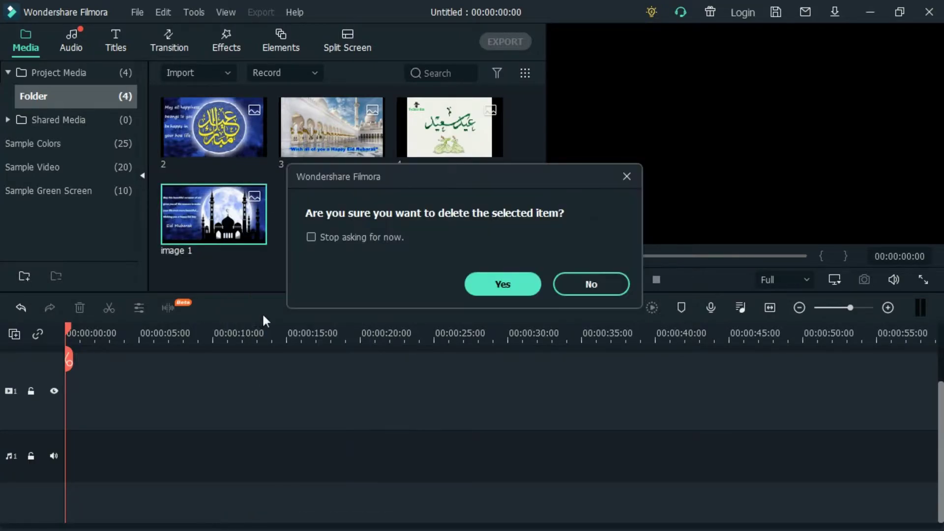
pyautogui.click(504, 286)
# Step: Add image 3 from the media folder to the start of video track 1
pyautogui.moveTo(481, 197); pyautogui.dragTo(162, 97)
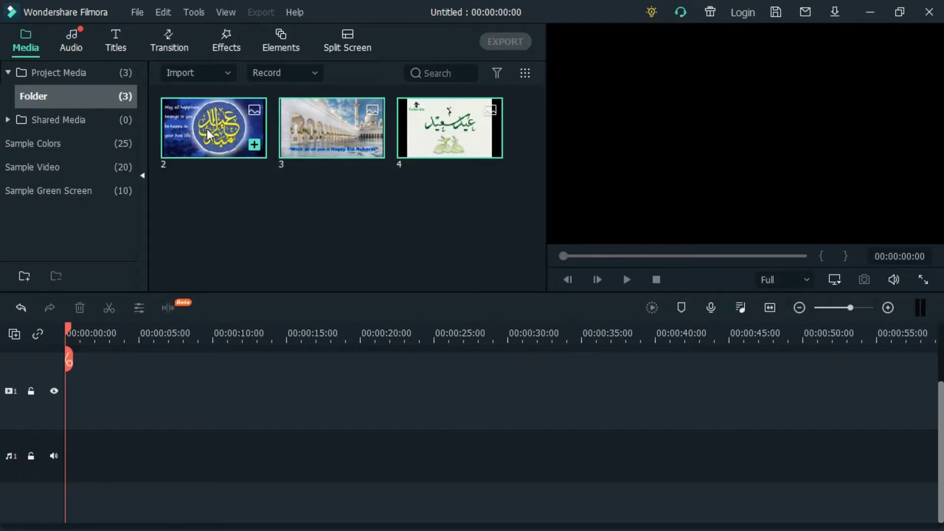
pyautogui.click(497, 192)
pyautogui.click(455, 139)
pyautogui.click(372, 143)
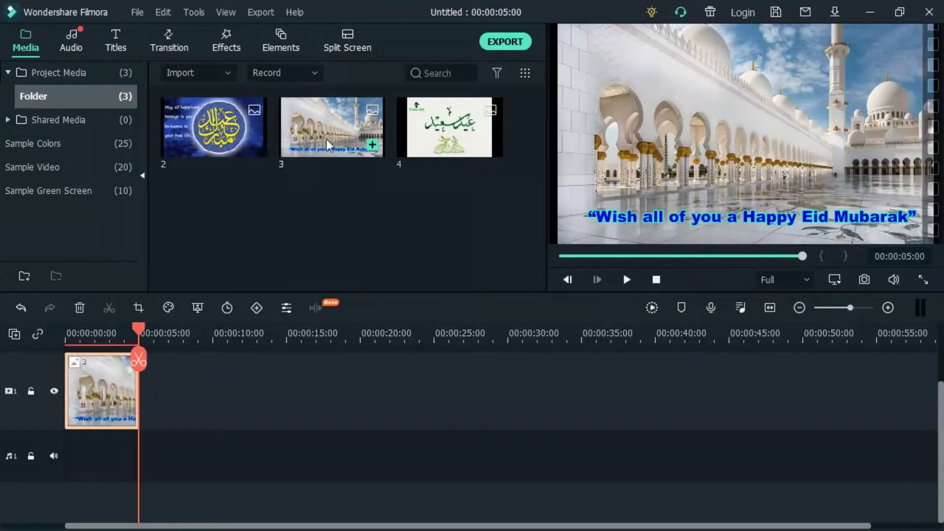
# Step: Delete images 2, 3 and 4 from the media folder, including the copy used on the timeline
pyautogui.click(222, 148)
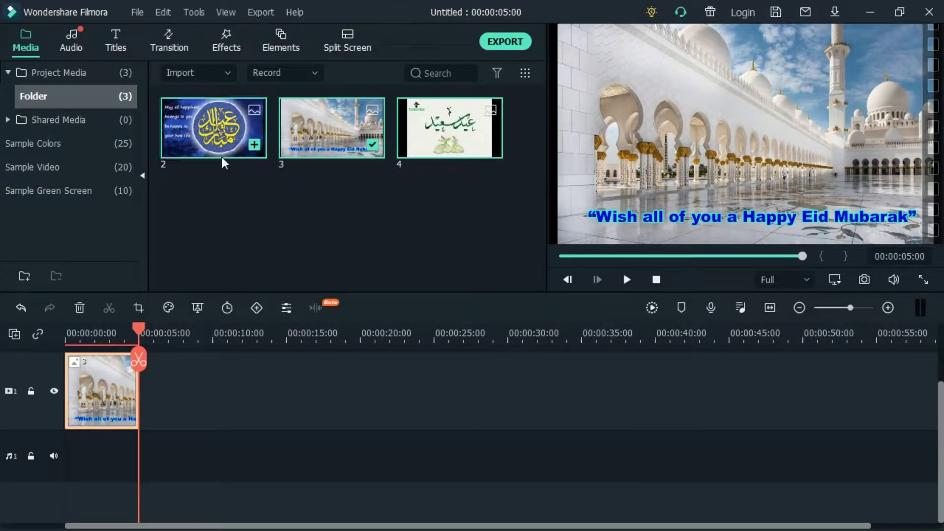
pyautogui.press('Delete')
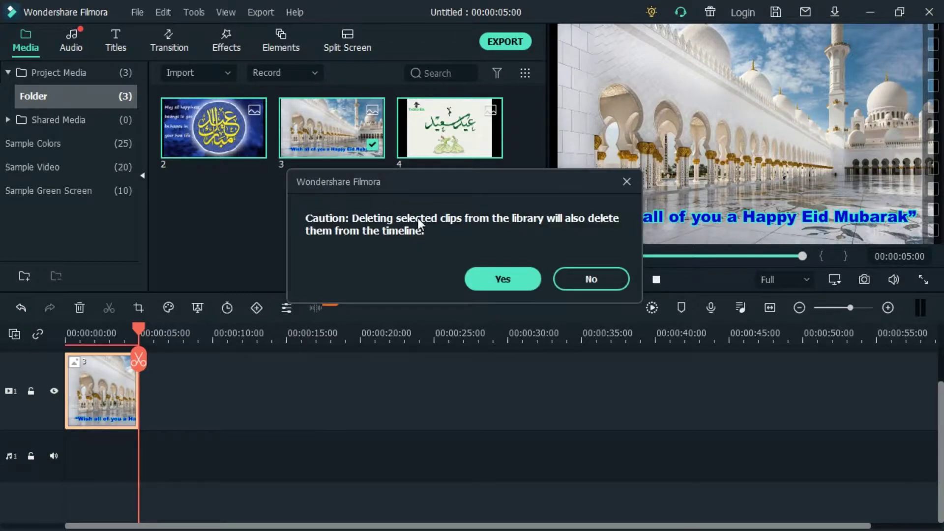
pyautogui.press('Return')
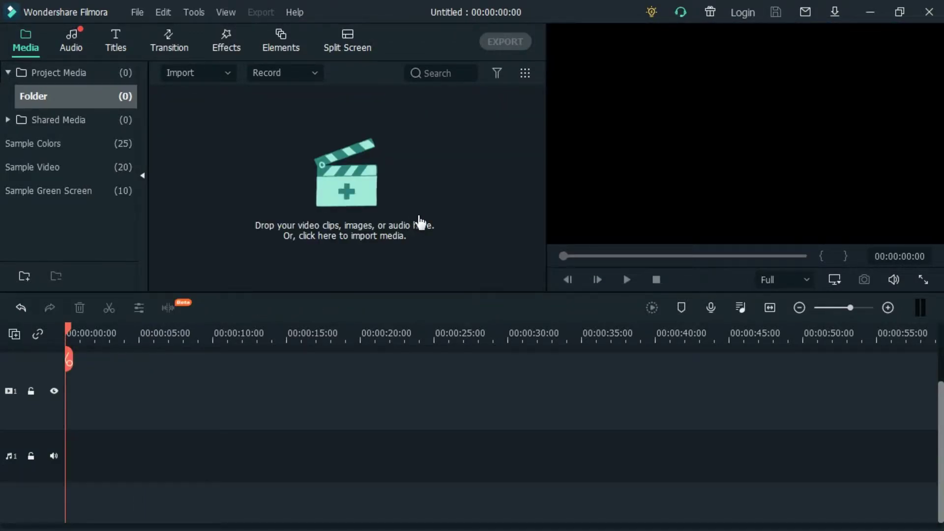
# Step: Switch to Windows Explorer and bring Snapshot_1 from the Wondershare Filmora Snapshot folder into the project's media folder
pyautogui.click(869, 10)
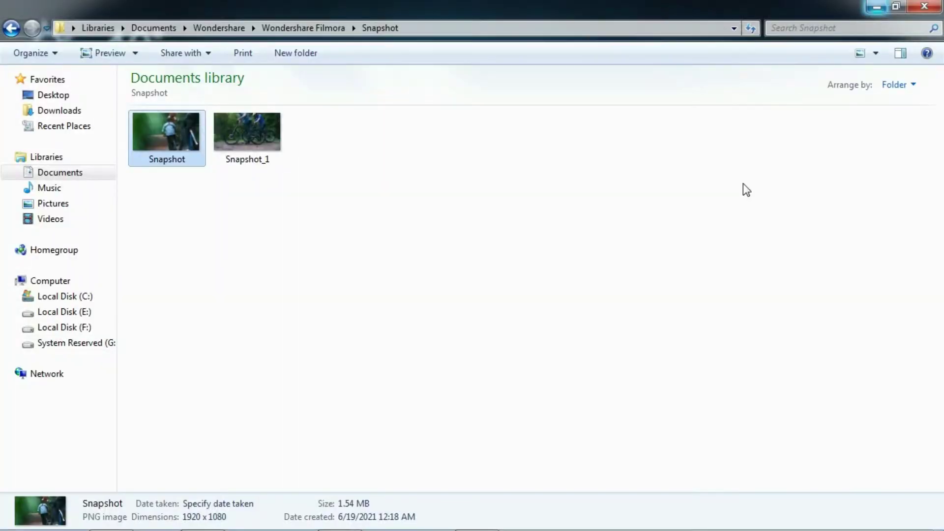
pyautogui.click(454, 273)
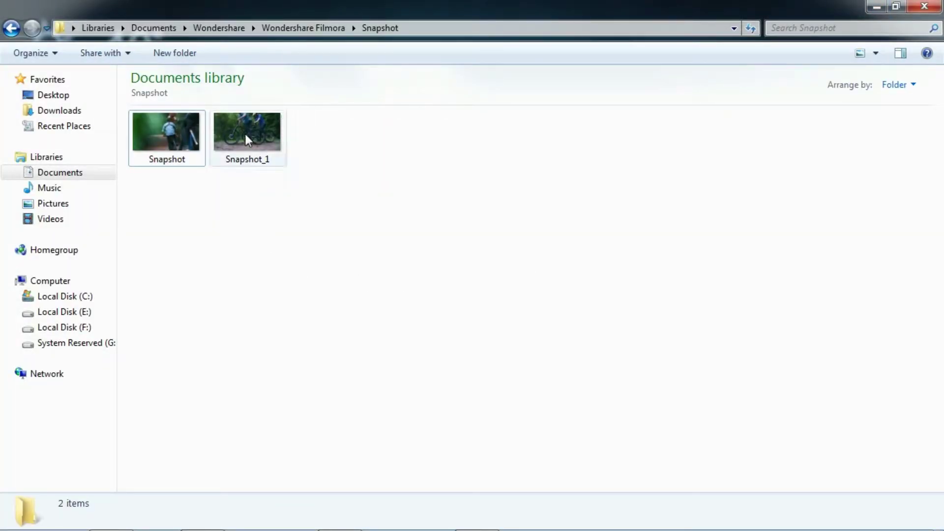
pyautogui.moveTo(246, 135)
pyautogui.moveTo(246, 137); pyautogui.dragTo(336, 204)
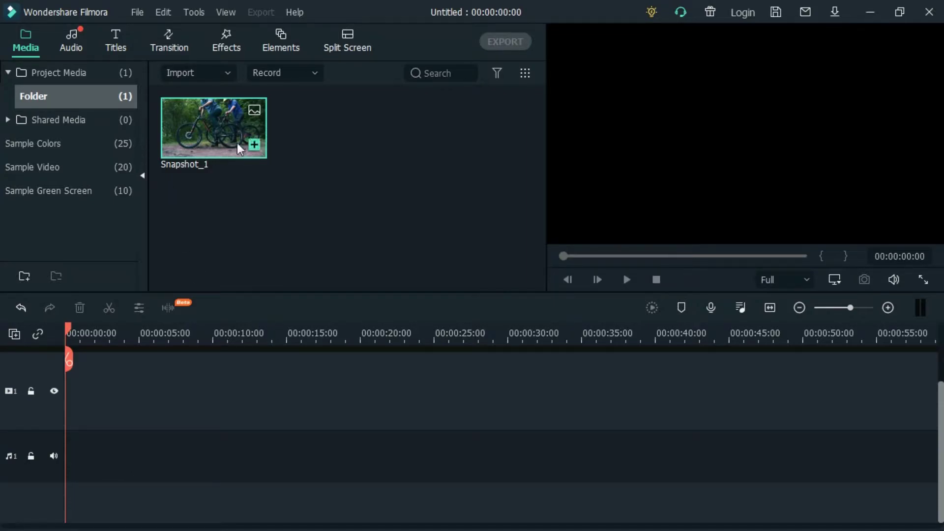
# Step: Add the Travel 02 clip from the Sample Video collection to the start of the timeline
pyautogui.click(42, 167)
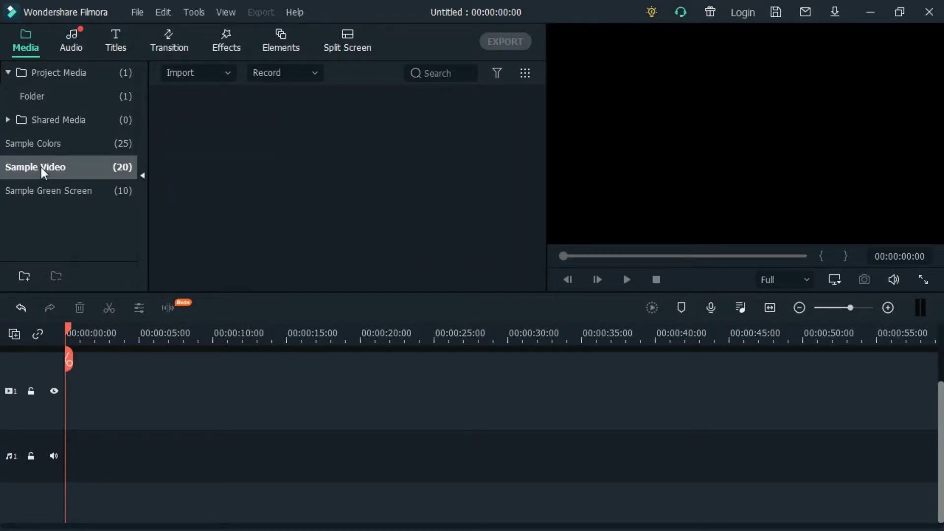
pyautogui.click(372, 145)
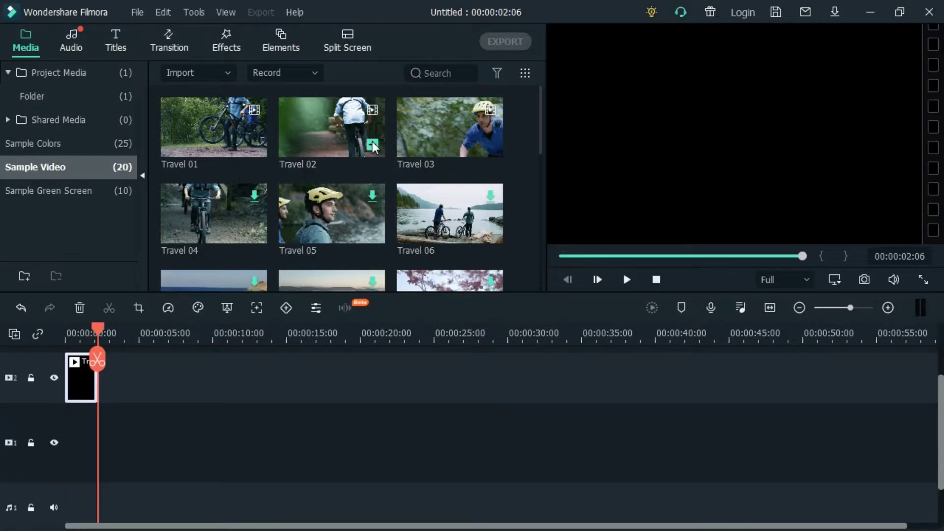
pyautogui.click(334, 138)
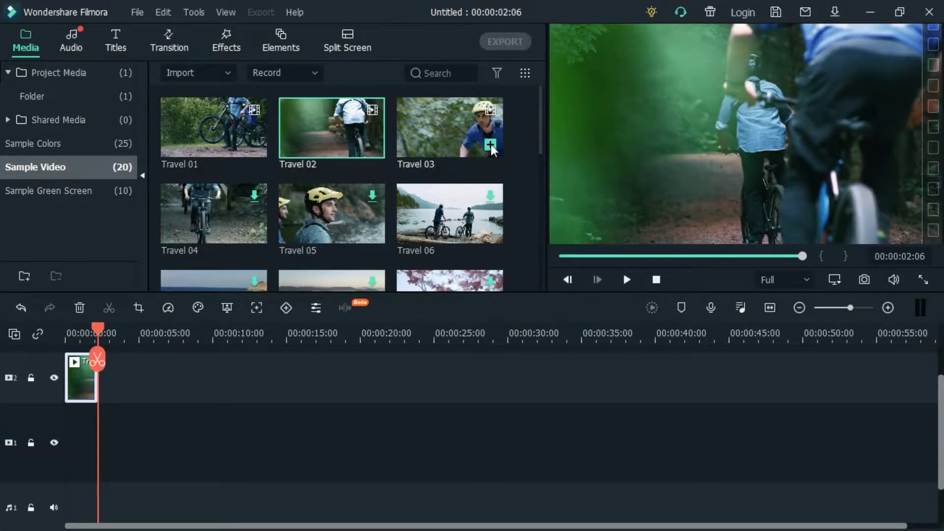
# Step: Add the Travel 03 clip after Travel 02 and remove both sample clips from the timeline
pyautogui.click(491, 145)
pyautogui.click(28, 47)
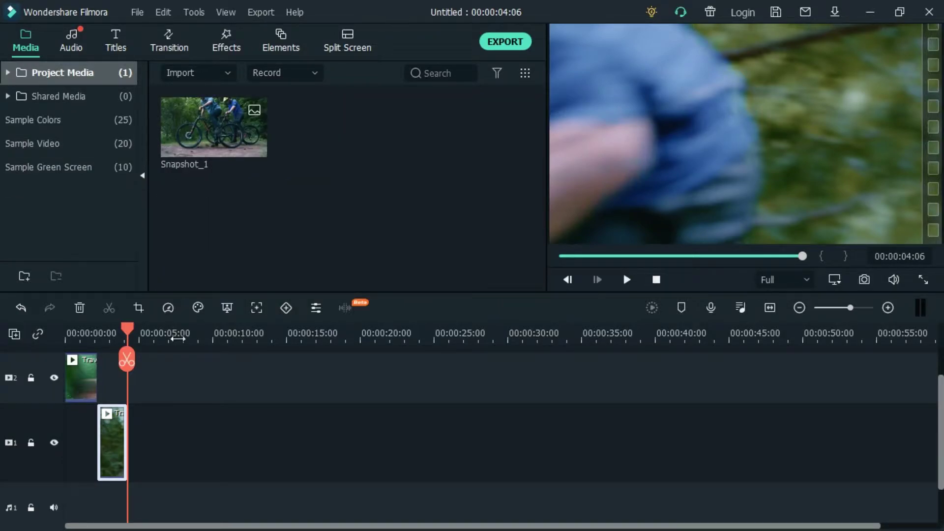
pyautogui.press('Delete')
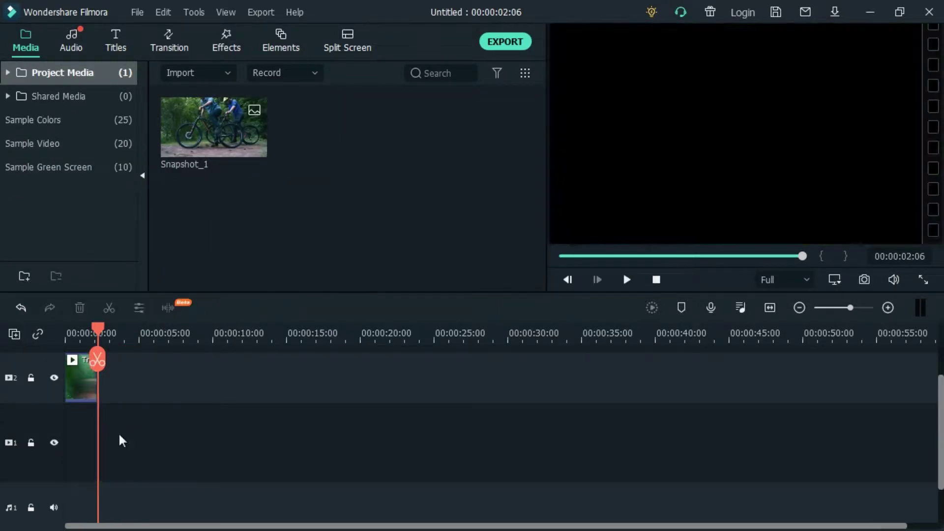
pyautogui.click(72, 382)
pyautogui.press('Delete')
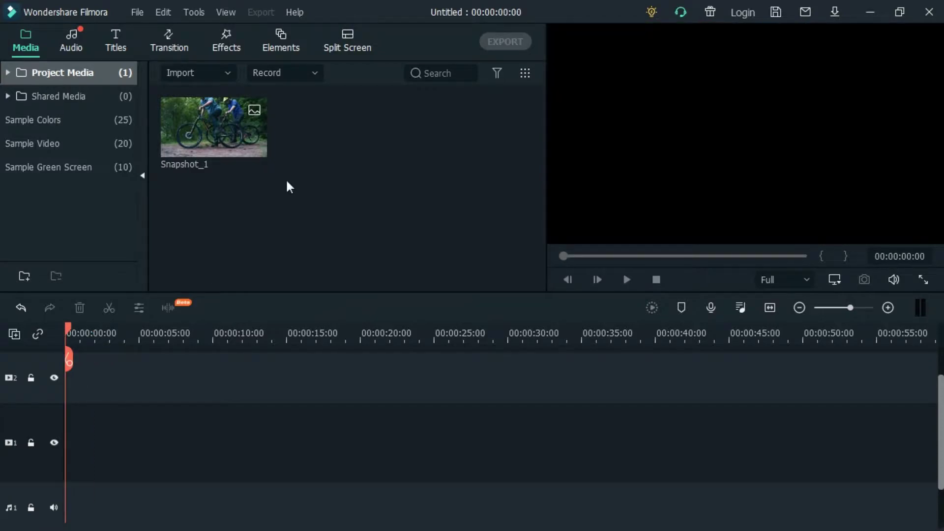
# Step: Add Snapshot_1 from the project media to the start of video track 1 and delete it from the timeline
pyautogui.click(252, 142)
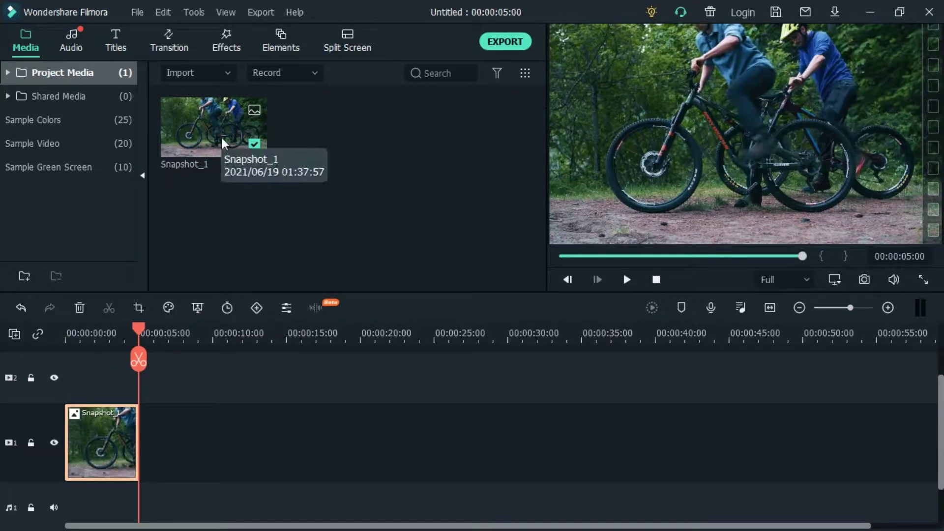
pyautogui.click(223, 138)
pyautogui.press('Delete')
pyautogui.click(590, 277)
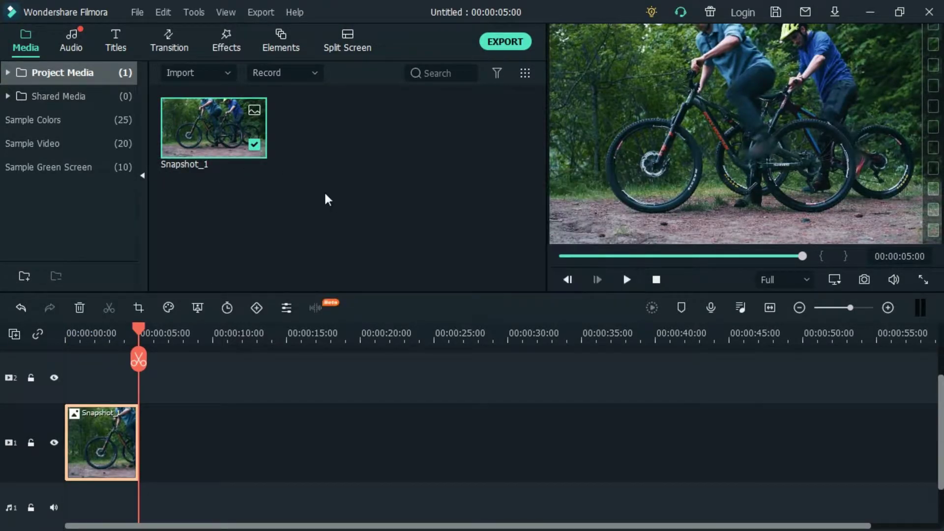
pyautogui.press('Delete')
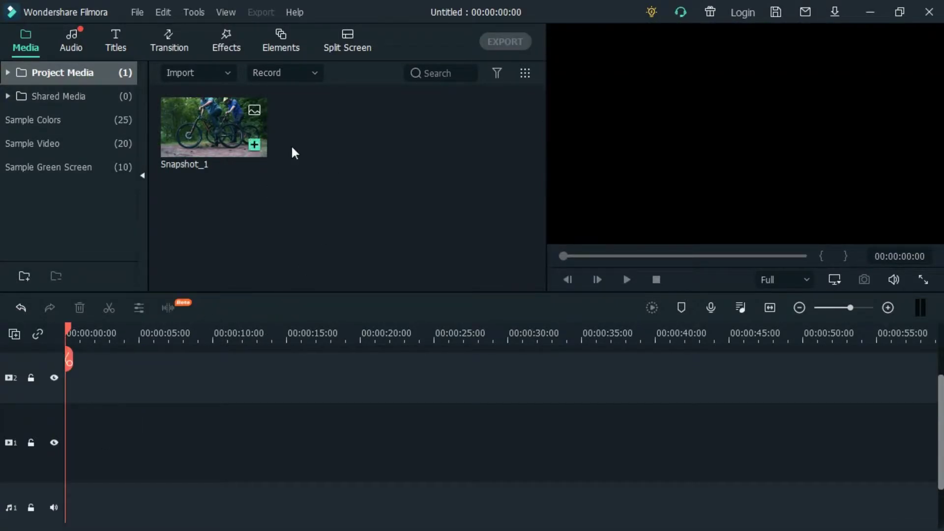
# Step: Switch to Windows Explorer and open the Output folder inside Documents, Wondershare, Wondershare Filmora
pyautogui.click(870, 12)
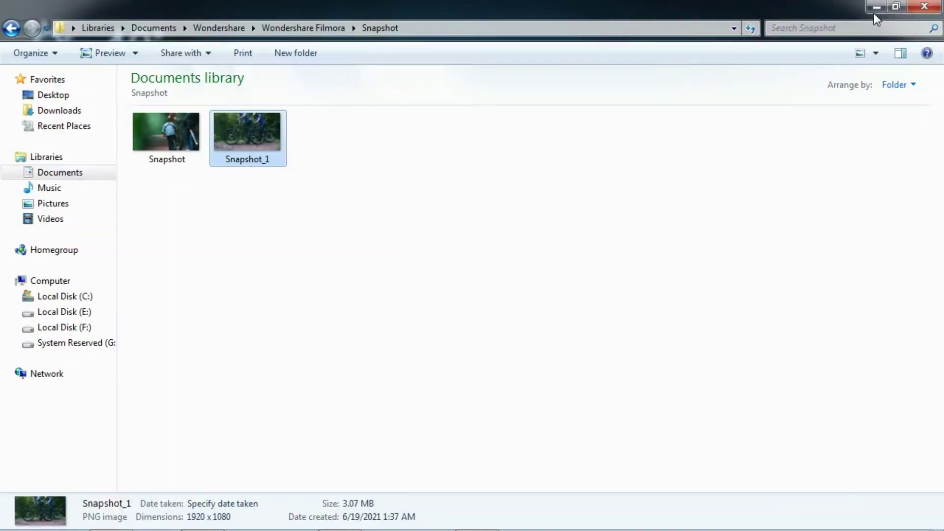
pyautogui.click(344, 343)
pyautogui.click(54, 96)
pyautogui.click(57, 109)
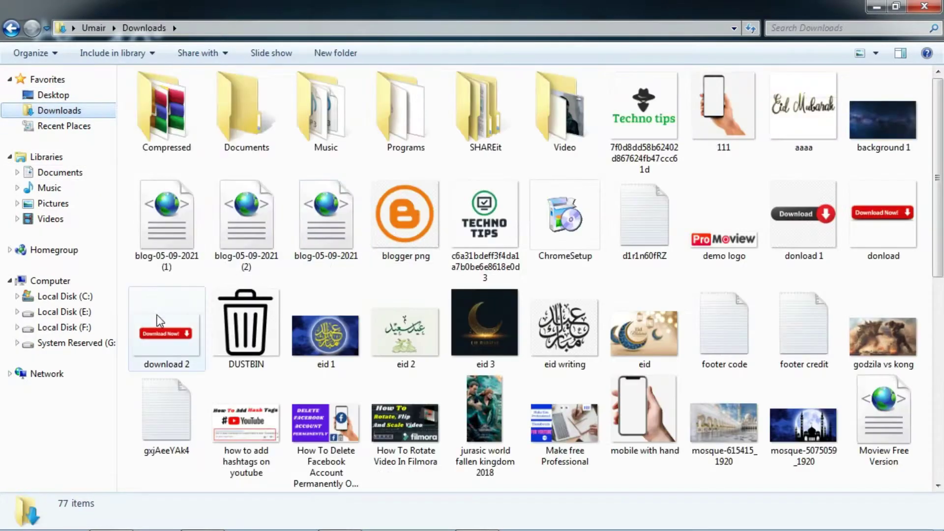
pyautogui.click(42, 174)
pyautogui.doubleClick(554, 169)
pyautogui.doubleClick(198, 143)
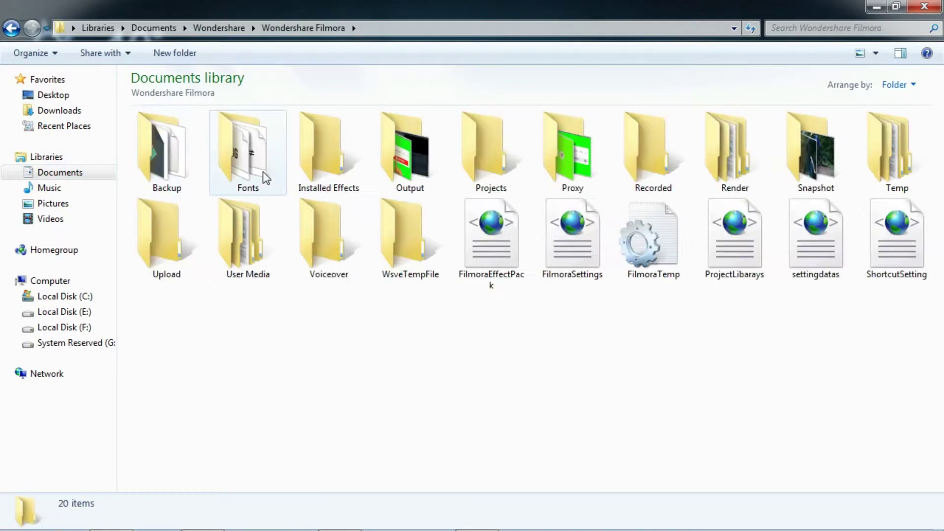
pyautogui.doubleClick(417, 162)
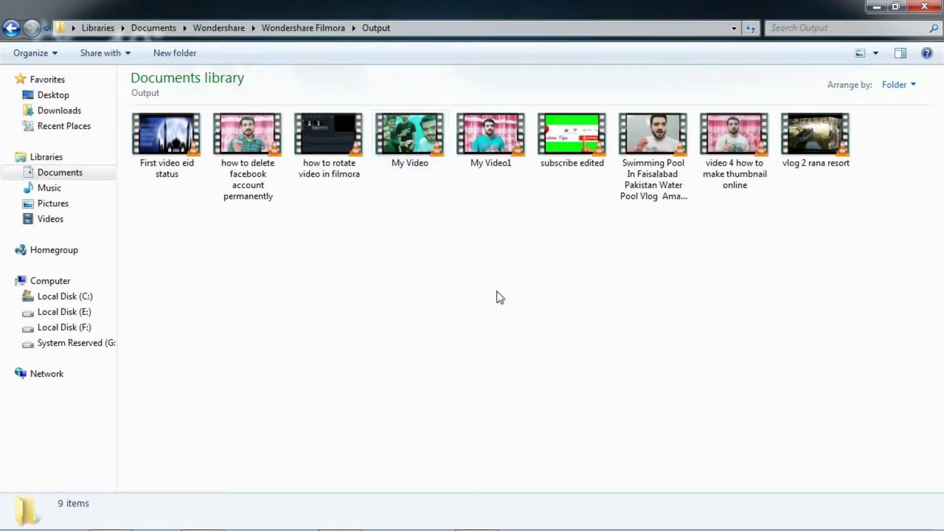
# Step: Bring the My Video1 file from the Output folder into the Filmora project's media folder
pyautogui.click(488, 142)
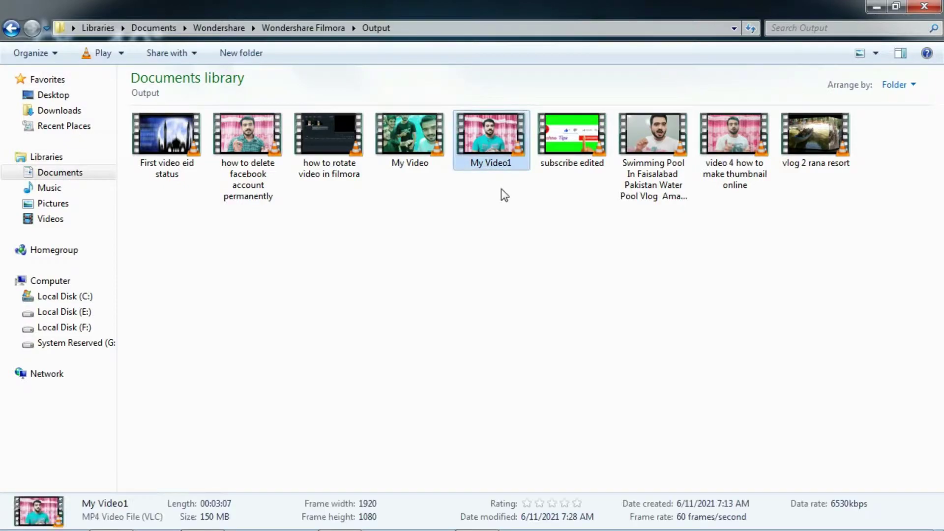
pyautogui.moveTo(490, 147); pyautogui.dragTo(352, 202)
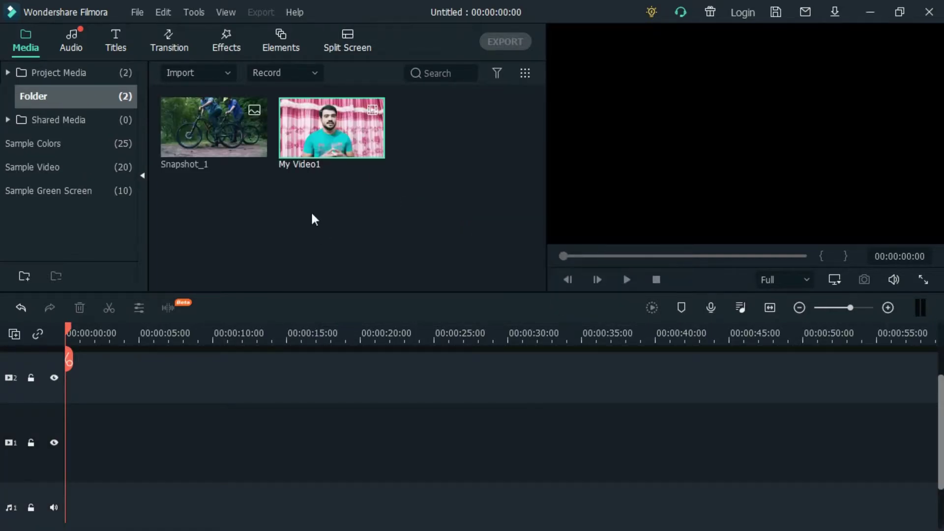
pyautogui.click(355, 216)
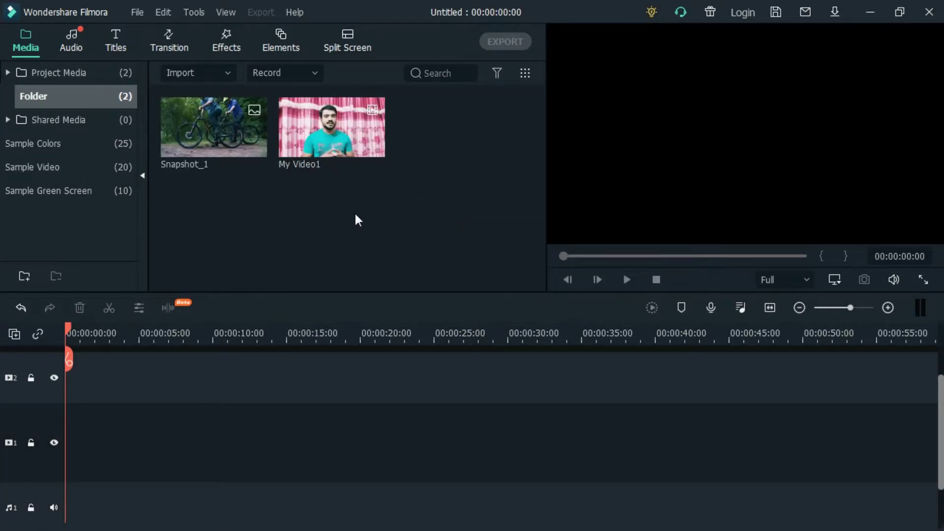
# Step: Play the My Video1 media clip in the preview and pause it after about three seconds
pyautogui.moveTo(347, 140)
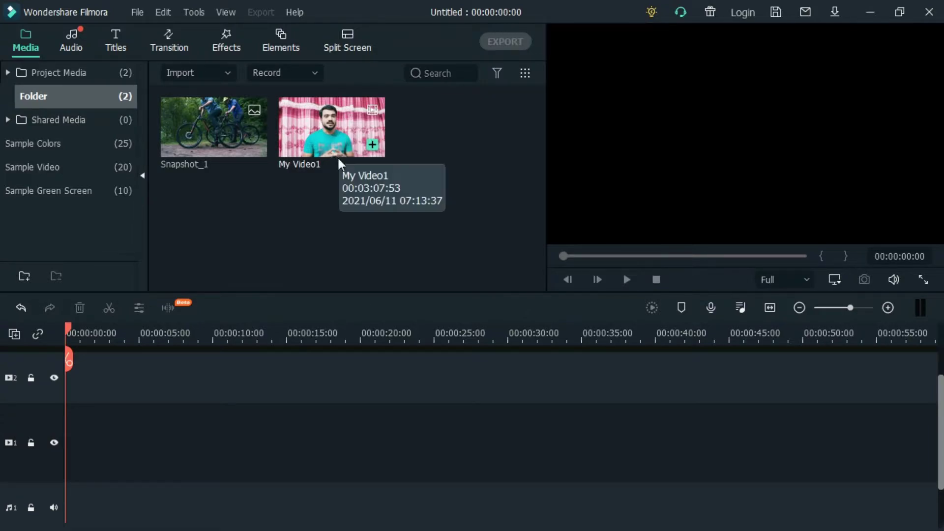
pyautogui.doubleClick(330, 128)
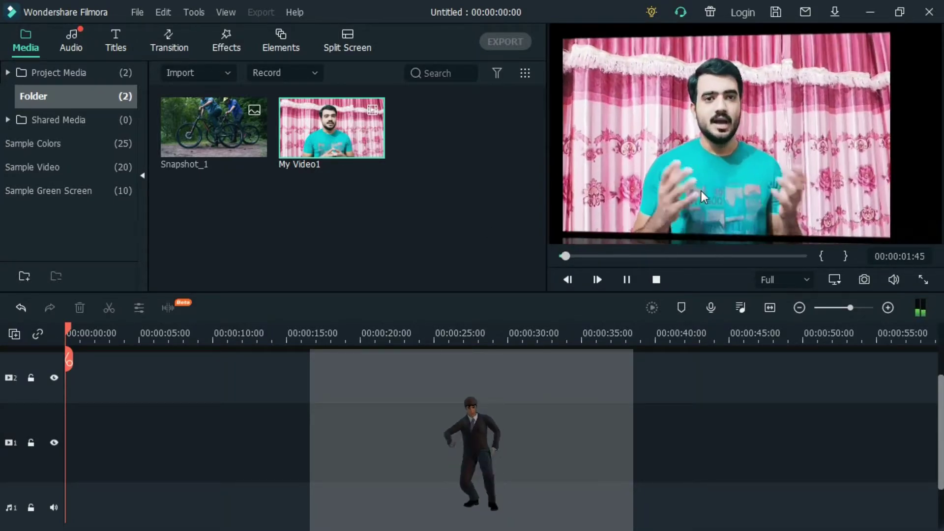
pyautogui.click(625, 278)
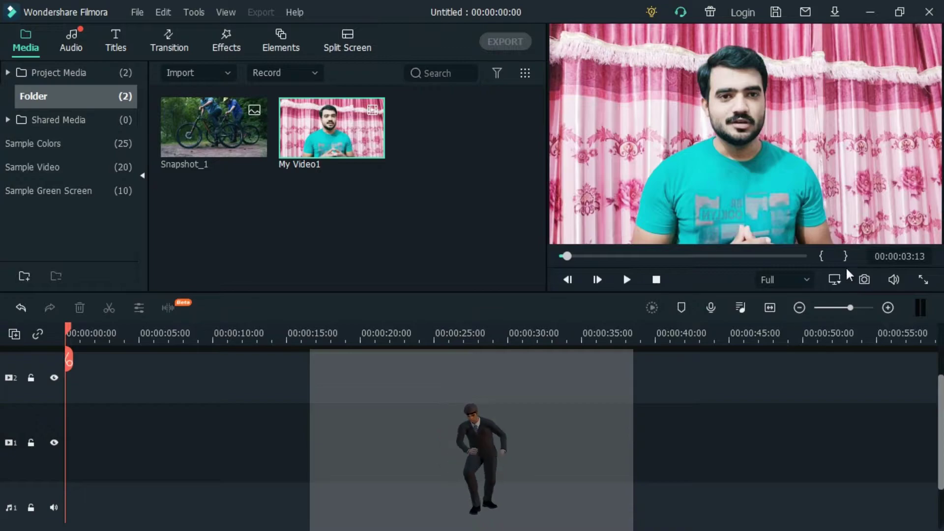
# Step: Lower the preview volume to its minimum, play My Video1 again briefly, and deselect the clip
pyautogui.moveTo(895, 279)
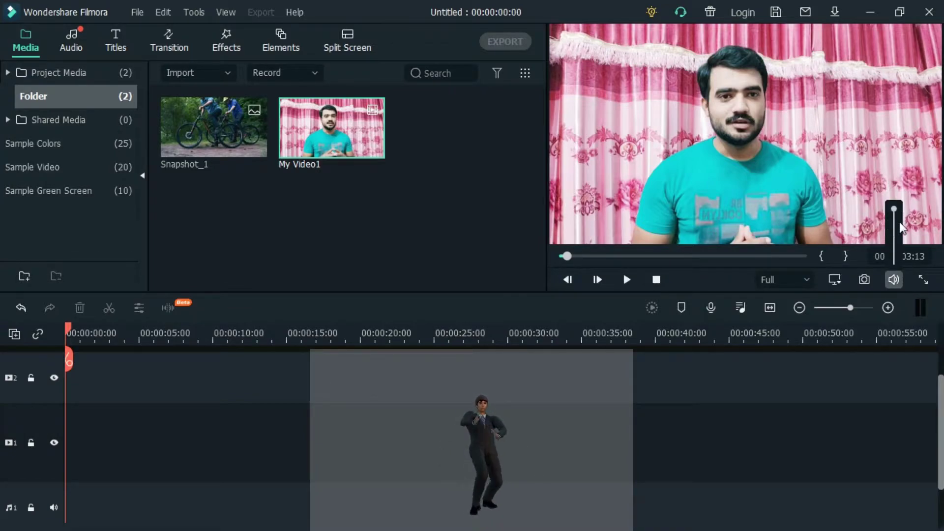
pyautogui.moveTo(895, 239); pyautogui.dragTo(895, 261)
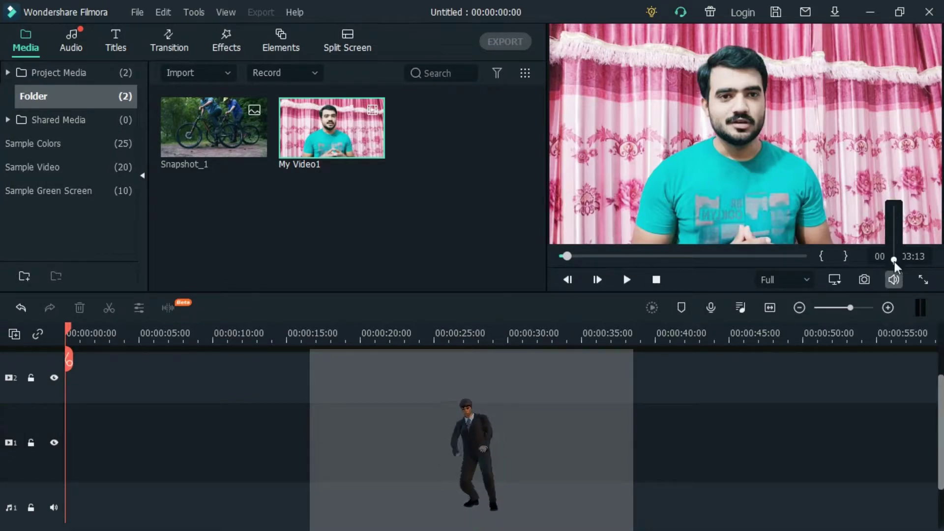
pyautogui.click(626, 279)
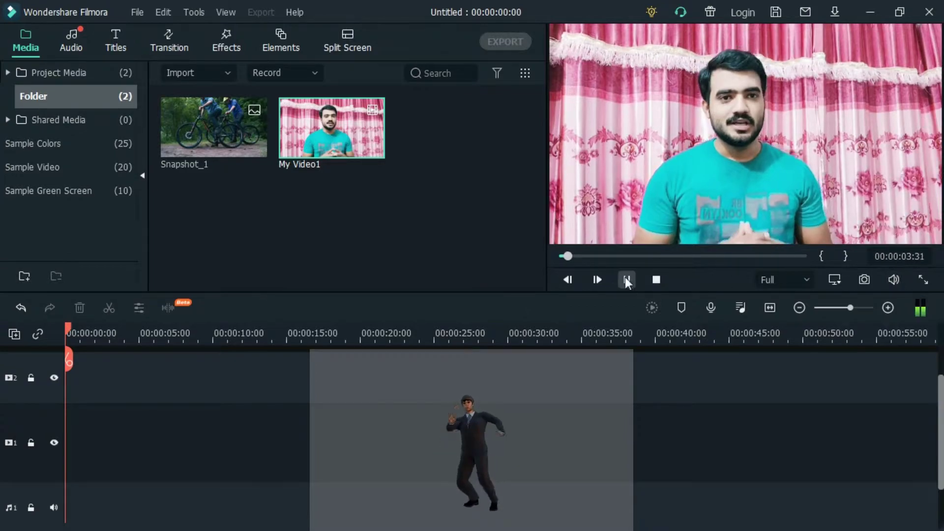
pyautogui.click(625, 279)
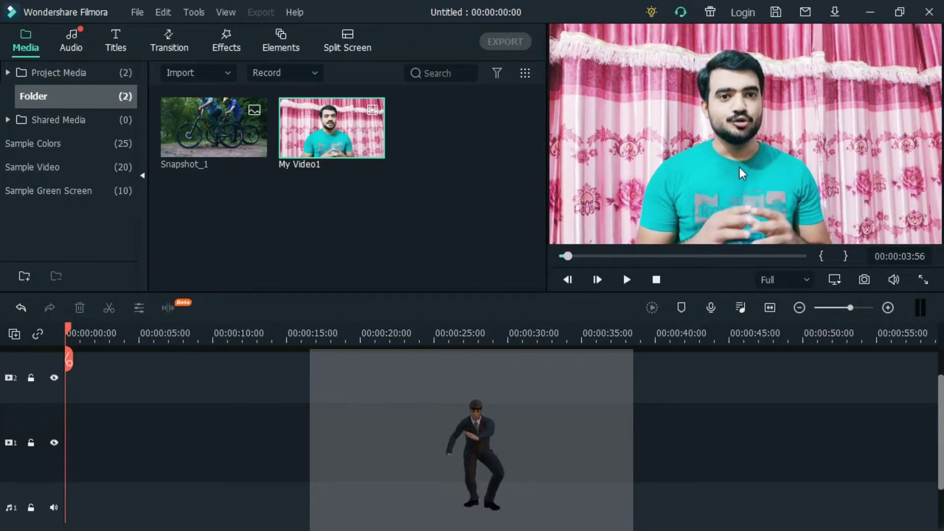
pyautogui.click(456, 171)
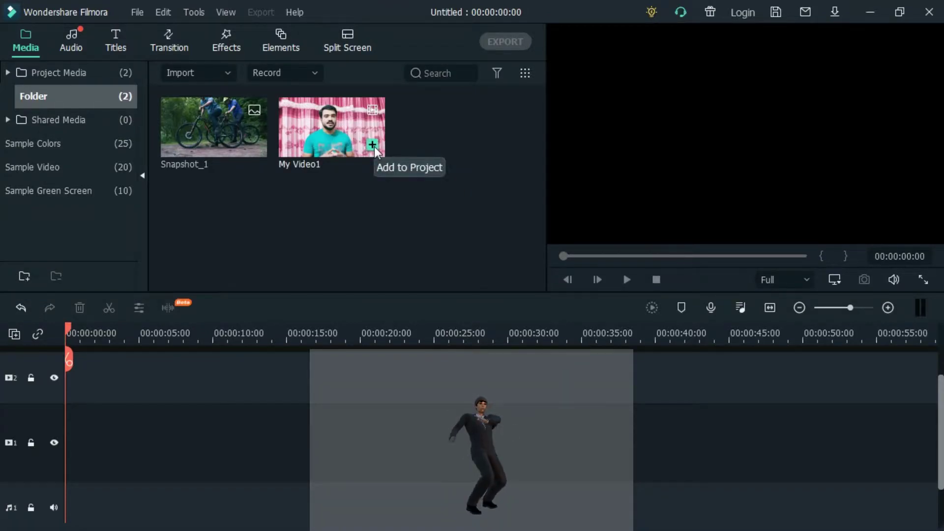
# Step: Place My Video1 at the start of video track 2 and match the project settings to the media, 1920 x 1080 60fps
pyautogui.moveTo(318, 140); pyautogui.dragTo(80, 391)
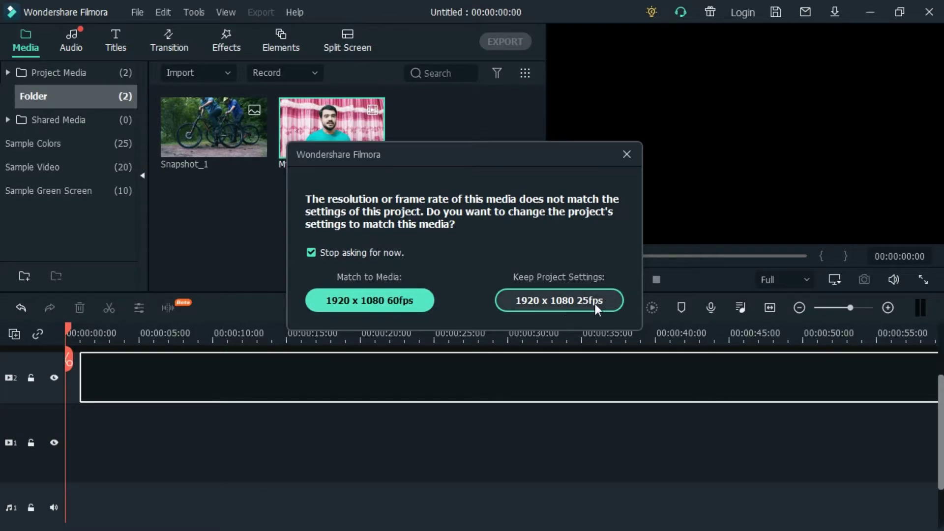
pyautogui.click(356, 303)
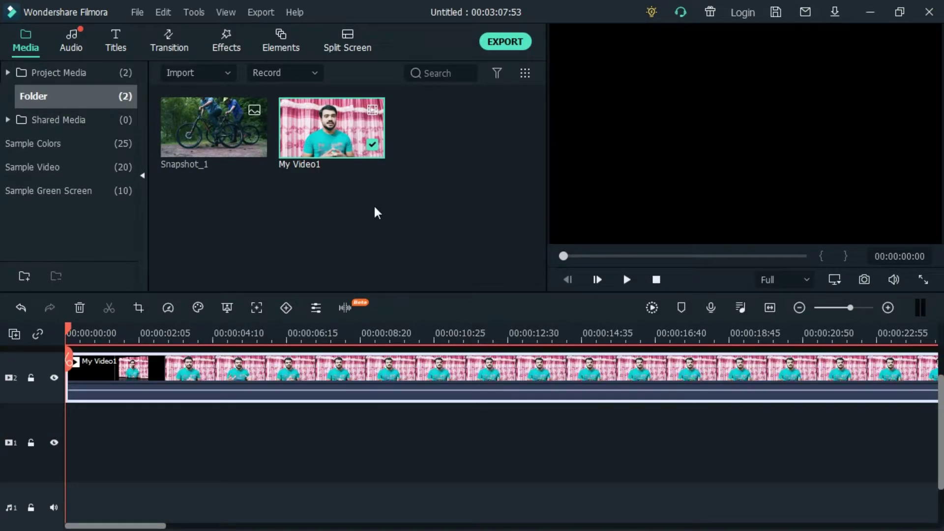
# Step: Zoom the timeline in and out to examine My Video1 at different scales, ending with the whole clip in view
pyautogui.moveTo(572, 337); pyautogui.dragTo(367, 335)
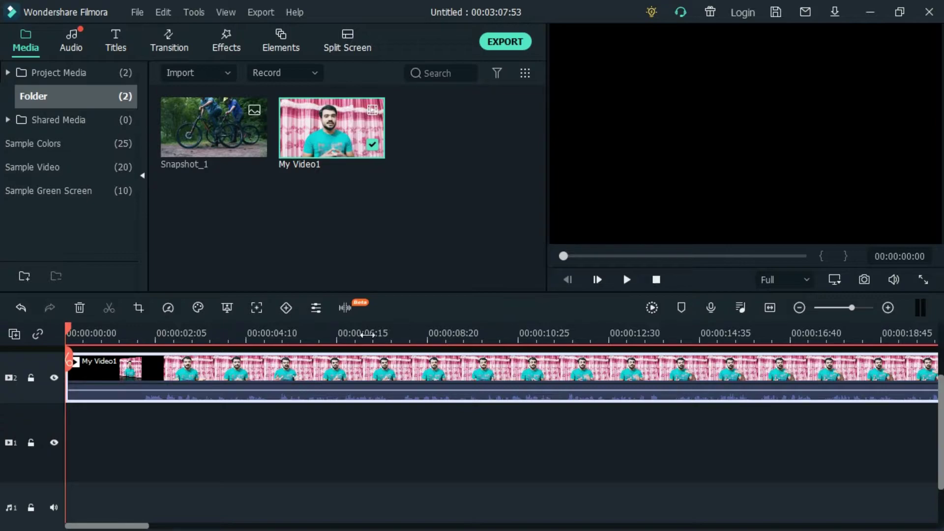
pyautogui.moveTo(367, 335); pyautogui.dragTo(99, 335)
pyautogui.moveTo(243, 335); pyautogui.dragTo(398, 375)
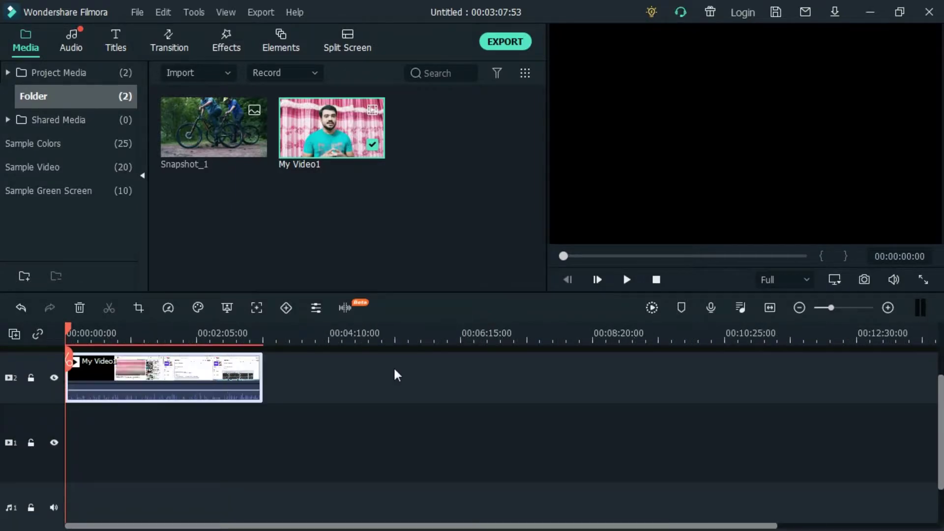
pyautogui.scroll(2, 393, 366)
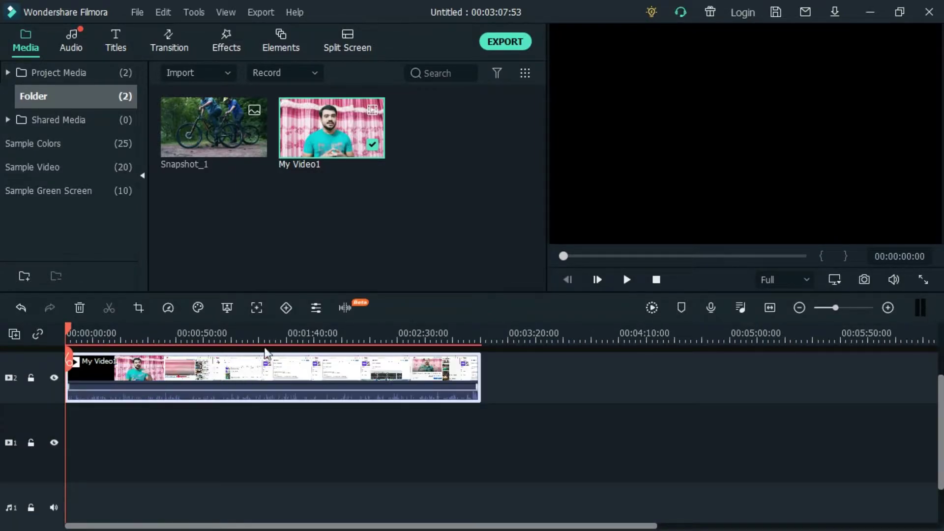
pyautogui.scroll(3, 396, 335)
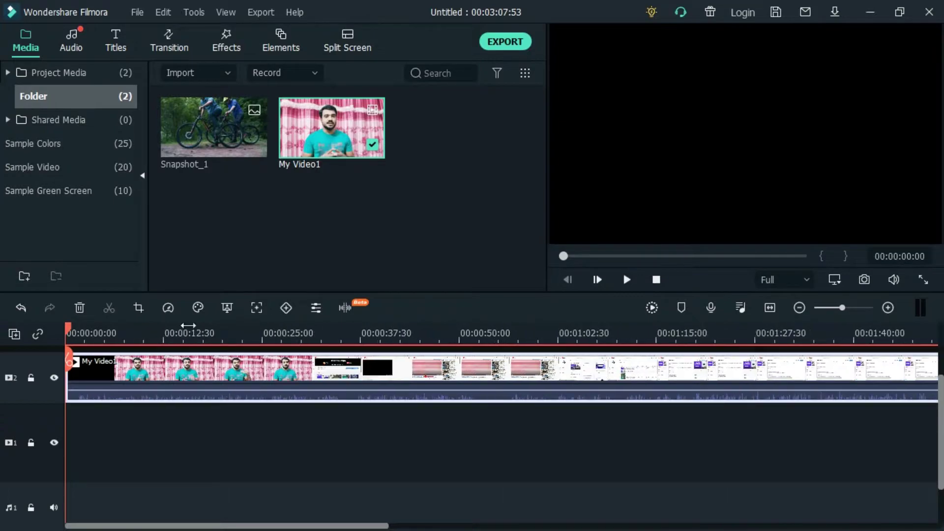
pyautogui.scroll(-3, 189, 326)
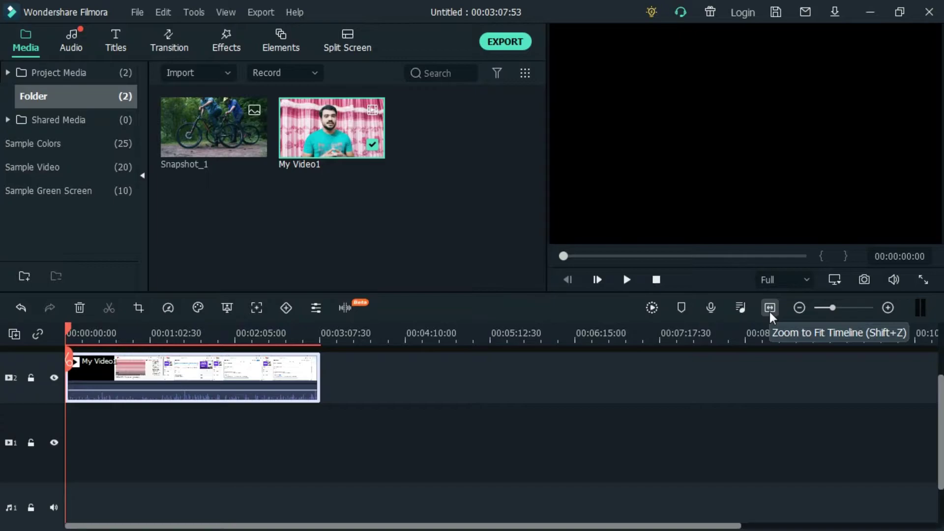
pyautogui.moveTo(831, 307)
pyautogui.mouseDown()
pyautogui.moveTo(853, 308)
pyautogui.moveTo(832, 307)
pyautogui.mouseUp()
pyautogui.click(835, 308)
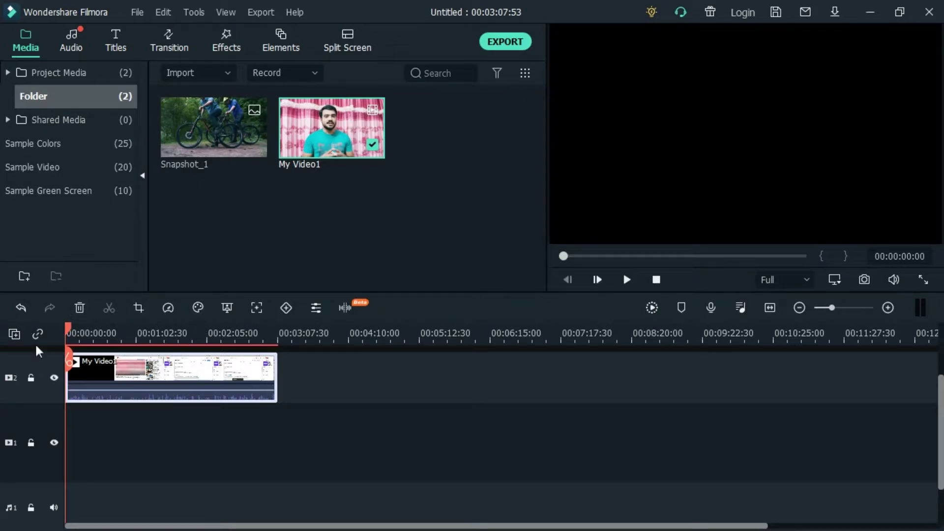
# Step: Shift My Video1 further along video track 2 two separate times, undoing each move
pyautogui.moveTo(156, 369); pyautogui.dragTo(318, 367)
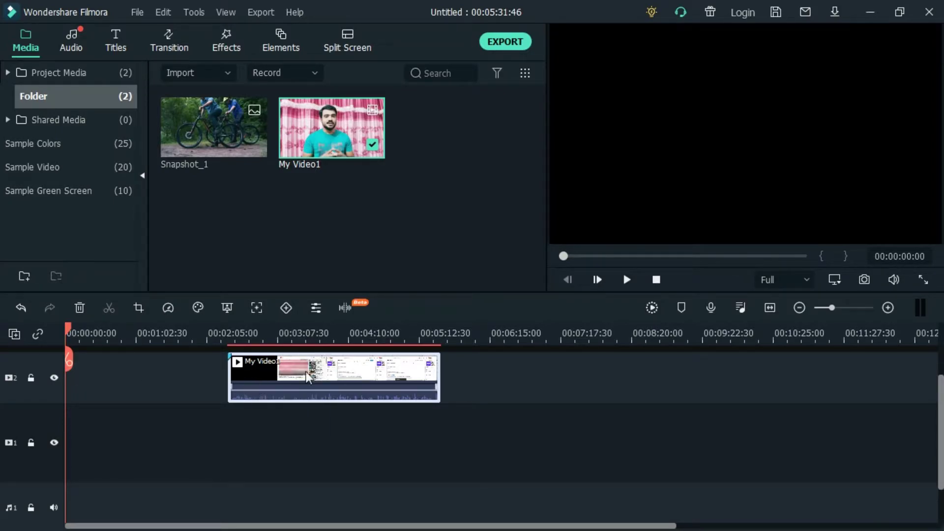
pyautogui.click(17, 308)
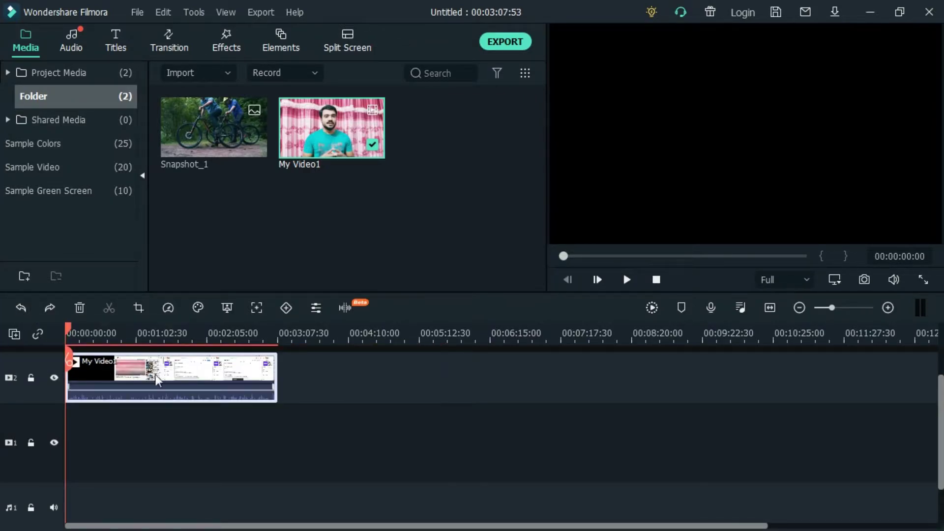
pyautogui.moveTo(159, 372); pyautogui.dragTo(530, 374)
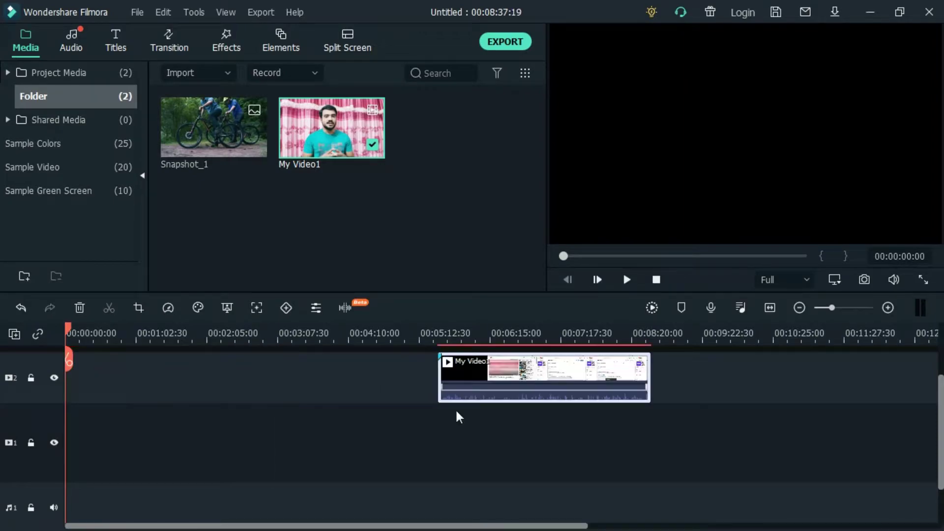
pyautogui.click(18, 309)
# Step: Move My Video1 on video track 2 to start at about 00:01:22, delete the clip, and undo the deletion
pyautogui.moveTo(169, 376); pyautogui.dragTo(230, 386)
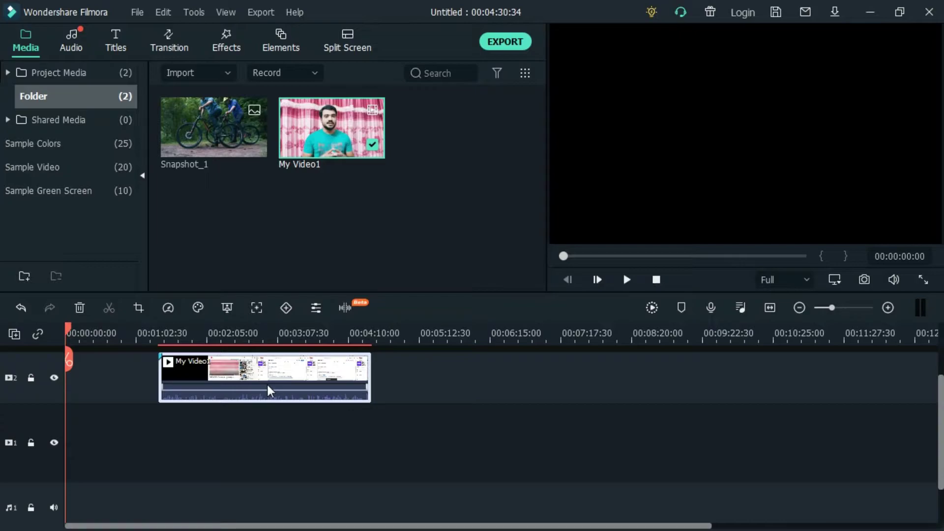
pyautogui.click(83, 304)
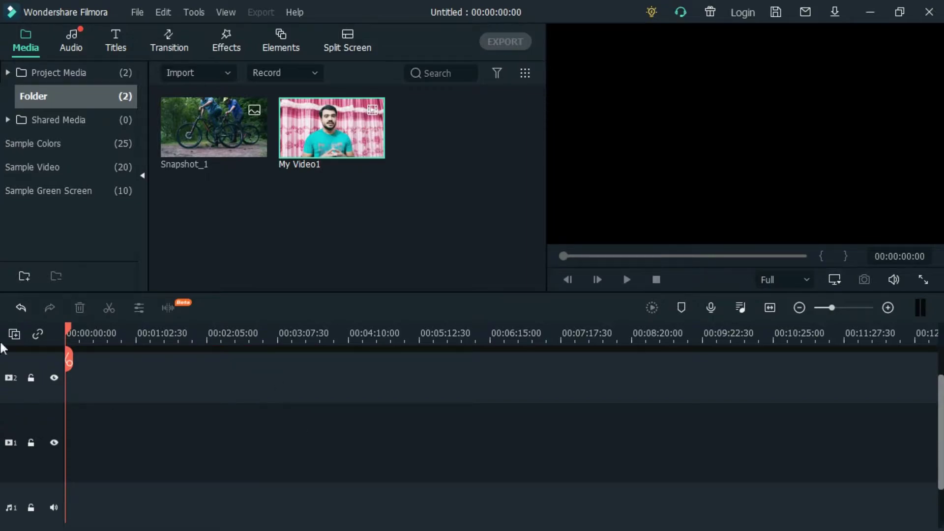
pyautogui.click(18, 307)
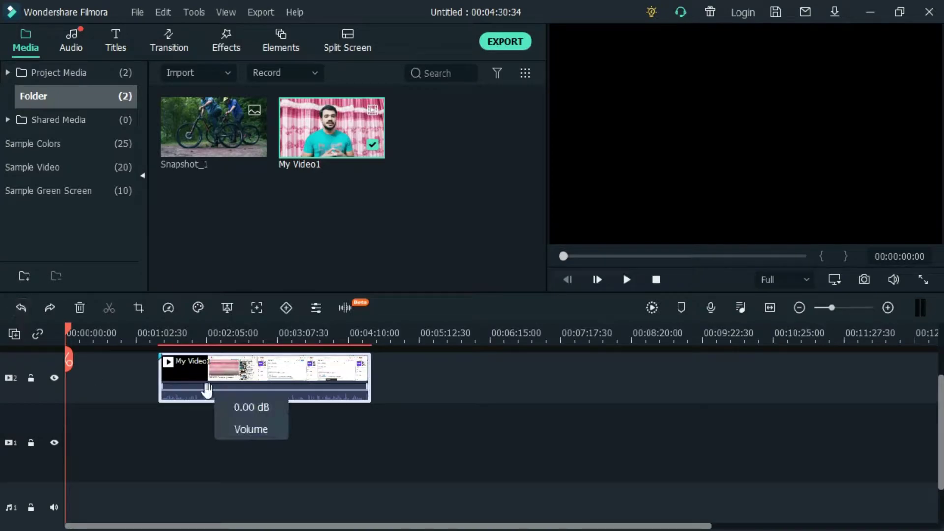
# Step: Delete My Video1, undo the deletion, and undo the earlier move so the clip returns to the start of video track 2
pyautogui.click(81, 309)
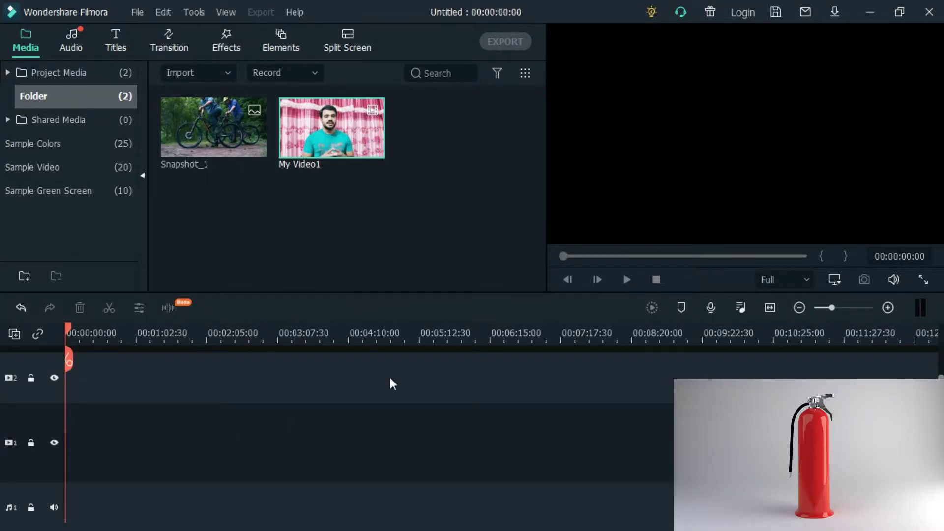
pyautogui.hotkey('ctrl', 'z')
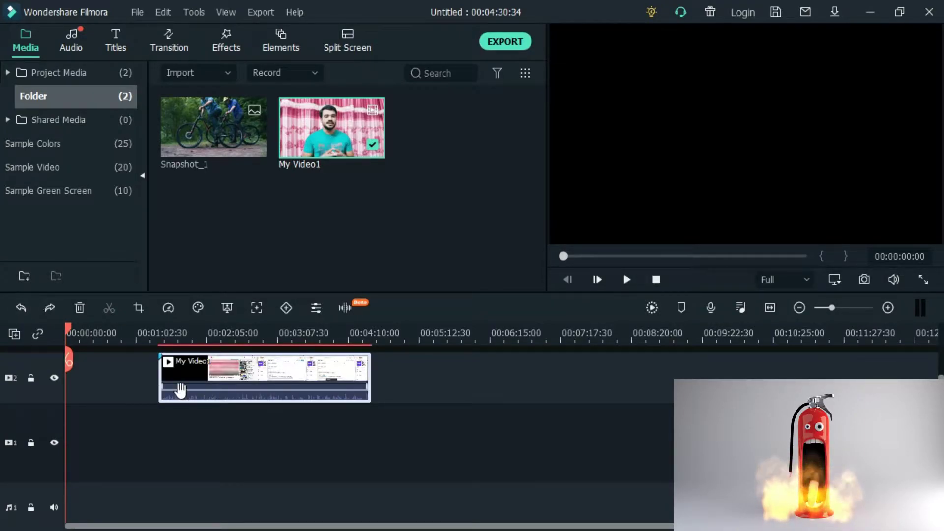
pyautogui.click(20, 308)
pyautogui.click(20, 308)
pyautogui.click(20, 308)
pyautogui.click(20, 308)
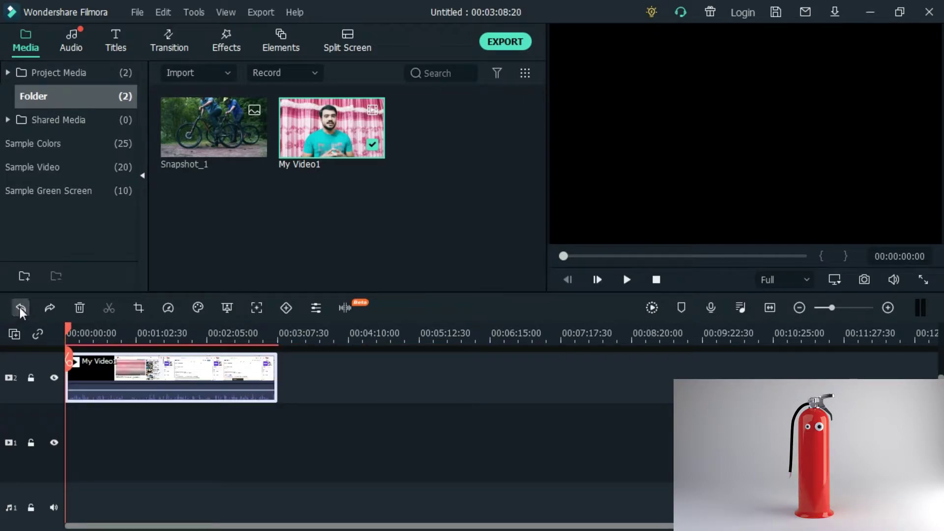
# Step: Move My Video1 along video track 2 to start at about 00:02:32 and place the playhead at 00:00:52:05
pyautogui.moveTo(137, 379); pyautogui.dragTo(310, 378)
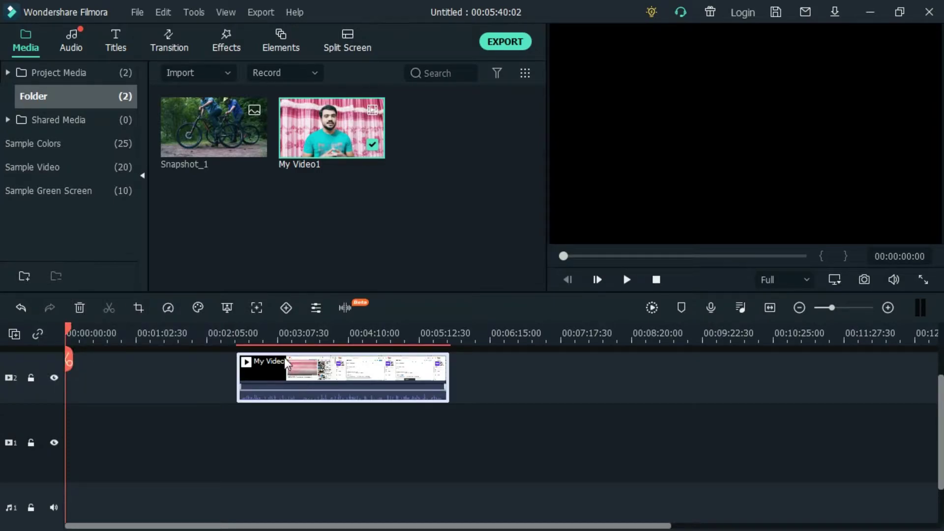
pyautogui.click(285, 333)
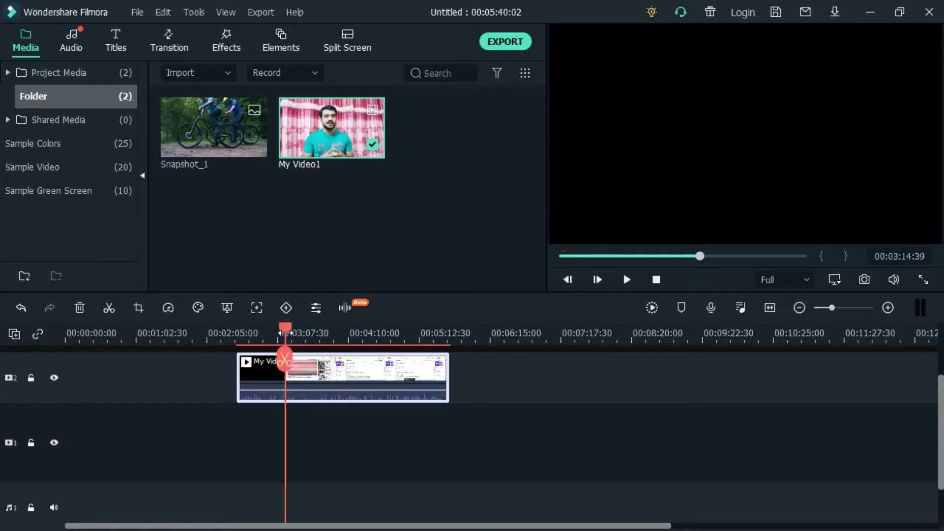
pyautogui.moveTo(279, 332); pyautogui.dragTo(125, 323)
pyautogui.click(299, 333)
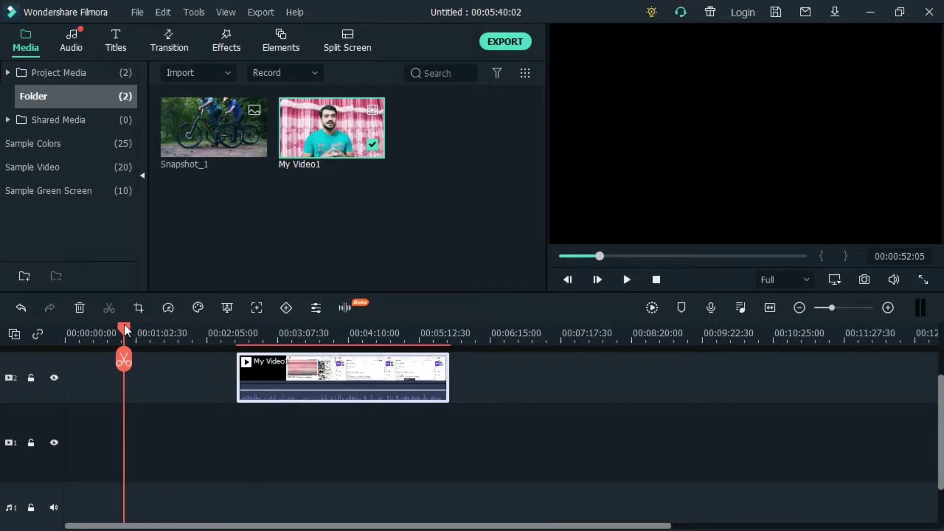
# Step: Play the empty stretch before My Video1, and play the beginning of the clip from about 00:02:38
pyautogui.click(626, 279)
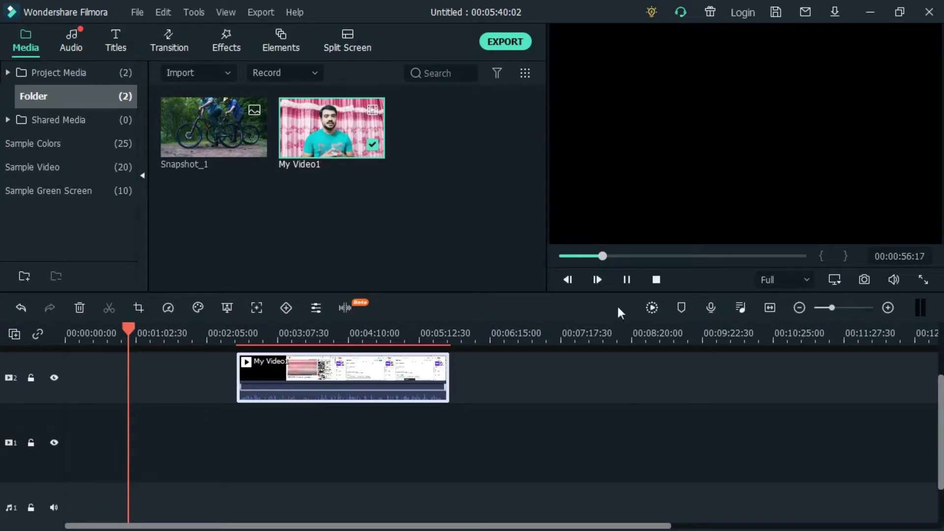
pyautogui.click(626, 280)
pyautogui.moveTo(137, 324); pyautogui.dragTo(246, 323)
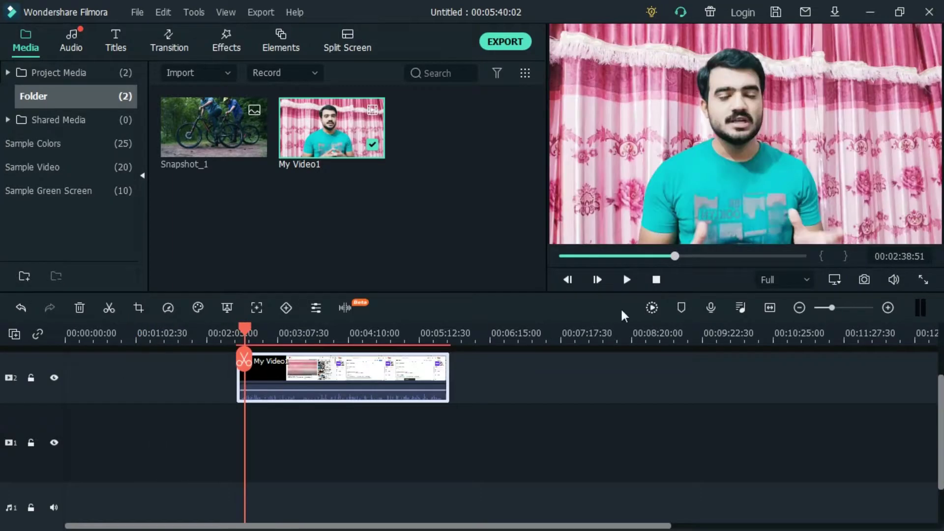
pyautogui.click(627, 280)
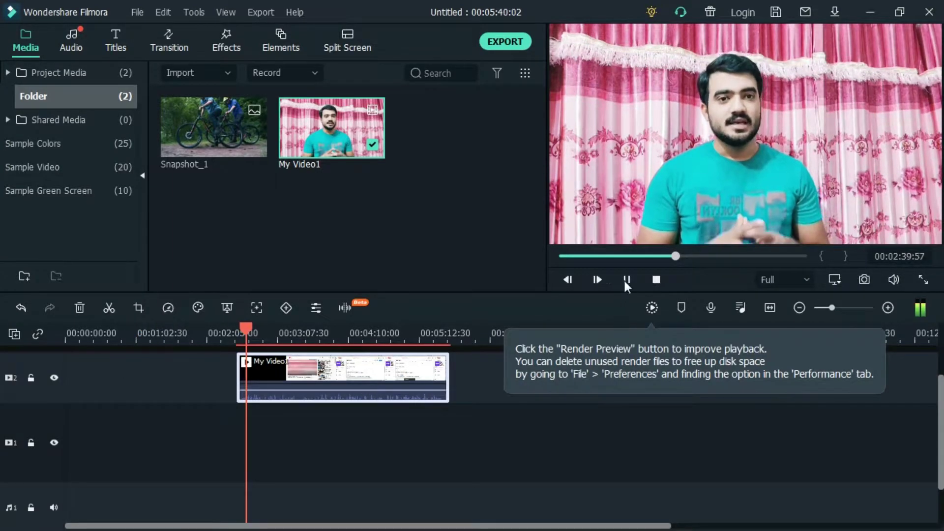
pyautogui.click(625, 279)
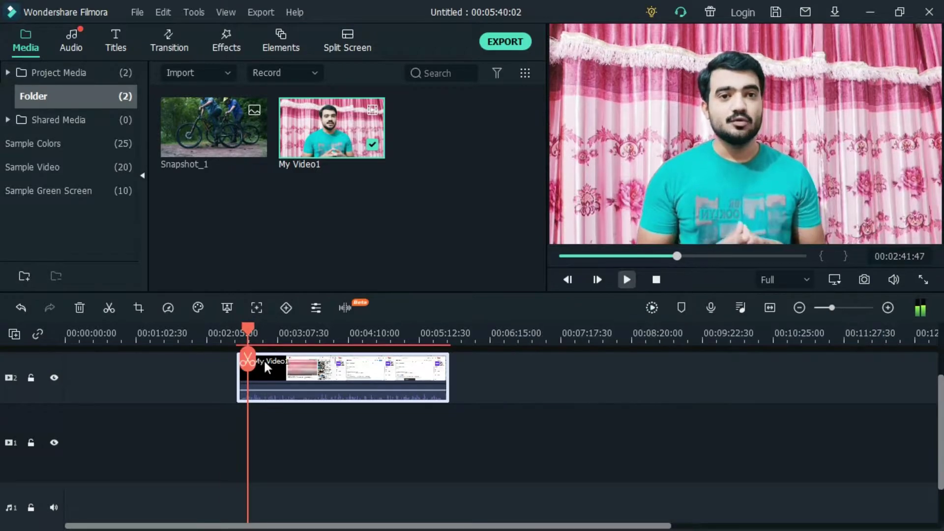
# Step: Split My Video1 on video track 2 at 00:03:42:00
pyautogui.moveTo(247, 329); pyautogui.dragTo(327, 328)
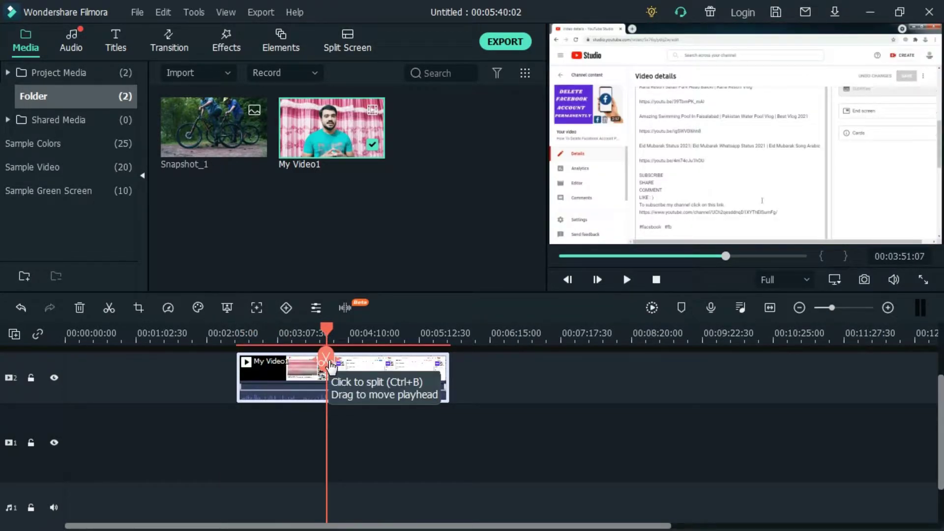
pyautogui.click(327, 329)
pyautogui.moveTo(326, 327); pyautogui.dragTo(316, 327)
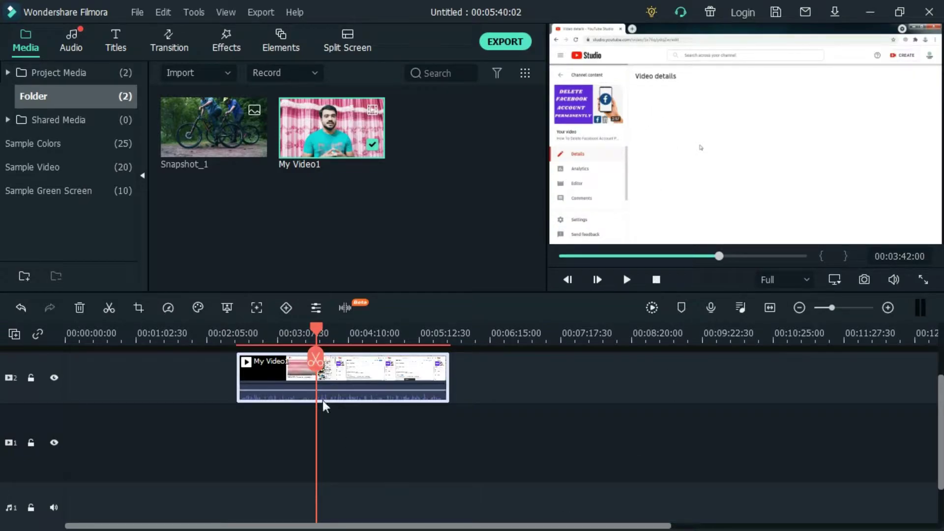
pyautogui.click(315, 361)
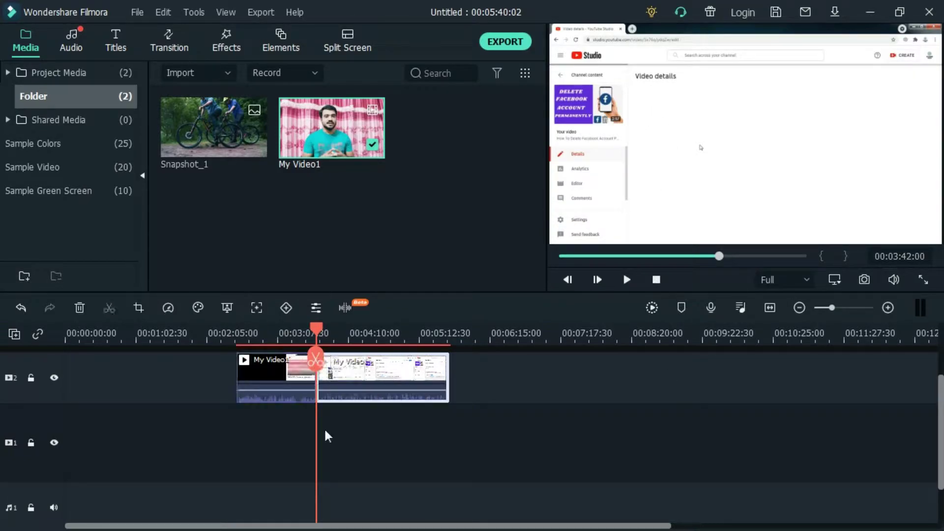
# Step: Move the second piece of My Video1 away from the first, to start at about 00:06:27 on video track 2
pyautogui.click(353, 382)
pyautogui.click(301, 333)
pyautogui.moveTo(275, 324); pyautogui.dragTo(202, 322)
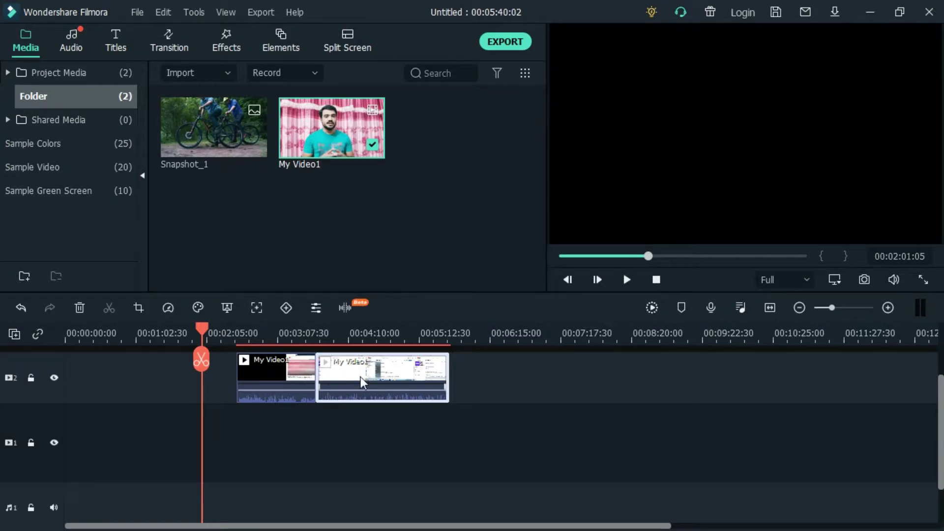
pyautogui.moveTo(362, 377); pyautogui.dragTo(547, 376)
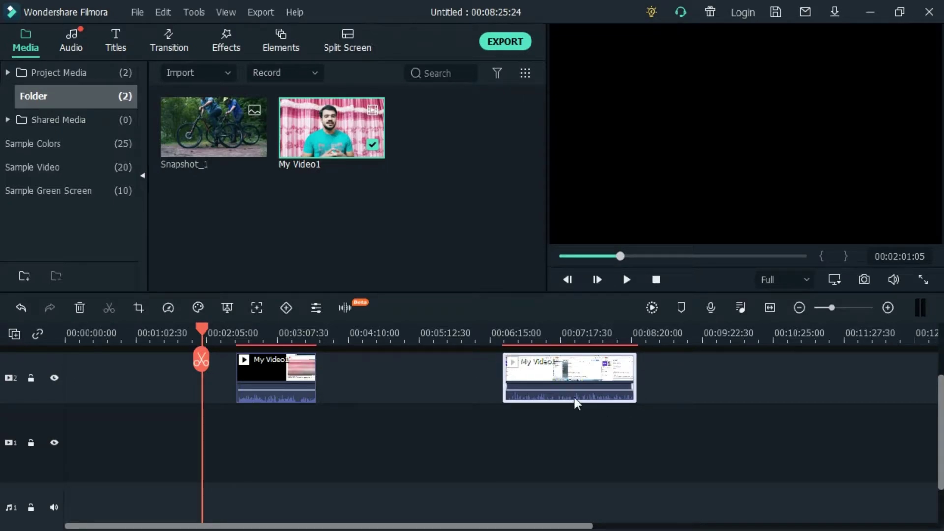
# Step: Delete the second piece and undo it, and delete the first piece of My Video1 and undo that too
pyautogui.click(79, 308)
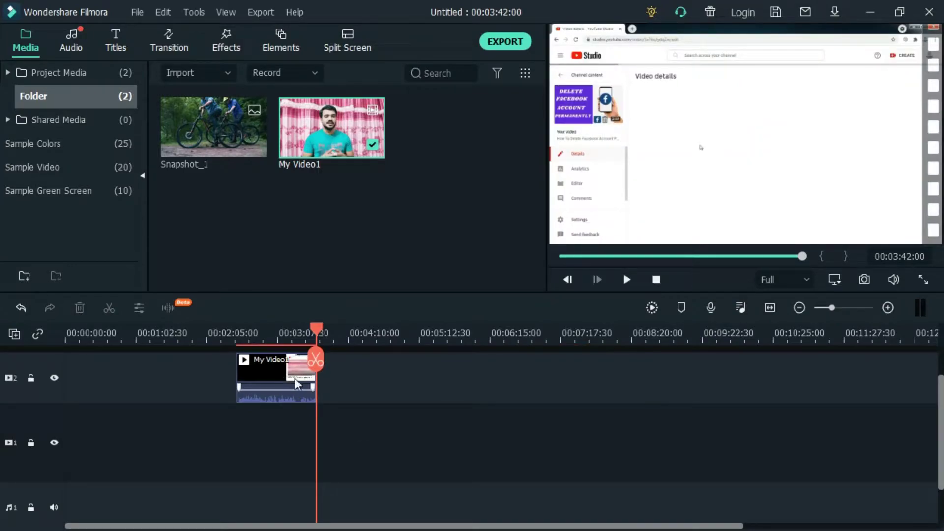
pyautogui.click(20, 308)
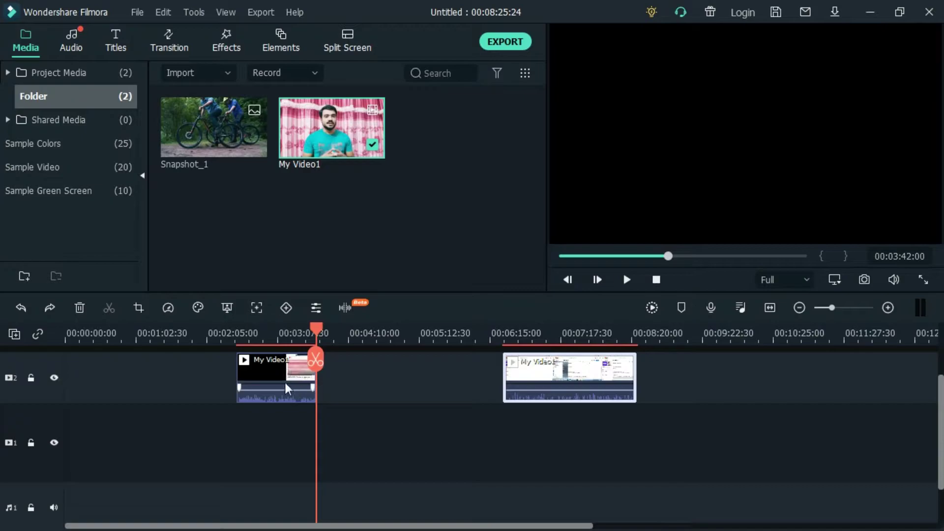
pyautogui.click(269, 367)
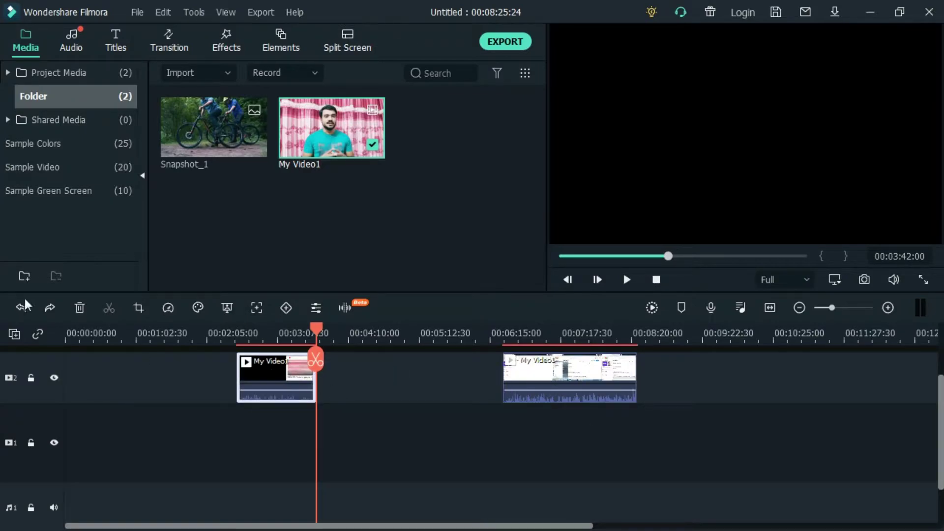
pyautogui.click(80, 307)
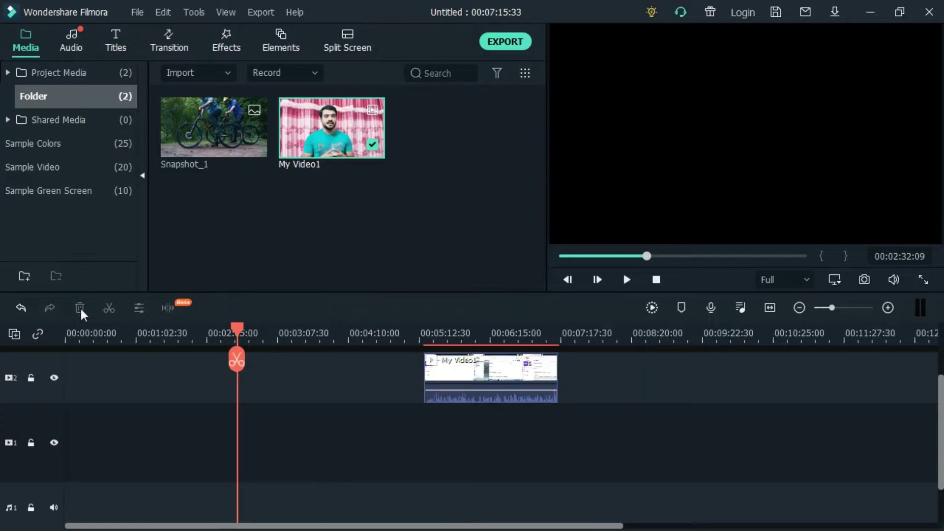
pyautogui.click(19, 309)
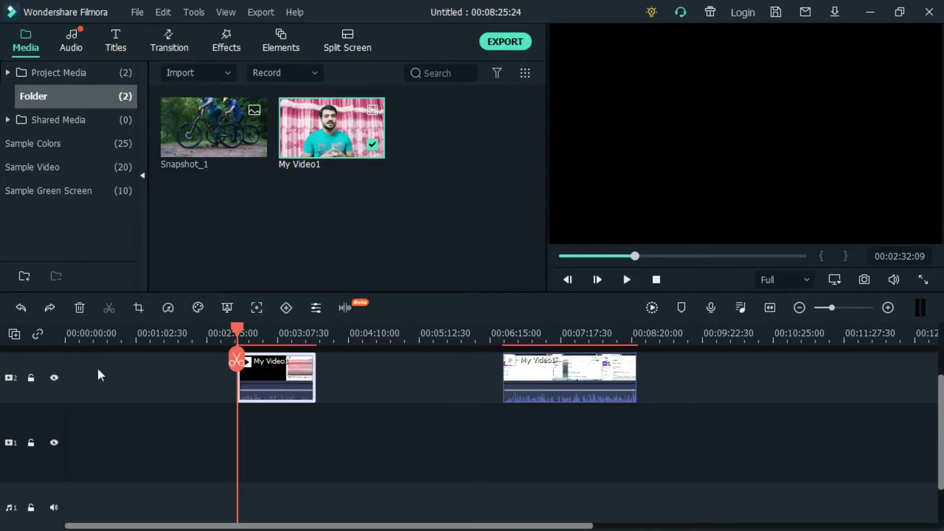
# Step: Move the second piece back against the end of the first and split it at 00:03:50:31
pyautogui.moveTo(518, 382); pyautogui.dragTo(330, 370)
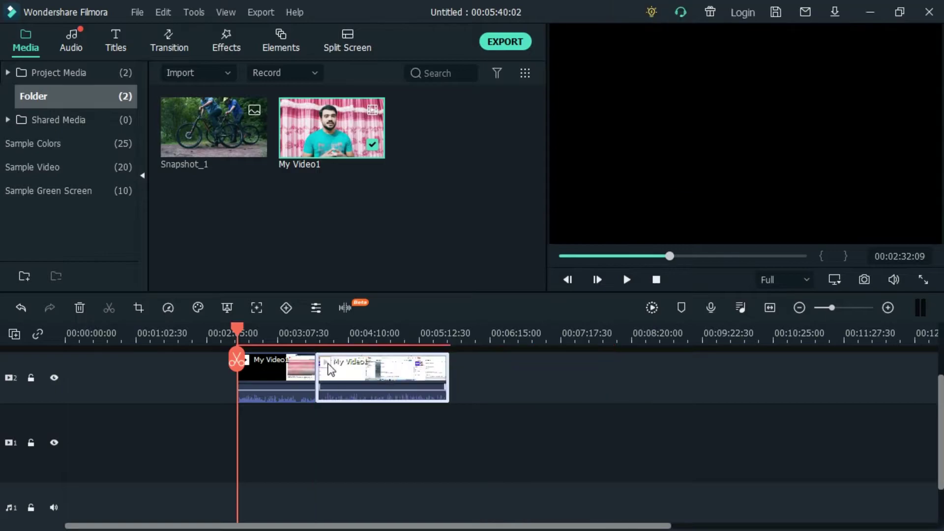
pyautogui.moveTo(238, 334); pyautogui.dragTo(318, 334)
pyautogui.press('space')
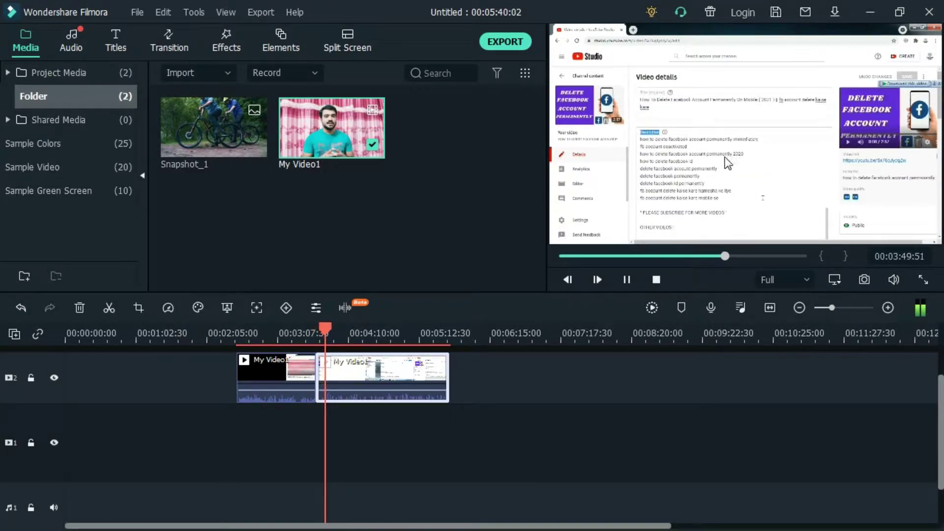
pyautogui.press('space')
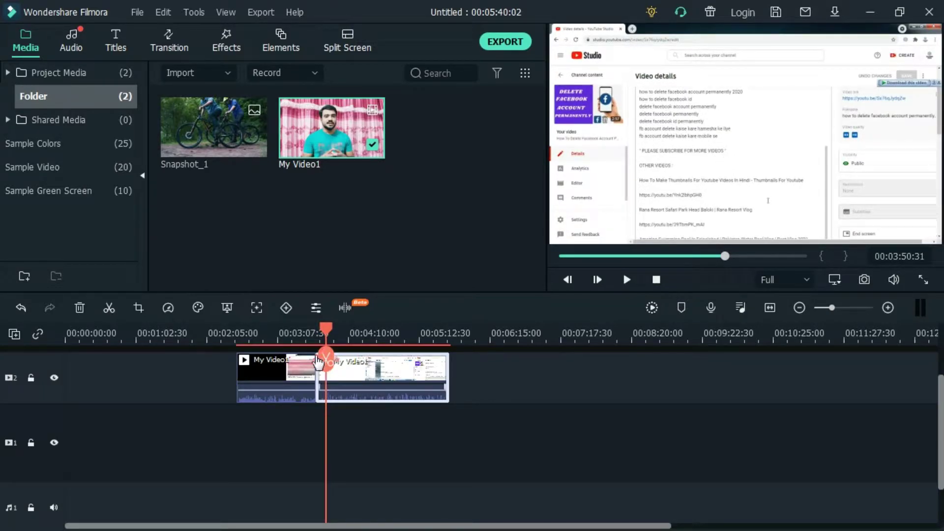
pyautogui.click(107, 308)
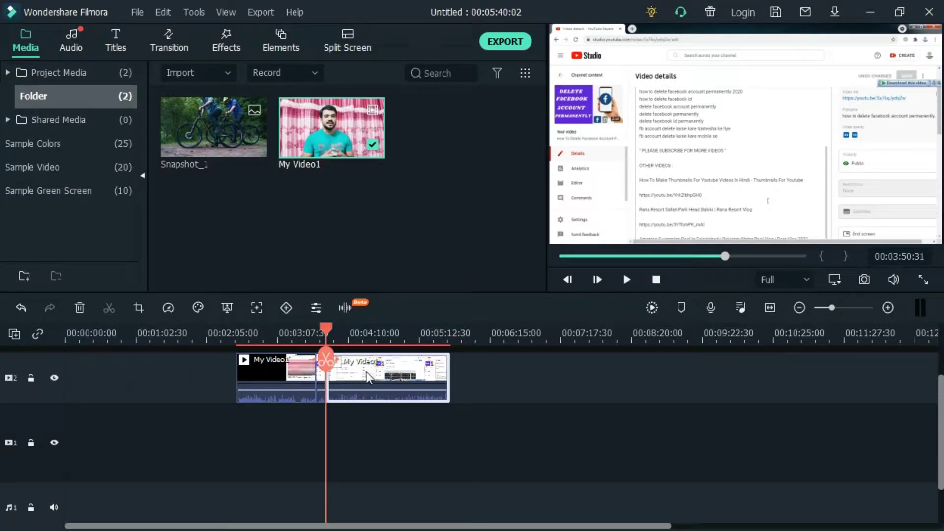
# Step: Zoom the timeline in on the cuts and play the short middle piece of My Video1 from its beginning
pyautogui.moveTo(323, 332); pyautogui.dragTo(193, 332)
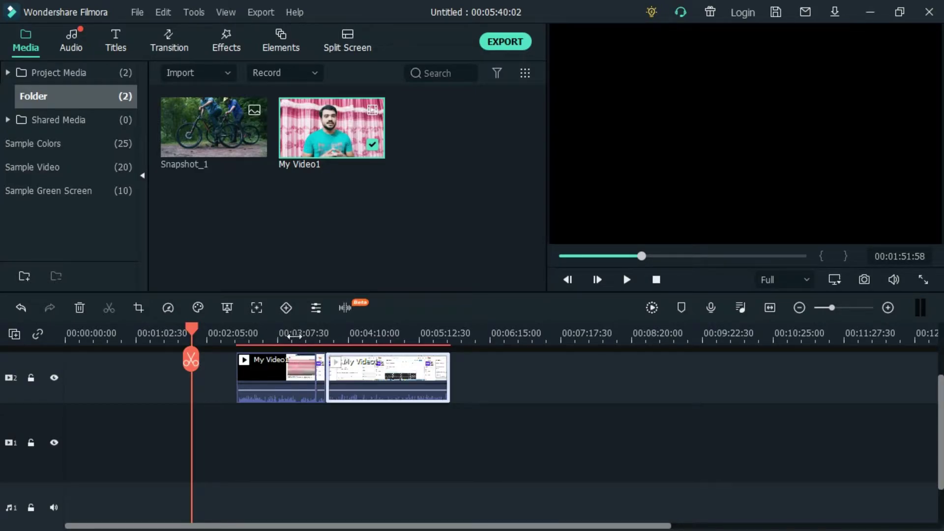
pyautogui.moveTo(284, 334); pyautogui.dragTo(644, 329)
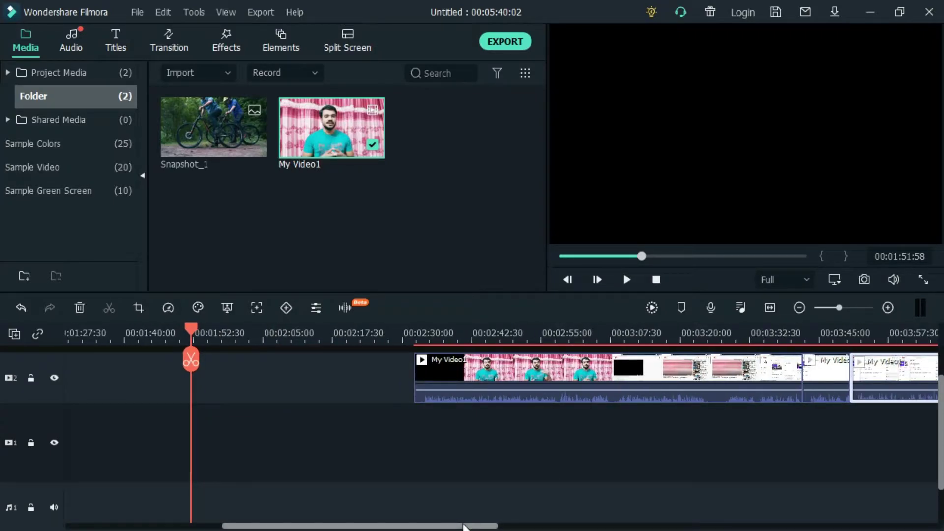
pyautogui.scroll(-5, 437, 382)
pyautogui.scroll(-2, 434, 377)
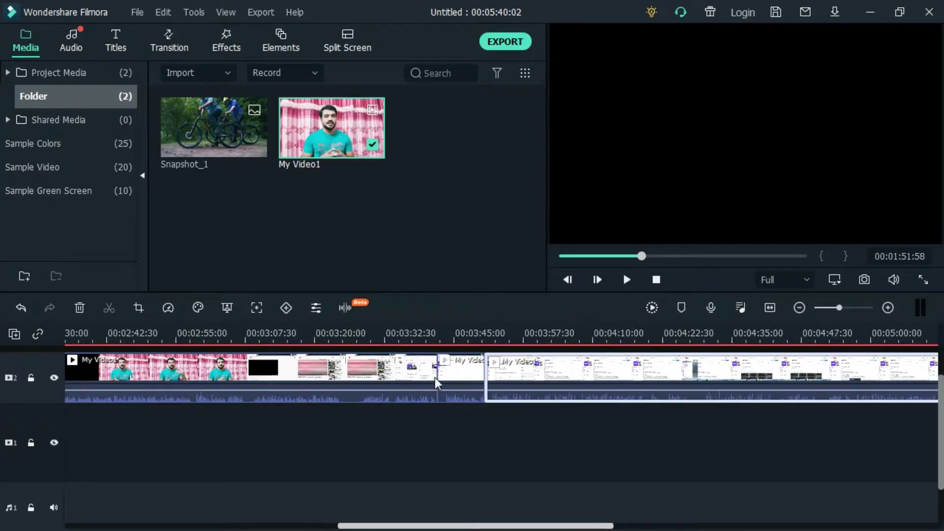
pyautogui.click(427, 398)
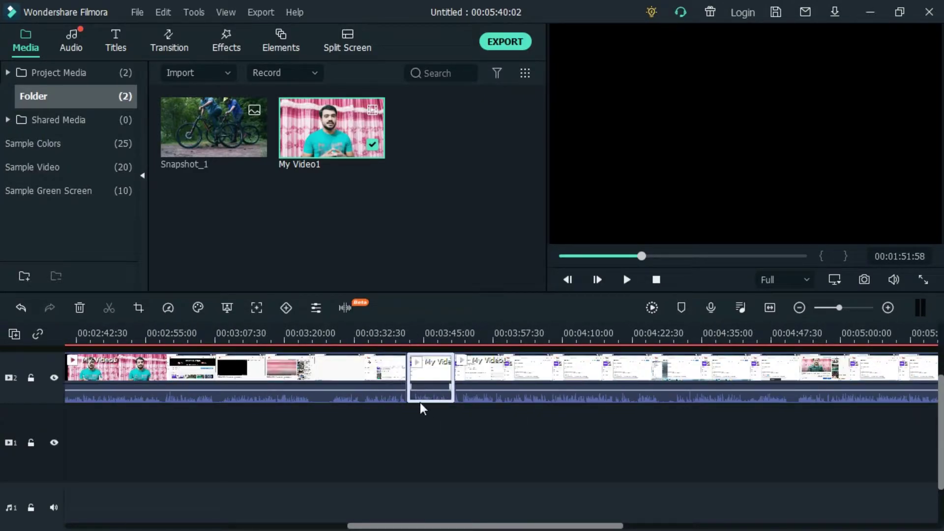
pyautogui.click(406, 331)
pyautogui.press('space')
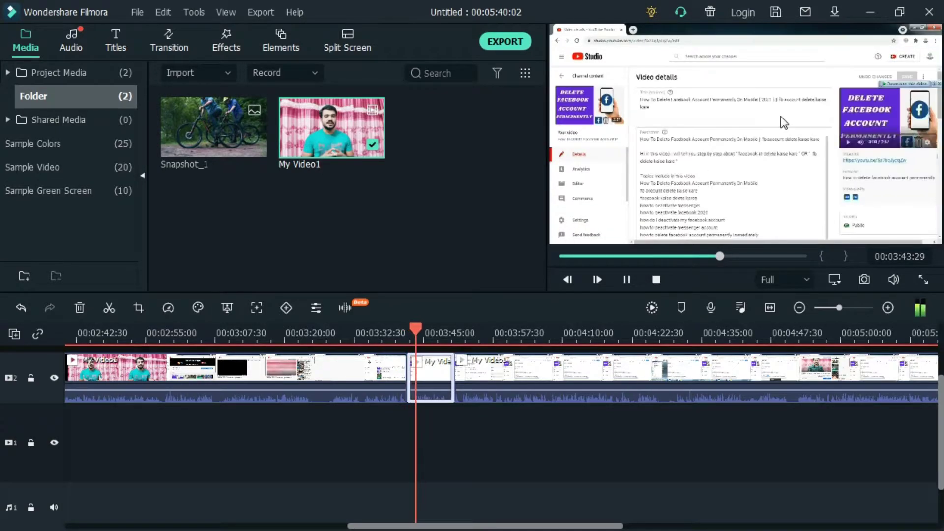
pyautogui.press('space')
# Step: Delete the short middle piece between the two cuts in My Video1 on video track 2
pyautogui.moveTo(418, 322); pyautogui.dragTo(316, 324)
pyautogui.click(366, 364)
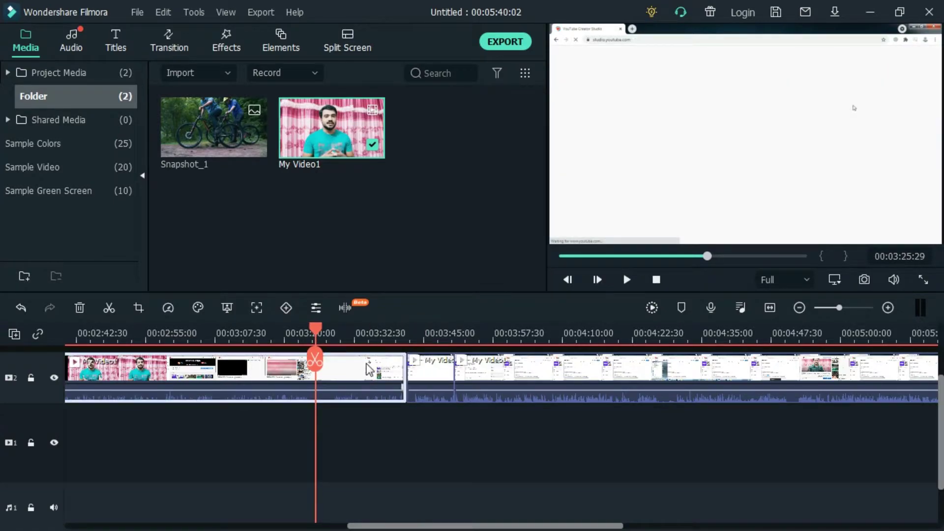
pyautogui.click(439, 376)
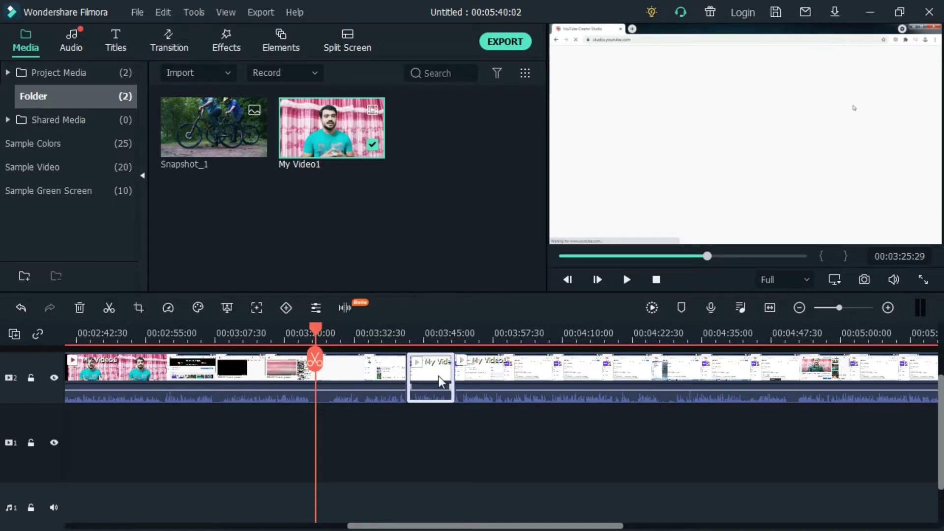
pyautogui.press('Delete')
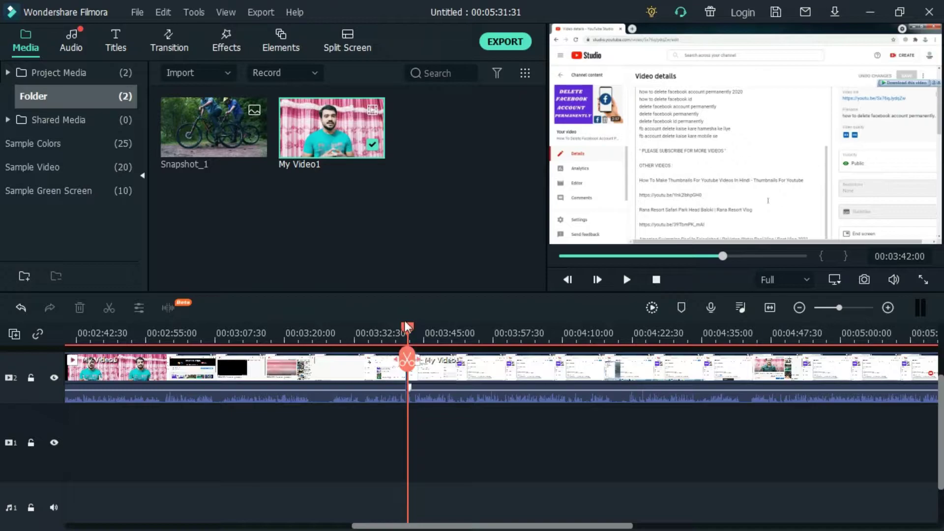
# Step: Place the playhead at 00:03:30:31 and examine the two remaining pieces of My Video1 at different timeline scales
pyautogui.moveTo(409, 332); pyautogui.dragTo(345, 332)
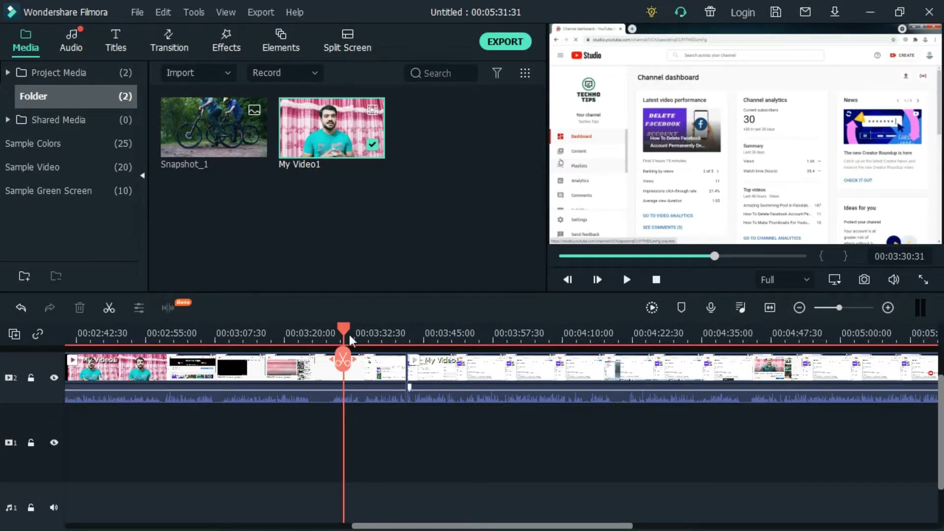
pyautogui.scroll(-3, 316, 320)
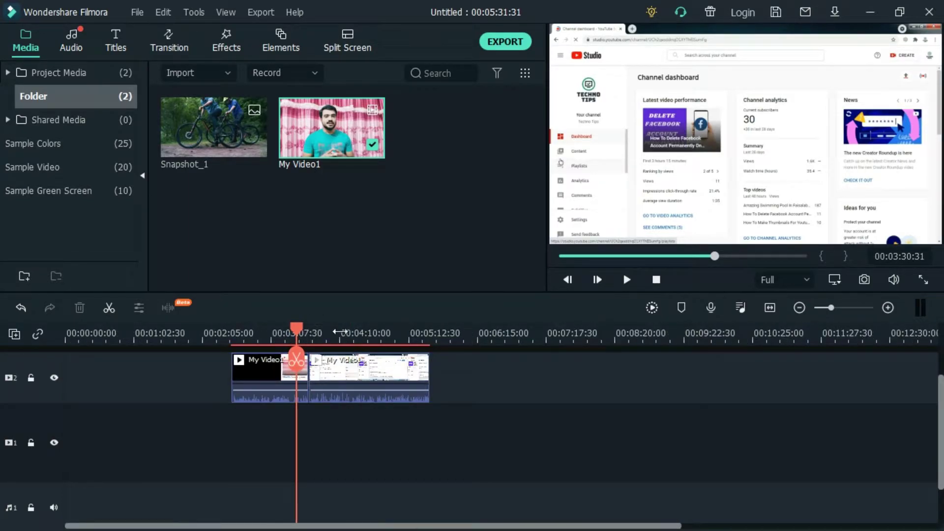
pyautogui.scroll(3, 340, 332)
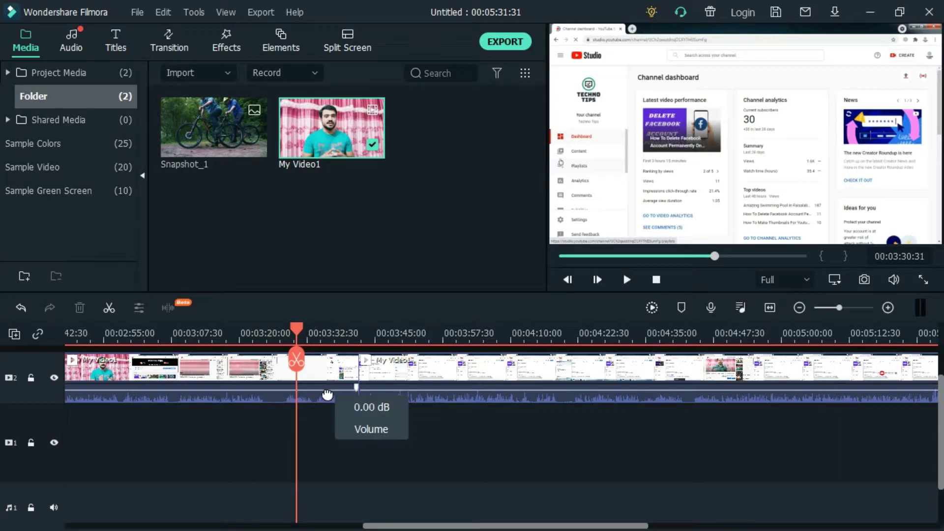
# Step: Raise the first My Video1 piece's volume to 12.00 dB on its audio line and bring it back down to -1.50 dB
pyautogui.moveTo(328, 395); pyautogui.dragTo(328, 386)
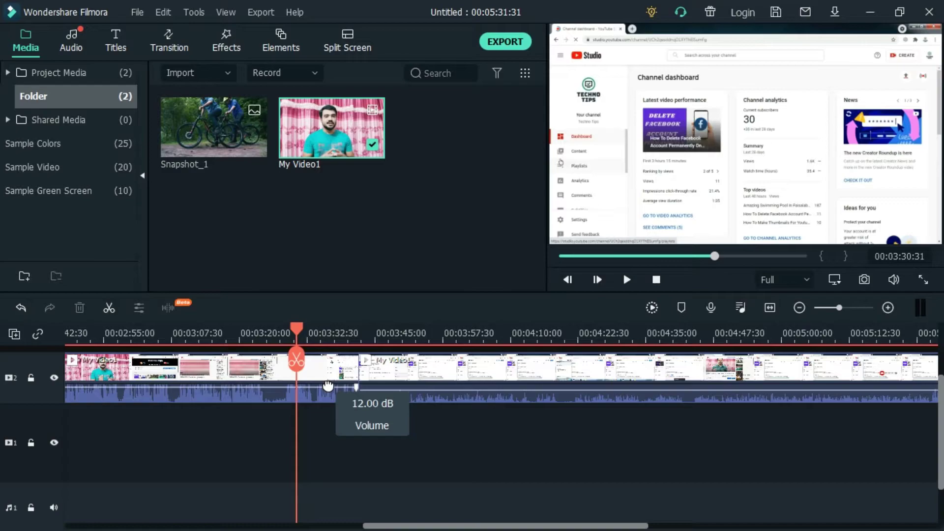
pyautogui.moveTo(328, 389); pyautogui.dragTo(328, 393)
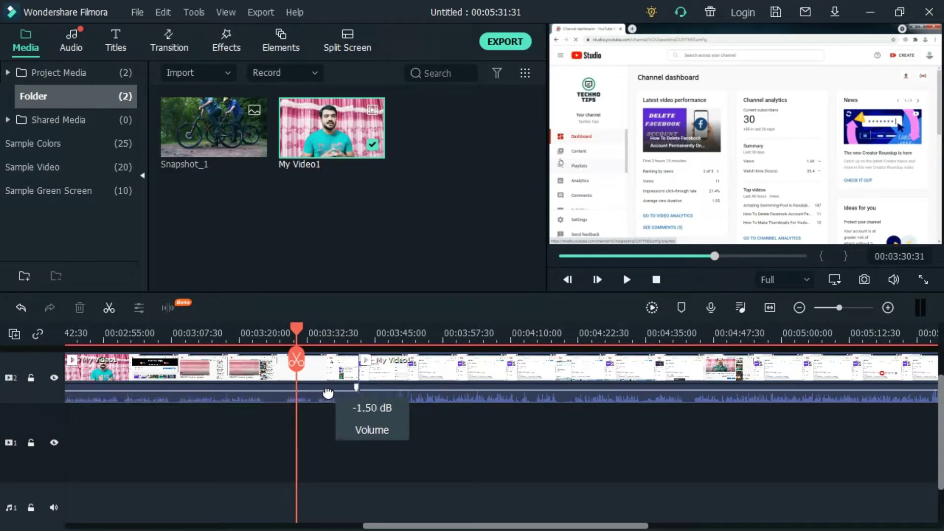
pyautogui.moveTo(408, 388)
pyautogui.mouseDown()
pyautogui.moveTo(414, 405)
pyautogui.moveTo(415, 391)
pyautogui.mouseUp()
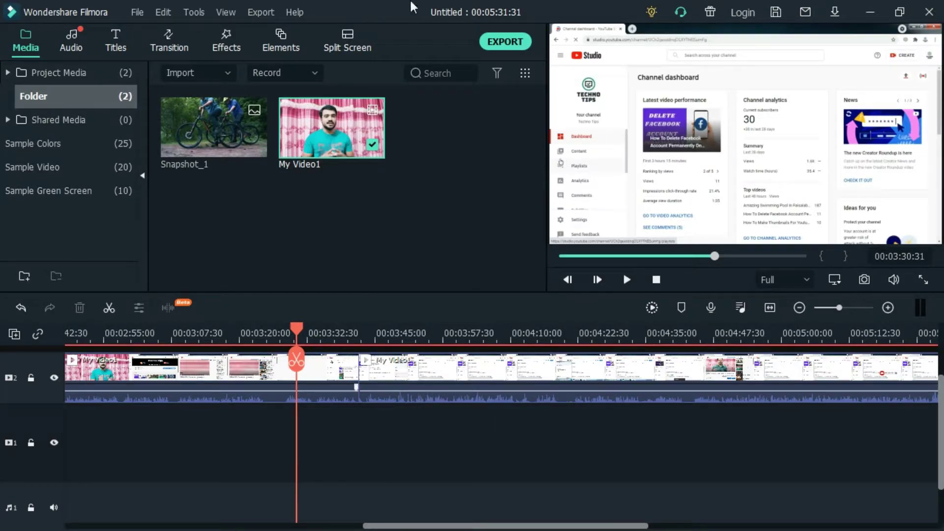
pyautogui.moveTo(414, 7)
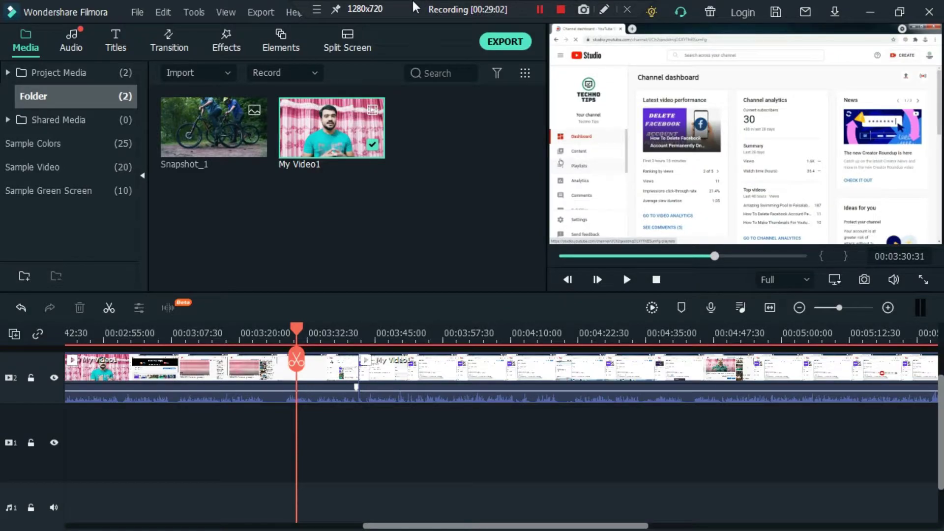
# Step: Place the playhead at 00:03:55:31 and detach the audio of the first My Video1 piece onto audio track 1
pyautogui.moveTo(296, 327); pyautogui.dragTo(432, 311)
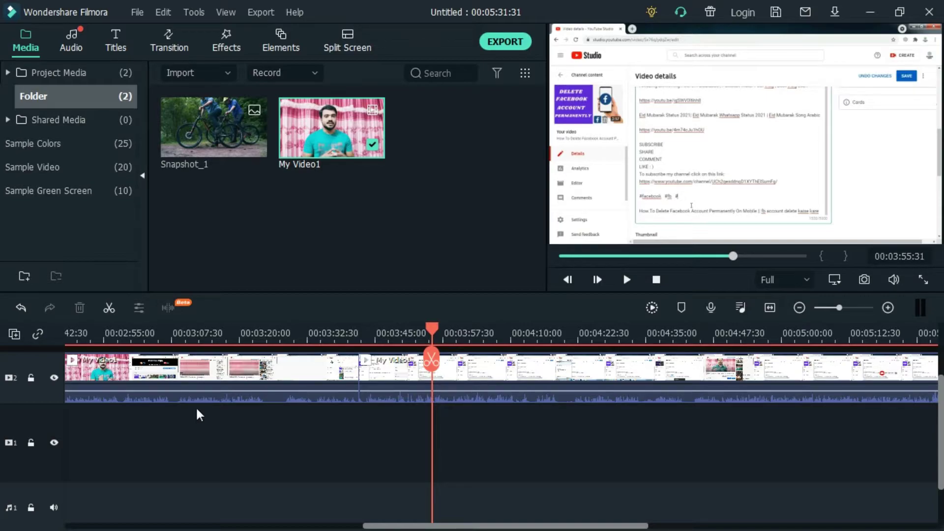
pyautogui.click(223, 376)
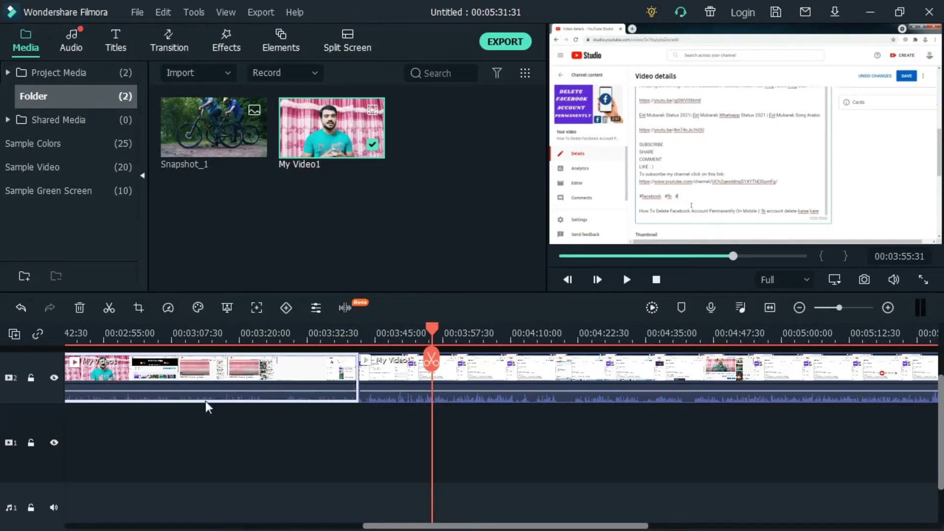
pyautogui.moveTo(224, 386)
pyautogui.rightClick(232, 368)
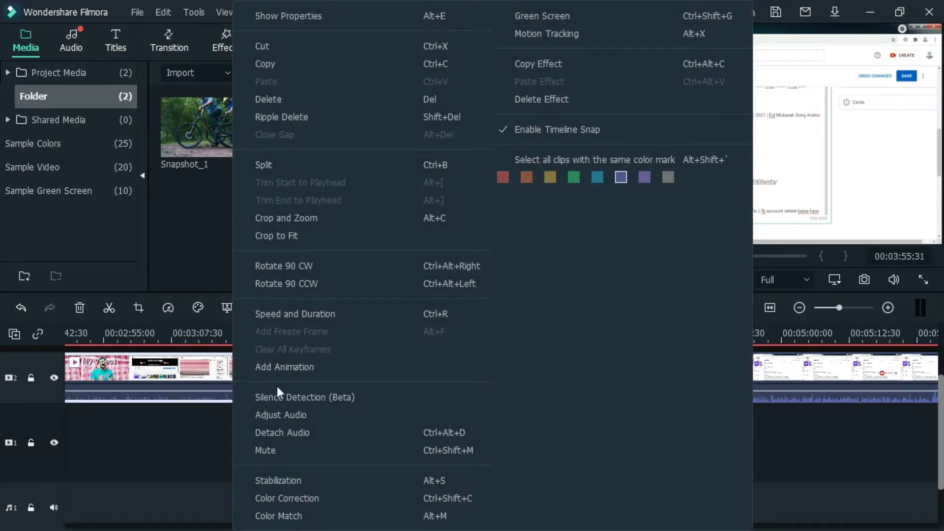
pyautogui.click(293, 431)
pyautogui.scroll(-1, 375, 430)
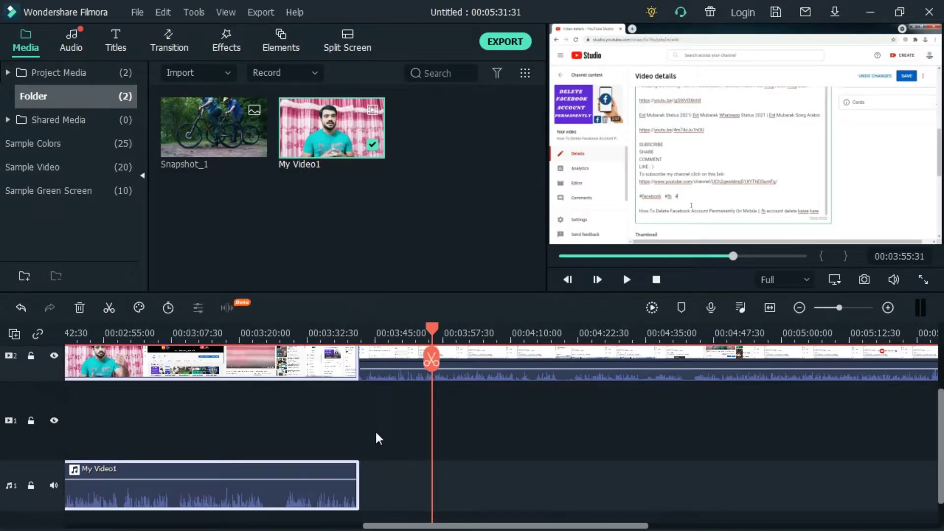
pyautogui.scroll(-1, 376, 438)
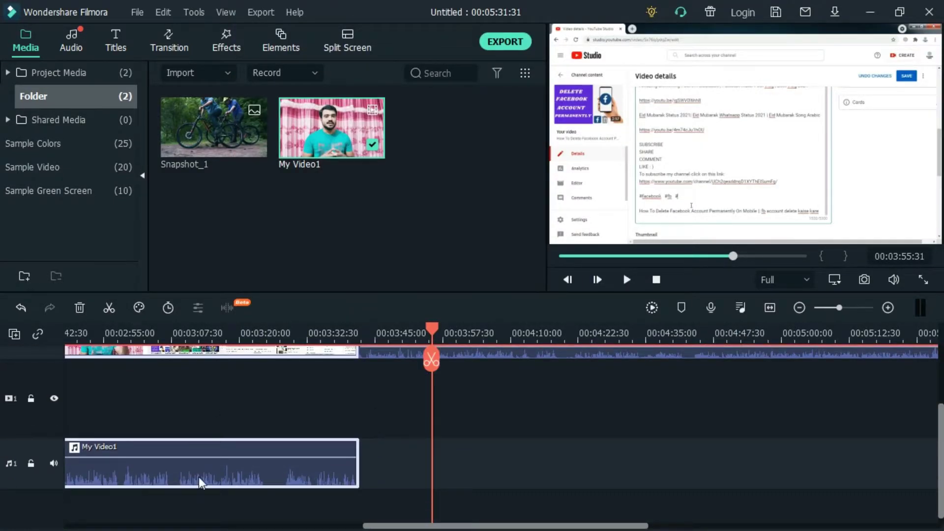
# Step: Move the detached audio past the end of its video piece and play the piece without it from 00:03:02:19
pyautogui.click(196, 368)
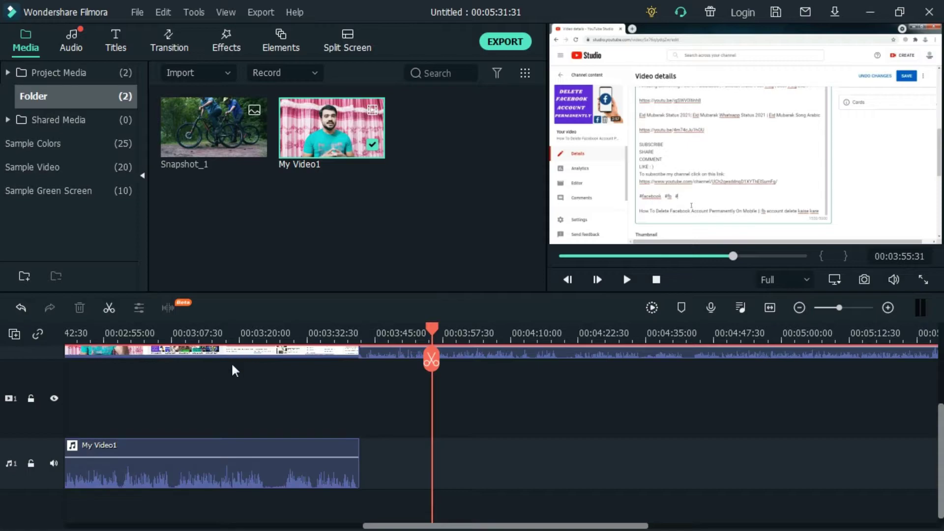
pyautogui.moveTo(214, 468); pyautogui.dragTo(612, 476)
pyautogui.scroll(2, 225, 418)
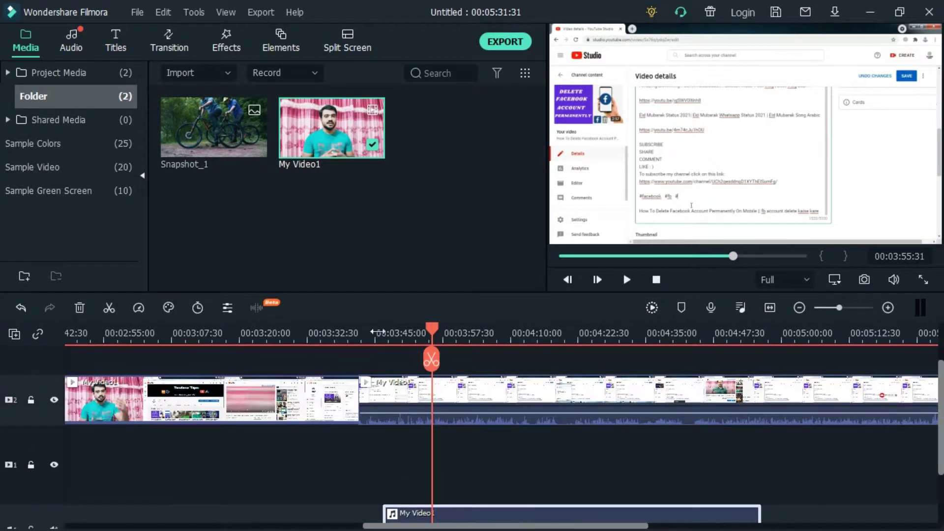
pyautogui.moveTo(226, 334); pyautogui.dragTo(143, 334)
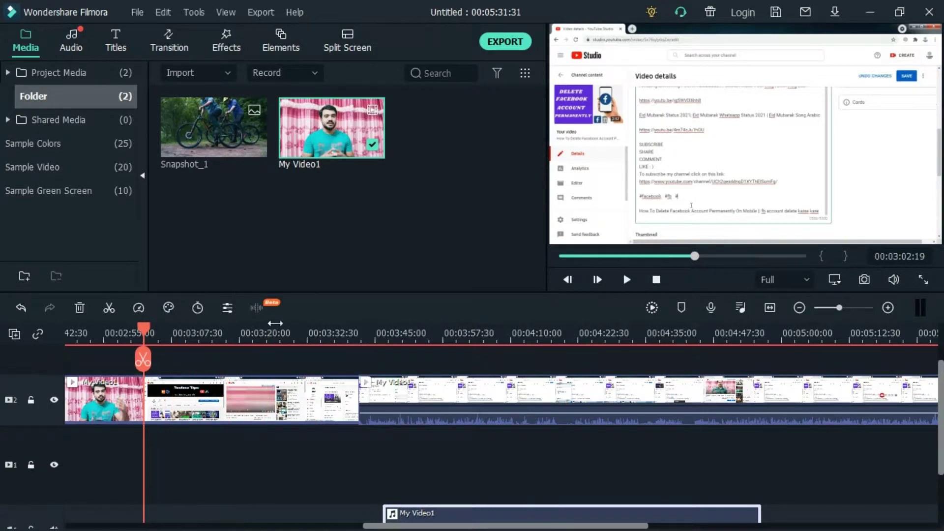
pyautogui.press('space')
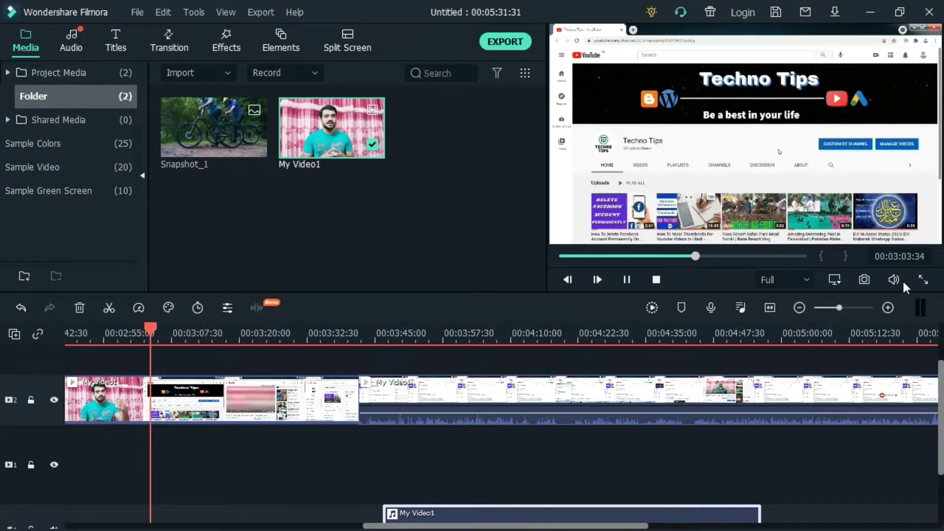
pyautogui.moveTo(895, 277)
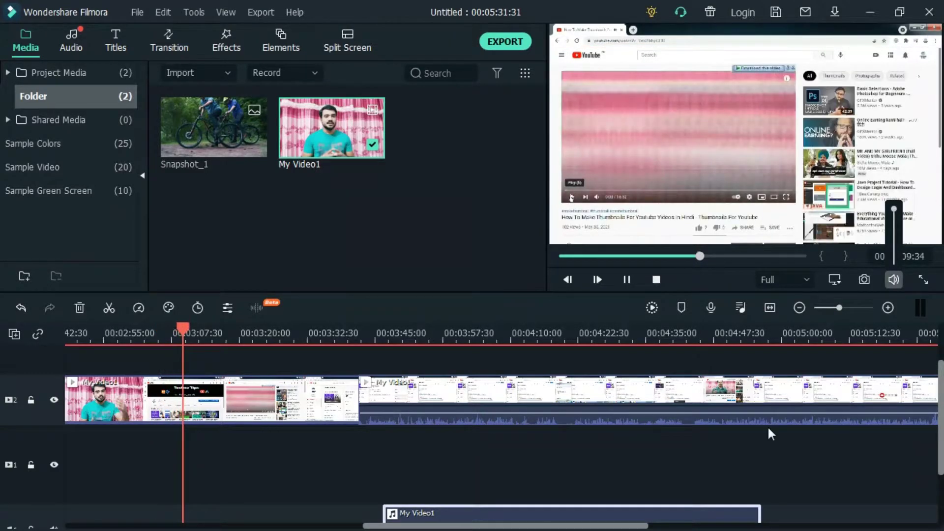
# Step: Move the detached audio back under the first My Video1 piece, offset from its original position, and play from 00:03:13:45
pyautogui.click(553, 479)
pyautogui.scroll(-2, 553, 479)
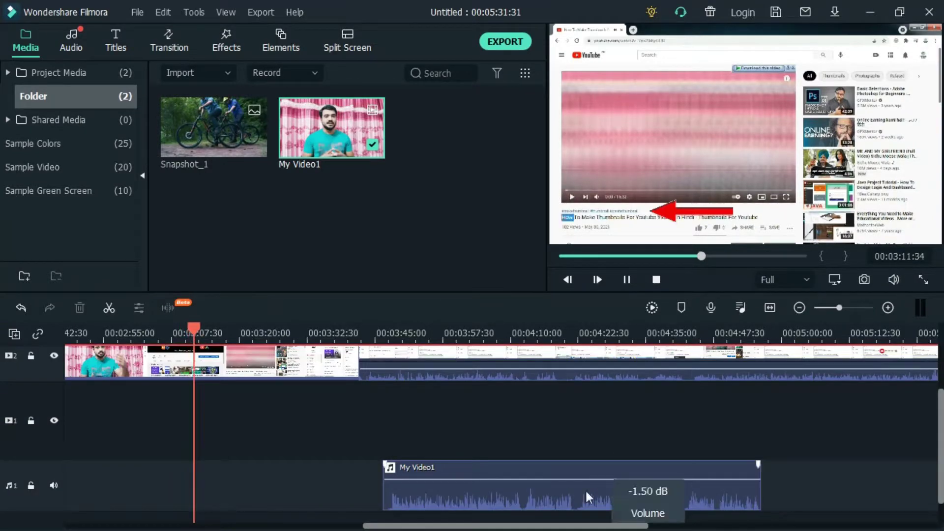
pyautogui.moveTo(551, 494); pyautogui.dragTo(89, 495)
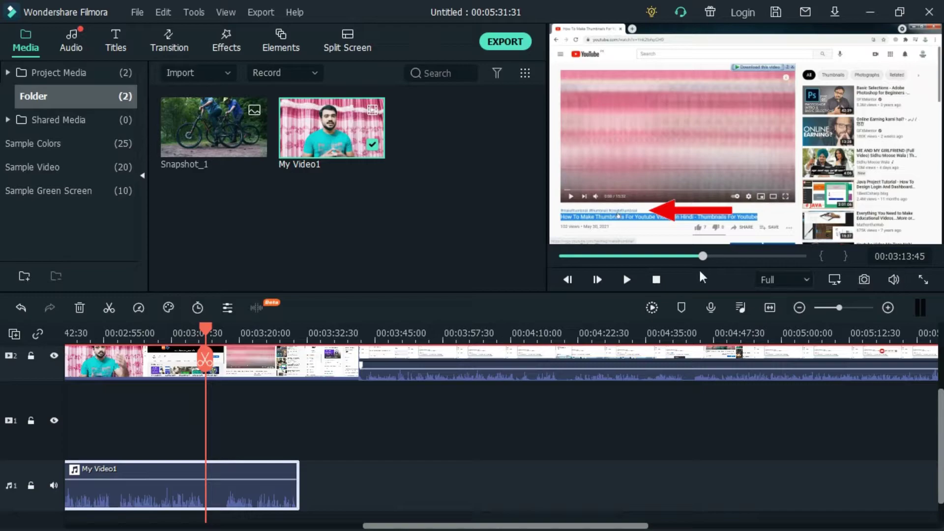
pyautogui.click(627, 279)
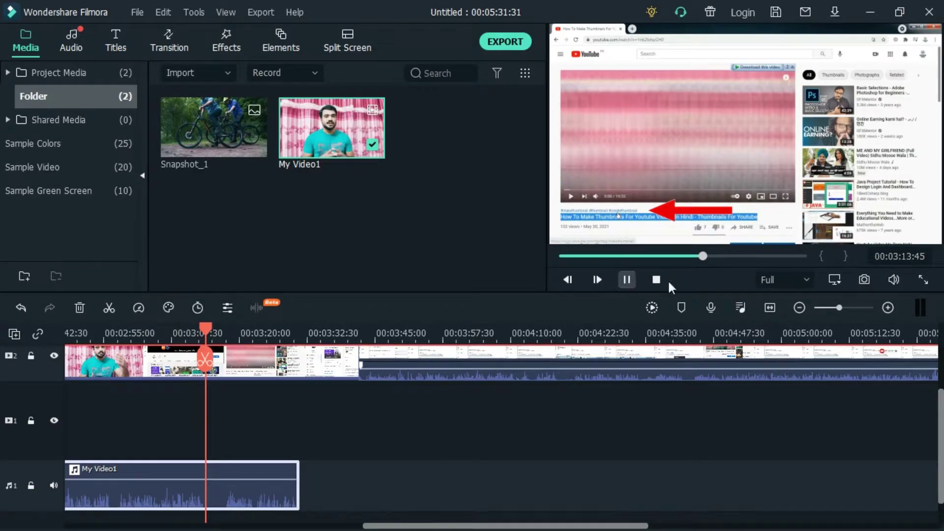
pyautogui.click(896, 280)
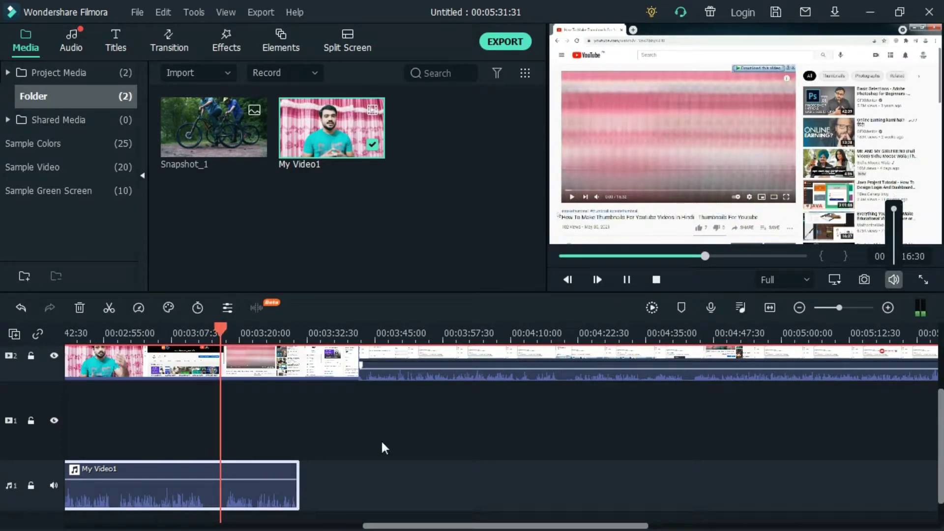
pyautogui.click(626, 276)
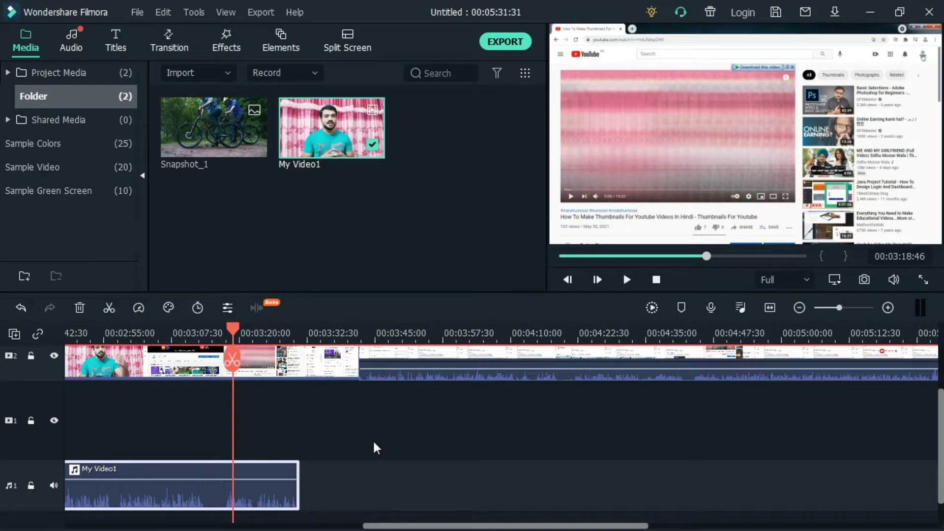
# Step: Undo both moves of the detached audio and the audio detachment of the first My Video1 piece
pyautogui.hotkey('ctrl', 'z')
pyautogui.hotkey('ctrl', 'z')
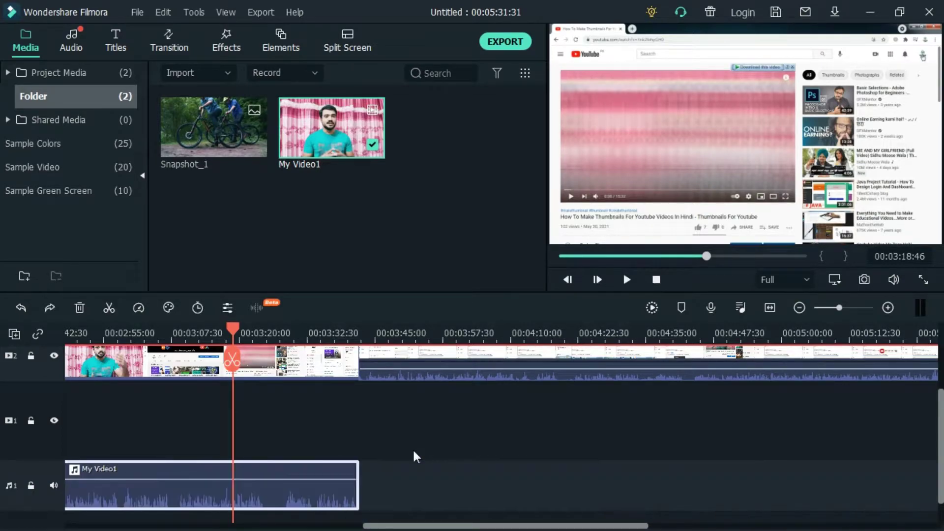
pyautogui.hotkey('ctrl', 'z')
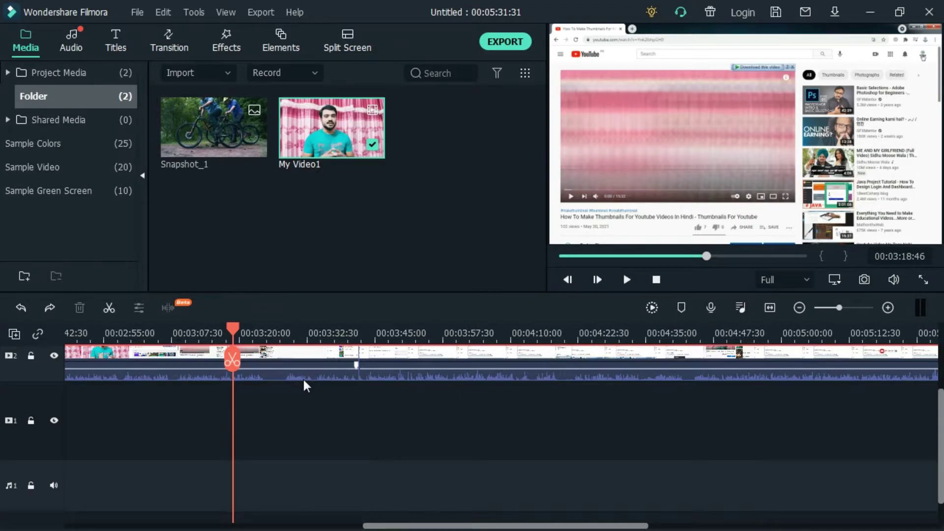
pyautogui.rightClick(276, 485)
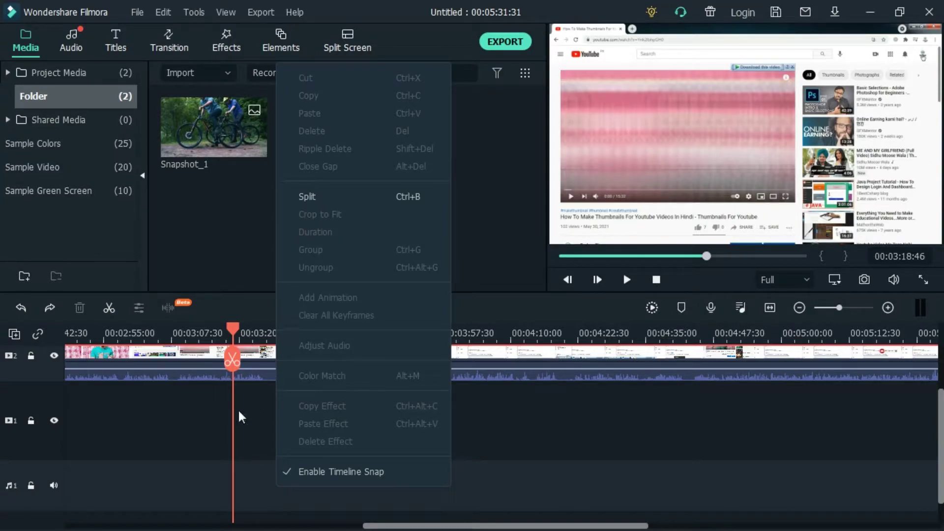
pyautogui.click(239, 433)
pyautogui.scroll(1, 400, 434)
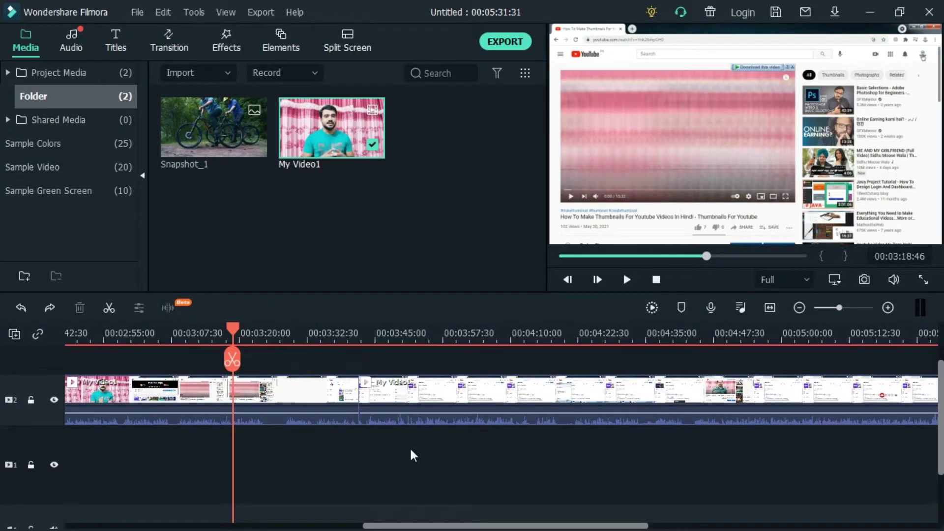
# Step: Cut the first My Video1 piece from video track 2 and paste it back at 00:02:32:09
pyautogui.rightClick(294, 393)
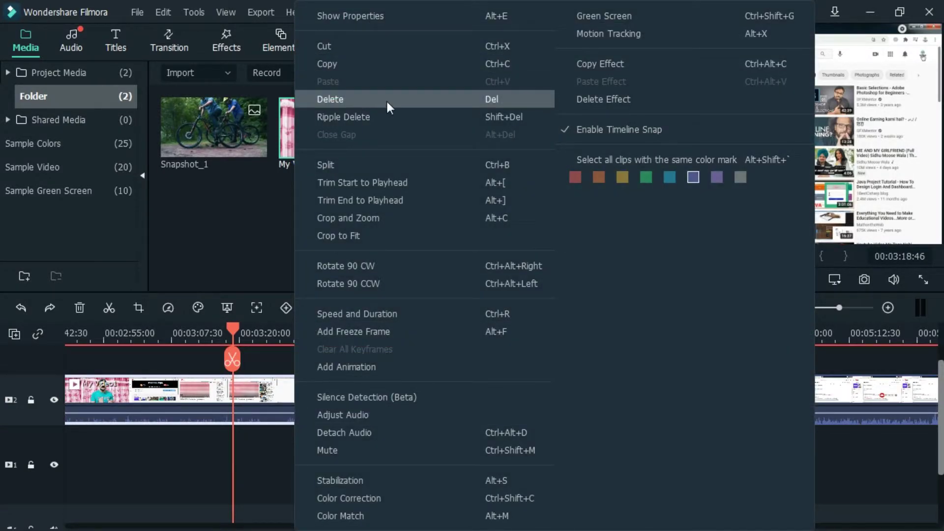
pyautogui.click(353, 44)
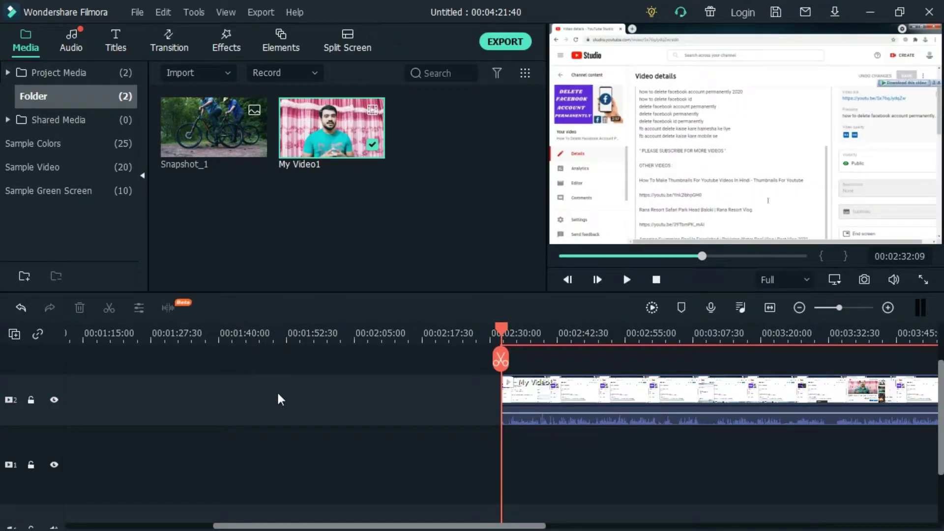
pyautogui.rightClick(202, 396)
pyautogui.click(249, 52)
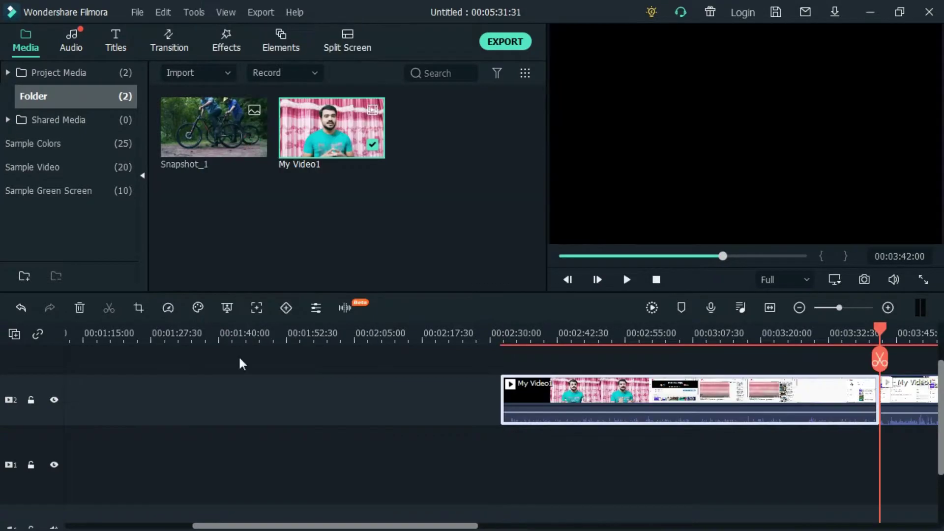
# Step: Move the pasted piece earlier on video track 2 so it ends at 00:02:32:09, and copy it
pyautogui.moveTo(772, 391); pyautogui.dragTo(385, 396)
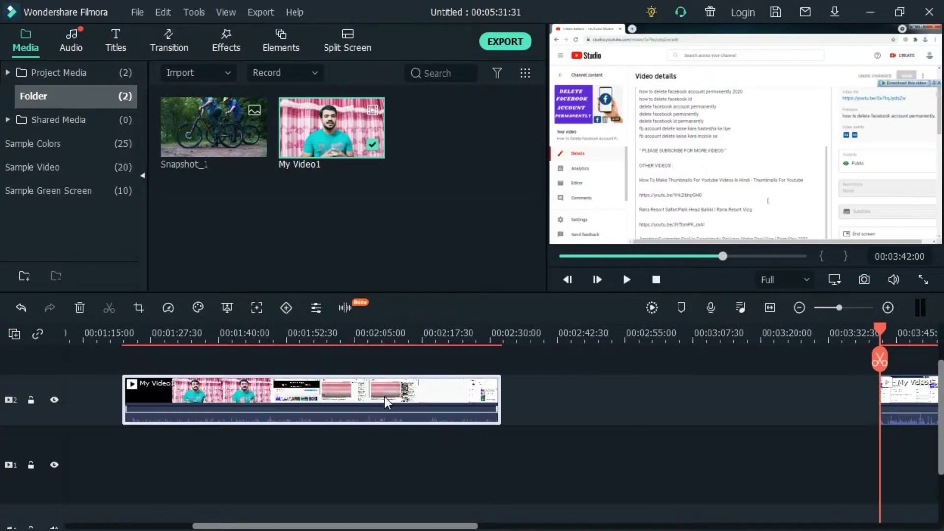
pyautogui.rightClick(386, 397)
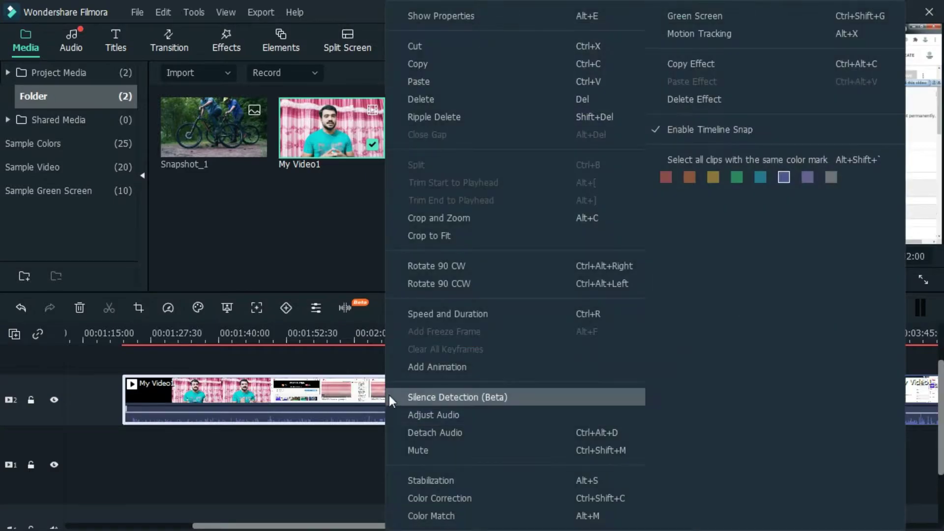
pyautogui.click(431, 66)
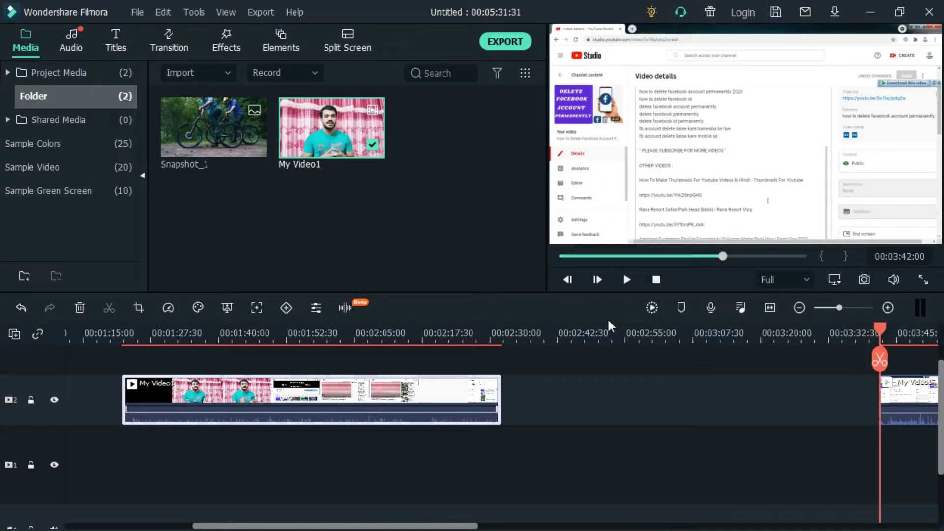
# Step: Paste the copied My Video1 piece into the gap on video track 2 at 00:02:49:09
pyautogui.click(593, 334)
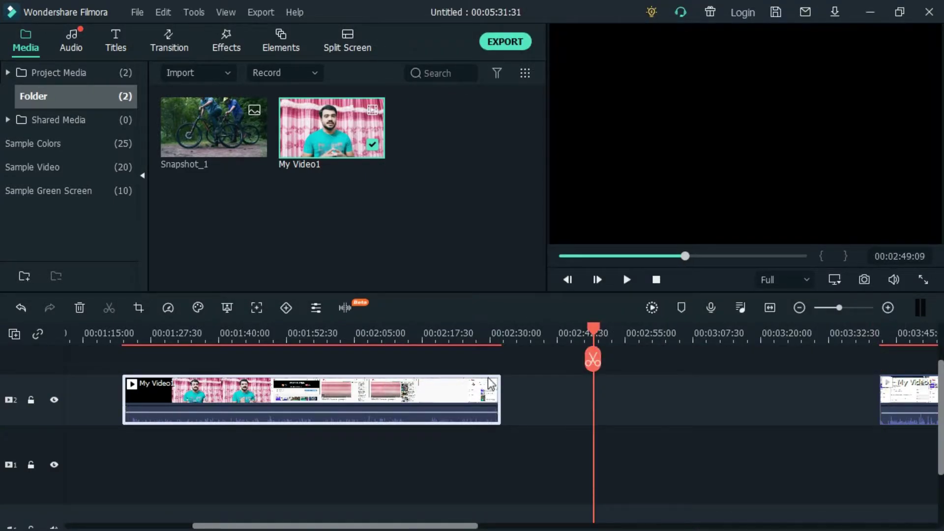
pyautogui.rightClick(629, 392)
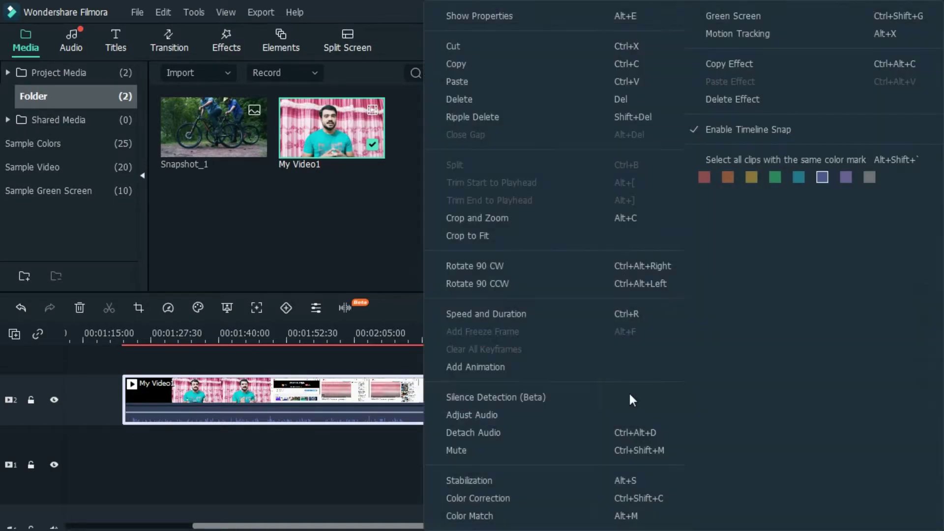
pyautogui.click(474, 80)
# Step: Move the pasted copy earlier to 00:02:29:18, near the end of the first piece, and delete it
pyautogui.moveTo(622, 376); pyautogui.dragTo(514, 379)
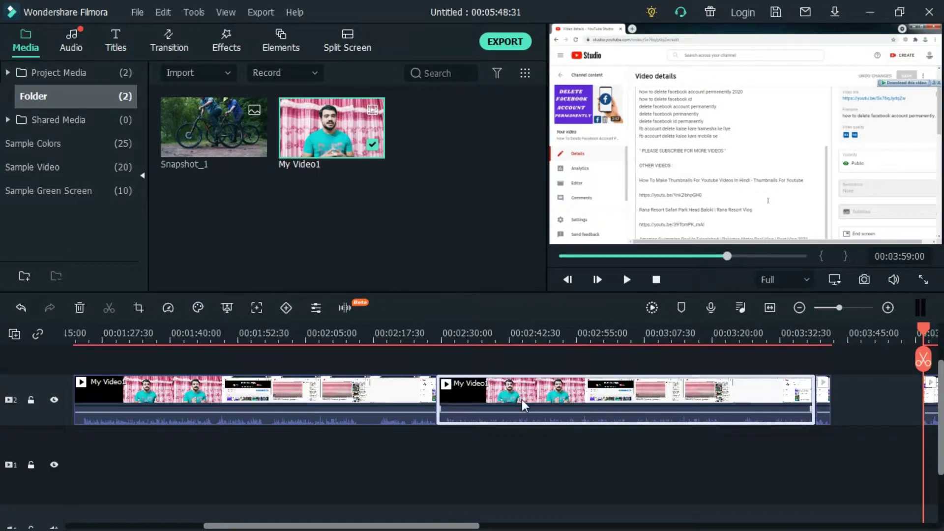
pyautogui.press('Delete')
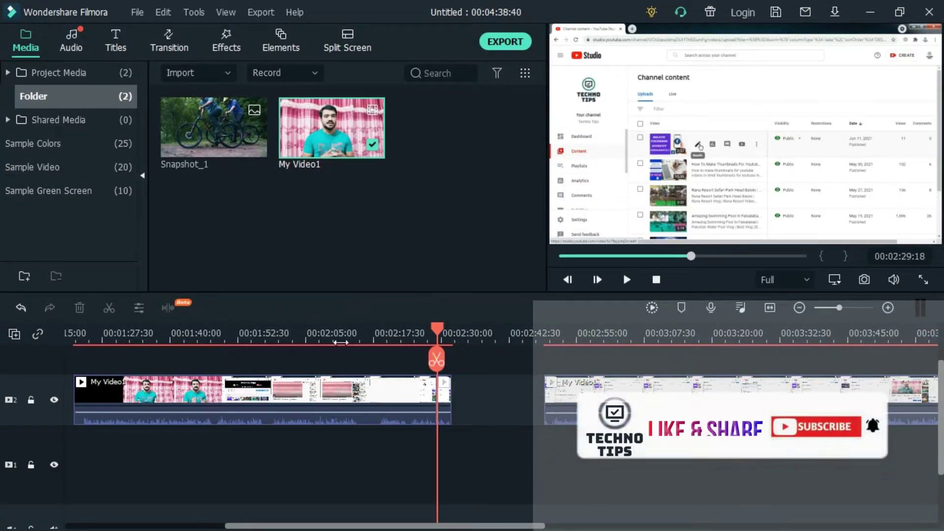
# Step: Open Crop and Zoom for the first My Video1 piece, shrink the 16:9 crop frame to 939 x 528, and preview the clip to 00:00:02
pyautogui.rightClick(305, 391)
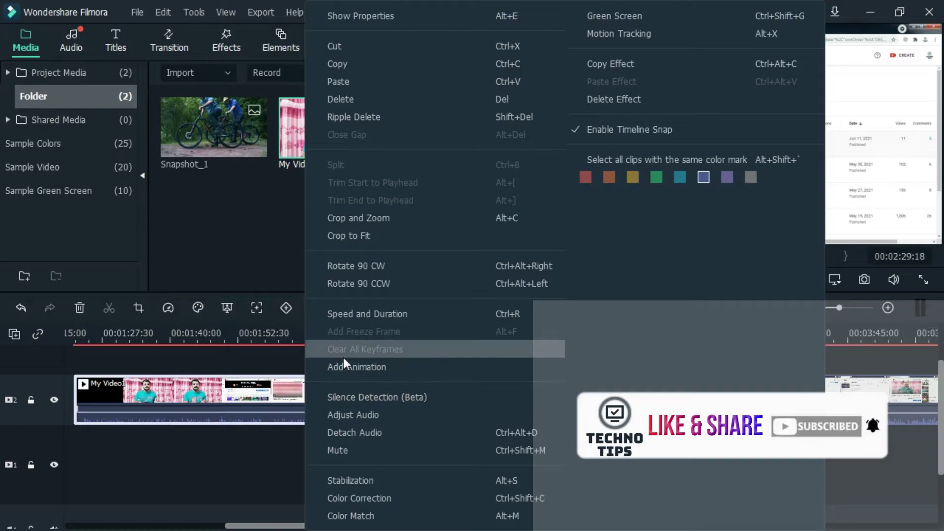
pyautogui.click(353, 227)
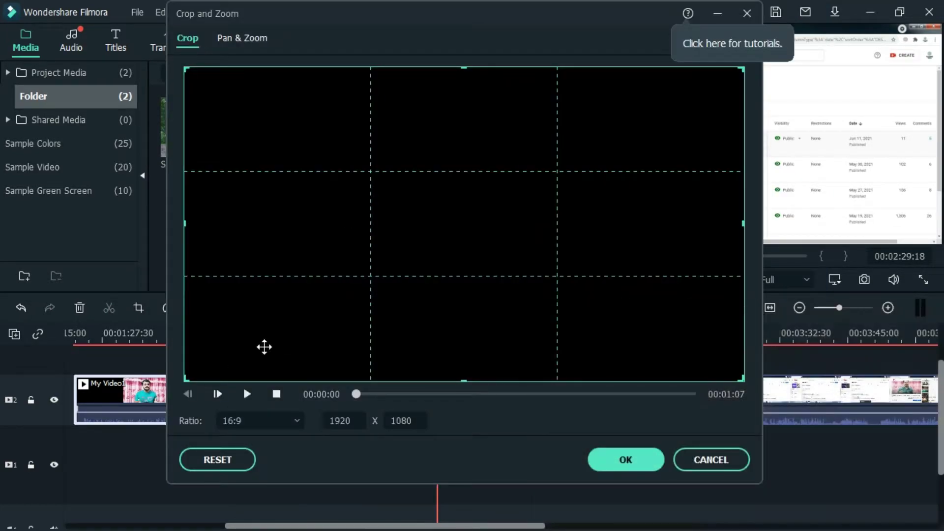
pyautogui.moveTo(186, 381); pyautogui.dragTo(472, 205)
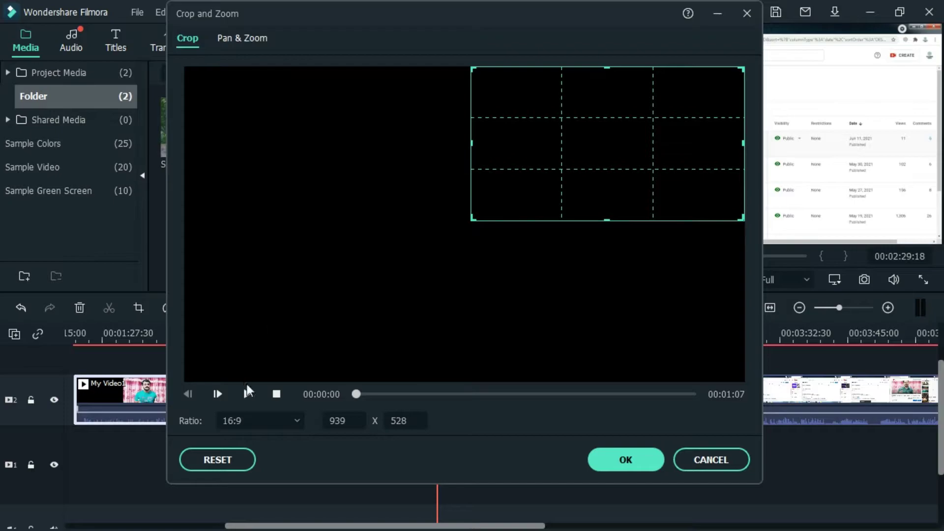
pyautogui.click(247, 394)
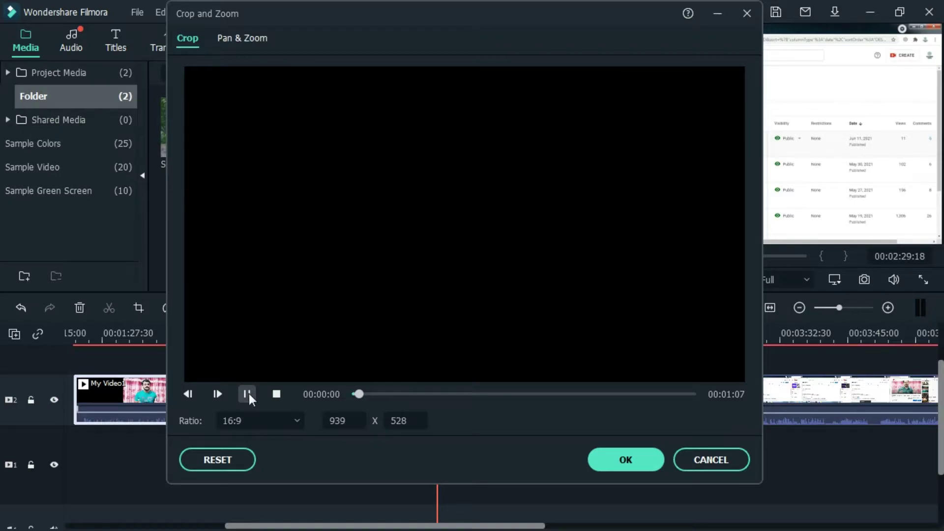
pyautogui.click(247, 394)
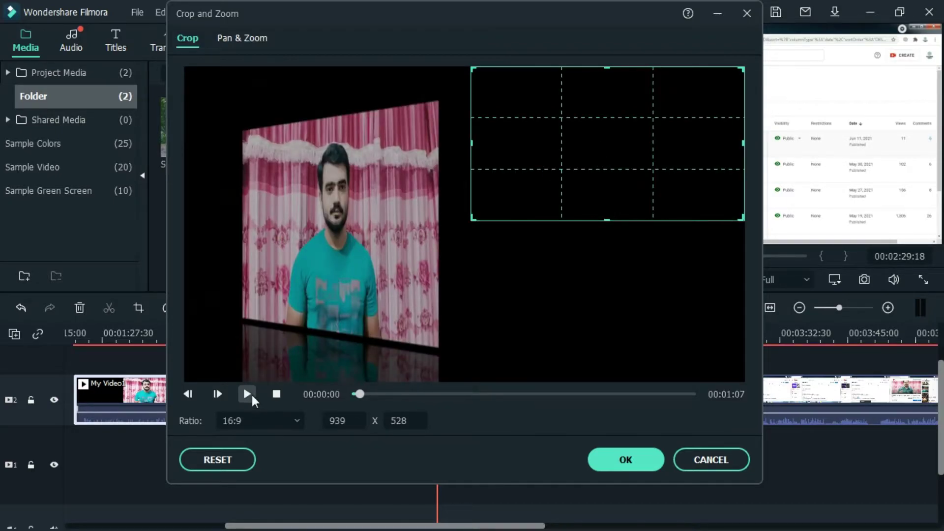
pyautogui.click(247, 393)
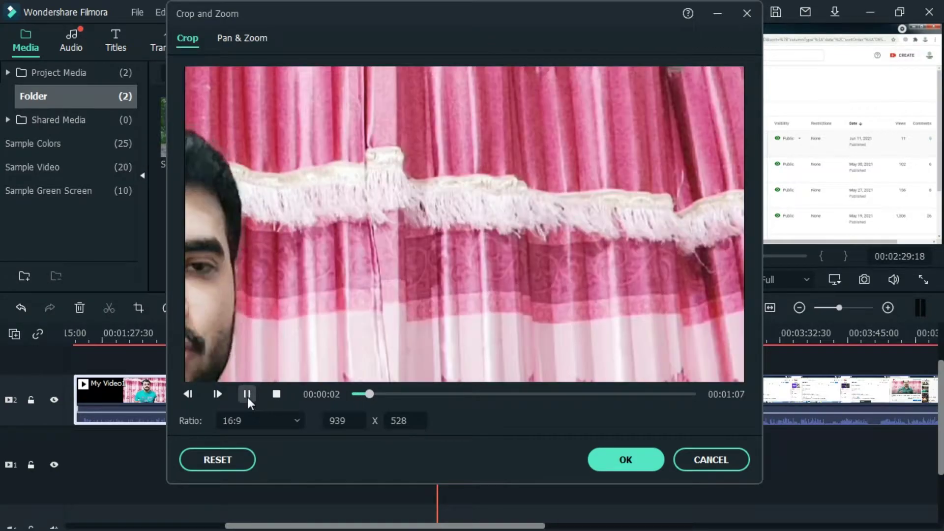
pyautogui.click(247, 395)
# Step: Move the crop frame over the speaker's head and shoulders, enlarge it to 1171 x 659, and apply the crop
pyautogui.moveTo(611, 147); pyautogui.dragTo(473, 180)
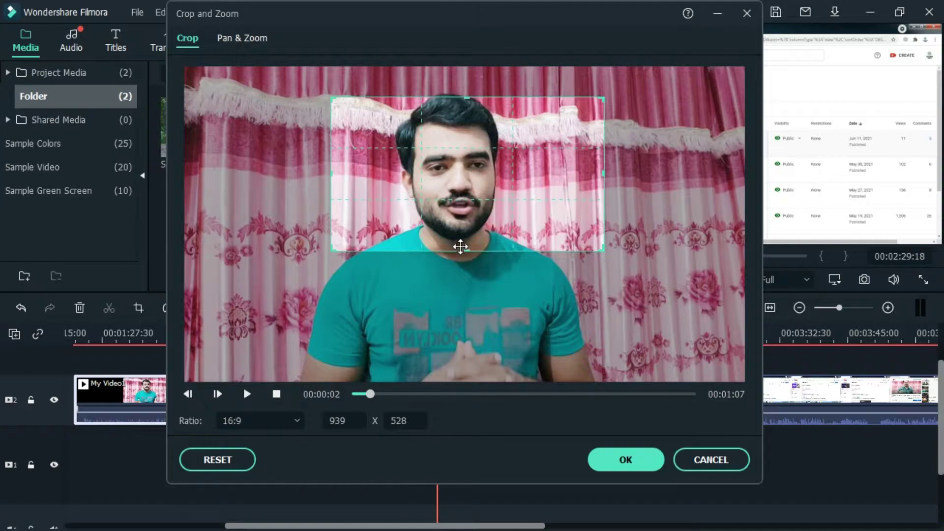
pyautogui.moveTo(466, 247); pyautogui.dragTo(462, 290)
pyautogui.moveTo(494, 219); pyautogui.dragTo(468, 217)
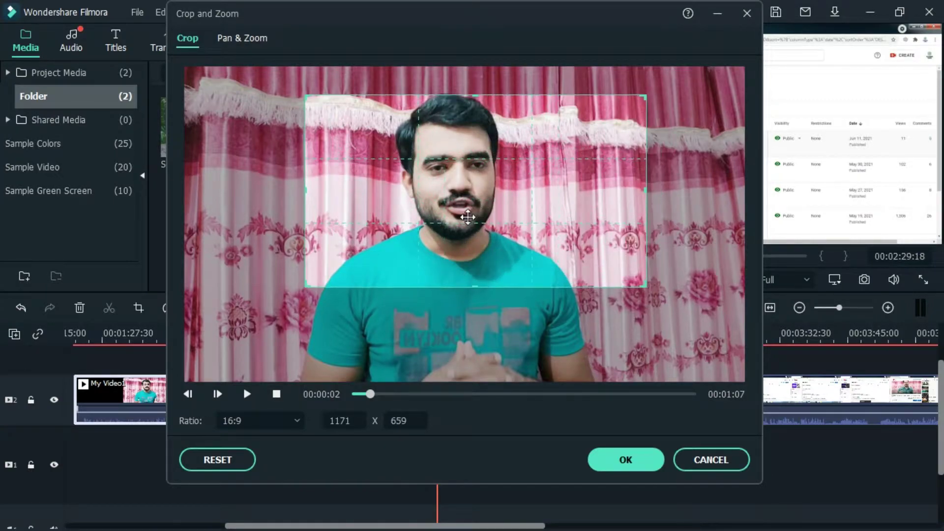
pyautogui.click(625, 460)
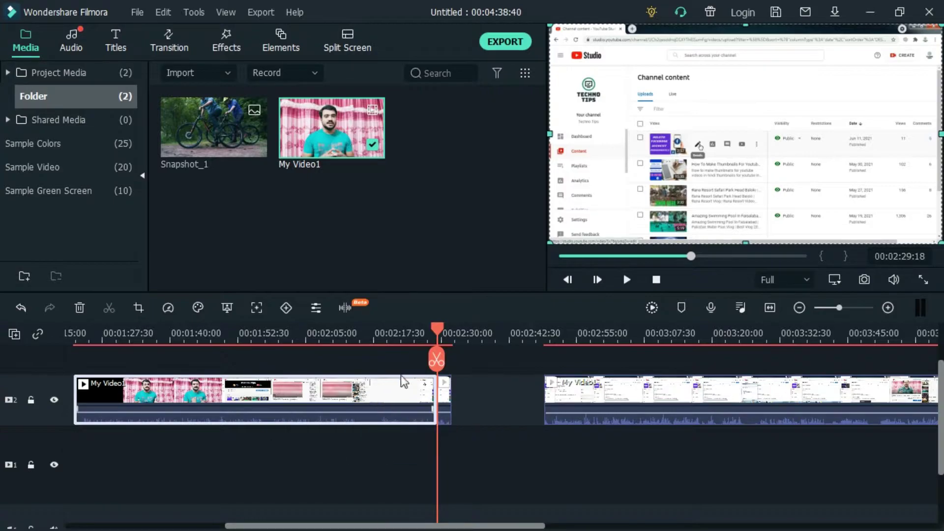
# Step: Play the cropped first piece from near its beginning and pause at 00:01:38:06 to check the framing
pyautogui.moveTo(439, 331); pyautogui.dragTo(139, 337)
pyautogui.press('space')
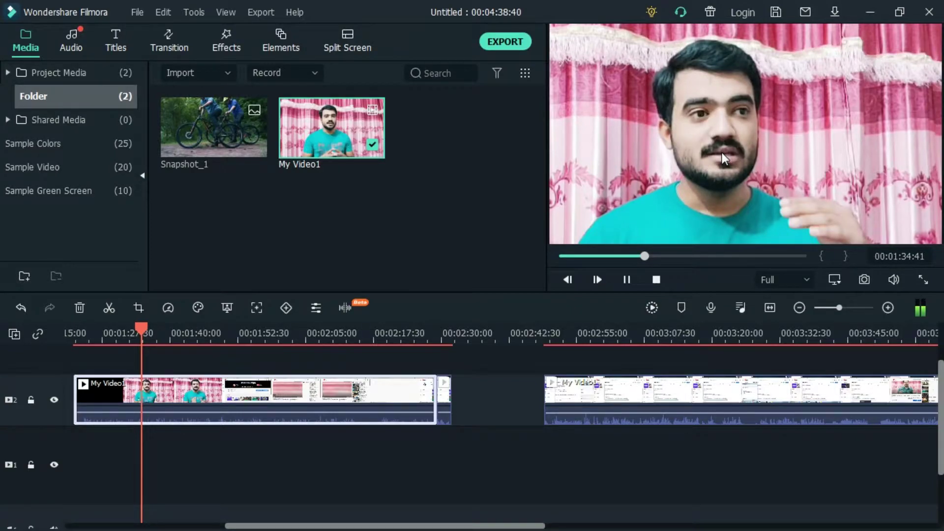
pyautogui.press('space')
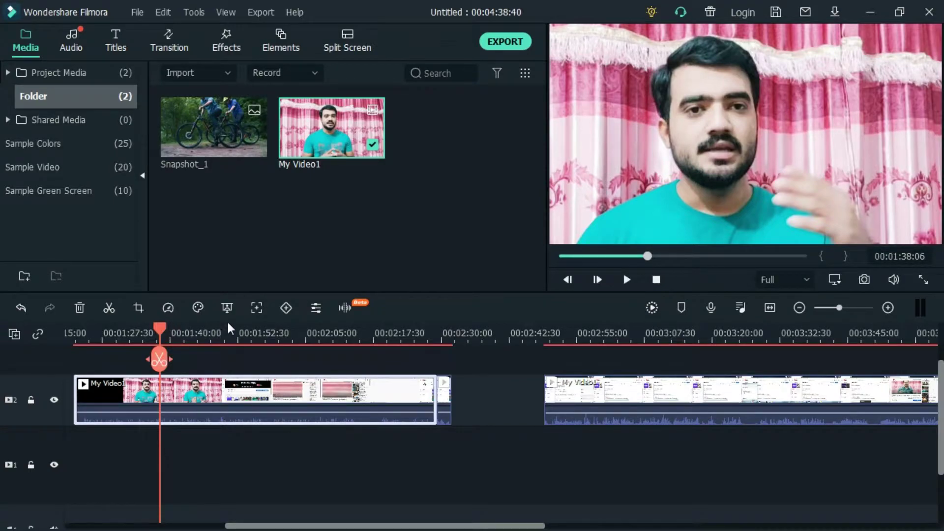
# Step: Split the cropped My Video1 piece on video track 2 at 00:01:49:58 and at 00:02:10:06
pyautogui.moveTo(160, 328); pyautogui.dragTo(225, 330)
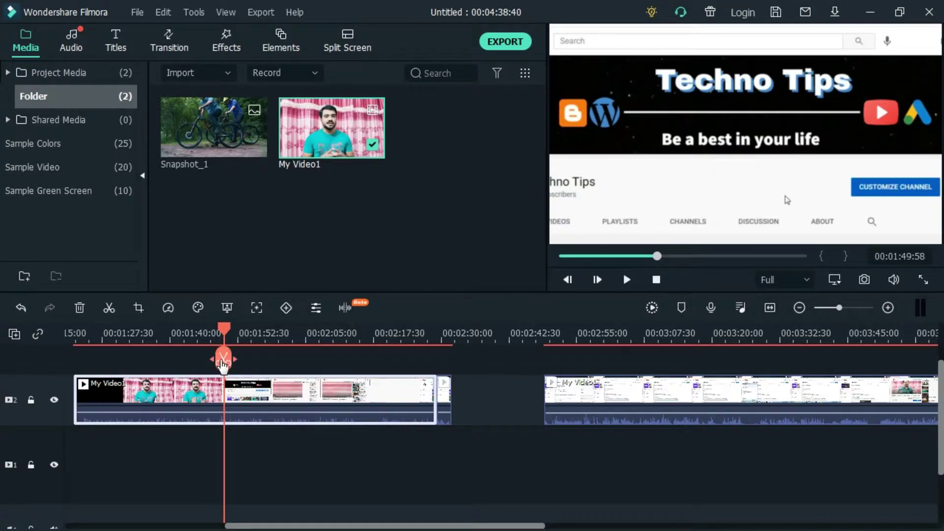
pyautogui.click(223, 360)
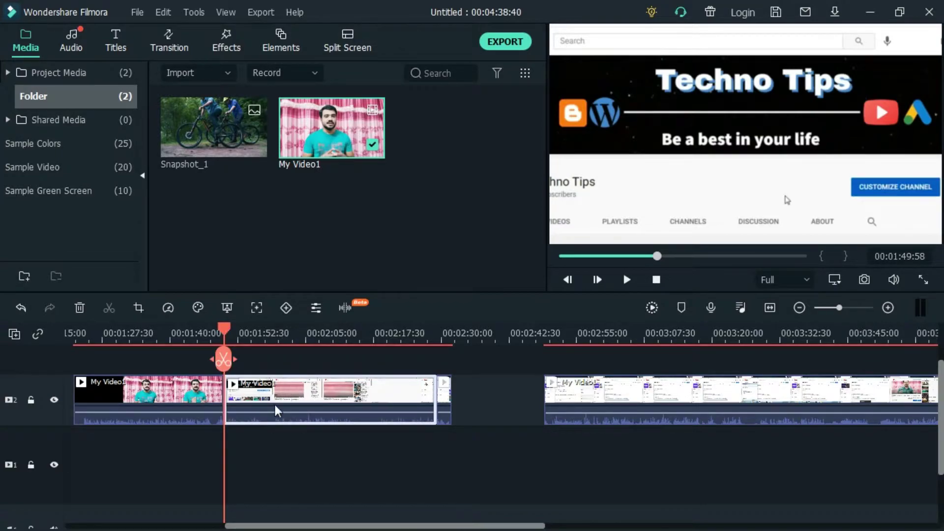
pyautogui.hotkey('ctrl', 'b')
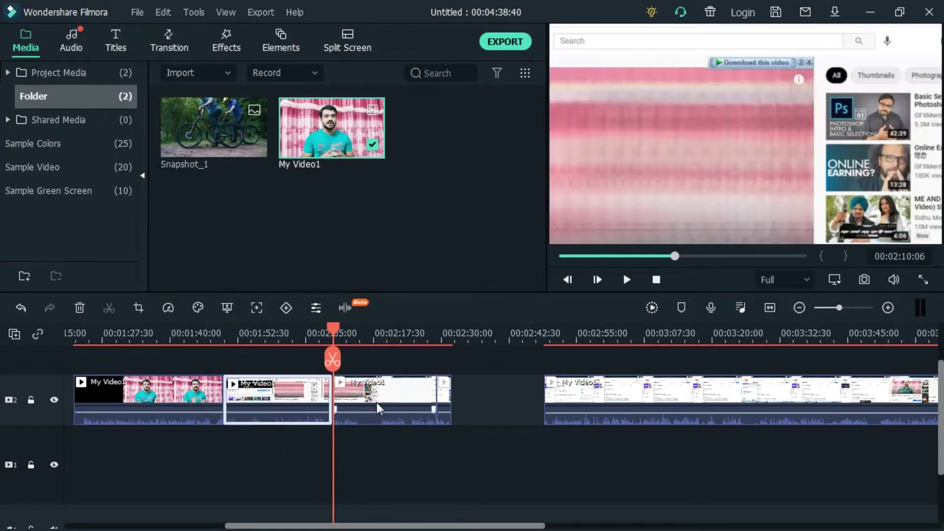
# Step: Crop the second My Video1 piece to a 1072 x 603 frame around the Techno Tips channel banner and apply it
pyautogui.rightClick(267, 398)
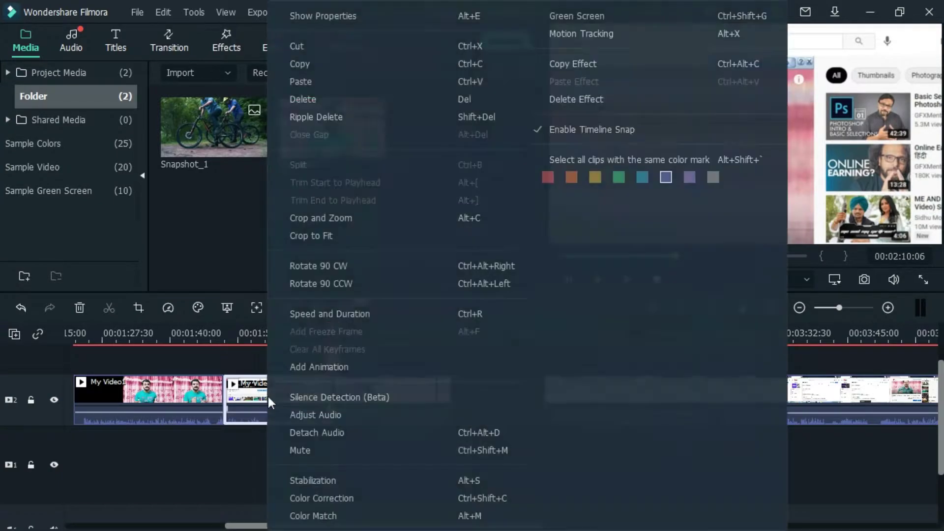
pyautogui.click(345, 221)
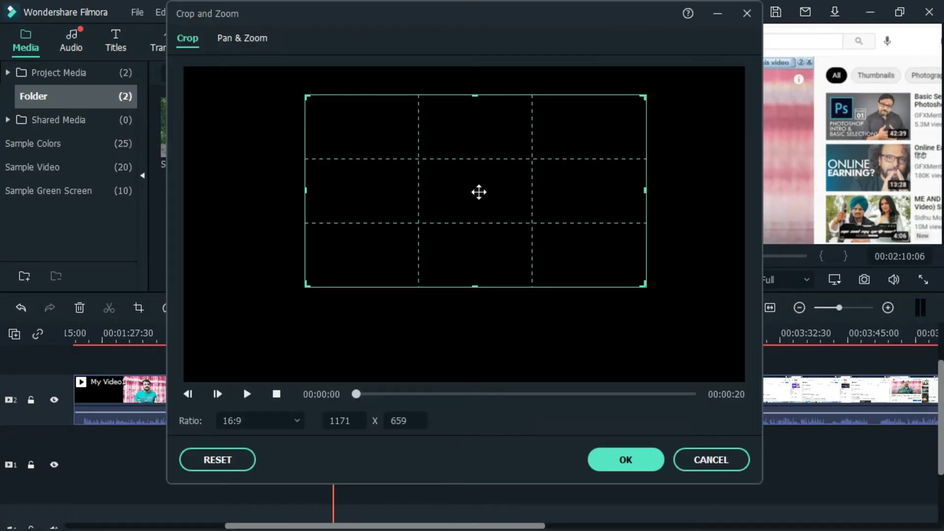
pyautogui.moveTo(426, 233); pyautogui.dragTo(434, 209)
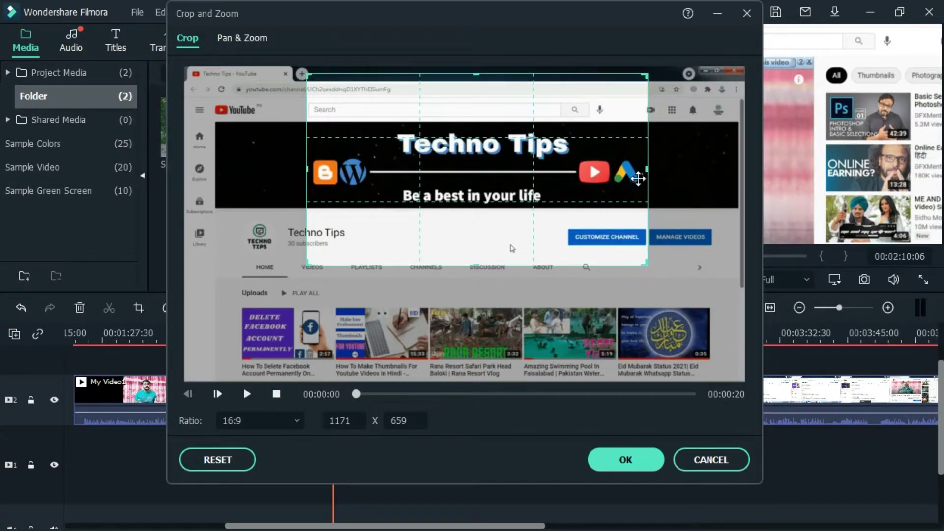
pyautogui.moveTo(647, 170); pyautogui.dragTo(739, 168)
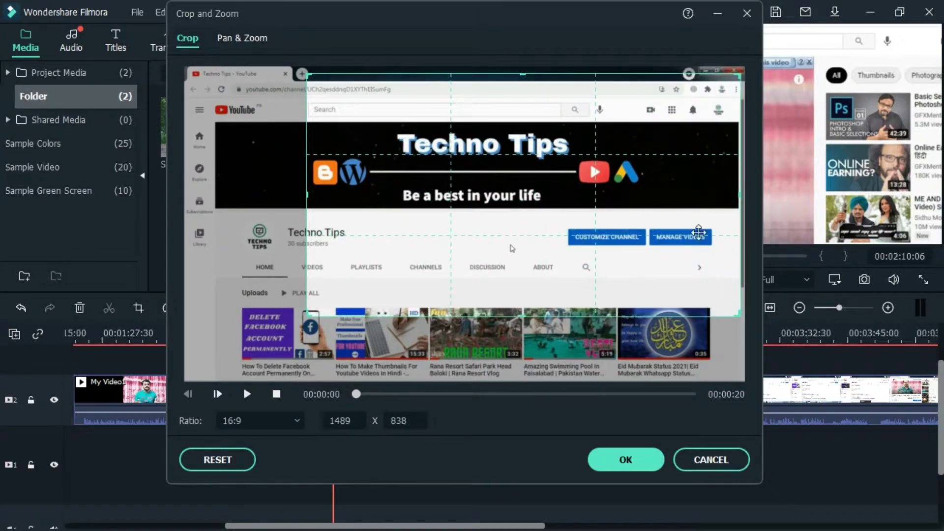
pyautogui.moveTo(528, 315); pyautogui.dragTo(531, 248)
pyautogui.moveTo(497, 215); pyautogui.dragTo(512, 227)
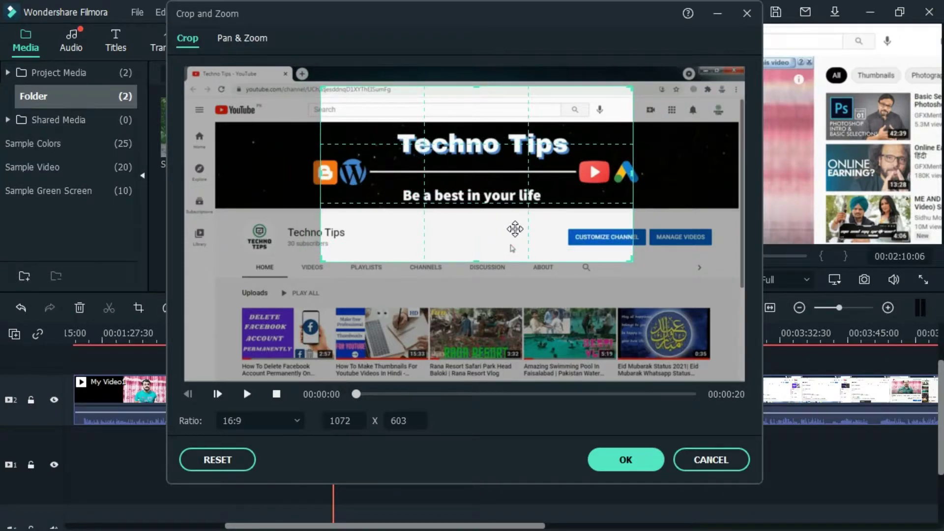
pyautogui.click(623, 463)
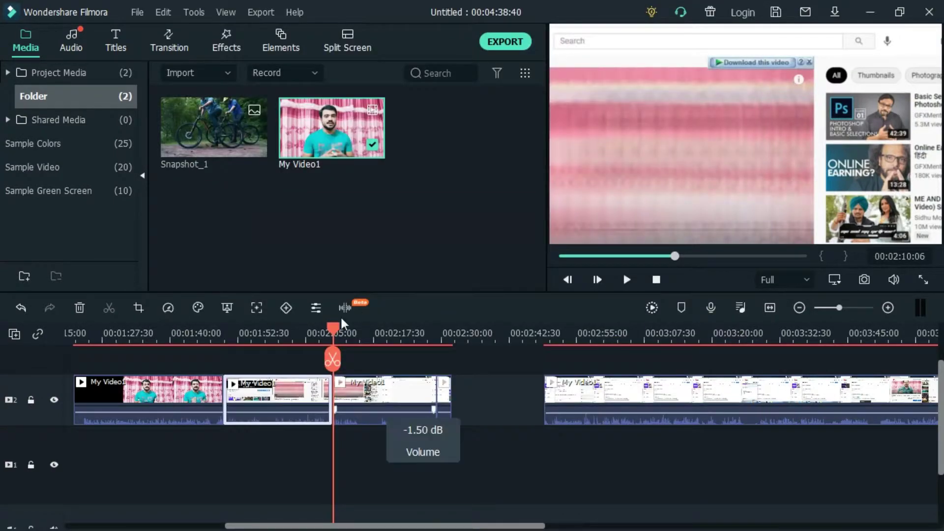
# Step: Play the timeline from 00:01:49:09 into the second piece to check its new crop
pyautogui.moveTo(332, 327); pyautogui.dragTo(255, 332)
pyautogui.click(222, 335)
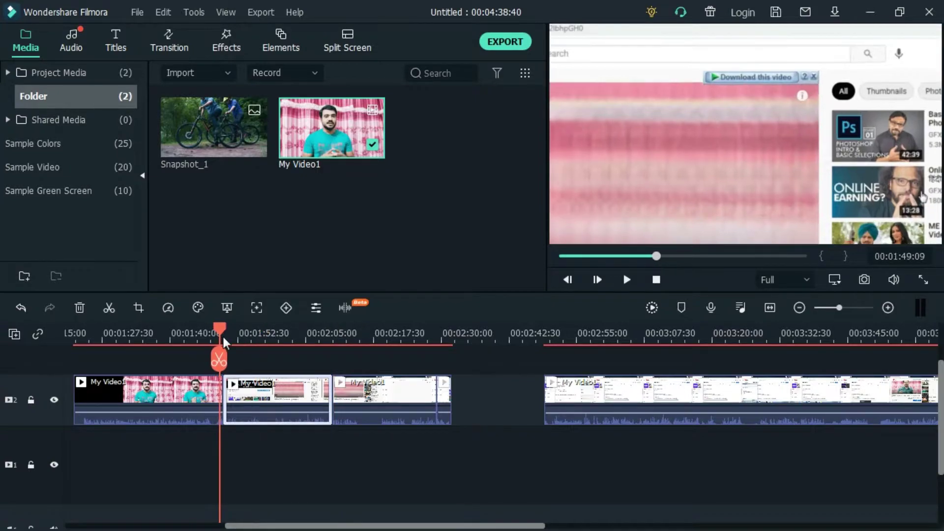
pyautogui.press('space')
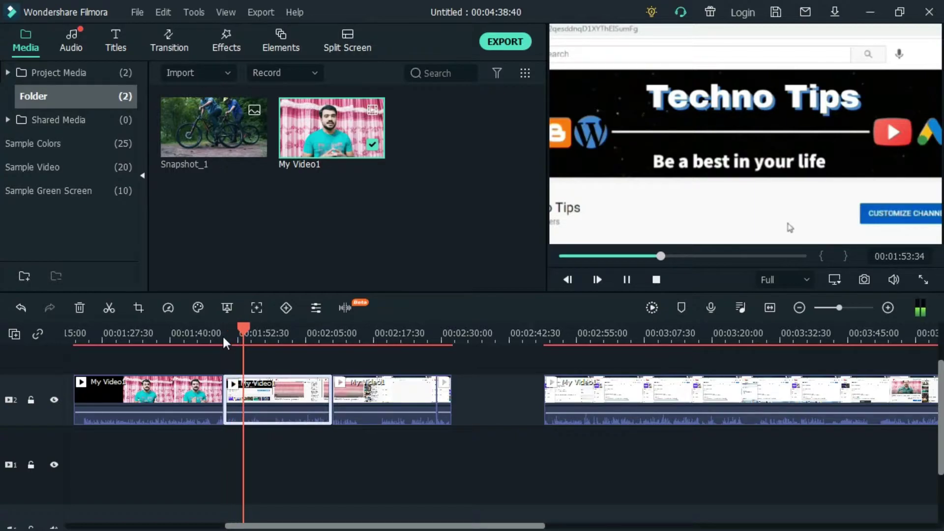
# Step: Delete the third My Video1 piece, which starts at 00:02:10:06, from video track 2
pyautogui.rightClick(293, 397)
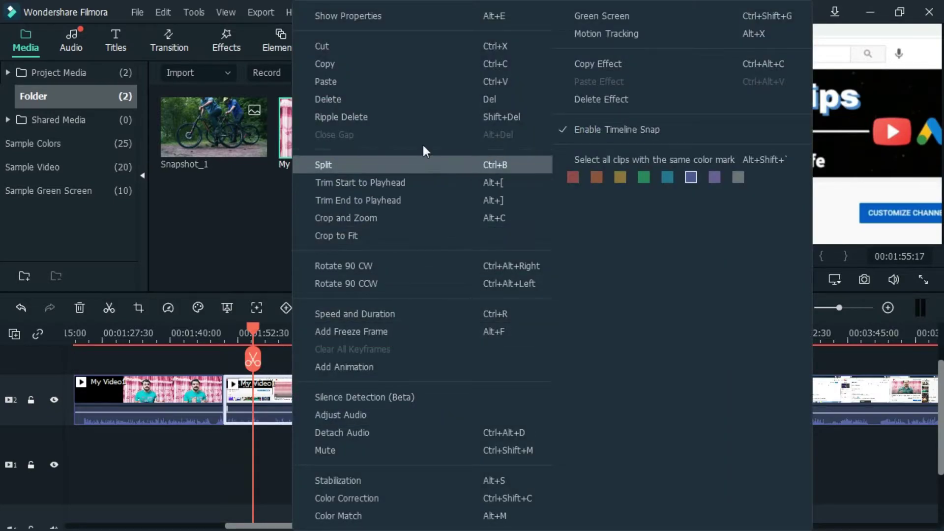
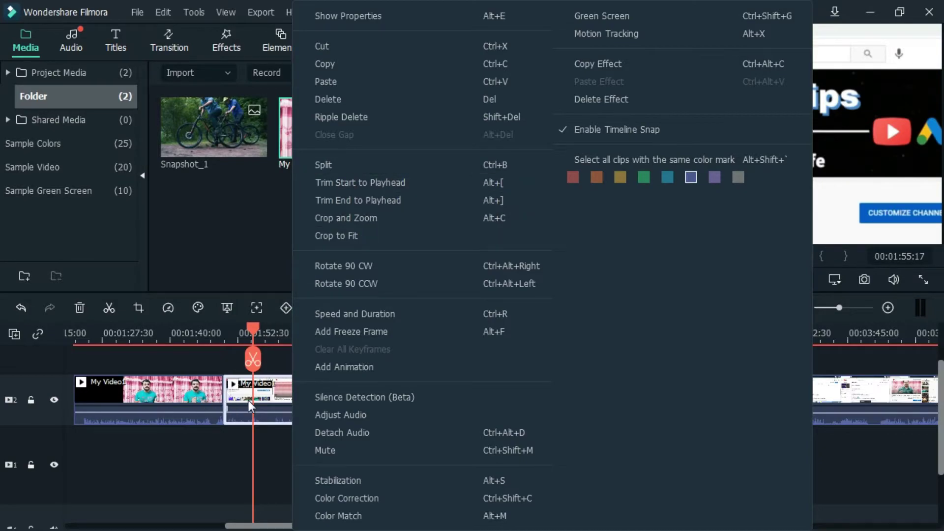
pyautogui.click(276, 397)
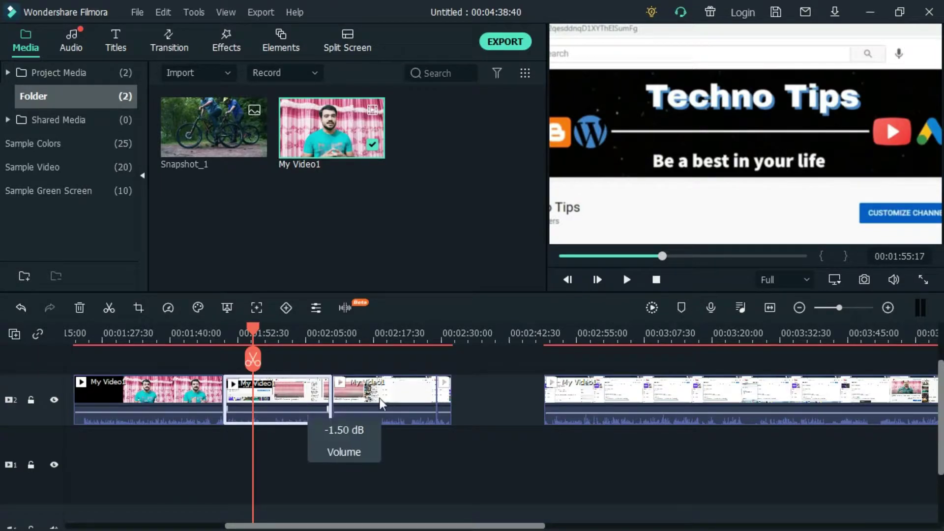
pyautogui.click(426, 400)
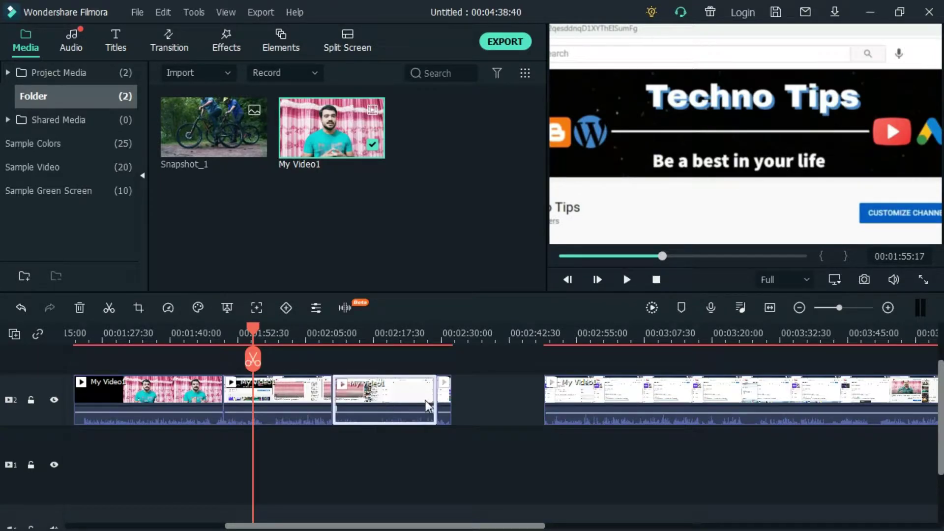
pyautogui.click(79, 308)
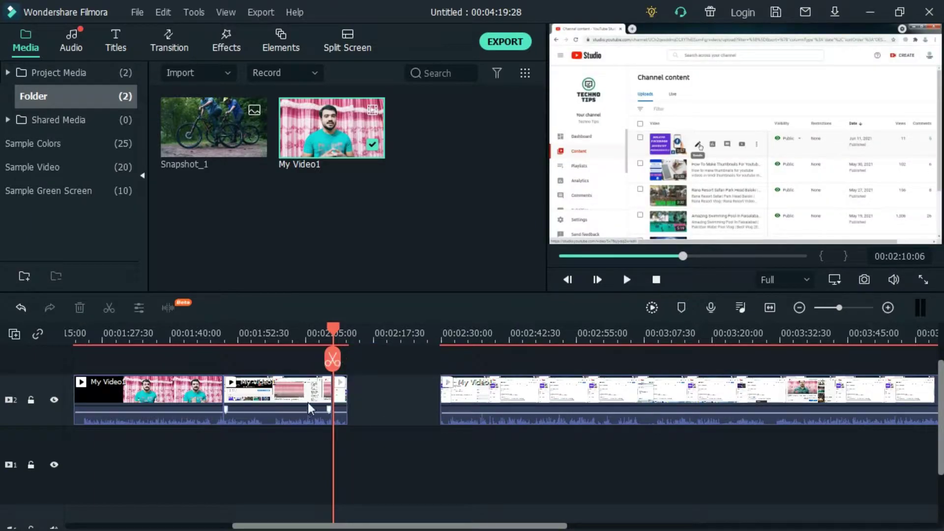
# Step: Rotate the first My Video1 piece 90° clockwise and play its beginning up to 00:01:25:20
pyautogui.rightClick(288, 385)
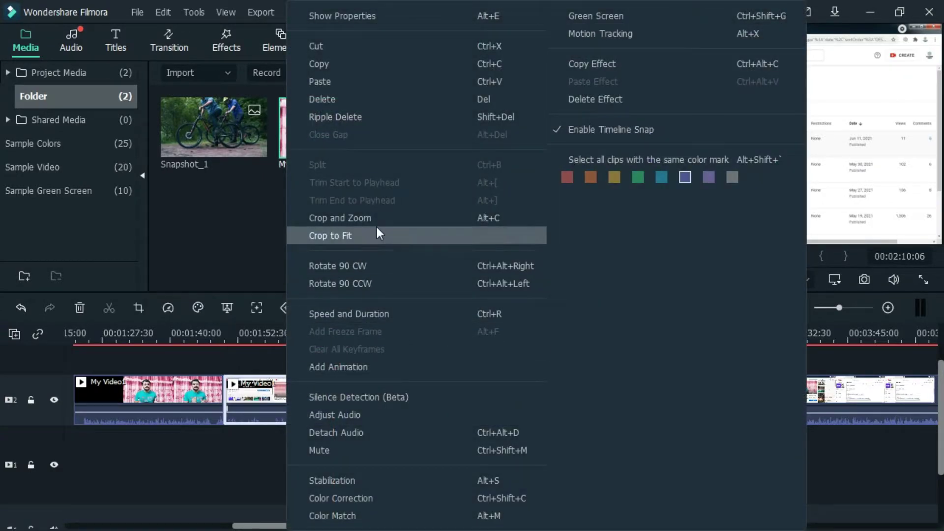
pyautogui.rightClick(182, 396)
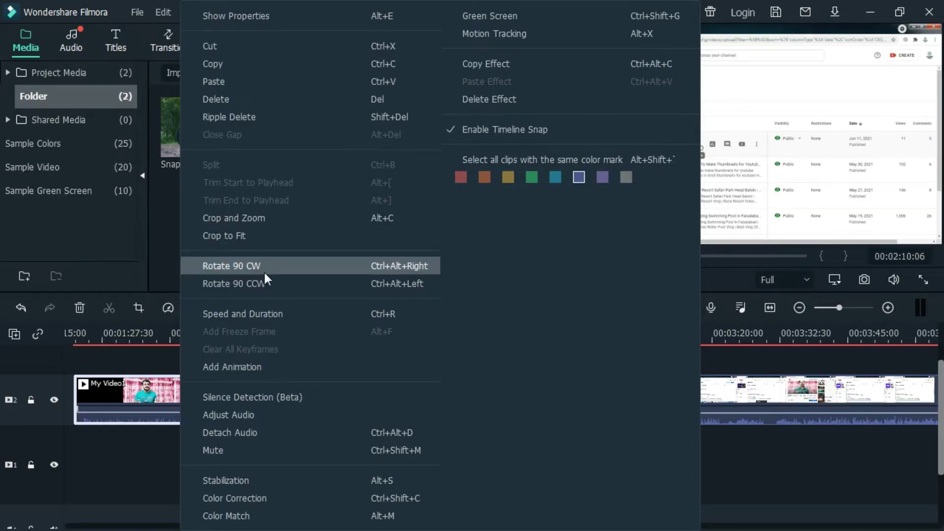
pyautogui.click(232, 266)
pyautogui.moveTo(336, 326); pyautogui.dragTo(71, 342)
pyautogui.press('space')
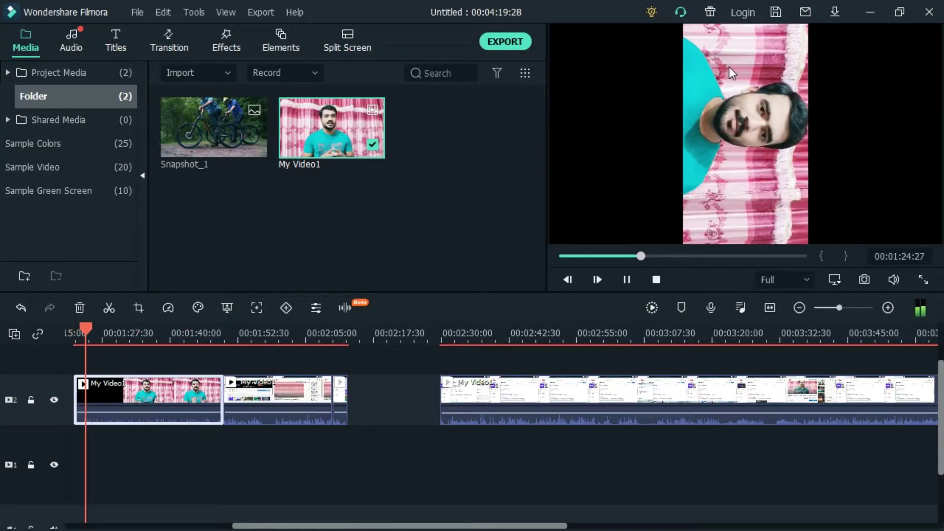
pyautogui.press('space')
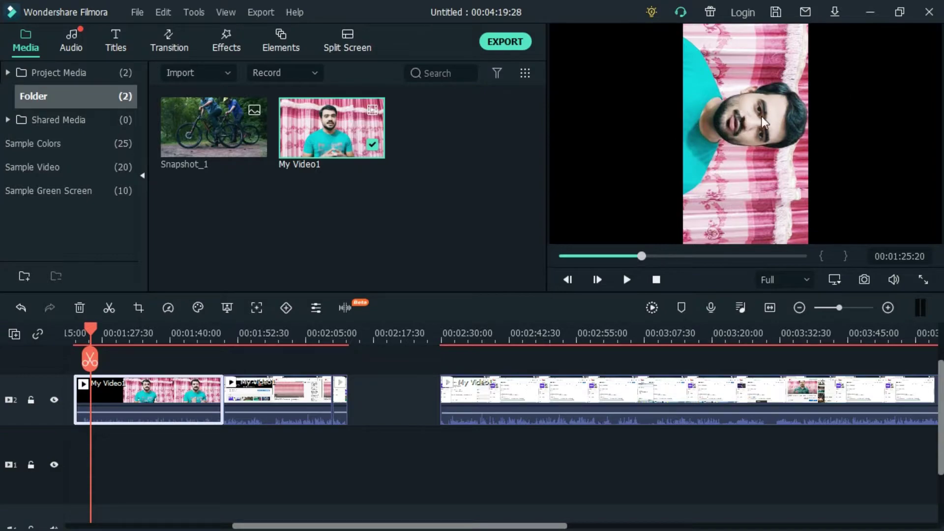
# Step: Rotate the first My Video1 piece 90° clockwise three more times to bring the picture back upright
pyautogui.rightClick(165, 392)
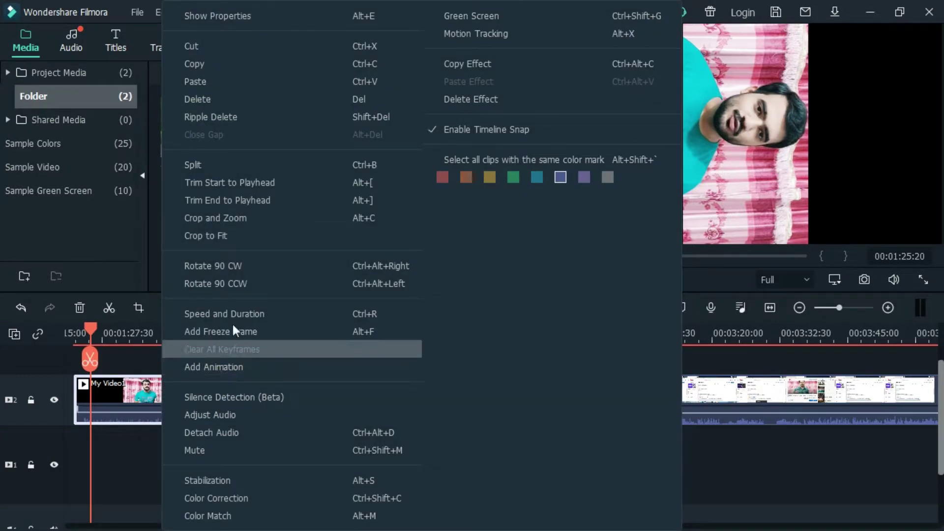
pyautogui.click(223, 266)
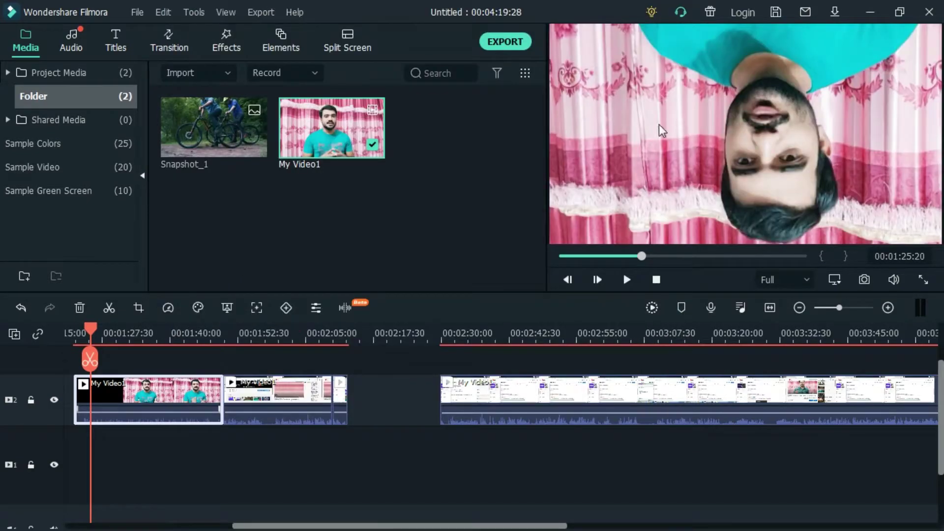
pyautogui.rightClick(150, 393)
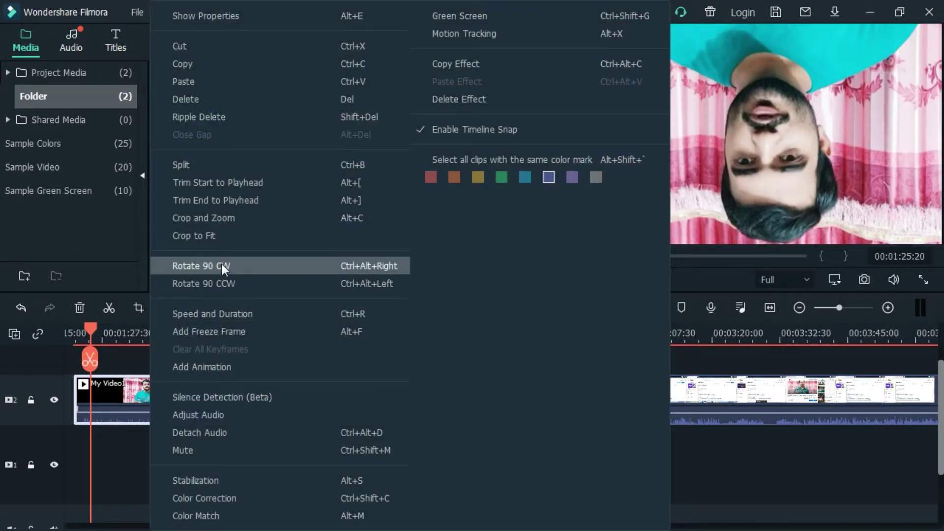
pyautogui.click(222, 264)
pyautogui.rightClick(152, 407)
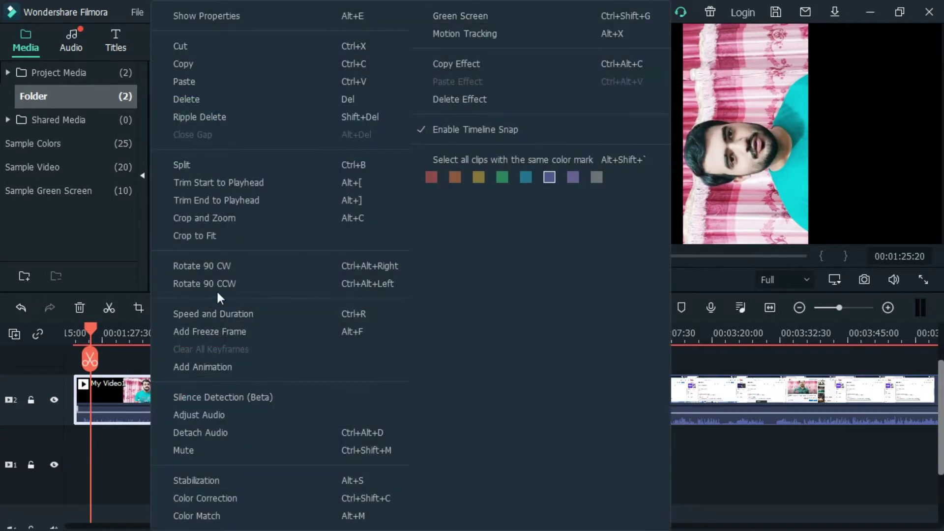
pyautogui.click(209, 267)
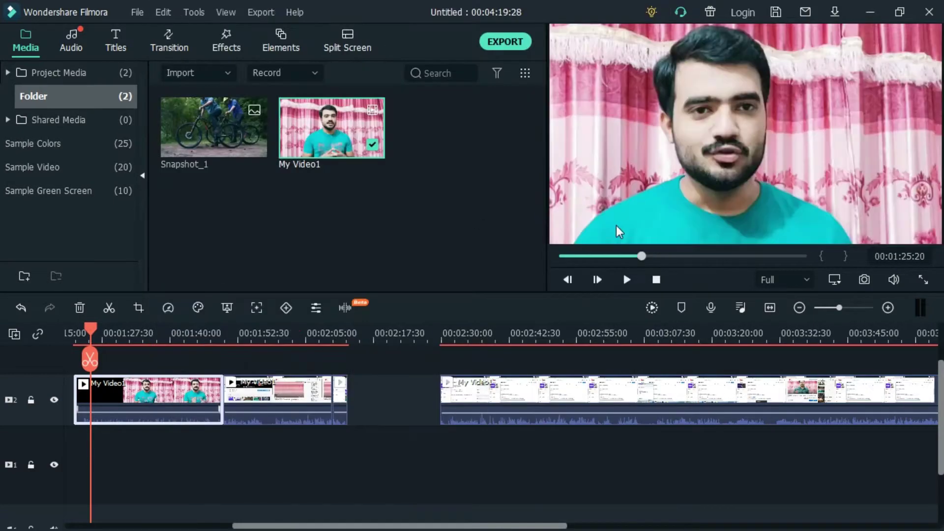
# Step: Speed up the first My Video1 piece with a custom speed above 1.00X, keeping Ripple Edit enabled
pyautogui.rightClick(182, 395)
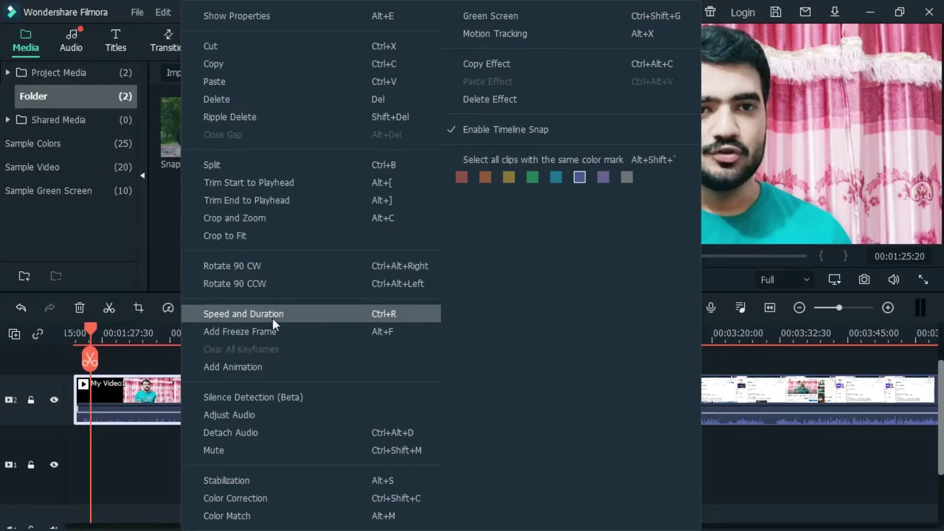
pyautogui.click(163, 344)
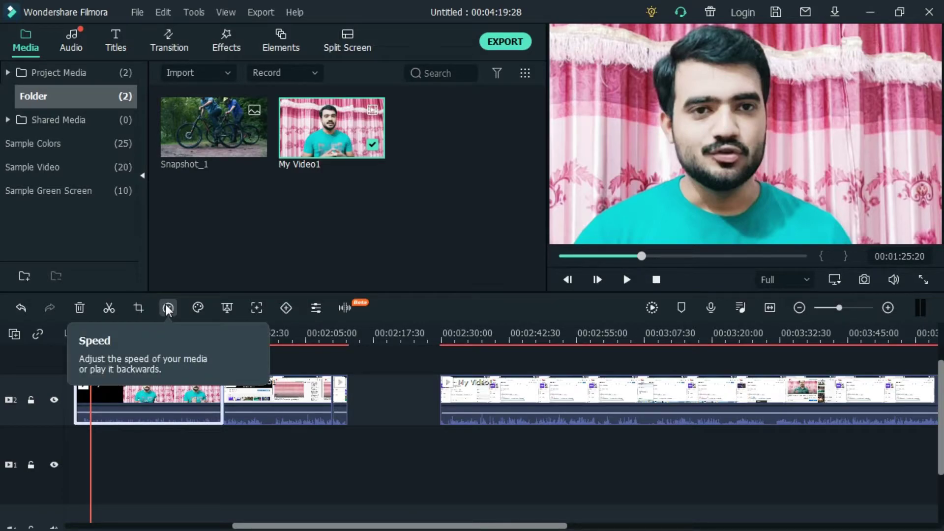
pyautogui.click(167, 307)
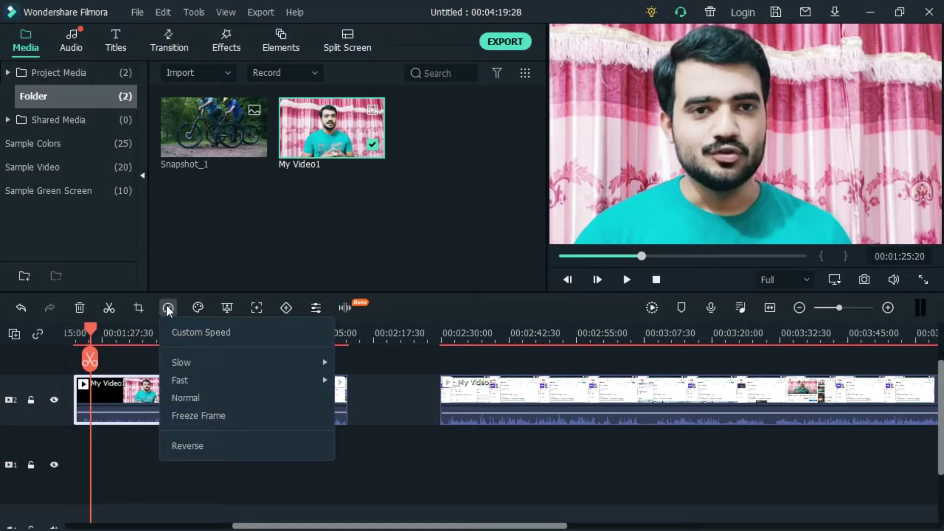
pyautogui.click(207, 333)
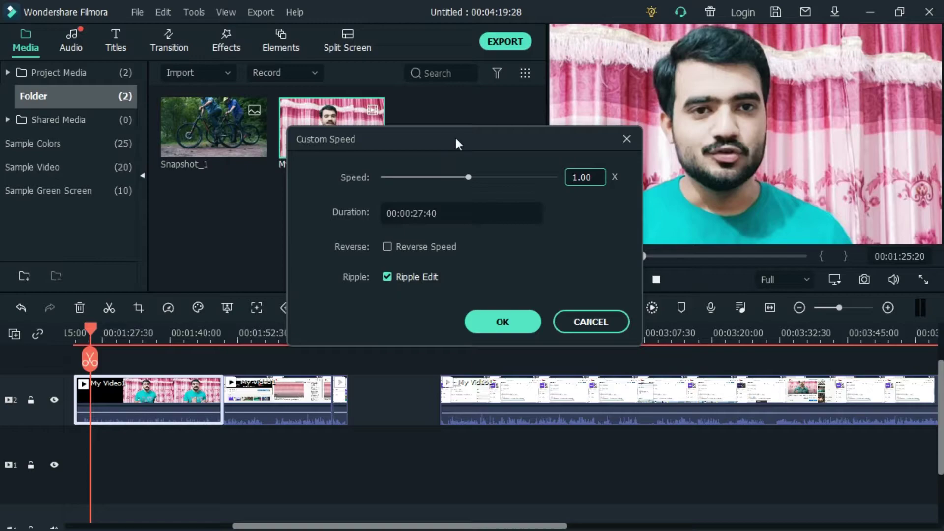
pyautogui.moveTo(455, 135); pyautogui.dragTo(482, 157)
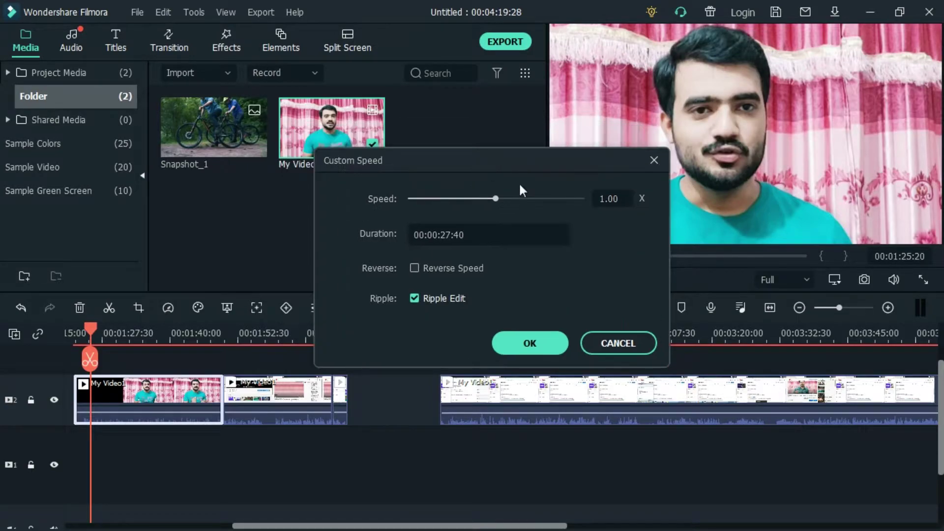
pyautogui.moveTo(497, 197)
pyautogui.mouseDown()
pyautogui.moveTo(522, 199)
pyautogui.moveTo(500, 200)
pyautogui.mouseUp()
pyautogui.click(529, 348)
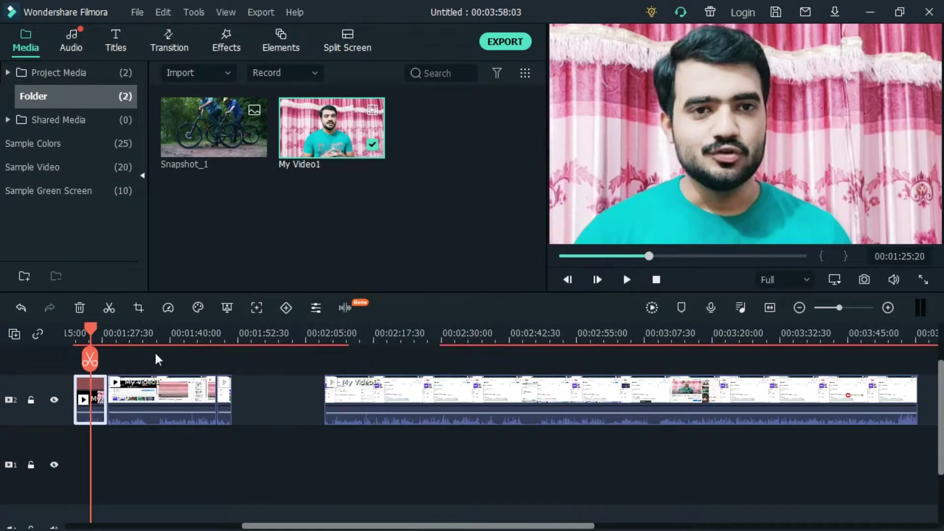
# Step: Play the sped-up first My Video1 piece from its start and ripple delete it from video track 2
pyautogui.click(72, 328)
pyautogui.press('space')
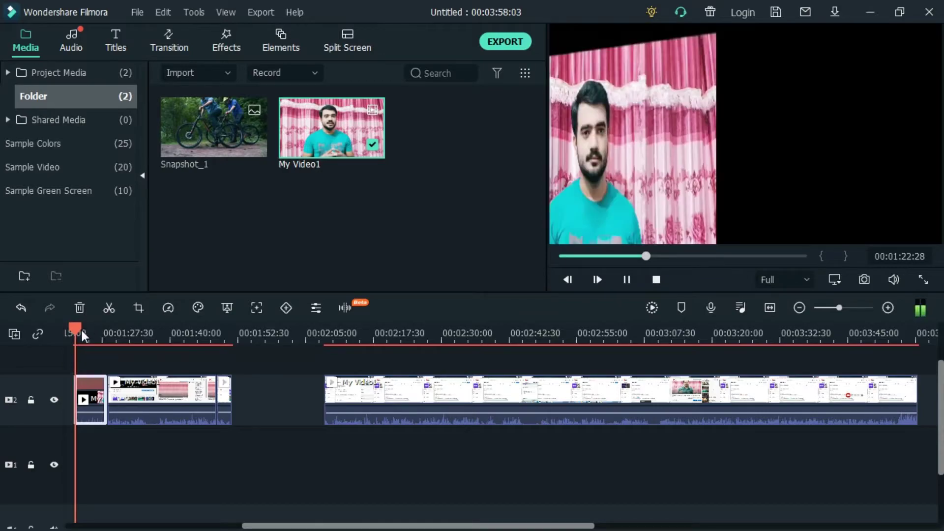
pyautogui.press('space')
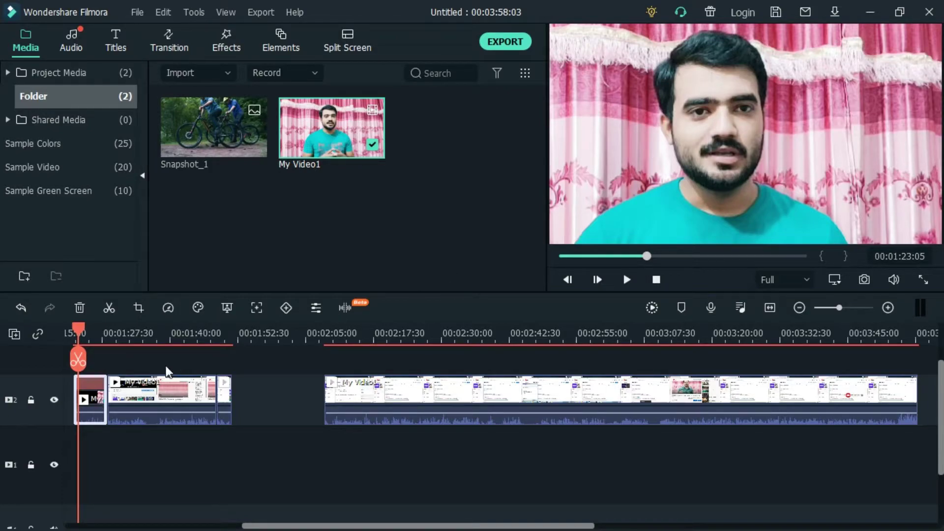
pyautogui.hotkey('shift', 'Delete')
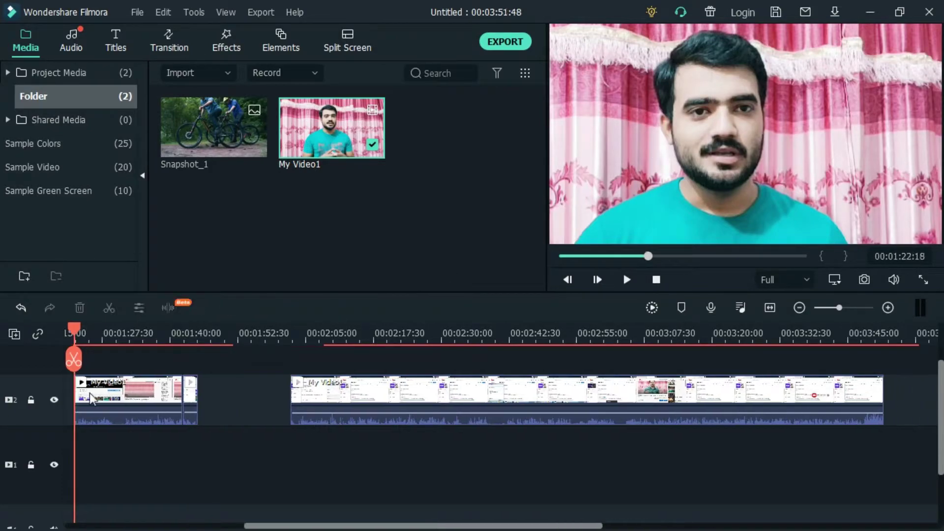
# Step: Add the Travel 02 sample video at 00:01:22:18 and place it on video track 2, moving the leading My Video1 piece next to the long one
pyautogui.click(84, 168)
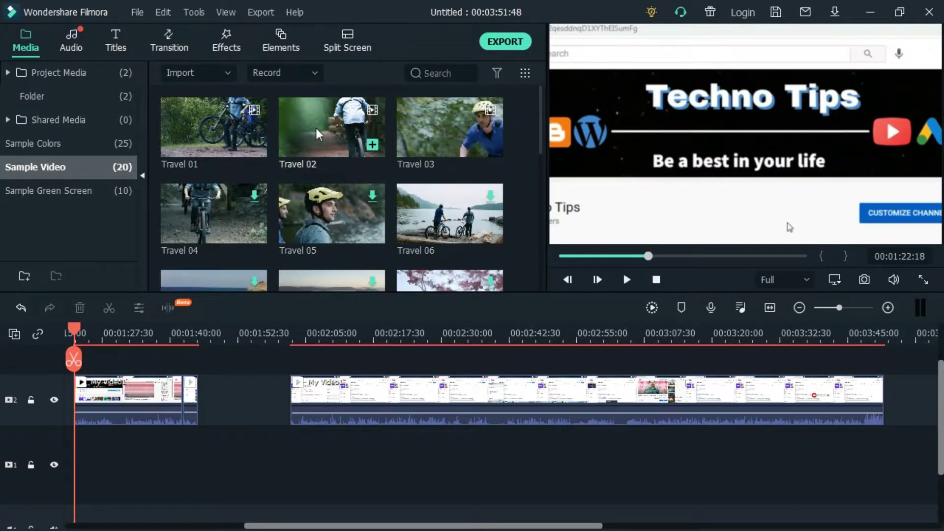
pyautogui.doubleClick(318, 140)
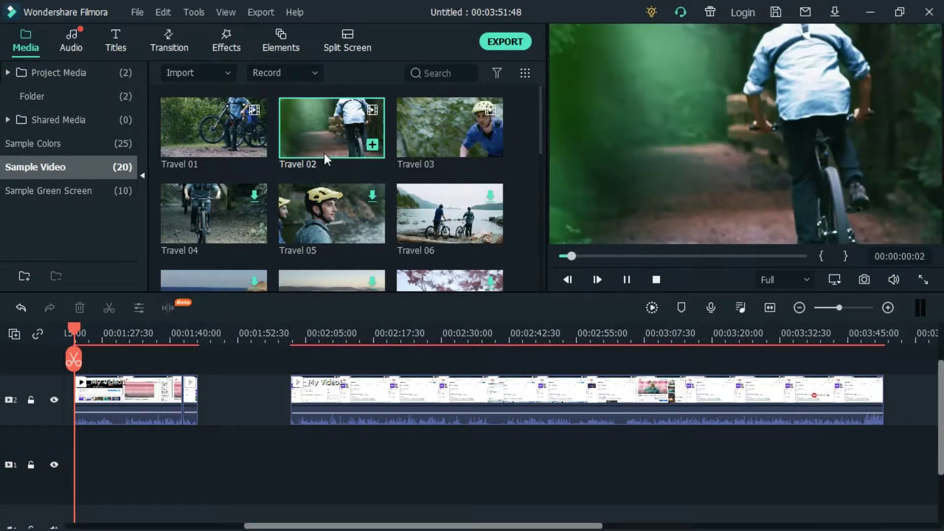
pyautogui.click(373, 144)
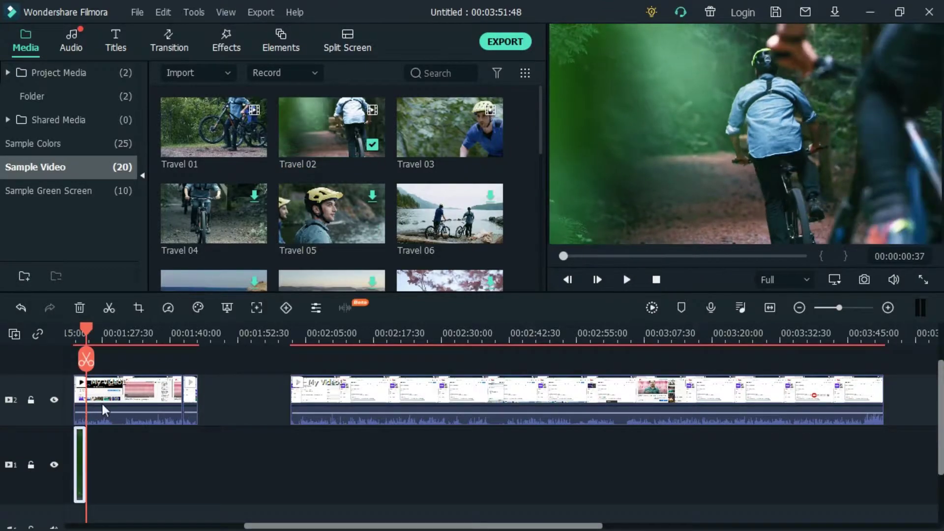
pyautogui.moveTo(101, 402); pyautogui.dragTo(246, 394)
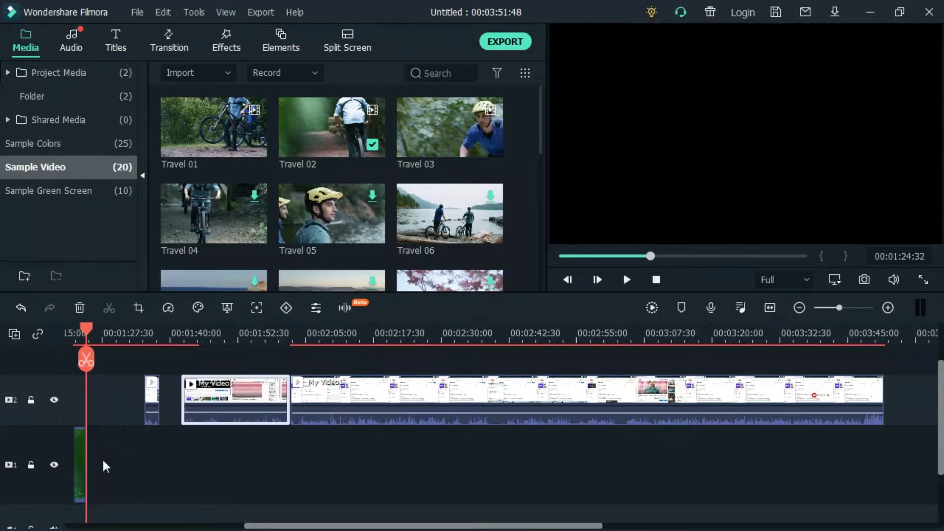
pyautogui.moveTo(79, 458); pyautogui.dragTo(82, 400)
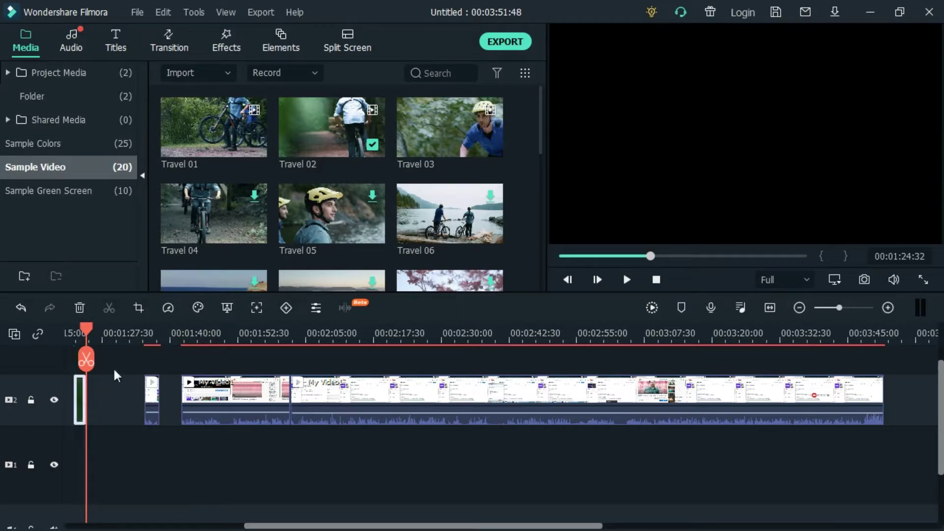
# Step: Set the Travel 02 clip's custom speed to 3.57X with Ripple Edit enabled
pyautogui.scroll(3, 107, 372)
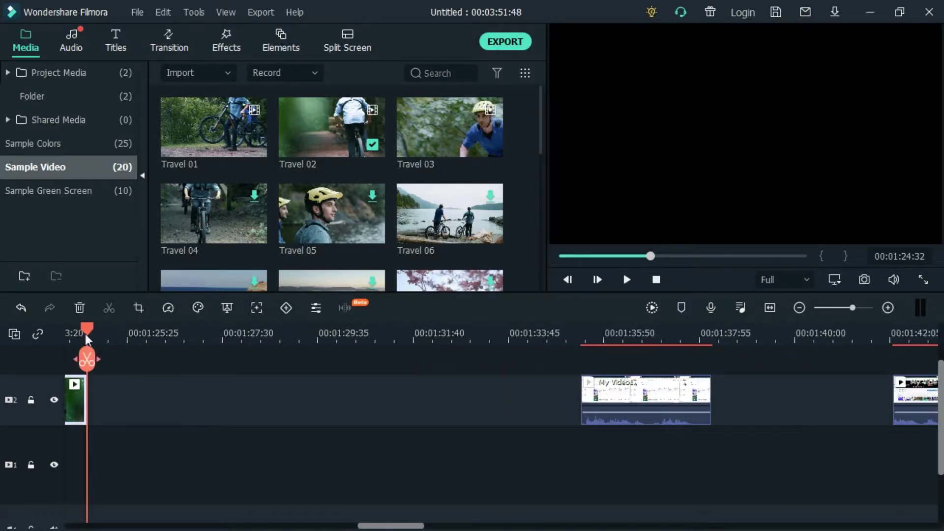
pyautogui.moveTo(364, 525)
pyautogui.mouseDown()
pyautogui.moveTo(312, 525)
pyautogui.moveTo(347, 524)
pyautogui.mouseUp()
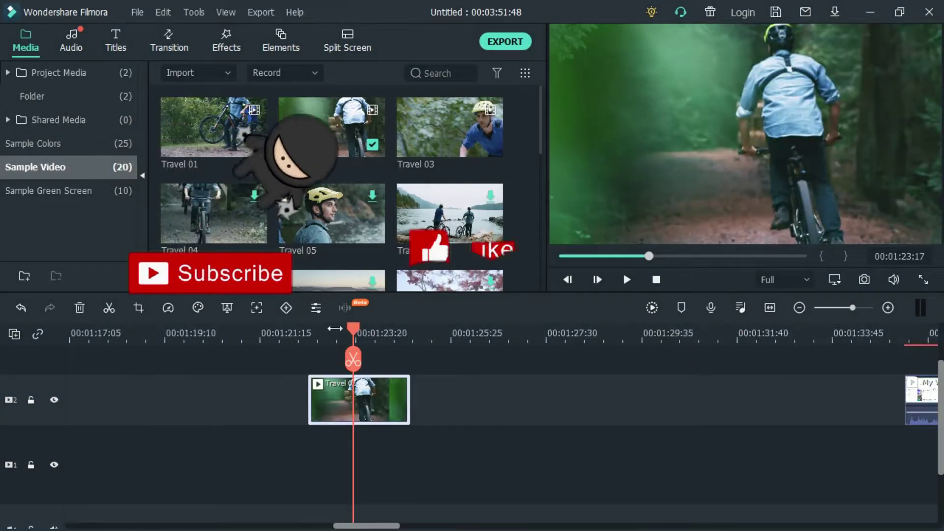
pyautogui.moveTo(350, 329); pyautogui.dragTo(296, 326)
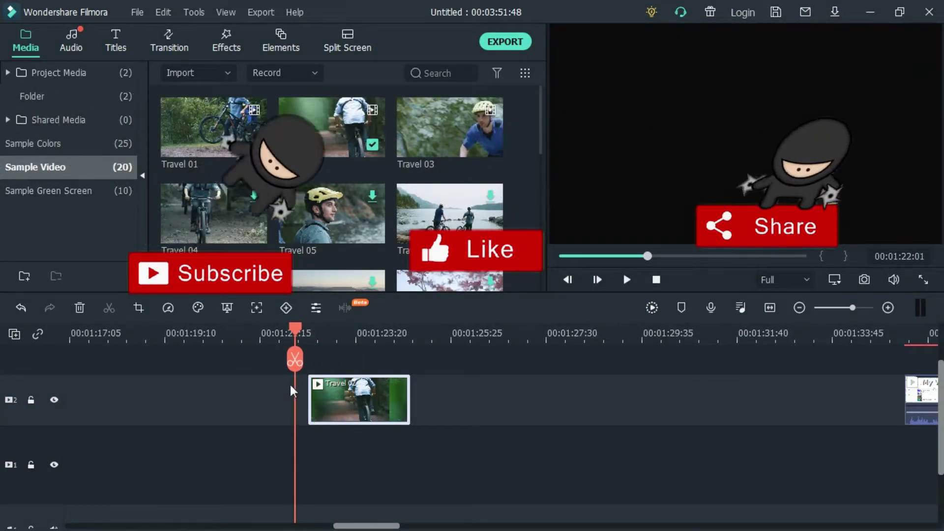
pyautogui.click(168, 308)
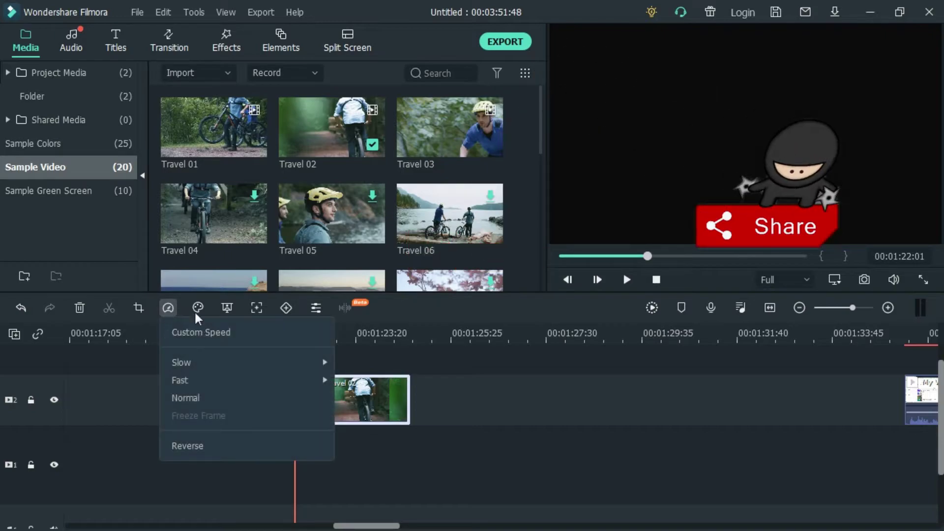
pyautogui.click(211, 333)
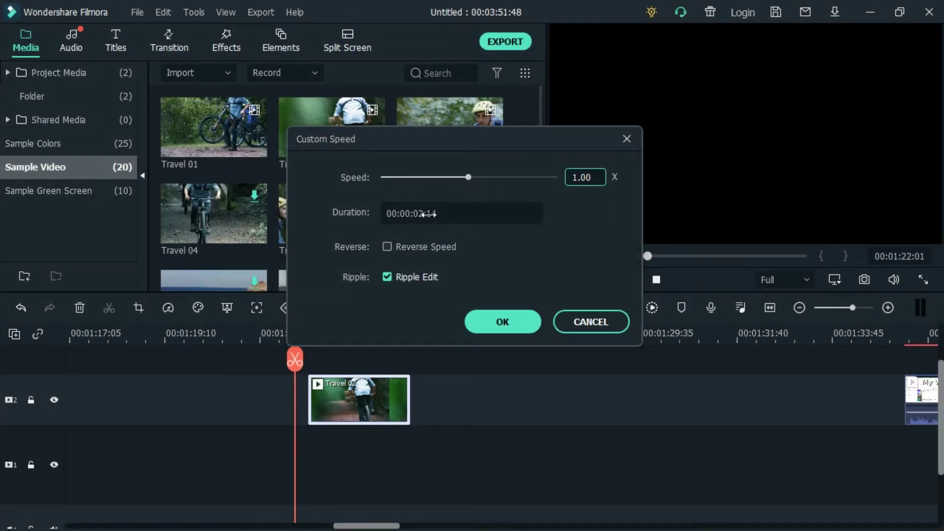
pyautogui.moveTo(468, 178); pyautogui.dragTo(470, 177)
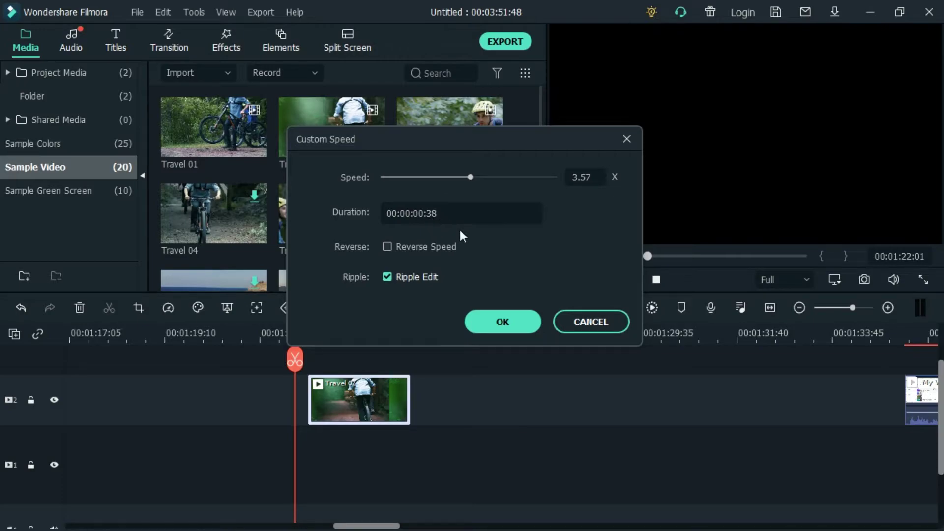
pyautogui.click(501, 321)
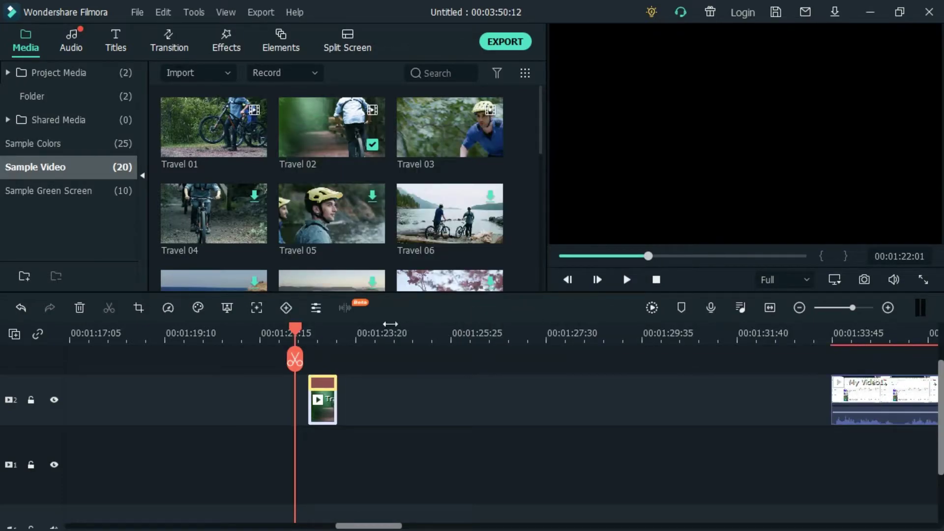
# Step: Play the sped-up Travel 02 clip from just before its start at 00:01:22:01 to check its pace
pyautogui.press('space')
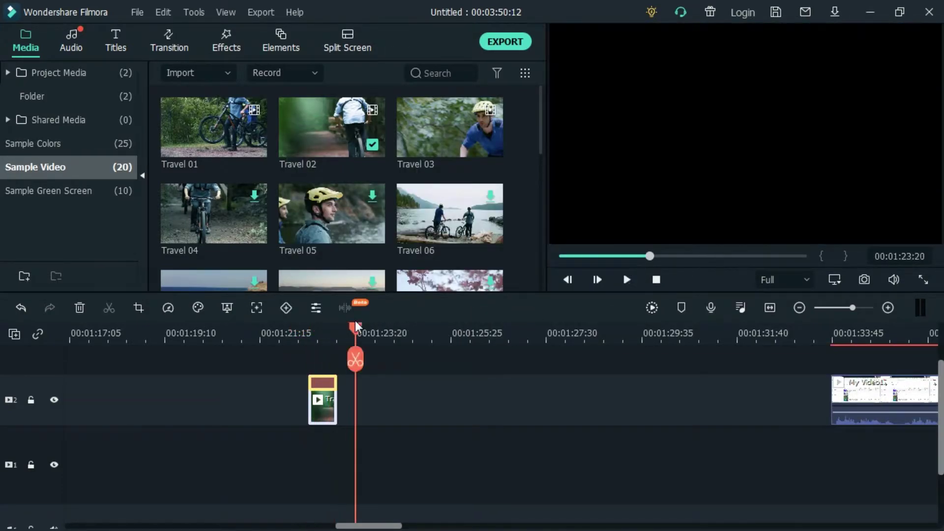
pyautogui.click(292, 333)
pyautogui.press('space')
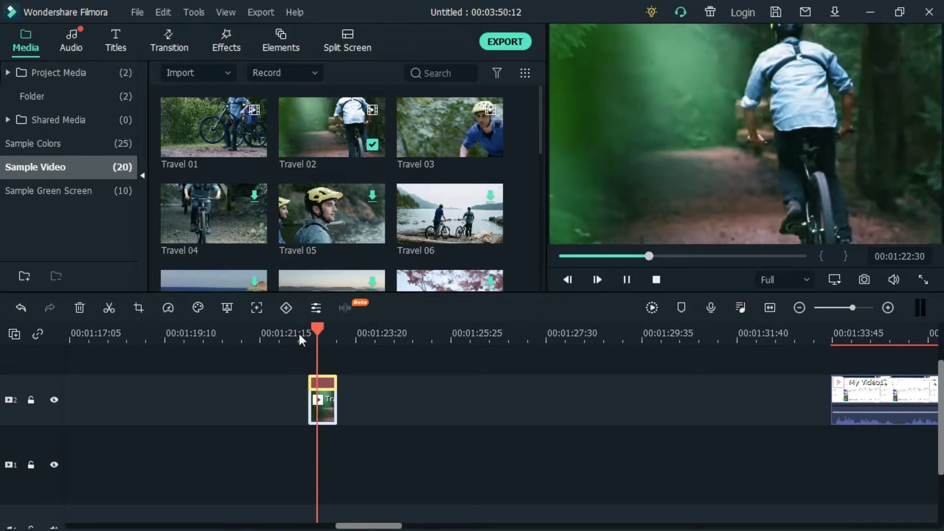
pyautogui.rightClick(326, 409)
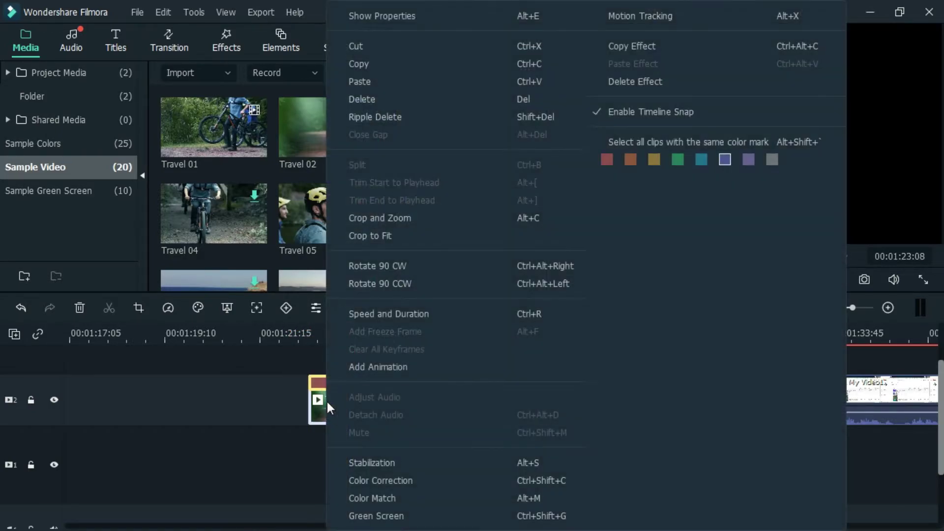
pyautogui.click(293, 379)
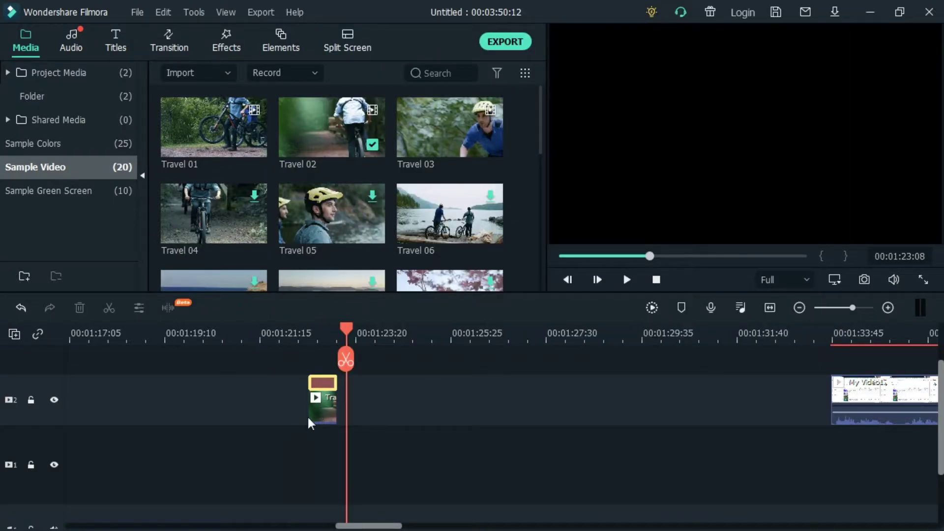
pyautogui.rightClick(326, 384)
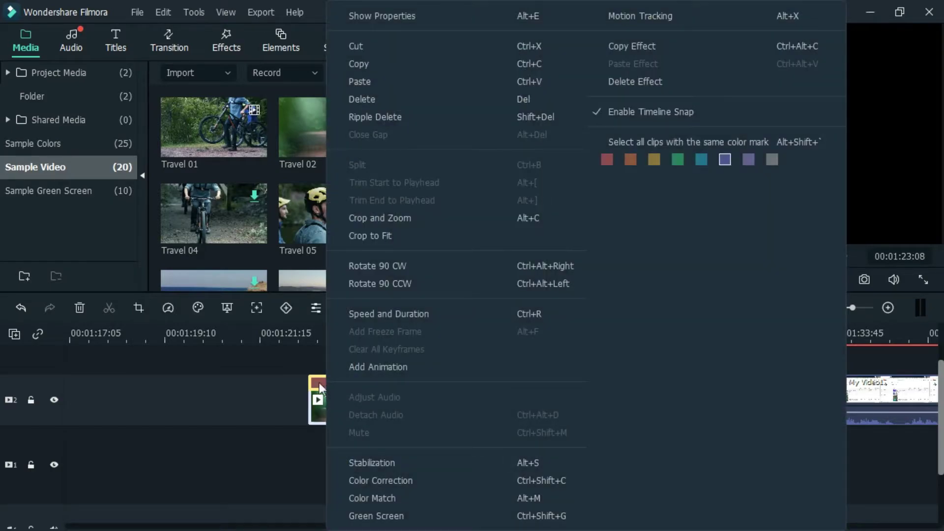
pyautogui.click(313, 384)
pyautogui.doubleClick(324, 388)
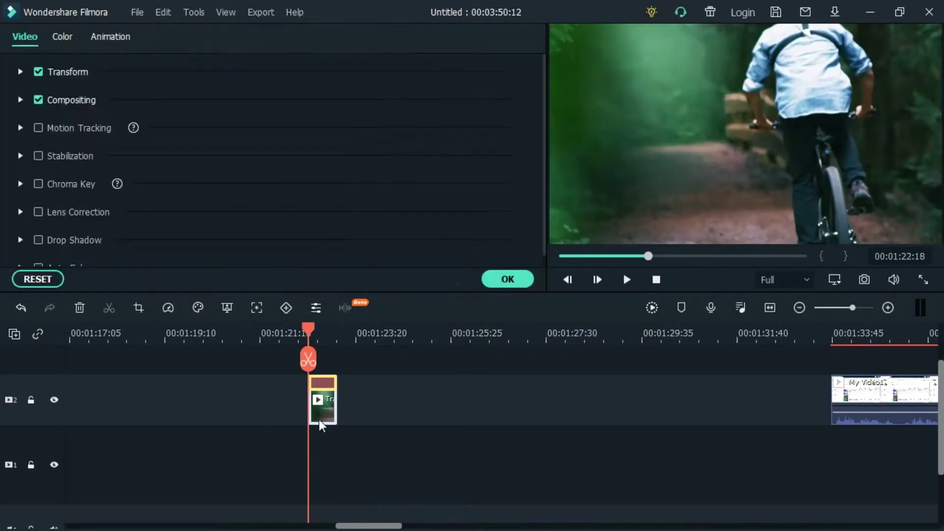
pyautogui.press('Return')
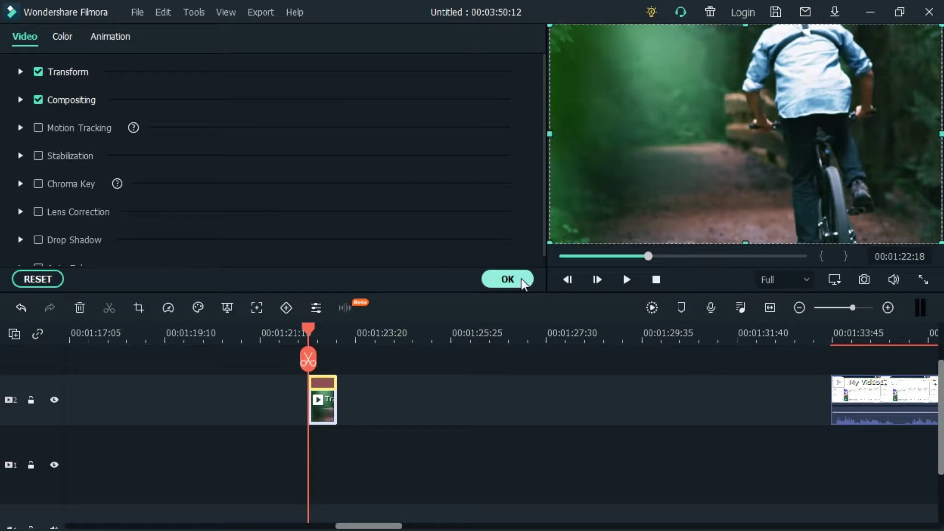
pyautogui.click(331, 385)
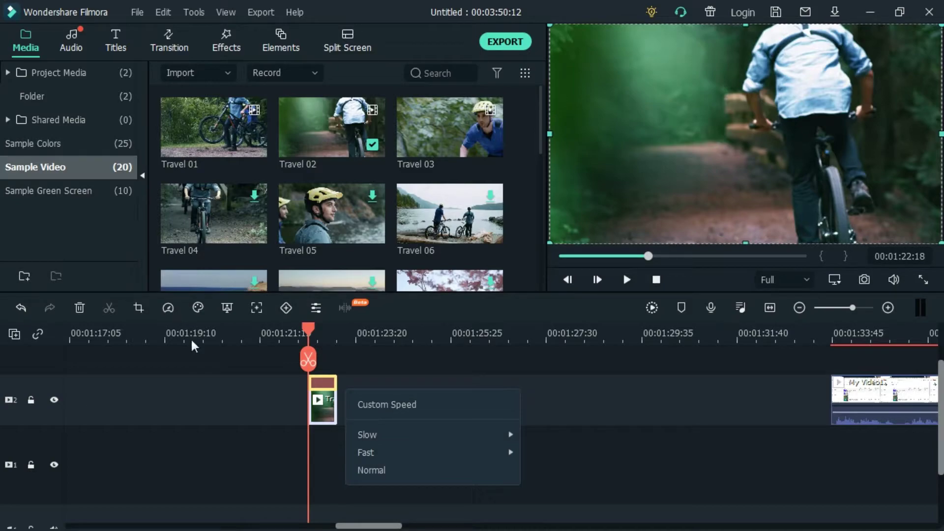
pyautogui.rightClick(327, 403)
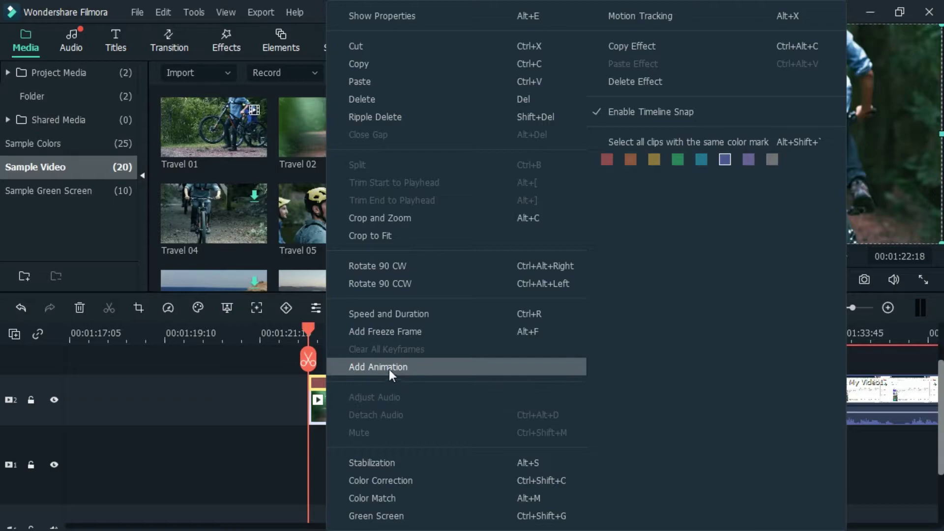
pyautogui.click(272, 407)
pyautogui.click(329, 412)
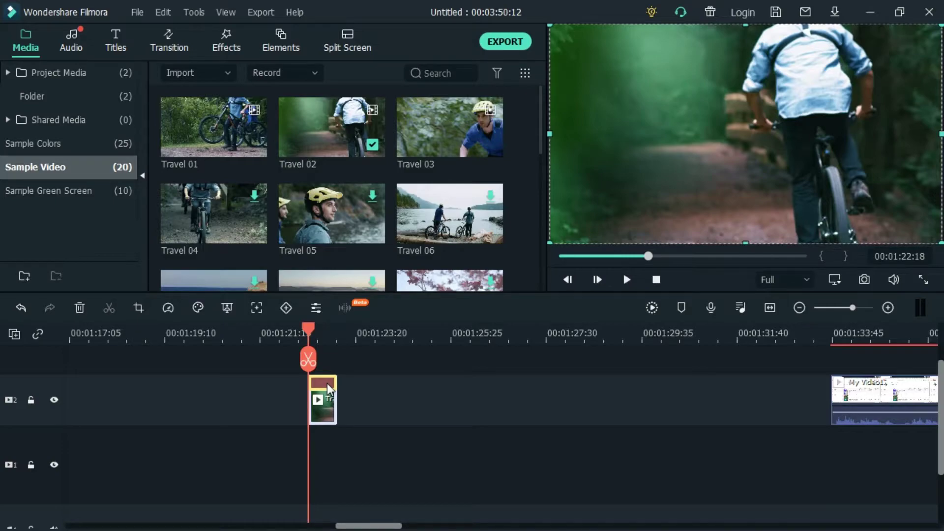
# Step: Set the Travel 02 clip's custom speed to 1X and play part of it to check the pace
pyautogui.rightClick(322, 388)
pyautogui.click(396, 402)
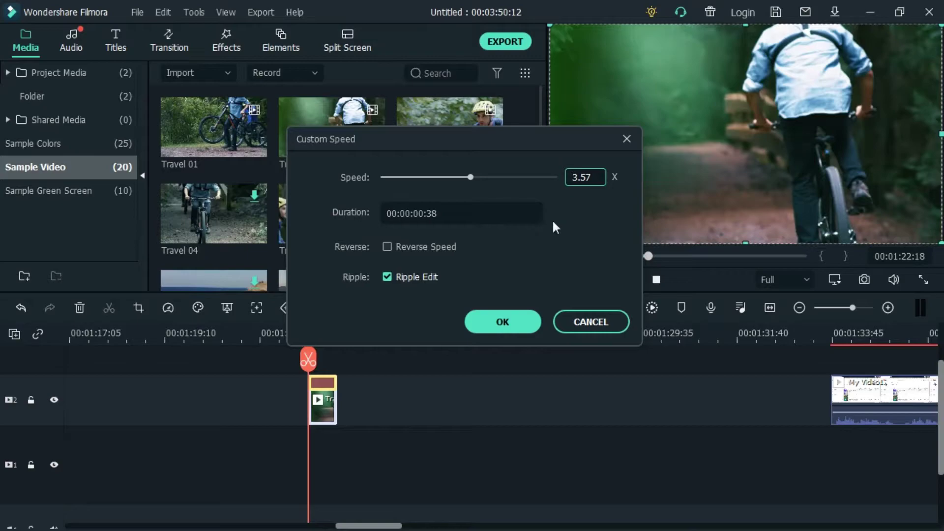
pyautogui.moveTo(592, 177); pyautogui.dragTo(582, 177)
pyautogui.write('1')
pyautogui.click(504, 323)
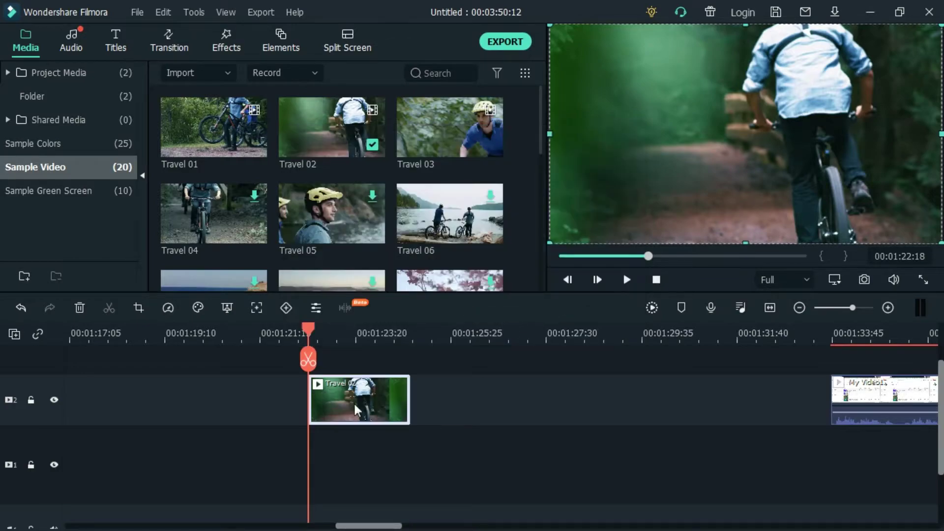
pyautogui.press('space')
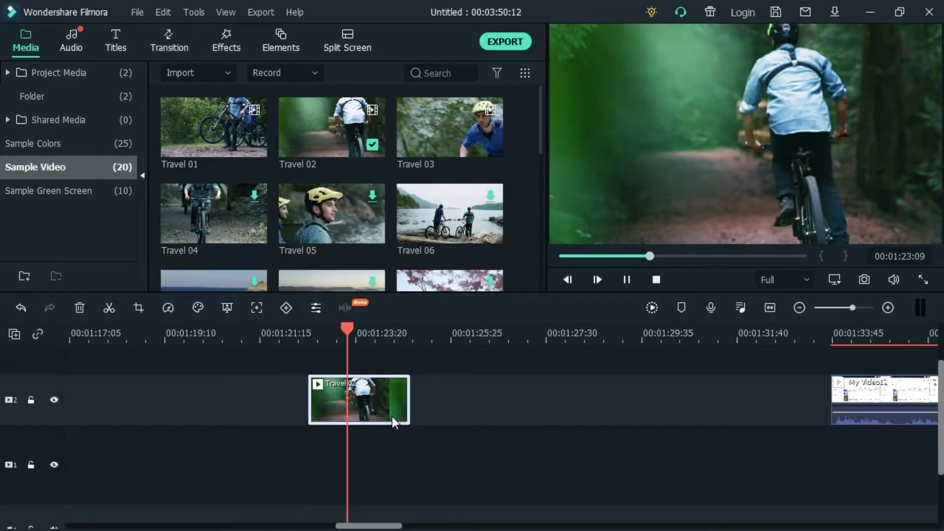
pyautogui.press('space')
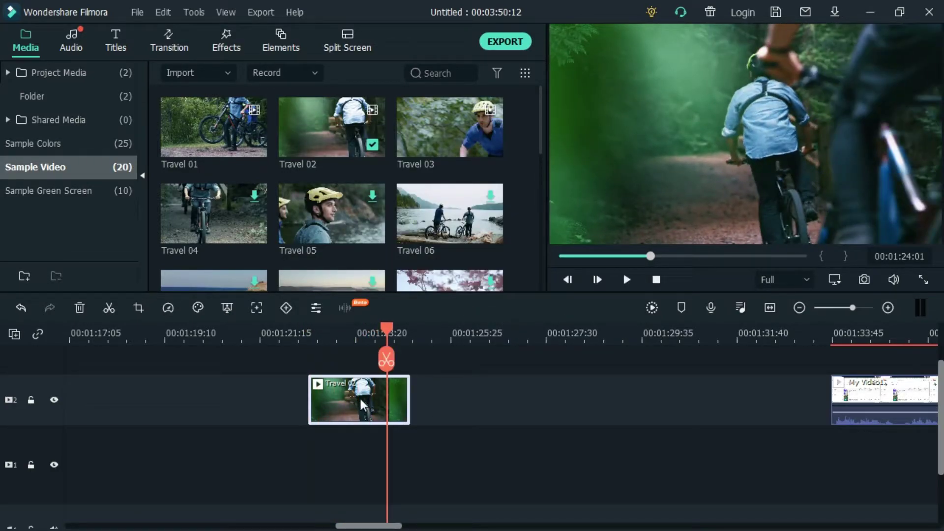
pyautogui.click(169, 307)
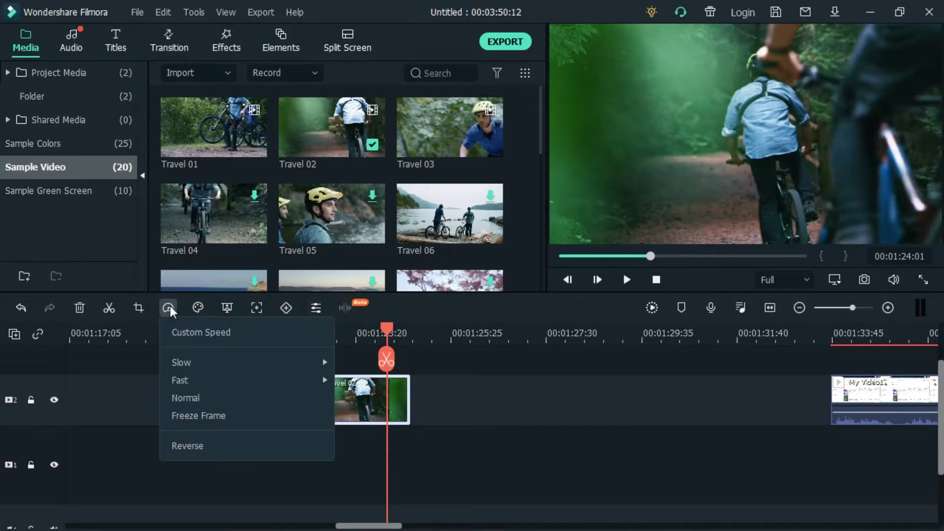
pyautogui.click(203, 331)
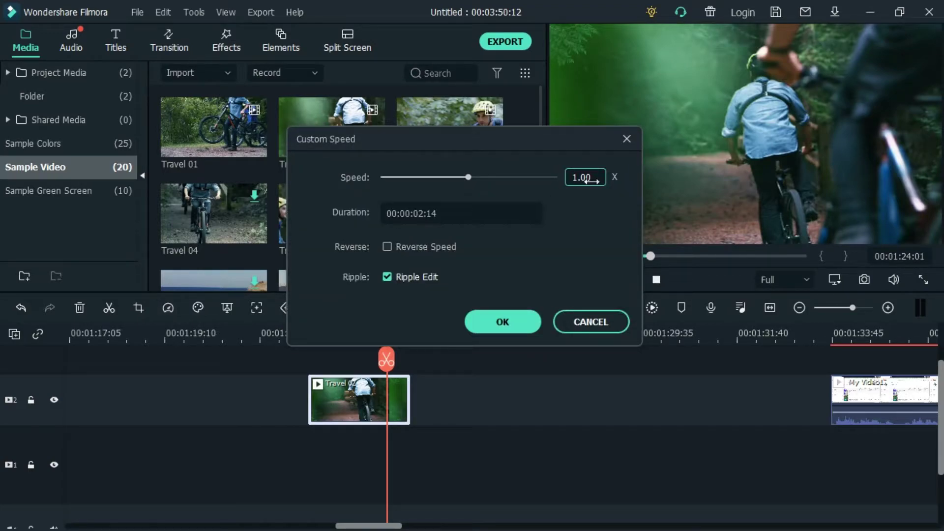
pyautogui.click(591, 321)
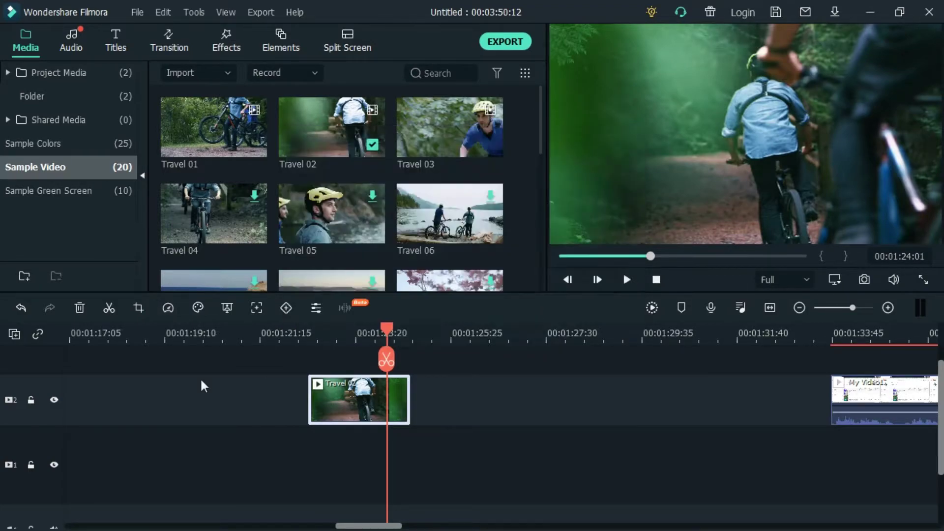
# Step: Apply the Slow 0.5x speed preset to the Travel 02 clip and play part of it
pyautogui.click(169, 308)
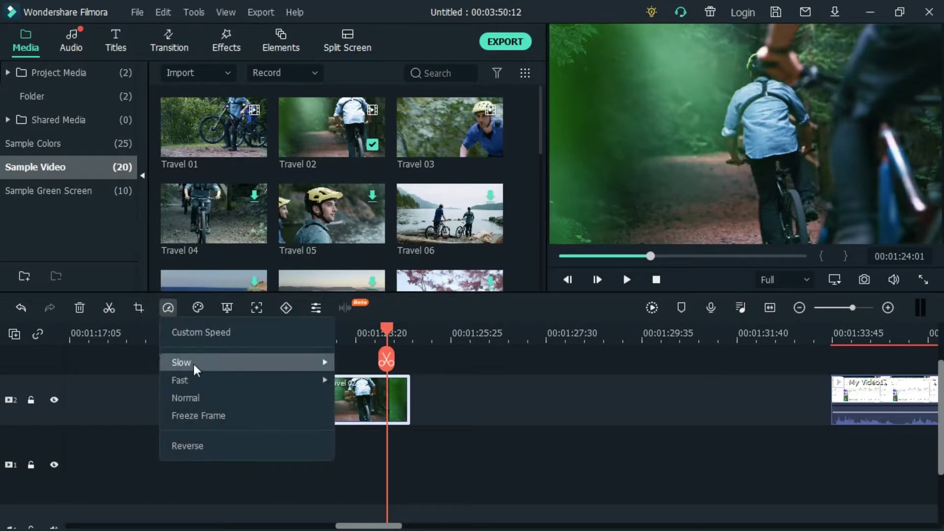
pyautogui.moveTo(220, 365)
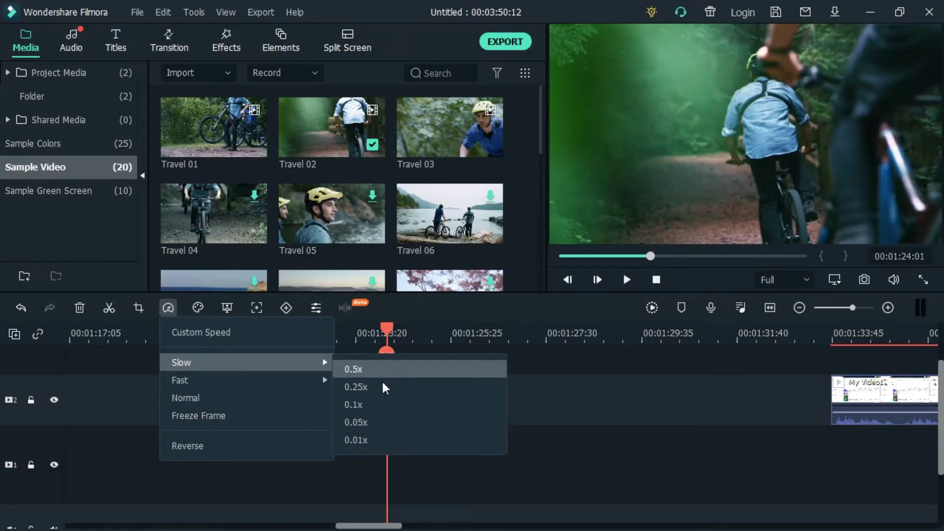
pyautogui.moveTo(214, 382)
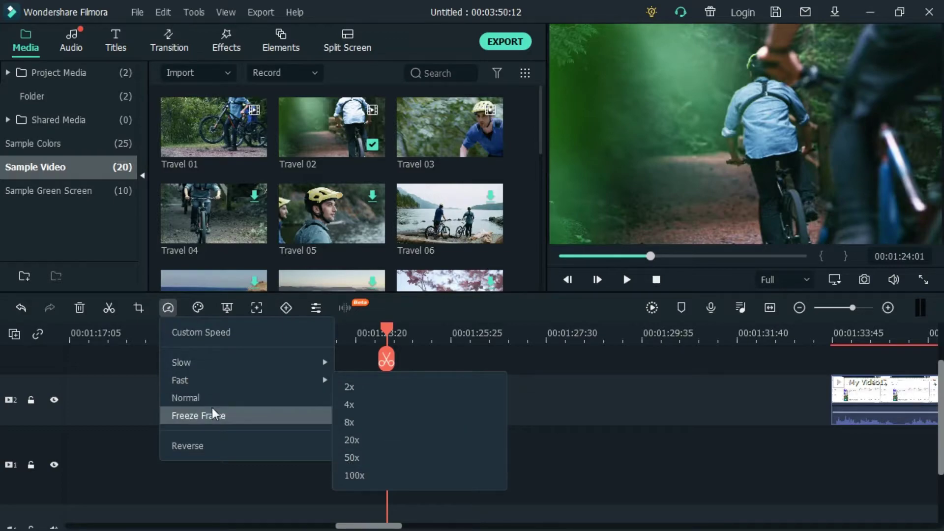
pyautogui.moveTo(254, 364)
pyautogui.click(355, 370)
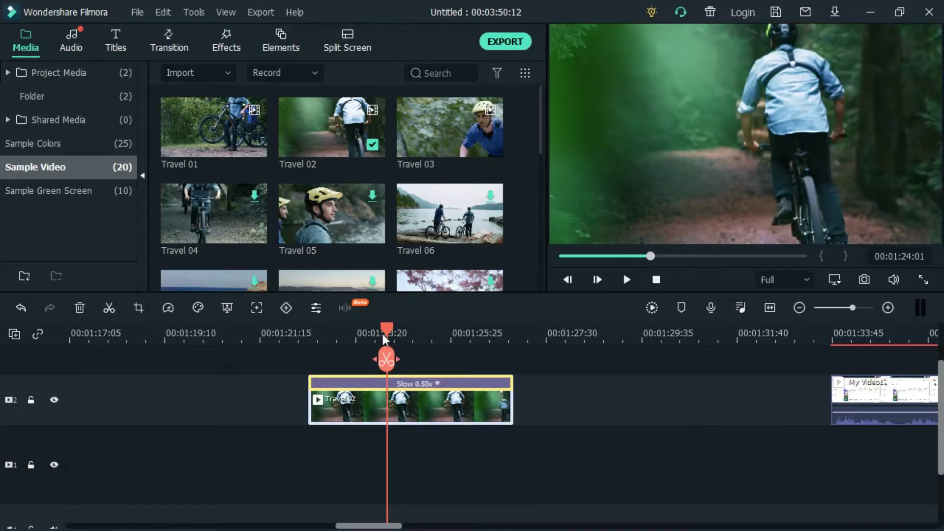
pyautogui.click(300, 332)
pyautogui.press('space')
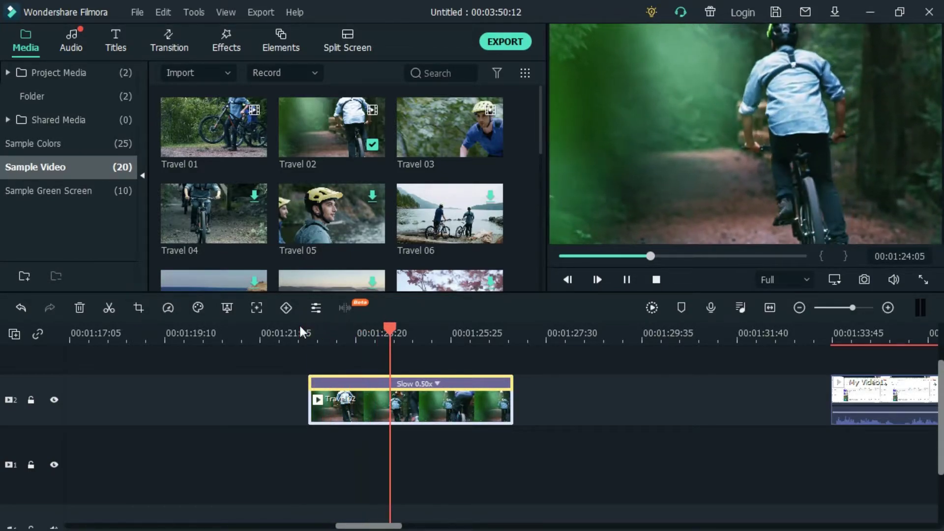
pyautogui.press('space')
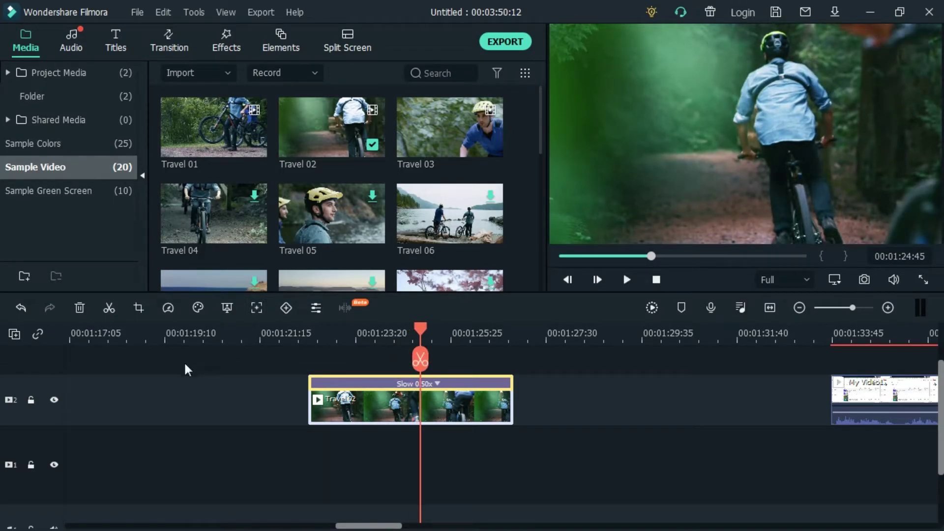
# Step: Reset the Travel 02 clip to normal speed and play it from near its start to 00:01:23:21
pyautogui.click(168, 308)
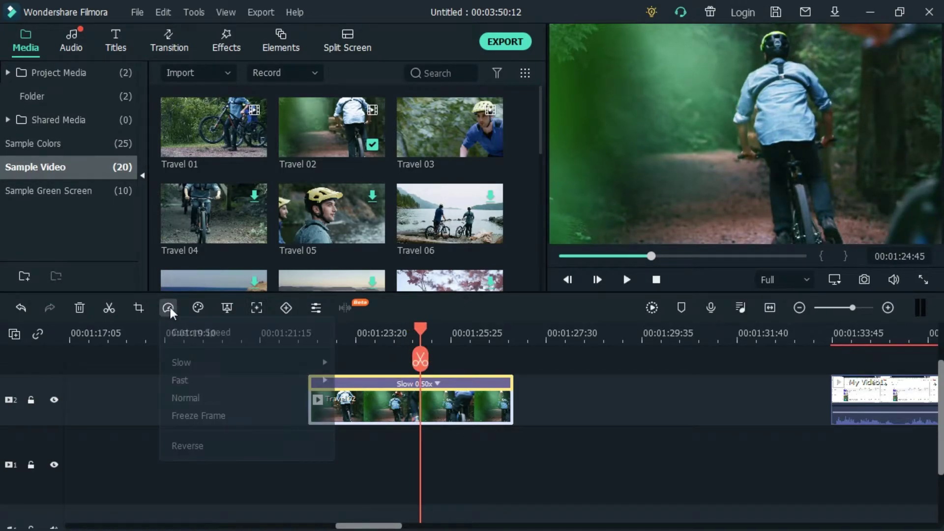
pyautogui.click(199, 400)
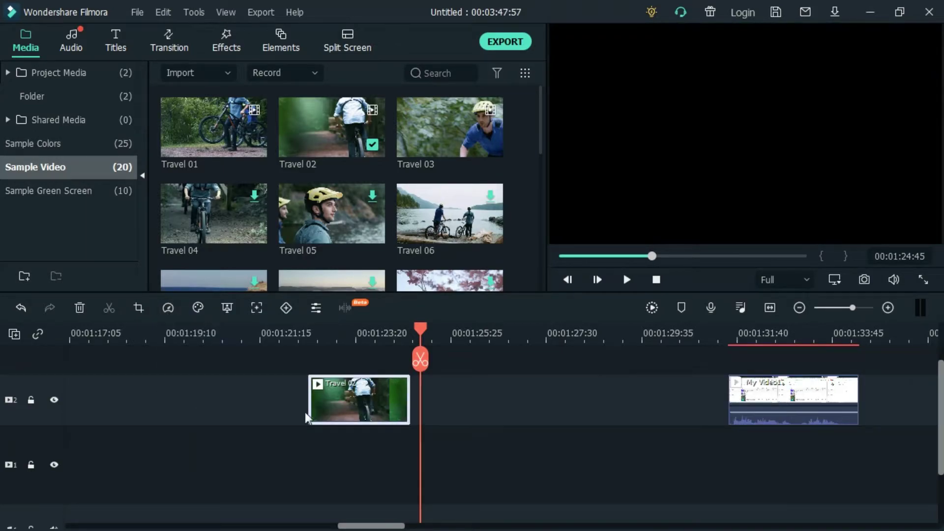
pyautogui.moveTo(420, 329); pyautogui.dragTo(327, 329)
pyautogui.press('space')
pyautogui.press('space')
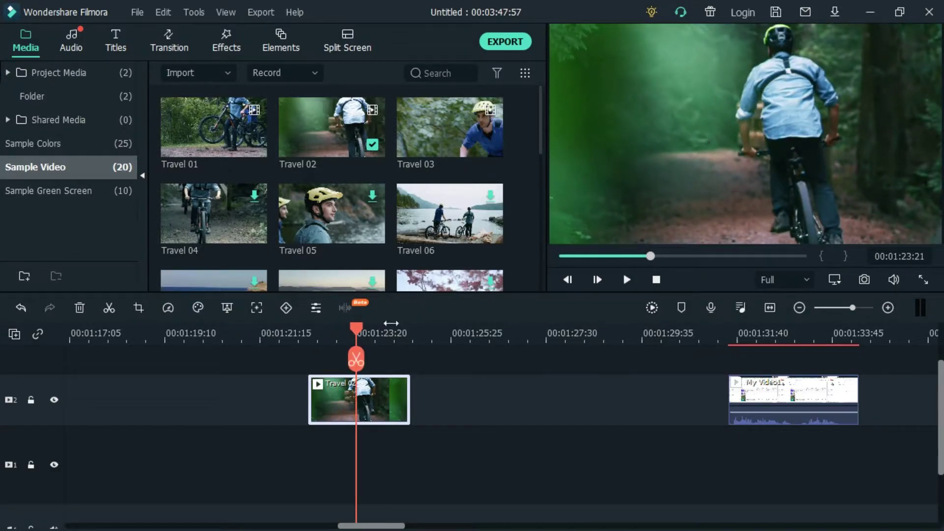
# Step: Add a freeze frame to the Travel 02 clip at 00:01:23:21 and play the clip from its start
pyautogui.click(168, 308)
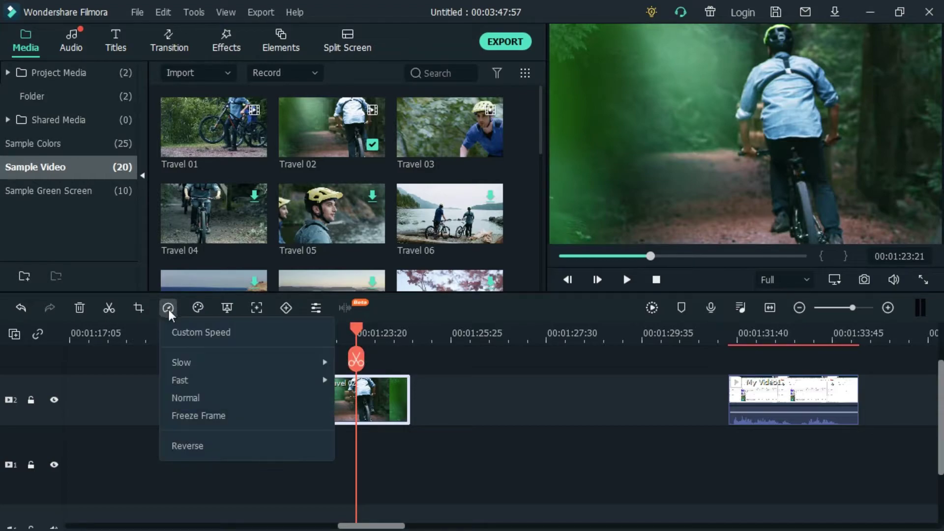
pyautogui.click(192, 417)
pyautogui.moveTo(361, 336); pyautogui.dragTo(306, 335)
pyautogui.press('space')
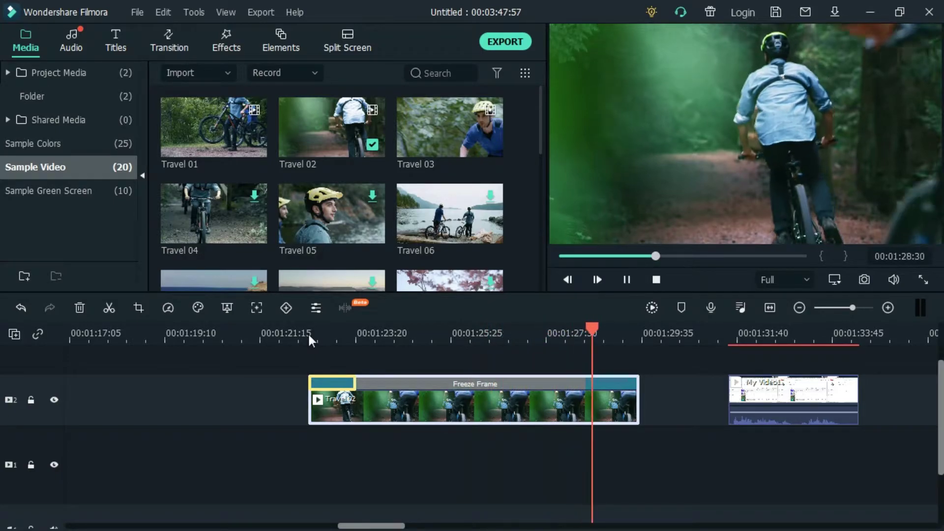
# Step: Shorten the section before the freeze frame to about half, extend the freeze frame to nearly twice its length, and play the result
pyautogui.click(317, 379)
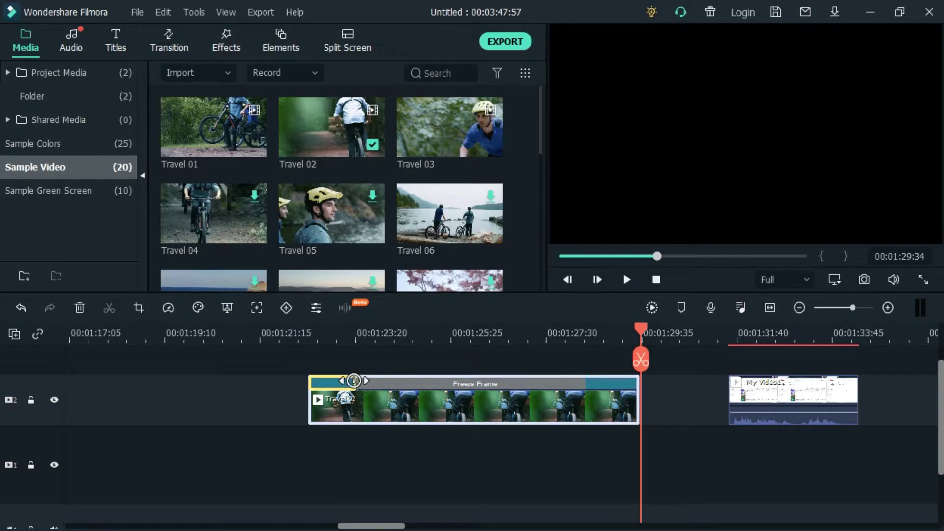
pyautogui.moveTo(350, 381); pyautogui.dragTo(327, 382)
pyautogui.moveTo(516, 381); pyautogui.dragTo(745, 381)
pyautogui.moveTo(584, 327); pyautogui.dragTo(337, 334)
pyautogui.press('space')
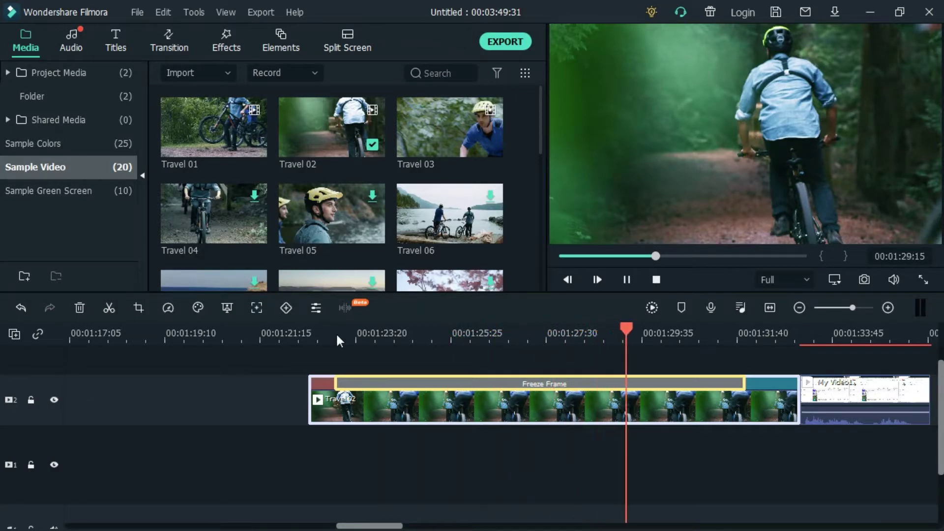
pyautogui.press('space')
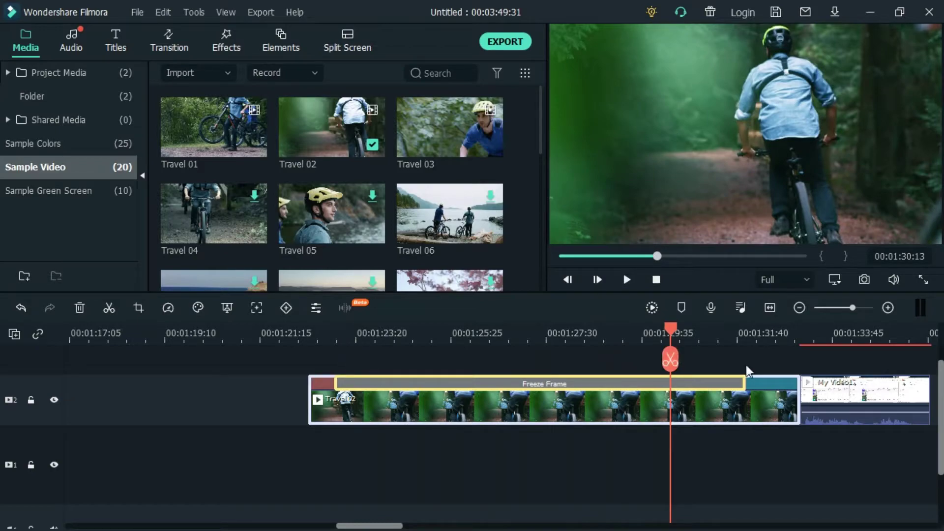
# Step: Shorten the Travel 02 freeze frame to a brief hold and play the clip from its start
pyautogui.moveTo(744, 384); pyautogui.dragTo(340, 384)
pyautogui.moveTo(424, 332); pyautogui.dragTo(314, 322)
pyautogui.press('space')
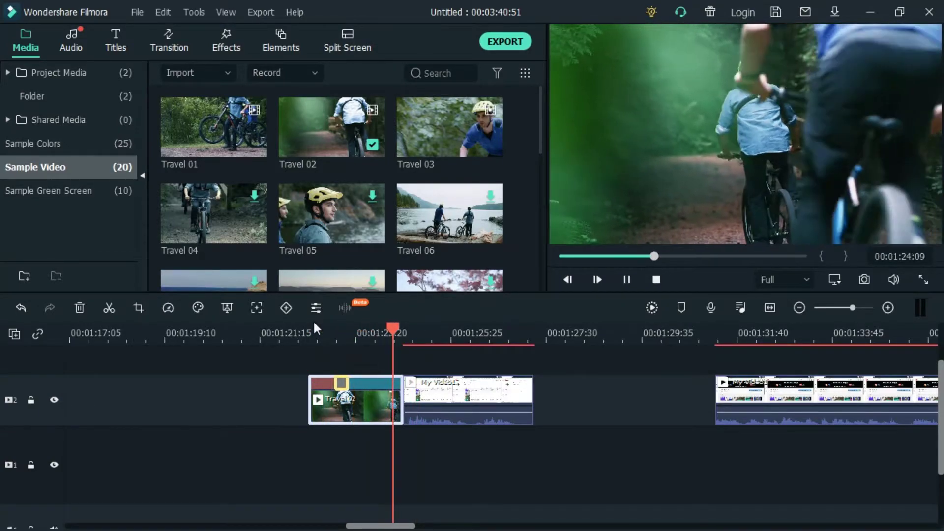
pyautogui.press('space')
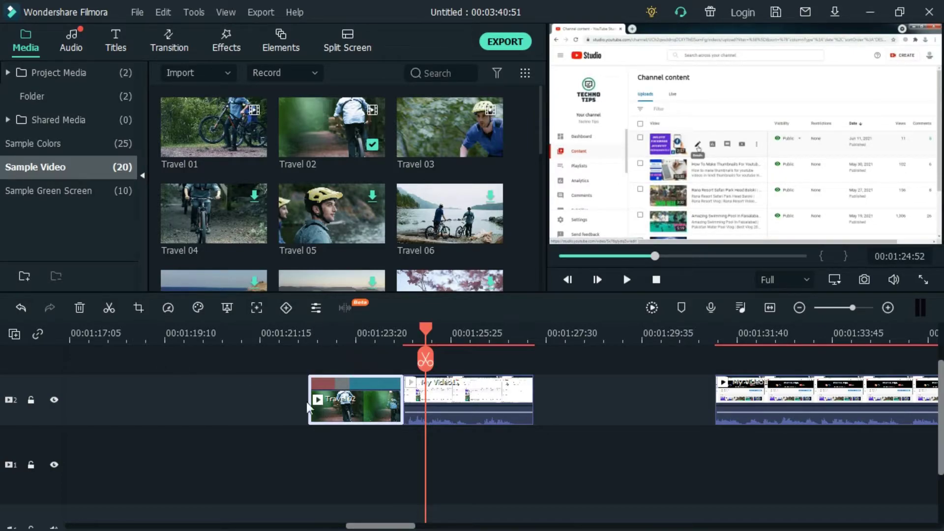
# Step: Reset the Travel 02 clip to normal speed and move the short My Video1 piece next to the long one
pyautogui.click(168, 308)
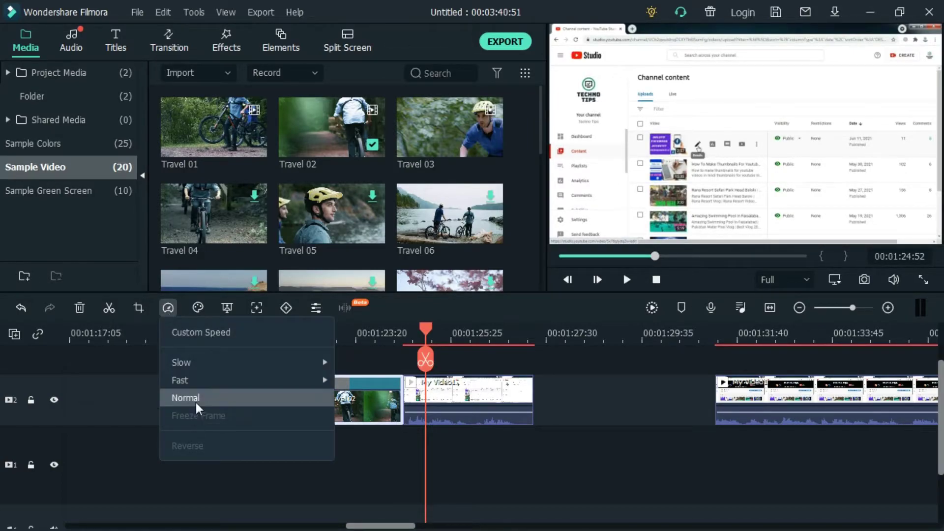
pyautogui.click(195, 400)
pyautogui.moveTo(487, 394); pyautogui.dragTo(668, 393)
# Step: Open advanced color correction for the Travel 02 clip
pyautogui.click(318, 392)
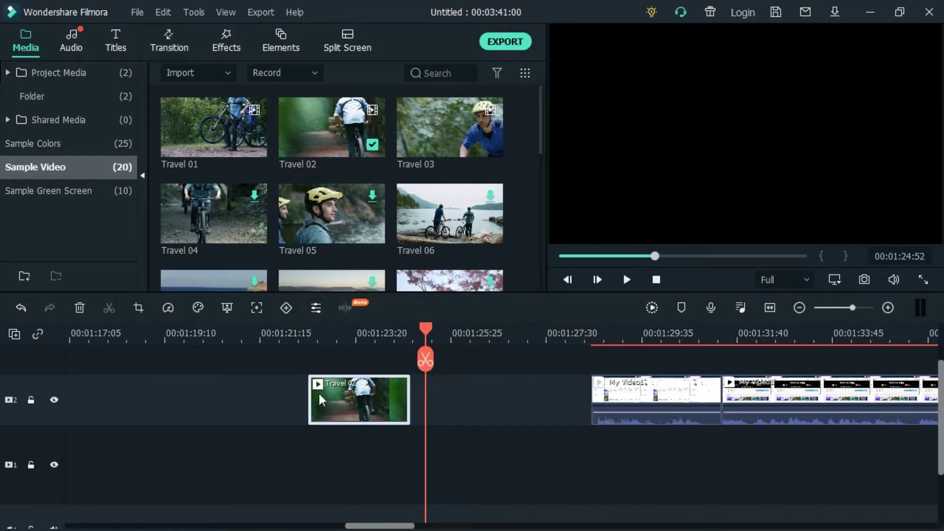
pyautogui.click(196, 308)
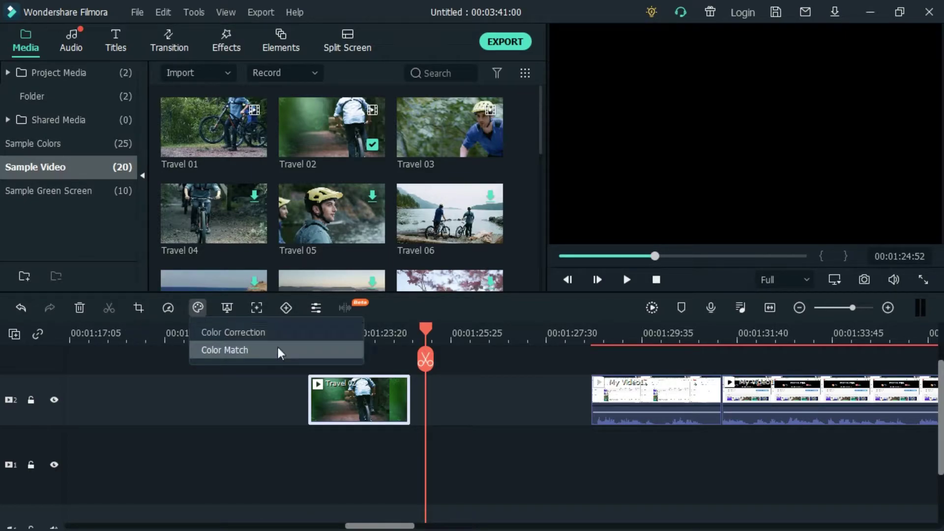
pyautogui.click(252, 334)
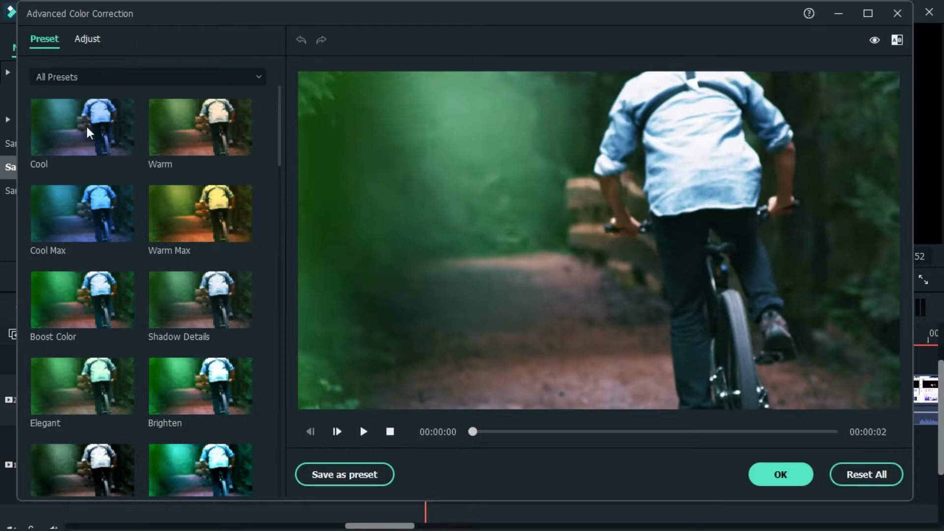
# Step: Try the Warm, Cool Max, Boost Color and Lomo color presets on the Travel 02 clip
pyautogui.click(183, 143)
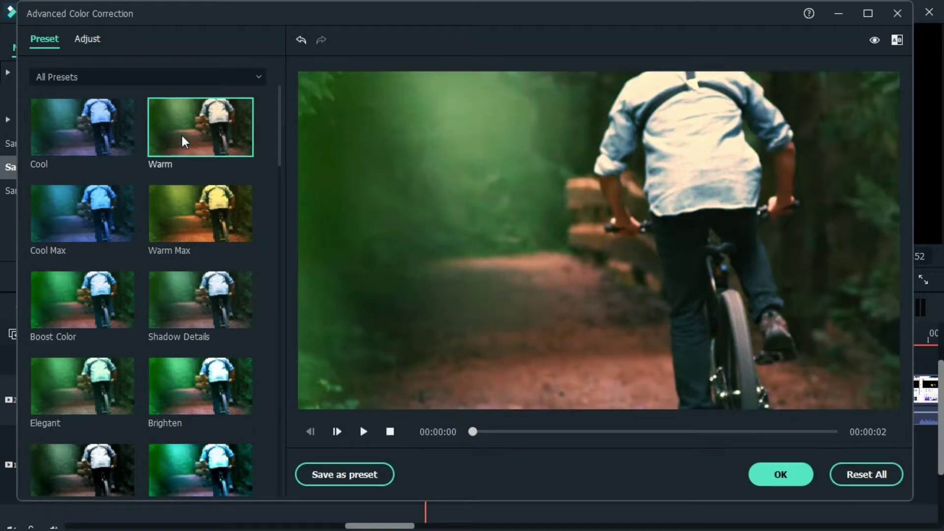
pyautogui.click(94, 236)
pyautogui.click(96, 309)
pyautogui.click(184, 365)
pyautogui.click(123, 380)
pyautogui.scroll(-10, 123, 380)
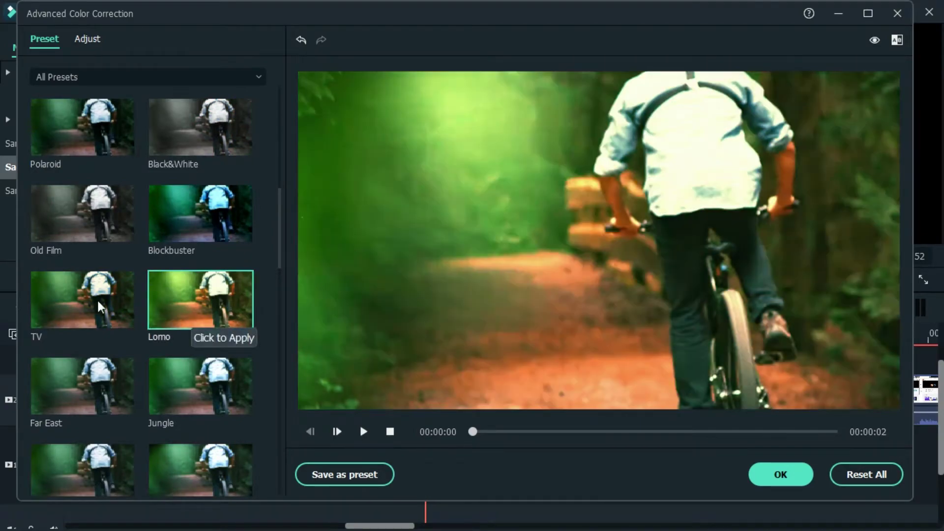
# Step: Try the TV, Lomo and Vignette 2 presets in turn, and reset all corrections
pyautogui.click(99, 326)
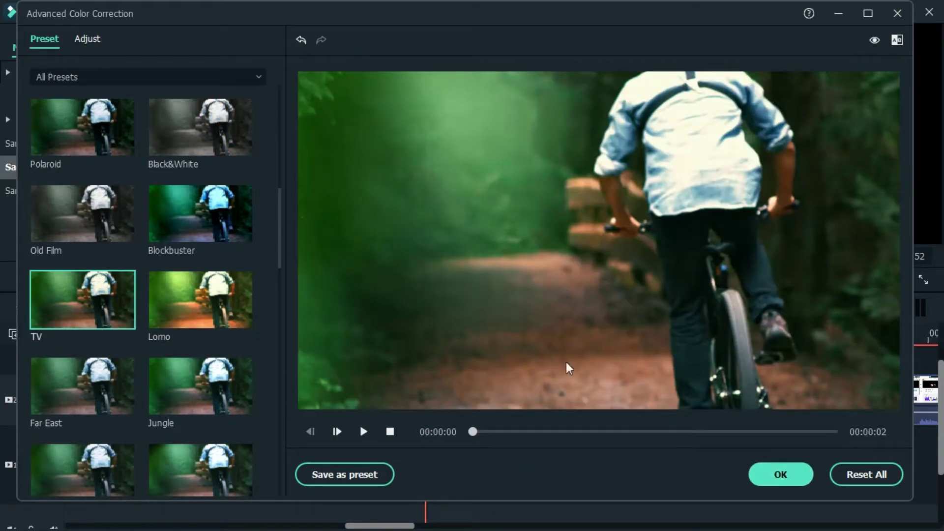
pyautogui.click(215, 289)
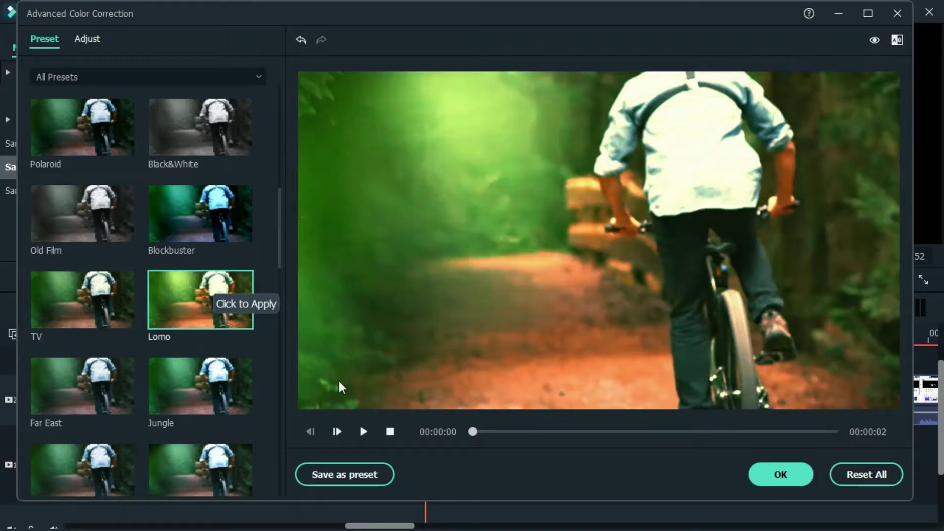
pyautogui.click(196, 410)
pyautogui.click(202, 448)
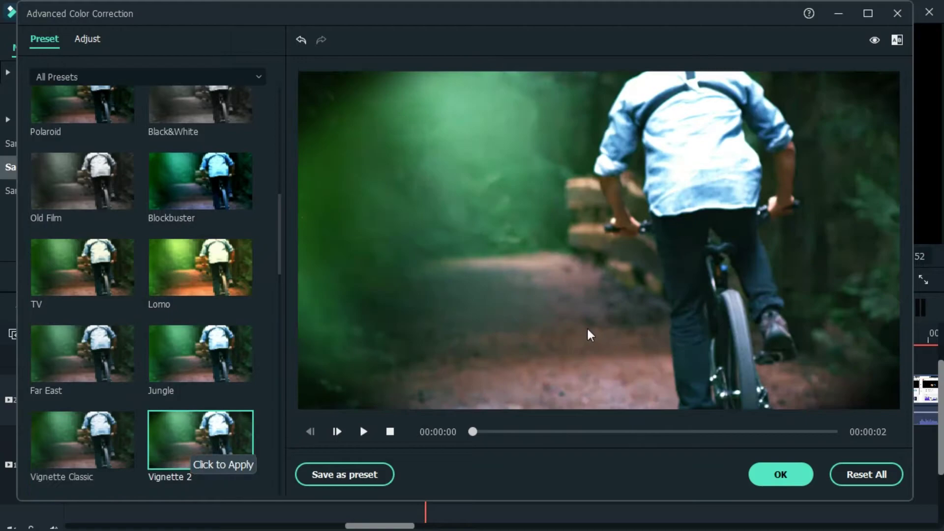
pyautogui.click(867, 479)
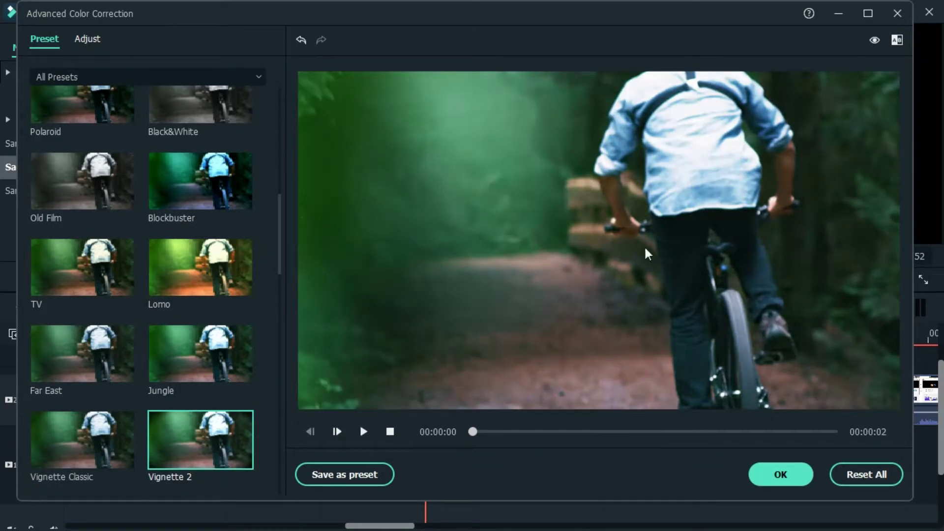
# Step: Apply the Cool Film preset to the clip and reset all corrections
pyautogui.scroll(-6, 186, 215)
pyautogui.click(204, 433)
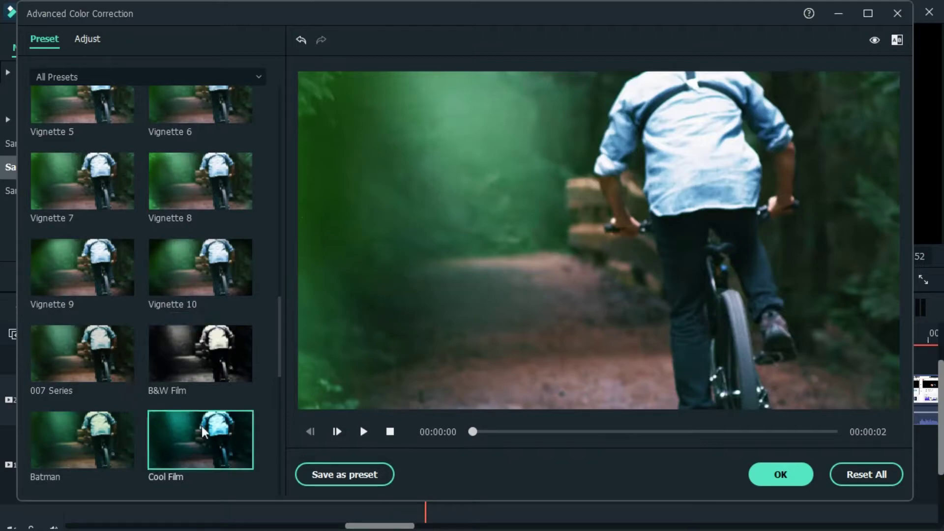
pyautogui.click(878, 484)
pyautogui.scroll(10, 155, 274)
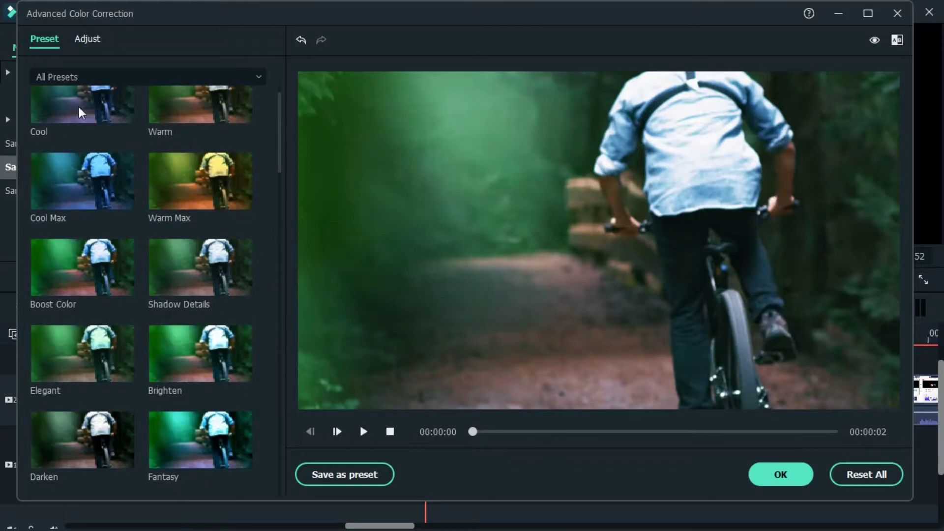
# Step: Try a color enhancement threshold of 55 and value of 64, and reset the color enhancement
pyautogui.click(89, 41)
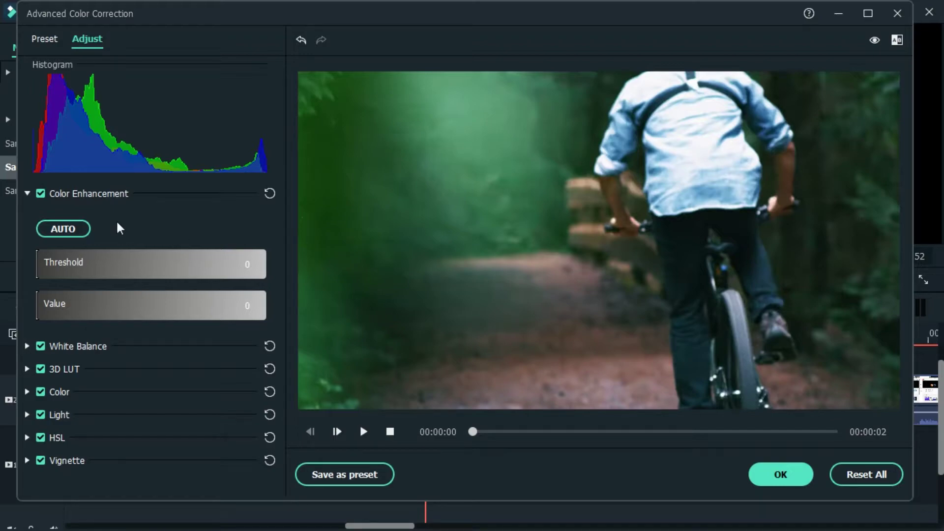
pyautogui.moveTo(99, 256); pyautogui.dragTo(162, 273)
pyautogui.moveTo(149, 305); pyautogui.dragTo(169, 305)
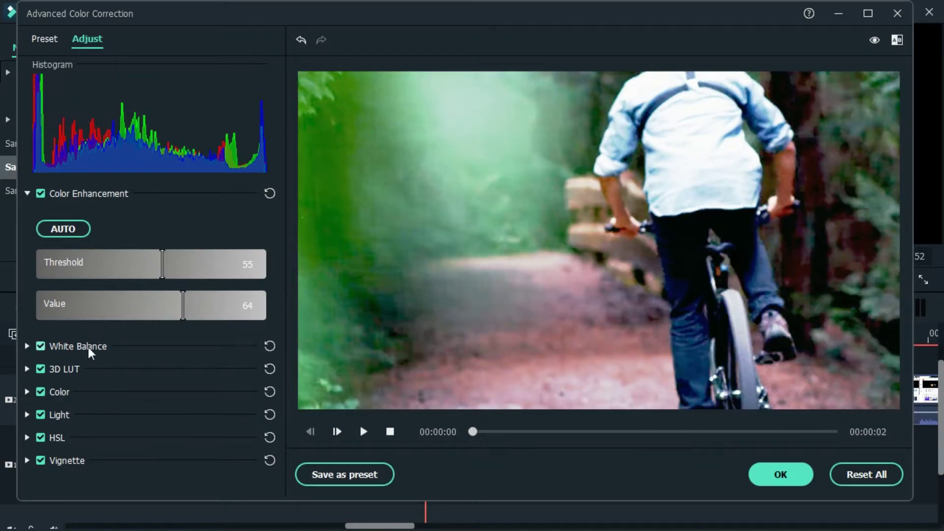
pyautogui.click(272, 194)
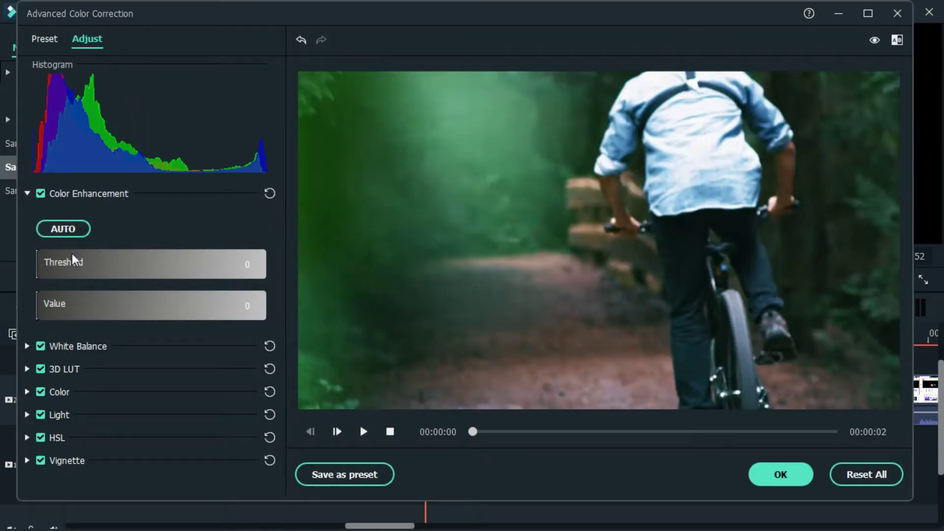
# Step: Try a white balance temperature of 100 and a slight tint shift, and reset the white balance
pyautogui.click(73, 348)
pyautogui.click(28, 345)
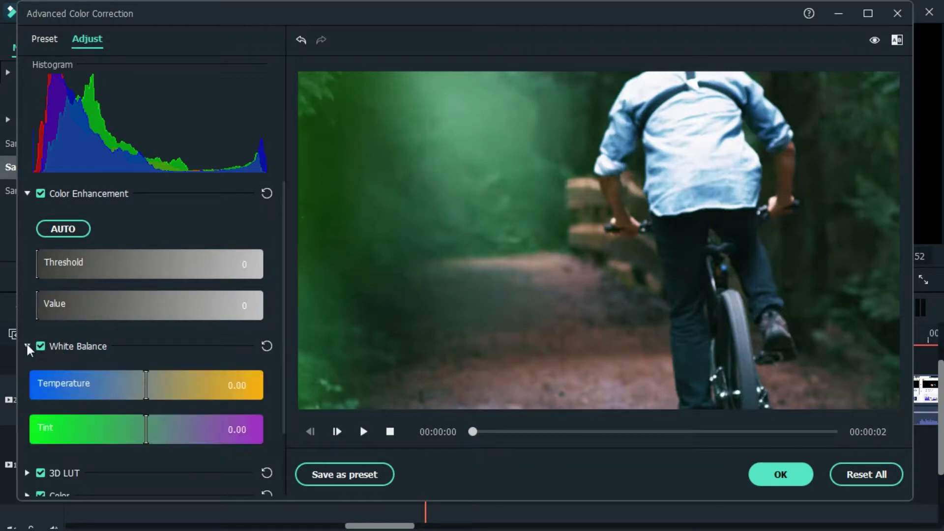
pyautogui.scroll(-2, 132, 377)
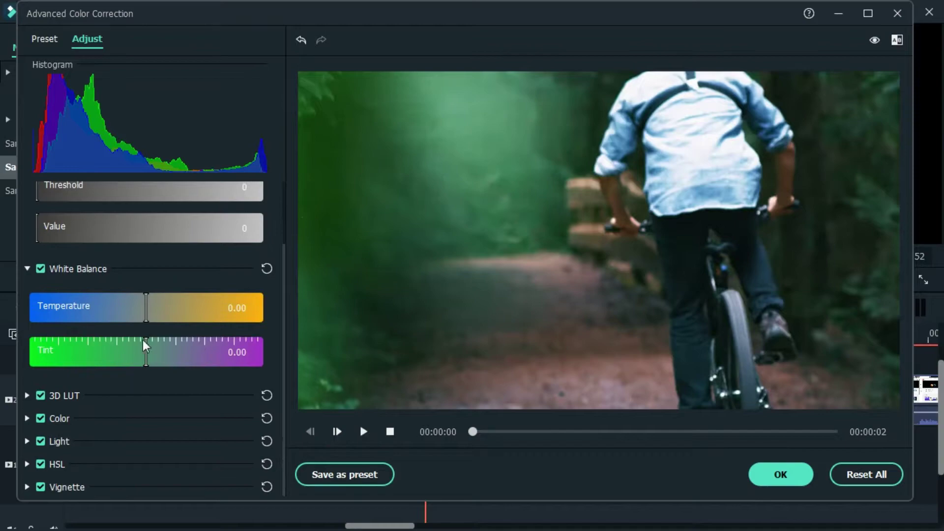
pyautogui.moveTo(146, 314); pyautogui.dragTo(267, 321)
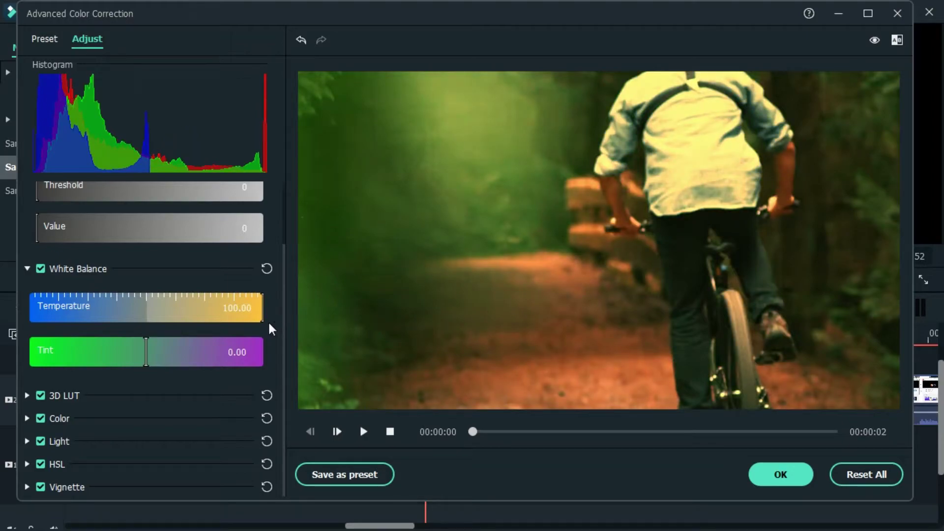
pyautogui.doubleClick(146, 318)
pyautogui.moveTo(145, 359)
pyautogui.mouseDown()
pyautogui.moveTo(24, 353)
pyautogui.moveTo(273, 361)
pyautogui.moveTo(150, 347)
pyautogui.mouseUp()
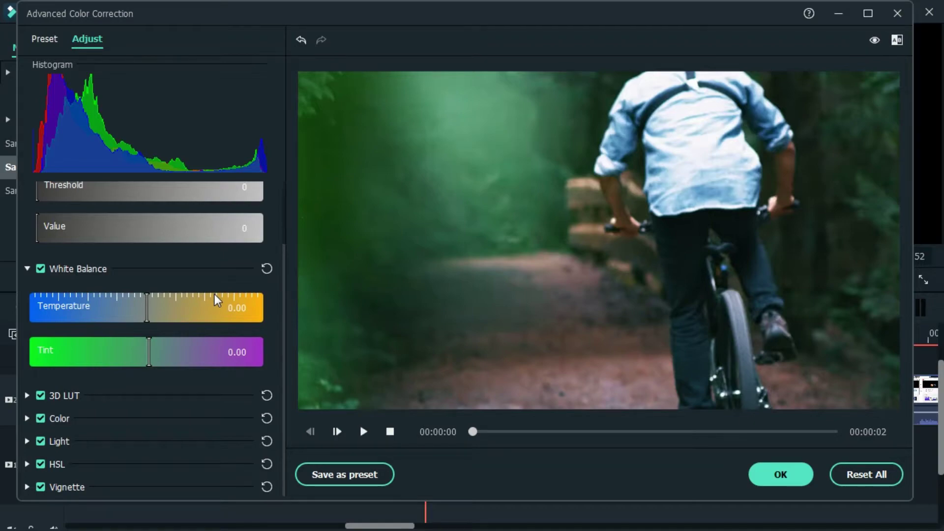
pyautogui.click(269, 266)
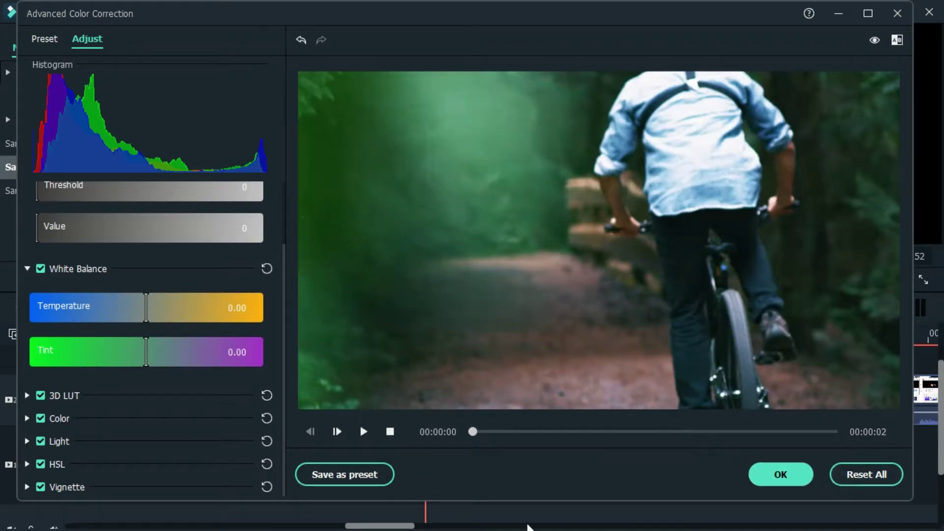
pyautogui.click(27, 269)
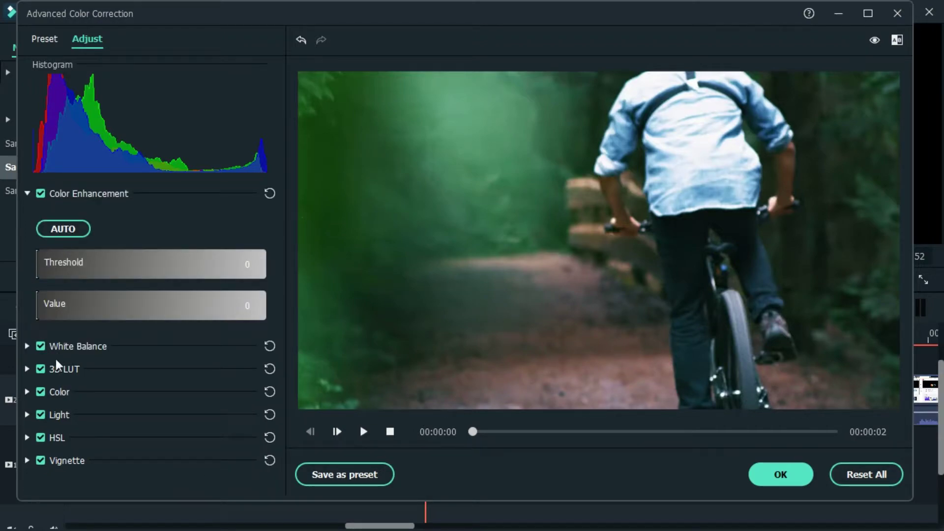
# Step: Apply the Batman 3D LUT to the clip
pyautogui.click(27, 369)
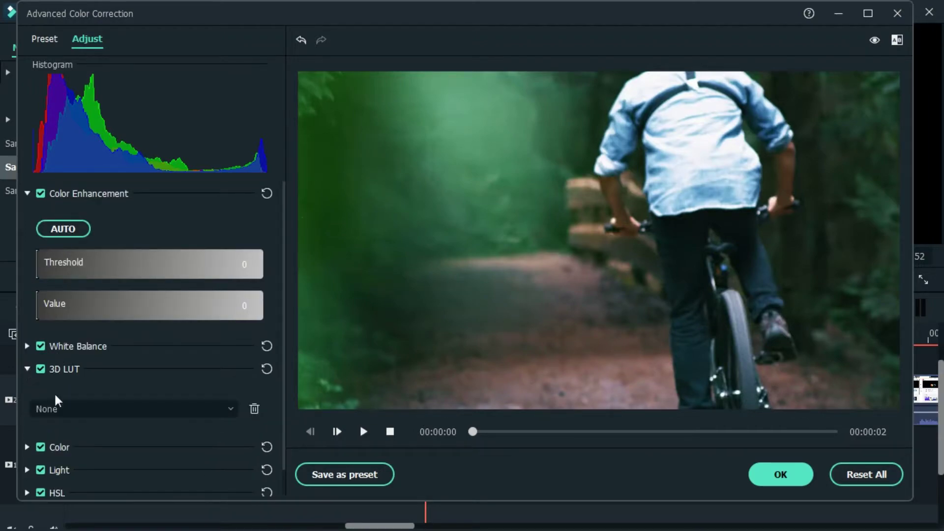
pyautogui.click(128, 411)
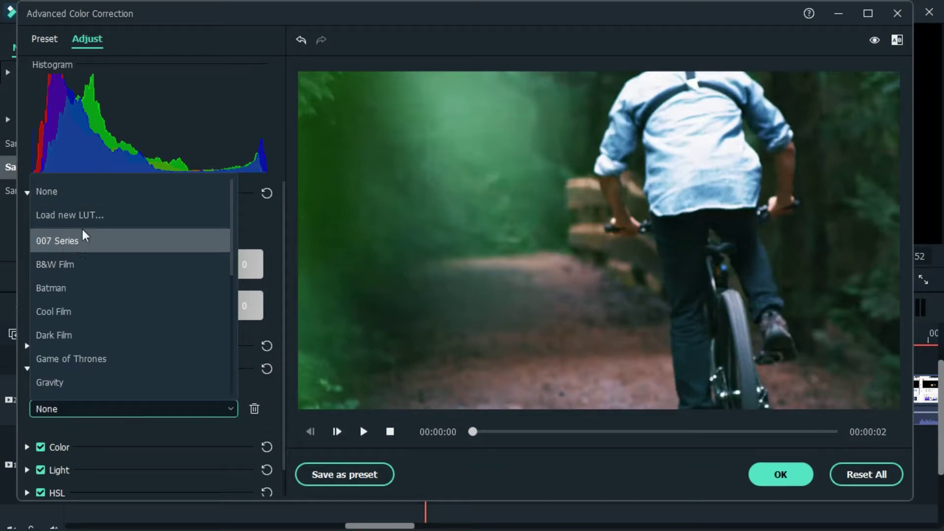
pyautogui.click(79, 288)
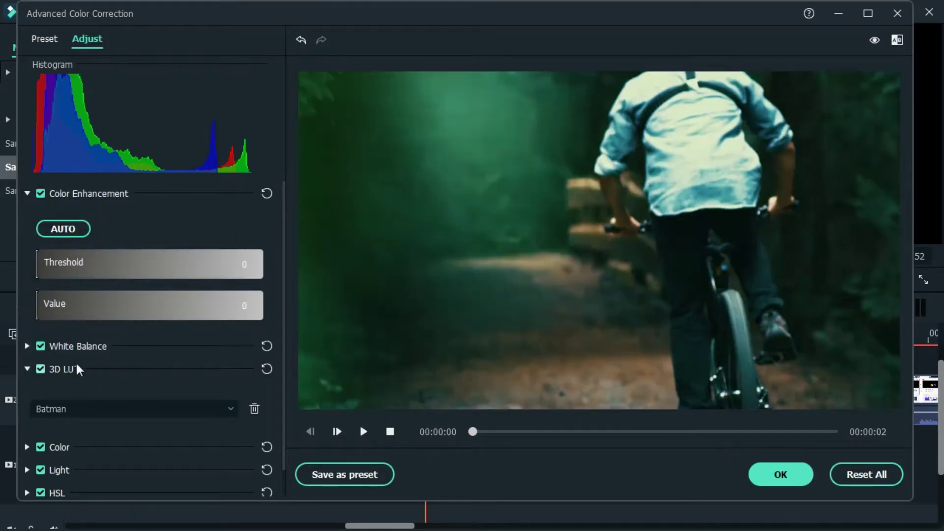
# Step: Set the clip's exposure to -30, brightness to 11 and contrast to -69
pyautogui.scroll(-1, 143, 418)
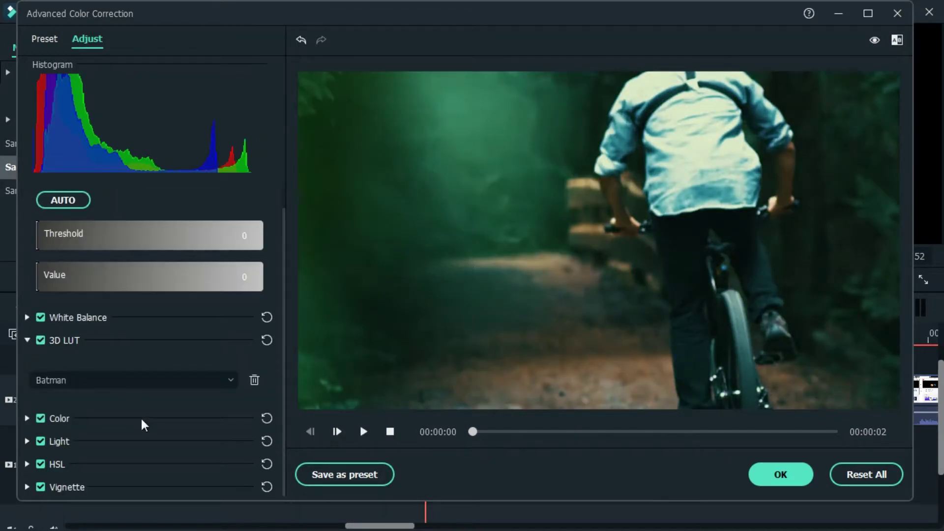
pyautogui.click(27, 419)
pyautogui.scroll(-2, 165, 416)
pyautogui.moveTo(148, 418); pyautogui.dragTo(238, 432)
pyautogui.moveTo(81, 426); pyautogui.dragTo(46, 426)
pyautogui.click(111, 431)
pyautogui.moveTo(146, 455); pyautogui.dragTo(264, 467)
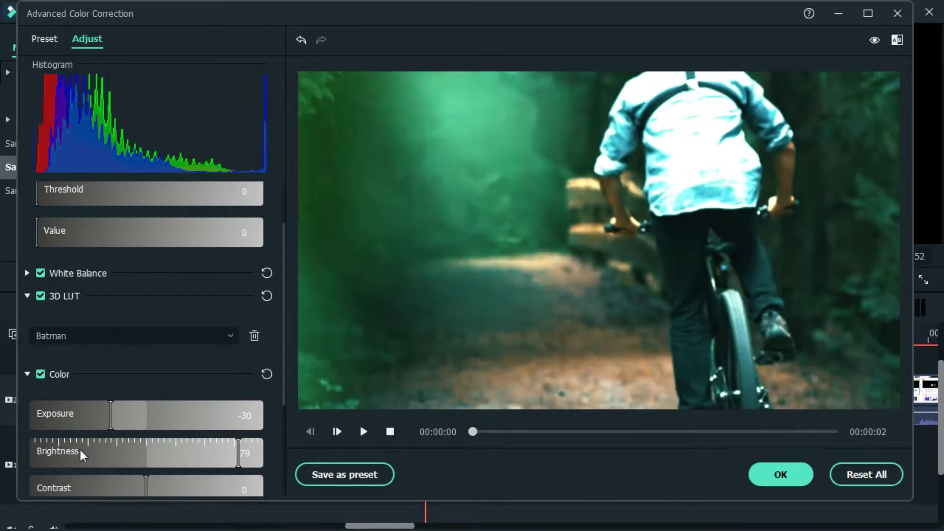
pyautogui.moveTo(78, 448); pyautogui.dragTo(51, 438)
pyautogui.scroll(-1, 125, 433)
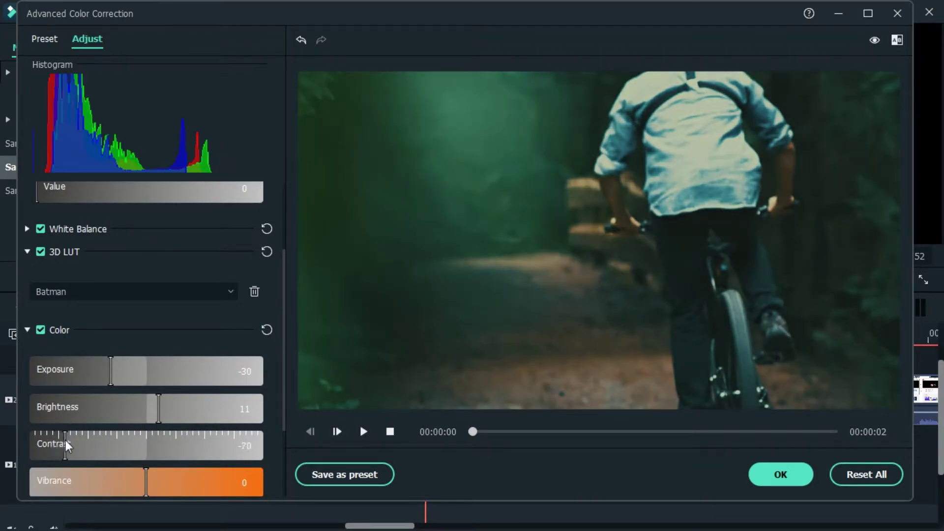
# Step: Try vibrance values of 70 and -86, and reset all corrections
pyautogui.moveTo(146, 480); pyautogui.dragTo(252, 483)
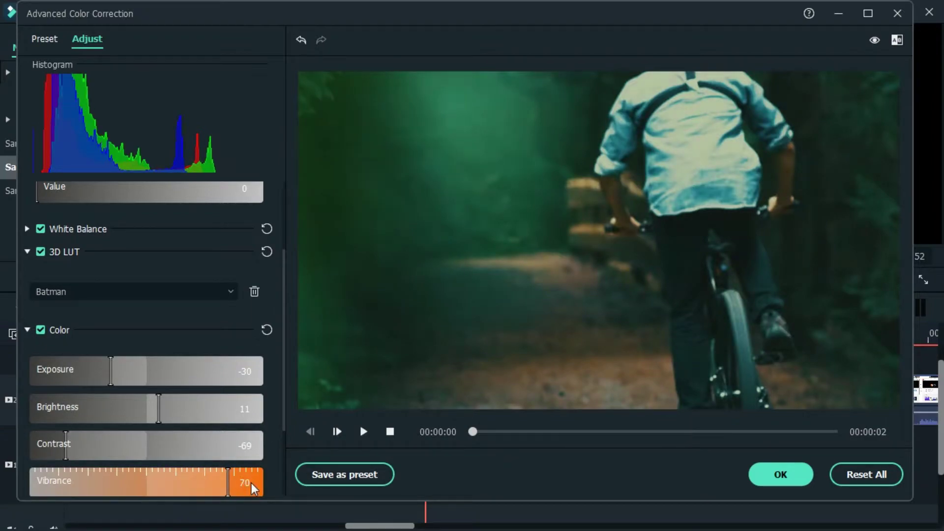
pyautogui.moveTo(179, 472); pyautogui.dragTo(54, 467)
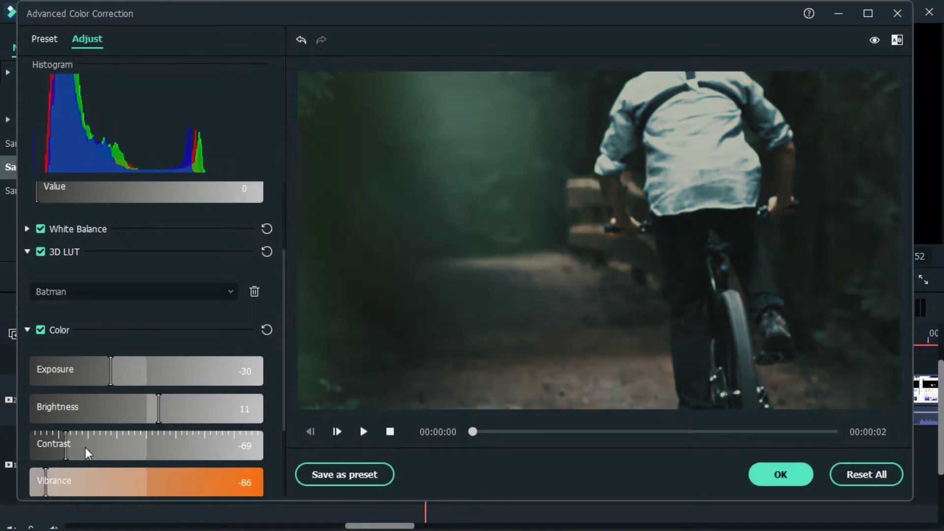
pyautogui.click(861, 473)
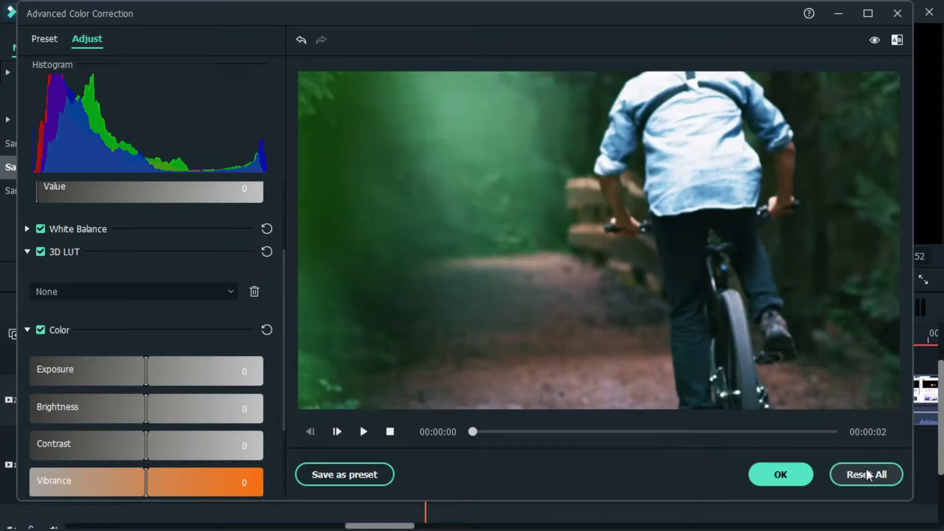
# Step: Set the 3D LUT to 007 Series
pyautogui.scroll(-2, 125, 317)
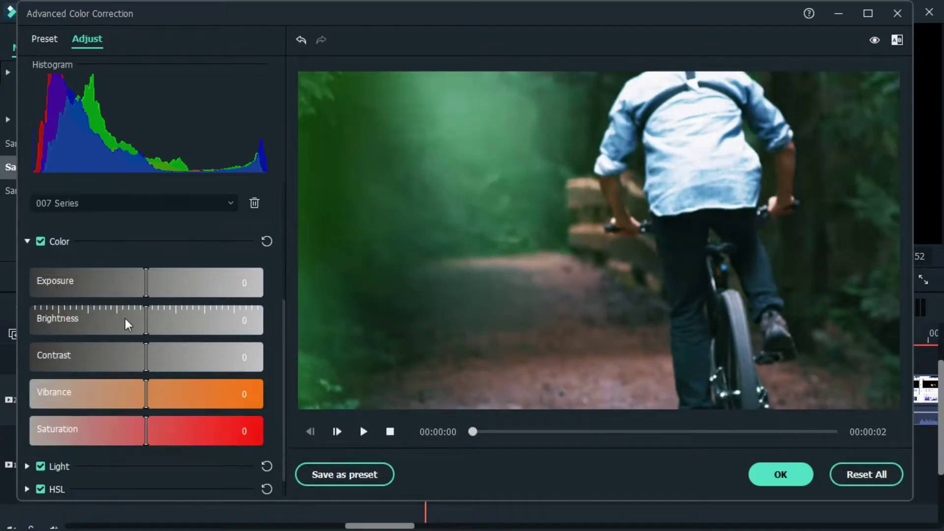
pyautogui.scroll(3, 116, 283)
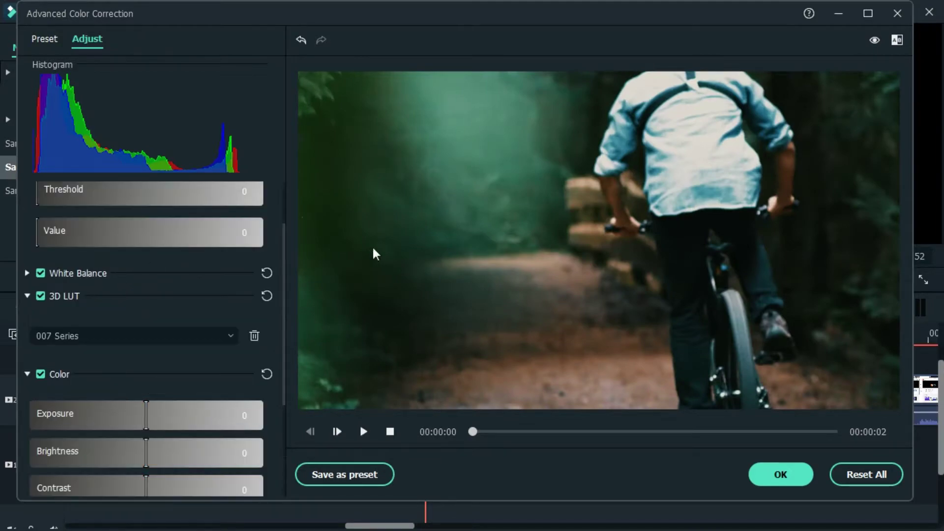
# Step: Try the Cool, Cool Max, Warm Max and Shadow Details presets, and close color correction without applying it
pyautogui.click(52, 40)
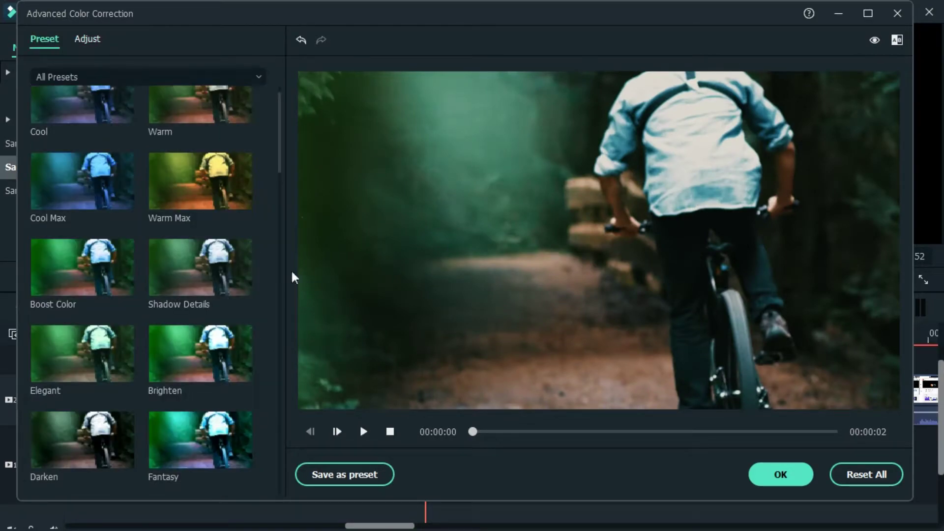
pyautogui.scroll(1, 151, 246)
pyautogui.click(90, 149)
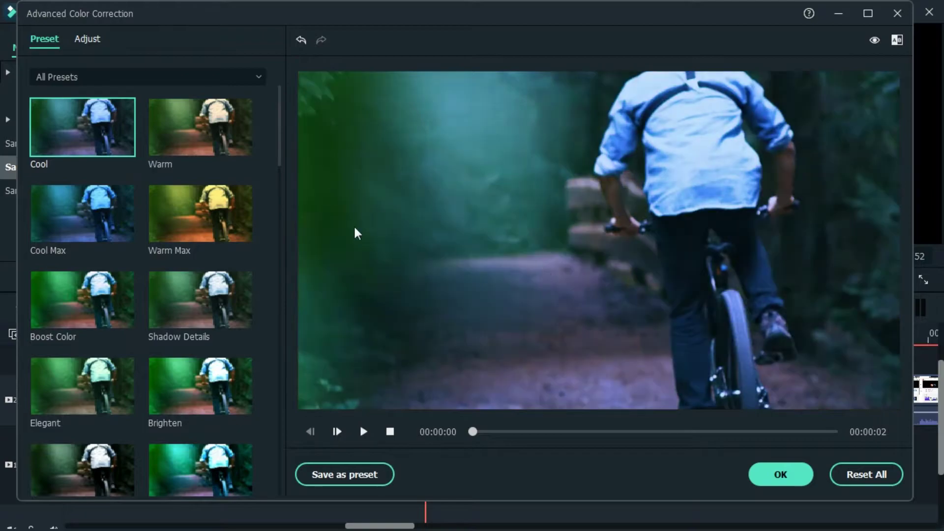
pyautogui.click(67, 227)
pyautogui.click(220, 224)
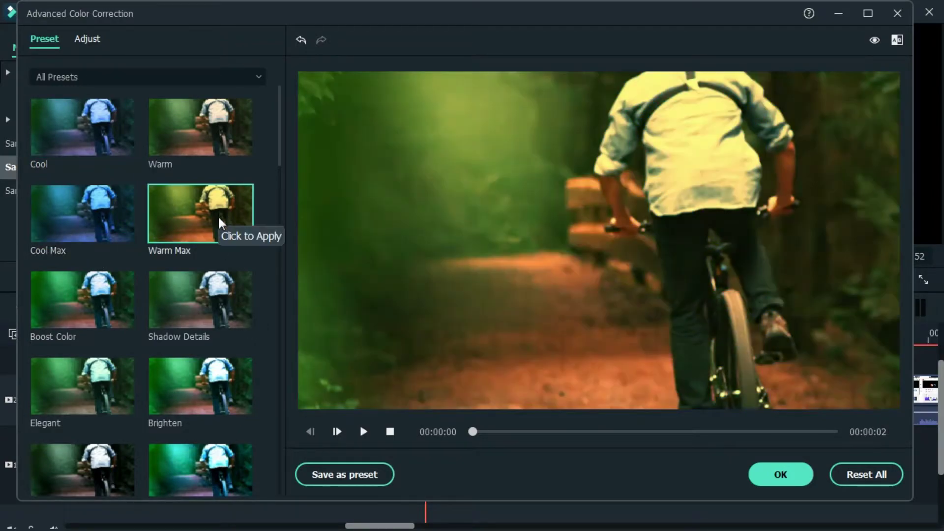
pyautogui.click(178, 308)
pyautogui.scroll(-3, 178, 304)
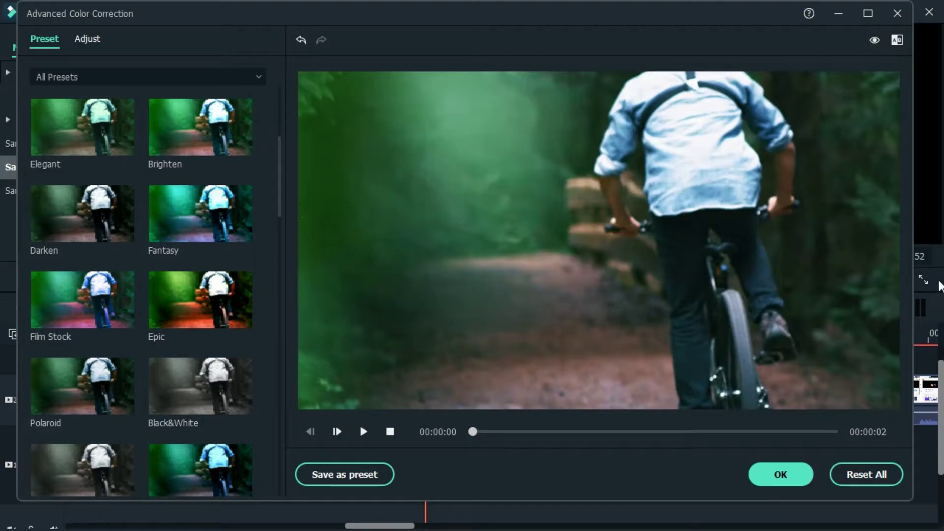
pyautogui.moveTo(692, 16); pyautogui.dragTo(599, 23)
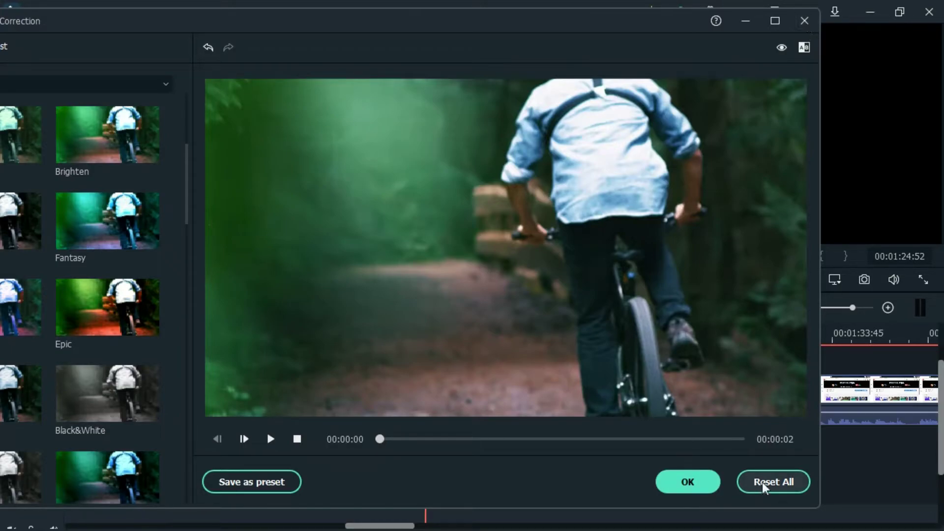
pyautogui.click(802, 24)
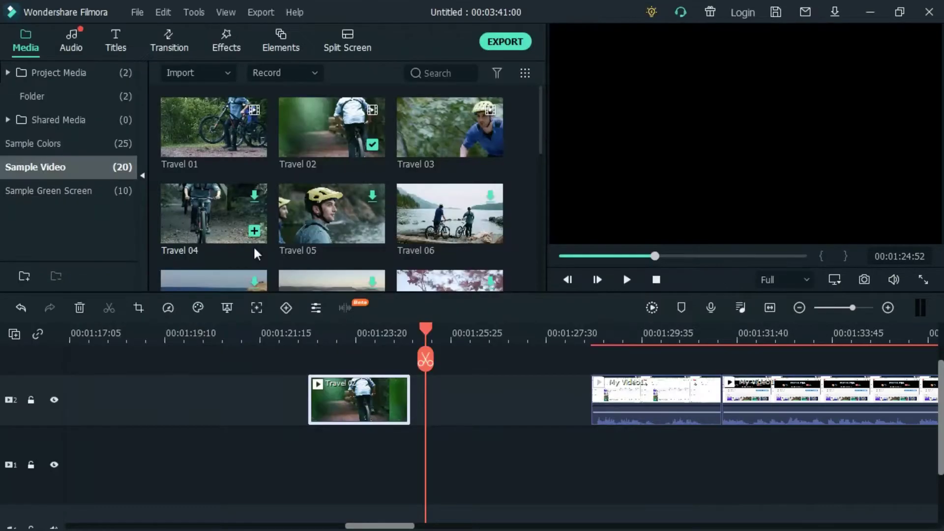
# Step: Open the Color Match settings for the Travel 02 clip
pyautogui.click(193, 308)
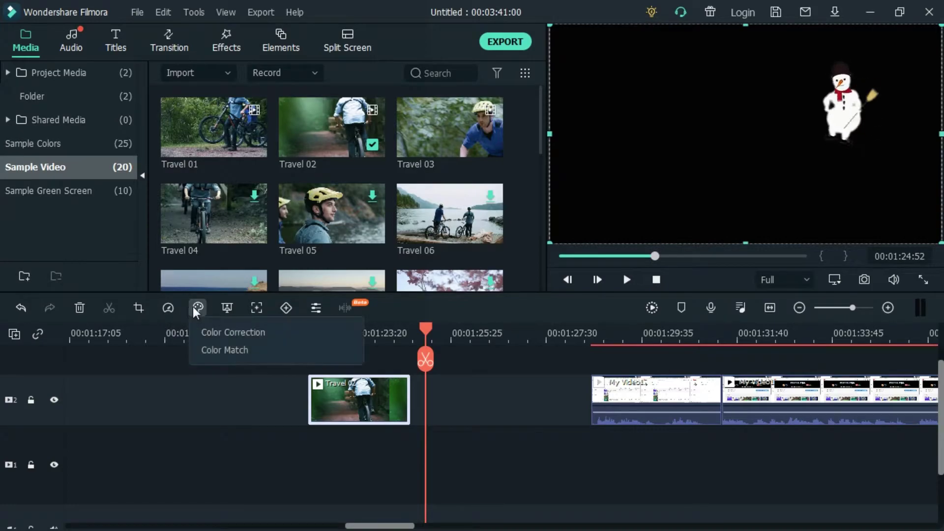
pyautogui.click(225, 350)
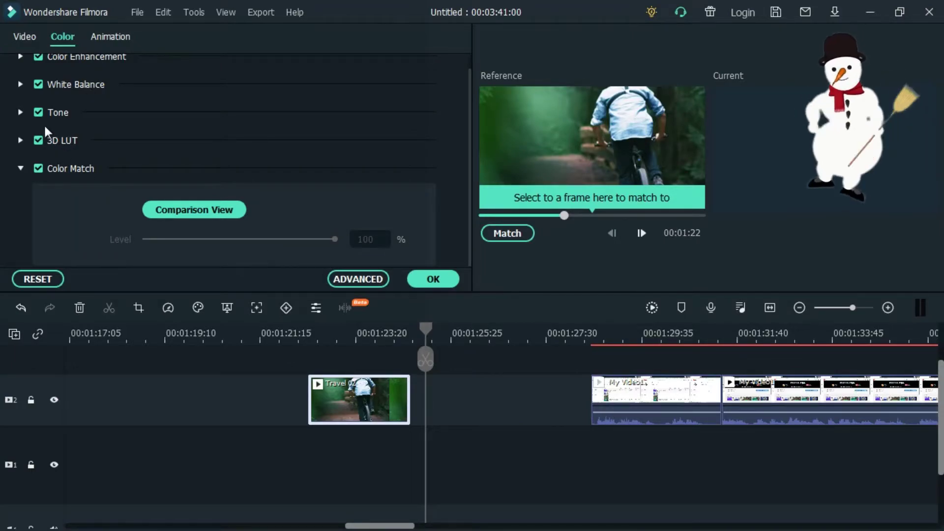
pyautogui.scroll(1, 84, 147)
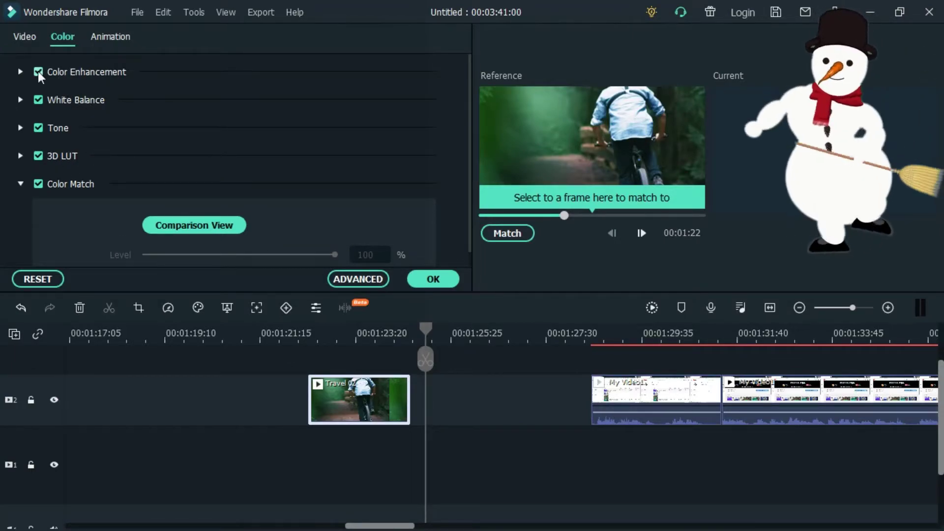
# Step: Set the Travel 02 clip's Color Enhancement threshold to 37.74 and value to 41.63
pyautogui.click(19, 70)
pyautogui.moveTo(145, 142); pyautogui.dragTo(218, 143)
pyautogui.moveTo(151, 173); pyautogui.dragTo(223, 173)
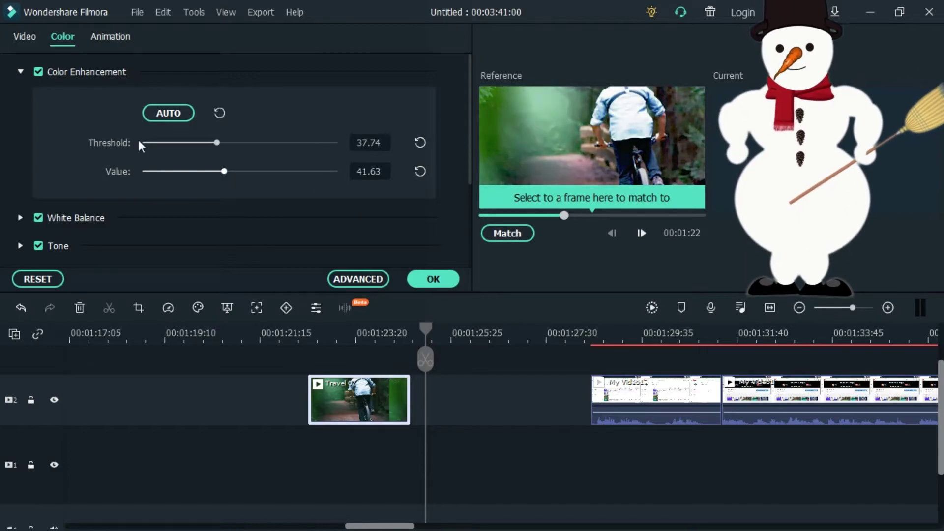
# Step: Set the Travel 02 clip's White Balance temperature to 2.69 and tint to 23.68
pyautogui.click(18, 70)
pyautogui.click(20, 100)
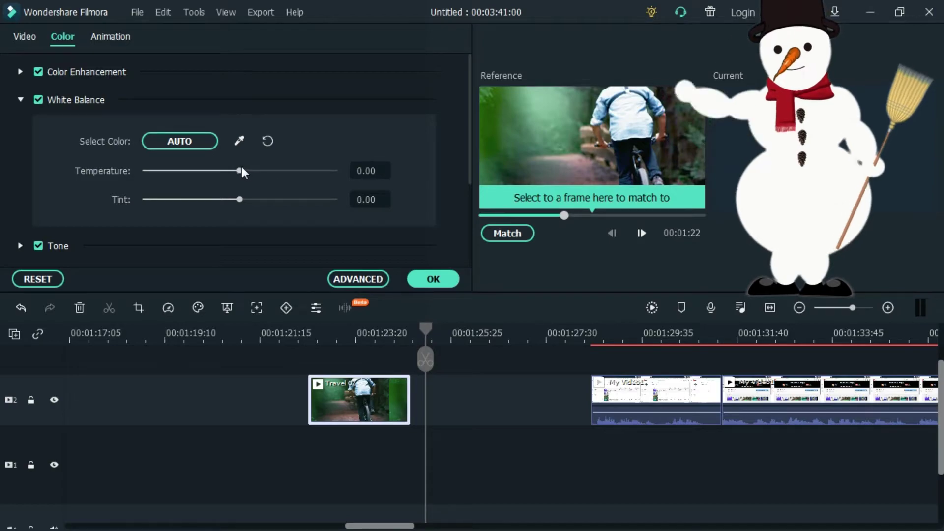
pyautogui.moveTo(241, 173); pyautogui.dragTo(299, 200)
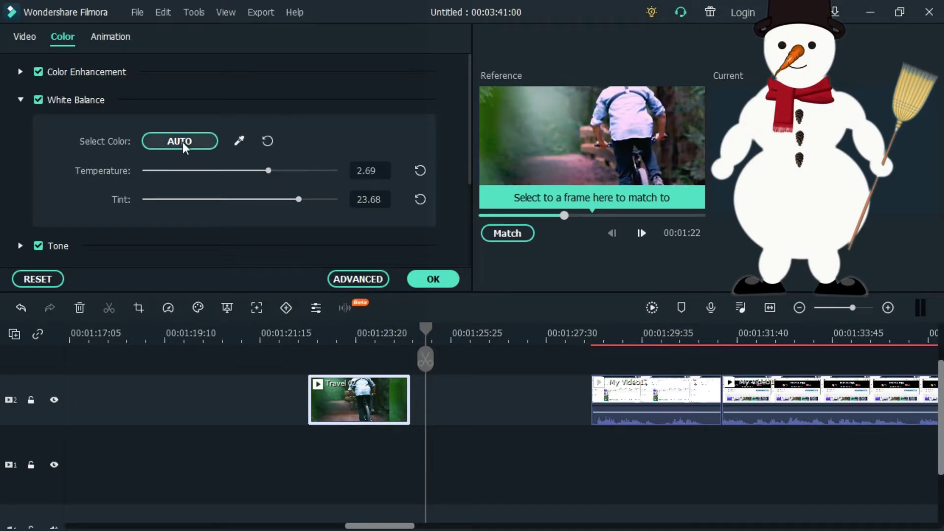
# Step: Examine the presets in Advanced Color Correction for the Travel 02 clip without applying any
pyautogui.click(200, 304)
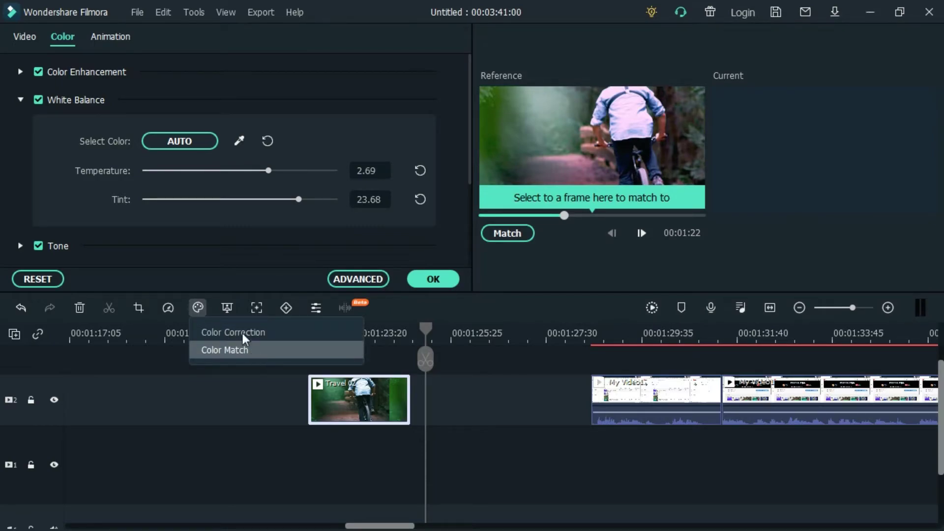
pyautogui.click(359, 281)
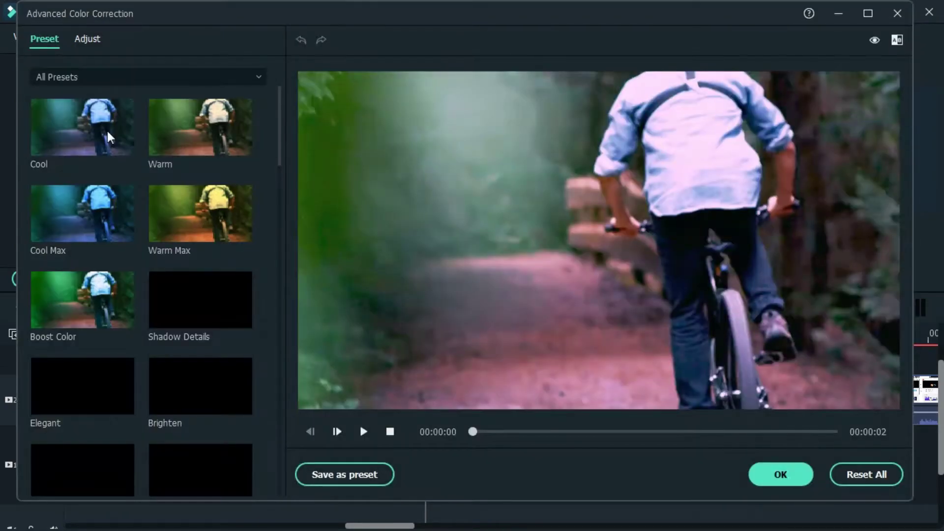
pyautogui.click(899, 14)
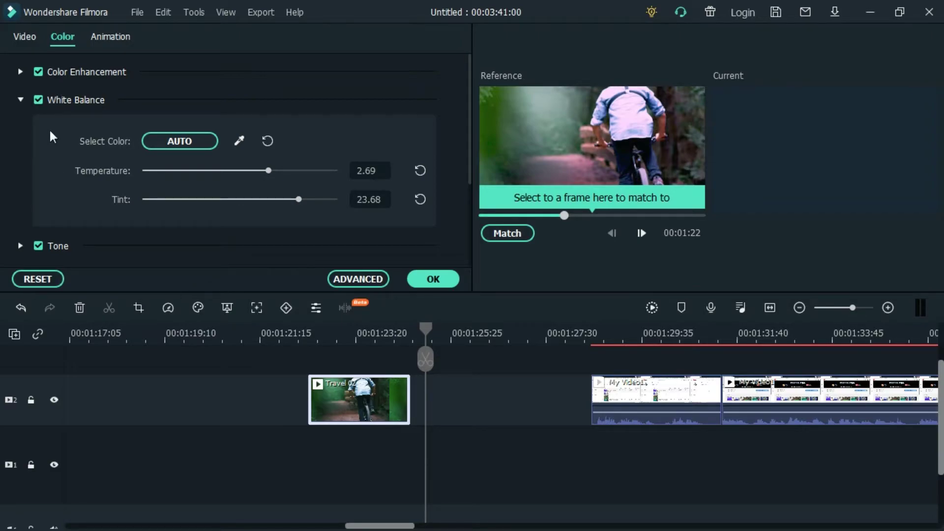
# Step: Reset all color adjustments of the Travel 02 clip and close its color settings
pyautogui.scroll(-3, 55, 157)
pyautogui.scroll(3, 157, 258)
pyautogui.click(34, 279)
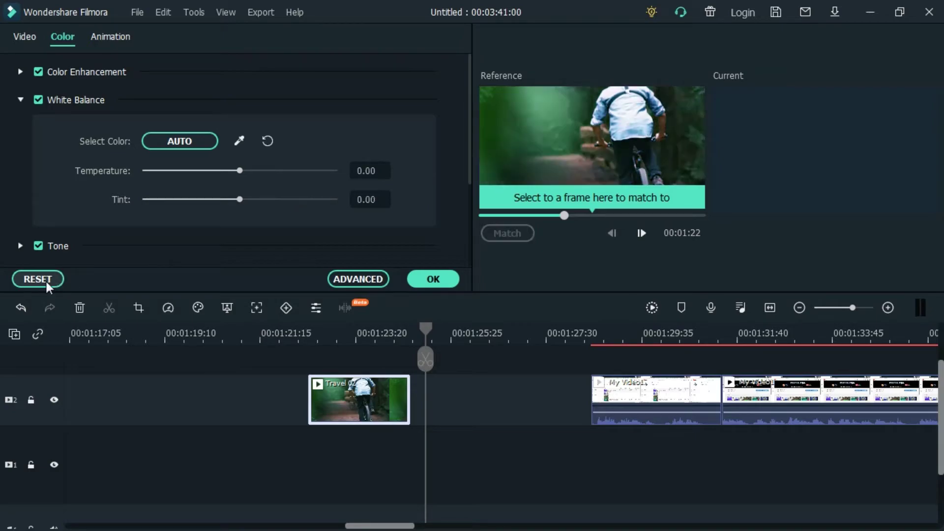
pyautogui.click(434, 278)
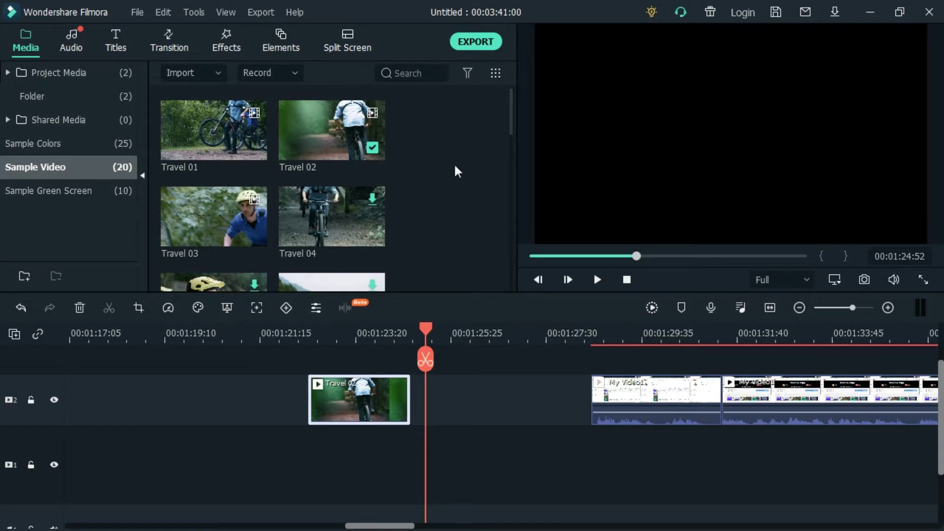
# Step: Import the "subscribe edited" video from the Output folder in File Explorer into the project media
pyautogui.click(34, 73)
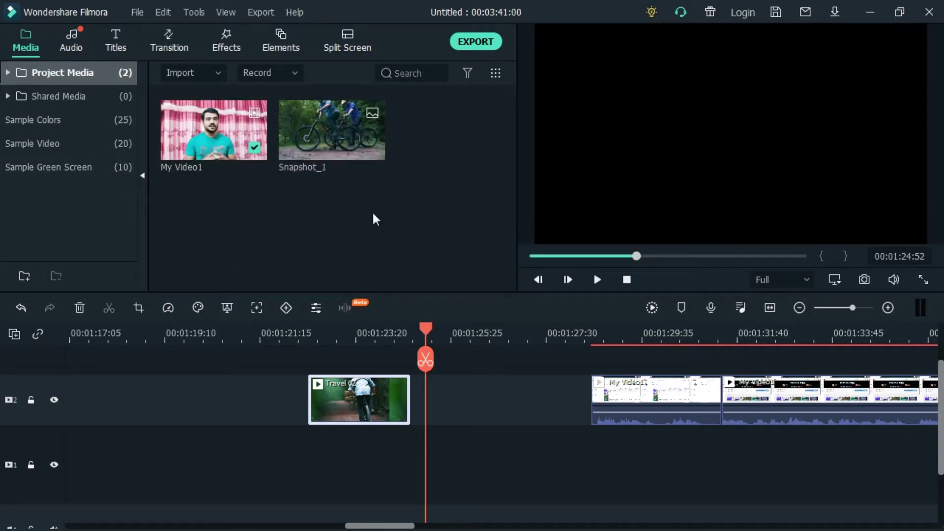
pyautogui.click(870, 14)
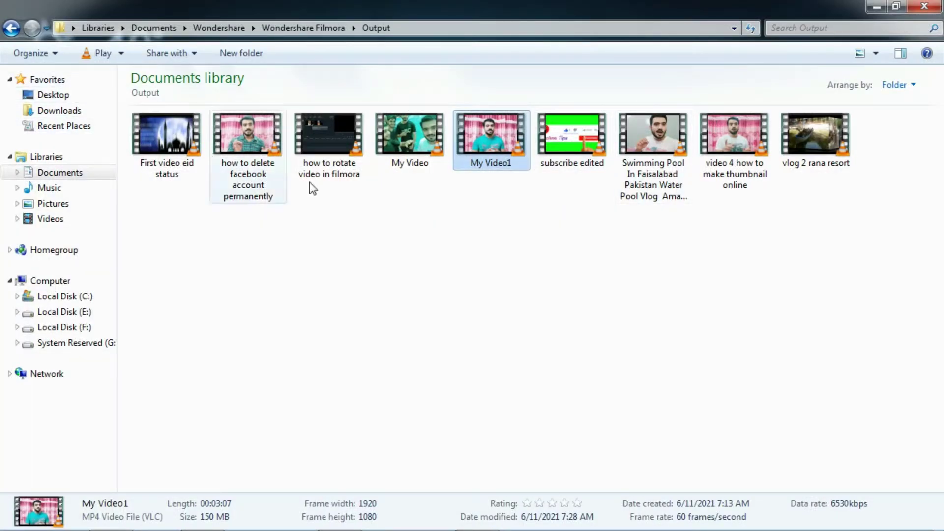
pyautogui.moveTo(566, 143); pyautogui.dragTo(388, 220)
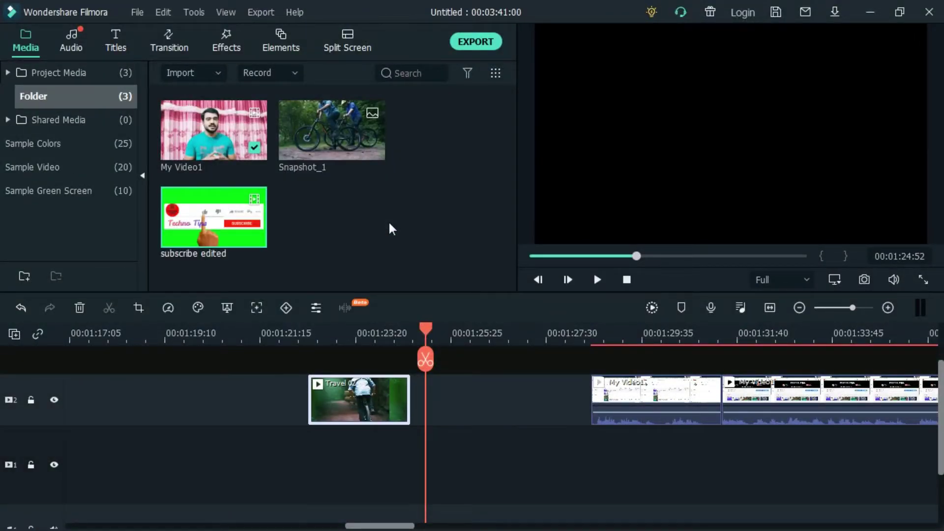
# Step: Insert the subscribe edited clip on video track 2 directly before Travel 02 and play it back
pyautogui.moveTo(223, 229)
pyautogui.moveTo(215, 225); pyautogui.dragTo(191, 389)
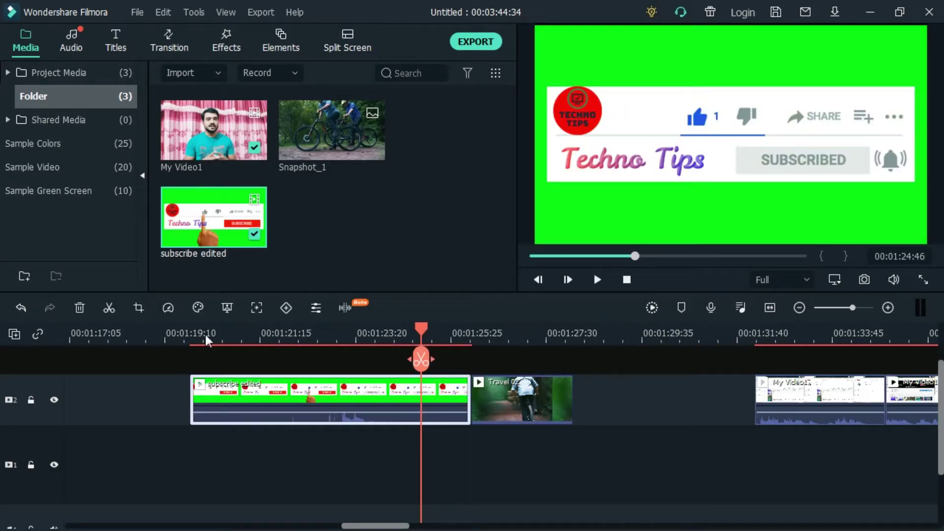
pyautogui.click(205, 333)
pyautogui.press('space')
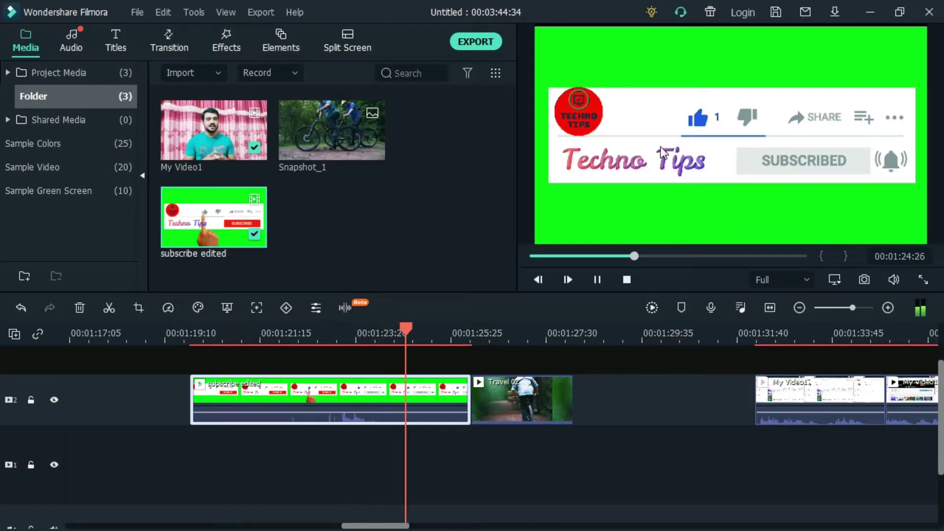
pyautogui.press('space')
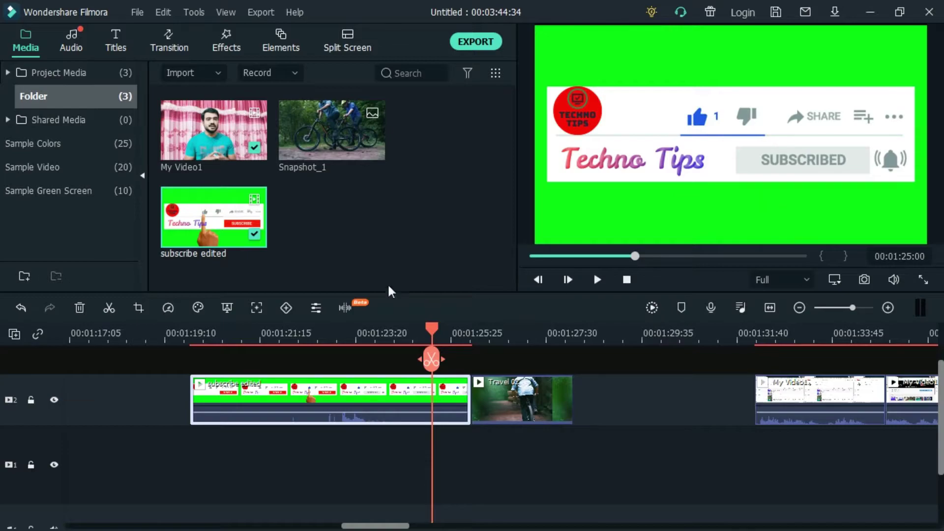
# Step: Remove the subscribe edited clip's green background with Chroma Key, comparing it off and on before applying it
pyautogui.click(221, 306)
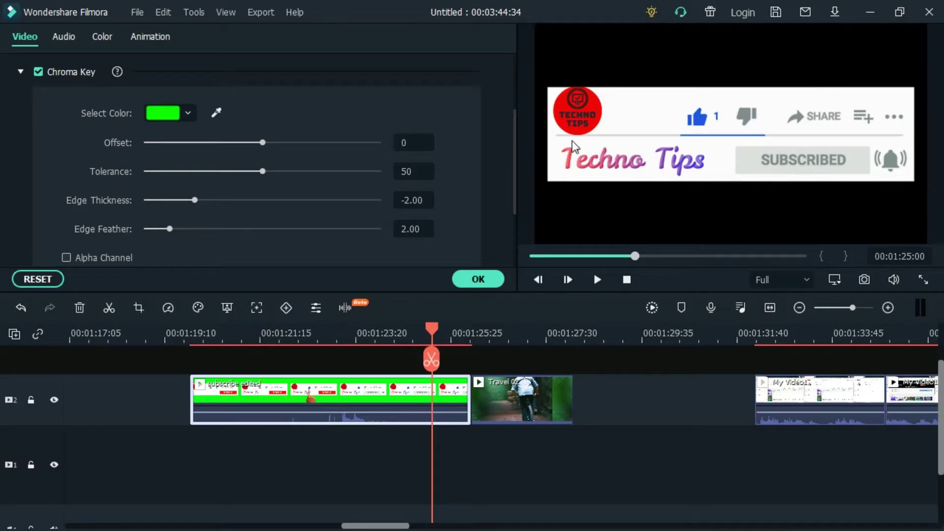
pyautogui.click(37, 71)
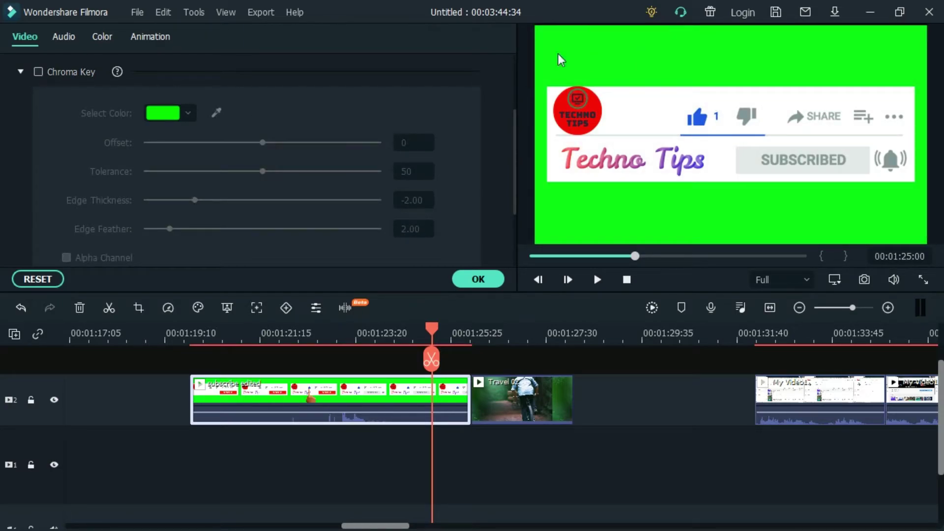
pyautogui.click(37, 72)
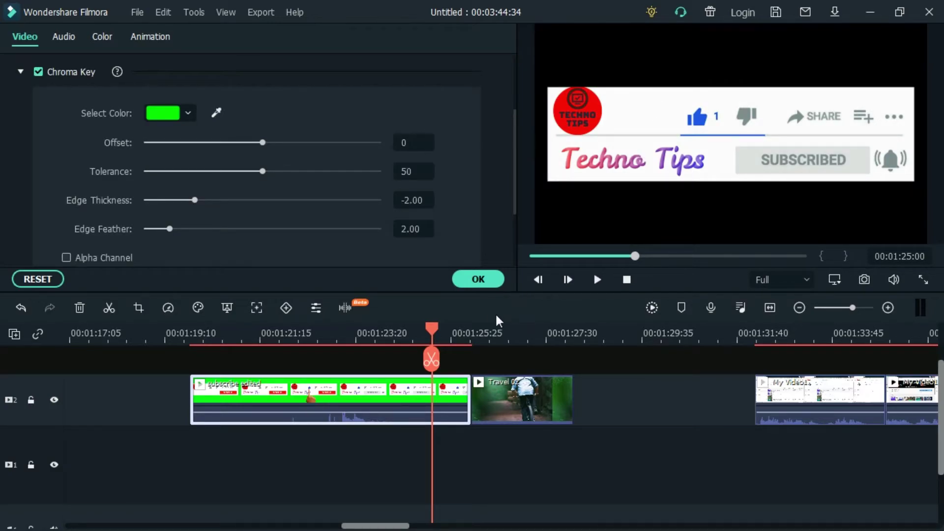
pyautogui.click(475, 281)
# Step: Move the subscribe edited clip to video track 1 with Travel 02 above it on track 2, and preview the overlap
pyautogui.moveTo(361, 402); pyautogui.dragTo(348, 451)
pyautogui.moveTo(490, 393); pyautogui.dragTo(332, 384)
pyautogui.click(310, 328)
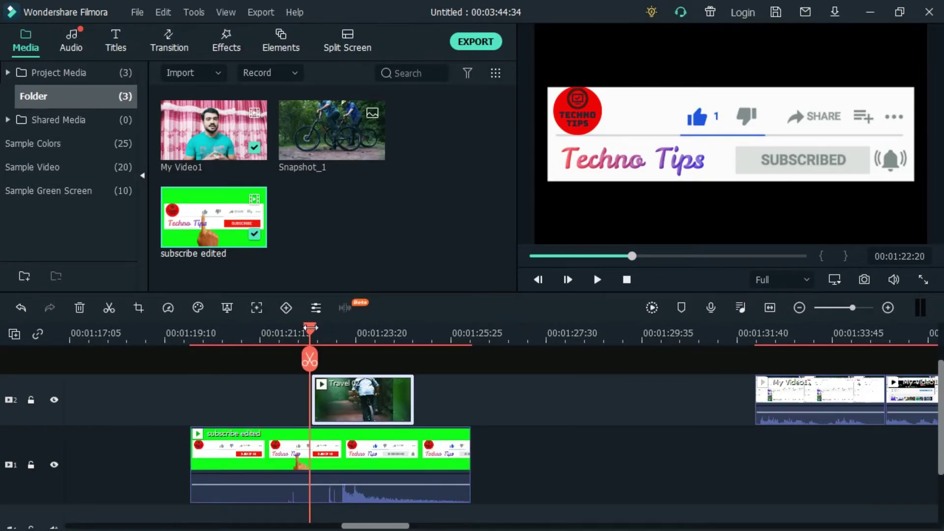
pyautogui.press('space')
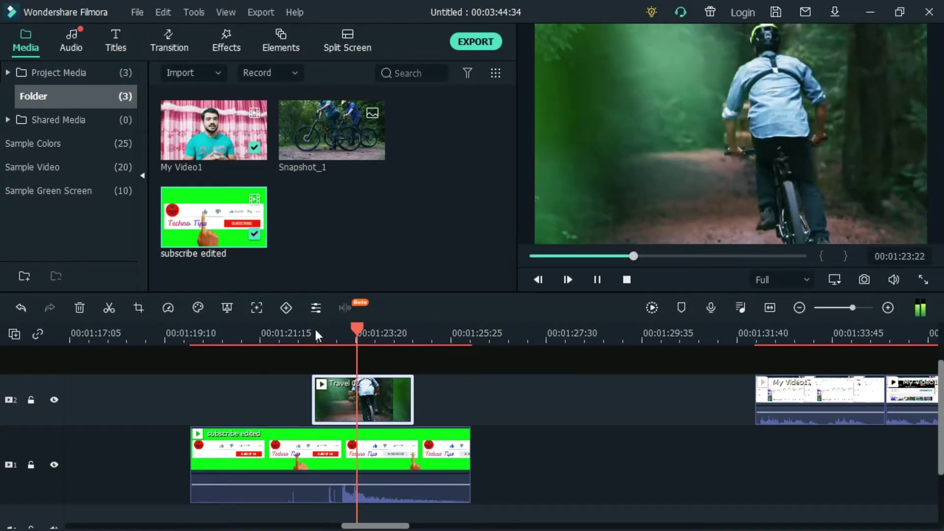
pyautogui.press('space')
# Step: Place the subscribe edited clip on video track 2 with Travel 02 beneath it on track 1, and preview the overlay
pyautogui.moveTo(229, 383); pyautogui.dragTo(229, 383)
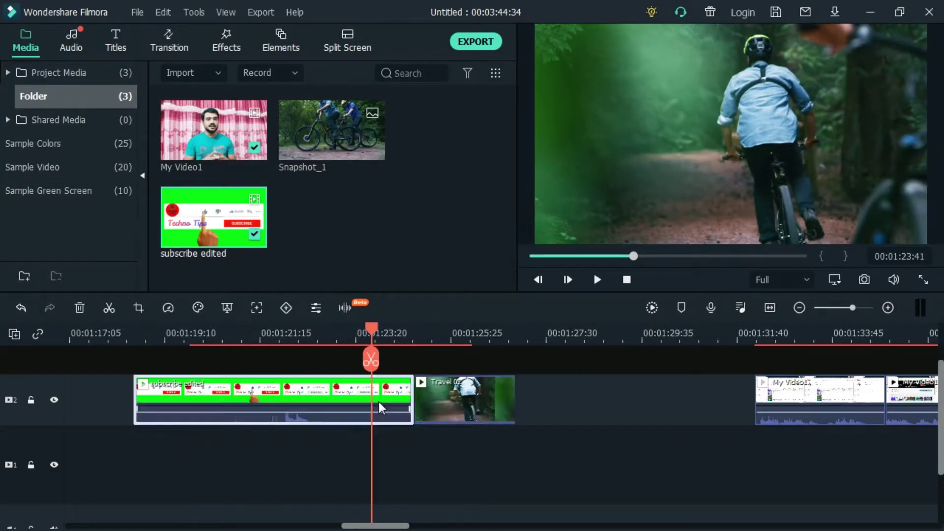
pyautogui.moveTo(369, 329); pyautogui.dragTo(188, 336)
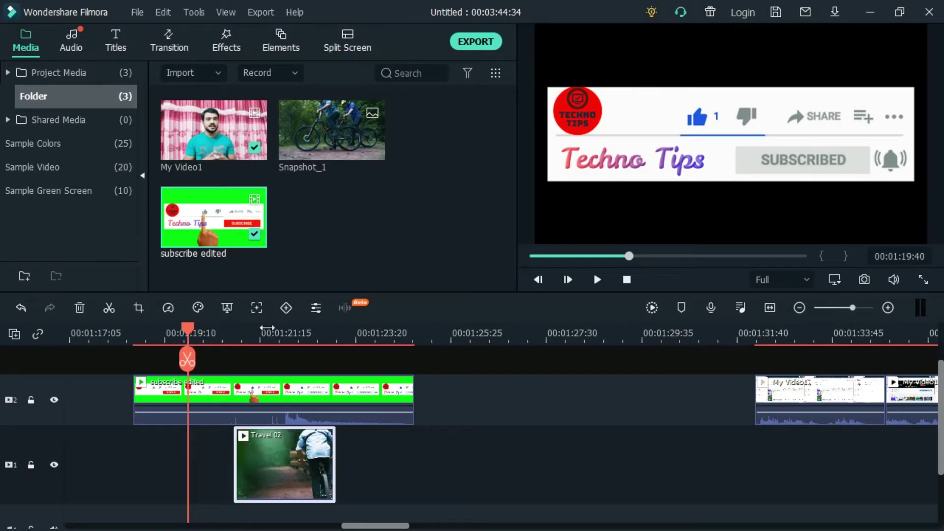
pyautogui.press('space')
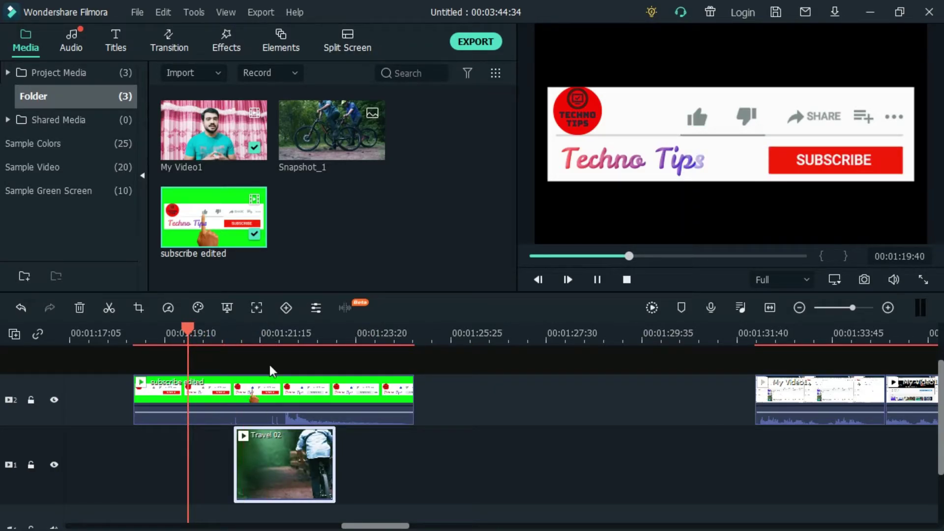
pyautogui.press('space')
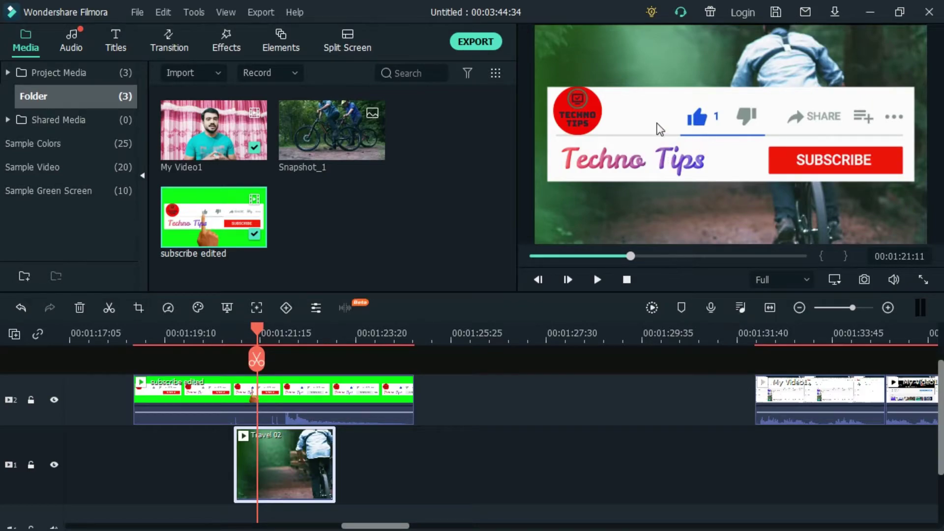
# Step: Shrink the subscribe overlay to about half the frame width and place it in the lower-left corner of the picture
pyautogui.click(679, 118)
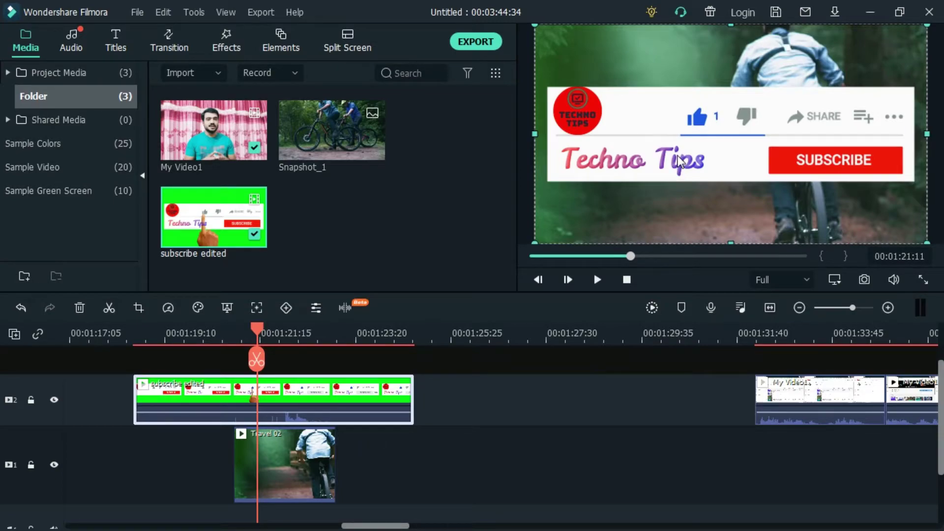
pyautogui.moveTo(678, 156)
pyautogui.mouseDown()
pyautogui.moveTo(647, 205)
pyautogui.moveTo(653, 136)
pyautogui.moveTo(737, 103)
pyautogui.moveTo(786, 101)
pyautogui.moveTo(789, 118)
pyautogui.moveTo(744, 155)
pyautogui.moveTo(675, 170)
pyautogui.mouseUp()
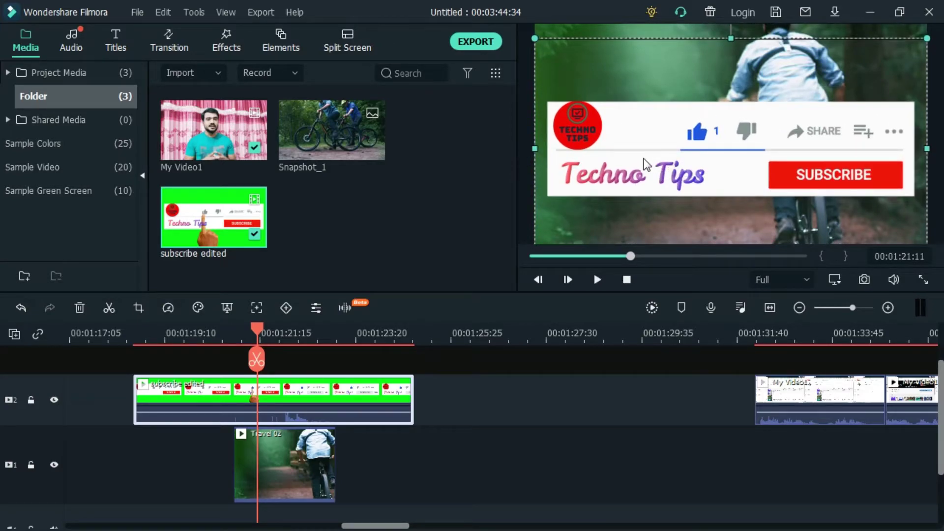
pyautogui.moveTo(653, 147); pyautogui.dragTo(652, 133)
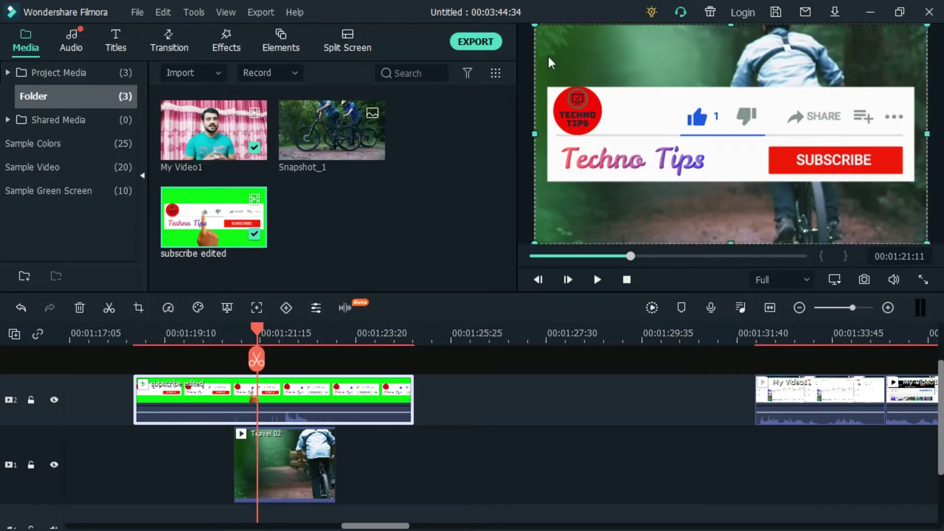
pyautogui.moveTo(537, 24); pyautogui.dragTo(725, 169)
pyautogui.moveTo(778, 187); pyautogui.dragTo(590, 181)
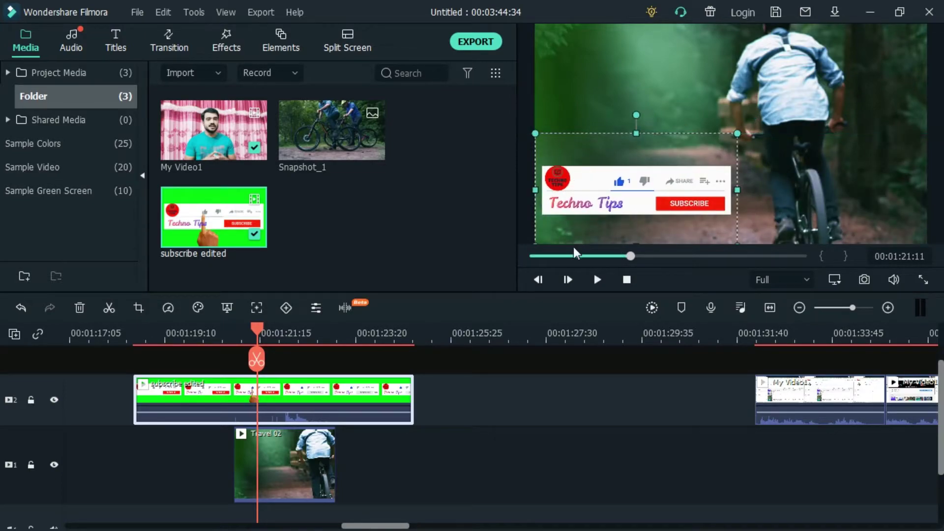
# Step: Move Travel 02 up to video track 2 and the subscribe edited clip down to track 1 beneath it
pyautogui.click(763, 211)
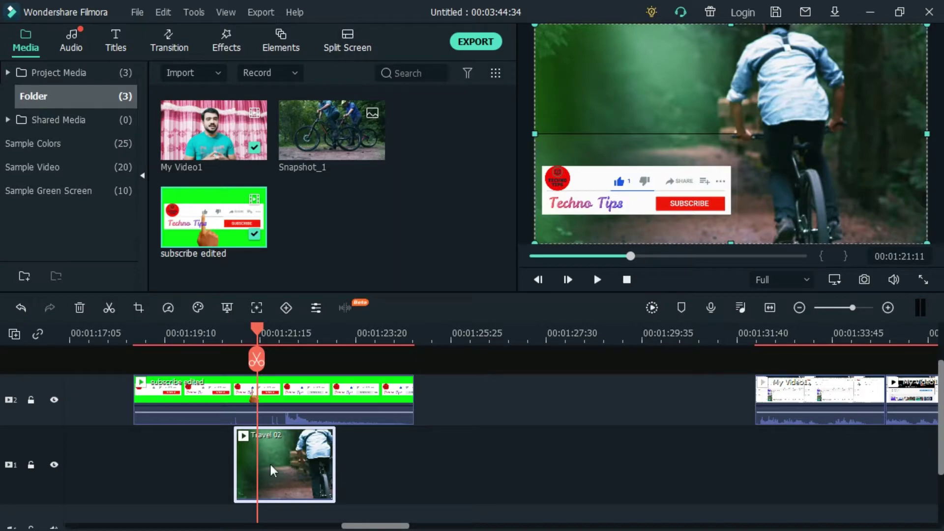
pyautogui.moveTo(330, 469); pyautogui.dragTo(441, 458)
pyautogui.moveTo(305, 393); pyautogui.dragTo(443, 462)
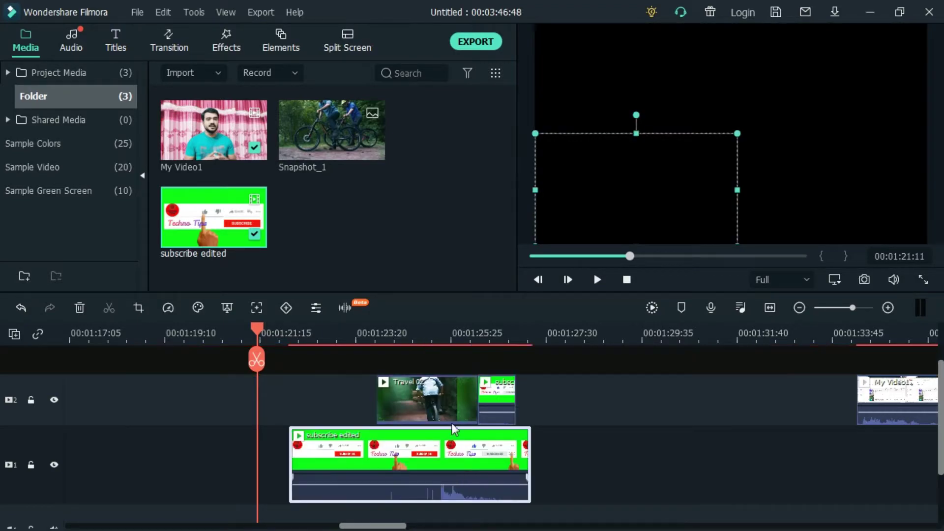
# Step: Preview the rearranged clips and delete the short subscribe edited fragment following Travel 02 on video track 2
pyautogui.click(370, 332)
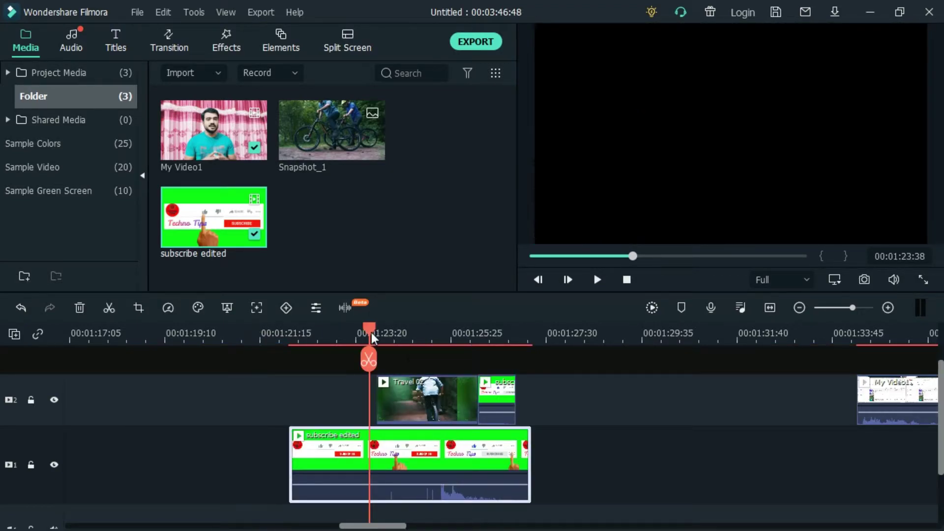
pyautogui.press('space')
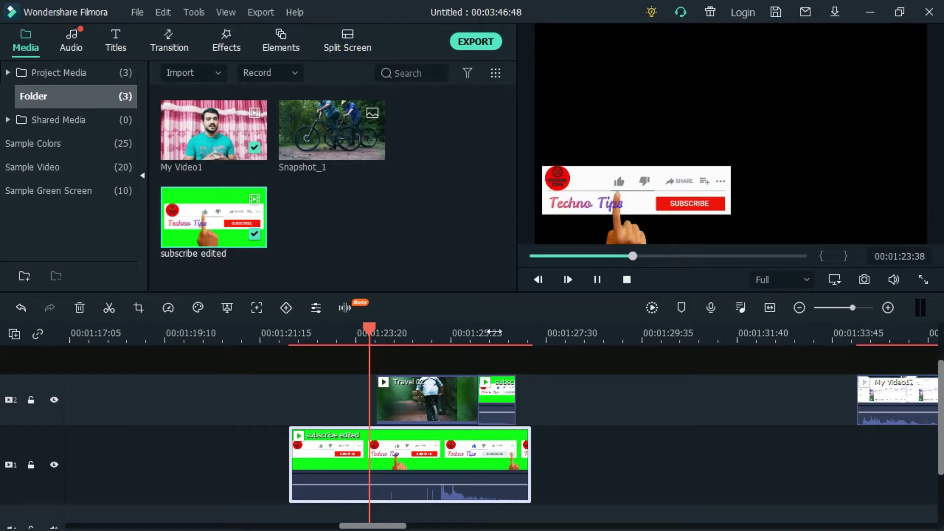
pyautogui.click(500, 390)
pyautogui.press('Delete')
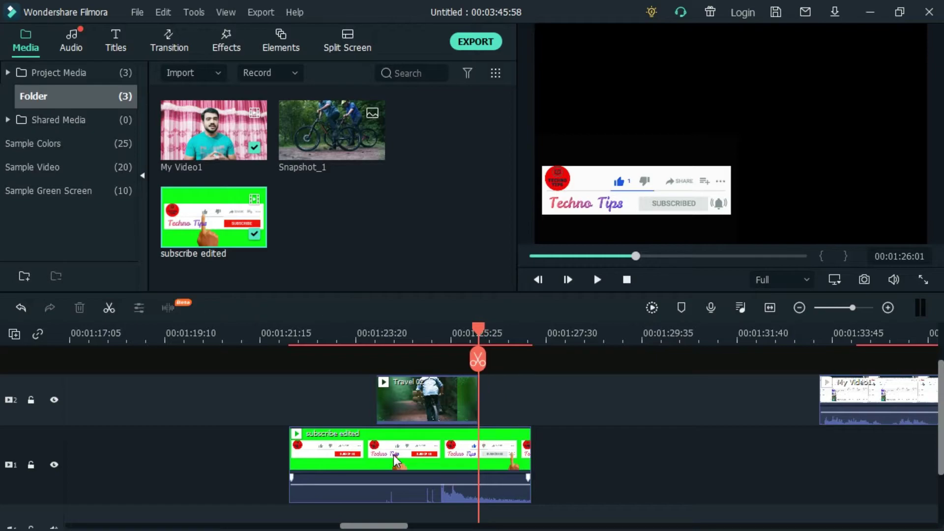
# Step: Return the subscribe edited clip to video track 2 with Travel 02 beneath it on track 1, and play back the overlay
pyautogui.moveTo(385, 454); pyautogui.dragTo(272, 400)
pyautogui.moveTo(323, 466); pyautogui.dragTo(284, 466)
pyautogui.moveTo(312, 406); pyautogui.dragTo(276, 394)
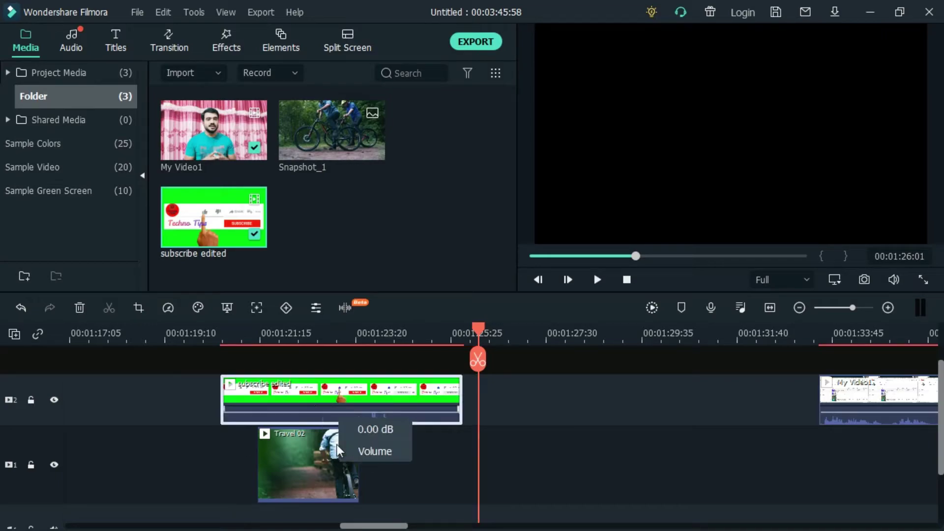
pyautogui.click(241, 333)
pyautogui.press('space')
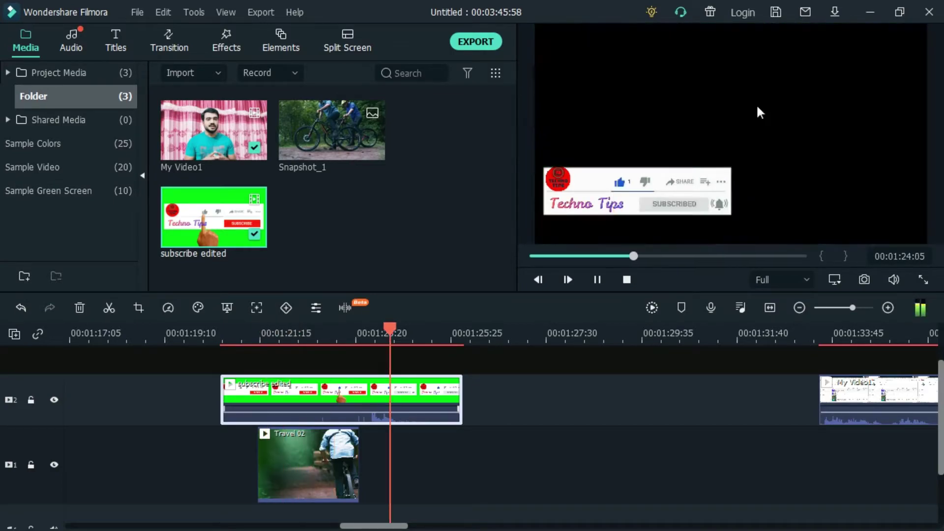
pyautogui.press('space')
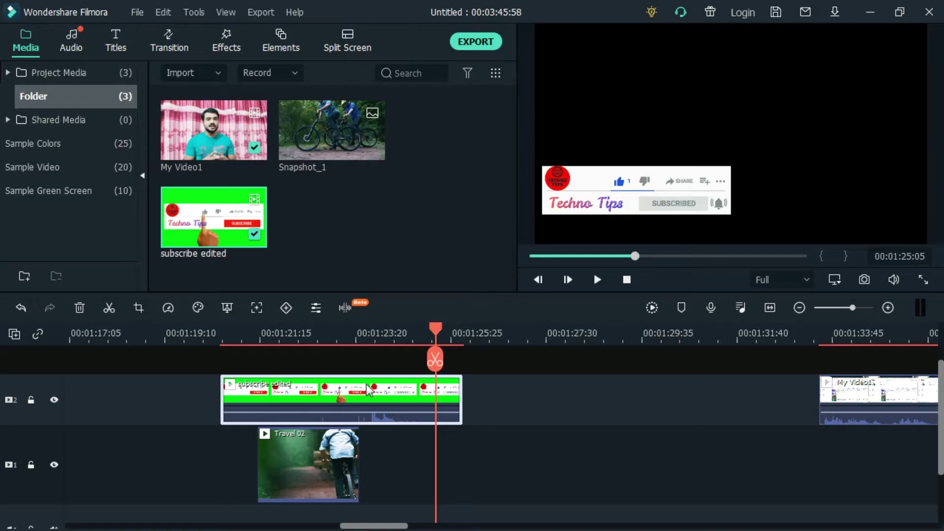
# Step: Sample the green background of the subscribe edited overlay as its Chroma Key color
pyautogui.click(226, 308)
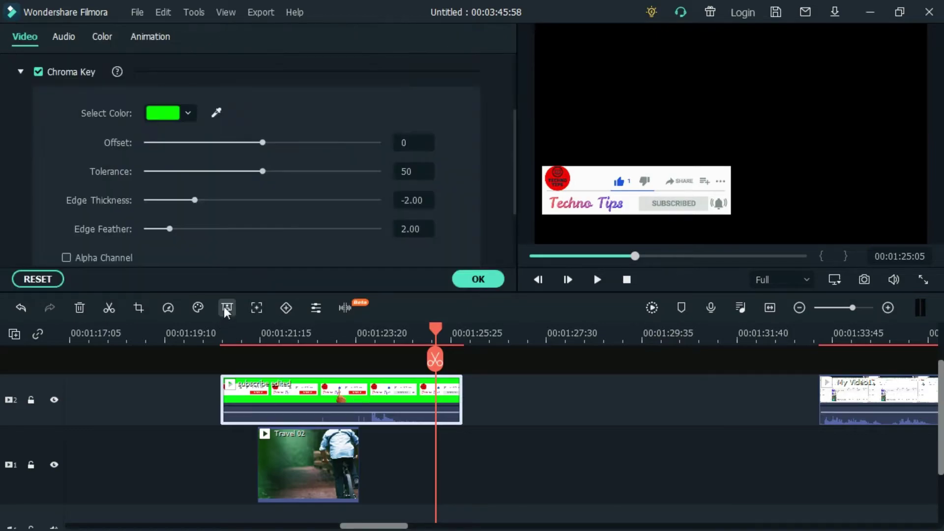
pyautogui.click(216, 113)
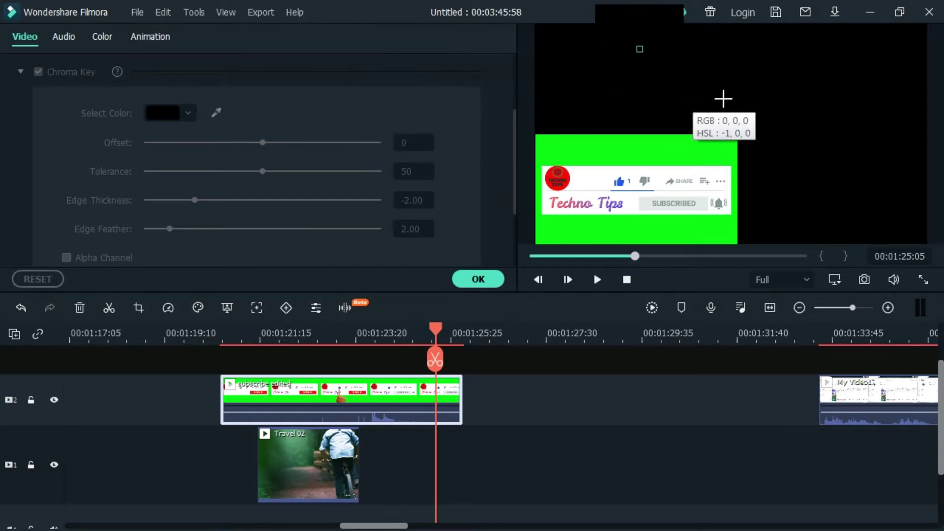
pyautogui.click(640, 153)
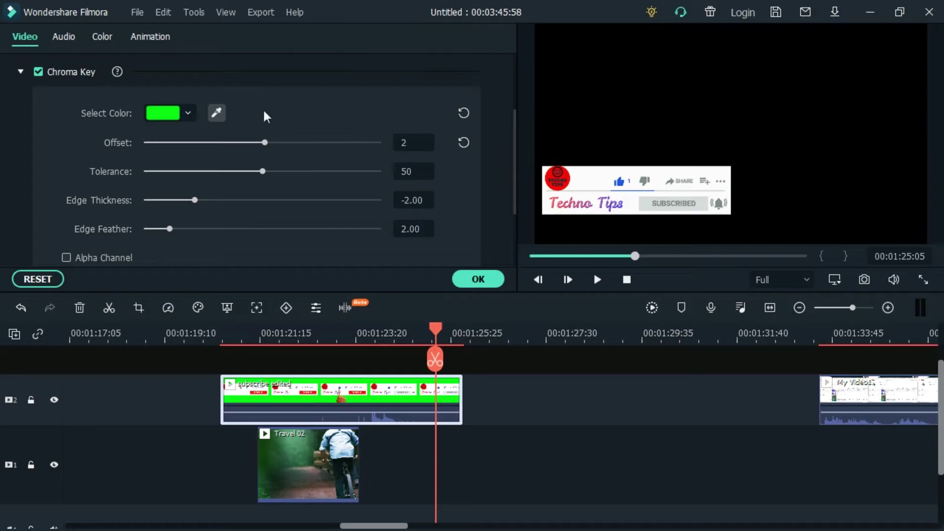
# Step: Try keying out the overlay's white banner as the Chroma Key color and play the result over Travel 02
pyautogui.click(217, 112)
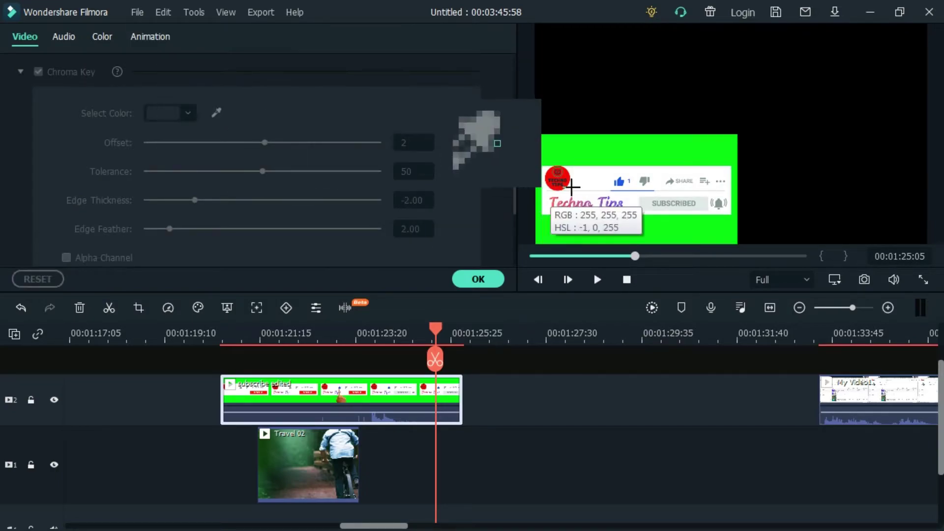
pyautogui.click(591, 182)
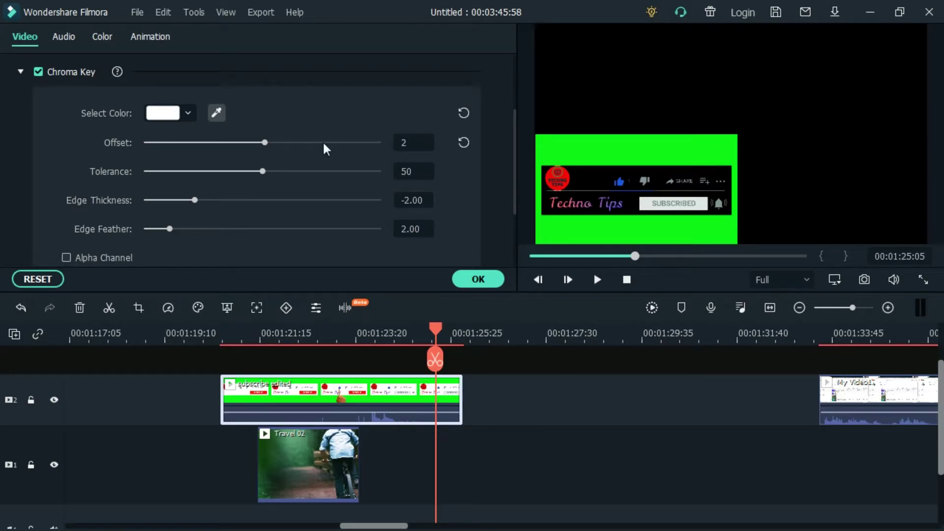
pyautogui.click(311, 465)
pyautogui.moveTo(437, 329); pyautogui.dragTo(282, 331)
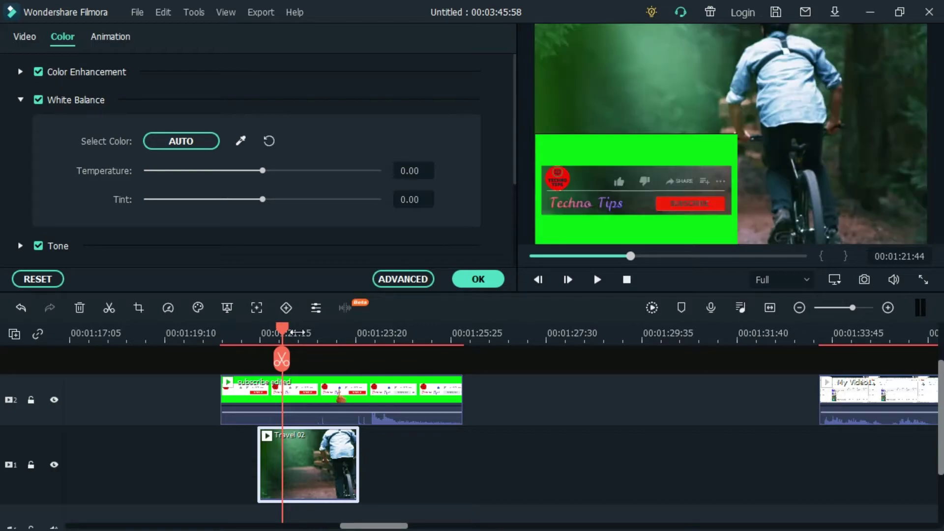
pyautogui.press('space')
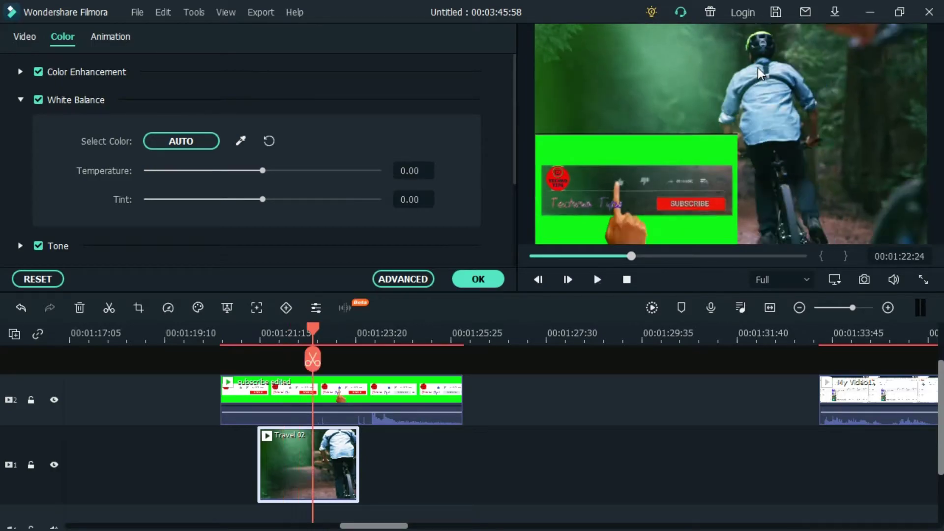
# Step: Try a White Balance sample from the blurred green foliage in Travel 02 and reset the clip's color settings
pyautogui.click(241, 141)
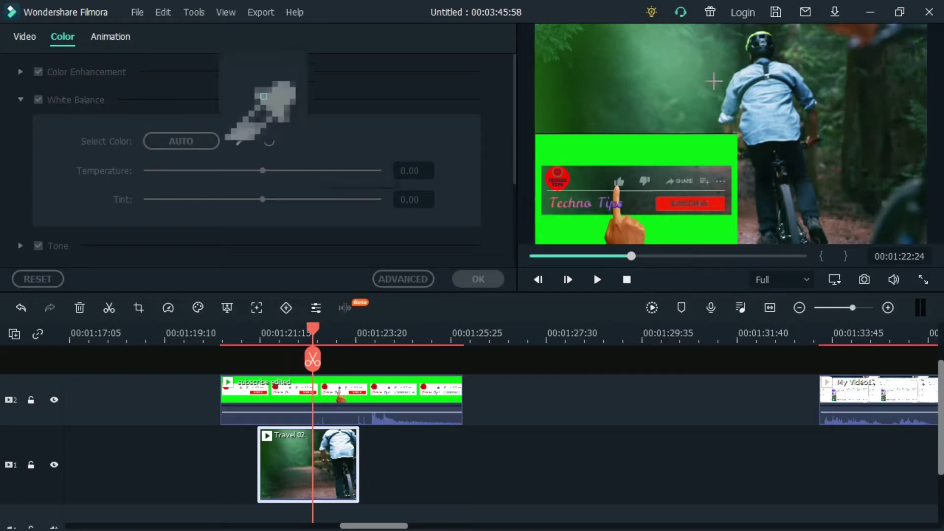
pyautogui.click(679, 76)
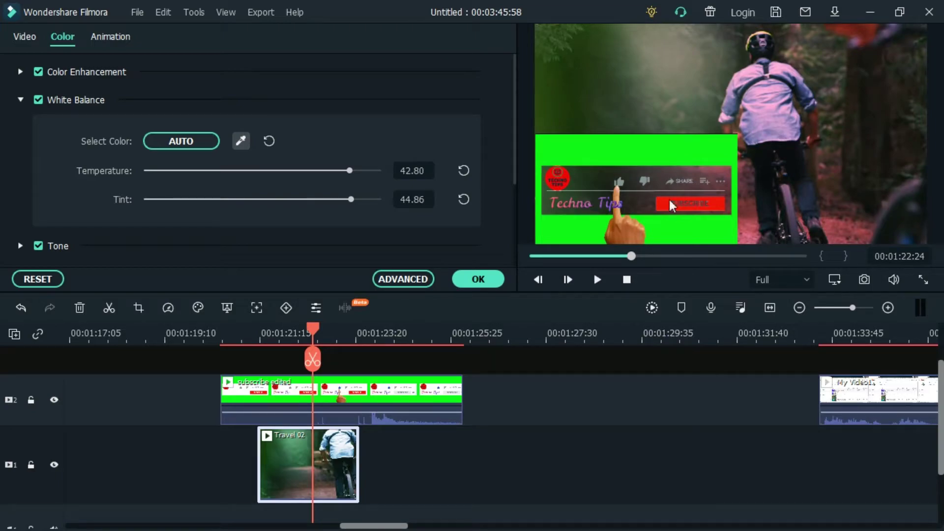
pyautogui.click(44, 280)
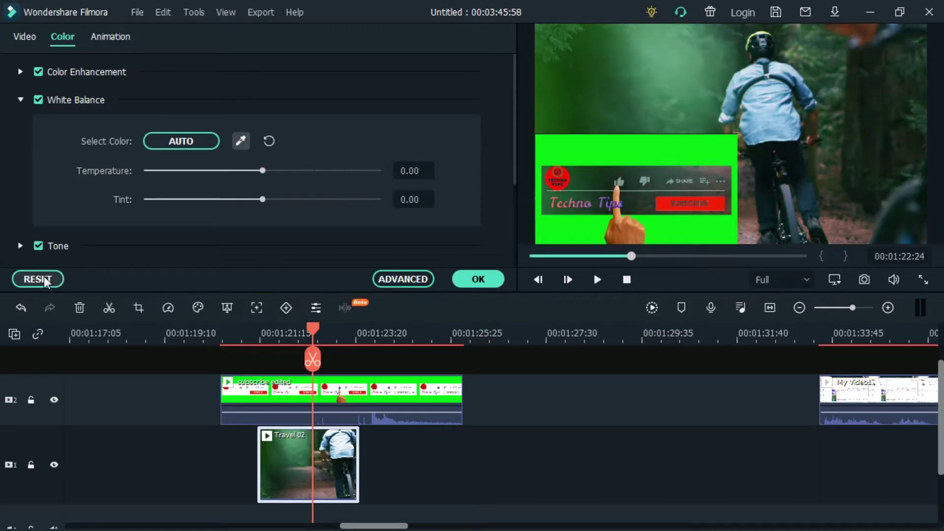
pyautogui.click(491, 285)
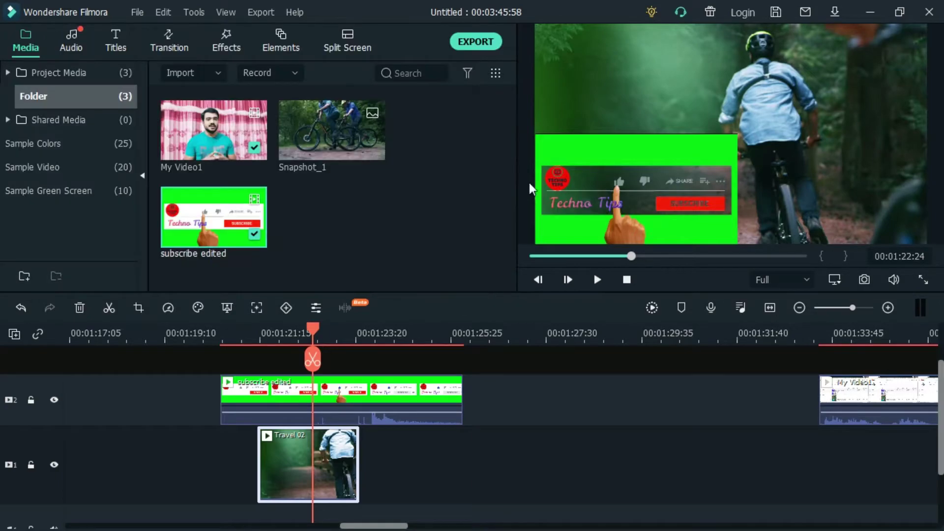
# Step: Set the subscribe overlay's Chroma Key color back to its green background by sampling it in the picture
pyautogui.doubleClick(659, 157)
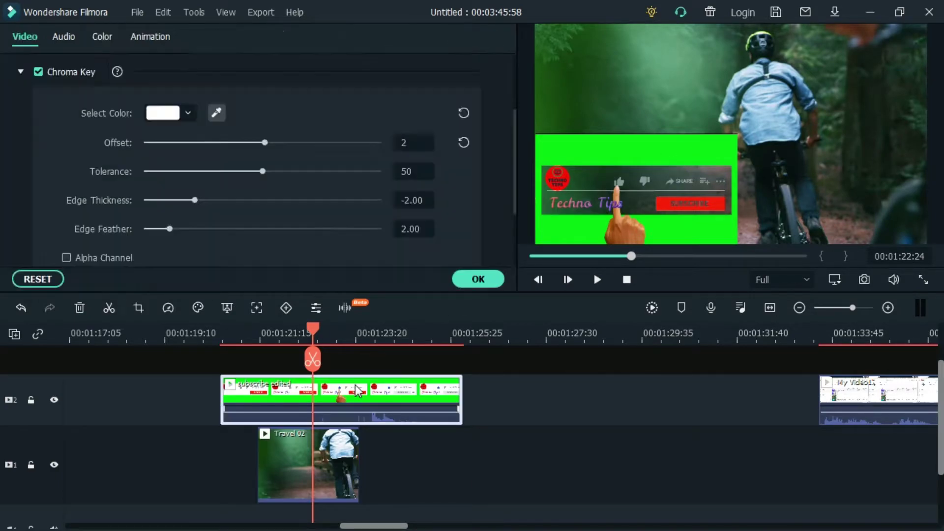
pyautogui.click(216, 112)
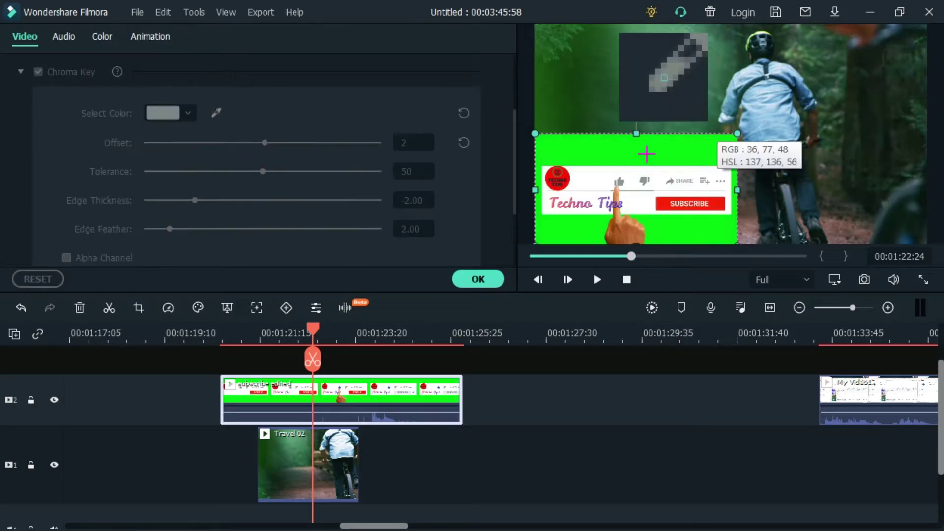
pyautogui.click(639, 156)
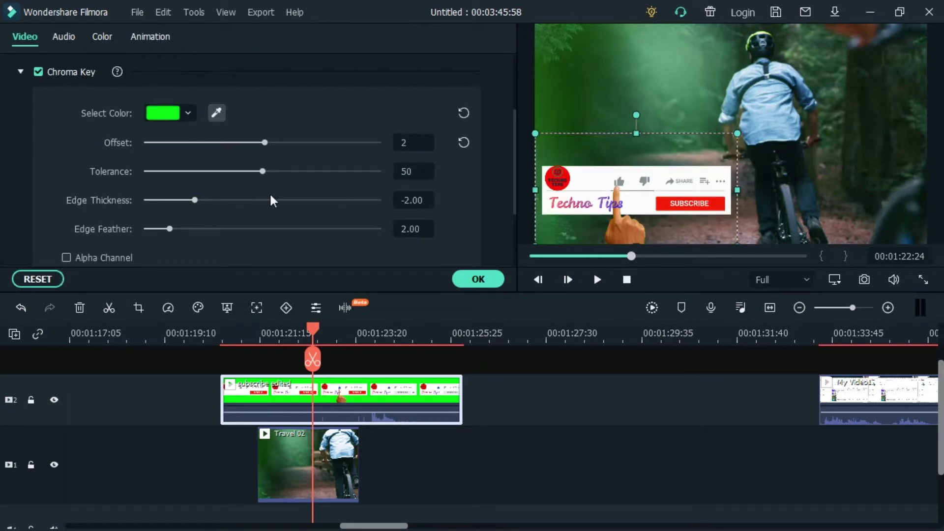
# Step: Examine the White Balance, Tone, 3D LUT and Color Match settings of Travel 02
pyautogui.doubleClick(541, 98)
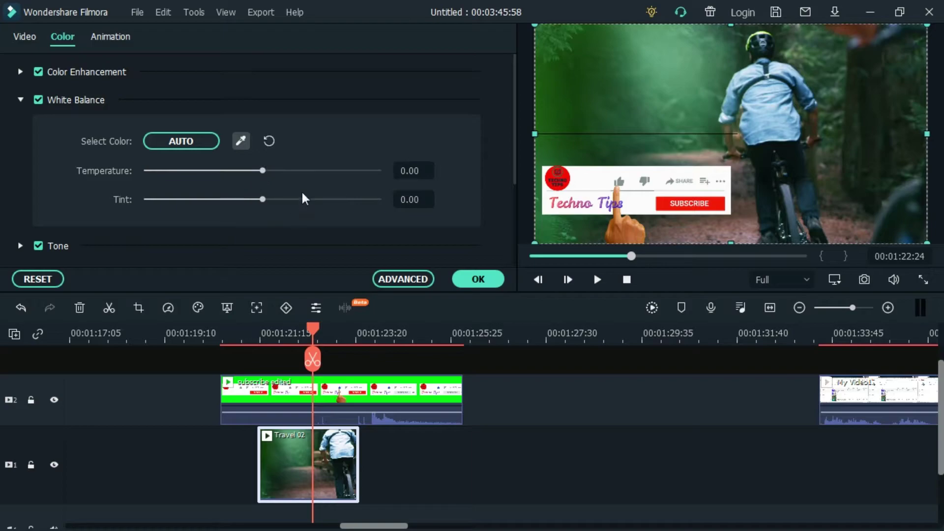
pyautogui.scroll(-2, 302, 196)
pyautogui.scroll(2, 279, 207)
pyautogui.scroll(-4, 80, 127)
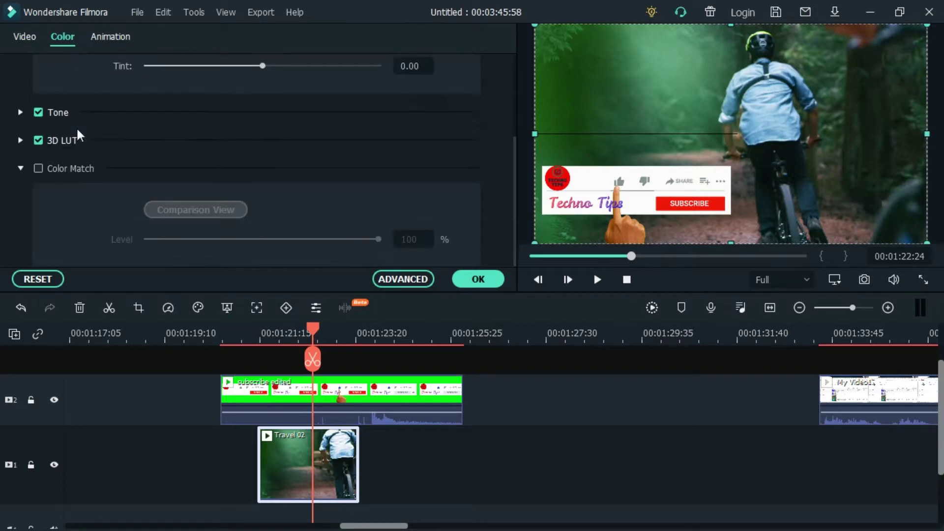
pyautogui.click(483, 280)
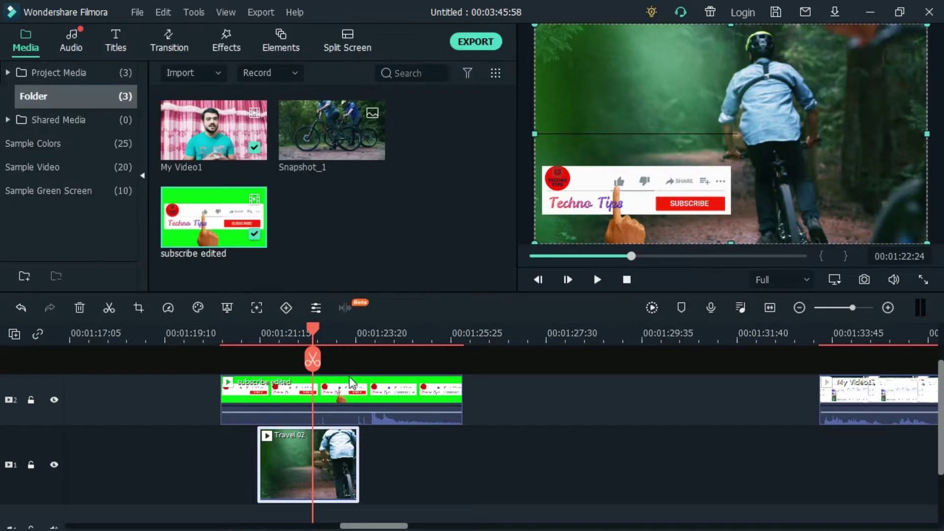
# Step: Run Motion Tracking on Travel 02 from 00:01:22:14 with the tracking box over the cyclist's arm and no linked element
pyautogui.moveTo(315, 328); pyautogui.dragTo(307, 328)
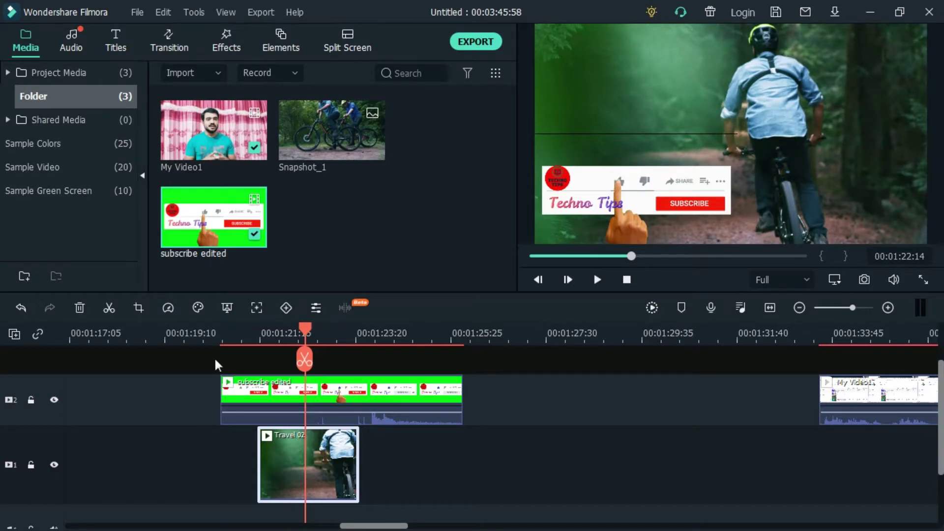
pyautogui.click(255, 307)
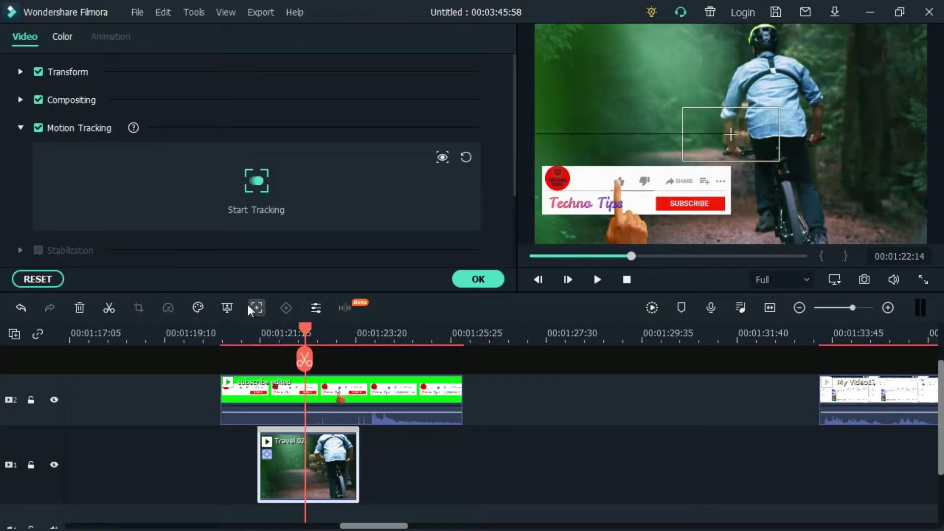
pyautogui.click(253, 177)
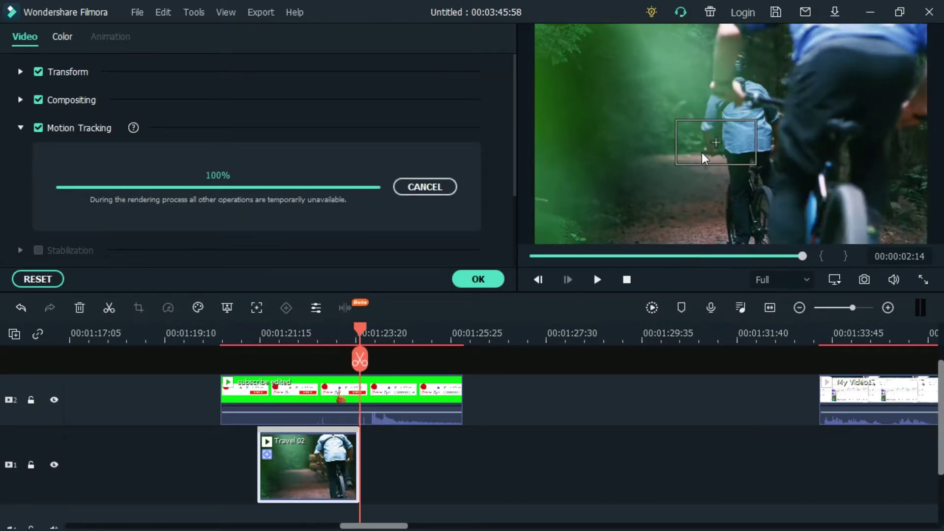
pyautogui.click(260, 182)
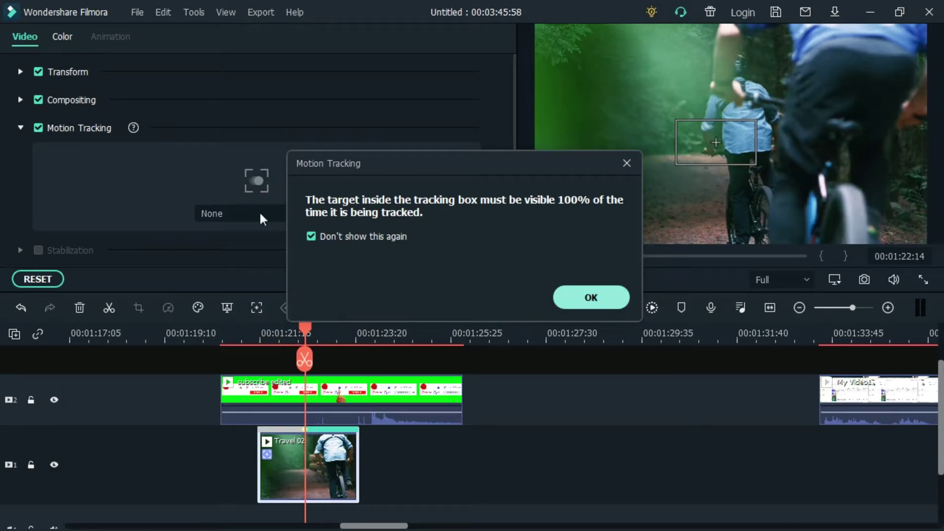
pyautogui.press('Return')
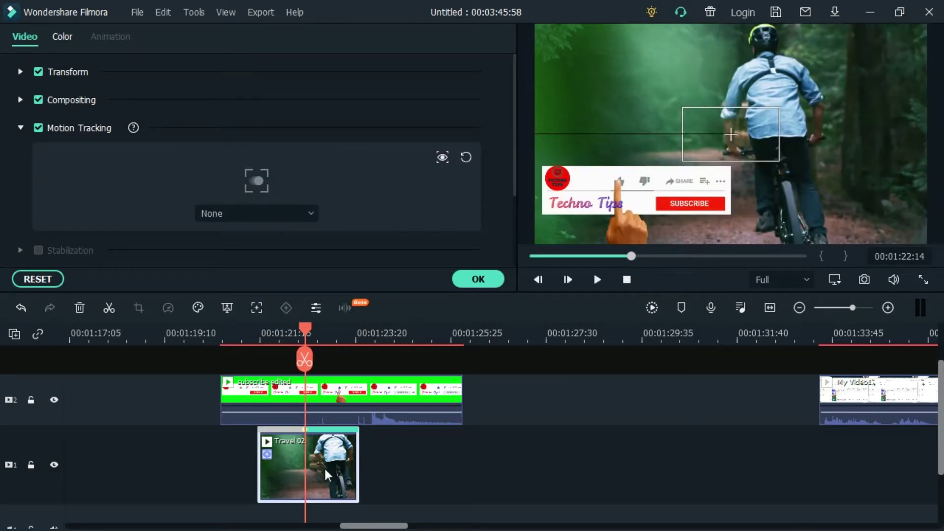
# Step: Play back the tracked Travel 02 section together with the subscribe overlay
pyautogui.click(728, 124)
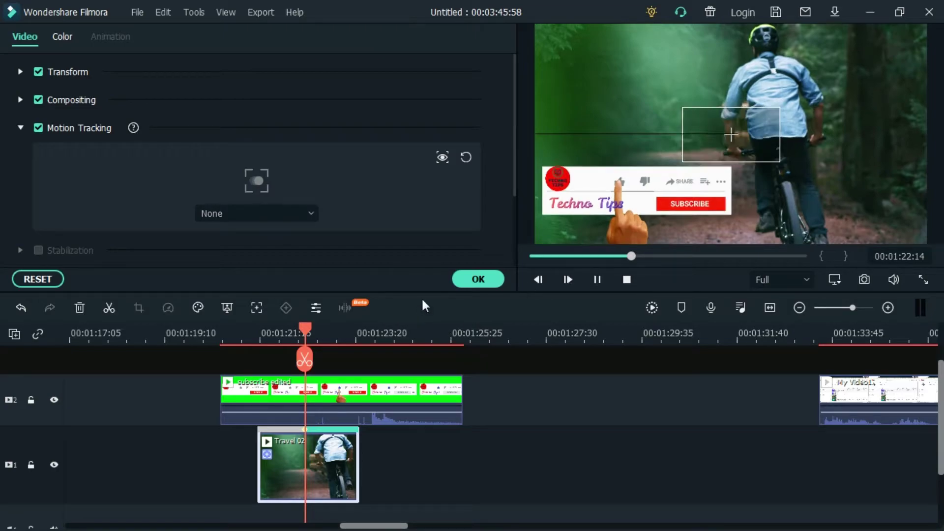
pyautogui.press('space')
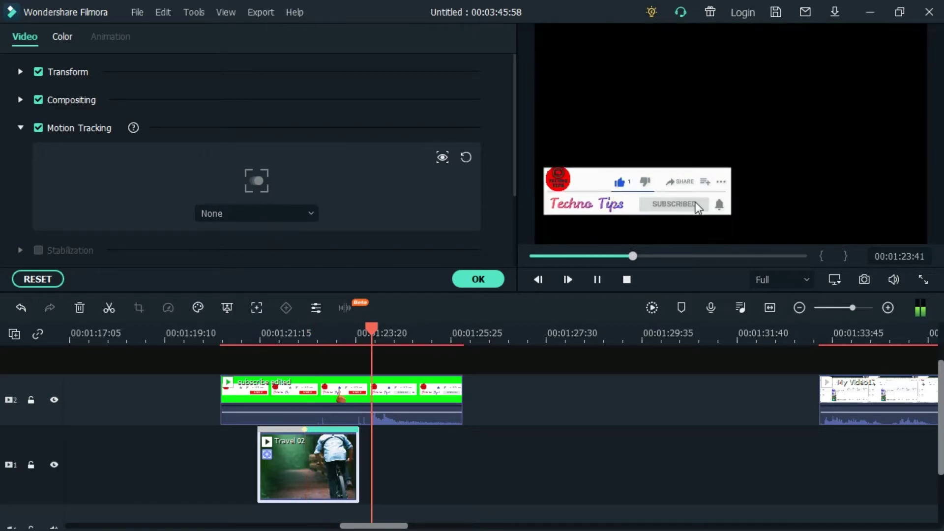
pyautogui.press('space')
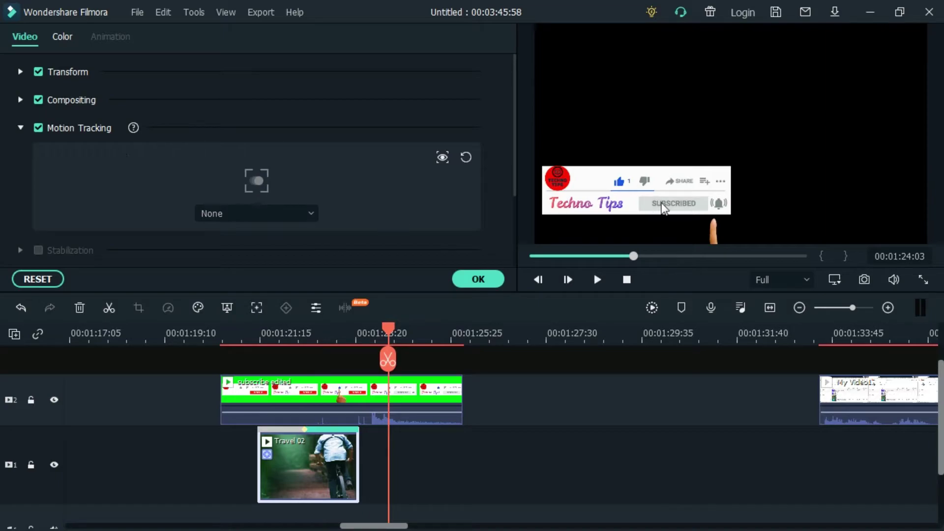
pyautogui.moveTo(395, 319); pyautogui.dragTo(273, 326)
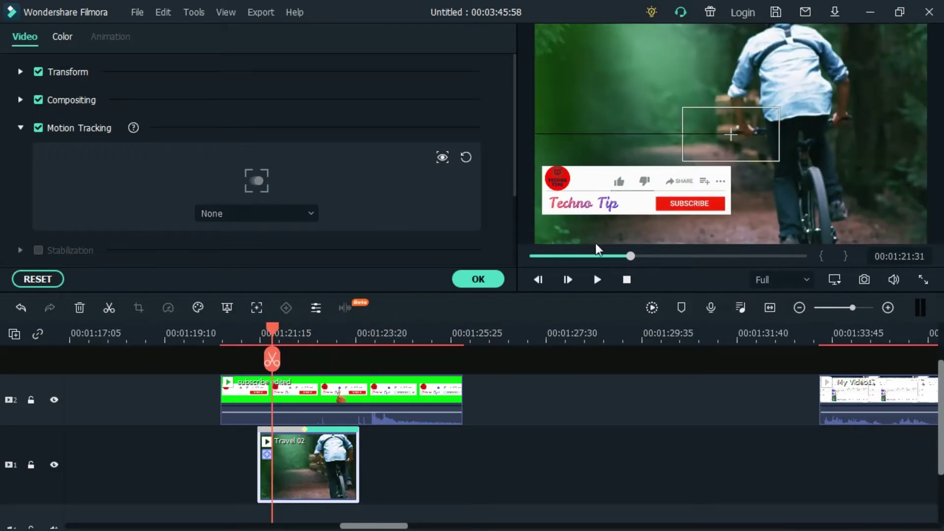
pyautogui.press('space')
# Step: Review the video settings of the subscribe edited clip and reset them all to their defaults
pyautogui.click(722, 146)
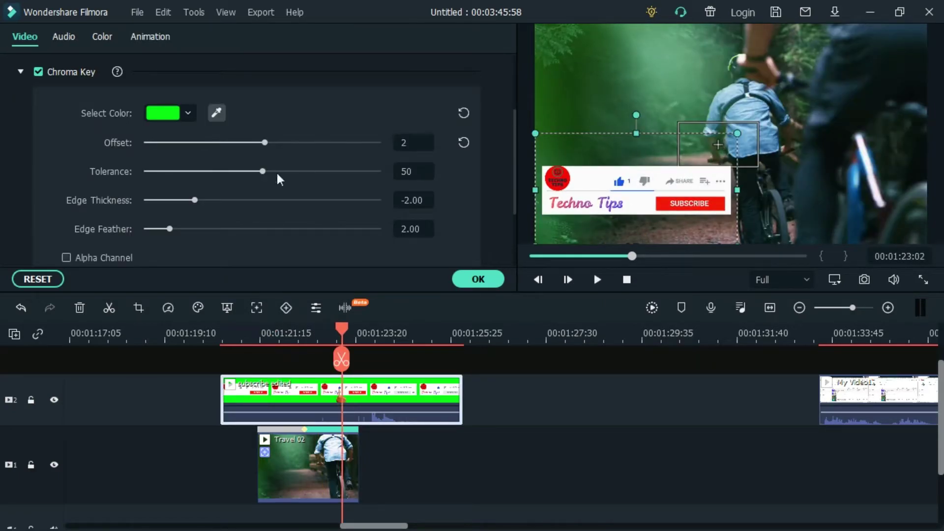
pyautogui.scroll(-2, 256, 238)
pyautogui.scroll(4, 295, 207)
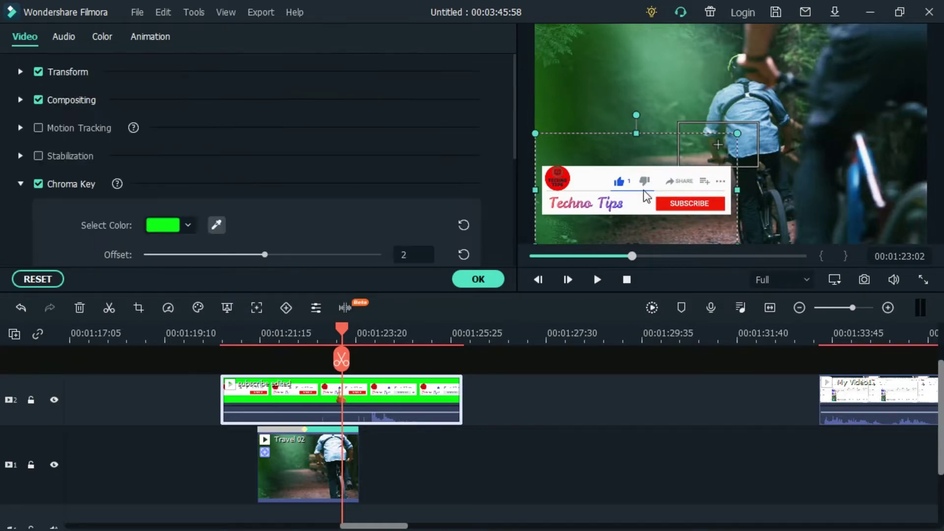
pyautogui.scroll(-3, 344, 173)
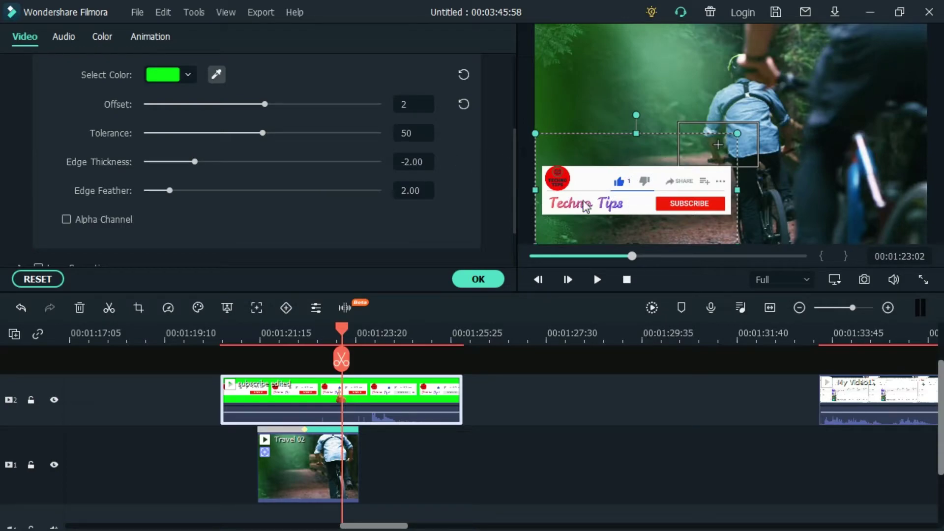
pyautogui.click(37, 279)
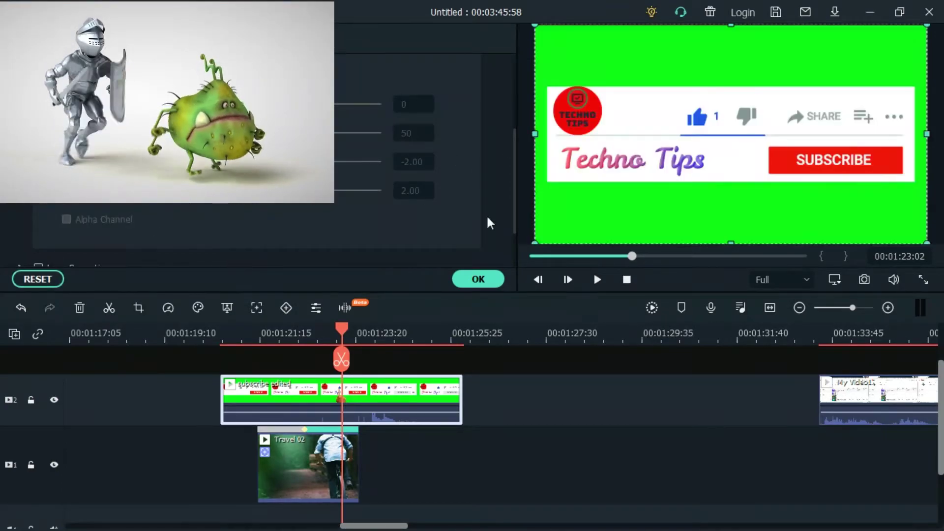
pyautogui.click(478, 279)
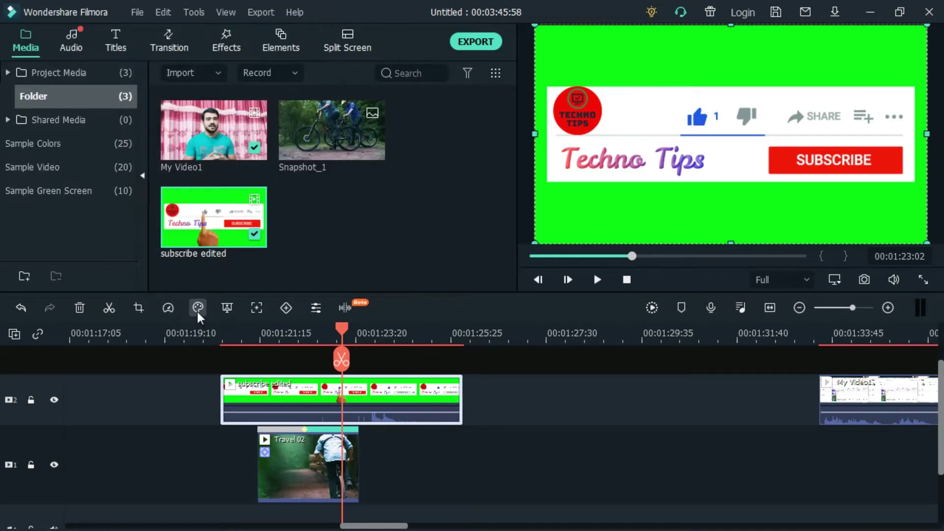
# Step: Apply the green Chroma Key to subscribe edited, shrink it to about 45% of the frame width and place it in the picture's lower-left area
pyautogui.click(226, 307)
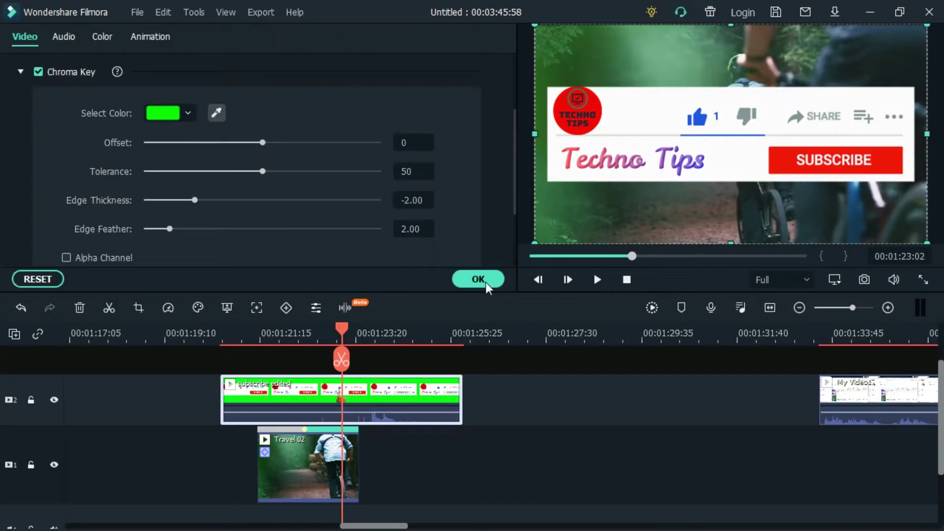
pyautogui.click(485, 282)
pyautogui.moveTo(533, 28); pyautogui.dragTo(750, 145)
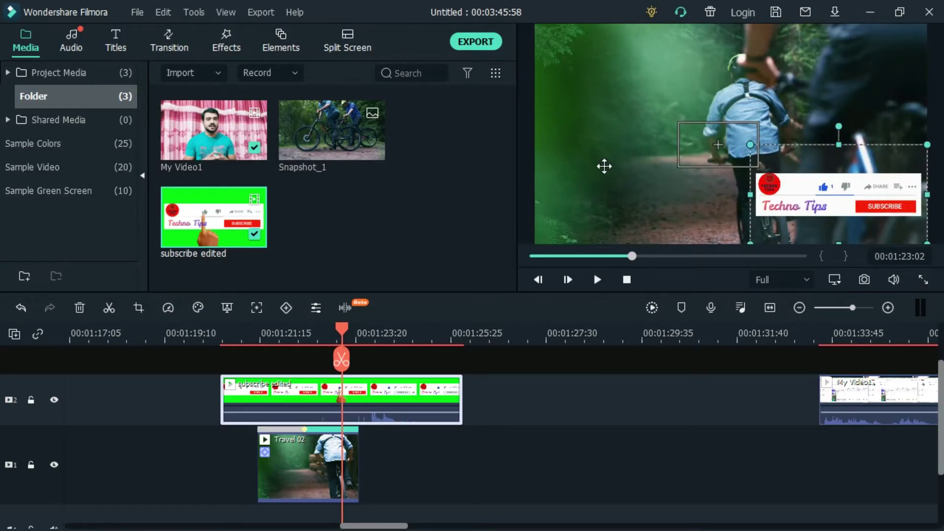
pyautogui.moveTo(604, 166); pyautogui.dragTo(600, 164)
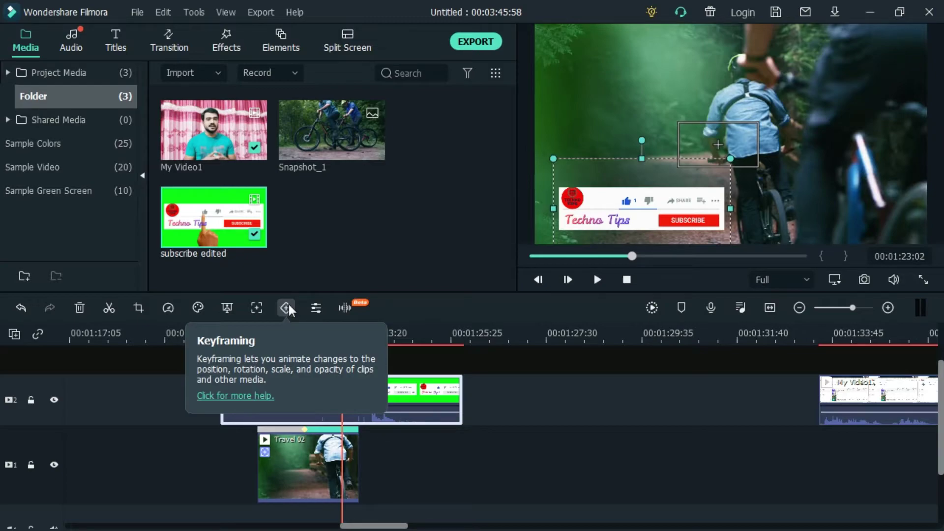
# Step: Add a keyframe to subscribe edited at 00:01:23:02 with the scale at 110.83% and the opacity at 67.20%
pyautogui.click(293, 308)
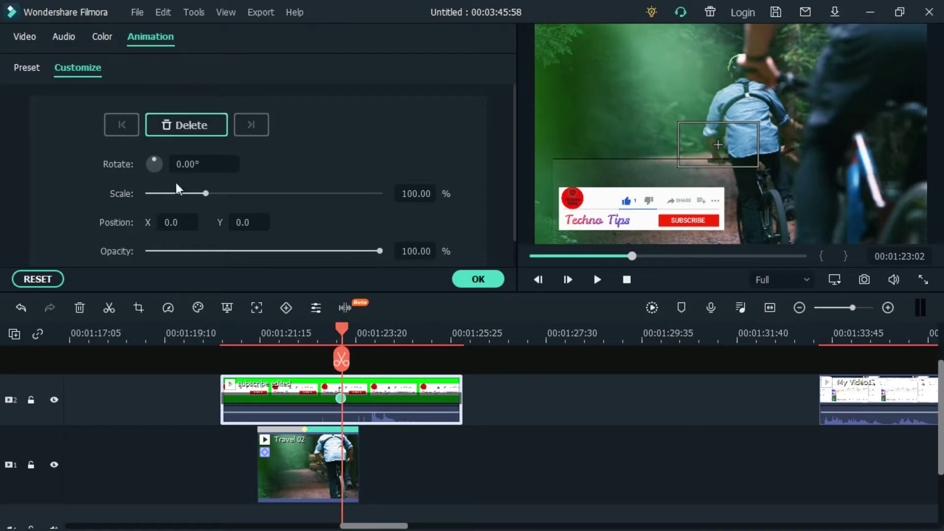
pyautogui.moveTo(205, 195)
pyautogui.mouseDown()
pyautogui.moveTo(294, 194)
pyautogui.moveTo(211, 194)
pyautogui.mouseUp()
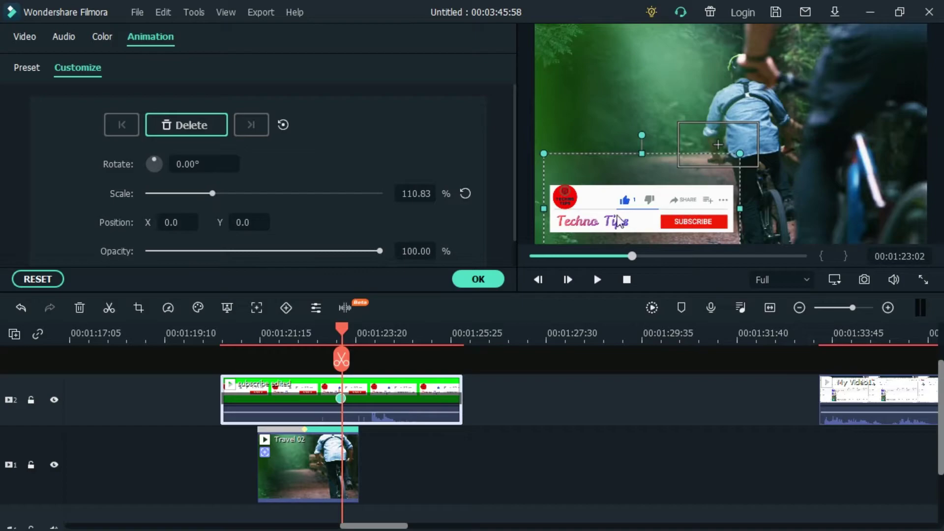
pyautogui.moveTo(380, 252); pyautogui.dragTo(304, 252)
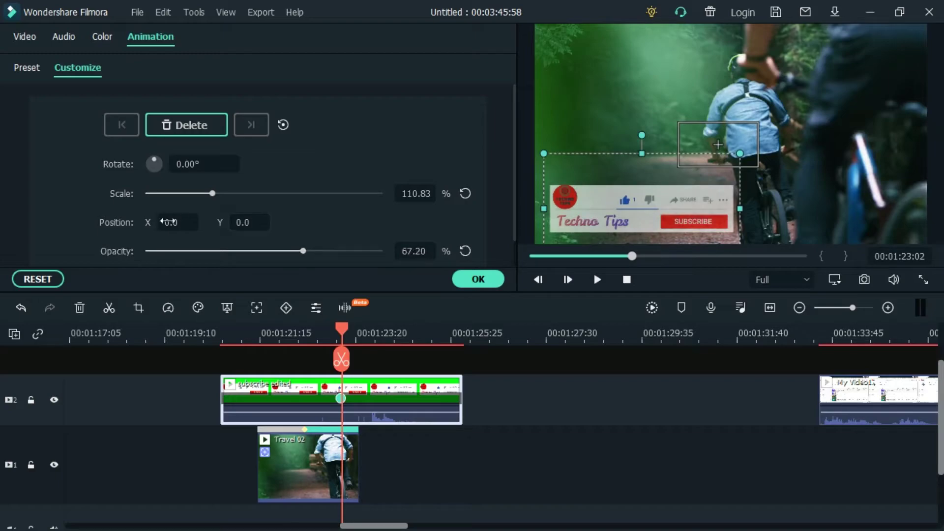
# Step: Rotate the subscribe overlay to 310.60° in this keyframe and move it to about X 63.0, Y 77.3
pyautogui.moveTo(561, 216); pyautogui.dragTo(538, 215)
pyautogui.moveTo(663, 199); pyautogui.dragTo(706, 243)
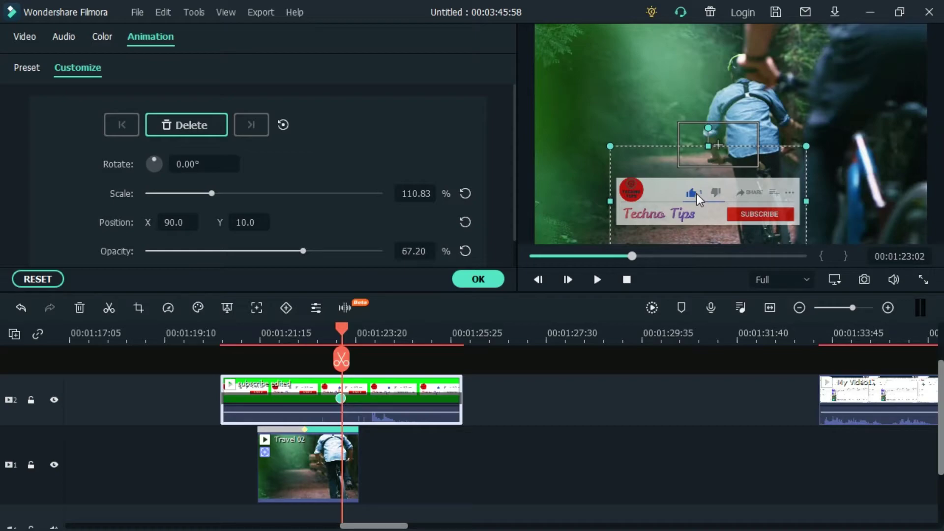
pyautogui.moveTo(155, 158)
pyautogui.mouseDown()
pyautogui.moveTo(165, 169)
pyautogui.moveTo(149, 160)
pyautogui.mouseUp()
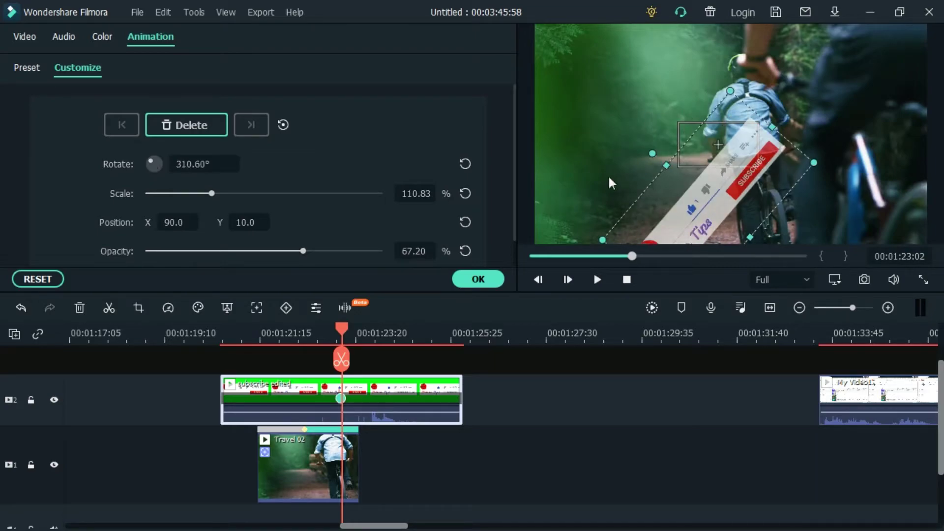
pyautogui.moveTo(679, 185); pyautogui.dragTo(666, 157)
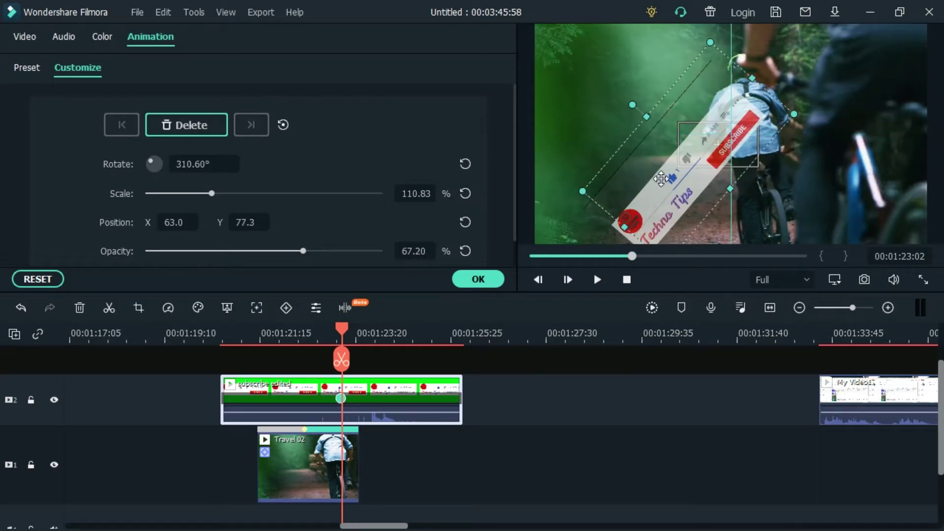
# Step: Delete the My Video1 clip from track 2 of the timeline
pyautogui.click(862, 403)
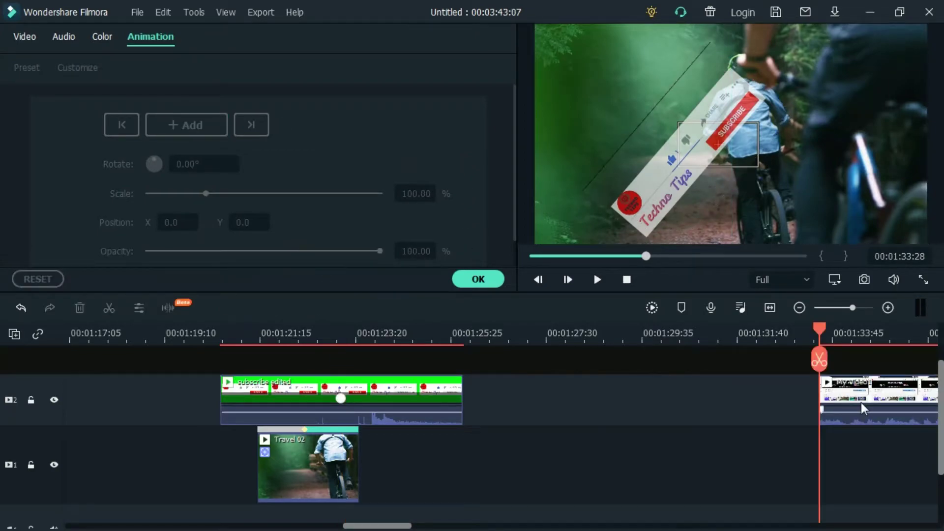
pyautogui.press('Delete')
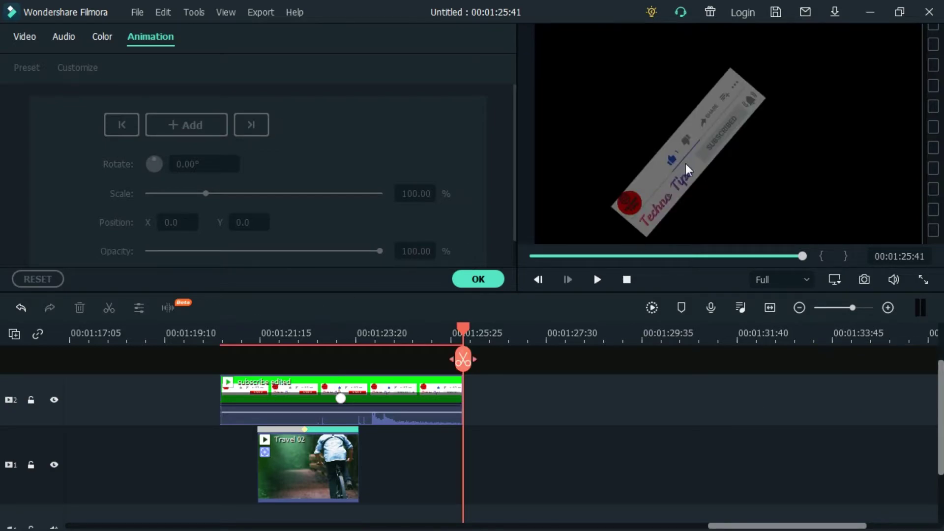
# Step: Add a keyframe to subscribe edited at 00:01:25:41 with rotation 313.35° and turn the overlay nearly level in the preview
pyautogui.click(685, 163)
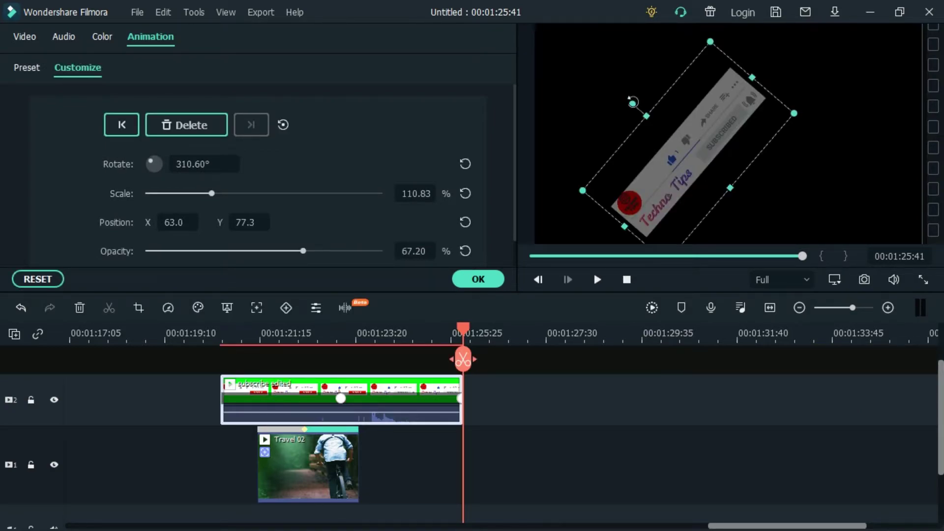
pyautogui.moveTo(633, 102); pyautogui.dragTo(632, 102)
pyautogui.click(479, 278)
pyautogui.moveTo(633, 104); pyautogui.dragTo(689, 75)
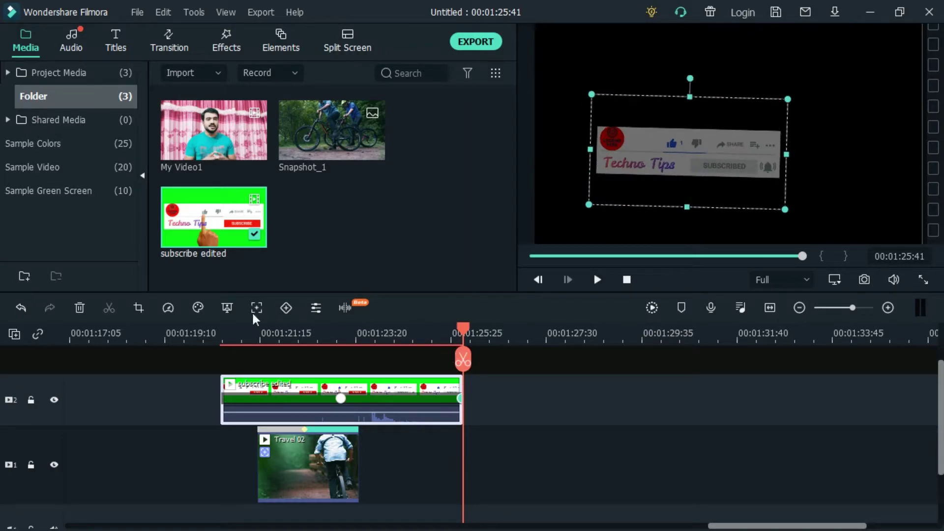
# Step: Apply the Slide Right preset animation to the subscribe edited clip
pyautogui.click(320, 305)
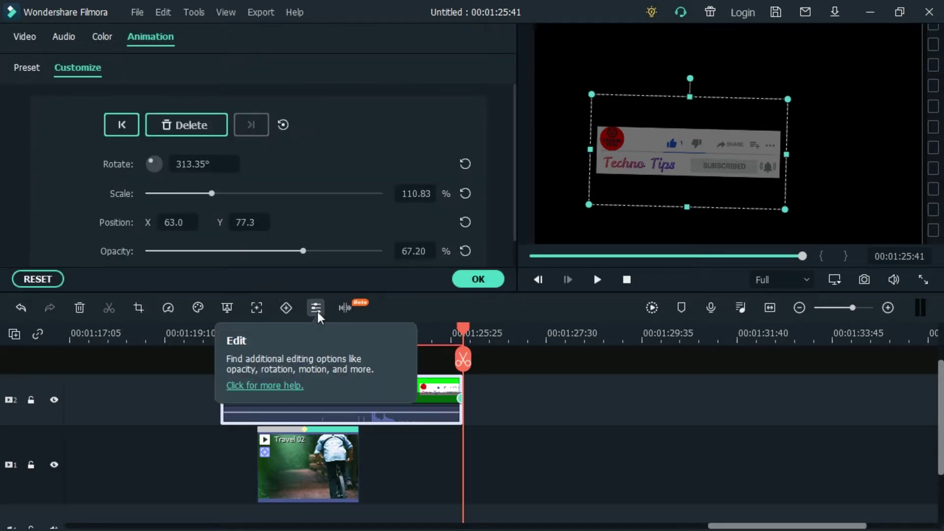
pyautogui.scroll(-1, 276, 207)
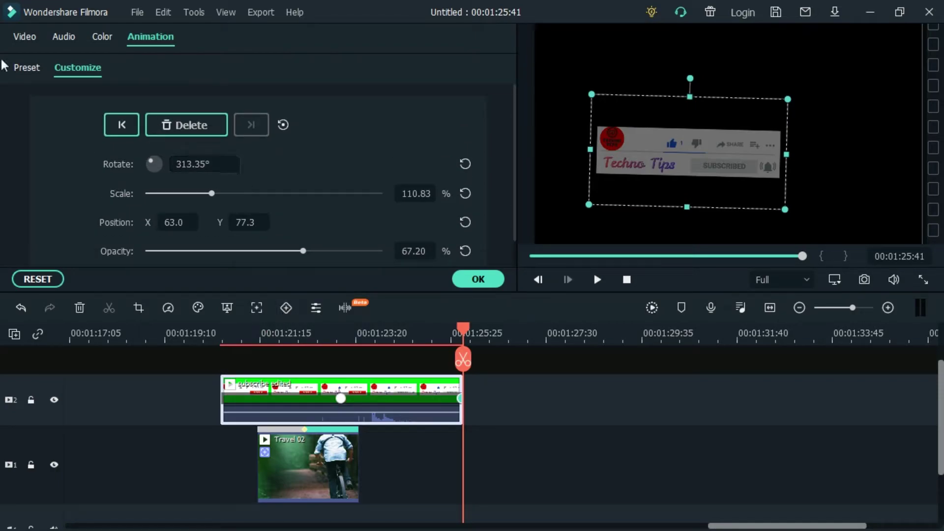
pyautogui.click(23, 70)
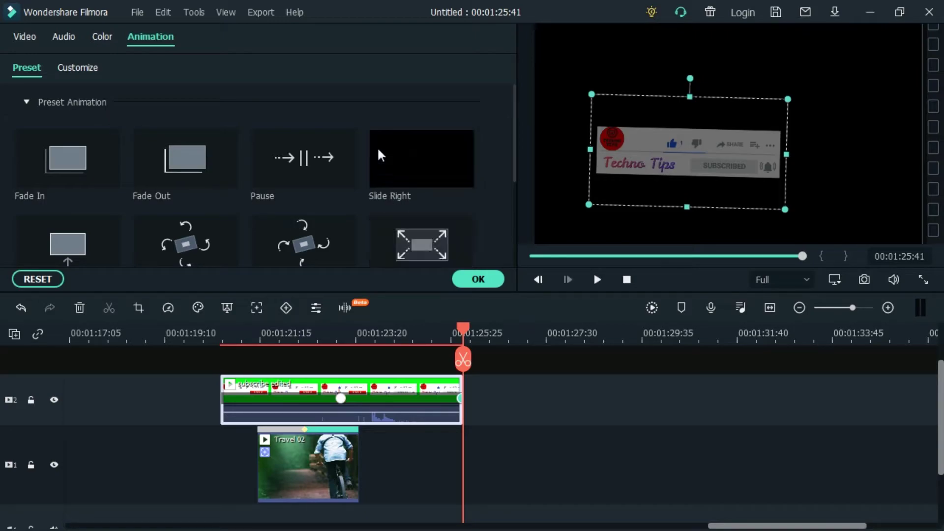
pyautogui.doubleClick(417, 168)
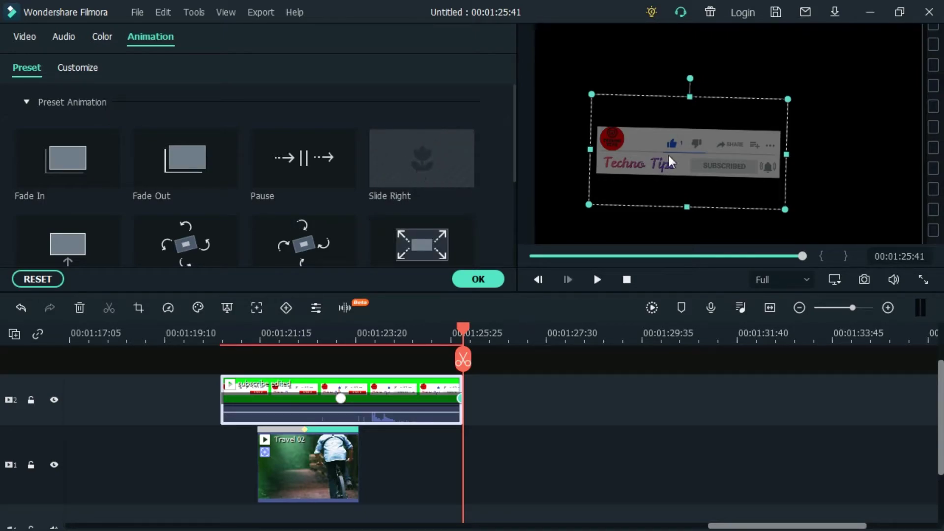
# Step: Play back the overlay animation from 00:01:20:44, review the other presets and the custom keyframe values, and accept the settings
pyautogui.click(237, 338)
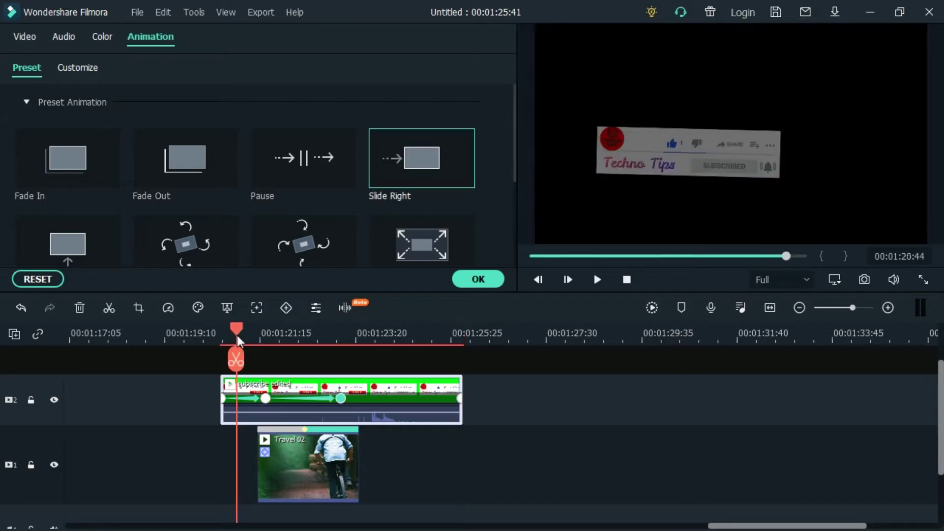
pyautogui.press('space')
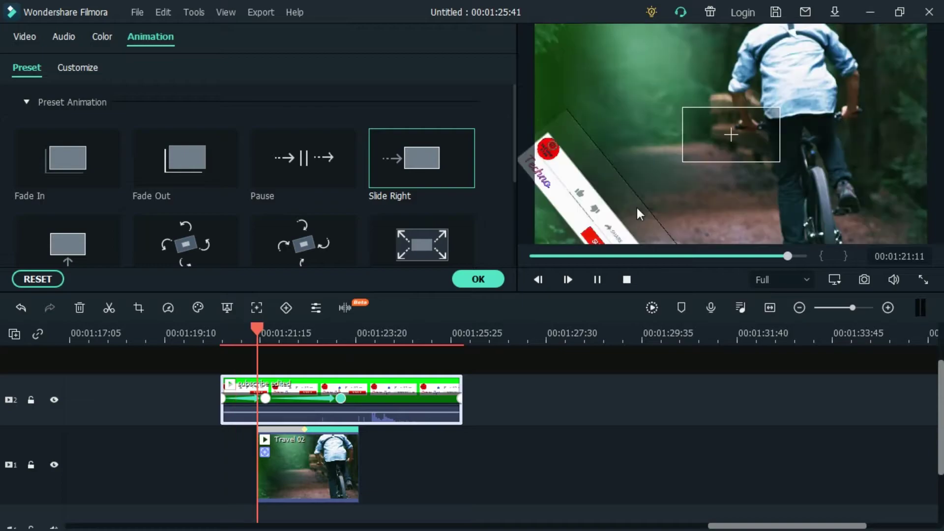
pyautogui.press('space')
pyautogui.scroll(-3, 294, 206)
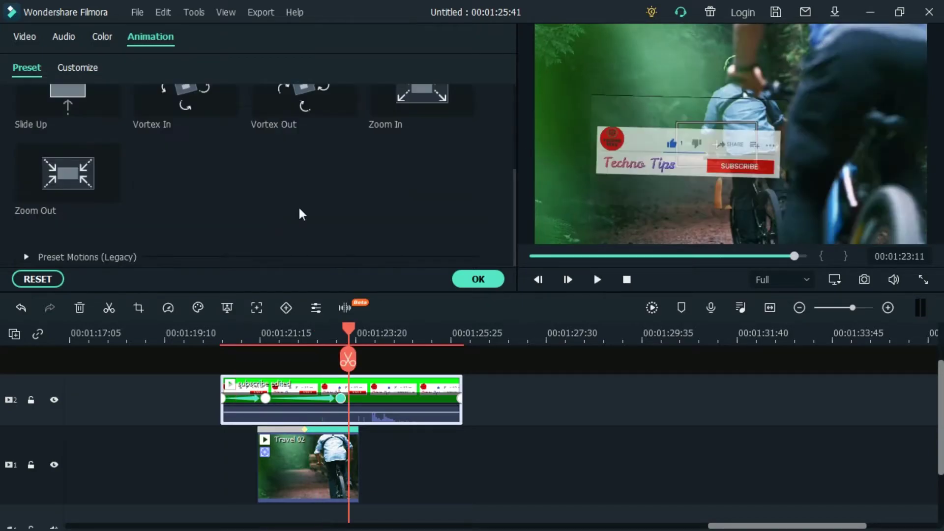
pyautogui.scroll(4, 167, 183)
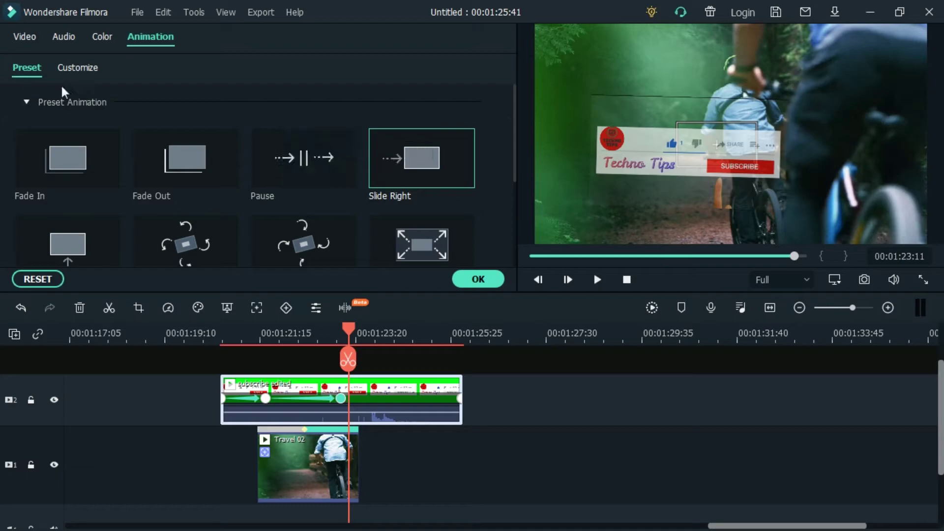
pyautogui.click(79, 69)
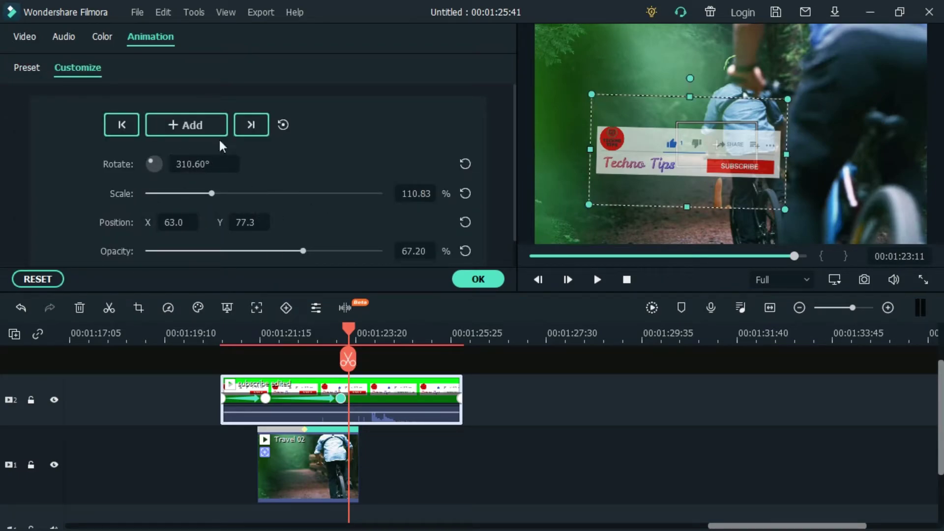
pyautogui.click(475, 284)
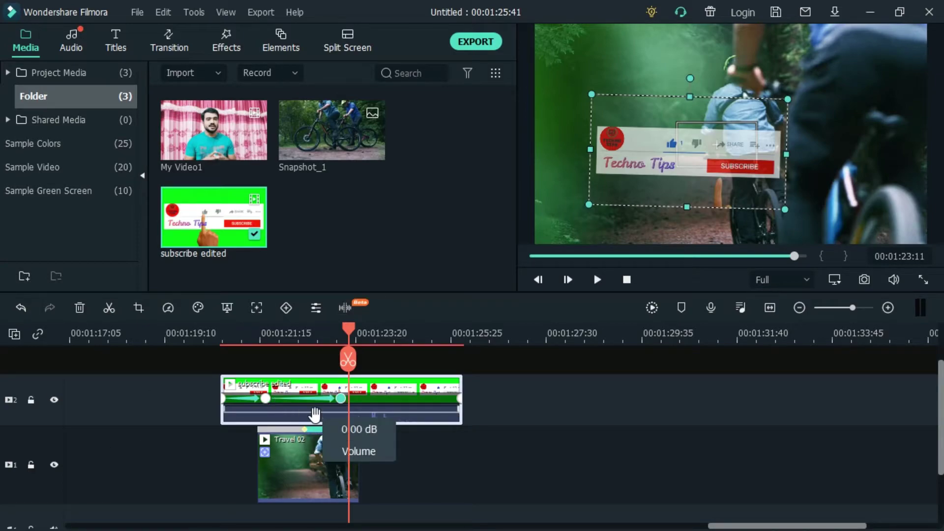
# Step: Remove subscribe edited from the timeline and move Travel 02 earlier on track 2, ending at about 00:01:15:29
pyautogui.hotkey('ctrl', 'z')
pyautogui.moveTo(99, 455); pyautogui.dragTo(216, 392)
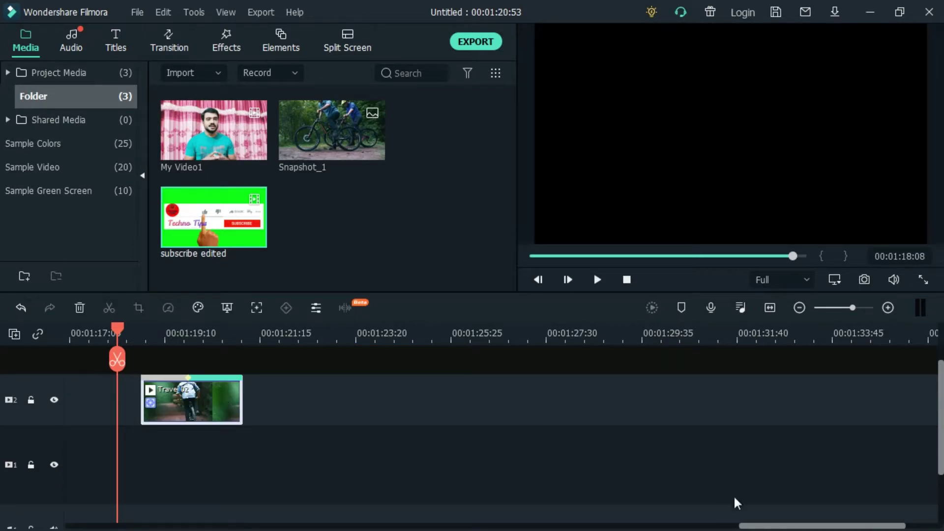
pyautogui.moveTo(792, 526); pyautogui.dragTo(754, 524)
pyautogui.moveTo(503, 399); pyautogui.dragTo(257, 413)
pyautogui.moveTo(758, 528); pyautogui.dragTo(687, 525)
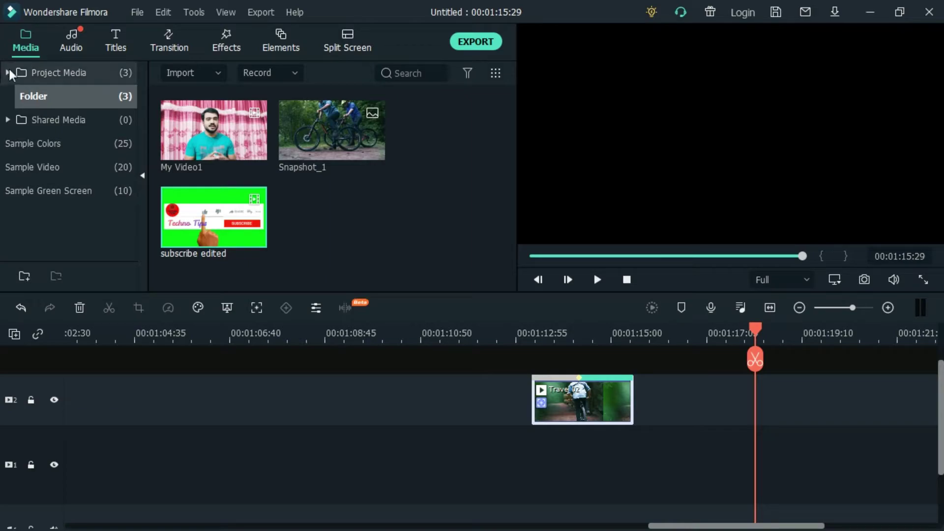
# Step: Examine the contents of Project Media, Shared Media with its folder, and the Sample Colors collection
pyautogui.doubleClick(52, 75)
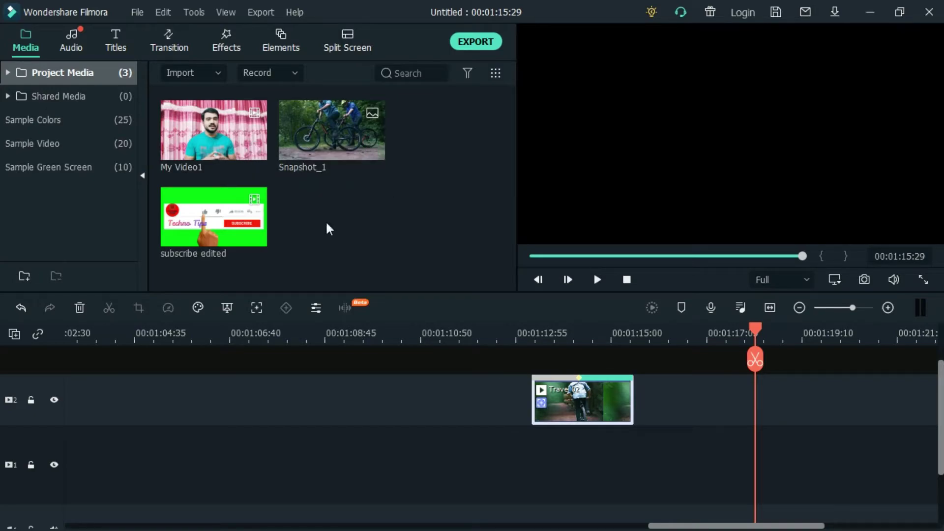
pyautogui.click(64, 97)
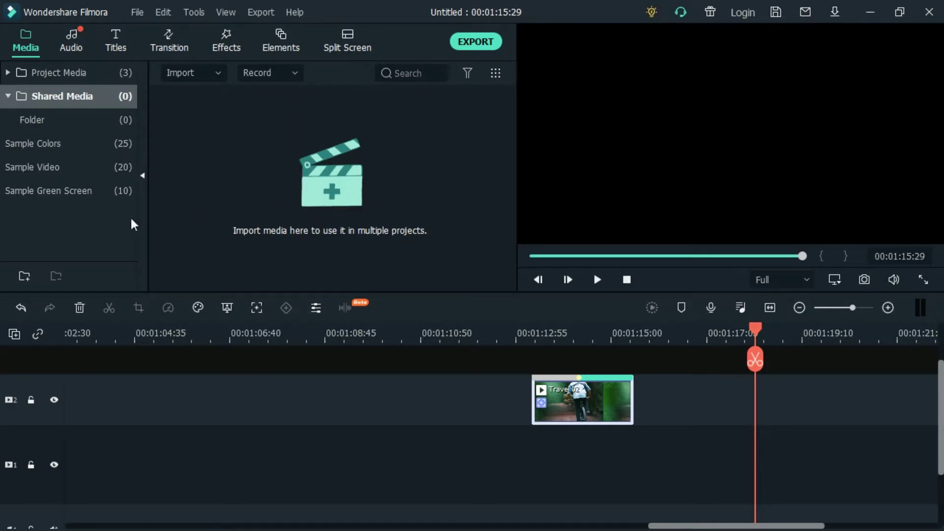
pyautogui.click(27, 118)
pyautogui.click(42, 144)
pyautogui.scroll(-10, 336, 181)
pyautogui.scroll(-5, 338, 187)
pyautogui.scroll(5, 338, 189)
pyautogui.scroll(-6, 340, 189)
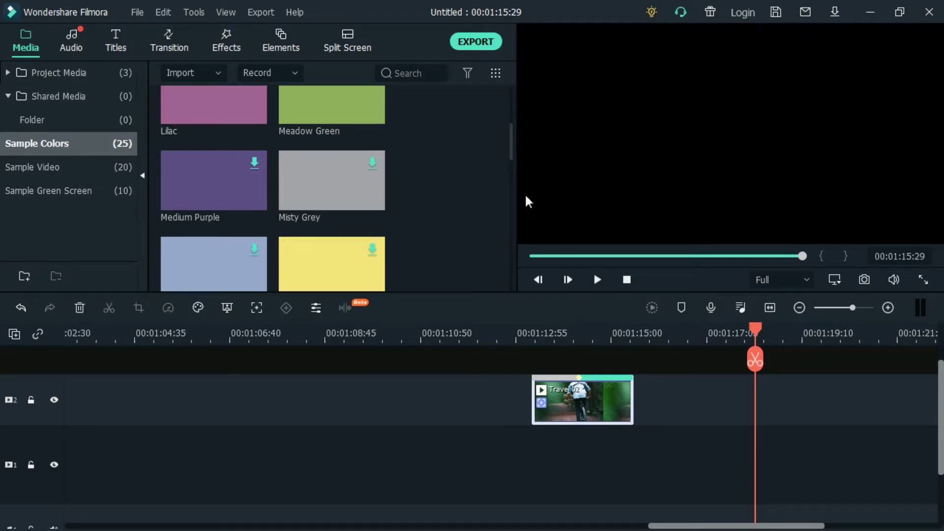
pyautogui.scroll(3, 369, 229)
# Step: Download the Baby Pink sample color and try it out as a clip on the timeline, removing the clip again
pyautogui.click(253, 113)
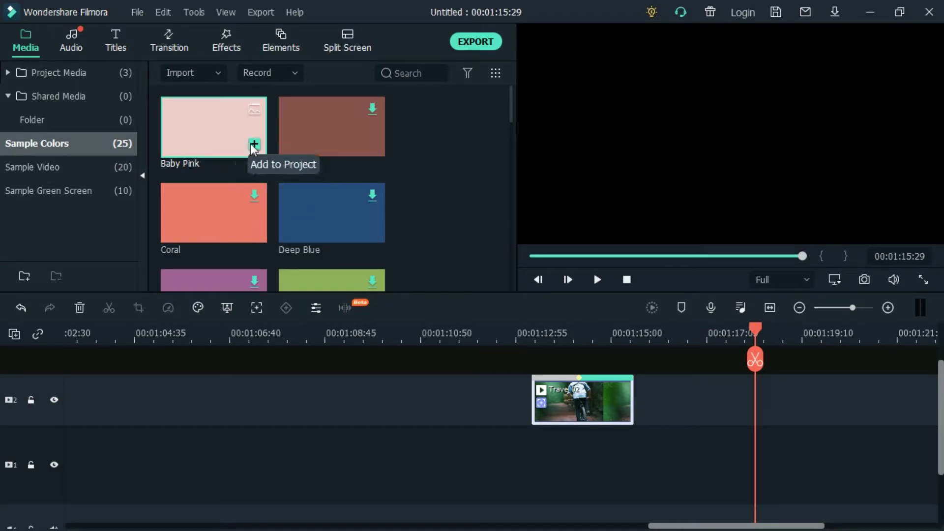
pyautogui.click(254, 145)
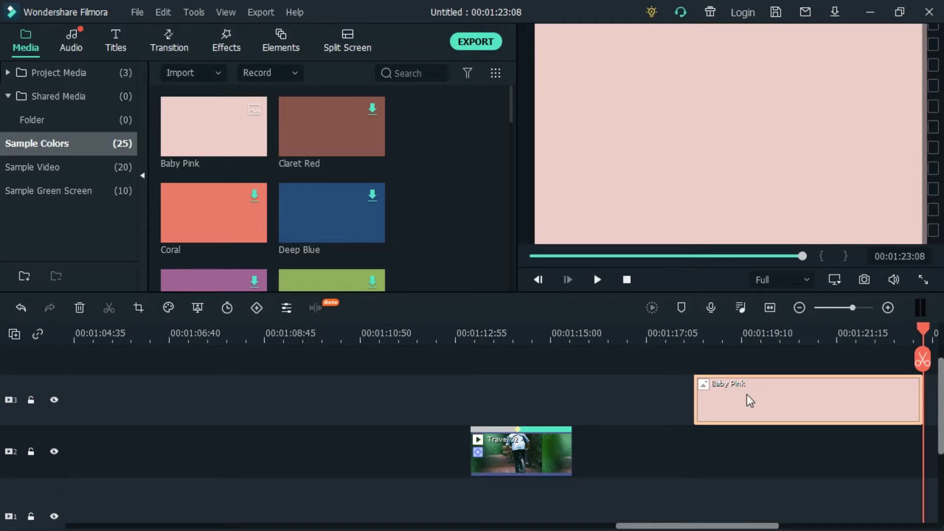
pyautogui.press('Delete')
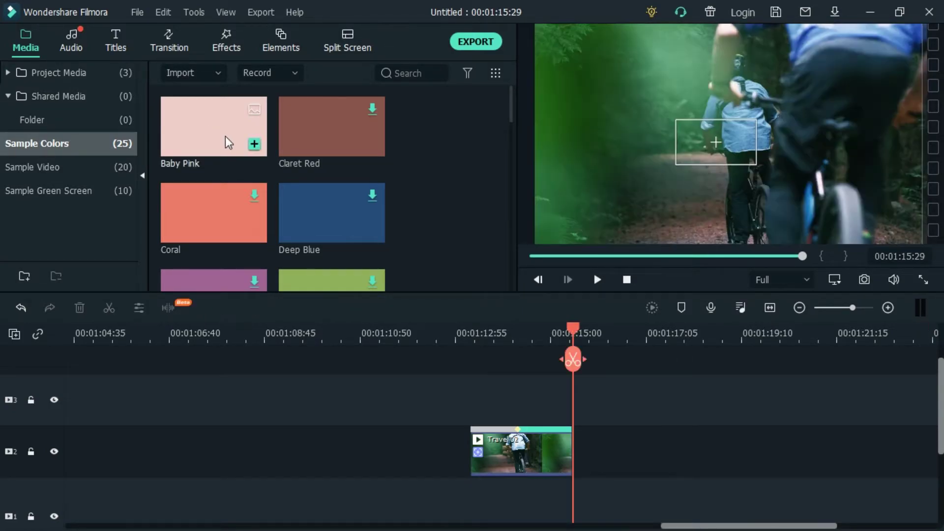
pyautogui.scroll(-5, 267, 190)
pyautogui.scroll(5, 268, 190)
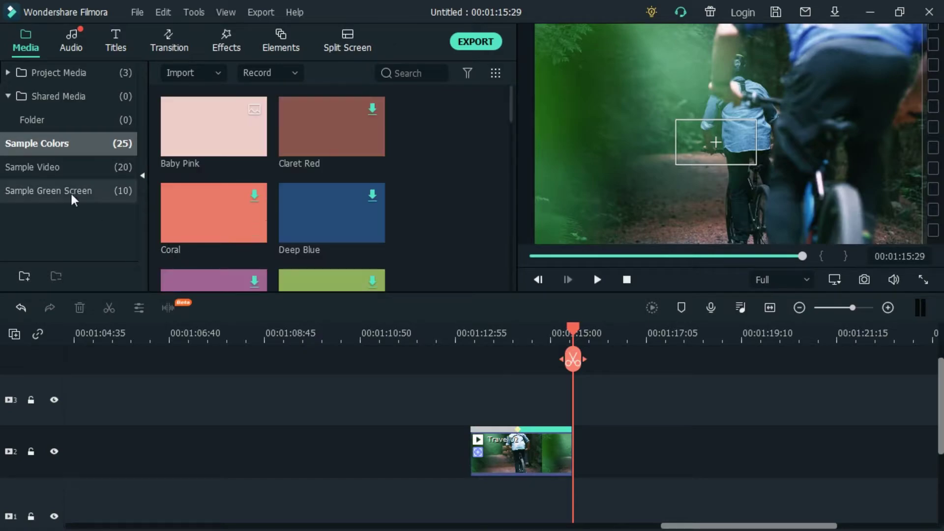
# Step: Find Countdown 8 in the Sample Video collection and download it
pyautogui.click(52, 170)
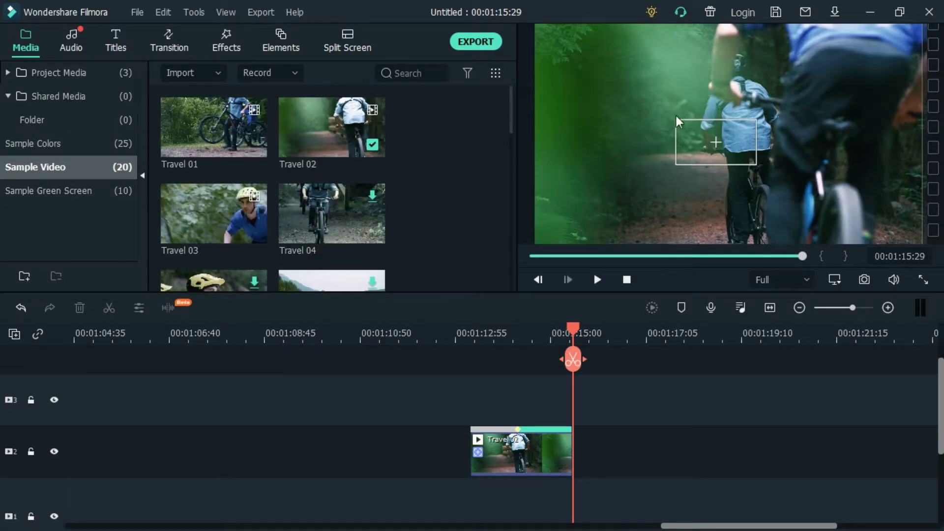
pyautogui.scroll(-10, 331, 178)
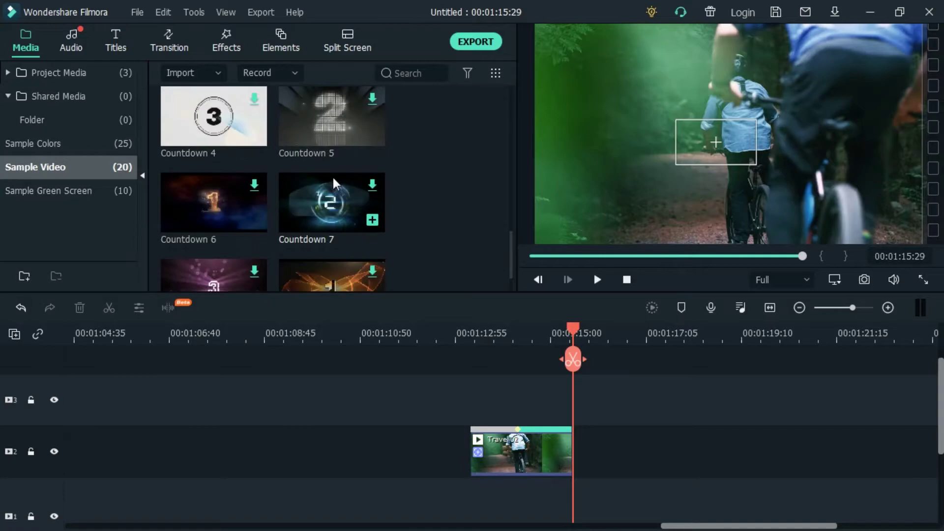
pyautogui.scroll(3, 335, 179)
pyautogui.scroll(-3, 336, 184)
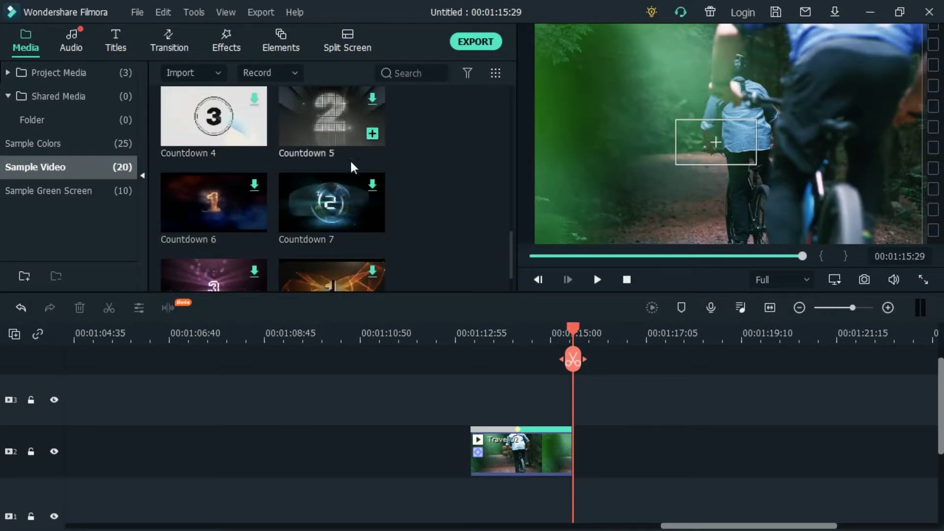
pyautogui.scroll(-1, 364, 167)
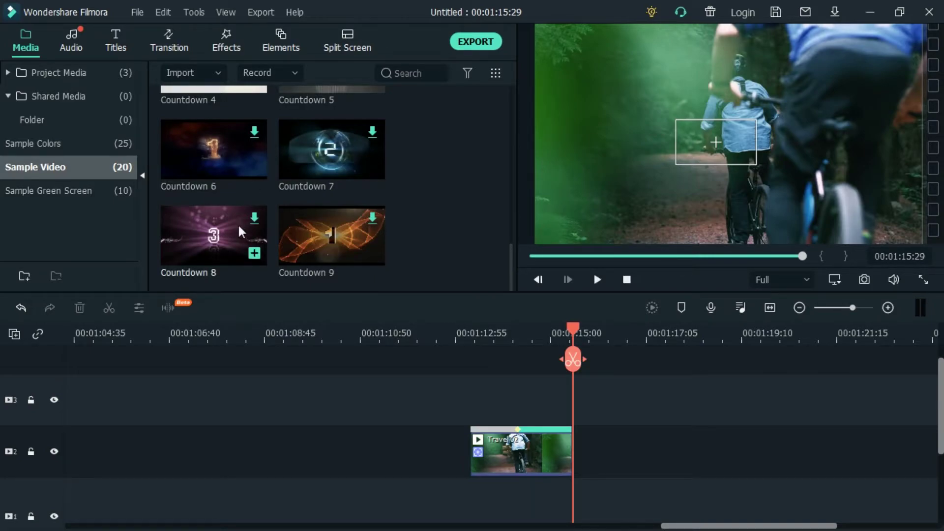
pyautogui.click(255, 219)
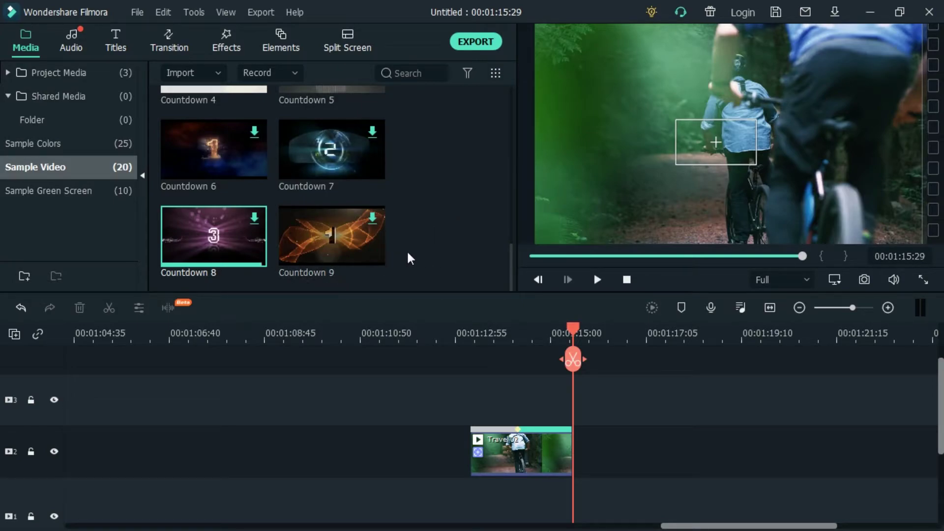
pyautogui.scroll(3, 407, 250)
pyautogui.scroll(-3, 310, 147)
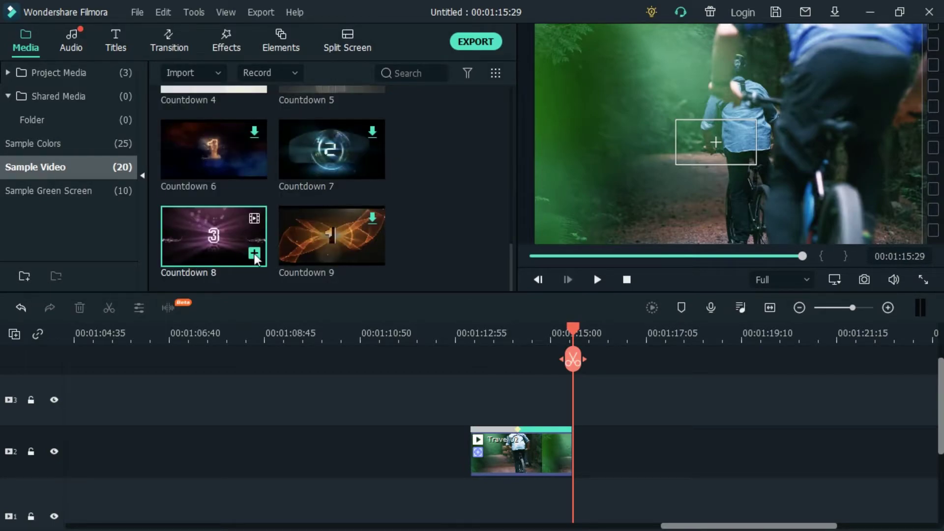
# Step: Add the Countdown 8 sample video to track 3 of the timeline, starting at about 00:01:06:26, and play it
pyautogui.click(254, 253)
pyautogui.moveTo(186, 415); pyautogui.dragTo(186, 415)
pyautogui.click(159, 331)
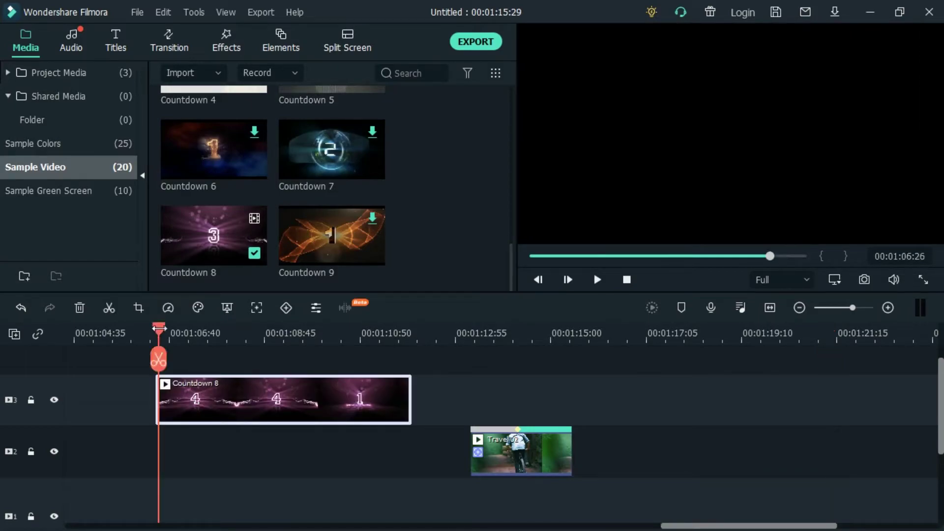
pyautogui.press('space')
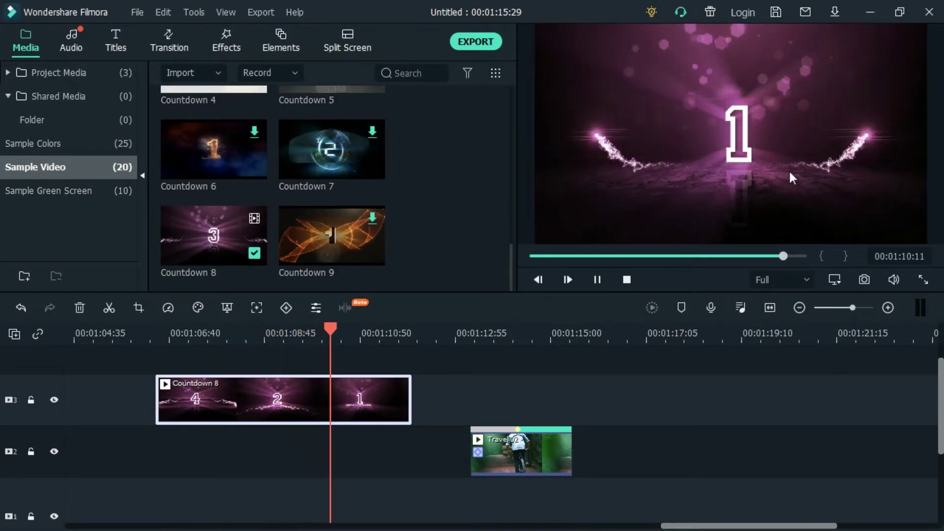
pyautogui.press('space')
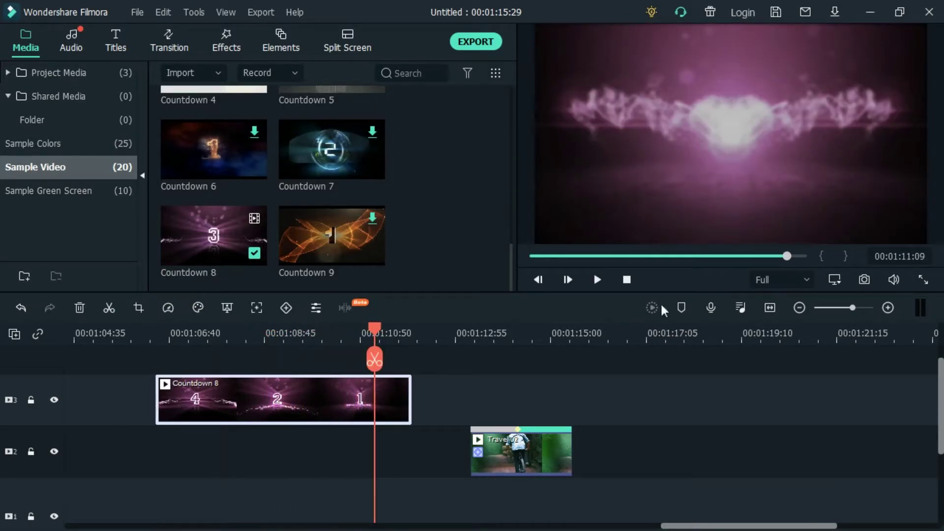
# Step: Move Travel 02 up to track 3 directly behind Countdown 8 and play across the cut
pyautogui.moveTo(518, 445); pyautogui.dragTo(446, 397)
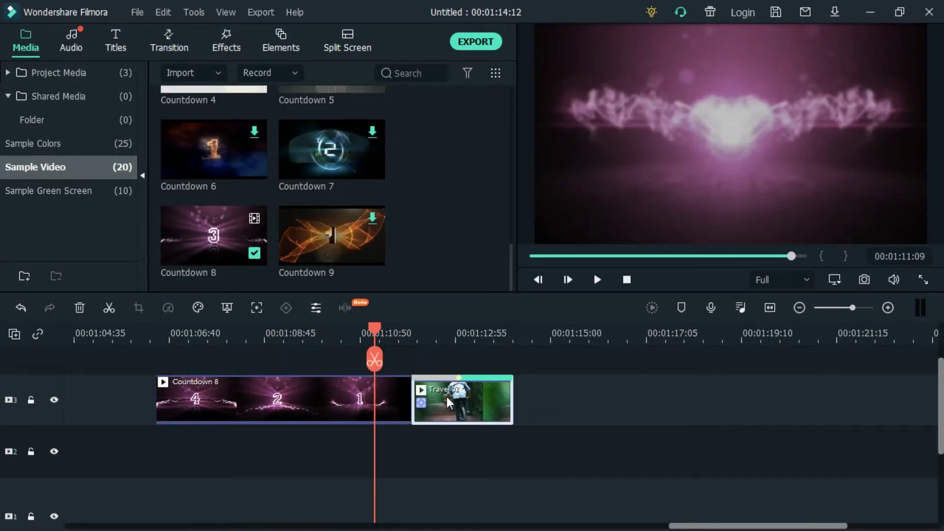
pyautogui.click(396, 327)
pyautogui.press('space')
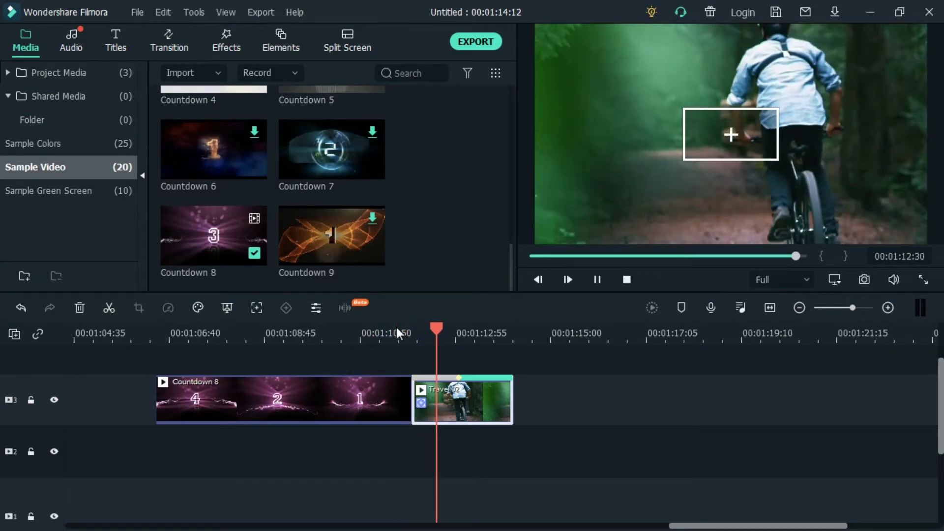
# Step: Reposition the motion-tracking box on Travel 02 at 00:01:11:58, placing it over the path beside the cyclist
pyautogui.click(730, 138)
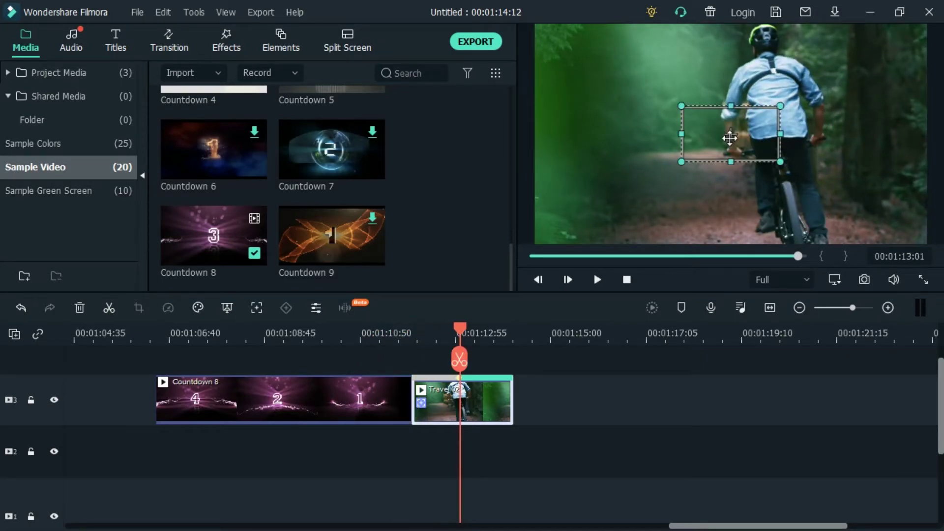
pyautogui.hotkey('ctrl', 'z')
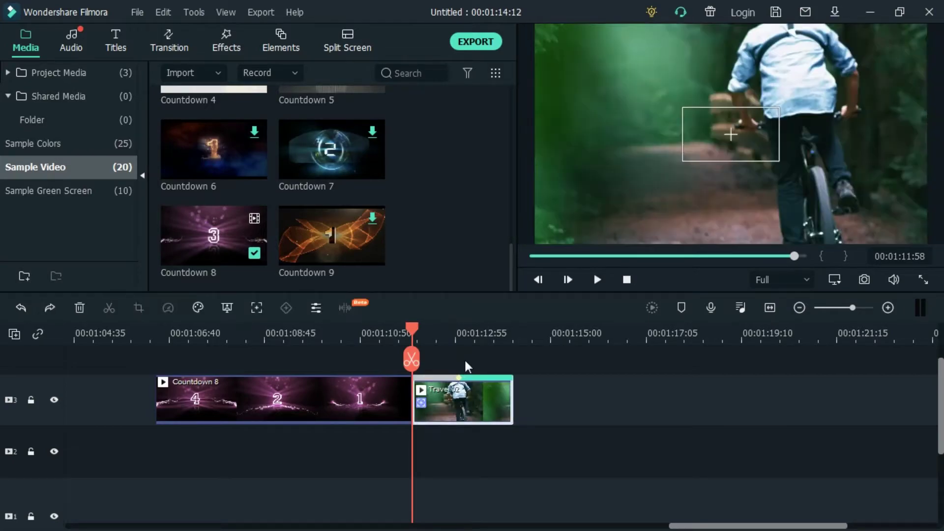
pyautogui.click(695, 139)
pyautogui.moveTo(695, 139); pyautogui.dragTo(651, 156)
pyautogui.rightClick(652, 156)
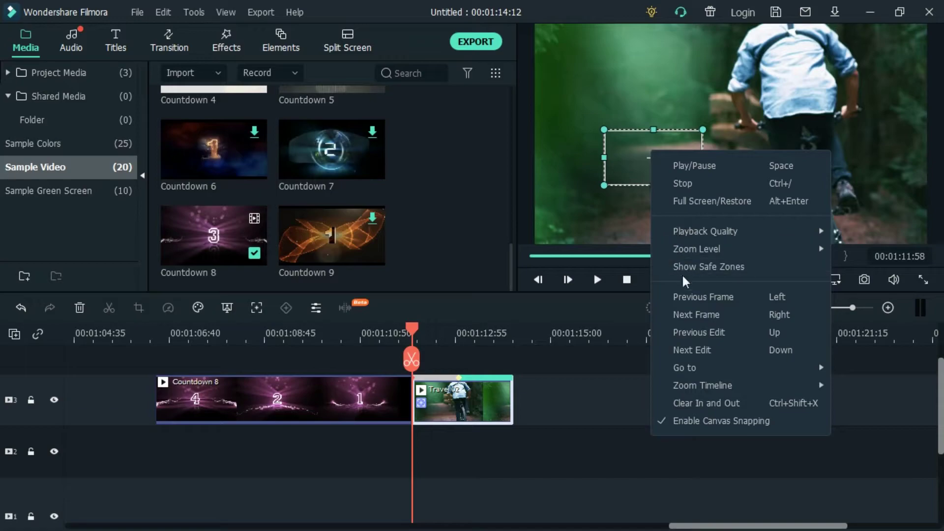
pyautogui.click(608, 157)
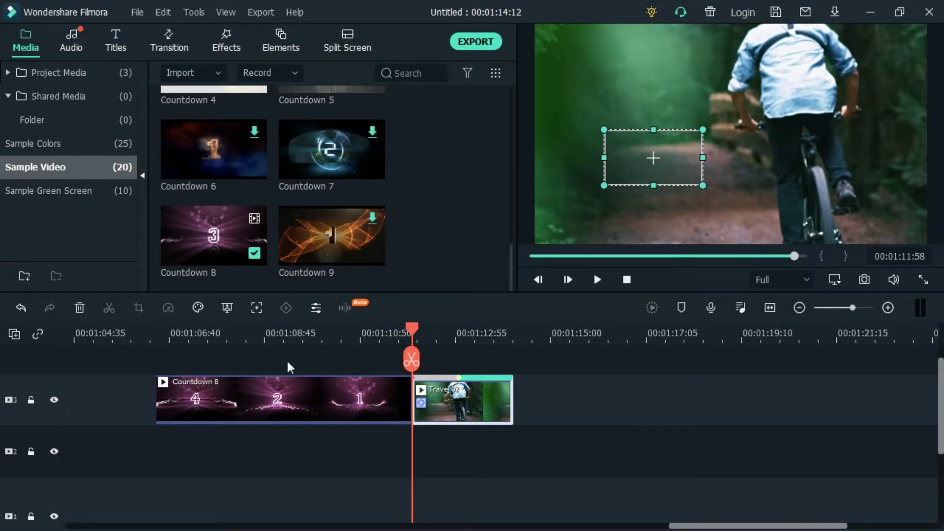
# Step: Split Countdown 8 at 00:01:06:56 and move its second part behind Travel 02 on track 3
pyautogui.click(264, 402)
pyautogui.moveTo(412, 329); pyautogui.dragTo(291, 330)
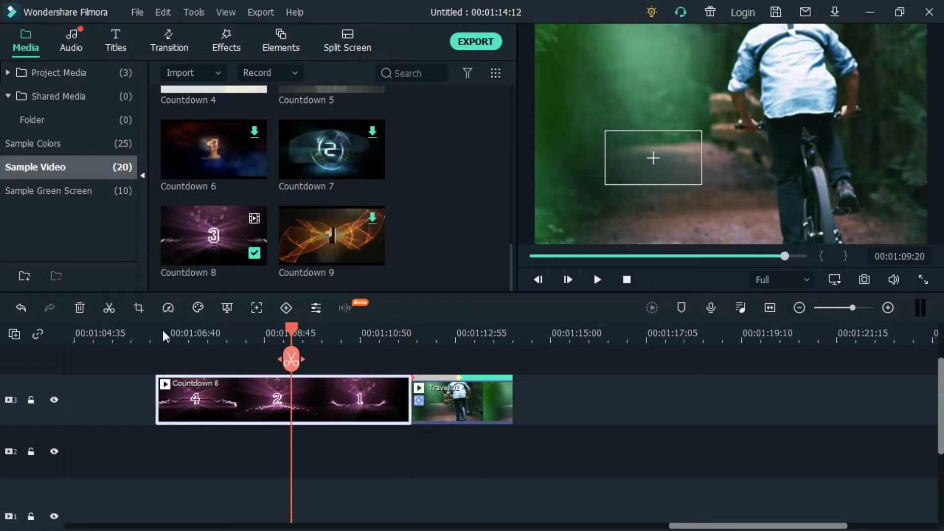
pyautogui.click(163, 333)
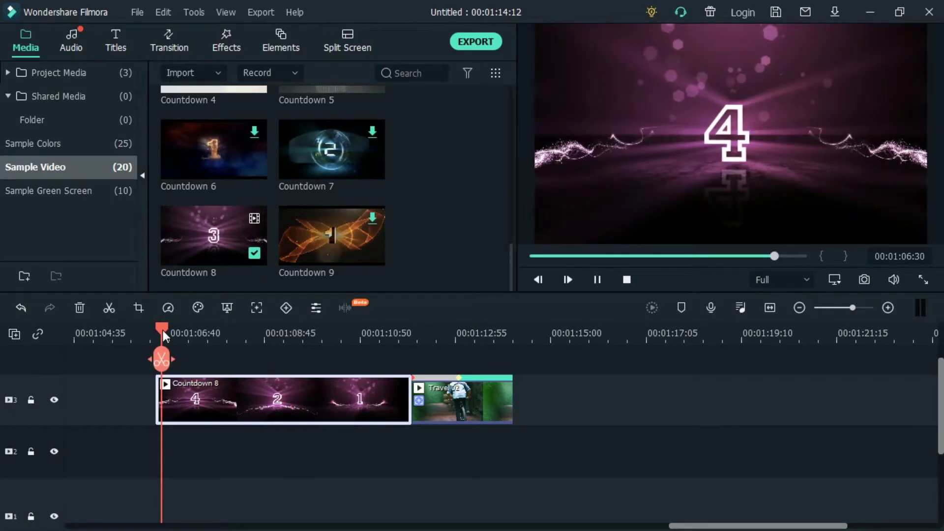
pyautogui.press('space')
pyautogui.press('space')
pyautogui.click(183, 363)
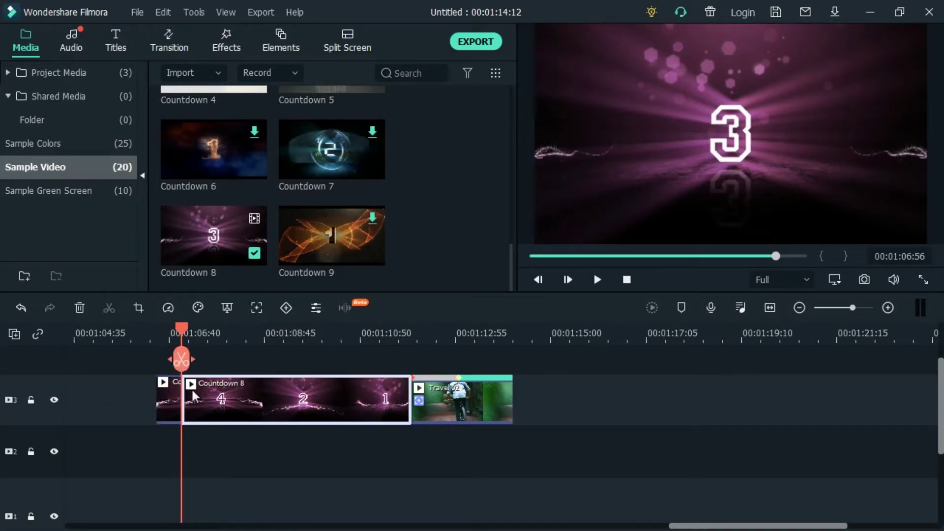
pyautogui.moveTo(236, 391); pyautogui.dragTo(261, 391)
pyautogui.moveTo(205, 397); pyautogui.dragTo(495, 409)
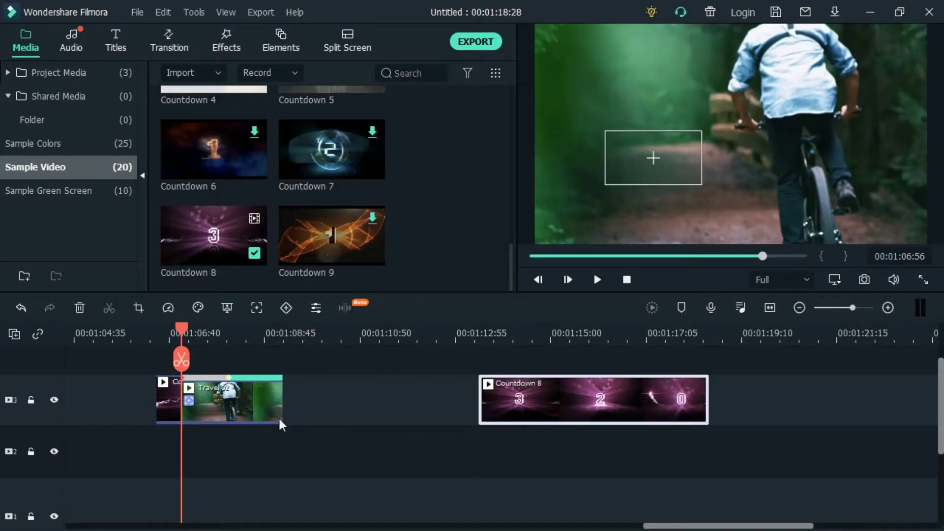
# Step: Play the cut from the short Countdown 8 clip into Travel 02 to check the transition
pyautogui.moveTo(183, 330); pyautogui.dragTo(147, 336)
pyautogui.scroll(3, 285, 328)
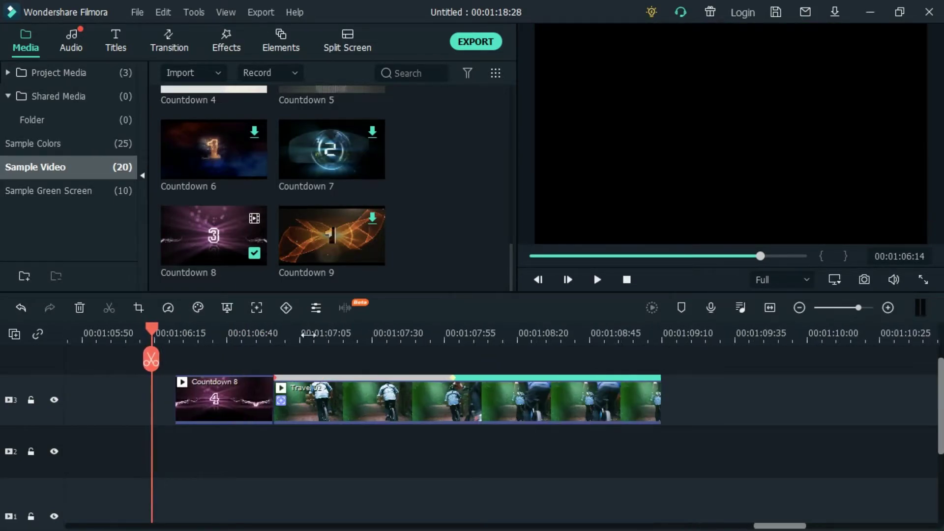
pyautogui.scroll(1, 285, 328)
pyautogui.click(284, 333)
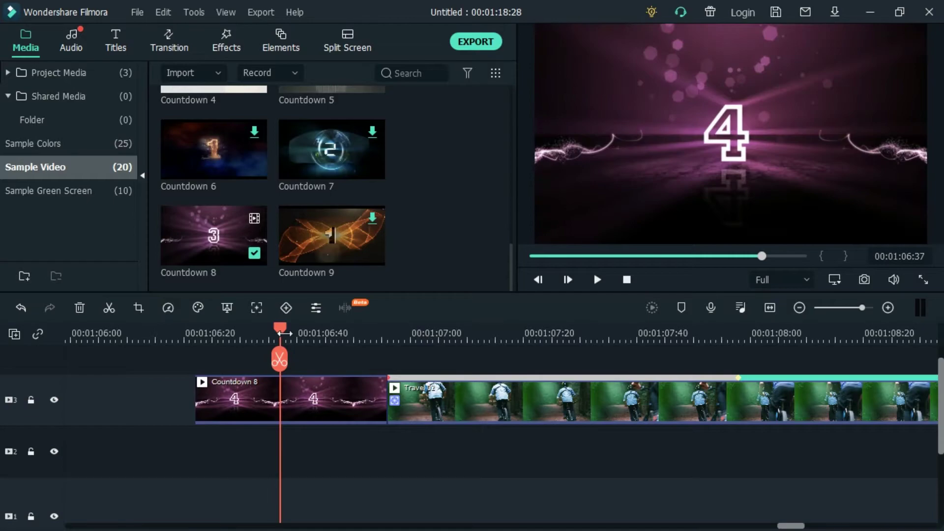
pyautogui.press('space')
pyautogui.press('space')
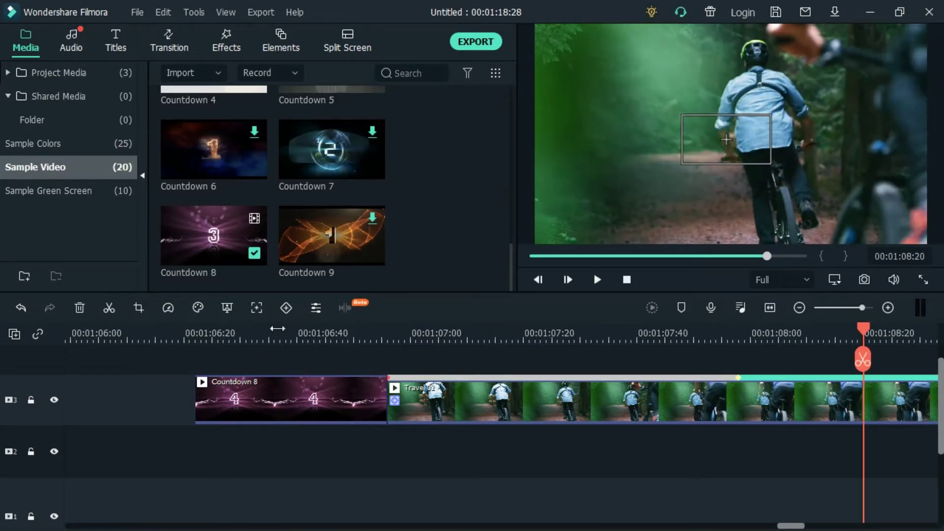
# Step: Split the short Countdown 8 clip at 00:01:06:36, delete the part after the cut and play the result
pyautogui.click(274, 331)
pyautogui.click(274, 360)
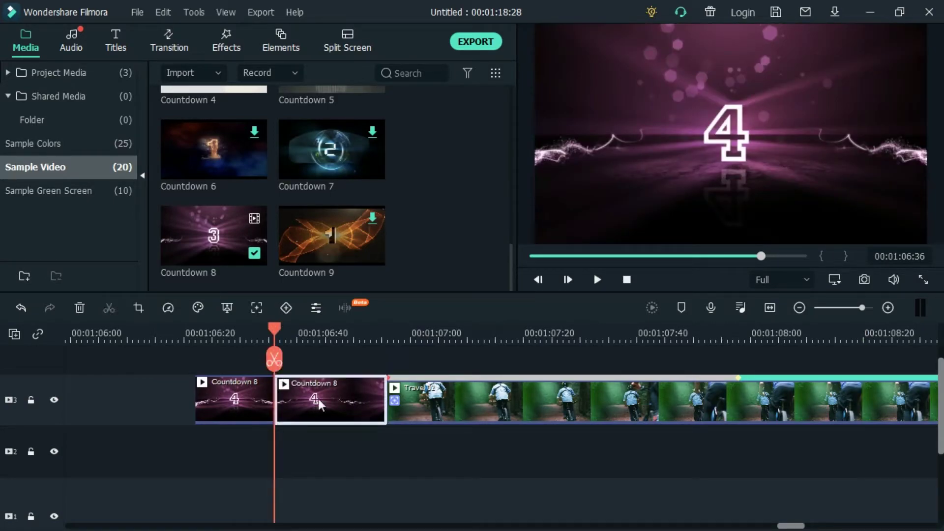
pyautogui.press('Delete')
pyautogui.moveTo(273, 326); pyautogui.dragTo(190, 326)
pyautogui.press('space')
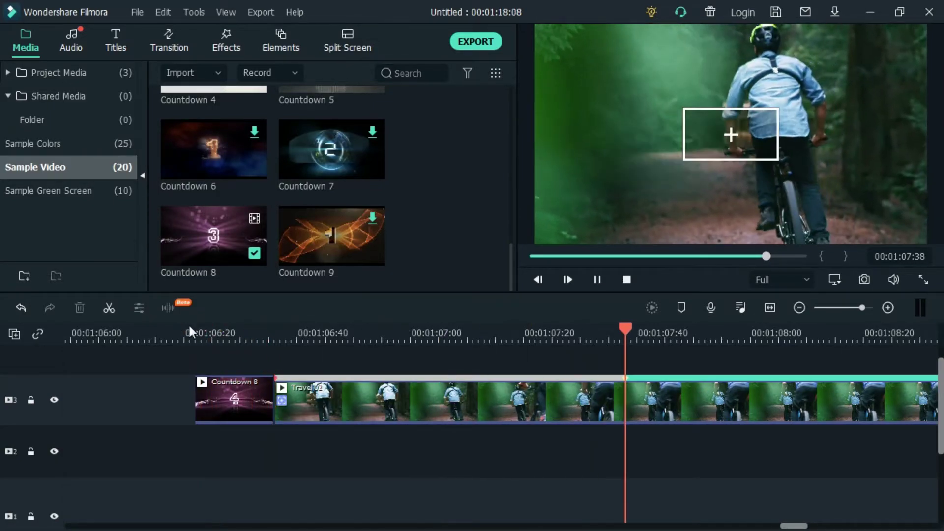
pyautogui.press('space')
# Step: Delete the short Countdown 8 clip before Travel 02 and shift Travel 02 to start at about 00:01:05:00
pyautogui.scroll(-1, 442, 400)
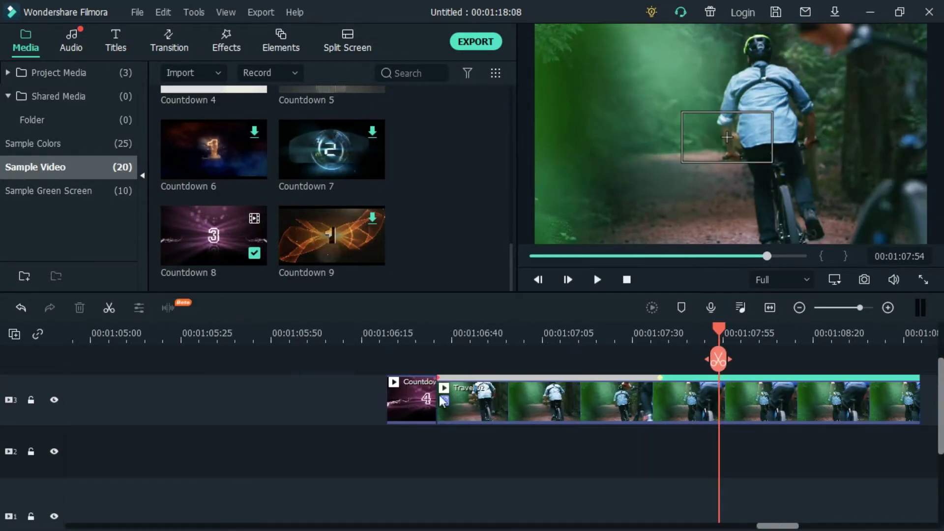
pyautogui.scroll(-1, 440, 397)
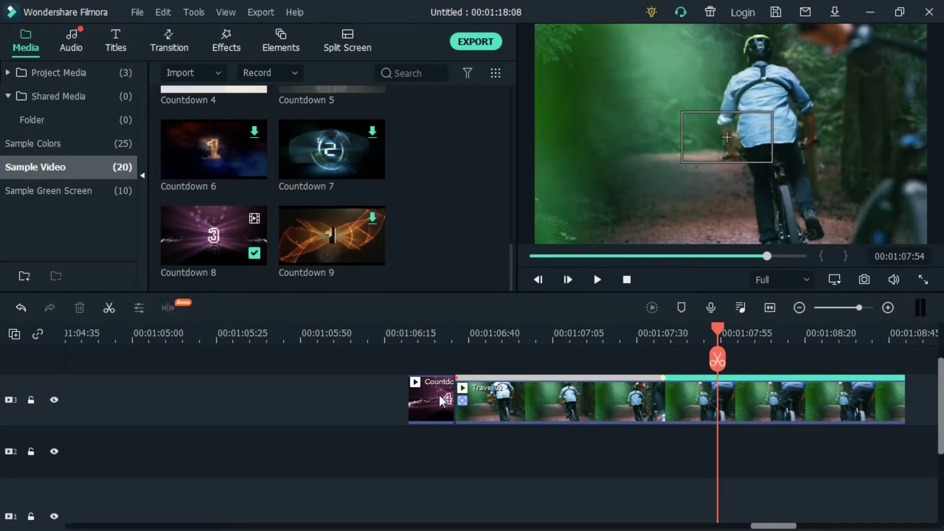
pyautogui.hotkey('ctrl', 'z')
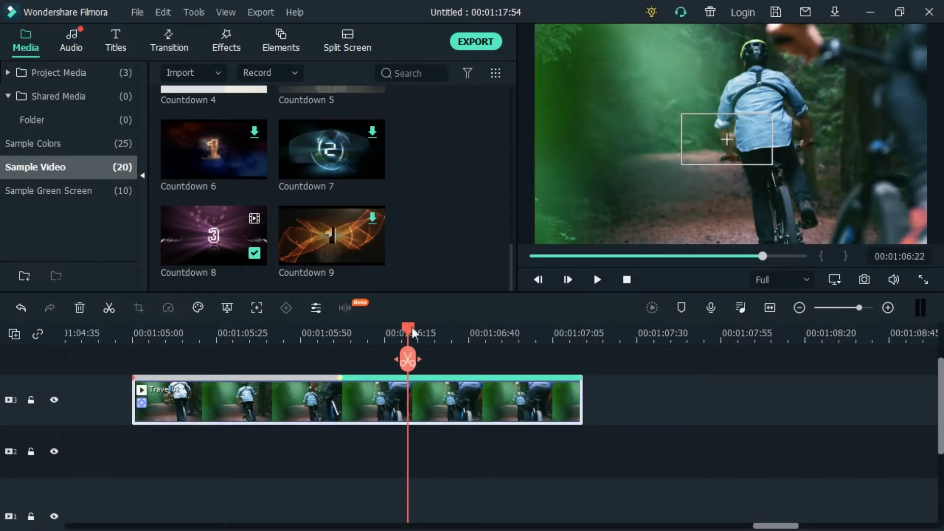
# Step: Examine the clips offered in the Sample Green Screen collection
pyautogui.click(55, 189)
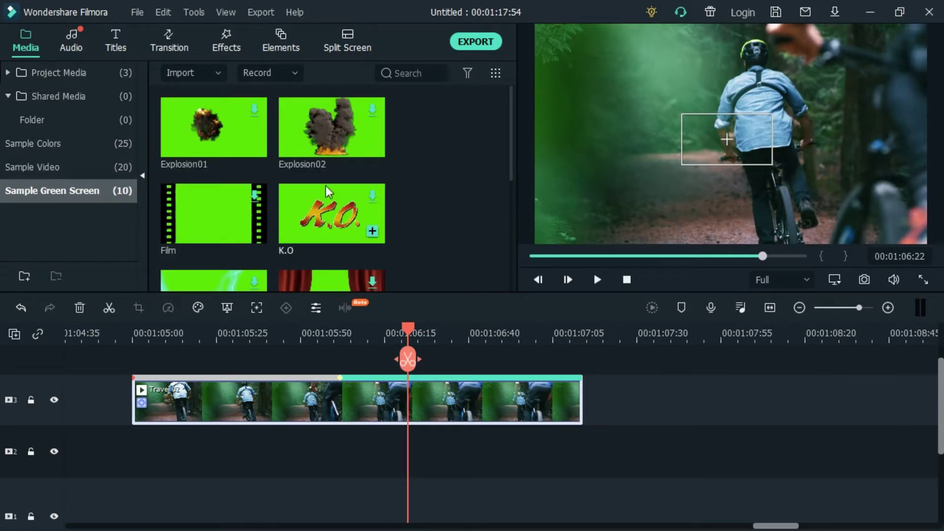
pyautogui.scroll(-5, 326, 187)
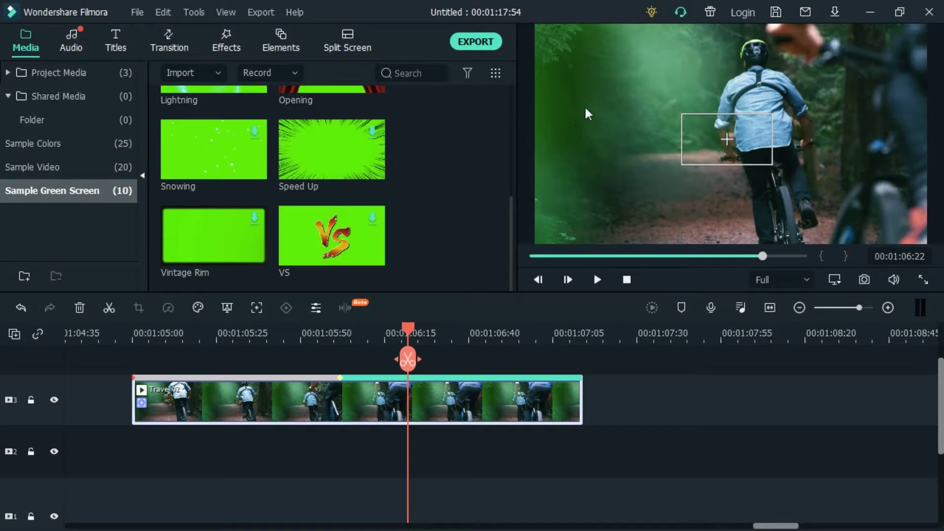
pyautogui.moveTo(351, 235)
pyautogui.scroll(3, 295, 246)
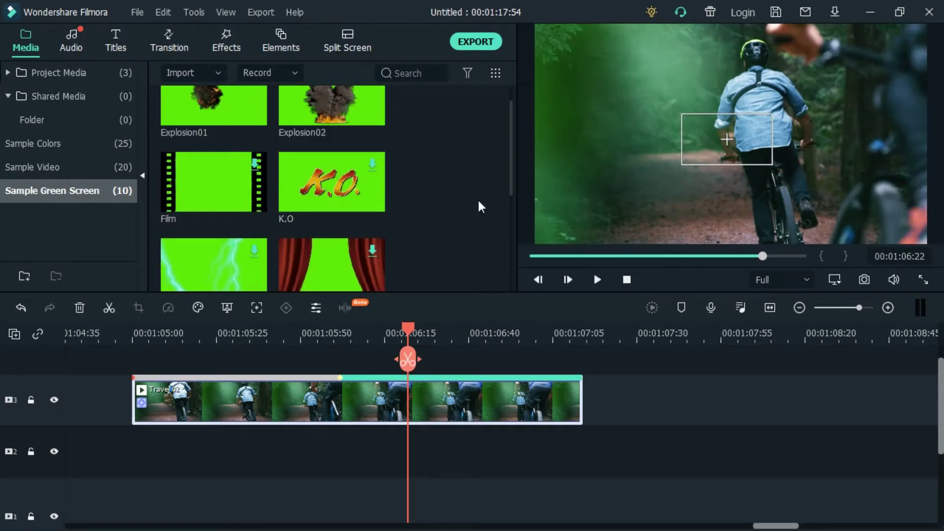
pyautogui.scroll(1, 395, 218)
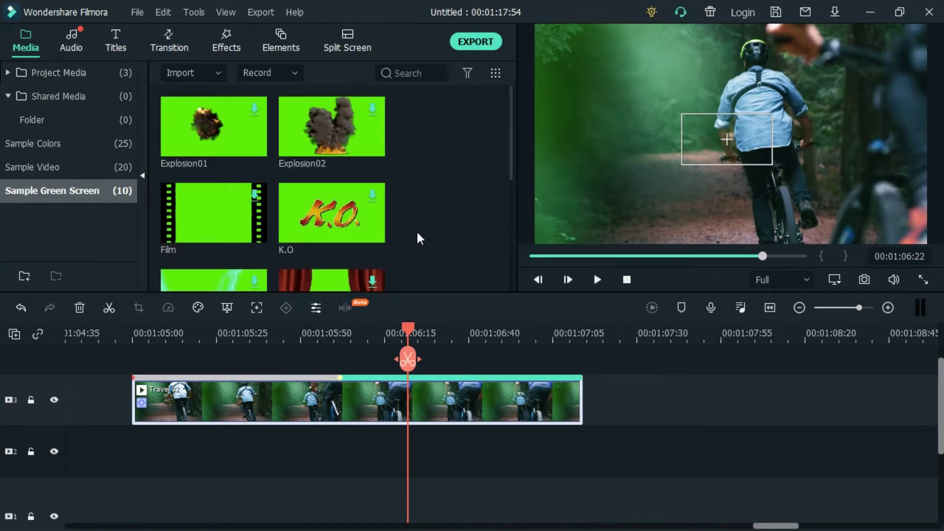
pyautogui.scroll(-3, 416, 230)
# Step: Move Travel 02 down to track 2 and download the VS green screen clip
pyautogui.moveTo(350, 408); pyautogui.dragTo(347, 432)
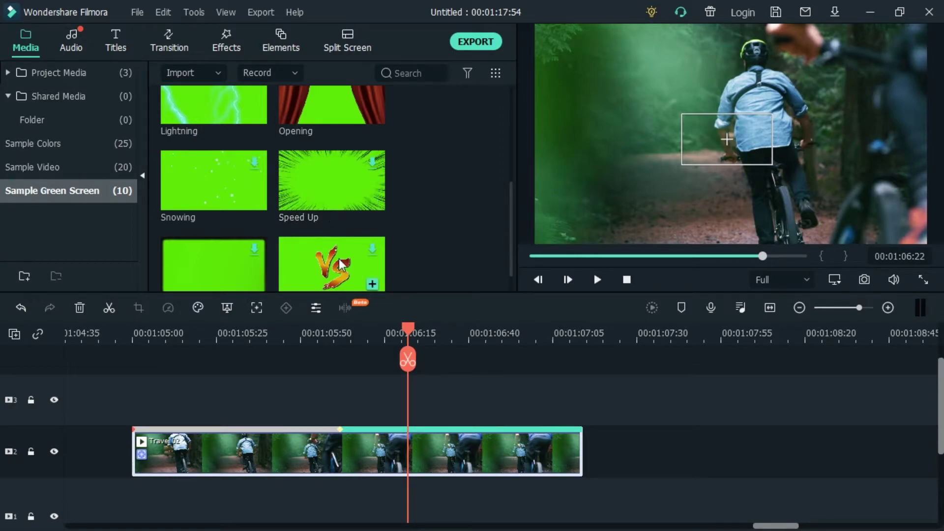
pyautogui.click(368, 253)
pyautogui.scroll(-1, 444, 224)
pyautogui.click(376, 219)
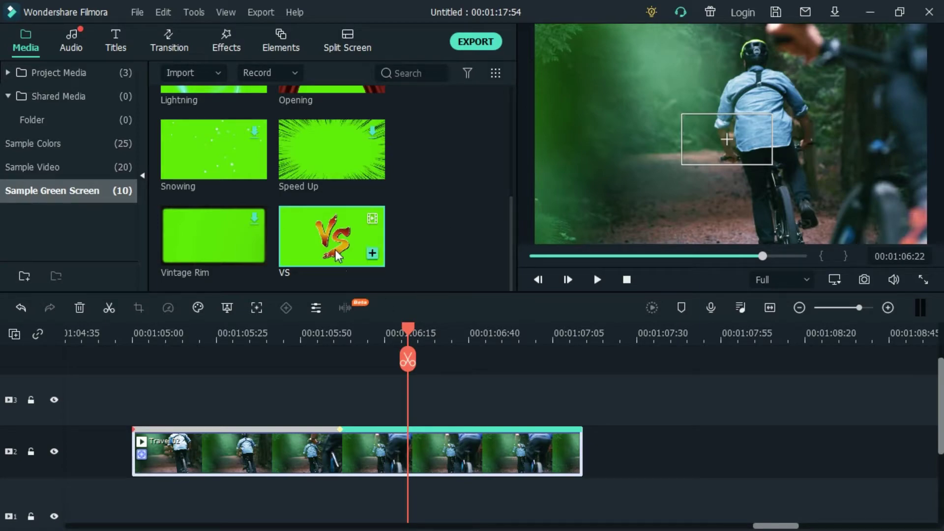
# Step: Add the VS green screen to track 1 at 00:01:06:22 and trim its end to match the end of Travel 02
pyautogui.click(372, 253)
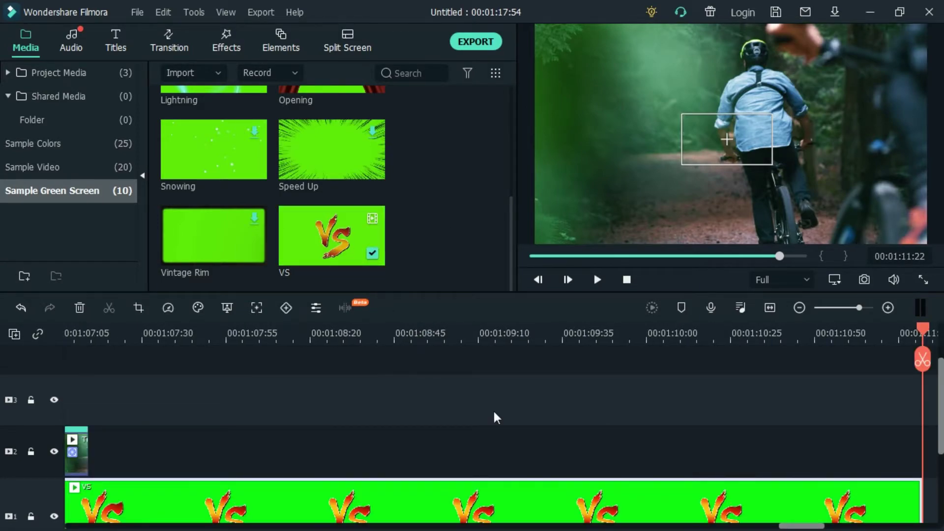
pyautogui.scroll(-2, 494, 412)
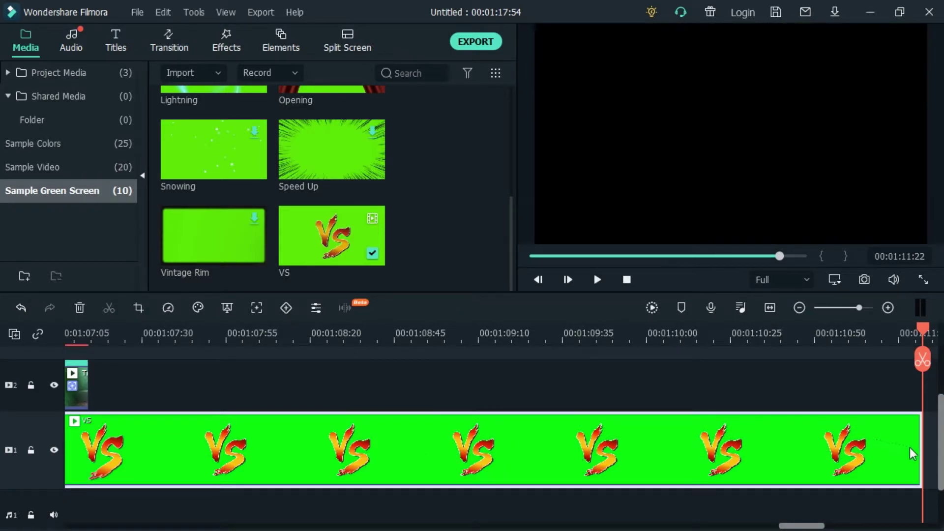
pyautogui.moveTo(924, 455); pyautogui.dragTo(87, 429)
pyautogui.moveTo(179, 428); pyautogui.dragTo(88, 426)
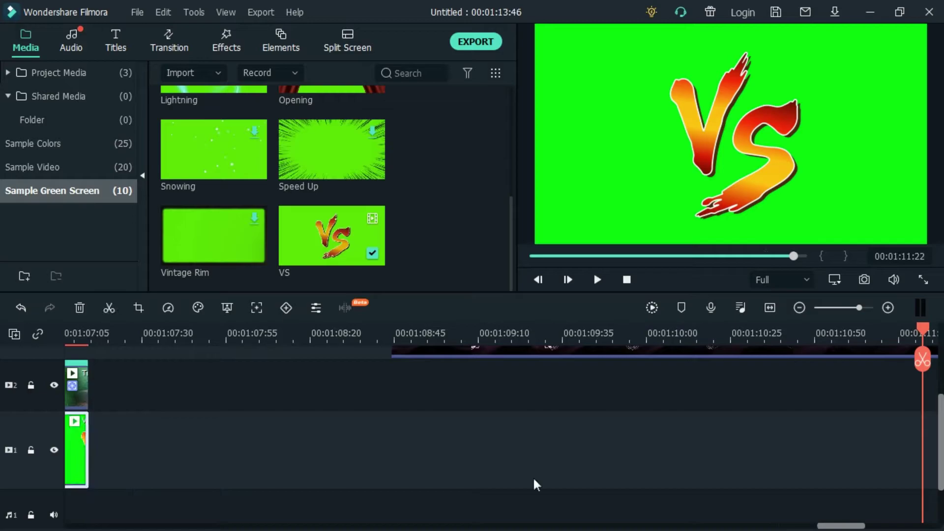
# Step: Delete the leftover Countdown 8 clip from track 3 and move the VS clip there, above the end of Travel 02
pyautogui.scroll(1, 299, 480)
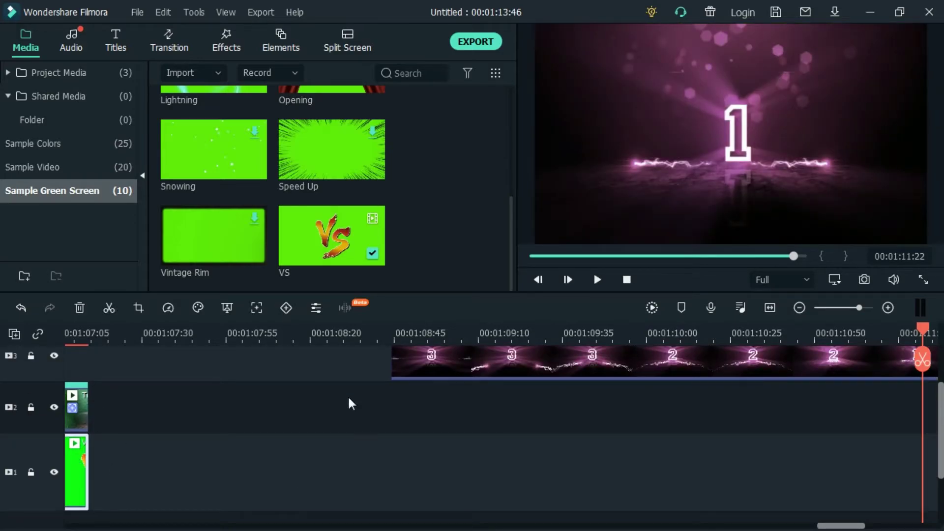
pyautogui.scroll(1, 347, 394)
pyautogui.click(474, 382)
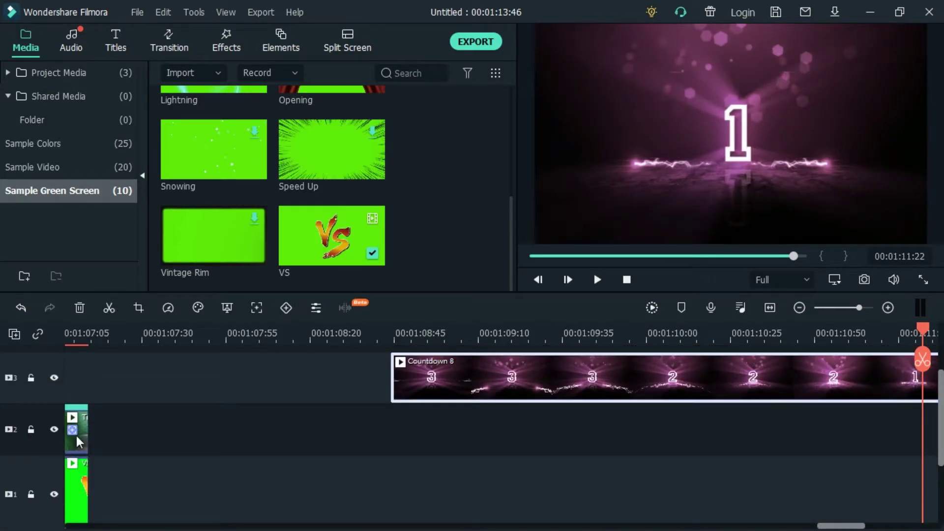
pyautogui.press('Delete')
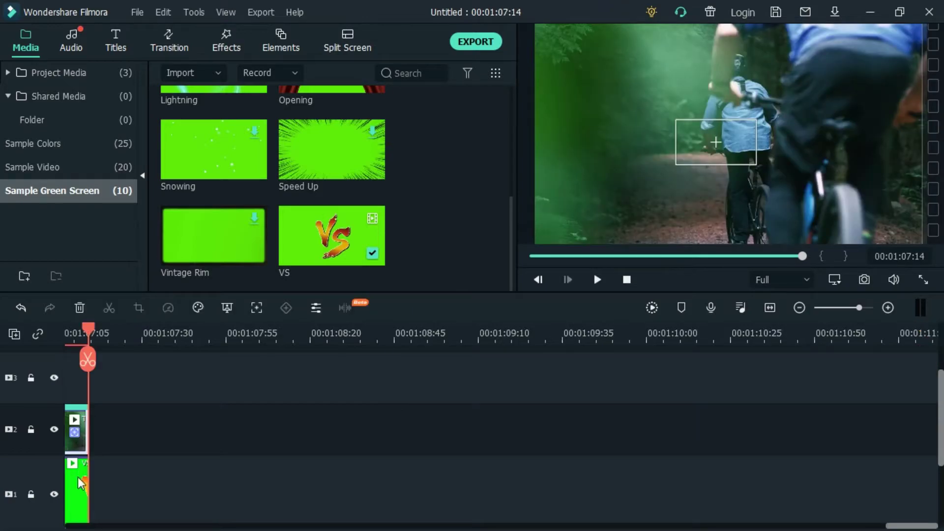
pyautogui.moveTo(78, 442); pyautogui.dragTo(67, 371)
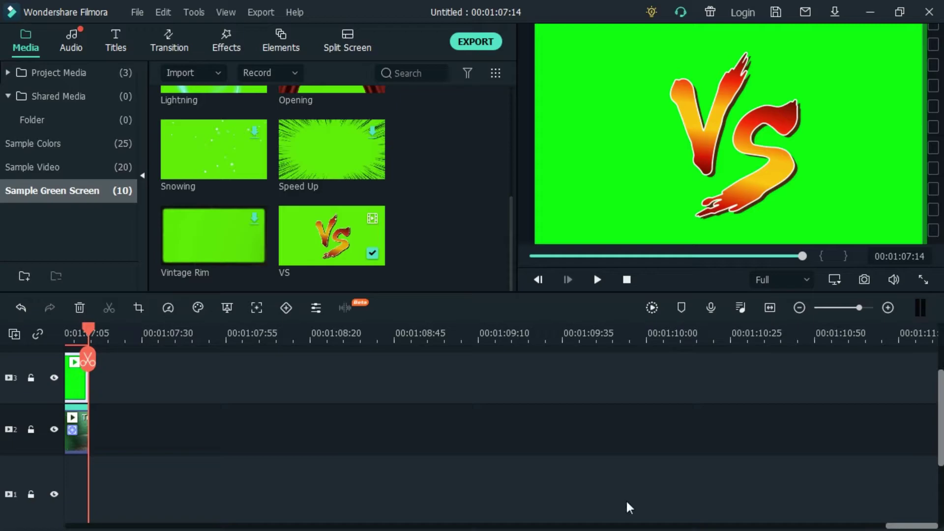
pyautogui.moveTo(913, 526); pyautogui.dragTo(875, 525)
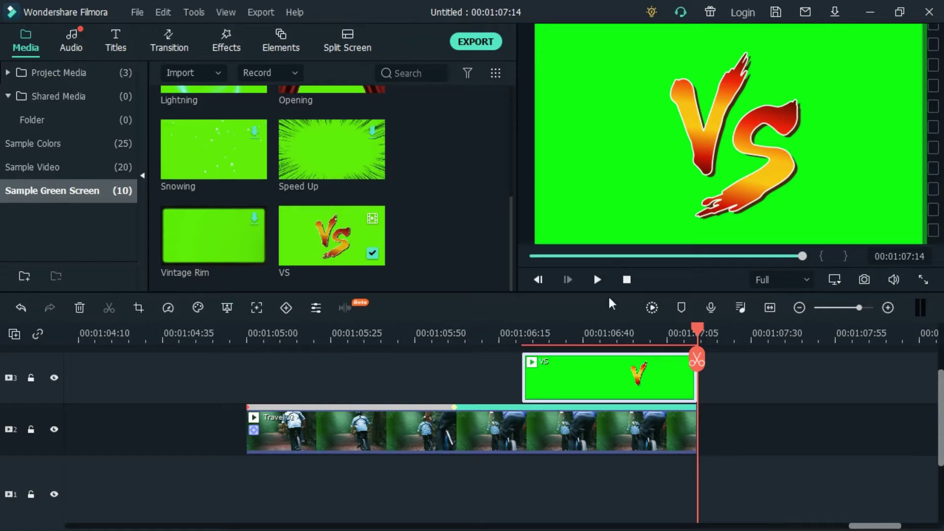
# Step: Apply Green Screen keying to the VS clip on track 3, keeping the offered Chroma Key settings
pyautogui.rightClick(579, 371)
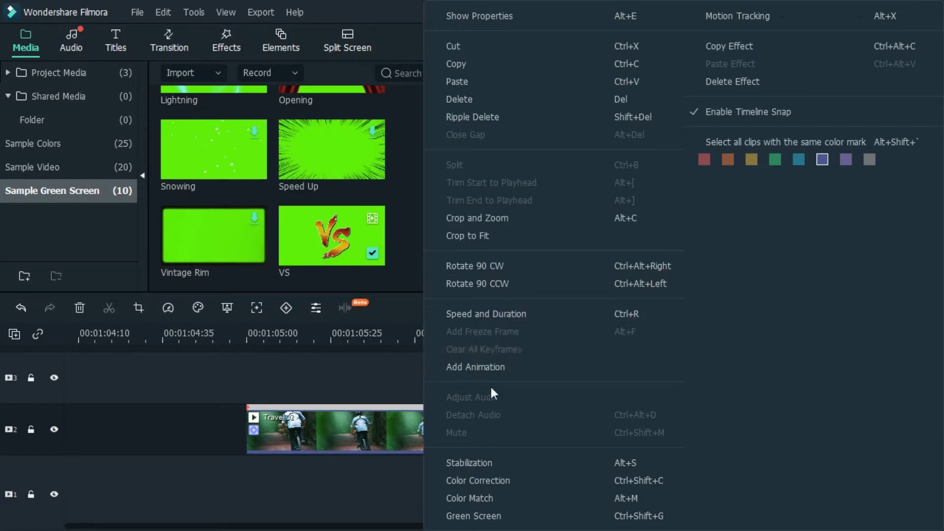
pyautogui.click(474, 514)
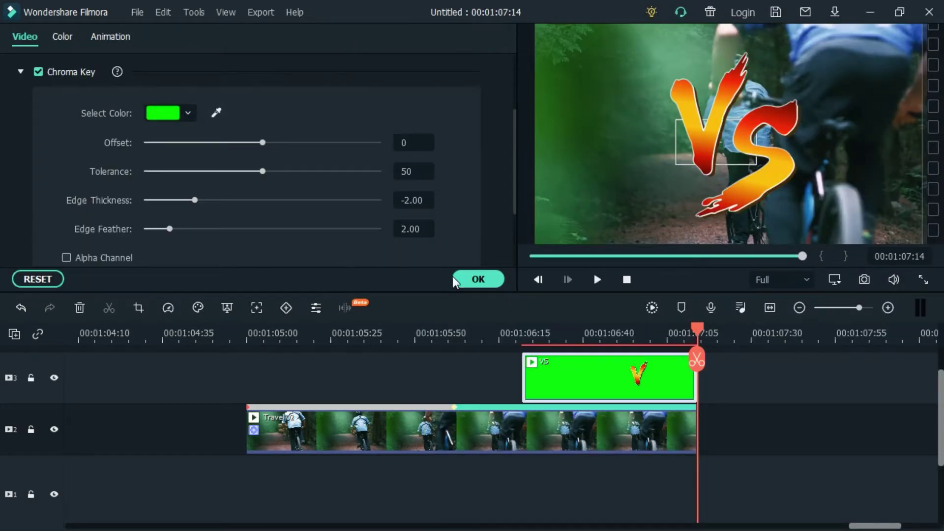
pyautogui.click(479, 280)
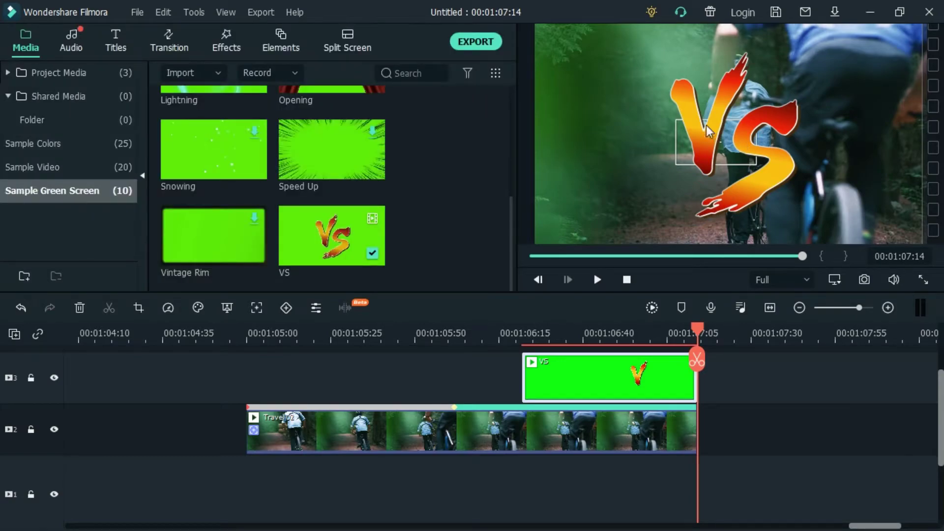
# Step: Shrink the VS overlay in the preview and position it near the frame's centre, over the cyclist in the light blue jacket
pyautogui.moveTo(744, 142); pyautogui.dragTo(731, 130)
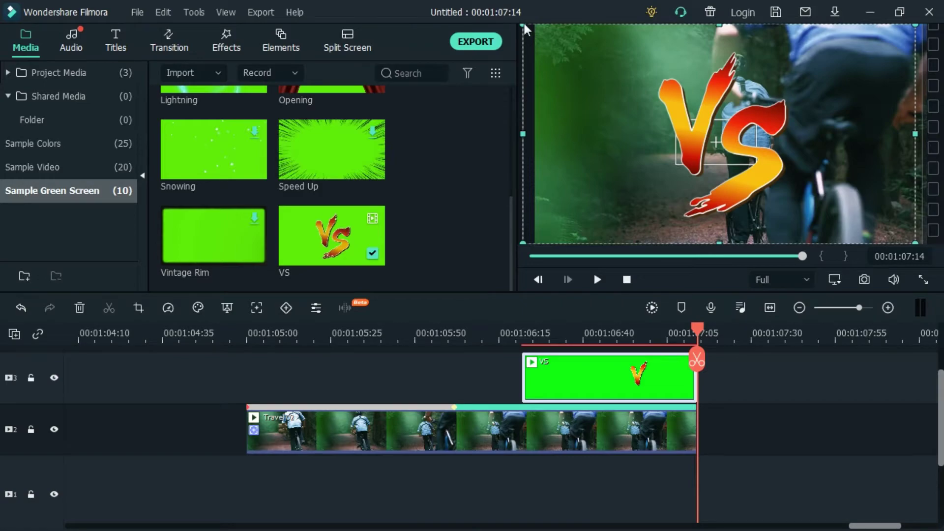
pyautogui.moveTo(525, 24); pyautogui.dragTo(674, 109)
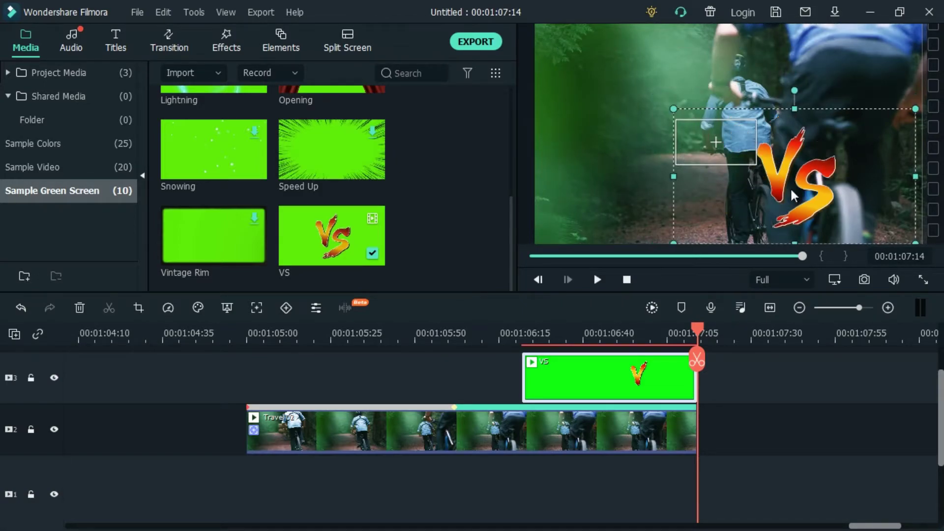
pyautogui.moveTo(745, 149)
pyautogui.mouseDown()
pyautogui.moveTo(718, 120)
pyautogui.moveTo(746, 155)
pyautogui.mouseUp()
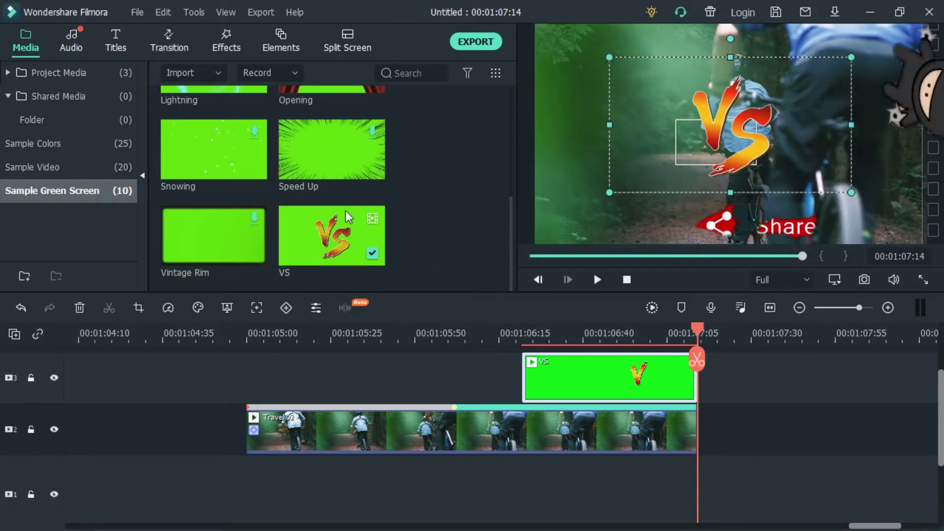
# Step: Clear the timeline by deleting all clips, including VS and Travel 02
pyautogui.scroll(3, 380, 214)
pyautogui.scroll(1, 386, 230)
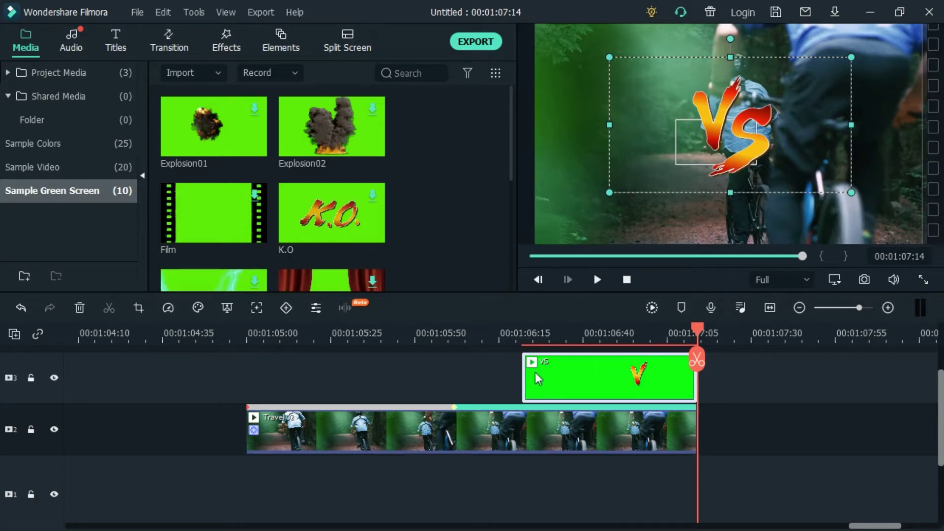
pyautogui.click(369, 378)
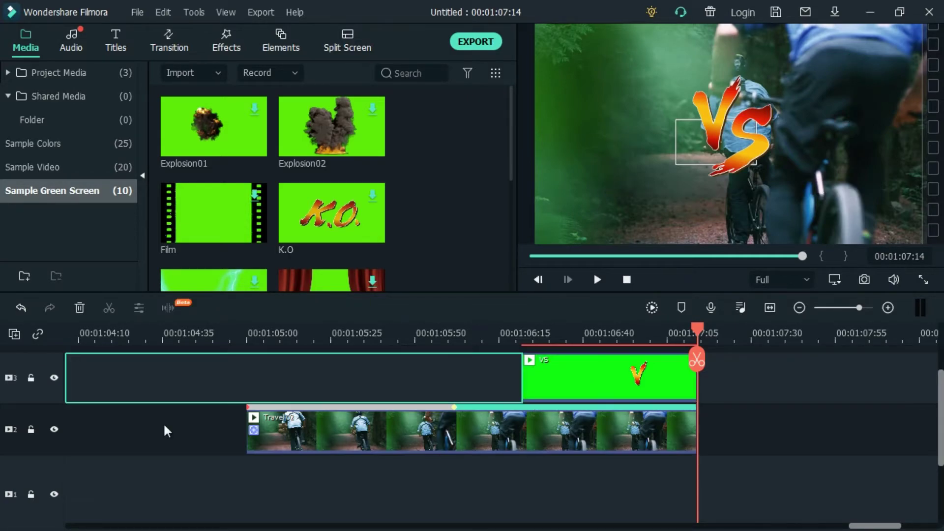
pyautogui.click(164, 426)
pyautogui.click(231, 498)
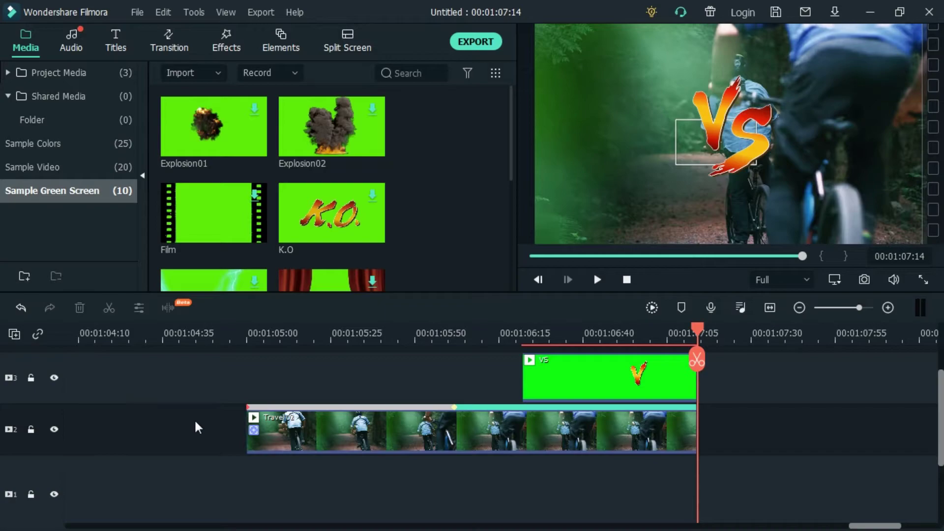
pyautogui.hotkey('ctrl', 'a')
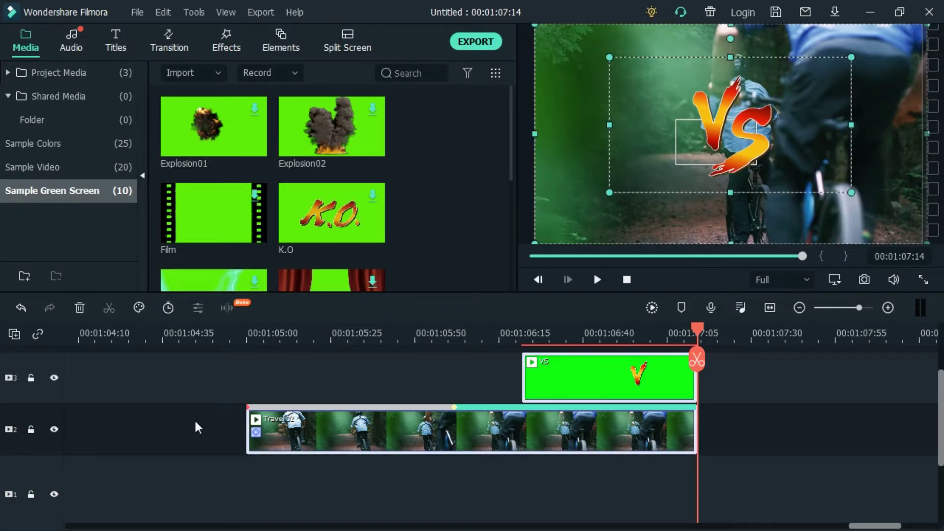
pyautogui.press('Delete')
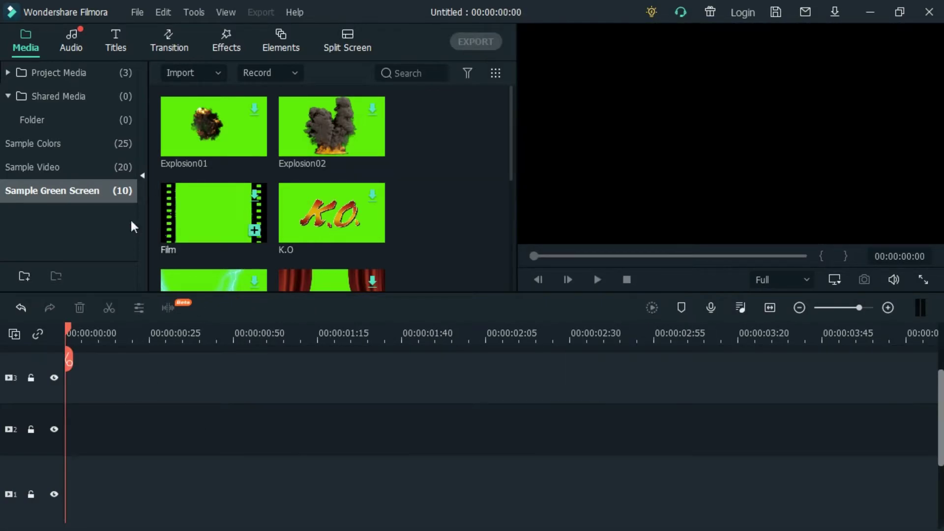
# Step: Add the Travel 01 sample video at the start of track 3 and display the included audio collection
pyautogui.click(40, 168)
pyautogui.moveTo(216, 142); pyautogui.dragTo(54, 408)
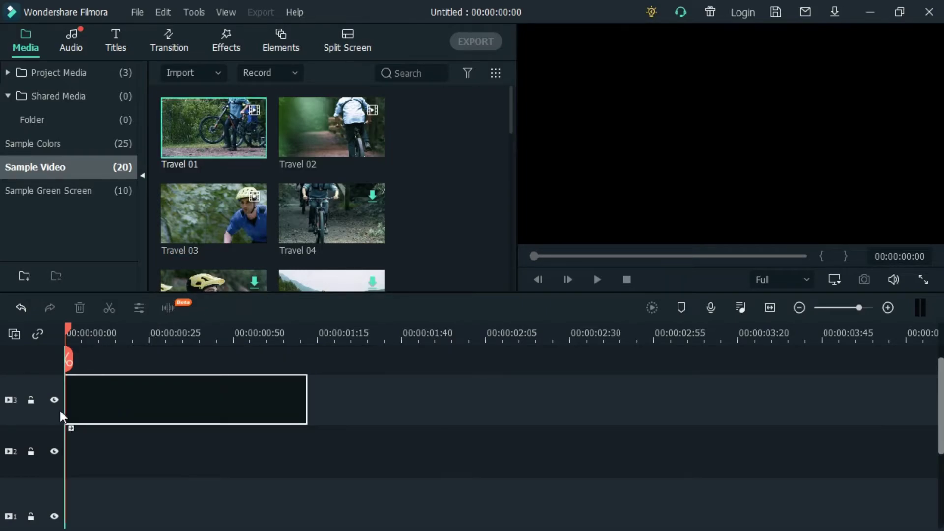
pyautogui.click(373, 300)
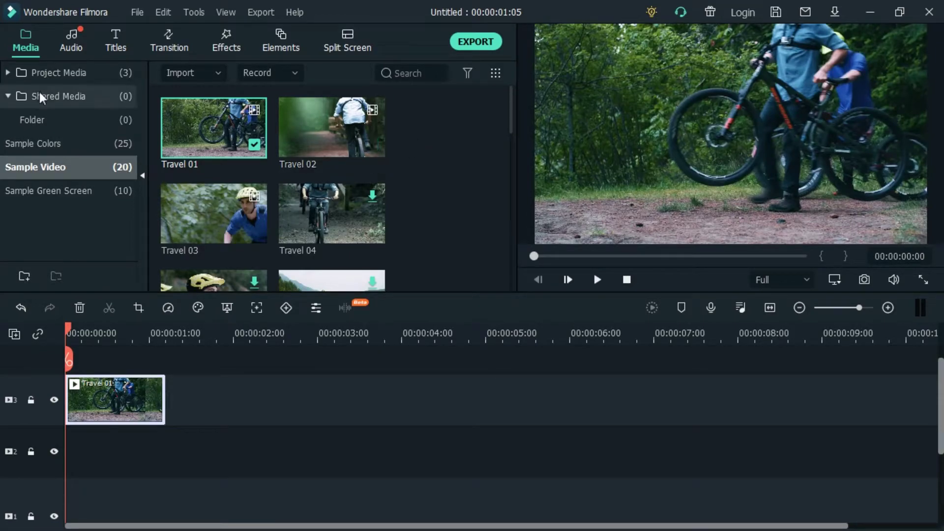
pyautogui.click(73, 45)
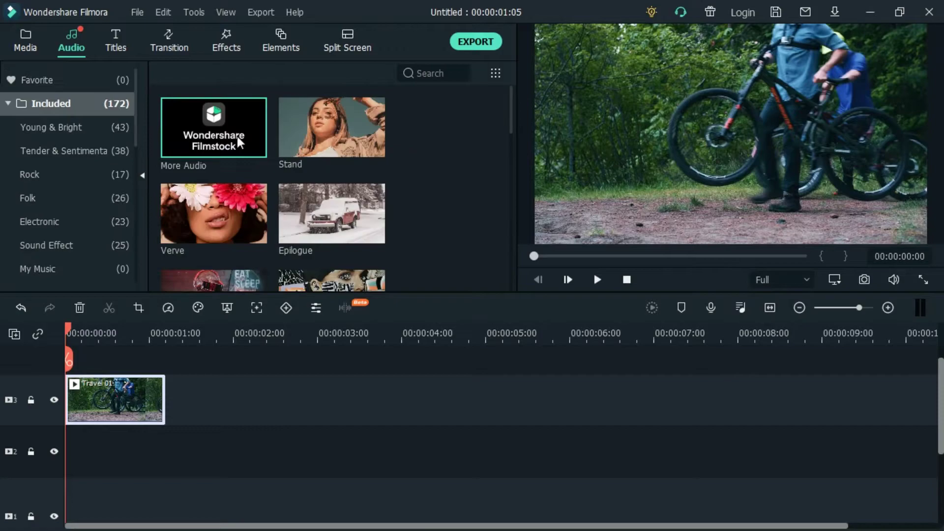
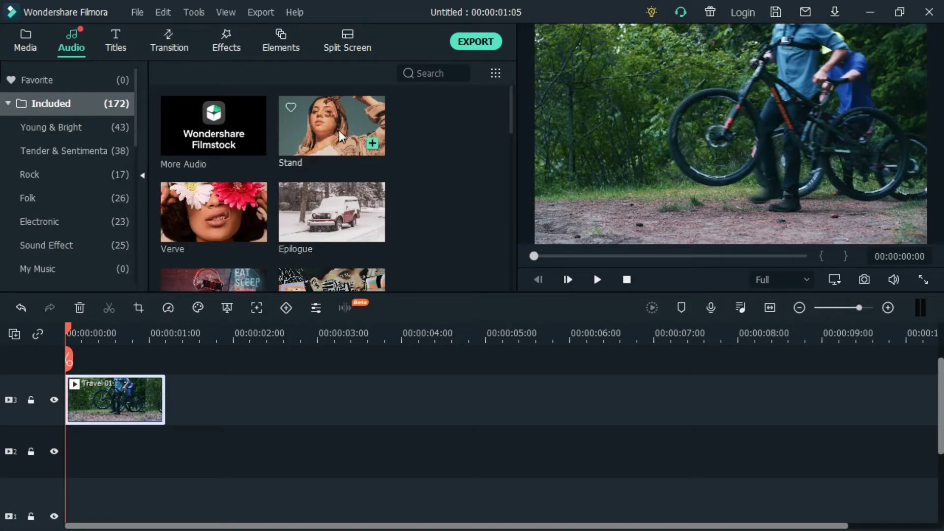
# Step: Try the Stand music at the start of audio track 1 and undo the placement
pyautogui.moveTo(341, 131); pyautogui.dragTo(24, 452)
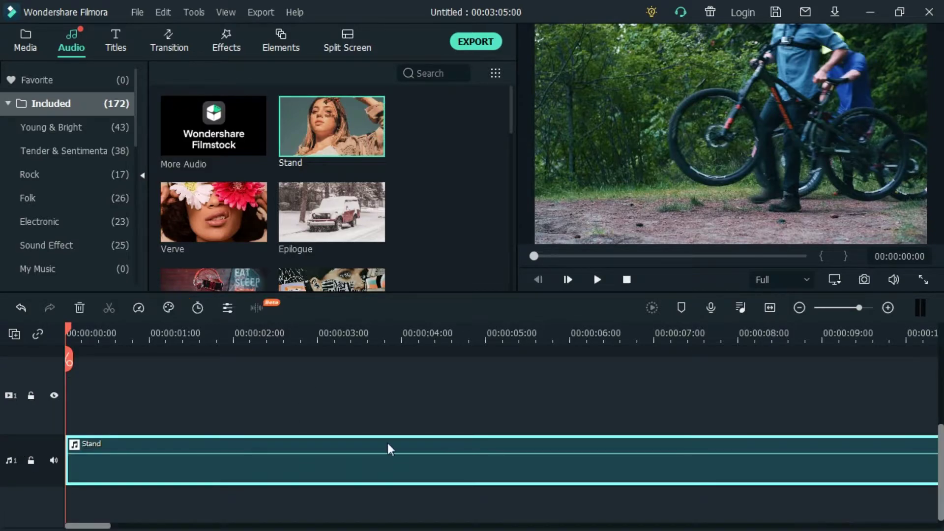
pyautogui.scroll(-4, 128, 343)
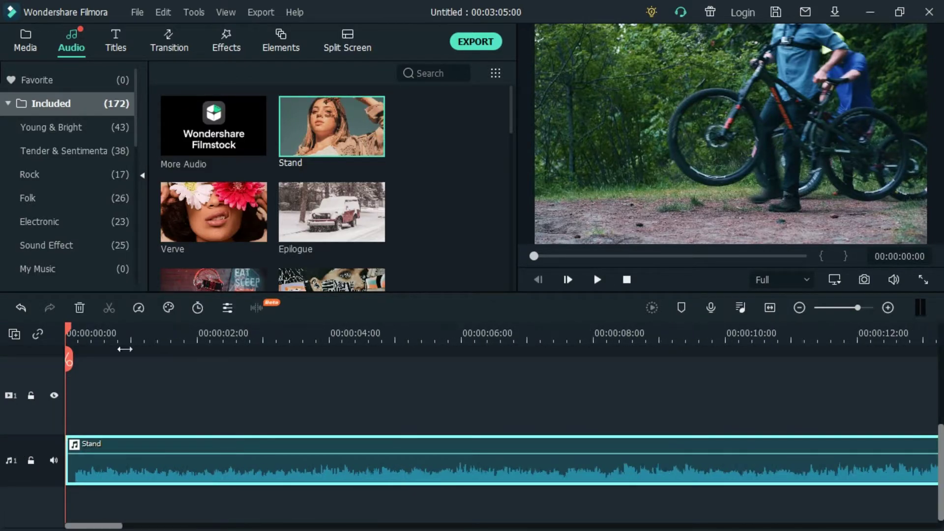
pyautogui.scroll(-2, 127, 344)
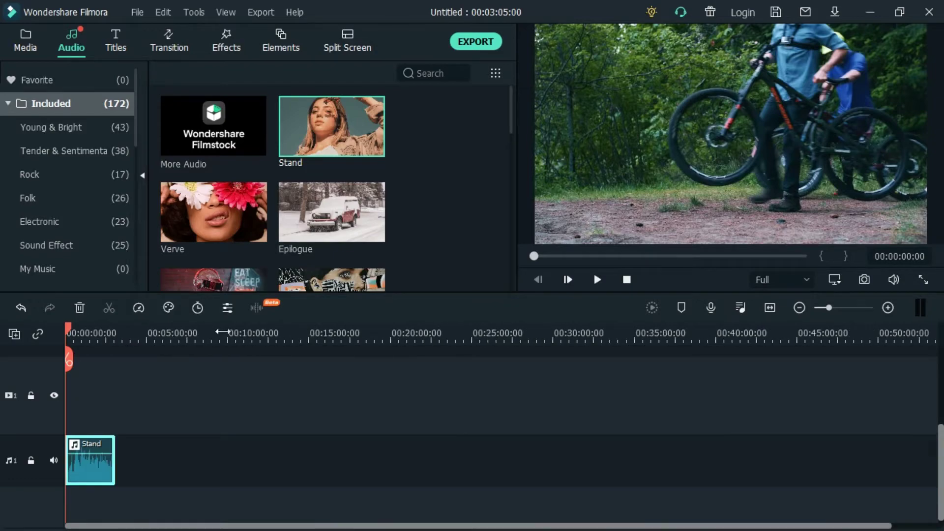
pyautogui.scroll(2, 222, 333)
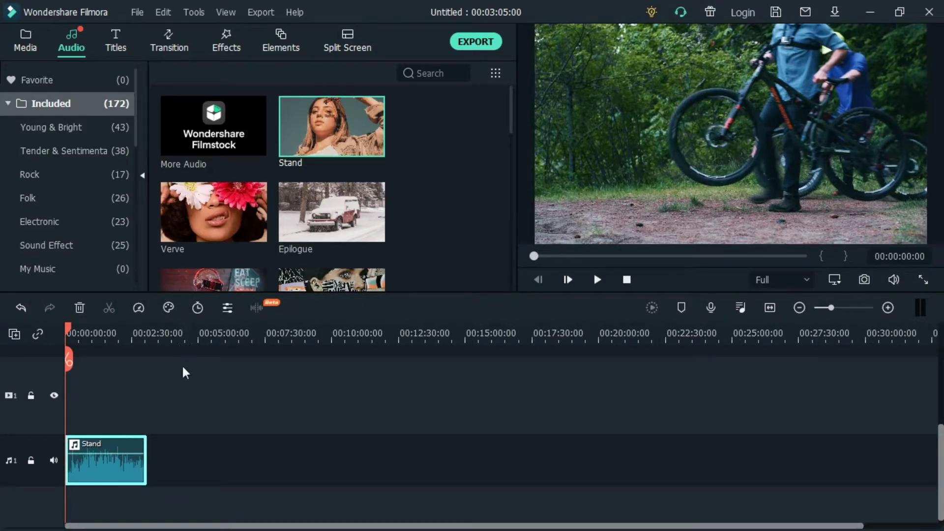
pyautogui.hotkey('ctrl', 'z')
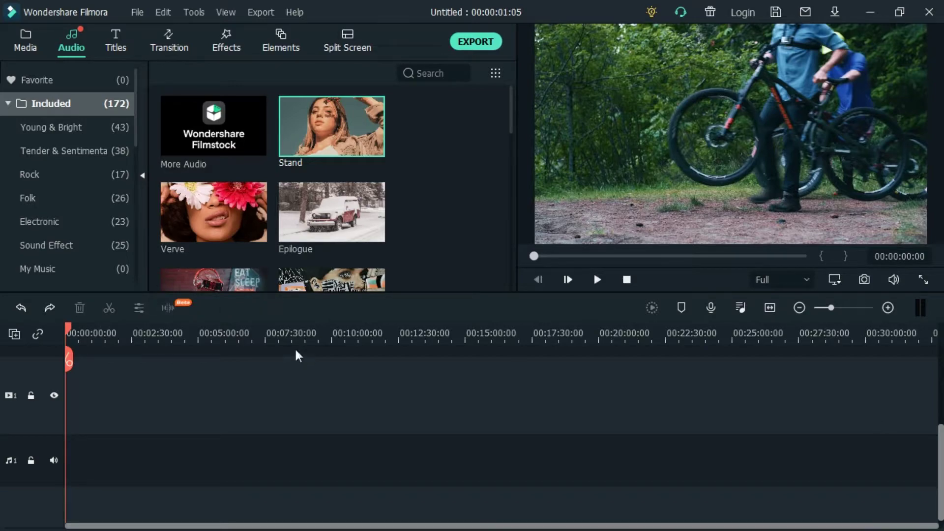
# Step: Add the Stand music to audio track 1 at about 00:01:52 and place Travel 01 on video track 1 directly above its start
pyautogui.moveTo(314, 145); pyautogui.dragTo(115, 405)
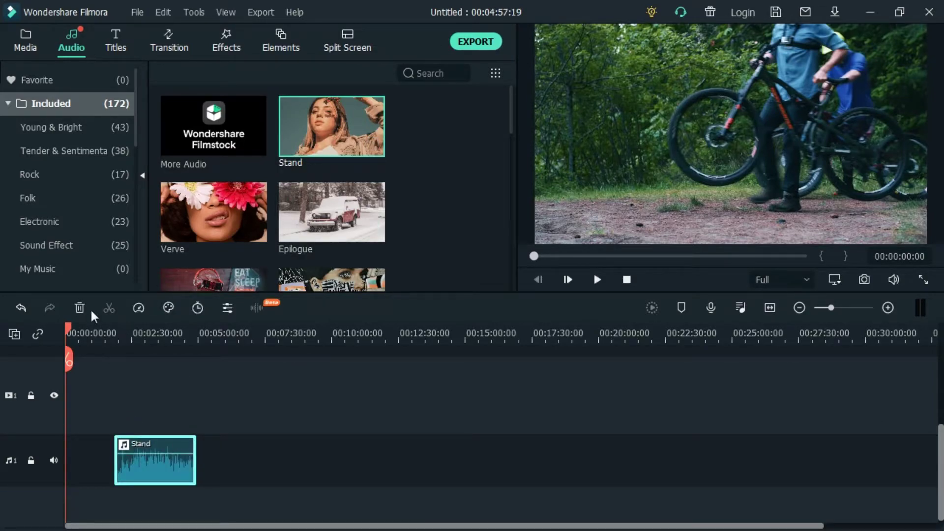
pyautogui.click(20, 49)
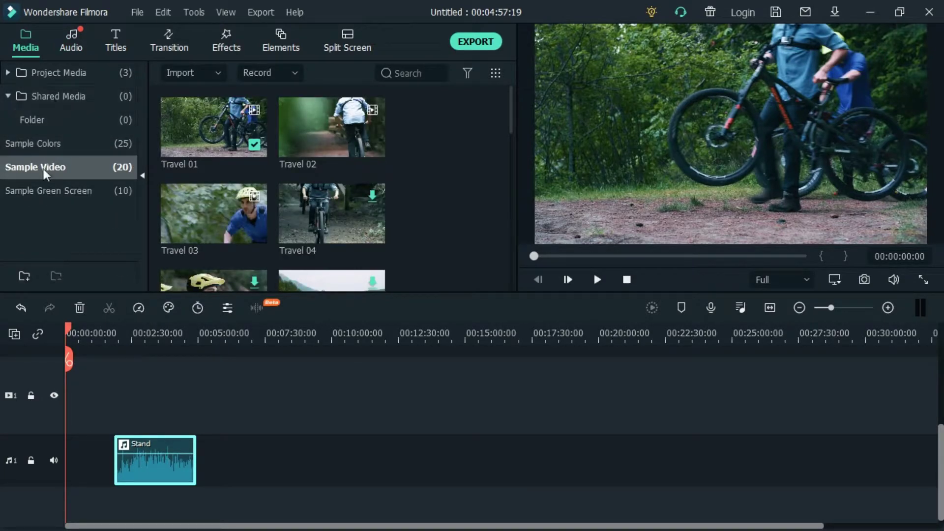
pyautogui.moveTo(212, 129); pyautogui.dragTo(158, 333)
pyautogui.scroll(5, 220, 397)
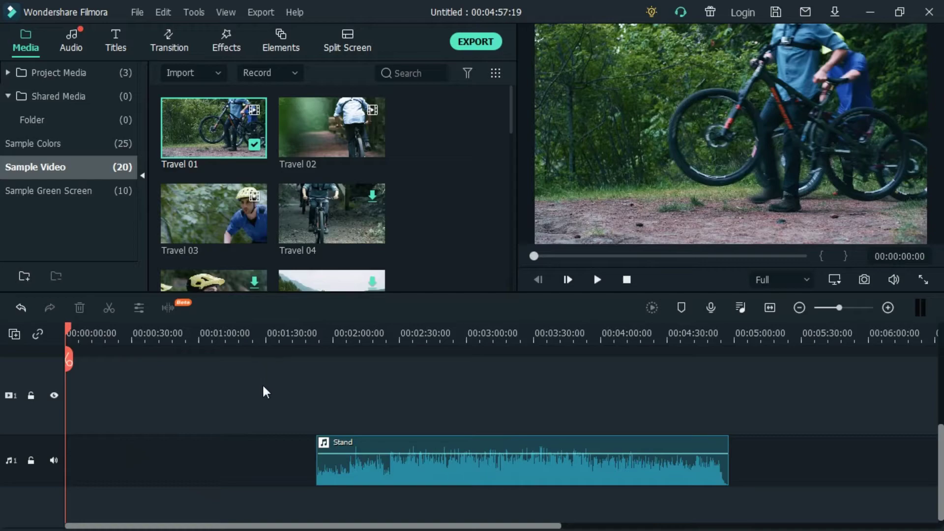
pyautogui.moveTo(263, 387); pyautogui.dragTo(336, 368)
pyautogui.scroll(3, 323, 341)
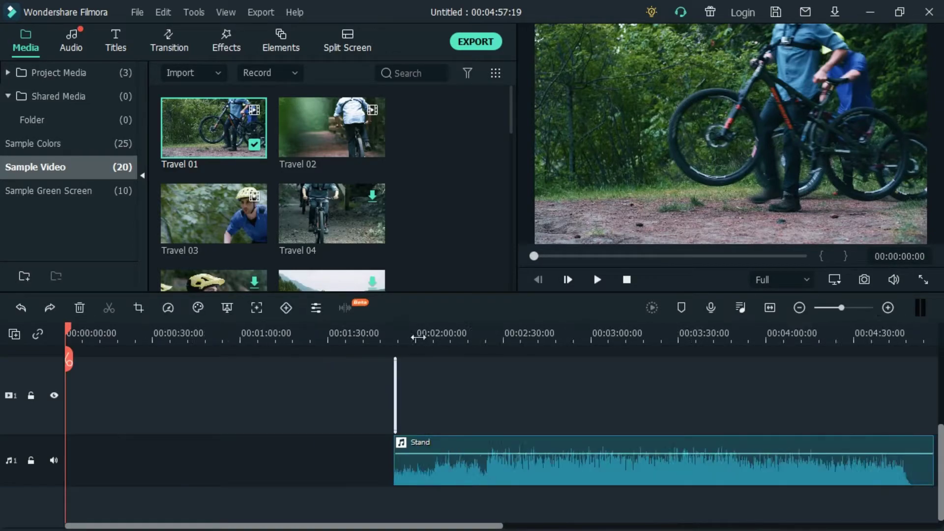
pyautogui.moveTo(396, 527); pyautogui.dragTo(483, 526)
pyautogui.scroll(2, 551, 333)
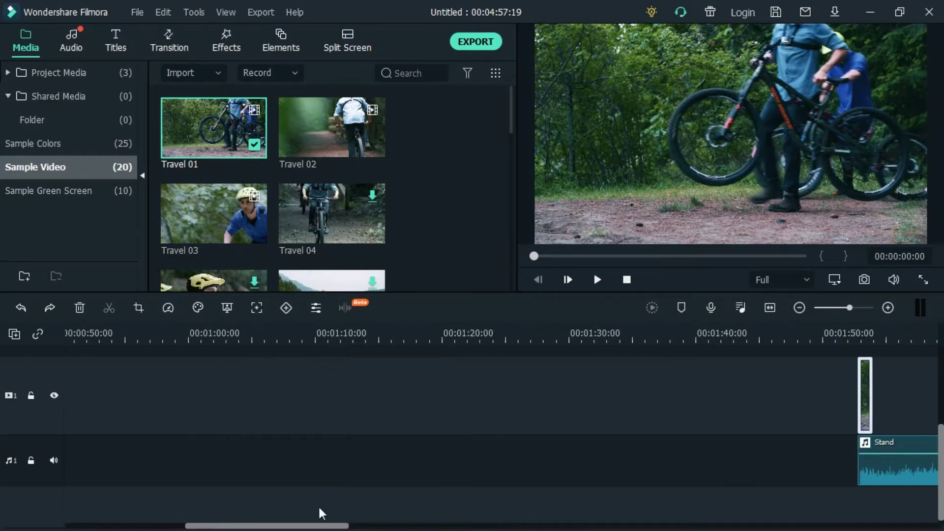
pyautogui.moveTo(320, 512); pyautogui.dragTo(474, 521)
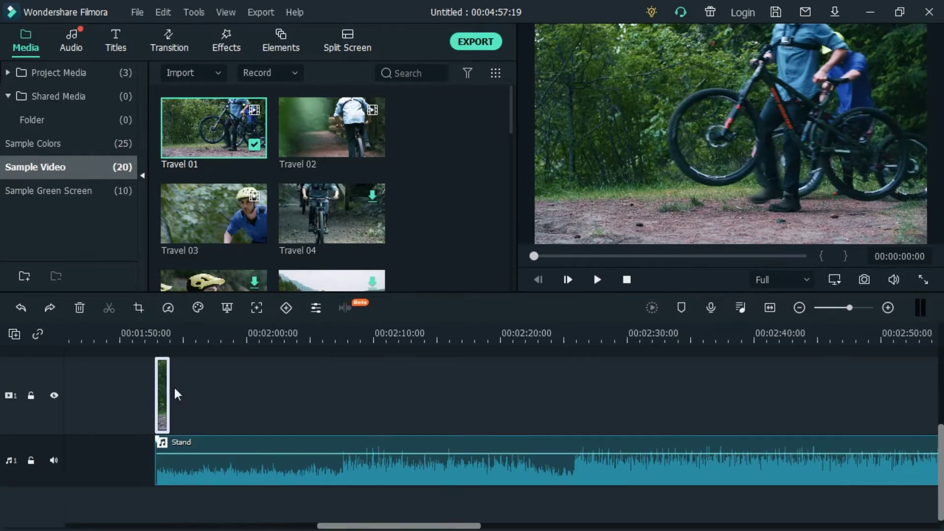
pyautogui.scroll(3, 192, 333)
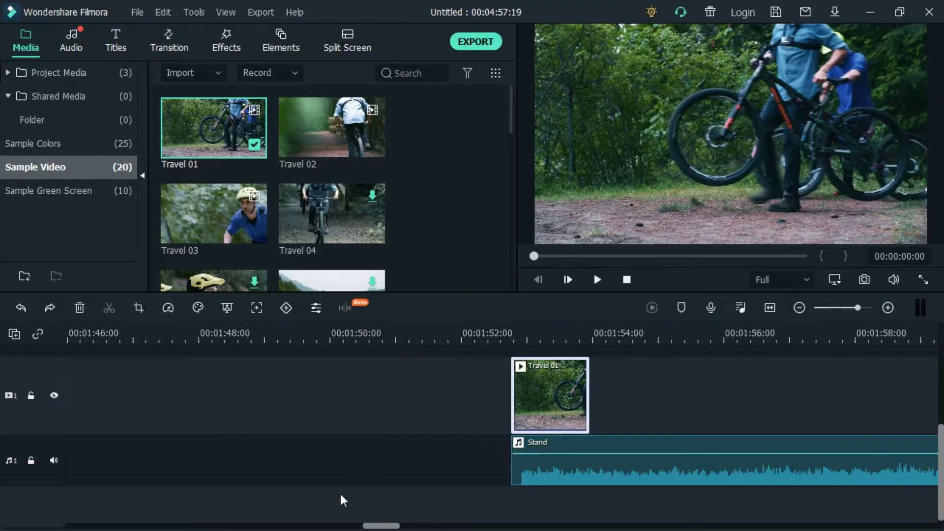
pyautogui.moveTo(369, 524); pyautogui.dragTo(395, 526)
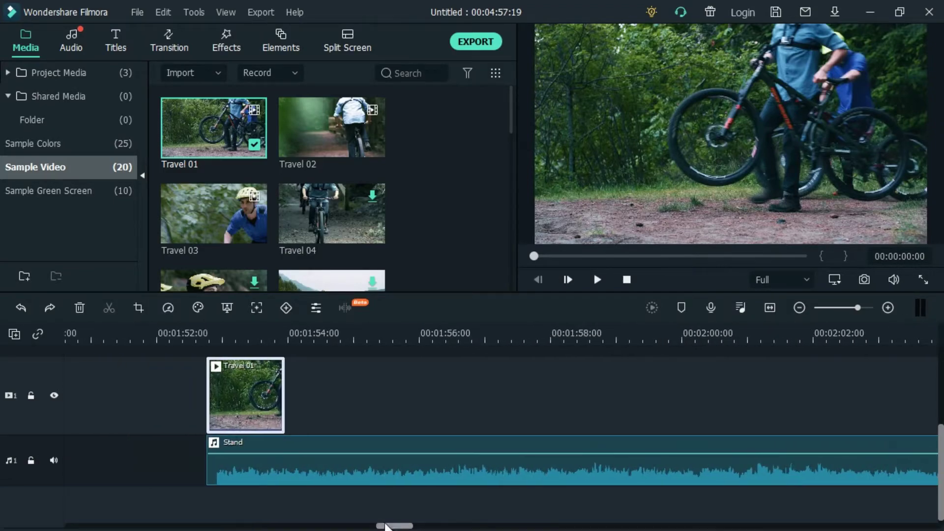
# Step: Play the timeline from about 00:01:52 to preview Travel 01 together with the Stand music
pyautogui.click(269, 474)
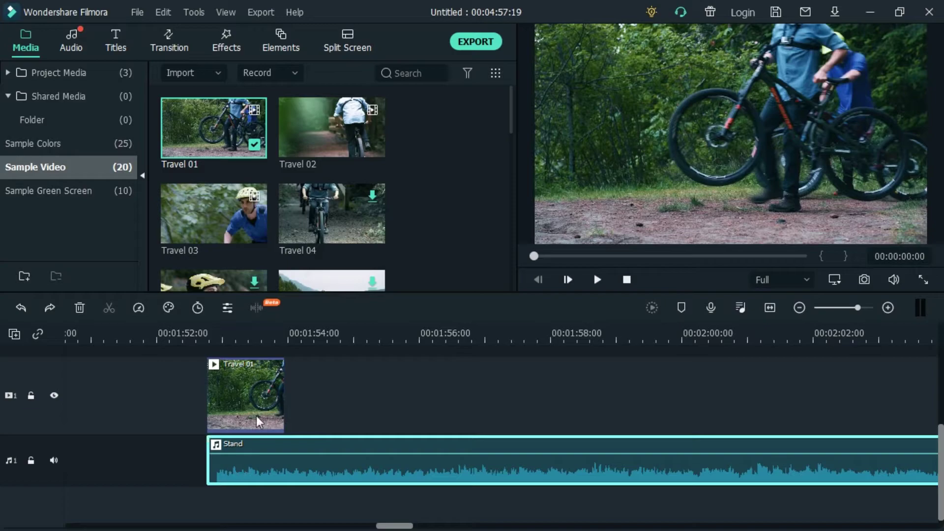
pyautogui.click(189, 334)
pyautogui.press('space')
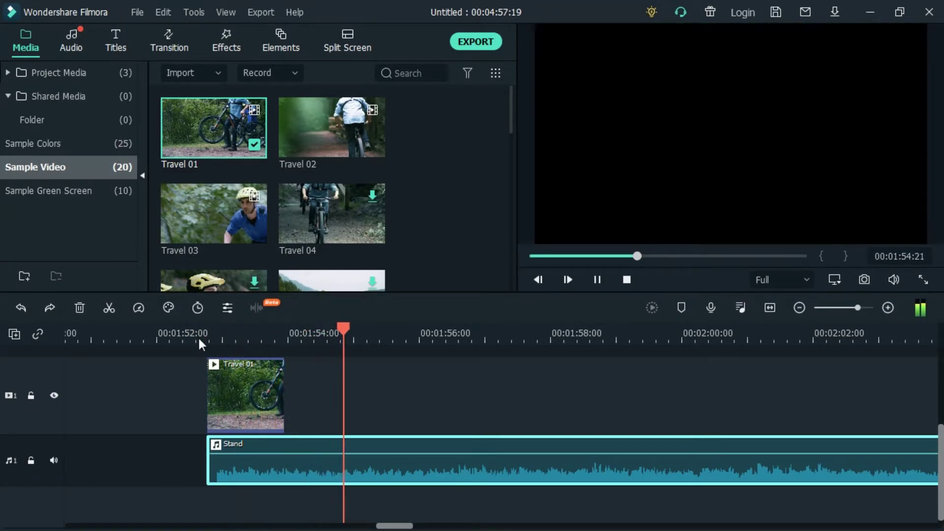
pyautogui.press('space')
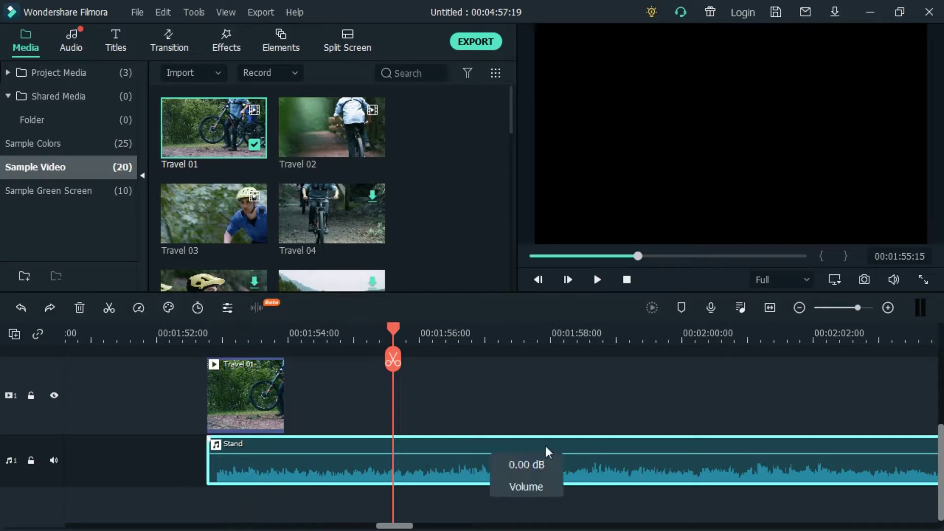
# Step: Split the Stand music at 00:01:53:23, in line with the end of Travel 01
pyautogui.click(243, 399)
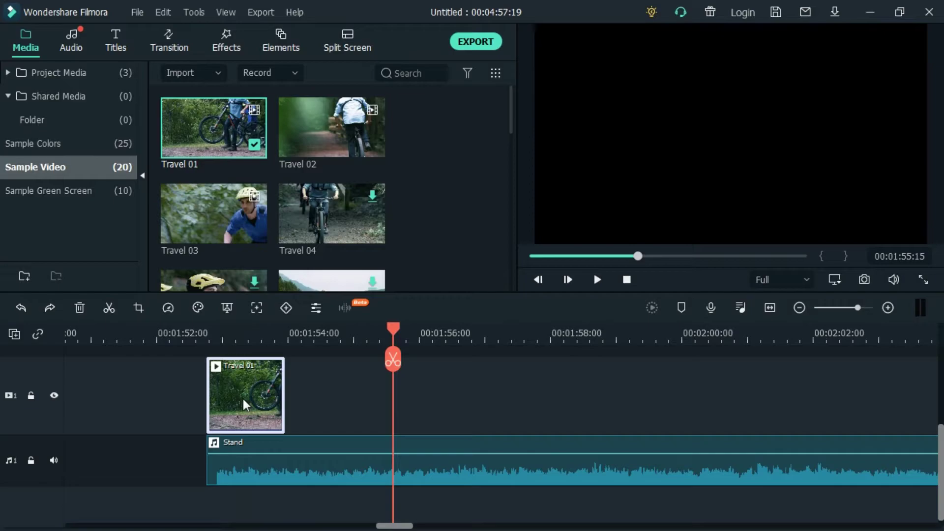
pyautogui.click(247, 465)
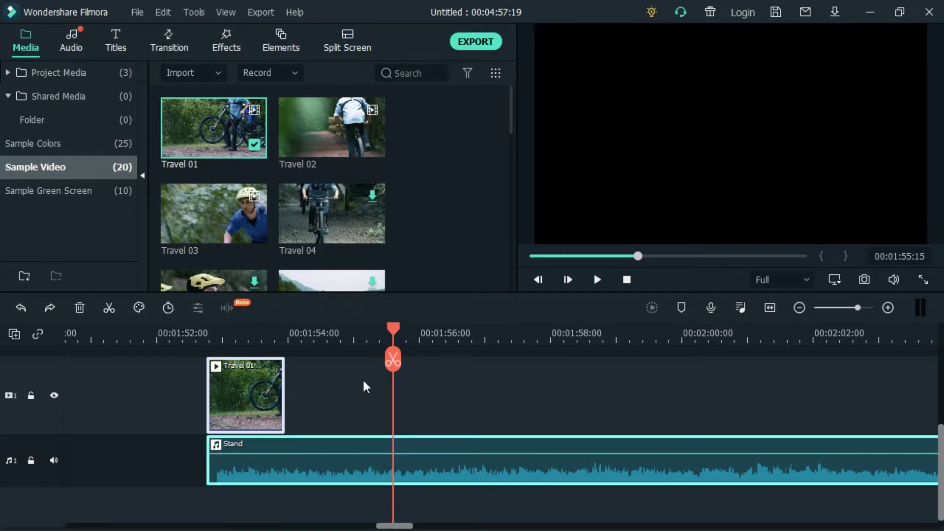
pyautogui.moveTo(393, 327); pyautogui.dragTo(283, 334)
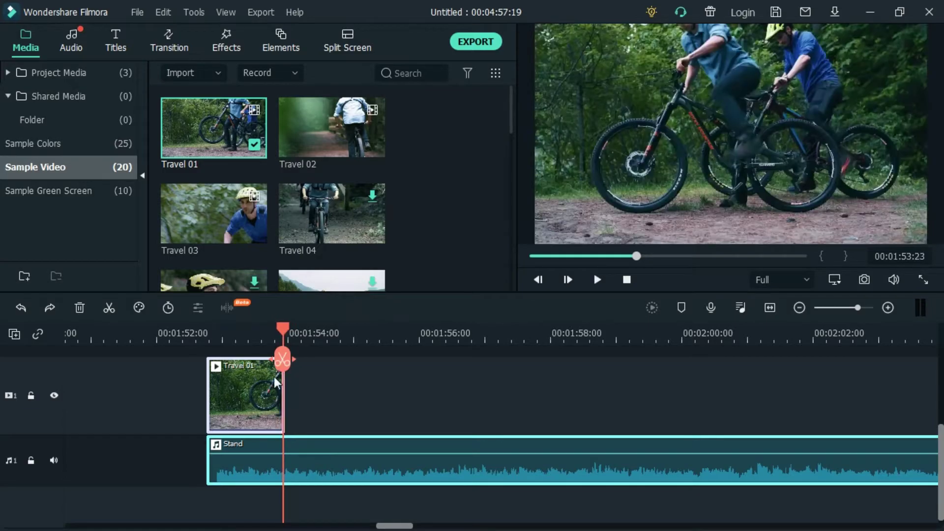
pyautogui.click(279, 365)
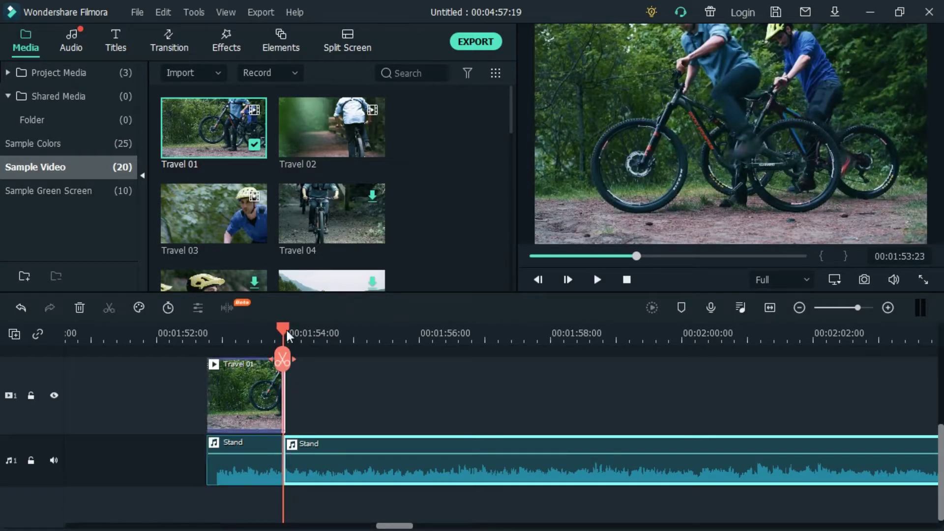
# Step: Delete the Stand music remaining after 00:01:53:23 and return to the end of Travel 01
pyautogui.moveTo(270, 334); pyautogui.dragTo(211, 334)
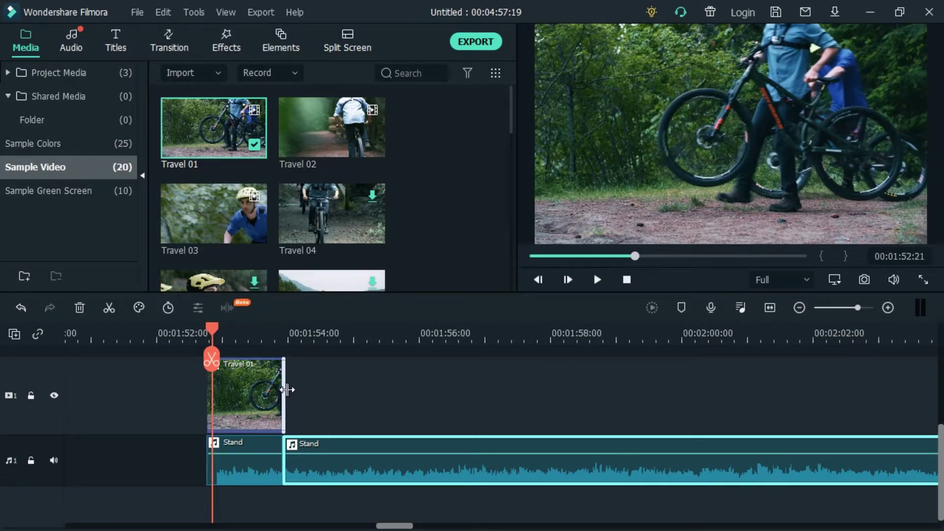
pyautogui.press('Delete')
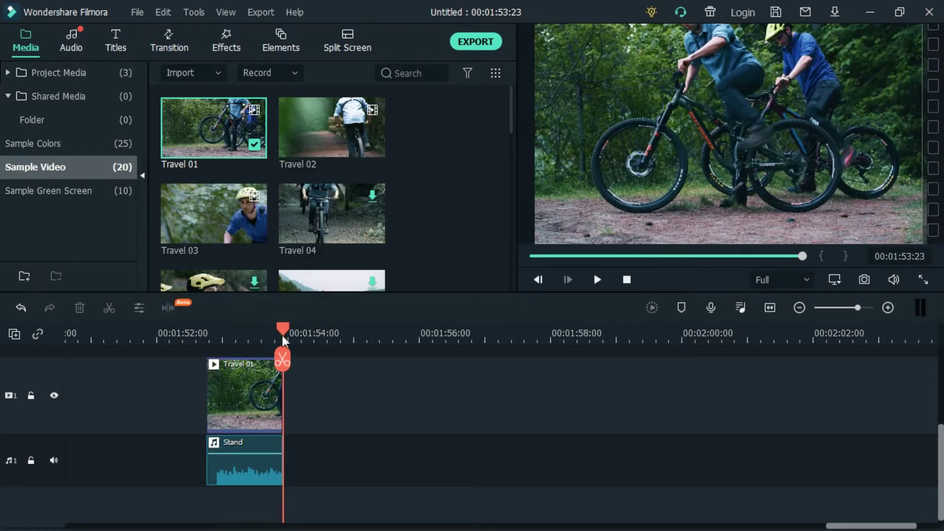
pyautogui.click(215, 325)
pyautogui.press('space')
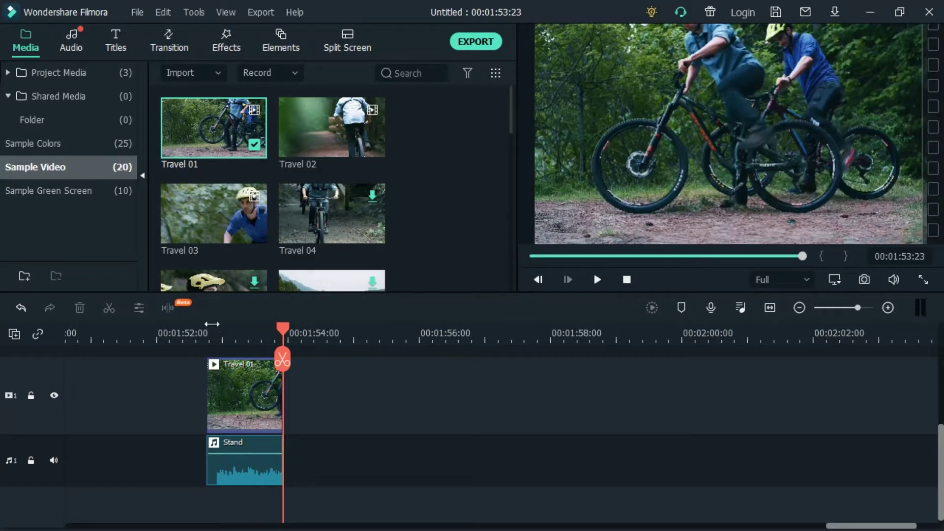
# Step: Browse the included audio library, looking through music categories such as Tender & Sentimental, Rock and Folk, and the Sound Effect category
pyautogui.click(76, 46)
pyautogui.scroll(-10, 229, 152)
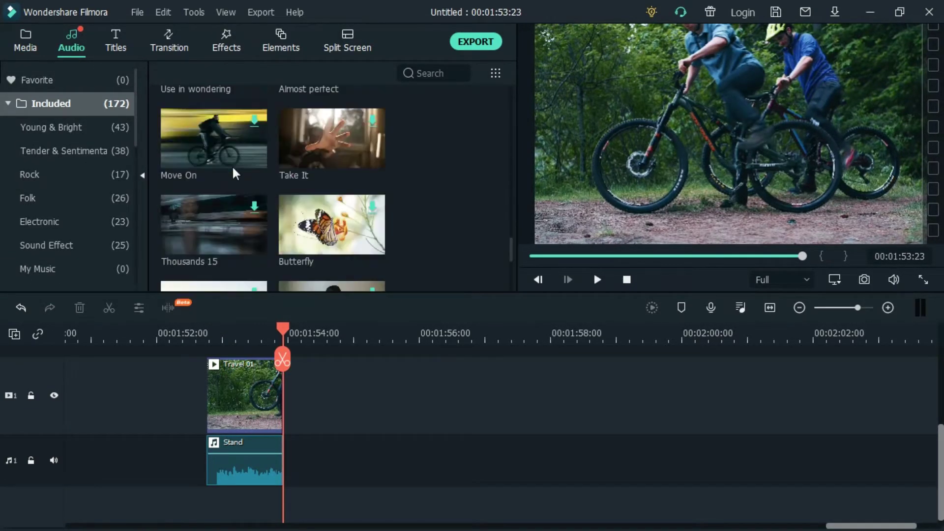
pyautogui.scroll(-15, 233, 167)
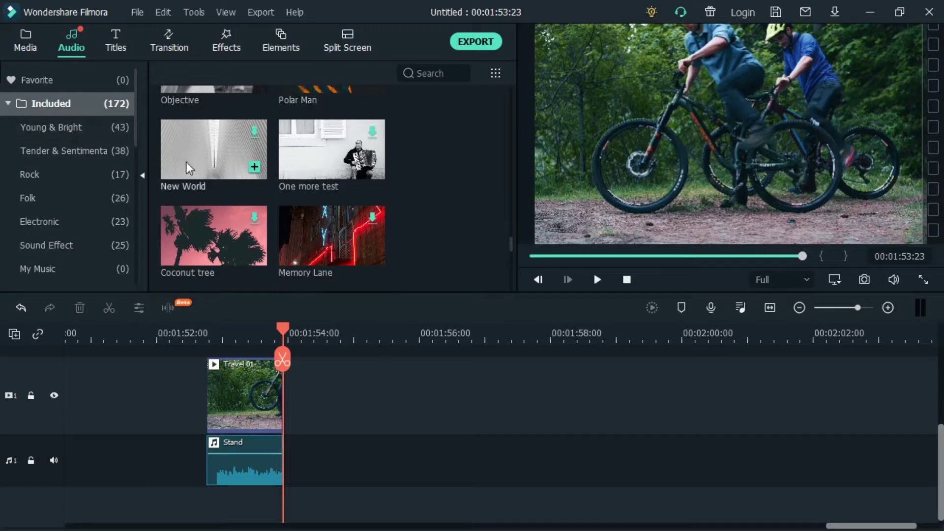
pyautogui.click(71, 131)
pyautogui.click(62, 153)
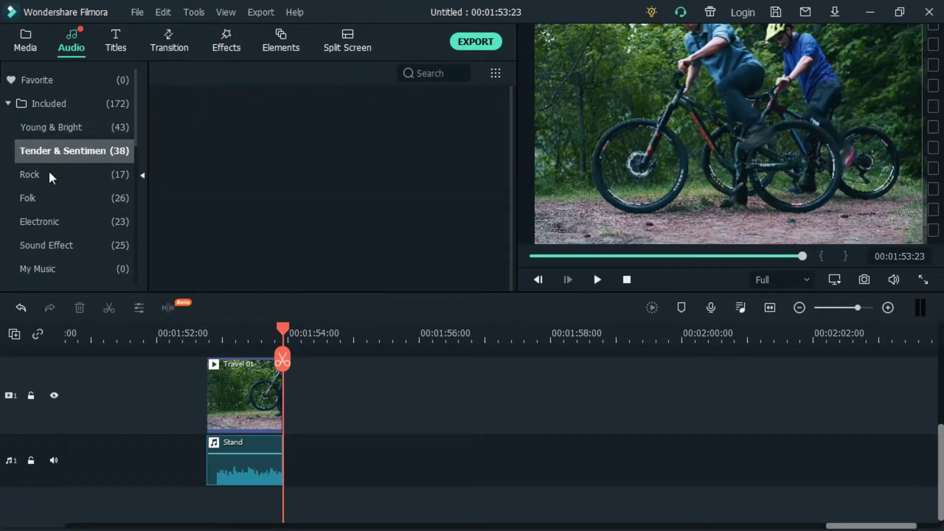
pyautogui.click(51, 173)
pyautogui.click(63, 198)
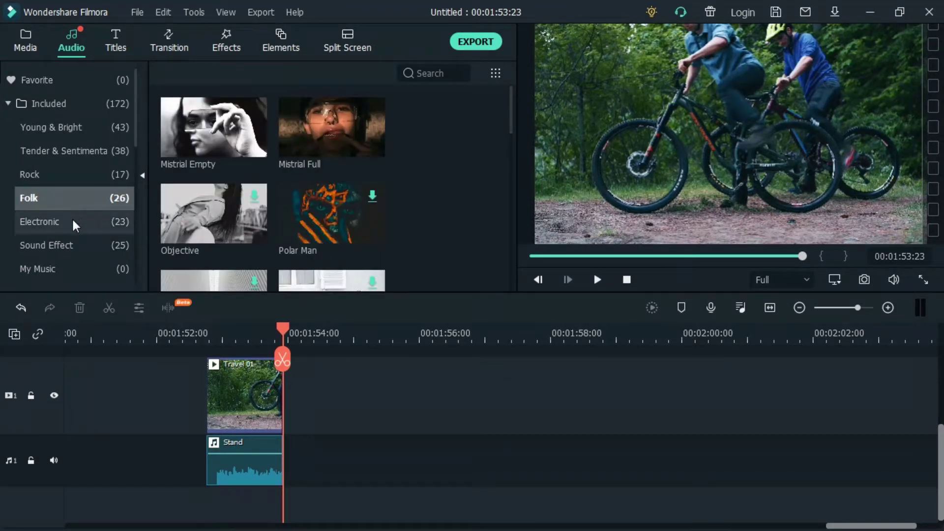
pyautogui.scroll(-3, 72, 218)
pyautogui.click(51, 177)
pyautogui.scroll(3, 51, 177)
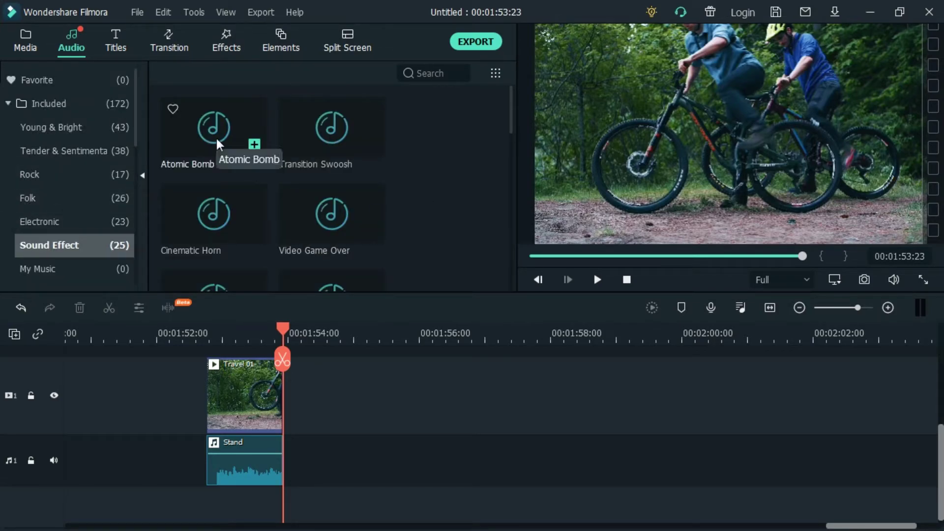
# Step: Add the Atomic Bomb sound effect to audio track 1 directly after the Stand music and play it back
pyautogui.click(253, 145)
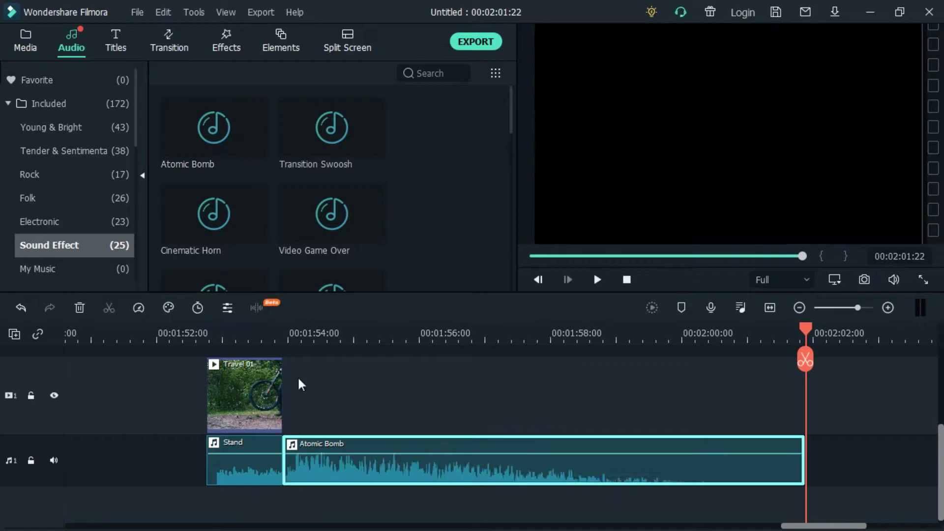
pyautogui.click(300, 328)
pyautogui.press('space')
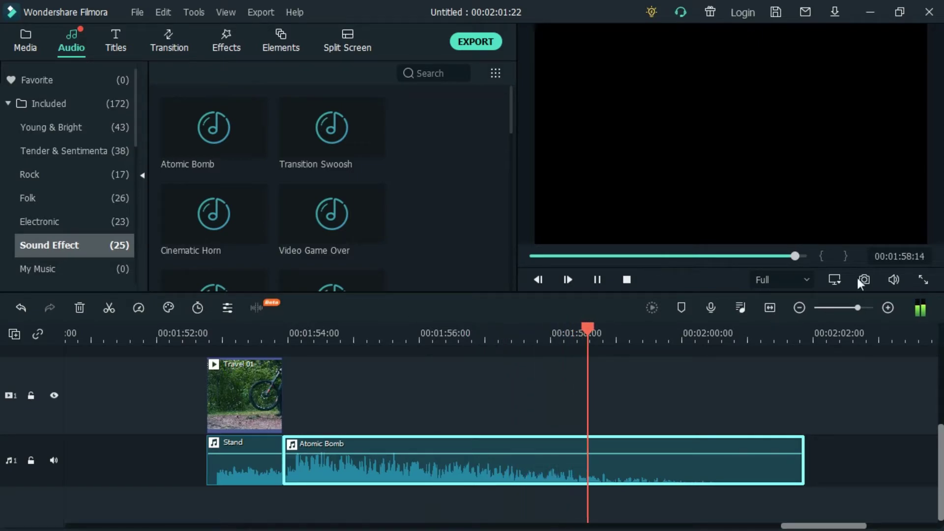
pyautogui.moveTo(894, 281)
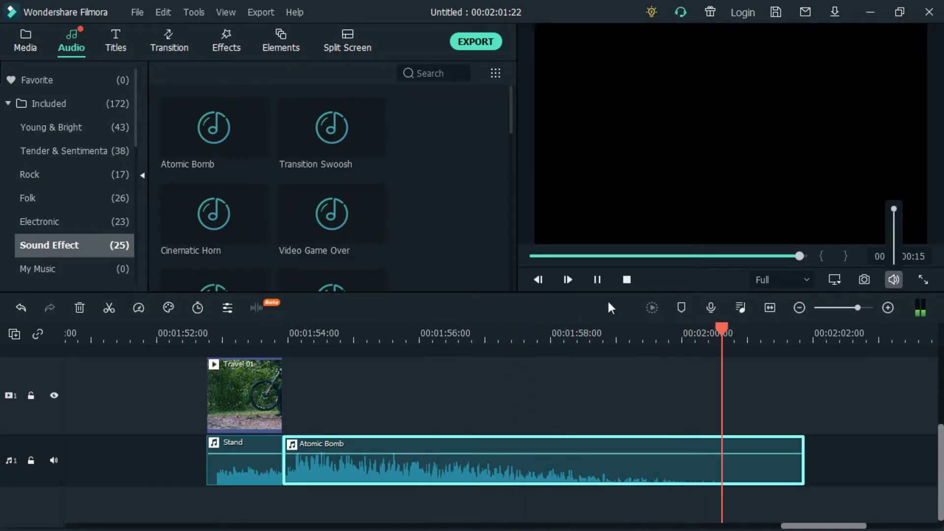
pyautogui.press('space')
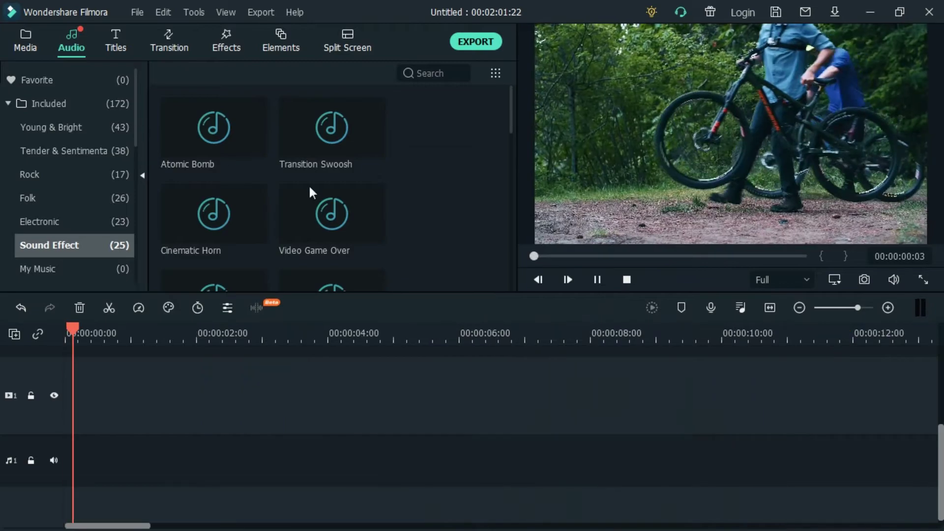
# Step: Clear all clips from the timeline and add the Travel 01 sample video at the start of video track 1
pyautogui.click(384, 193)
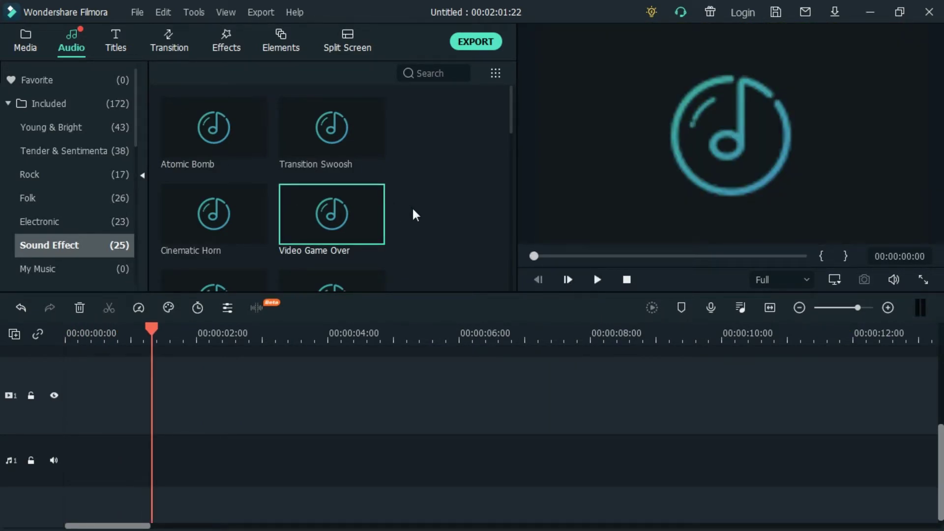
pyautogui.click(379, 388)
pyautogui.press('Delete')
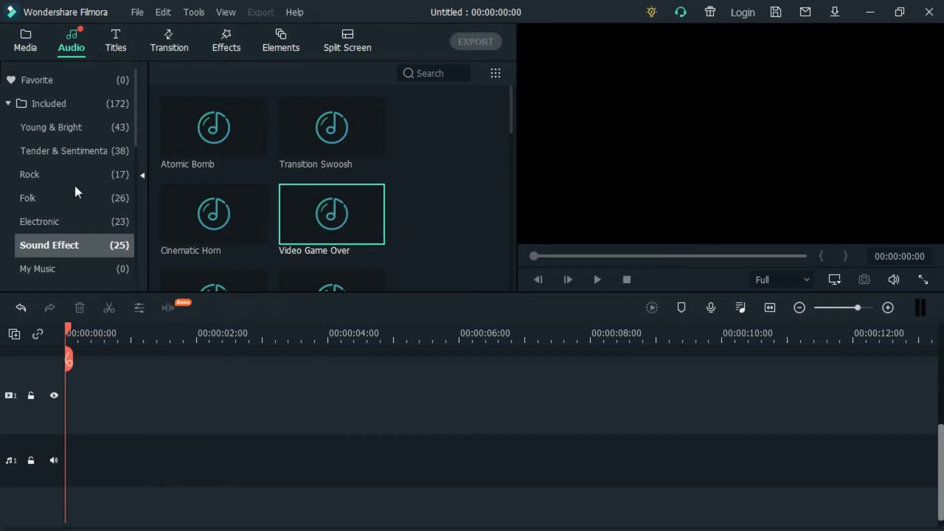
pyautogui.click(25, 39)
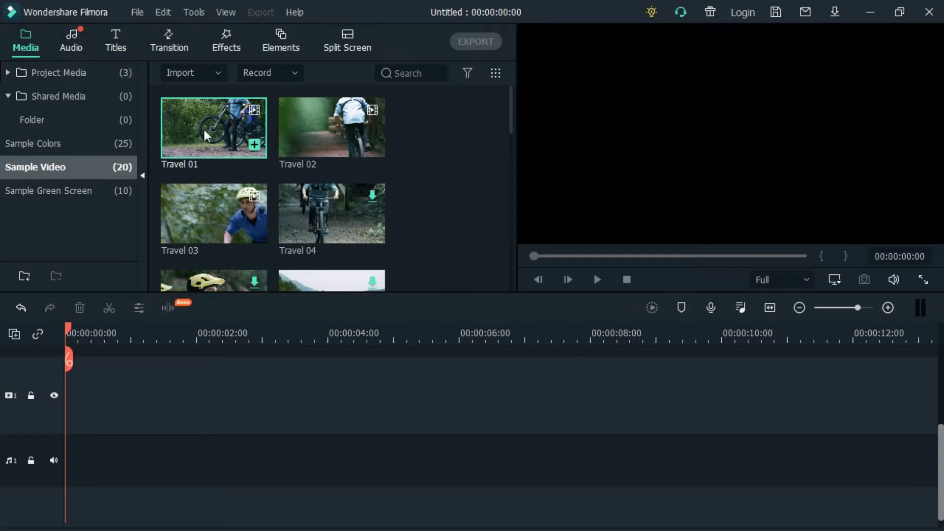
pyautogui.click(253, 146)
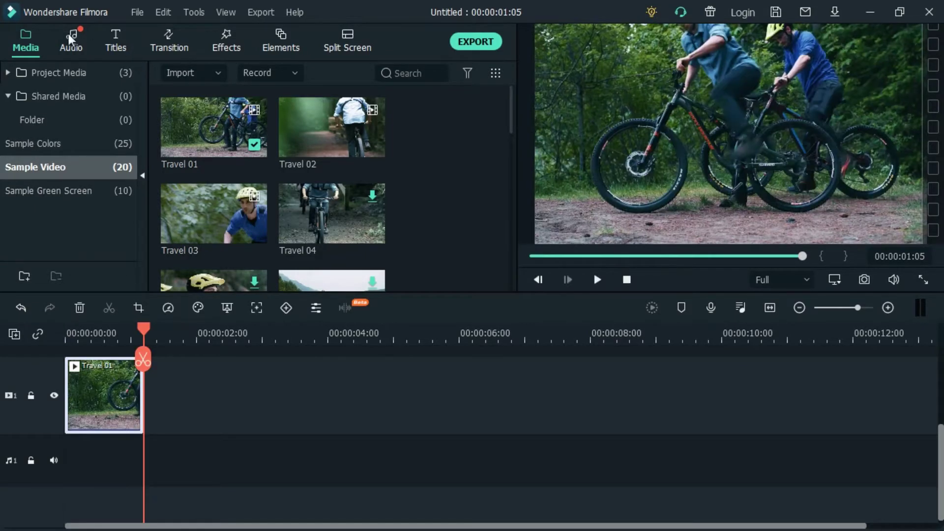
# Step: View the My Music and Favorite categories of the audio library
pyautogui.click(72, 40)
pyautogui.scroll(-3, 74, 236)
pyautogui.click(61, 194)
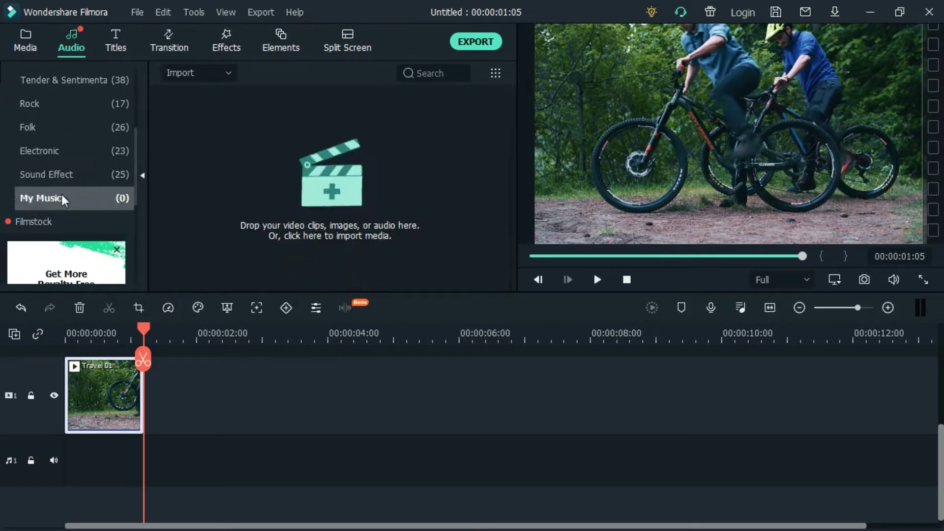
pyautogui.scroll(3, 61, 194)
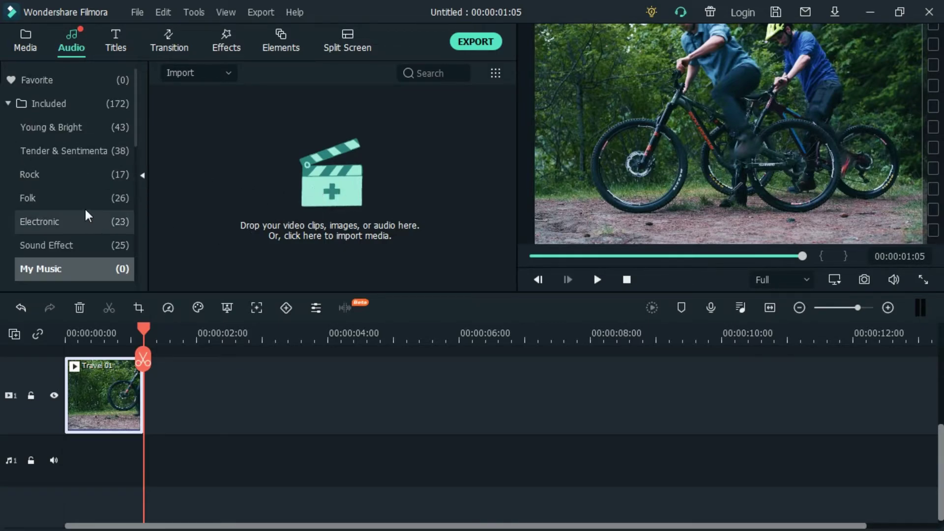
pyautogui.click(45, 79)
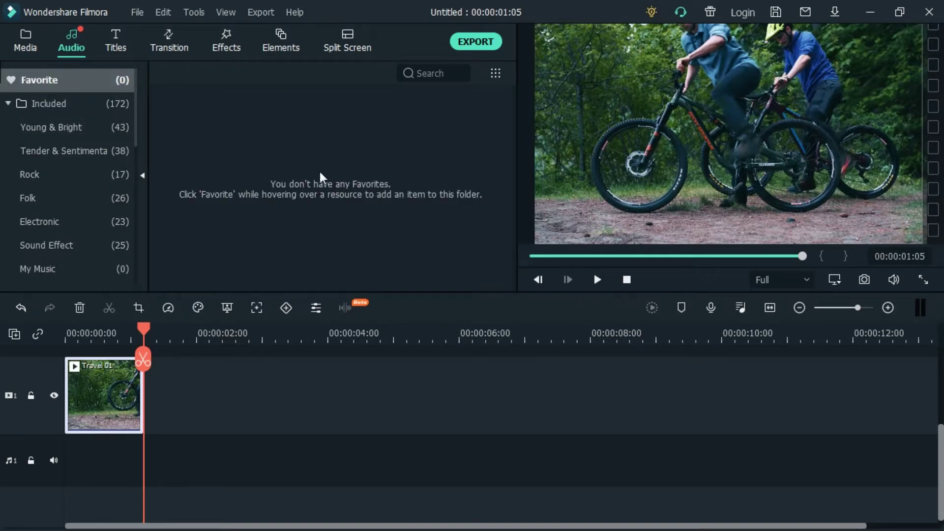
# Step: Move Travel 01 along video track 1 to end at 00:00:03:19 and add the Callout 1 title above it from 00:00:01:05
pyautogui.click(120, 34)
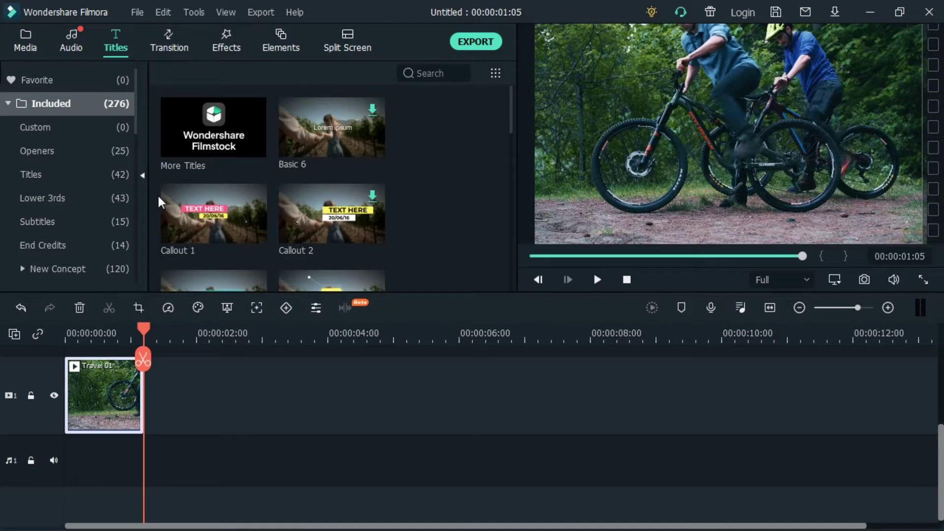
pyautogui.moveTo(99, 402); pyautogui.dragTo(267, 388)
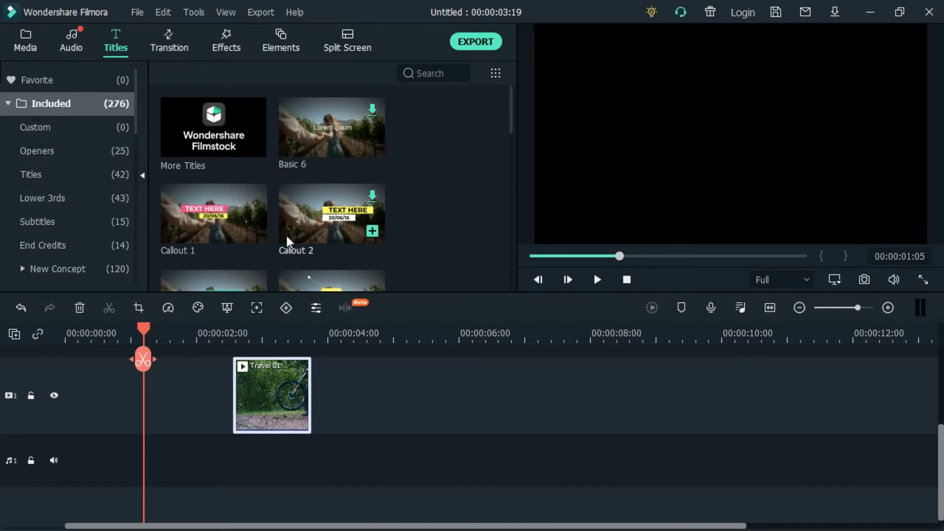
pyautogui.click(255, 231)
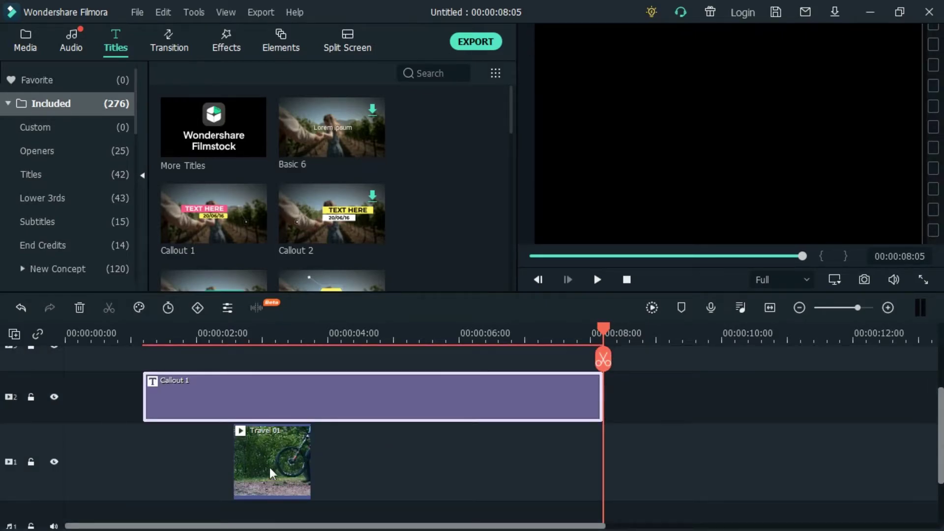
pyautogui.click(281, 465)
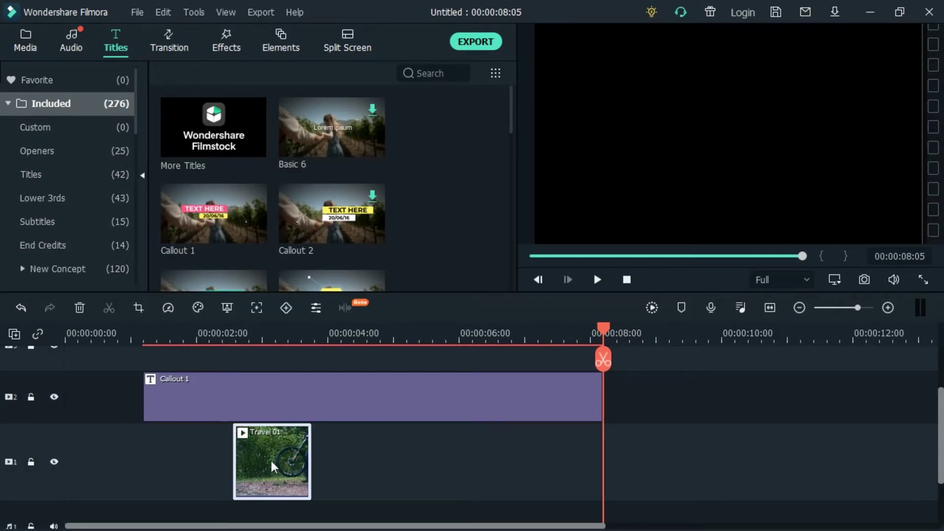
pyautogui.click(231, 397)
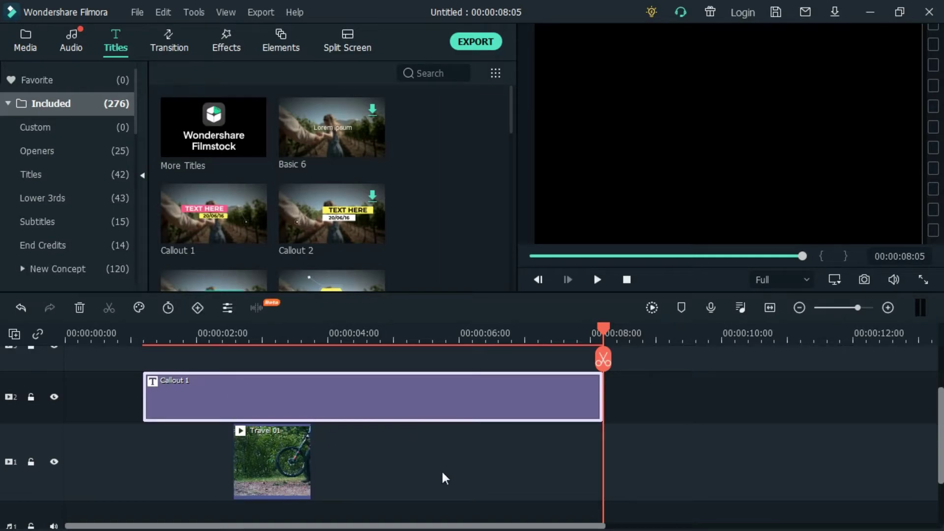
pyautogui.scroll(-2, 442, 473)
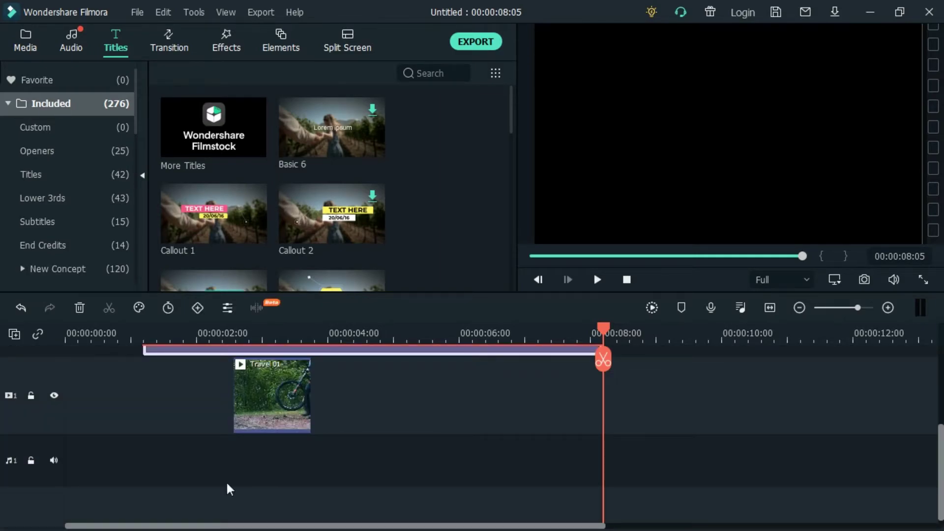
pyautogui.scroll(2, 189, 386)
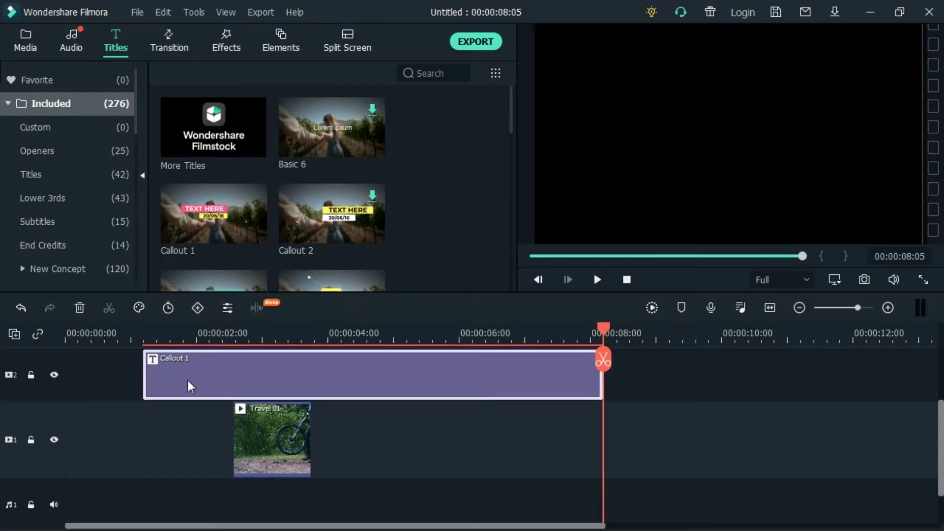
# Step: Play the timeline from about 00:00:01 to preview the Callout 1 title
pyautogui.click(137, 332)
pyautogui.click(135, 332)
pyautogui.press('space')
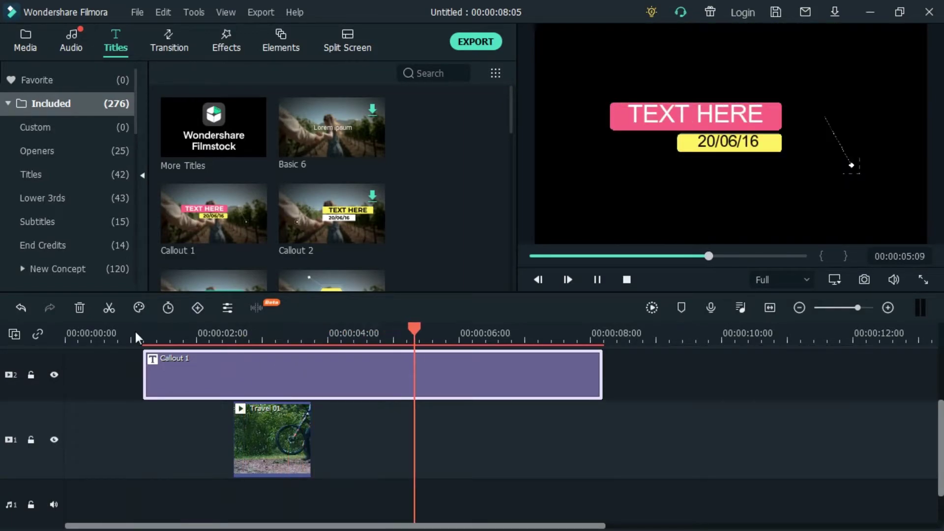
pyautogui.press('space')
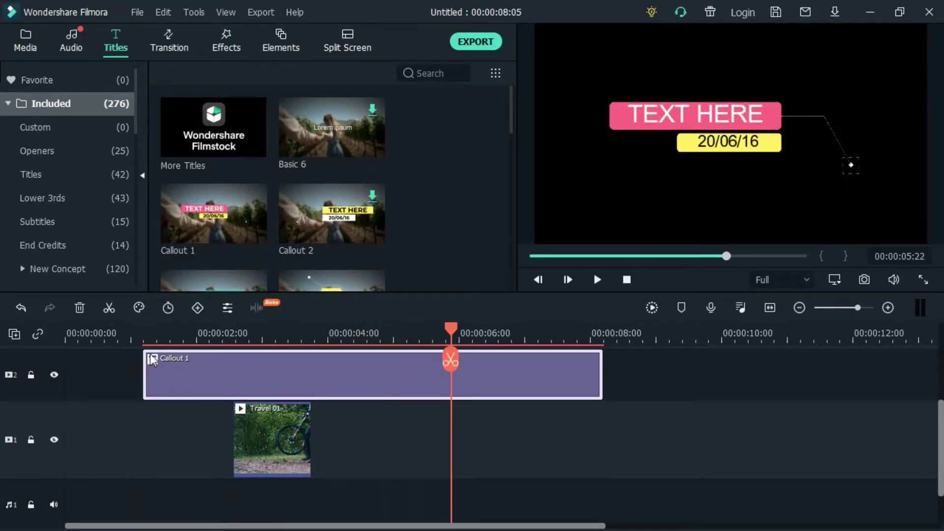
# Step: Trim Callout 1 to the length of Travel 01, with both clips spanning 00:00:01:05 to 00:00:02:10, and play the result
pyautogui.moveTo(601, 368); pyautogui.dragTo(318, 376)
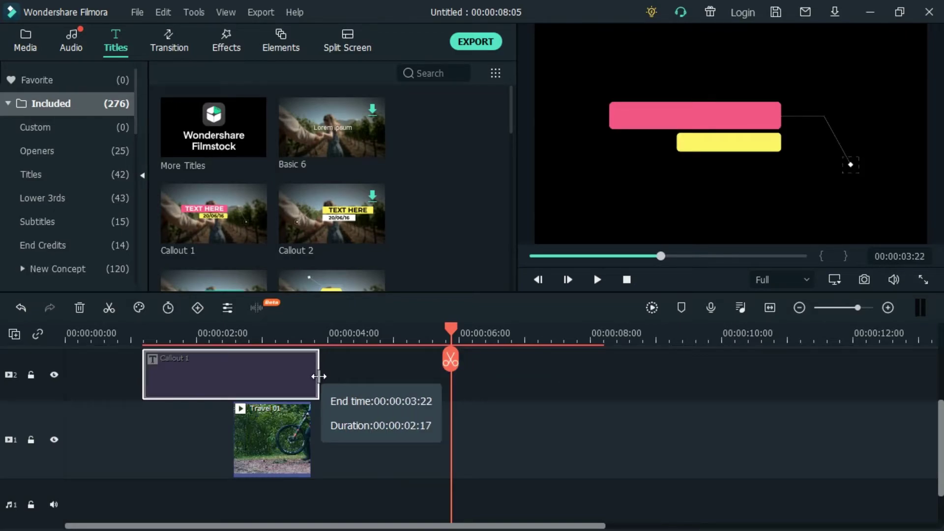
pyautogui.moveTo(317, 376); pyautogui.dragTo(314, 375)
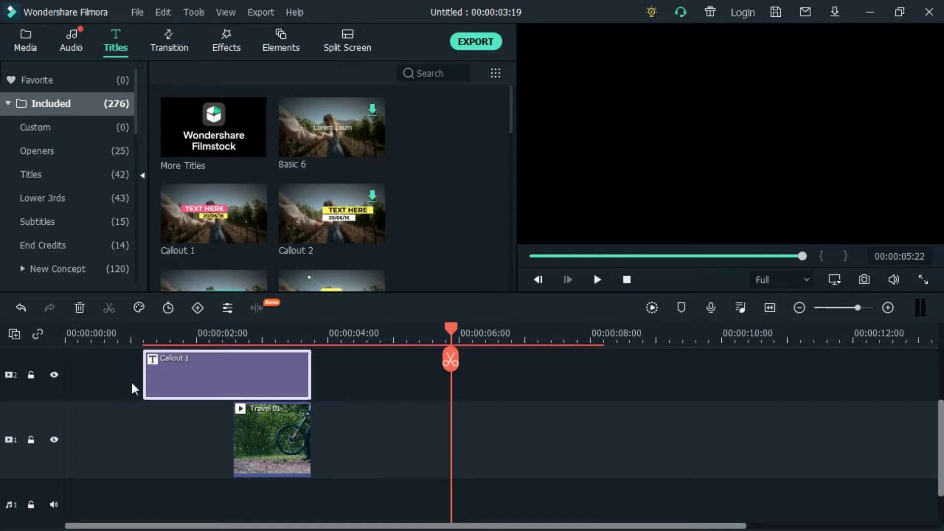
pyautogui.moveTo(144, 377); pyautogui.dragTo(256, 379)
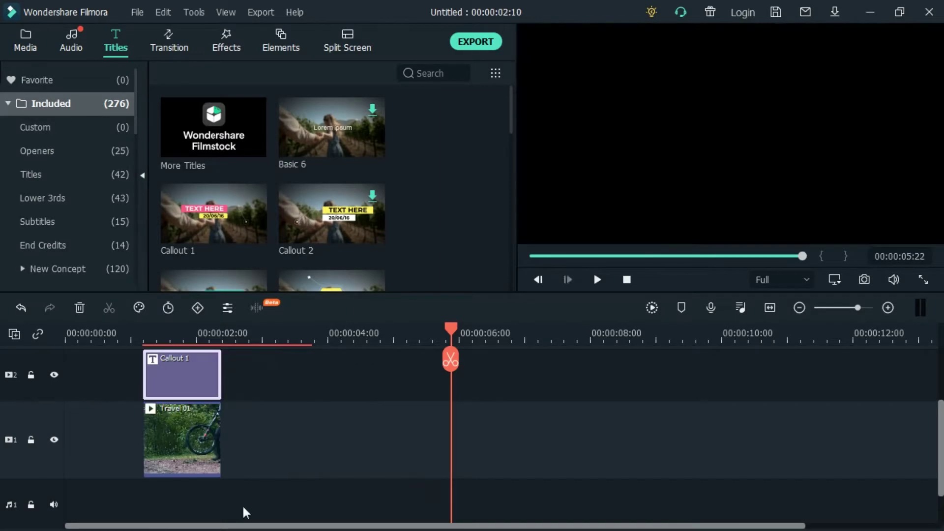
pyautogui.moveTo(435, 323); pyautogui.dragTo(140, 312)
pyautogui.press('space')
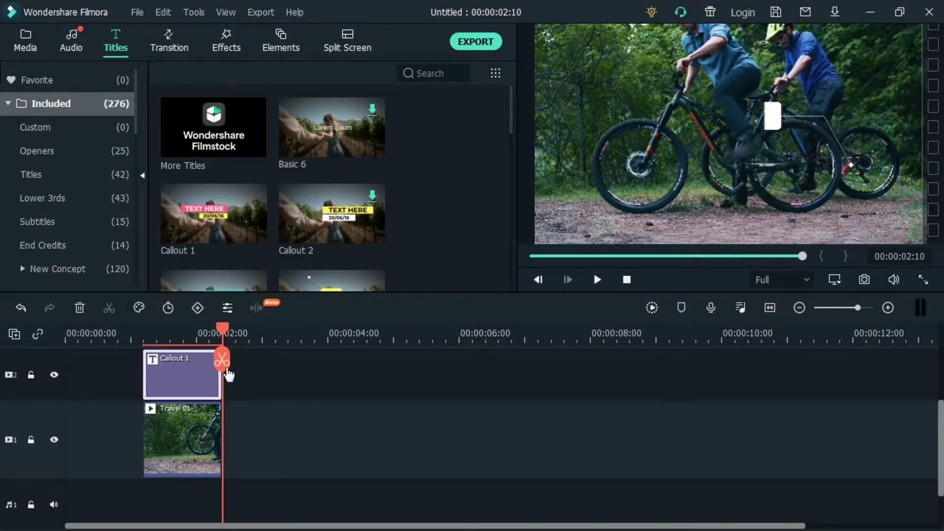
# Step: Open the Callout 1 title for text editing and collapse the Title Group Controller away from the preview
pyautogui.rightClick(205, 364)
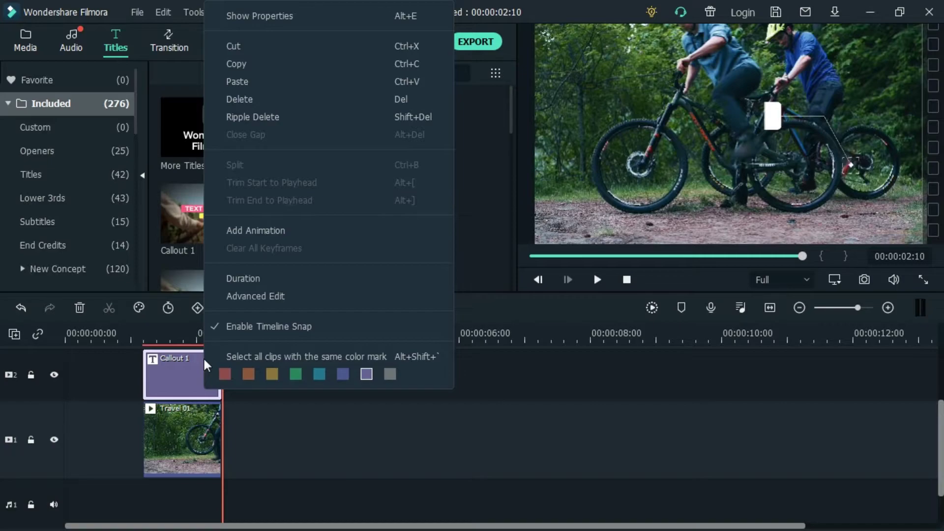
pyautogui.doubleClick(168, 386)
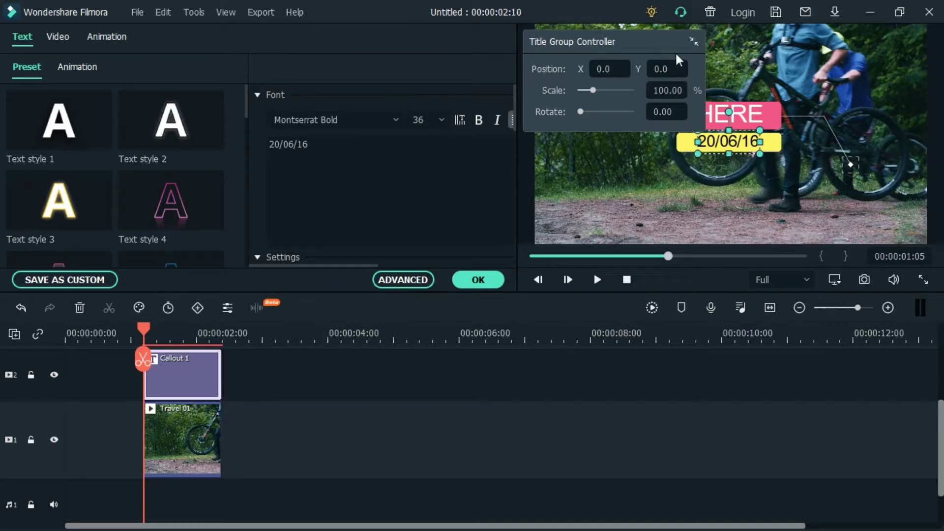
pyautogui.moveTo(673, 47); pyautogui.dragTo(576, 17)
pyautogui.click(691, 53)
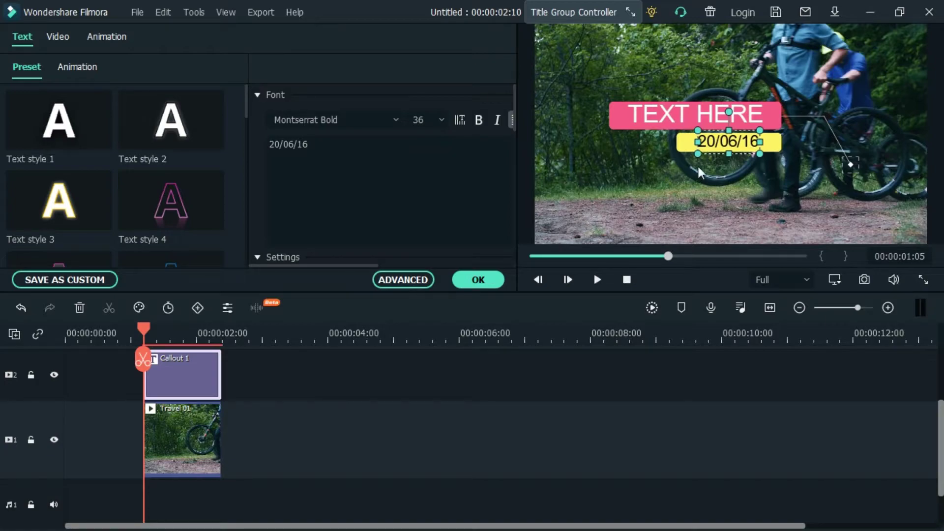
# Step: Replace the placeholder text in the callout's pink bar with "Hello World"
pyautogui.click(656, 116)
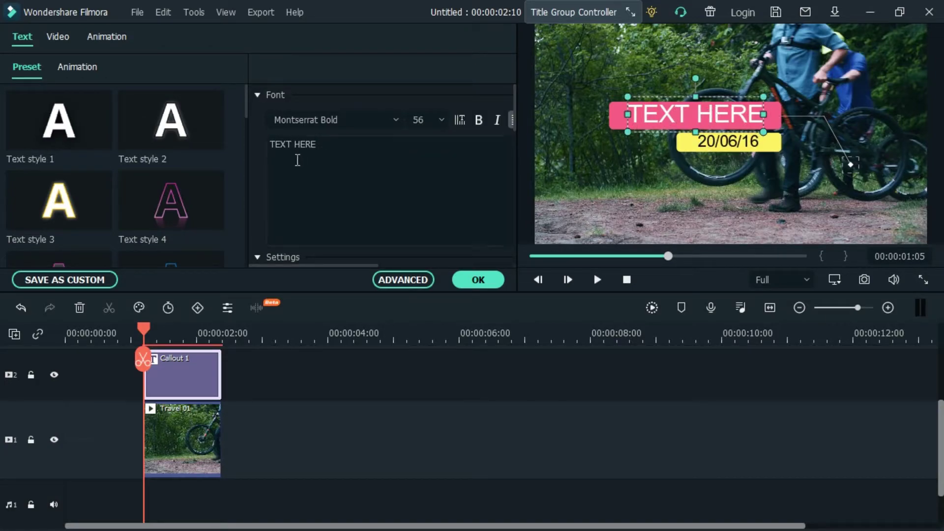
pyautogui.moveTo(268, 144); pyautogui.dragTo(312, 154)
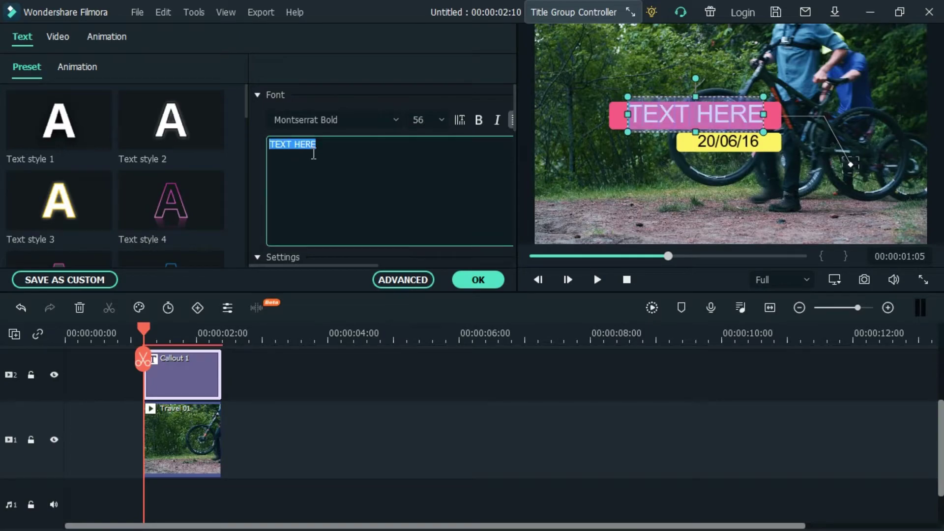
pyautogui.write('Hell')
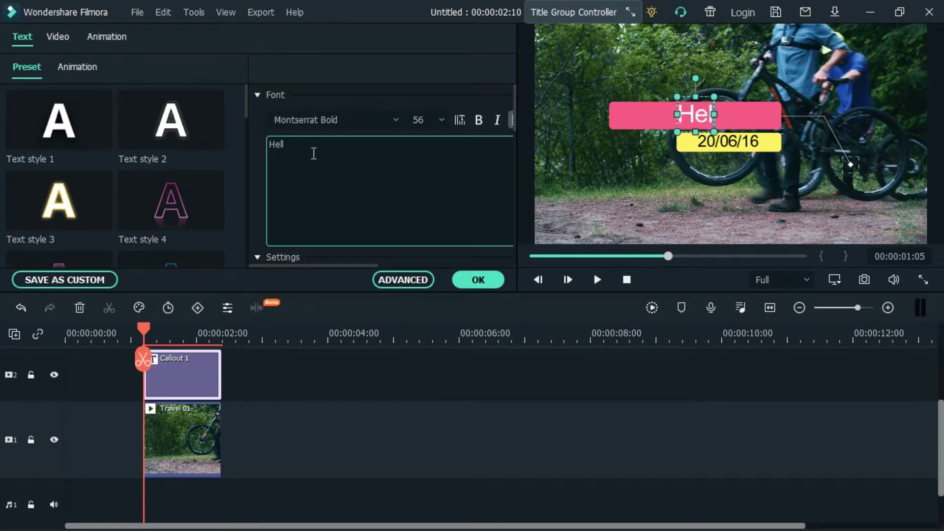
pyautogui.write('o World')
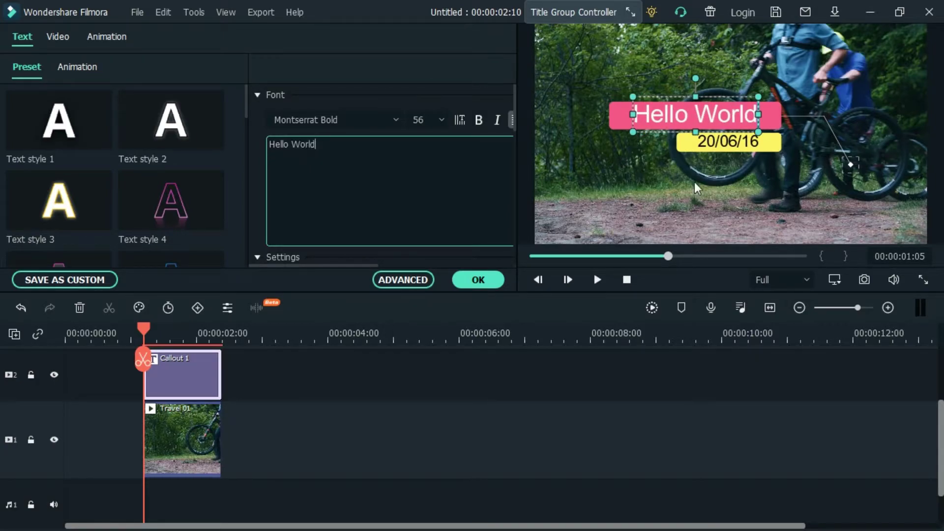
# Step: Replace the date in the callout's yellow bar with "2021"
pyautogui.click(722, 143)
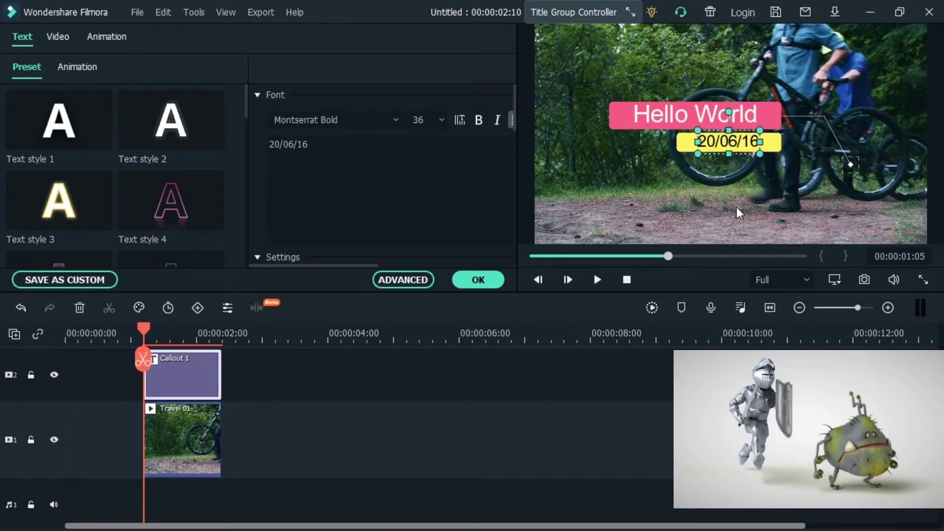
pyautogui.click(280, 145)
pyautogui.hotkey('ctrl', 'a')
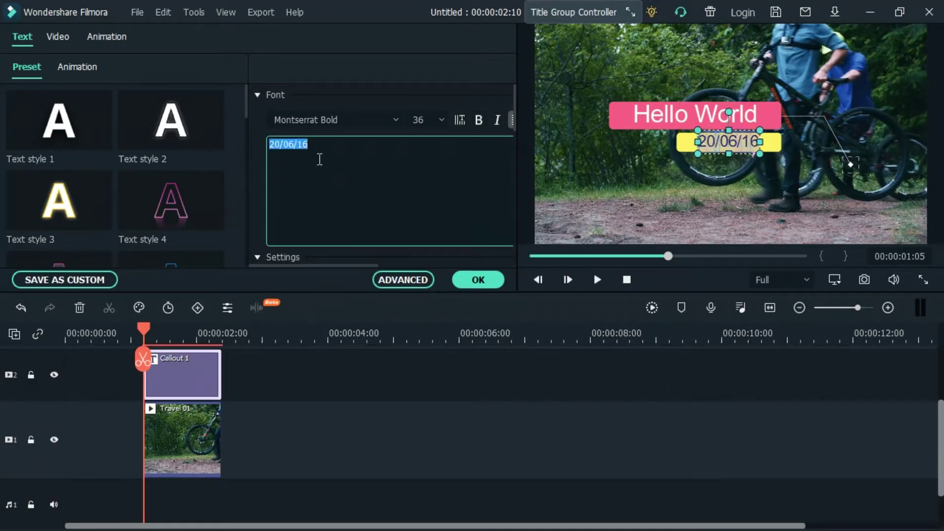
pyautogui.write('2021')
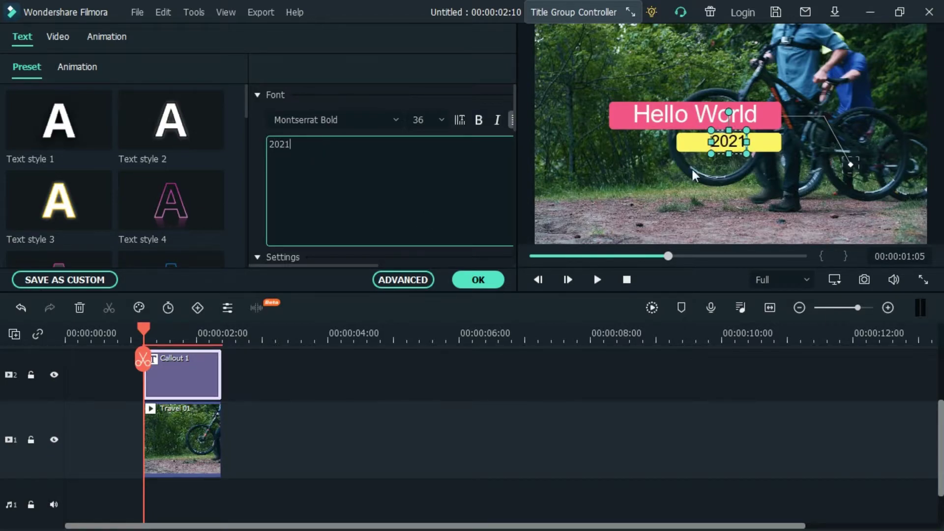
# Step: Enlarge the callout's shape group to 108.68% scale, positioned at X 14.3 and Y -4.6
pyautogui.click(693, 148)
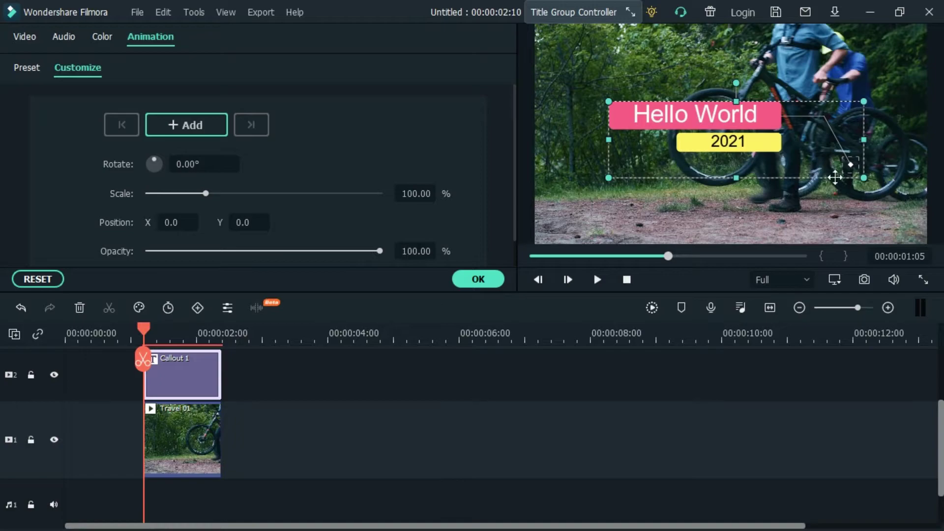
pyautogui.moveTo(859, 173)
pyautogui.mouseDown()
pyautogui.moveTo(737, 131)
pyautogui.moveTo(874, 167)
pyautogui.moveTo(766, 143)
pyautogui.moveTo(870, 181)
pyautogui.mouseUp()
pyautogui.moveTo(792, 160); pyautogui.dragTo(841, 181)
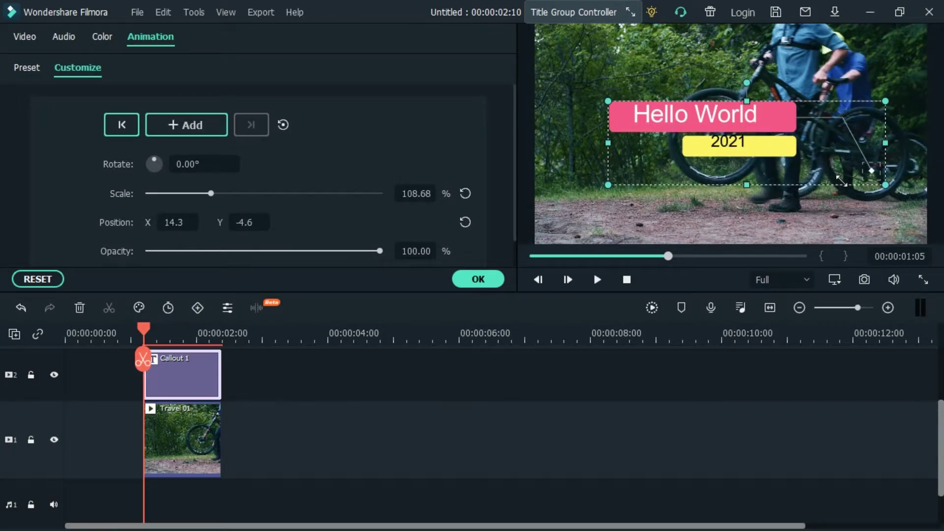
pyautogui.doubleClick(728, 147)
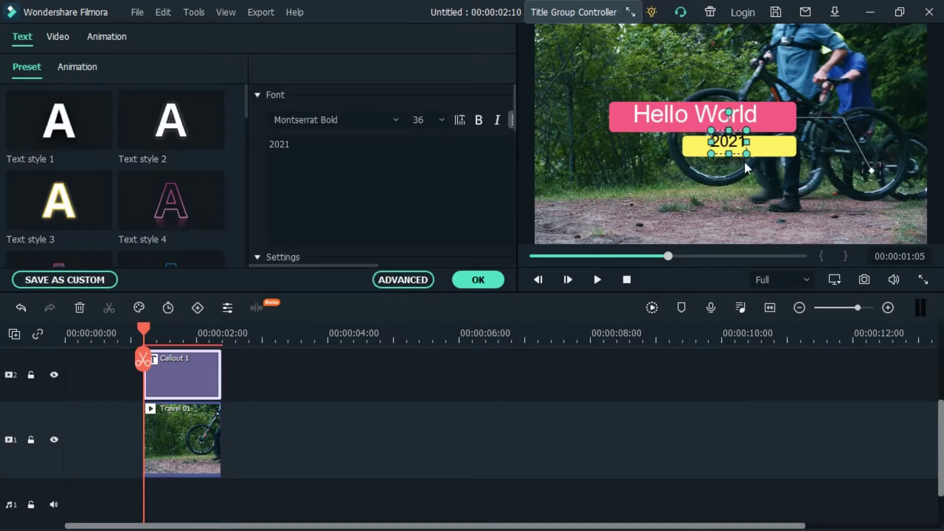
pyautogui.click(605, 94)
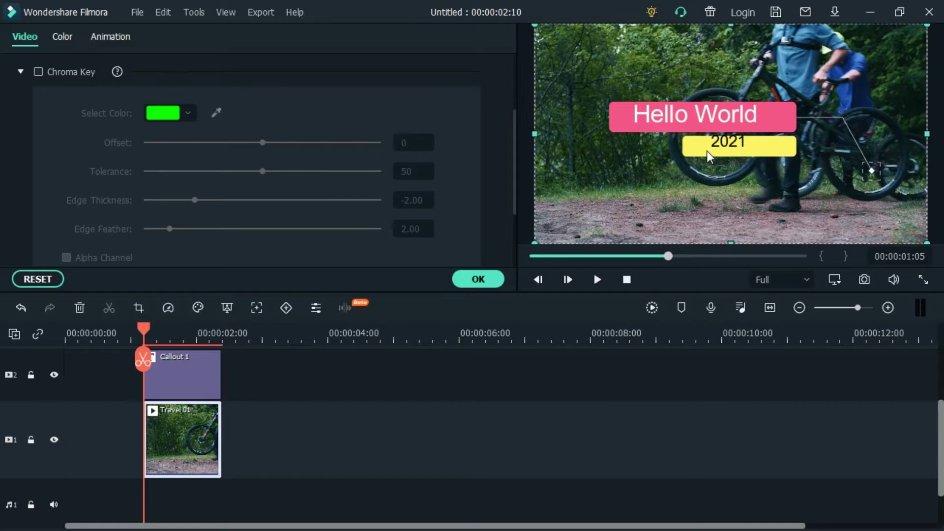
# Step: Reduce the font size of the Hello World text to 36
pyautogui.click(712, 129)
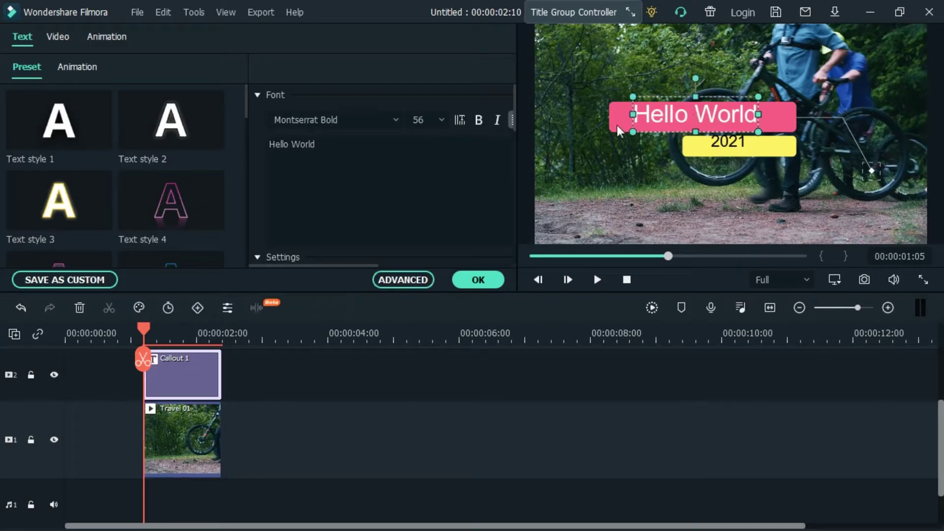
pyautogui.click(441, 120)
pyautogui.click(425, 190)
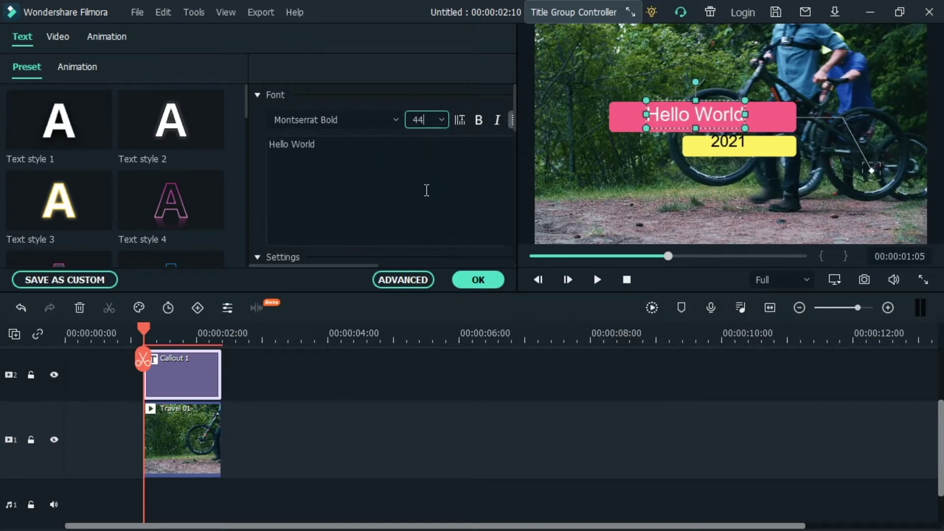
pyautogui.click(441, 120)
pyautogui.click(419, 153)
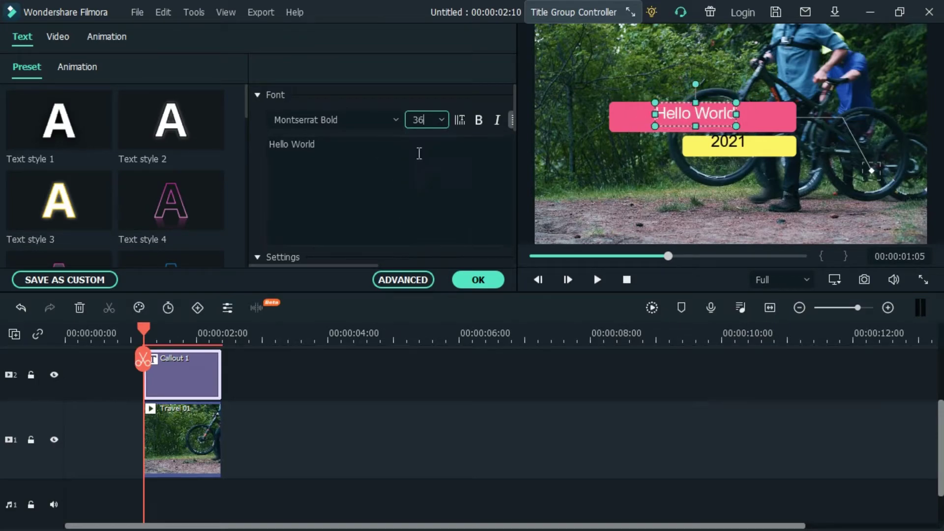
pyautogui.click(684, 115)
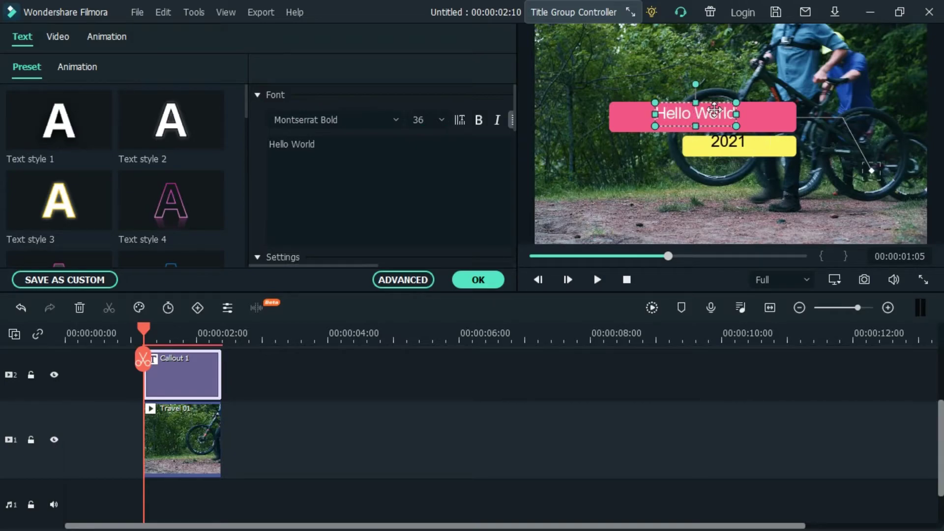
# Step: Move the 2021 text around the callout and return it to the yellow bar
pyautogui.click(728, 137)
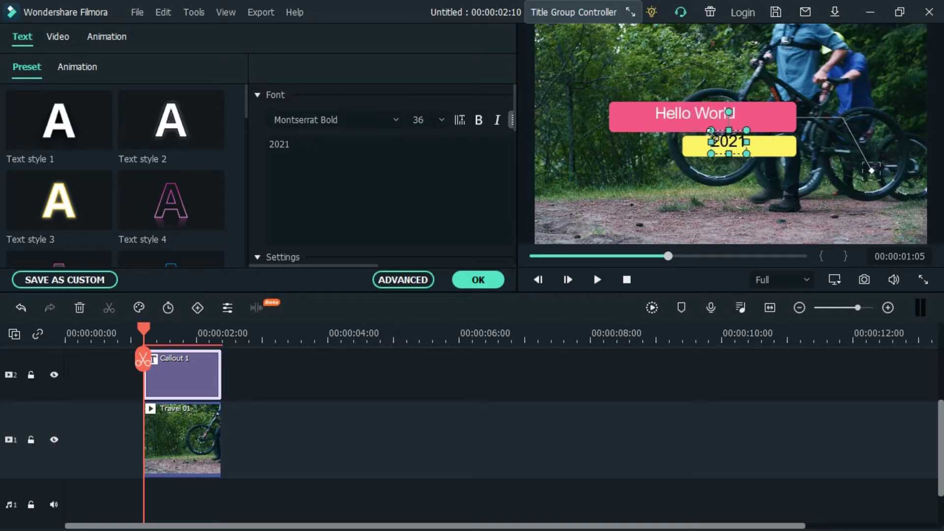
pyautogui.moveTo(726, 137); pyautogui.dragTo(661, 115)
pyautogui.moveTo(612, 81); pyautogui.dragTo(714, 142)
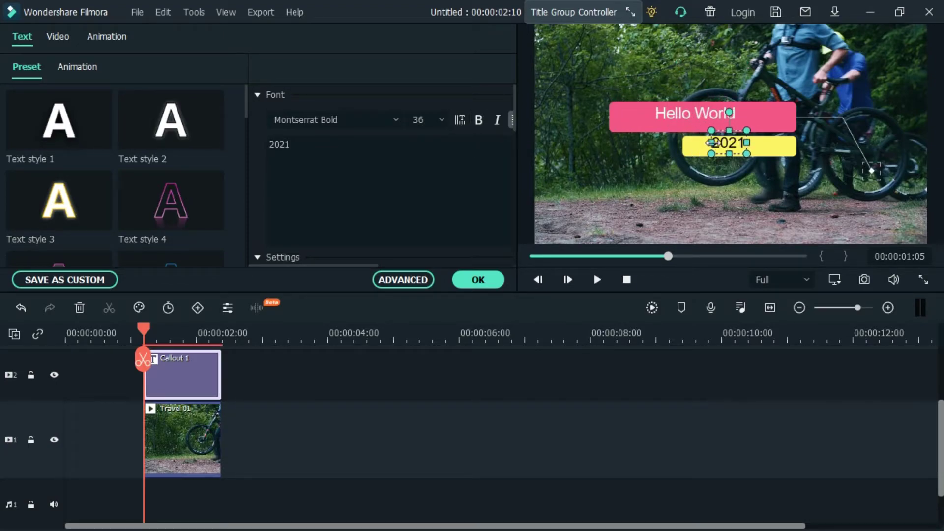
# Step: Set the font size of the 2021 text to 90
pyautogui.click(441, 120)
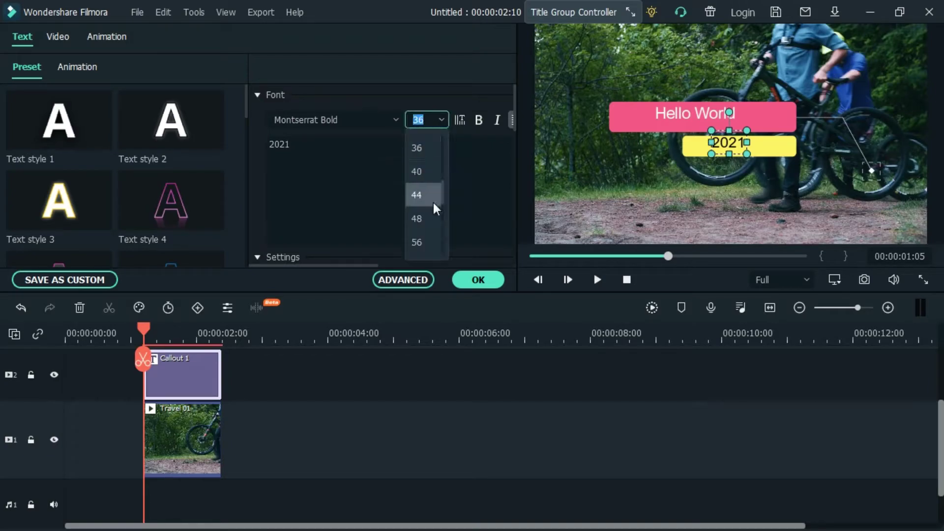
pyautogui.click(429, 233)
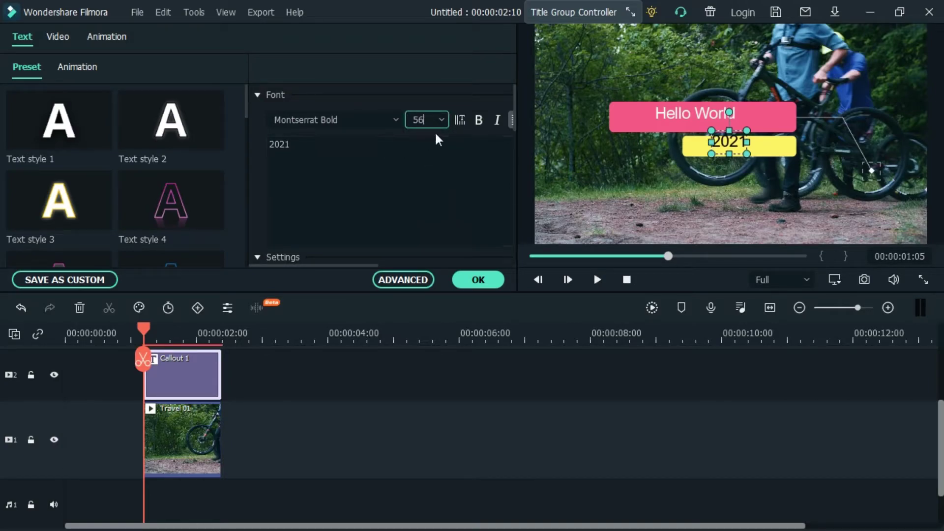
pyautogui.click(314, 142)
pyautogui.hotkey('ctrl', 'a')
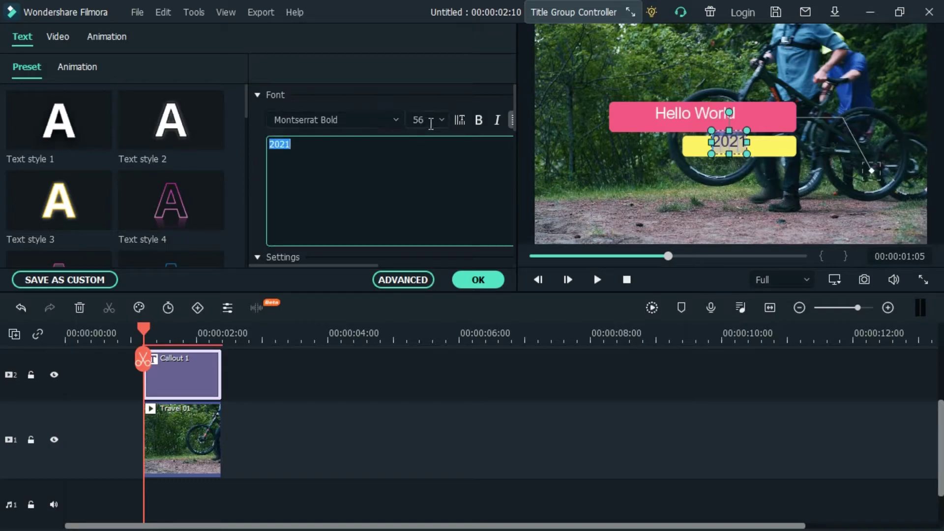
pyautogui.click(442, 119)
pyautogui.click(426, 236)
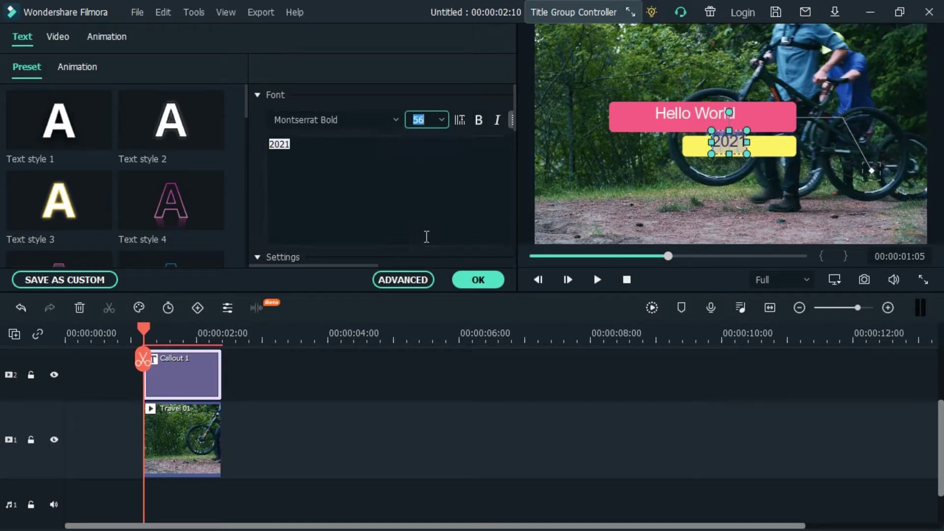
pyautogui.click(440, 119)
pyautogui.scroll(-5, 423, 186)
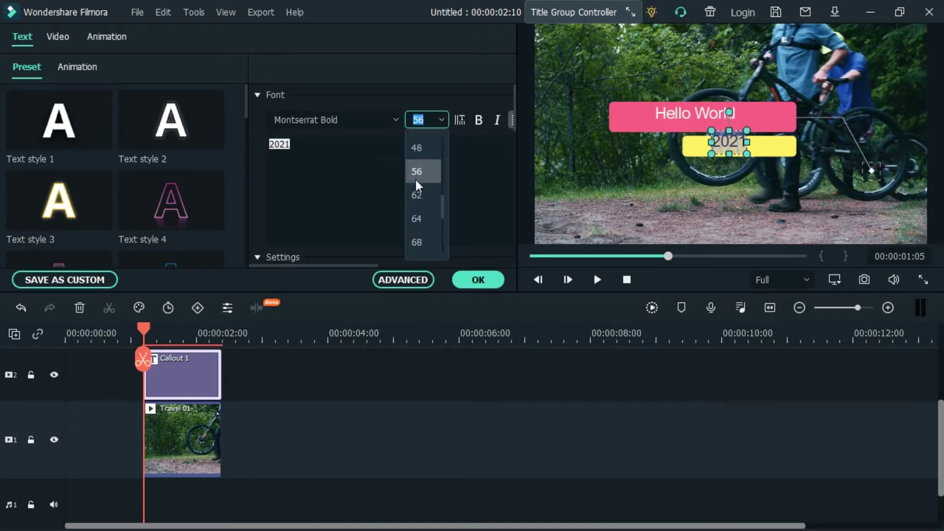
pyautogui.click(422, 242)
pyautogui.click(413, 206)
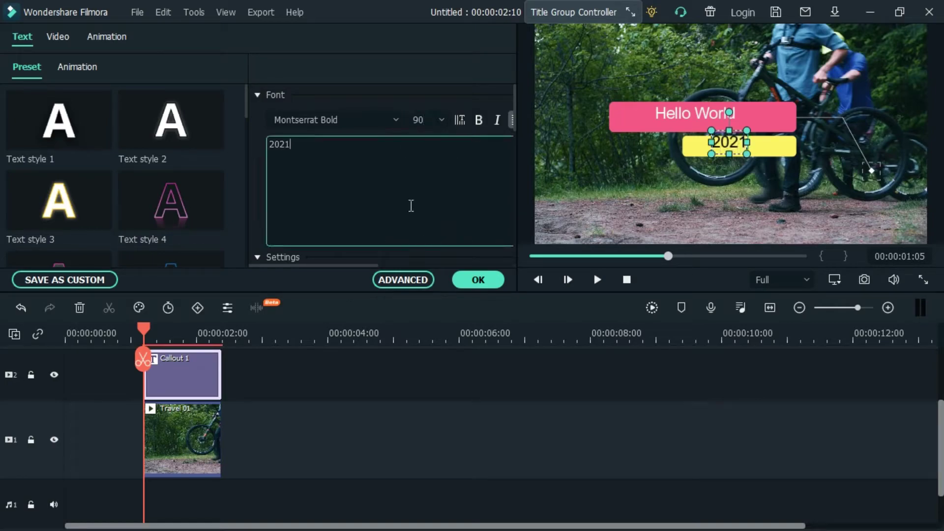
# Step: Enlarge and reposition the 2021 text inside the yellow bar, and shift the callout's shape group slightly to the right
pyautogui.moveTo(711, 130); pyautogui.dragTo(738, 149)
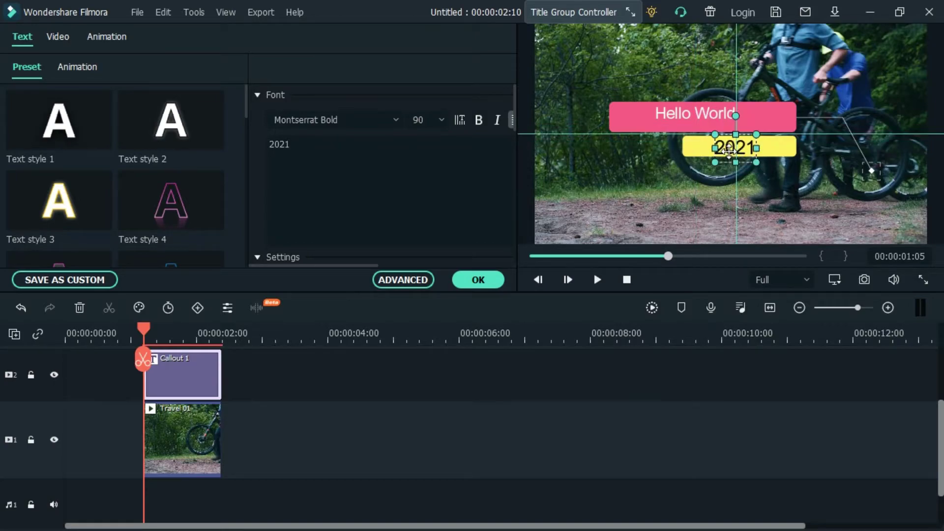
pyautogui.click(676, 178)
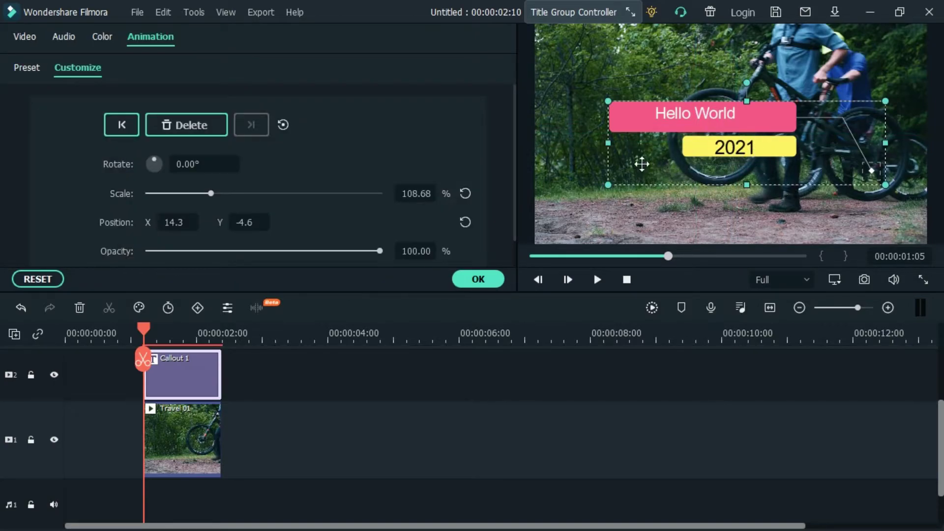
pyautogui.moveTo(633, 125); pyautogui.dragTo(698, 117)
pyautogui.click(587, 200)
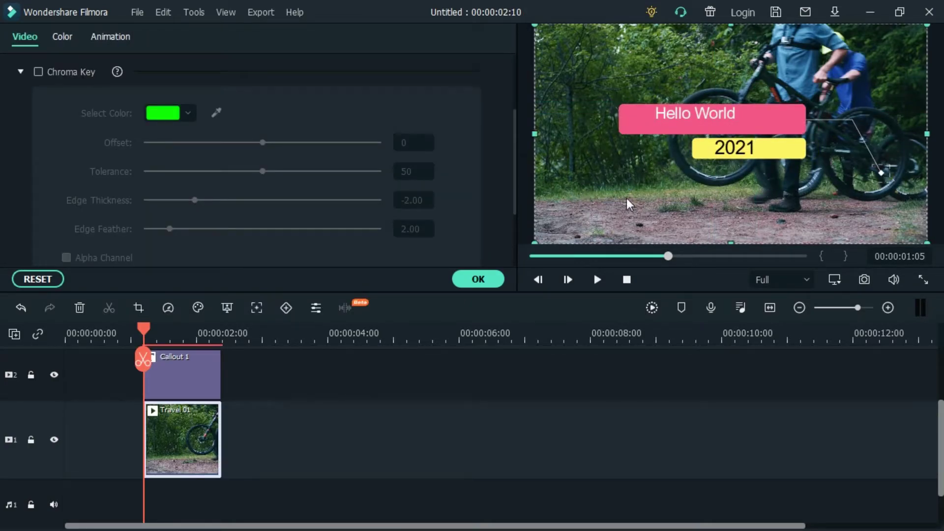
# Step: Change the font of the Hello World text in the Callout 1 title to Microsoft Tai Le Bold
pyautogui.click(198, 367)
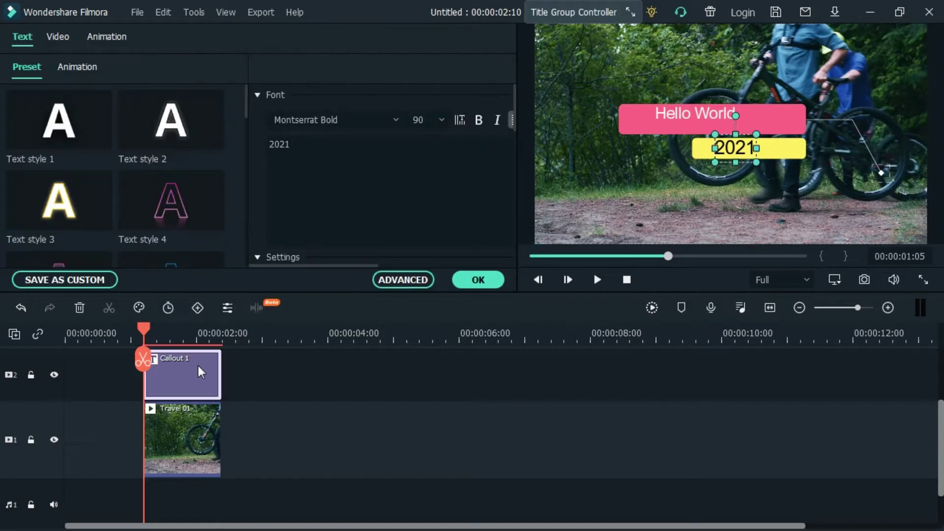
pyautogui.moveTo(84, 117)
pyautogui.doubleClick(328, 120)
pyautogui.click(681, 120)
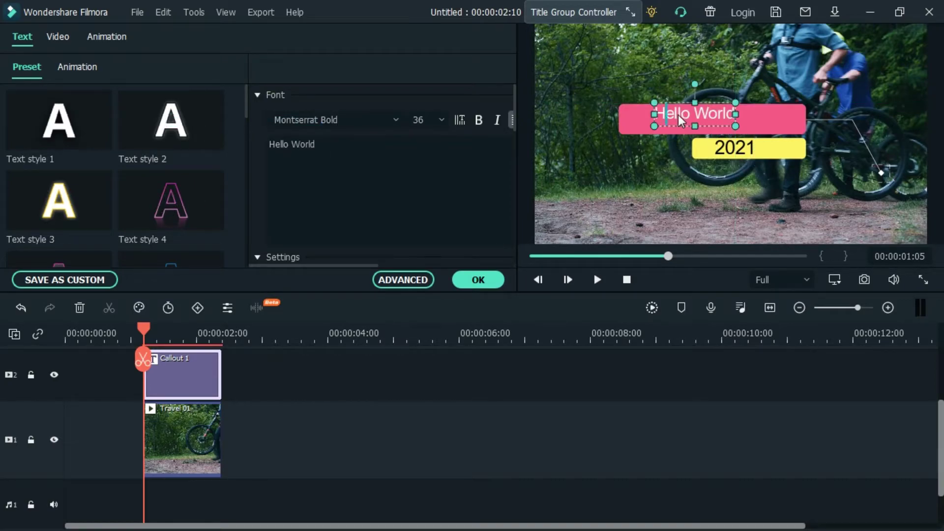
pyautogui.hotkey('ctrl', 'a')
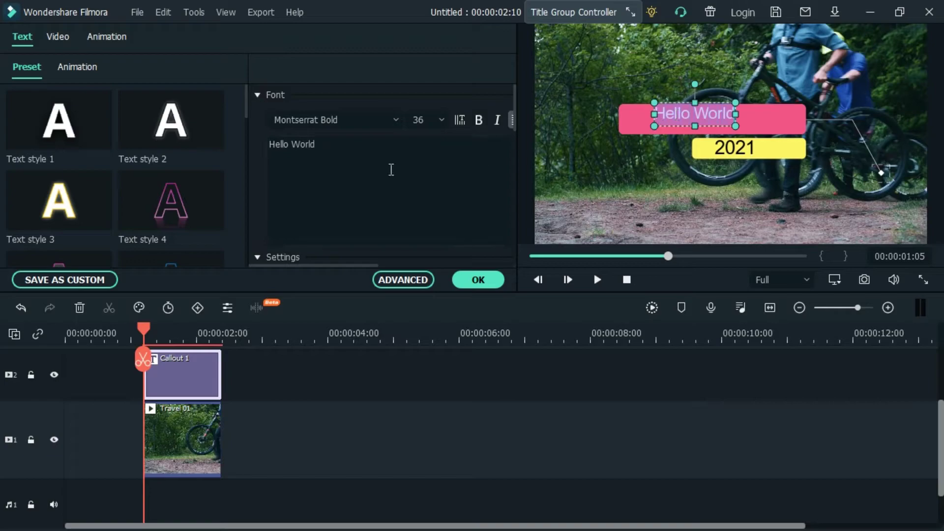
pyautogui.click(397, 122)
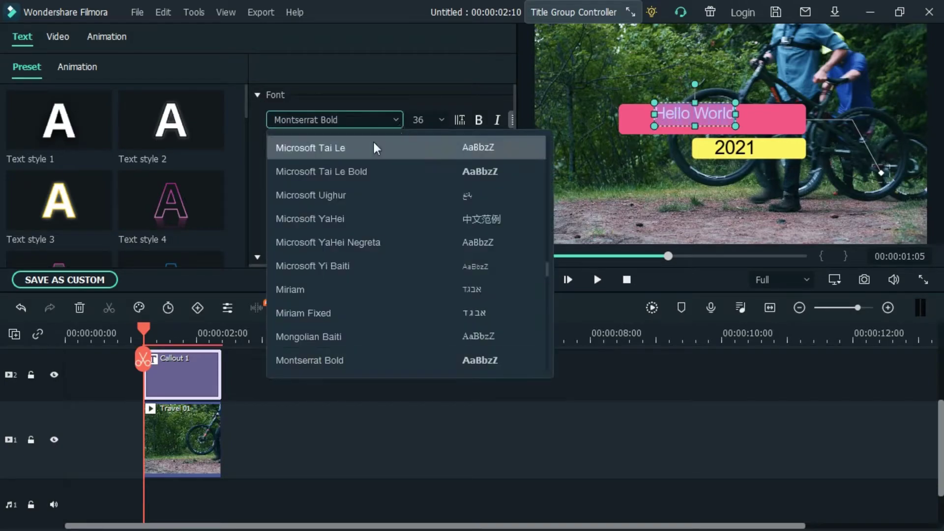
pyautogui.click(318, 177)
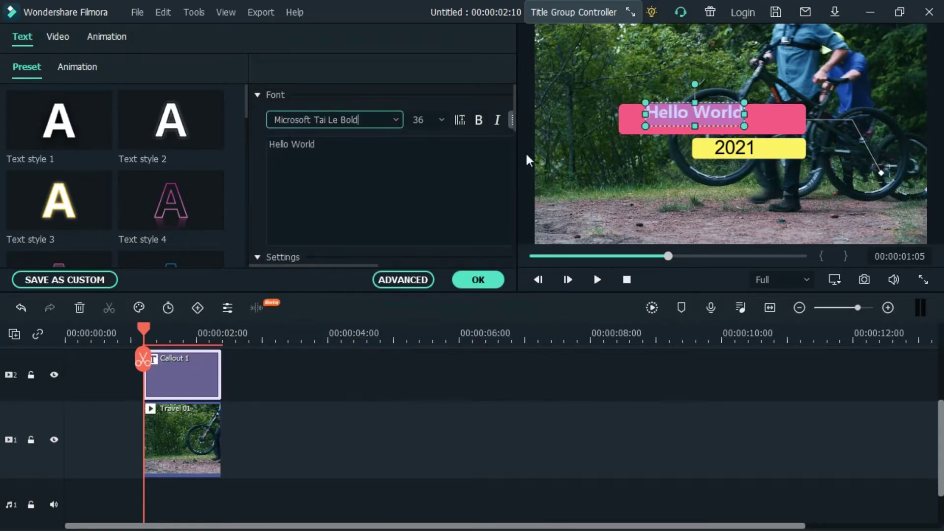
# Step: Change the font of the Hello World text in the Callout 1 title to Microsoft YaHei
pyautogui.click(674, 114)
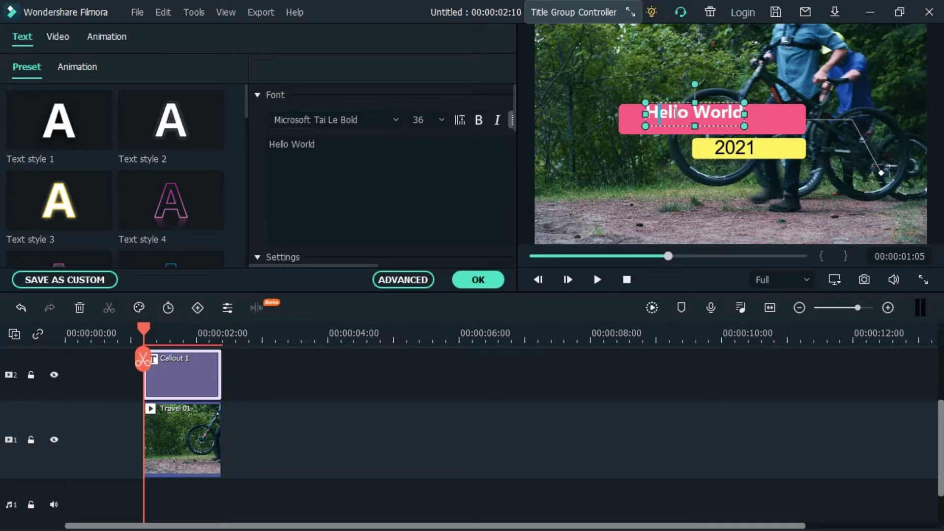
pyautogui.doubleClick(677, 118)
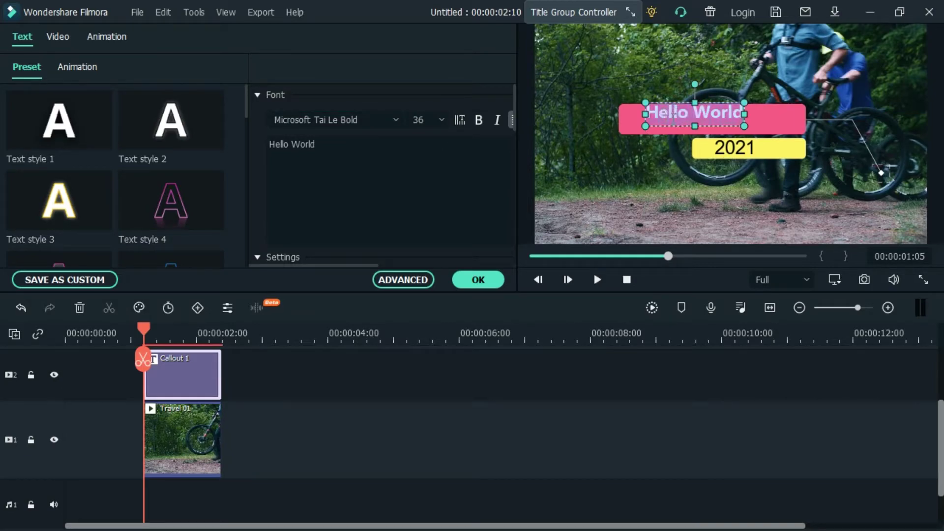
pyautogui.click(677, 118)
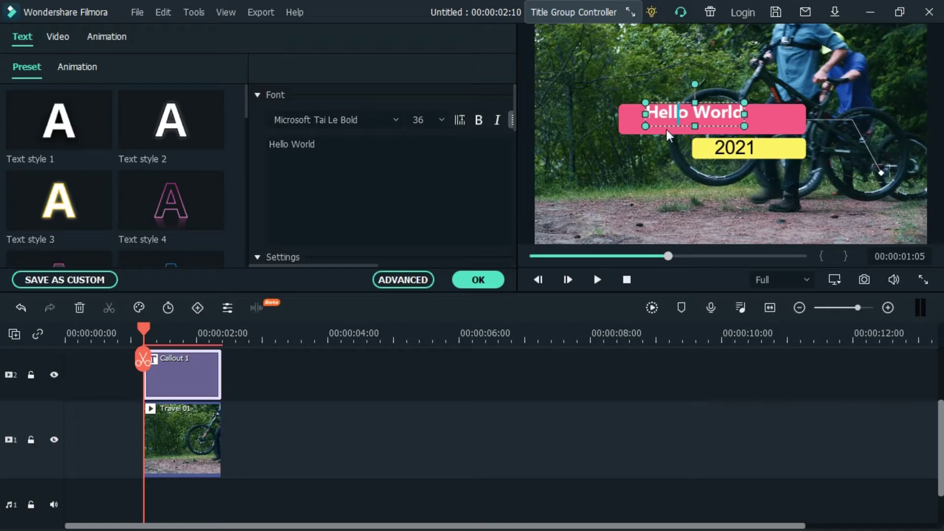
pyautogui.hotkey('ctrl', 'a')
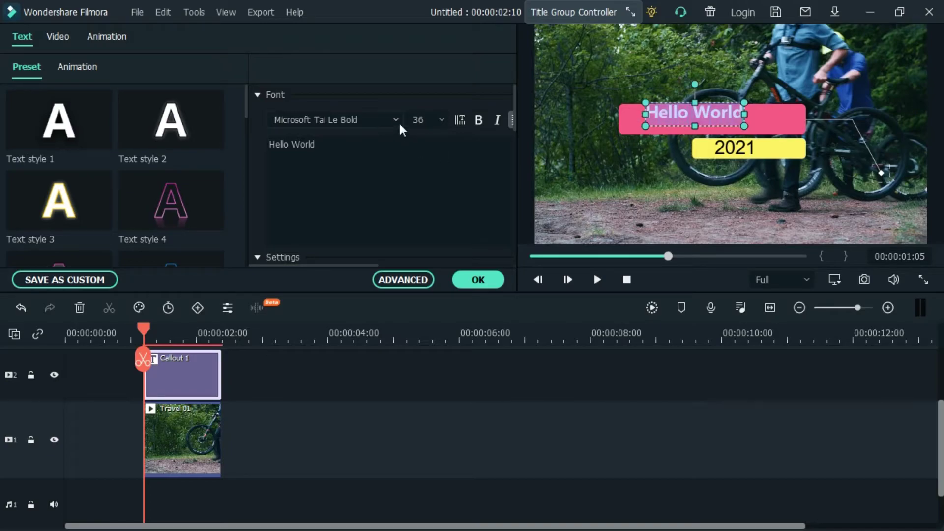
pyautogui.click(399, 120)
pyautogui.click(359, 216)
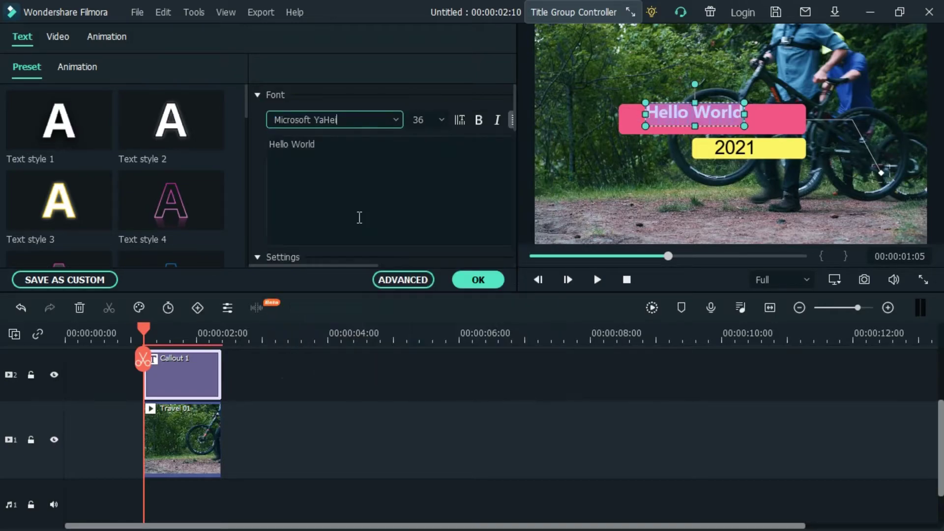
# Step: Try the Montserrat Bold font on the entire Hello World text
pyautogui.click(696, 116)
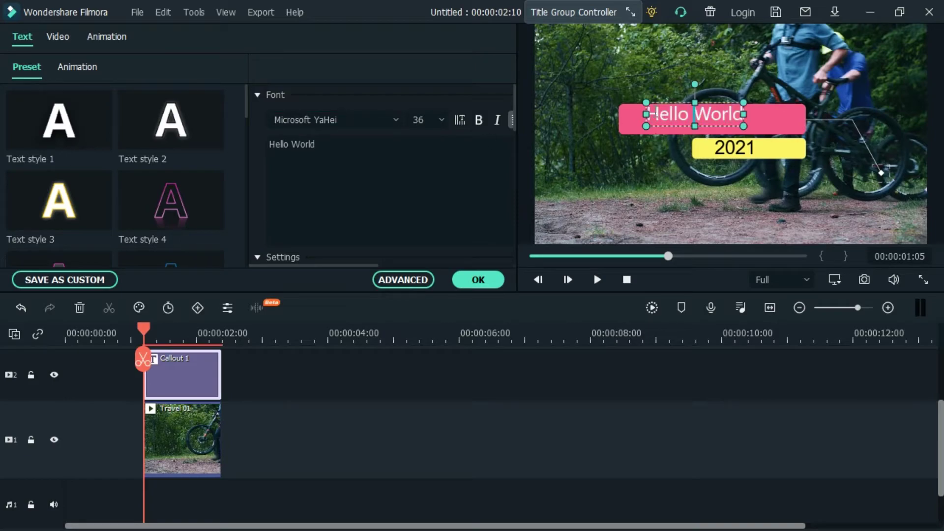
pyautogui.hotkey('ctrl', 'a')
pyautogui.click(396, 119)
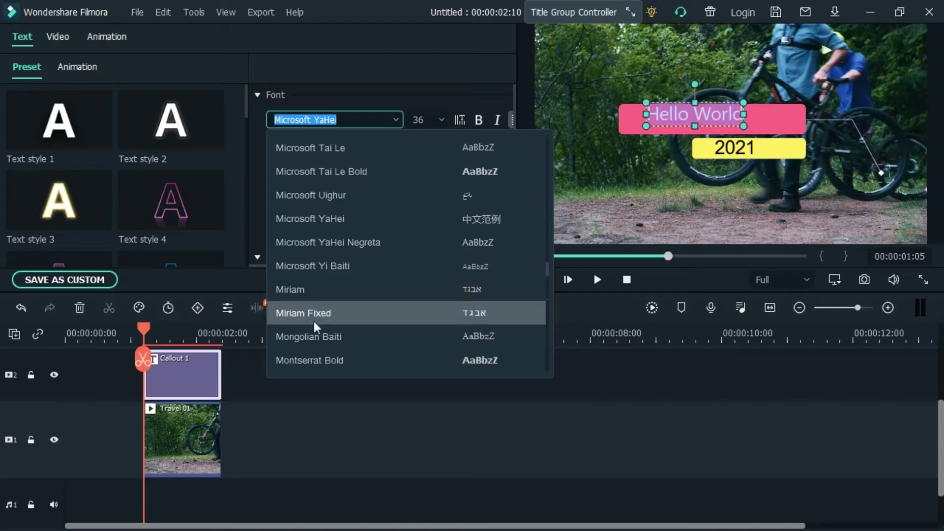
pyautogui.click(315, 352)
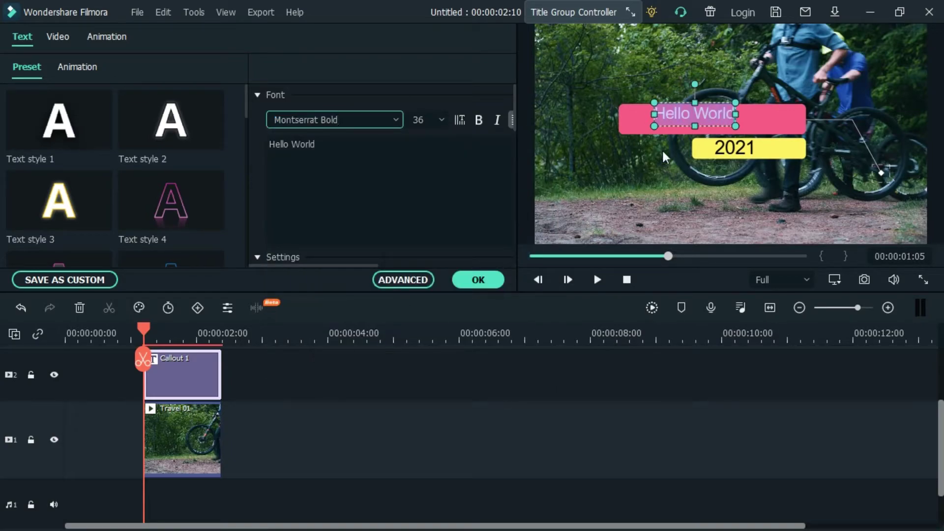
# Step: Try vertical text orientation on Hello World and return it to horizontal
pyautogui.click(459, 123)
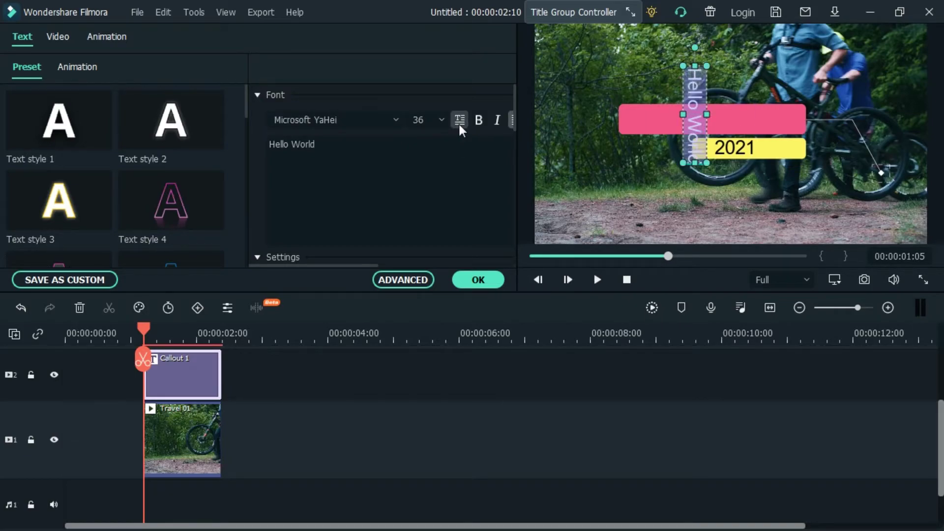
pyautogui.click(459, 123)
pyautogui.click(459, 123)
pyautogui.click(459, 123)
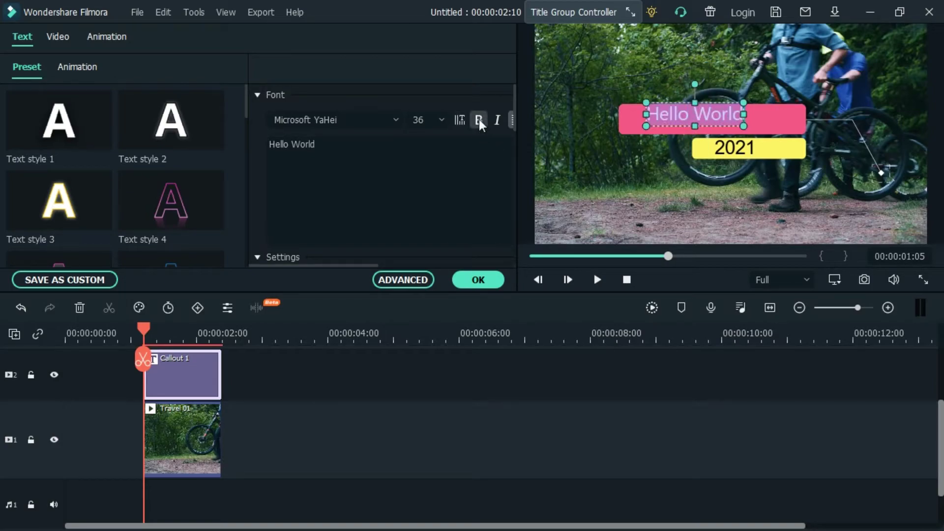
# Step: Make the Hello World text bold and italicize only the word World
pyautogui.click(479, 120)
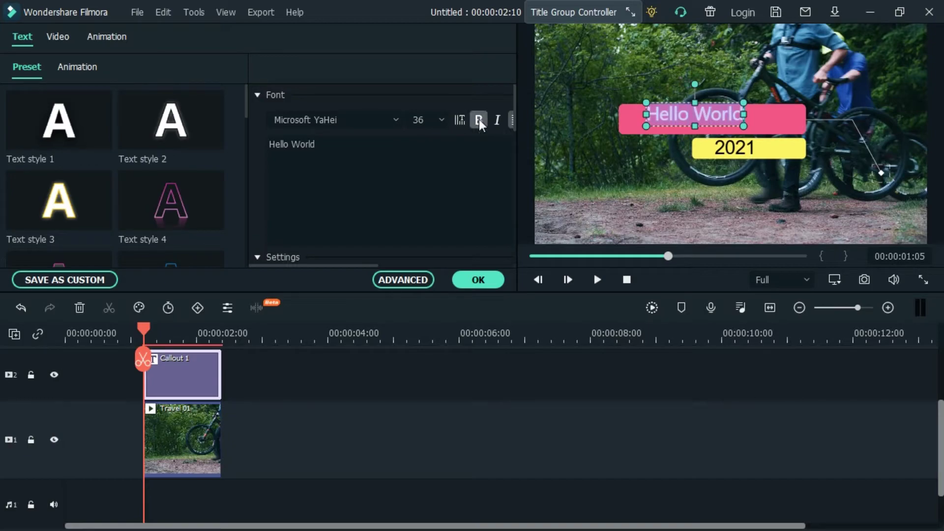
pyautogui.click(672, 114)
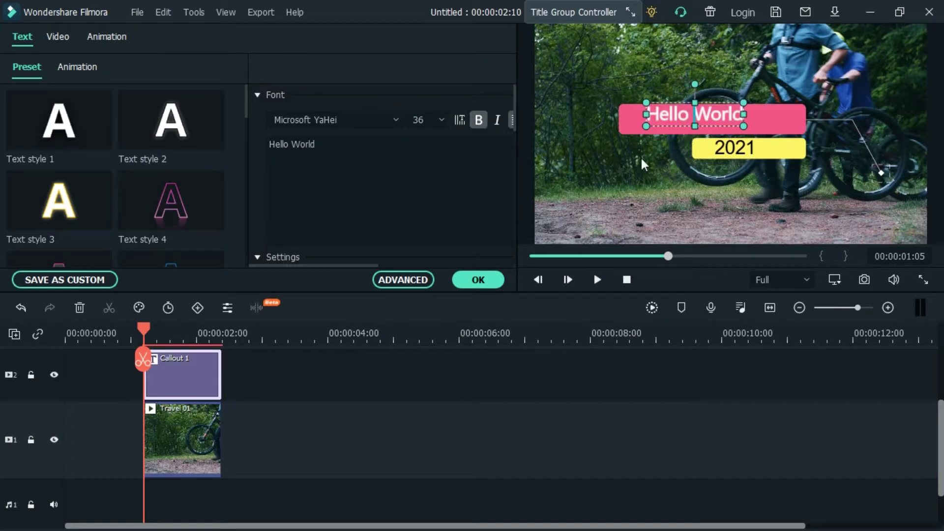
pyautogui.click(498, 120)
pyautogui.click(498, 120)
pyautogui.doubleClick(306, 144)
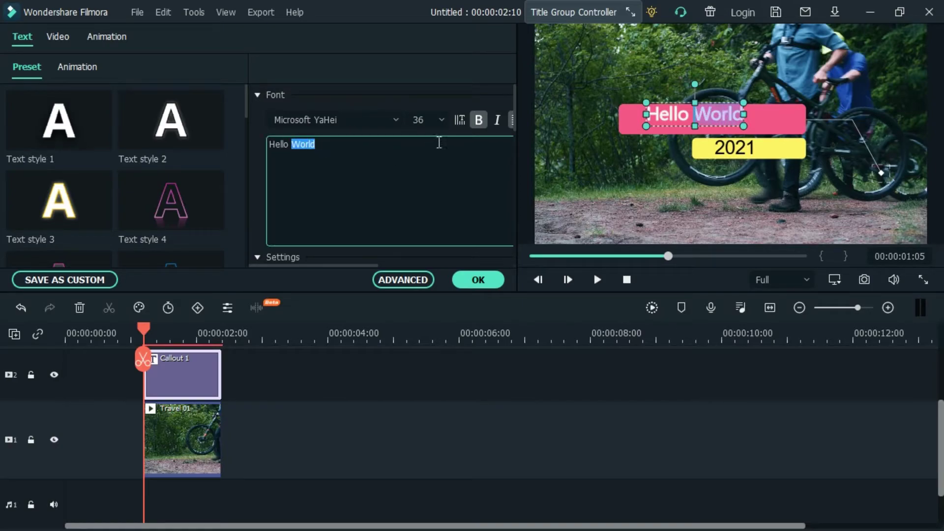
pyautogui.click(500, 120)
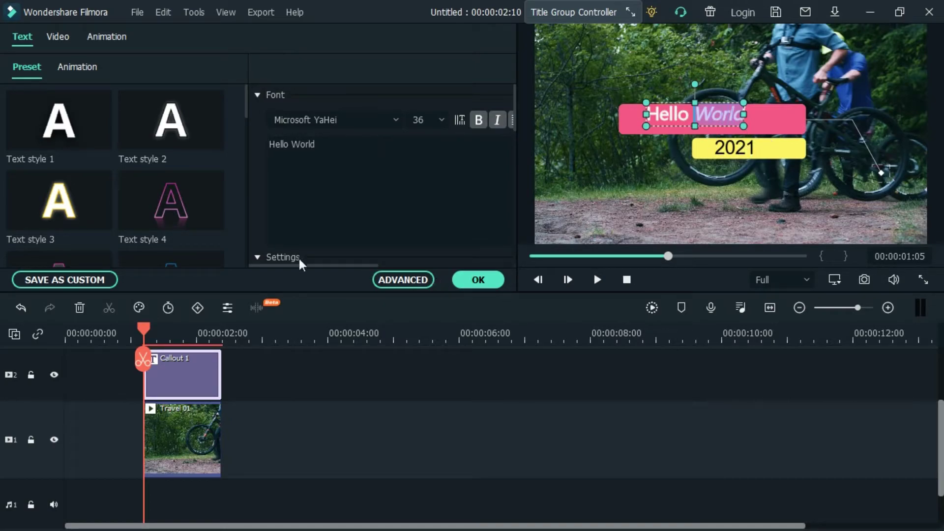
# Step: Set the Hello World text alignment to justified and apply the Callout 1 title edits
pyautogui.moveTo(303, 265); pyautogui.dragTo(384, 272)
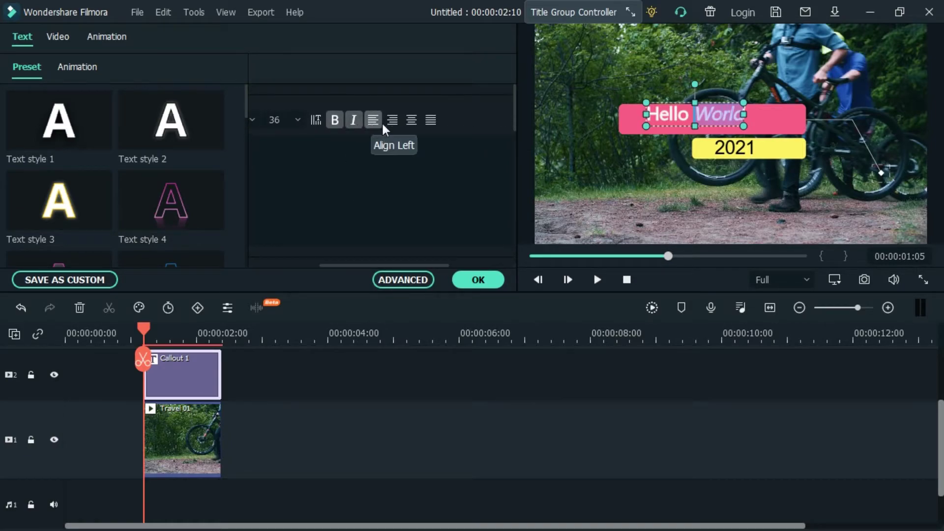
pyautogui.click(370, 161)
pyautogui.hotkey('ctrl', 'a')
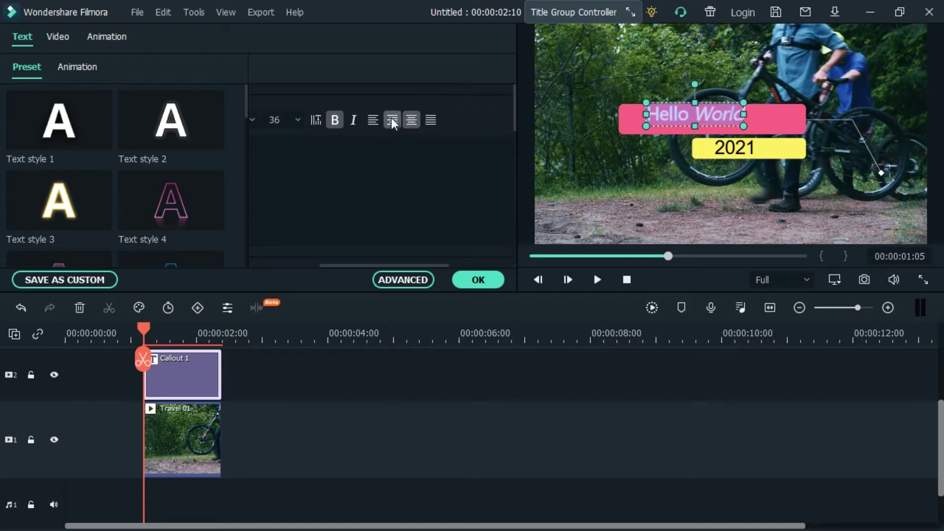
pyautogui.click(430, 121)
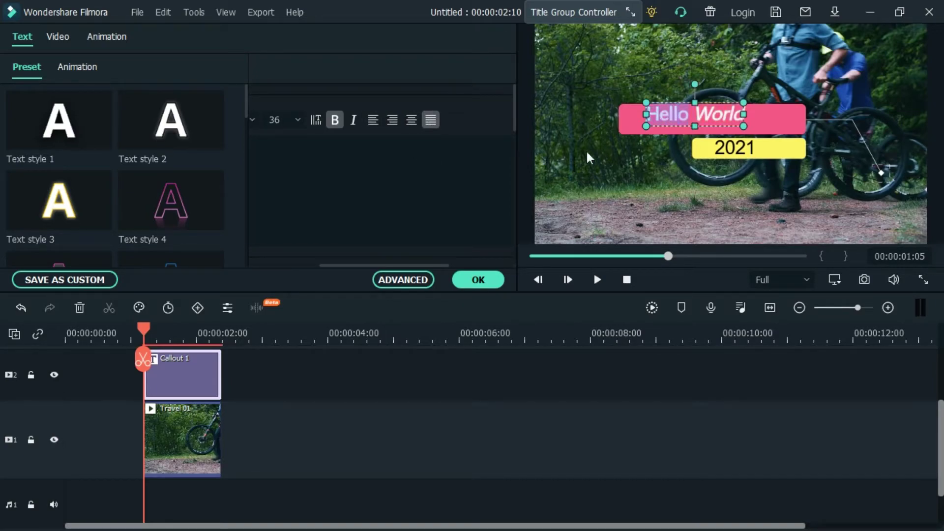
pyautogui.click(602, 144)
pyautogui.click(478, 279)
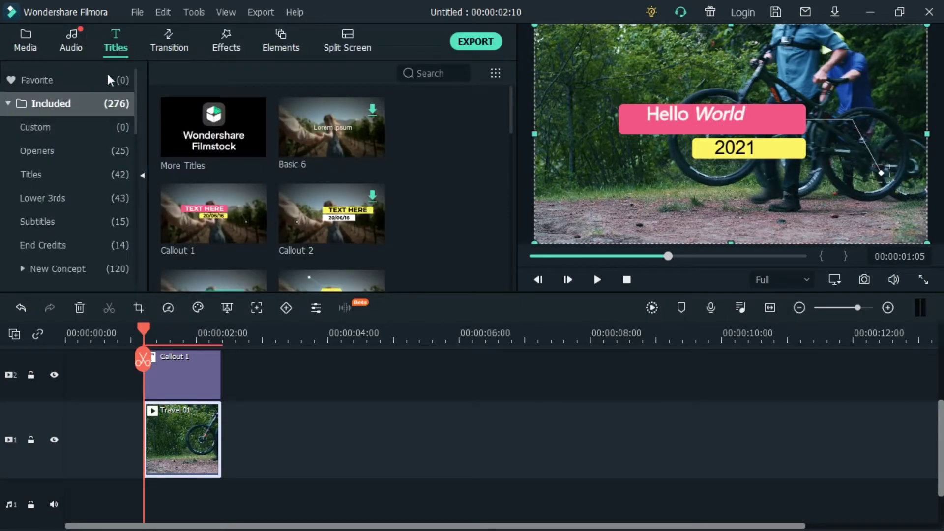
# Step: Replace the Callout 1 title on the timeline with Opener 3 from the Openers title category
pyautogui.click(54, 131)
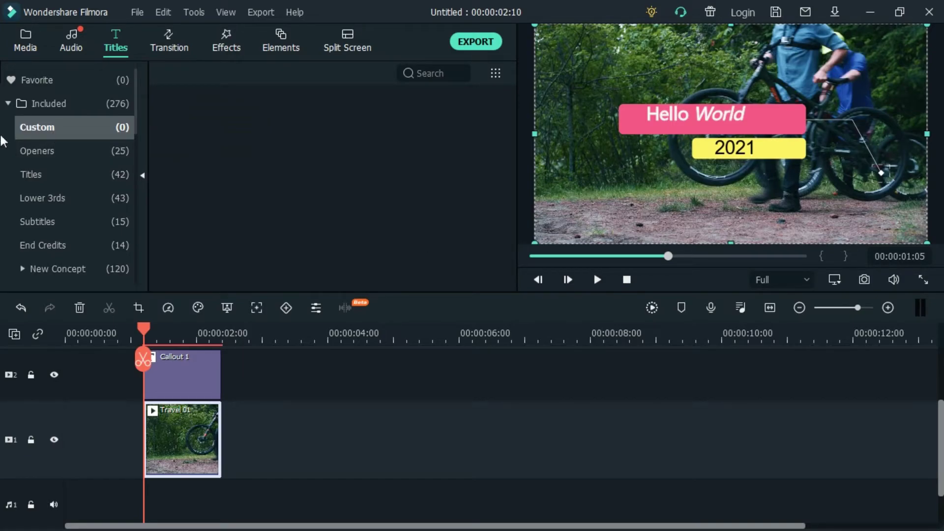
pyautogui.click(51, 148)
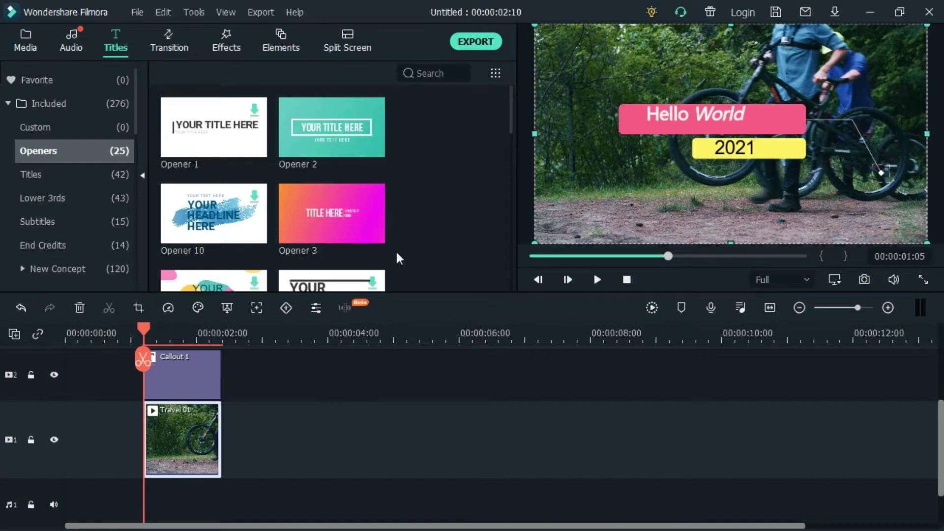
pyautogui.moveTo(320, 238)
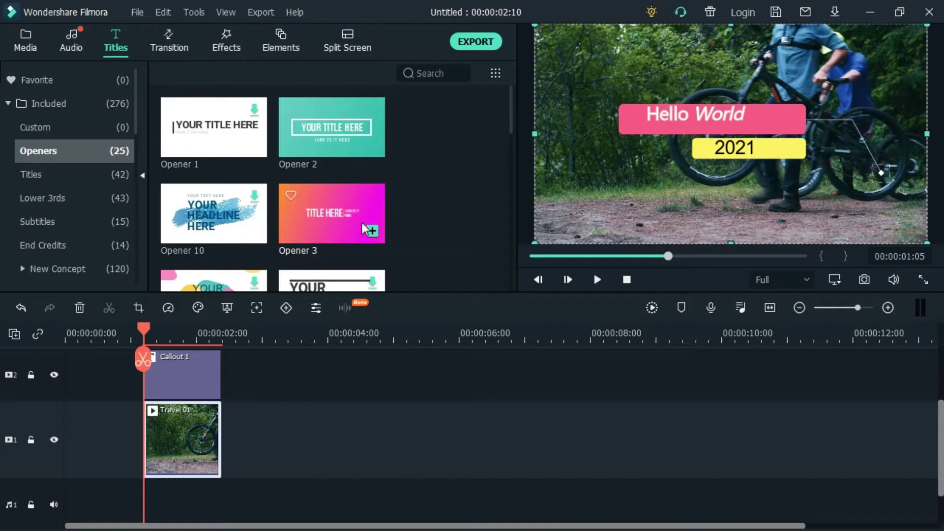
pyautogui.click(178, 377)
pyautogui.press('Delete')
pyautogui.moveTo(372, 231)
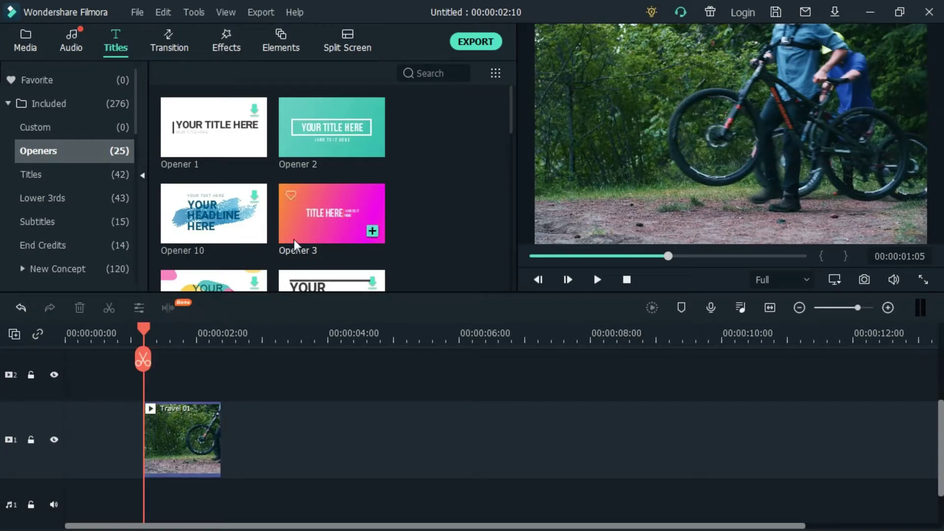
pyautogui.click(373, 231)
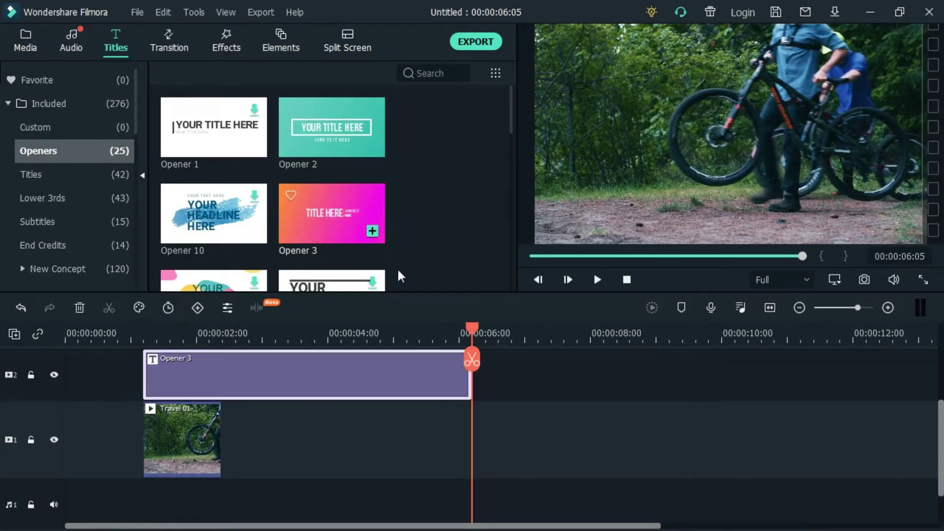
# Step: Shorten Opener 3 to the length of the Travel 01 clip and arrange it directly behind Travel 01 on video track 2
pyautogui.click(170, 338)
pyautogui.moveTo(470, 375); pyautogui.dragTo(291, 376)
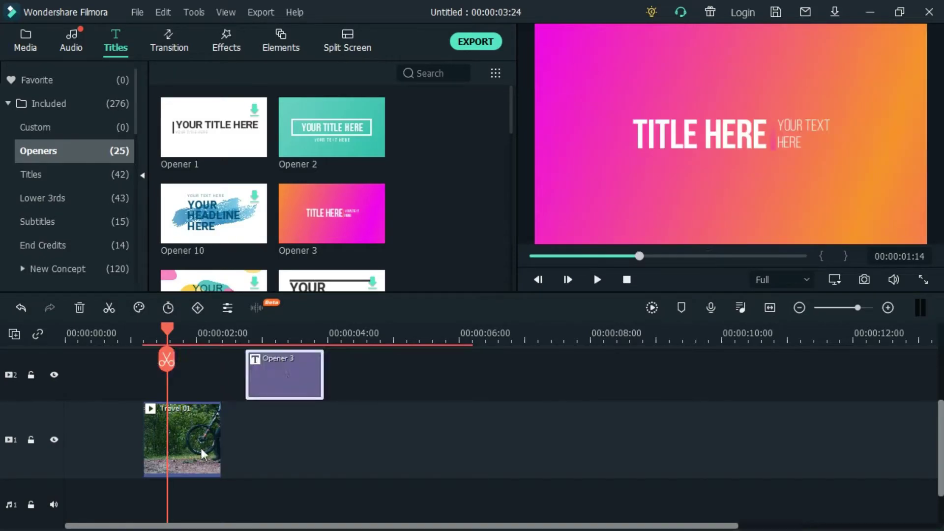
pyautogui.moveTo(188, 412); pyautogui.dragTo(190, 392)
pyautogui.moveTo(292, 384); pyautogui.dragTo(268, 381)
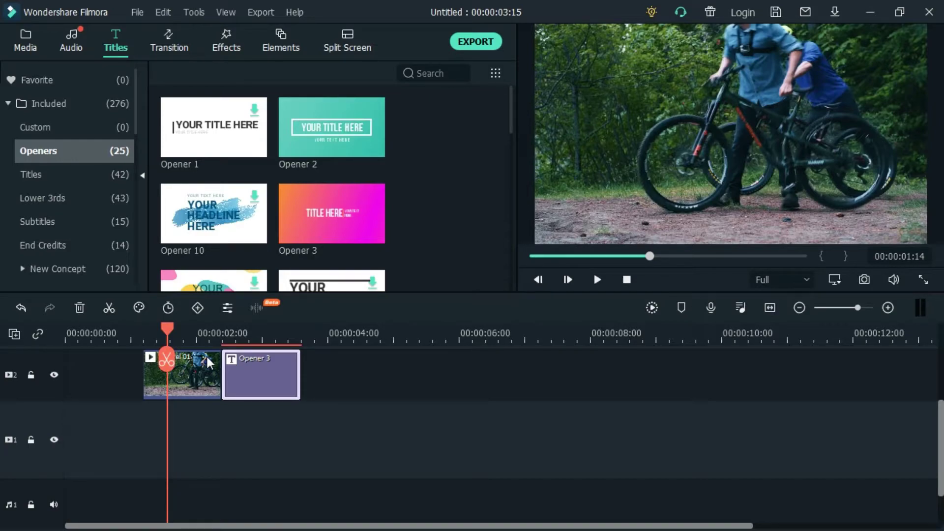
# Step: Split Travel 01 at 00:00:01:17 and insert Opener 3 between its two halves without gaps
pyautogui.click(176, 329)
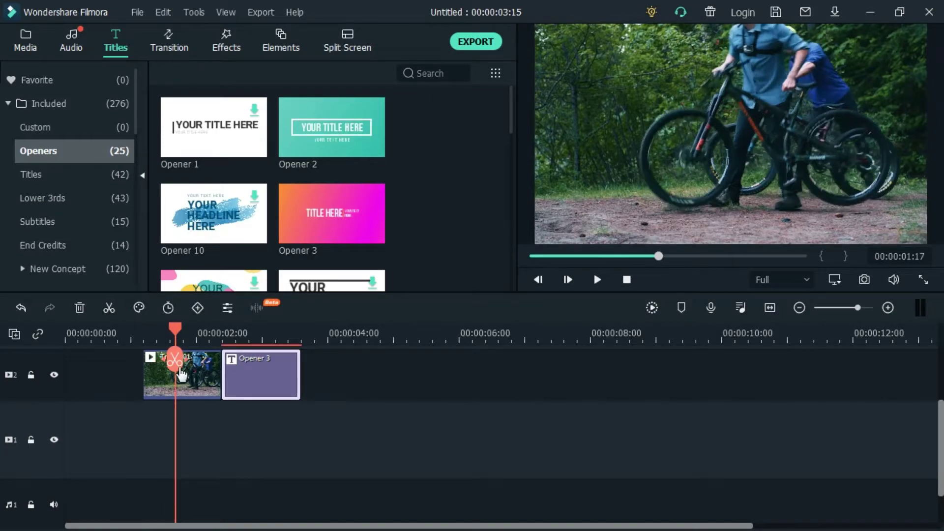
pyautogui.click(175, 361)
pyautogui.moveTo(209, 371); pyautogui.dragTo(364, 371)
pyautogui.moveTo(270, 376); pyautogui.dragTo(214, 377)
pyautogui.moveTo(350, 381); pyautogui.dragTo(268, 377)
# Step: Play the timeline from the start of Travel 01 to preview the opener between the two clip halves
pyautogui.moveTo(172, 333); pyautogui.dragTo(143, 329)
pyautogui.press('space')
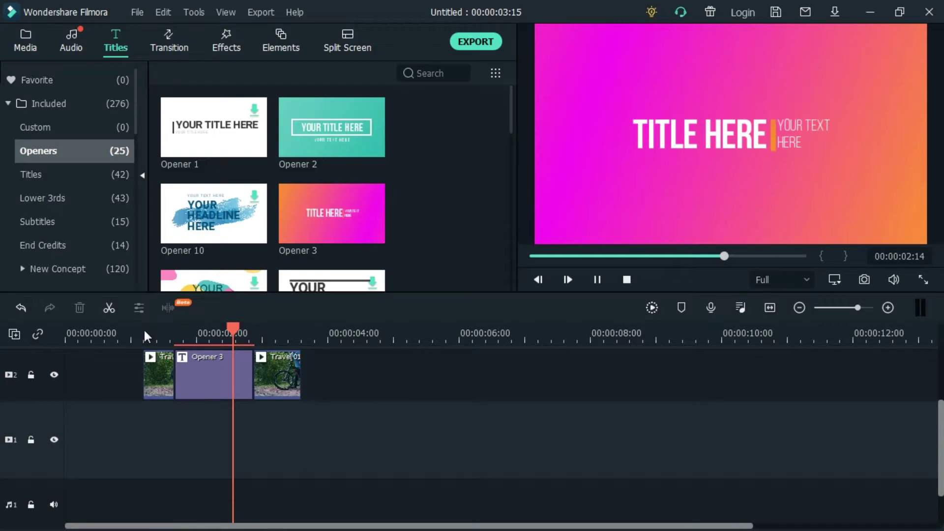
pyautogui.press('space')
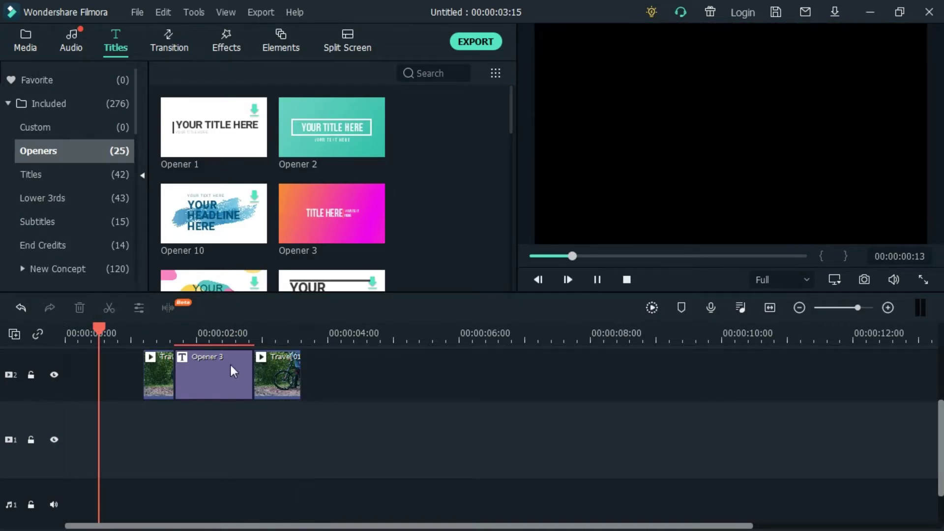
pyautogui.click(232, 365)
pyautogui.press('space')
# Step: Undo the split and insertion, and preview Travel 01 followed by Opener 3 from the clip's start
pyautogui.hotkey('ctrl', 'z')
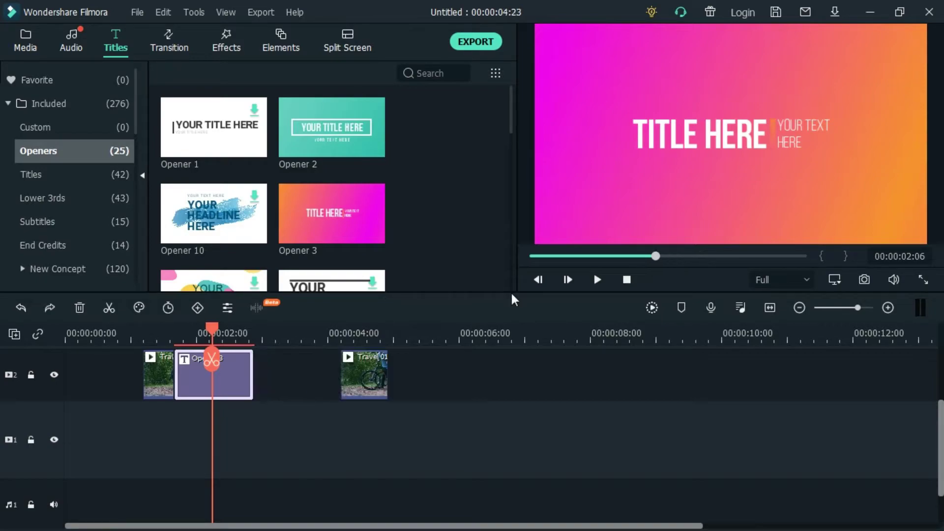
pyautogui.hotkey('ctrl', 'z')
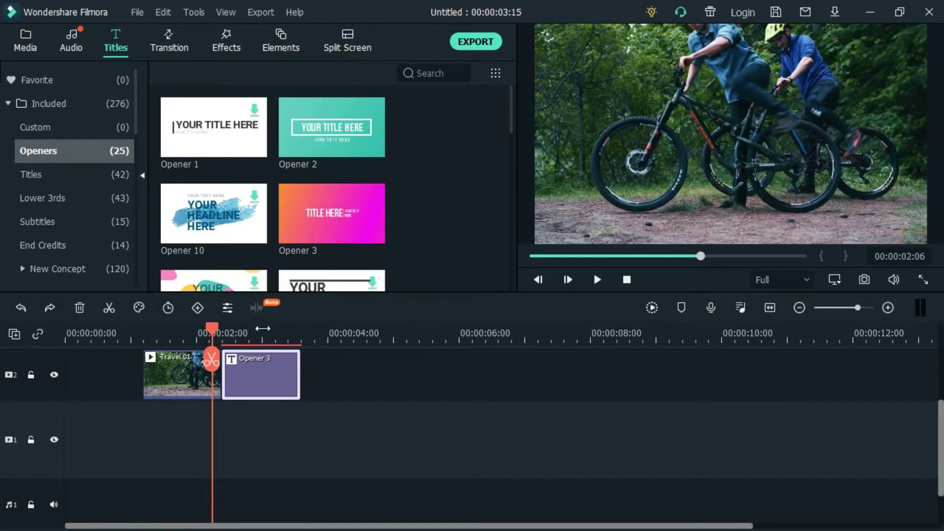
pyautogui.moveTo(207, 332); pyautogui.dragTo(143, 332)
pyautogui.moveTo(300, 376); pyautogui.dragTo(241, 370)
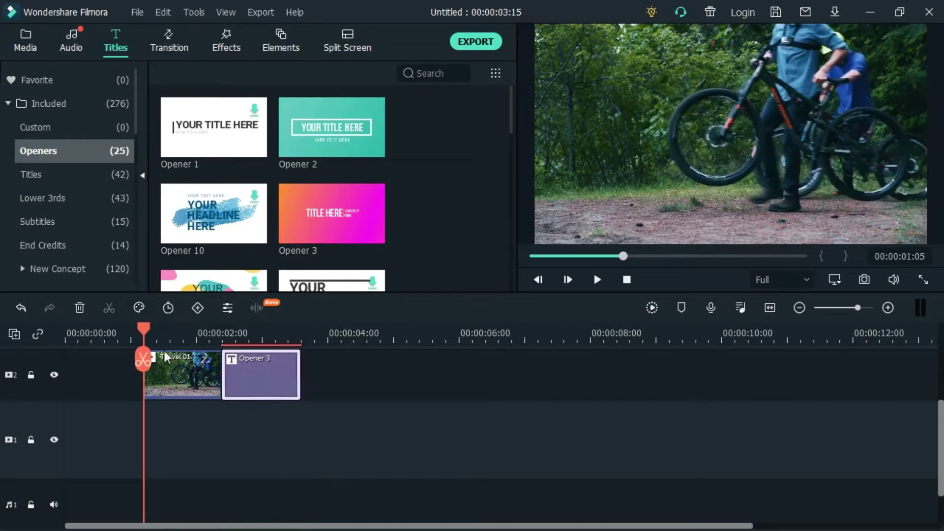
pyautogui.press('space')
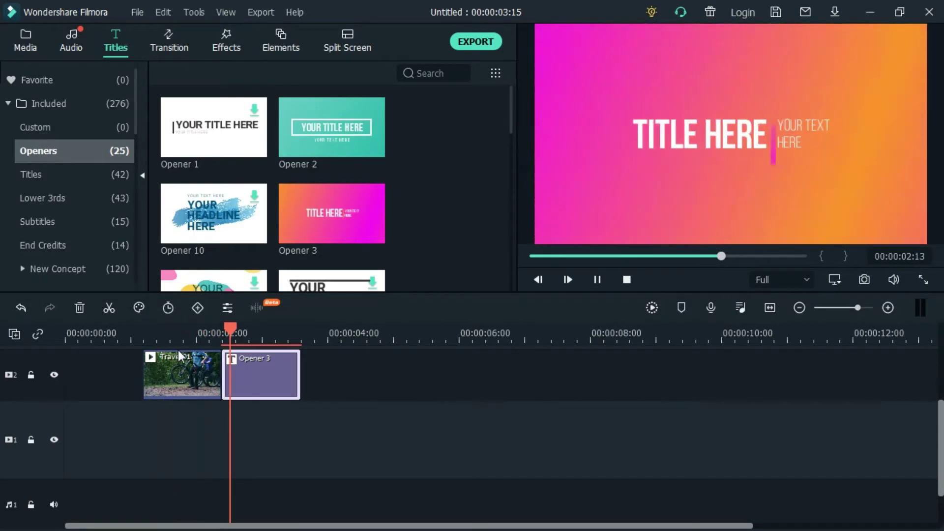
# Step: Move Opener 3 in front of Travel 01 at the timeline start and play the sequence from the beginning
pyautogui.moveTo(241, 379); pyautogui.dragTo(111, 369)
pyautogui.moveTo(297, 330); pyautogui.dragTo(66, 336)
pyautogui.press('space')
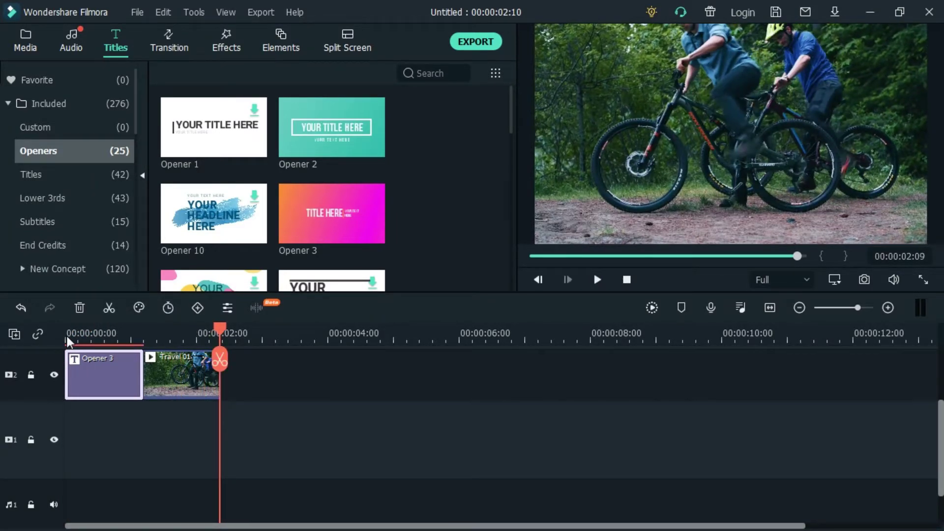
# Step: Move Opener 3 directly behind Travel 01 on video track 2 and open the title for editing
pyautogui.moveTo(106, 370); pyautogui.dragTo(274, 382)
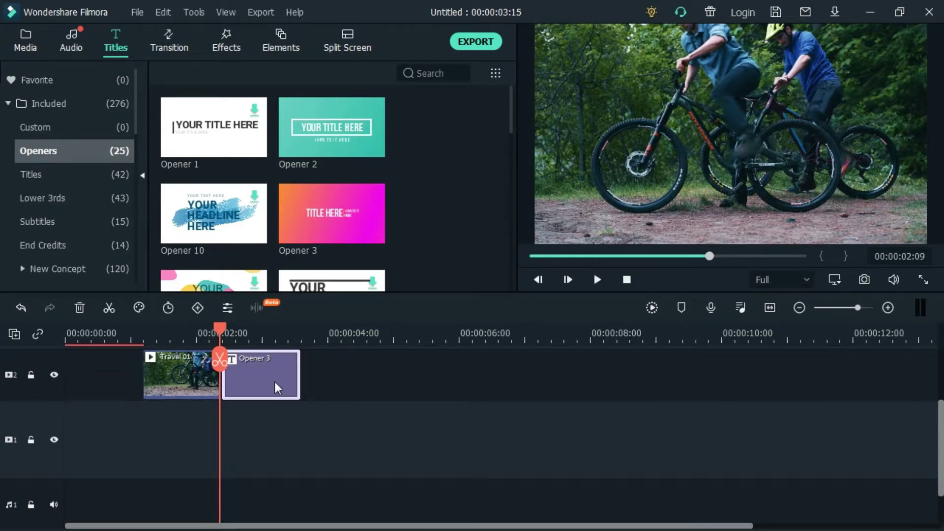
pyautogui.doubleClick(251, 372)
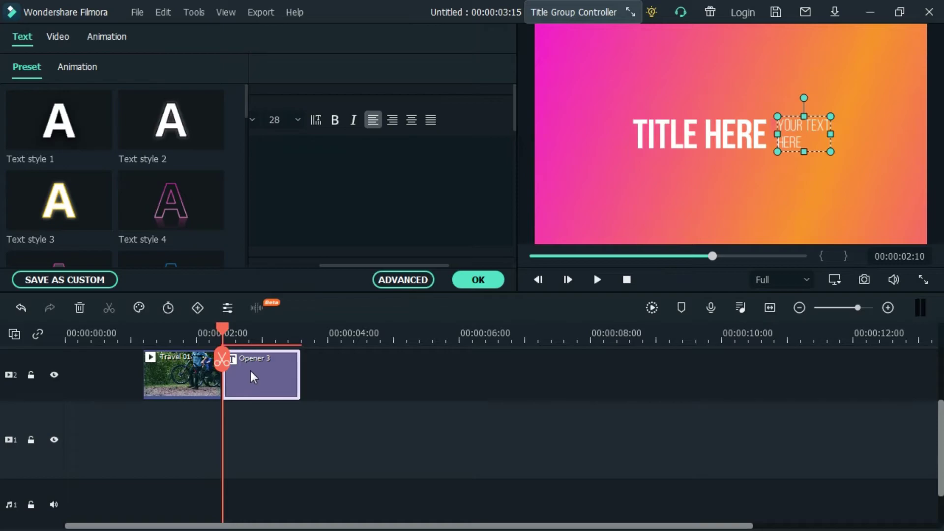
# Step: Replace the opener's main title text TITLE HERE with Subscribe
pyautogui.click(715, 125)
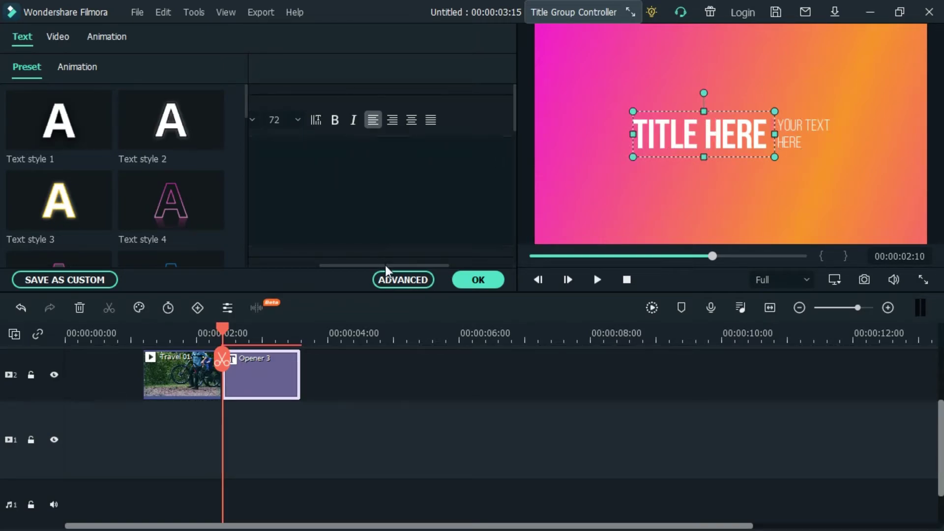
pyautogui.moveTo(387, 270); pyautogui.dragTo(291, 256)
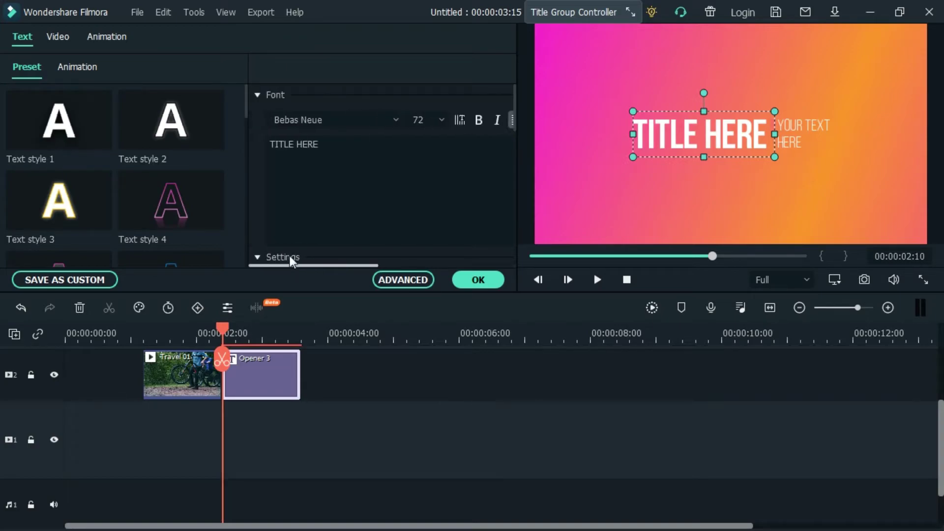
pyautogui.click(308, 143)
pyautogui.hotkey('ctrl', 'a')
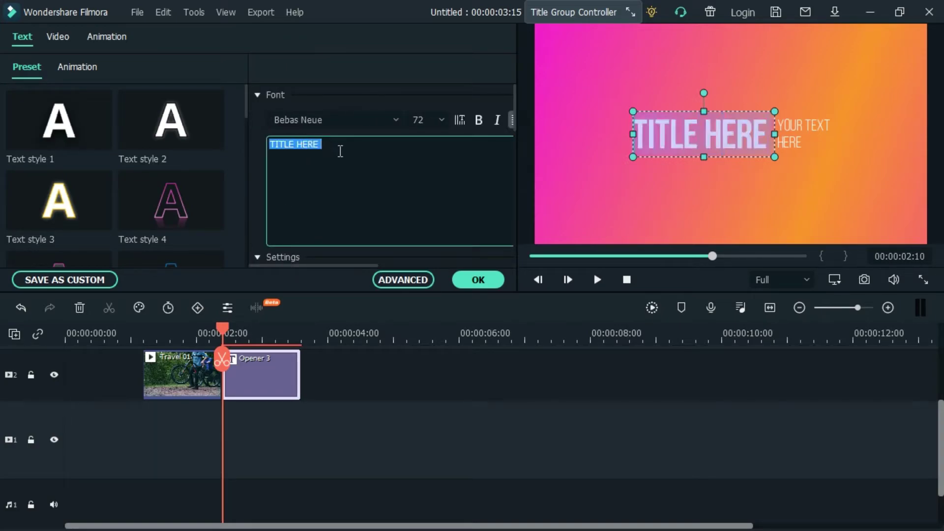
pyautogui.write('Subsc')
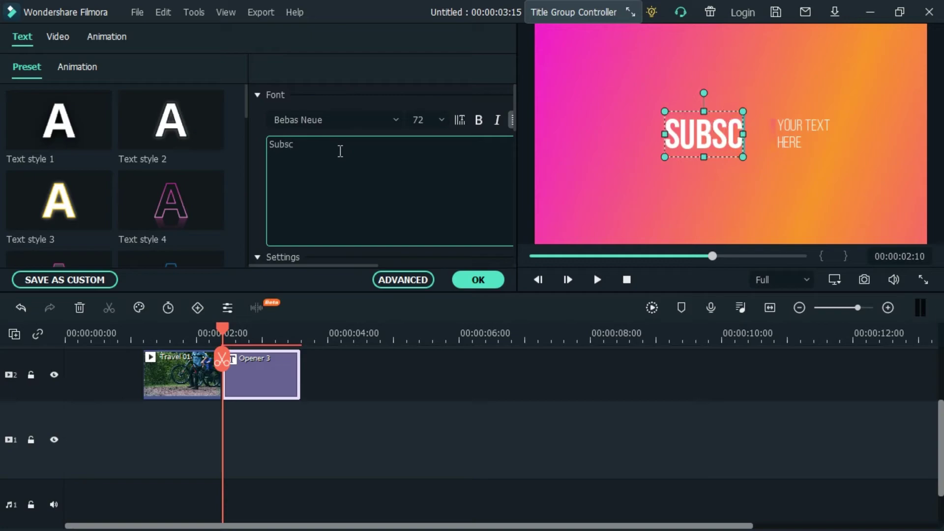
pyautogui.write('ribe')
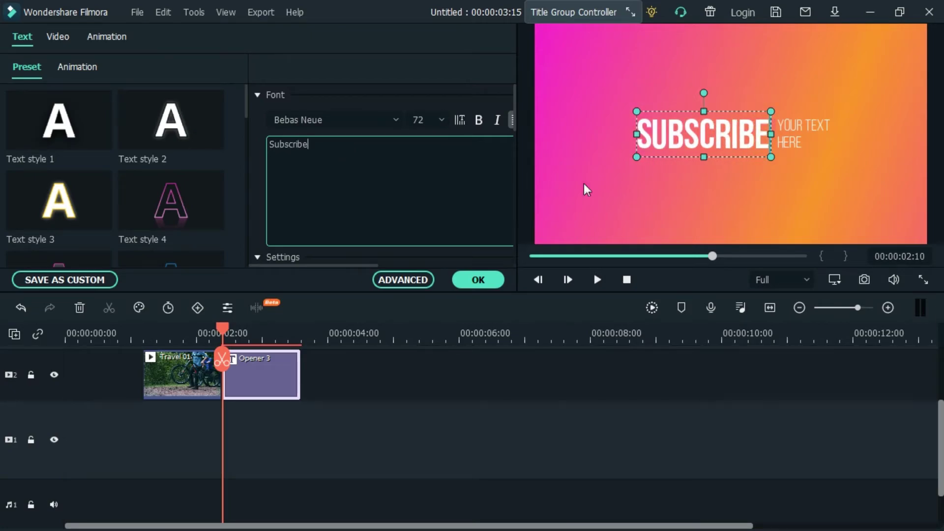
# Step: Change the opener's small secondary text to Thank you for watching and move it centred beneath the Subscribe title
pyautogui.click(789, 125)
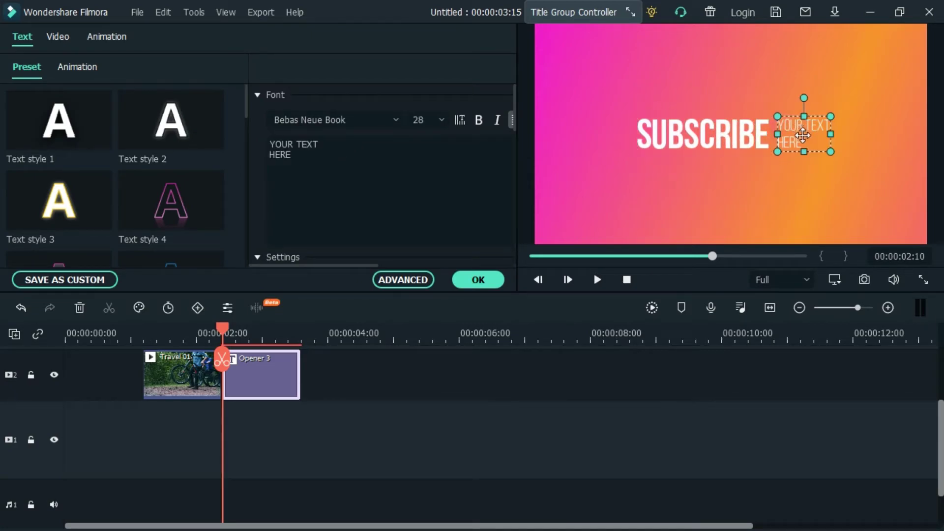
pyautogui.hotkey('ctrl', 'a')
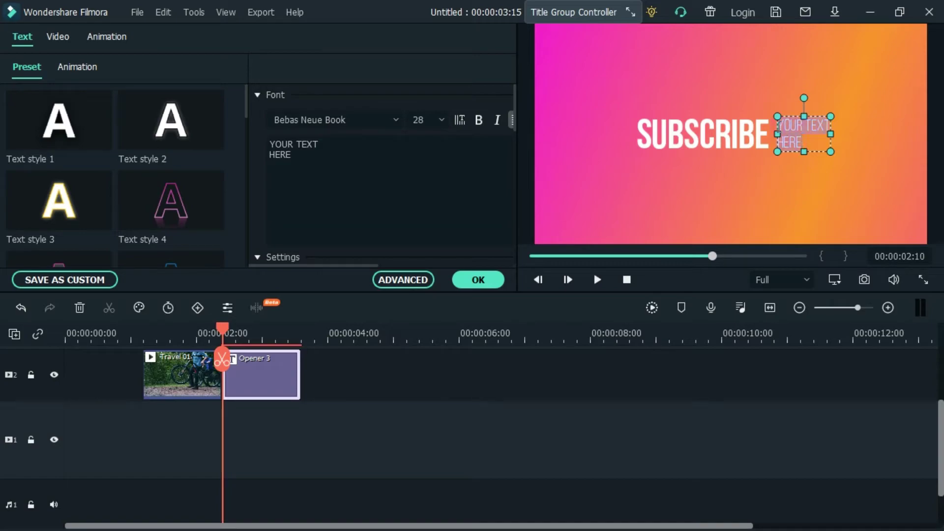
pyautogui.write('Thank')
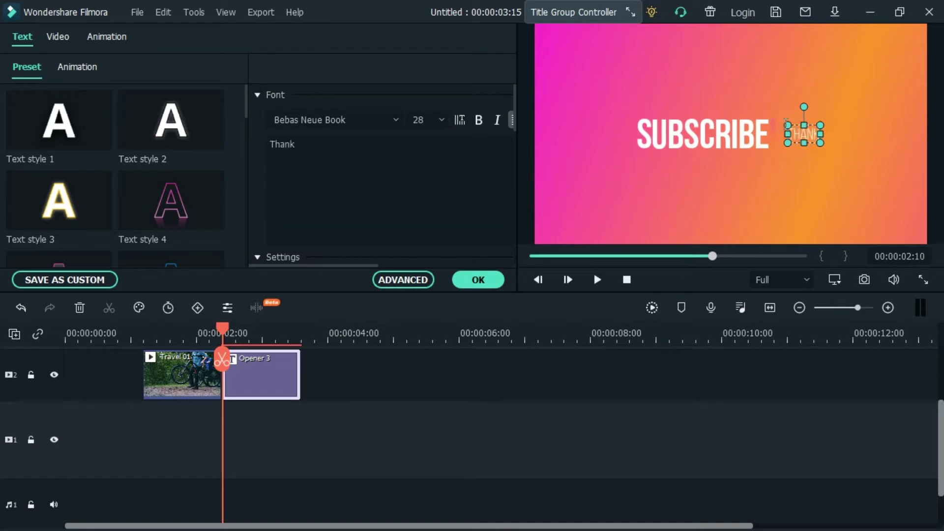
pyautogui.write(' you fo')
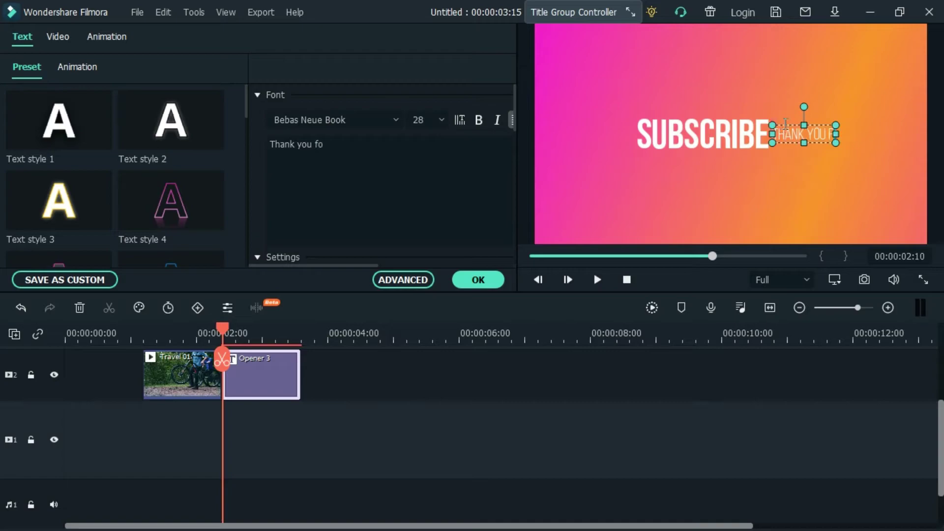
pyautogui.write('r watching')
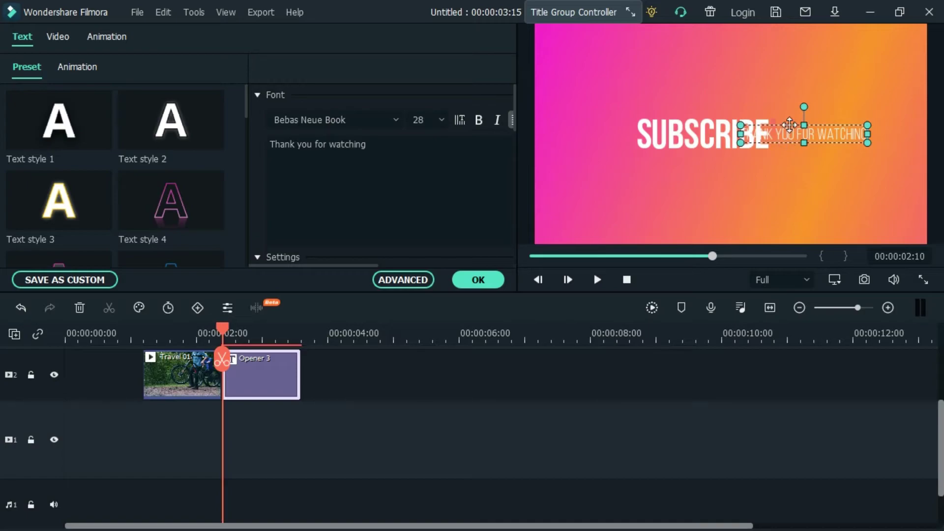
pyautogui.moveTo(790, 124); pyautogui.dragTo(696, 171)
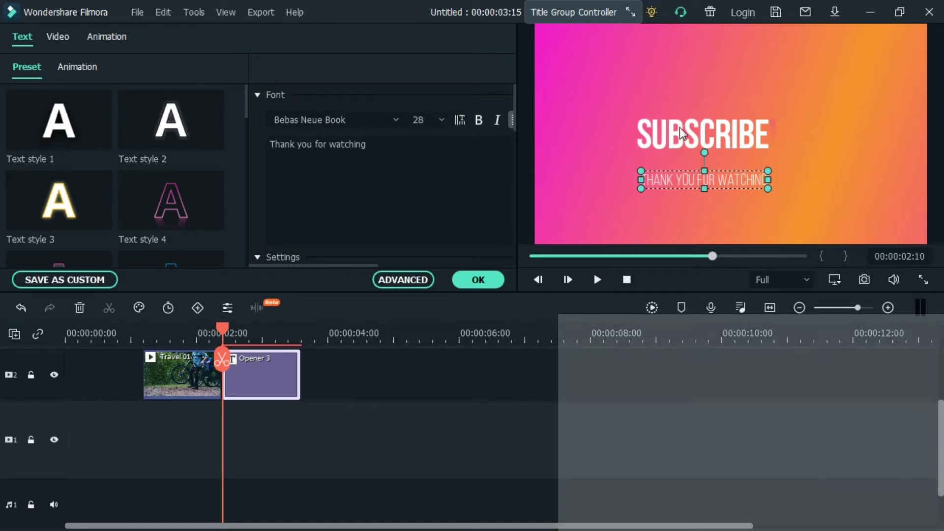
# Step: Recolour the Subscribe title, trying medium green before choosing a light yellow-green text color
pyautogui.click(681, 128)
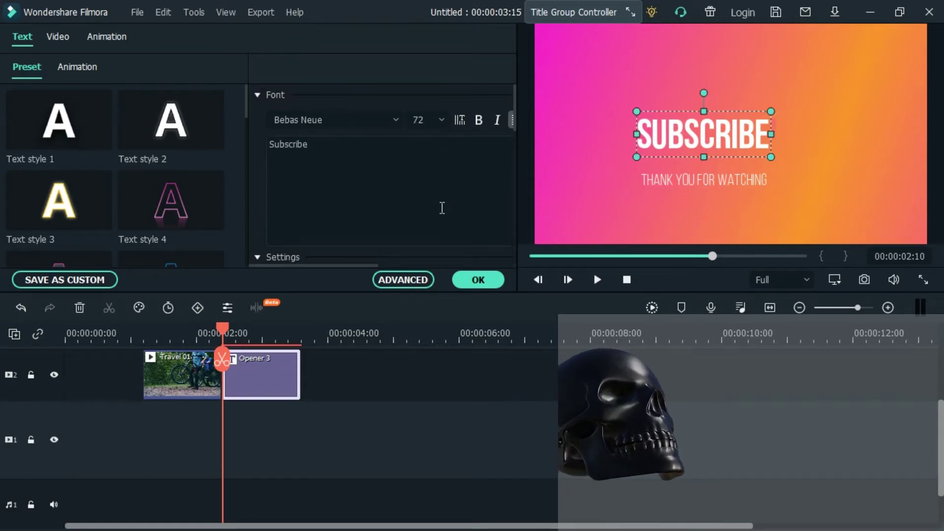
pyautogui.moveTo(302, 263); pyautogui.dragTo(282, 255)
pyautogui.click(355, 188)
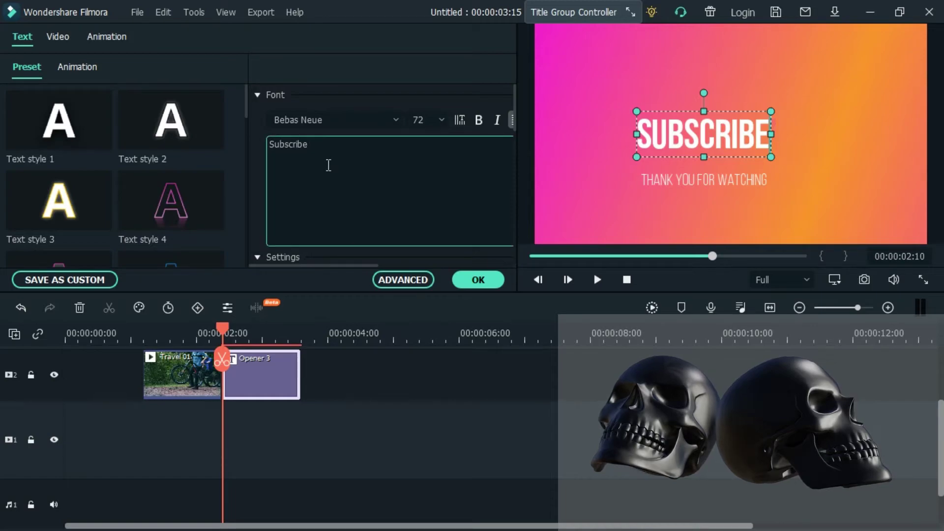
pyautogui.click(255, 93)
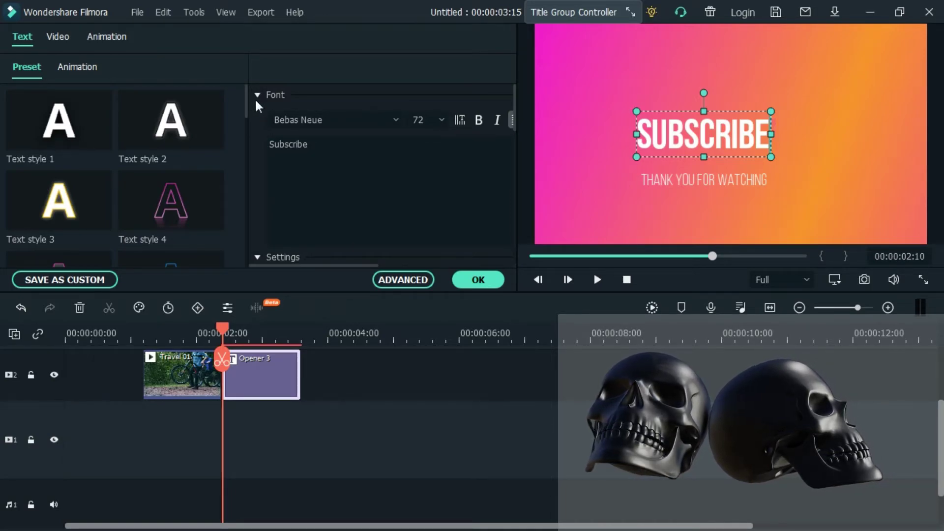
pyautogui.click(258, 95)
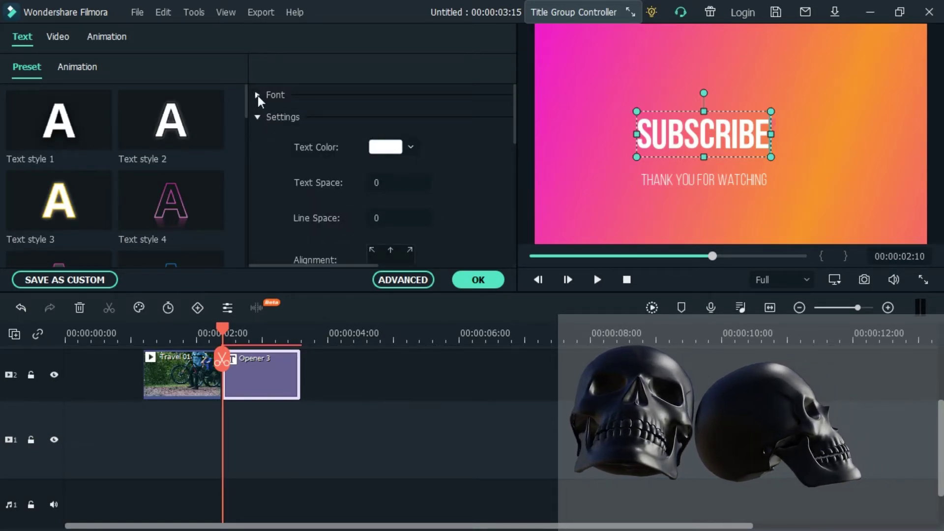
pyautogui.click(257, 95)
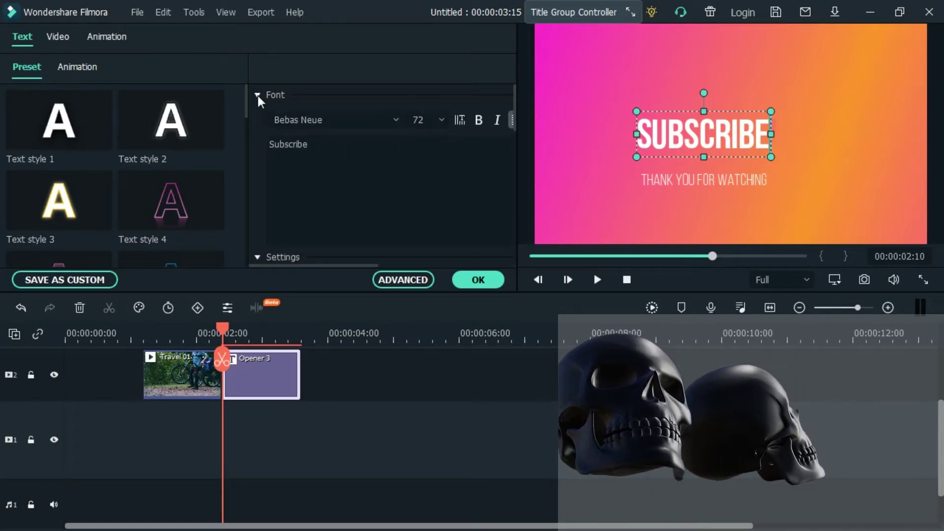
pyautogui.click(258, 96)
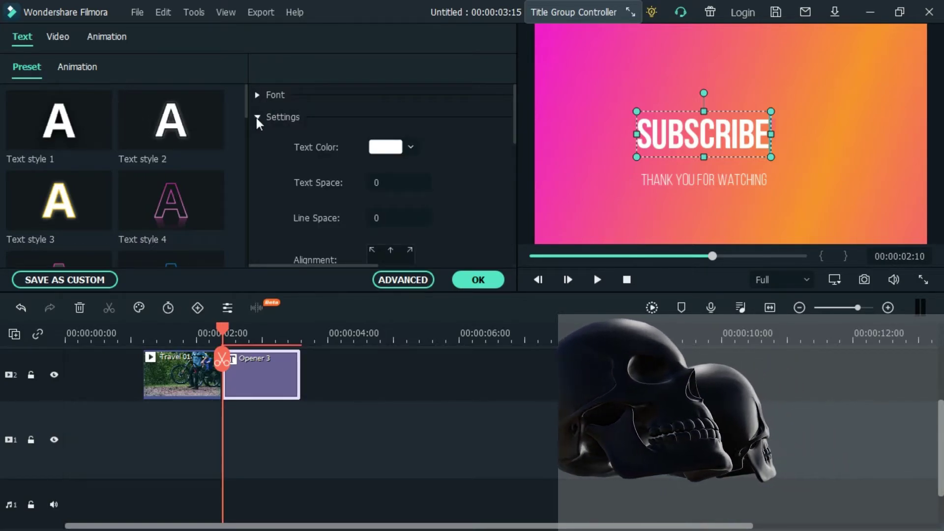
pyautogui.click(412, 143)
pyautogui.click(412, 143)
pyautogui.click(414, 144)
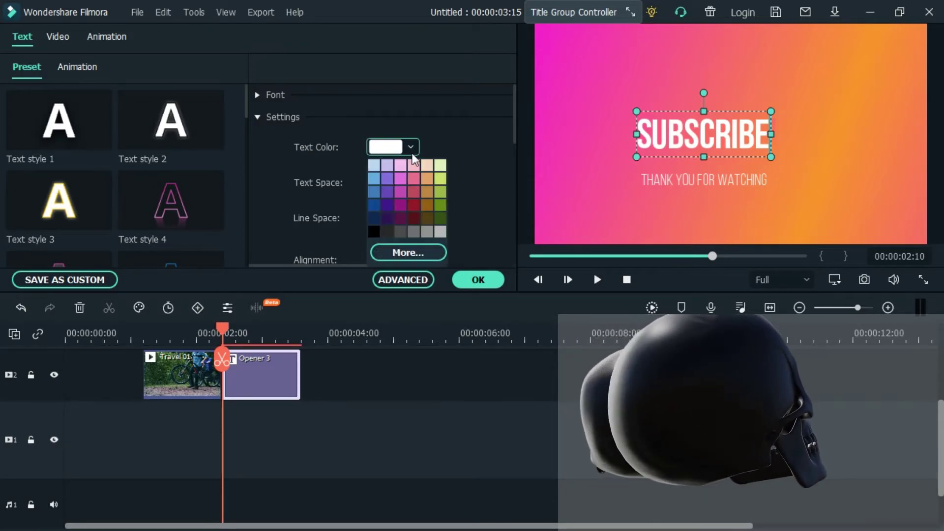
pyautogui.click(441, 191)
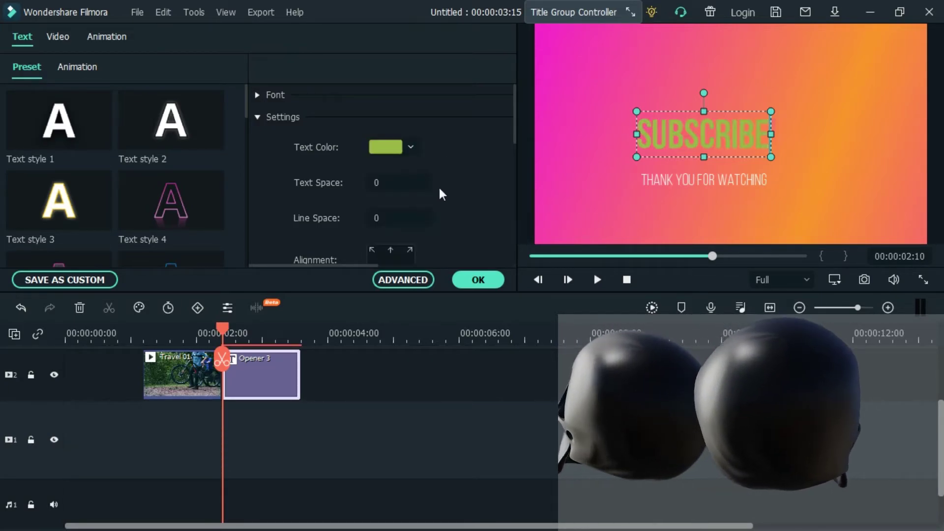
pyautogui.click(411, 146)
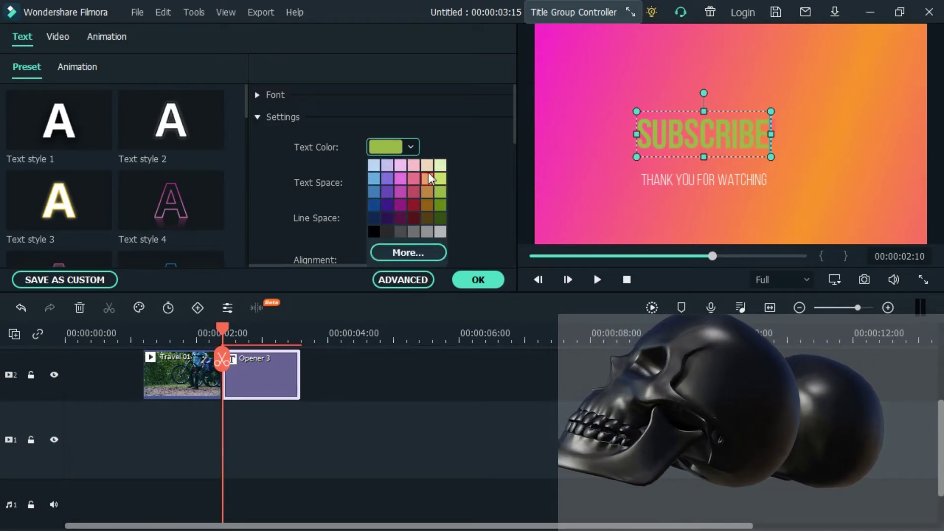
pyautogui.click(440, 179)
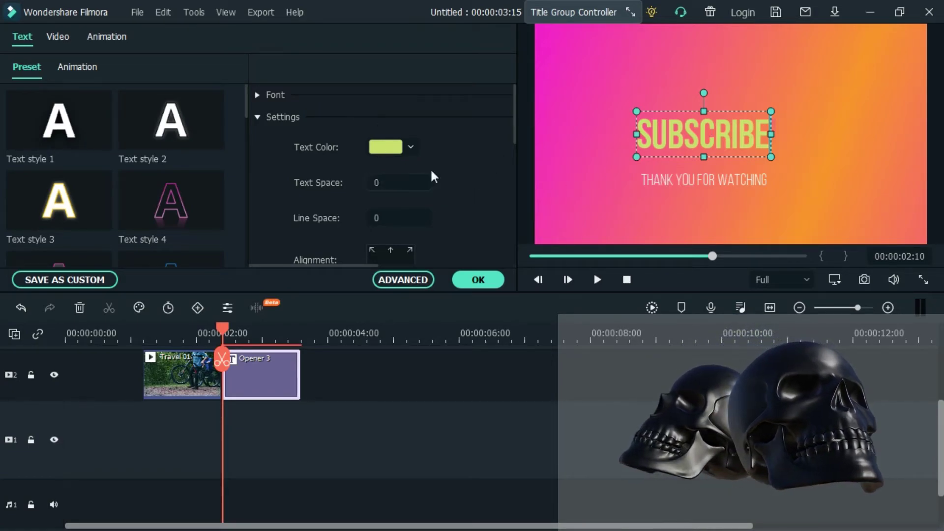
# Step: Try a text space of 50 on the Subscribe title, and set it to 5
pyautogui.click(648, 140)
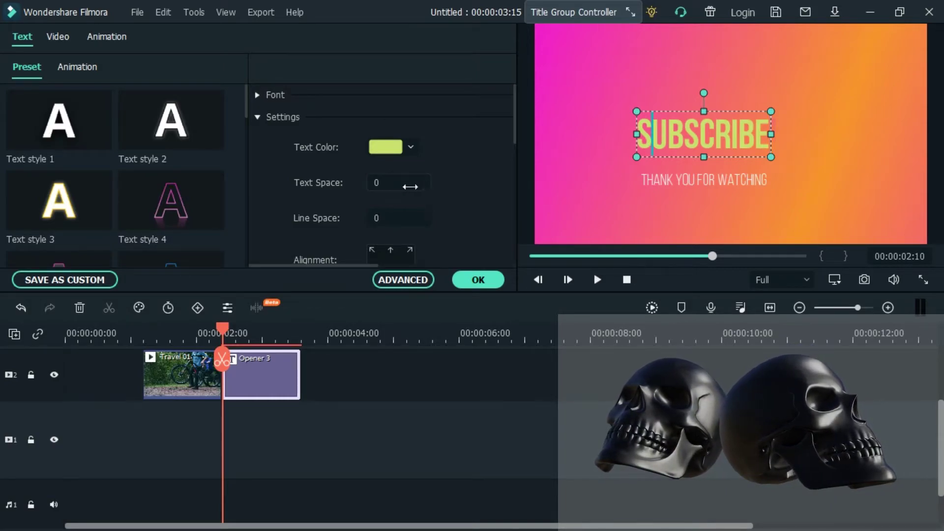
pyautogui.click(386, 181)
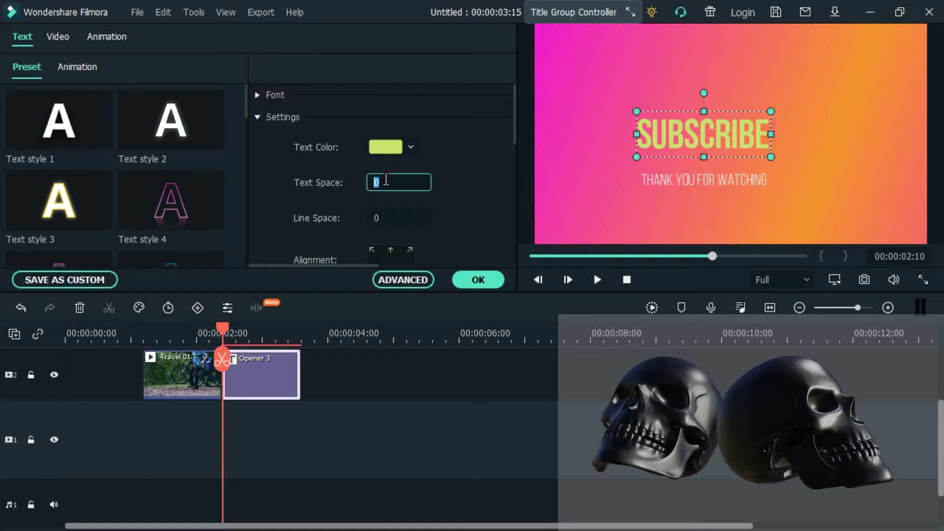
pyautogui.write('5')
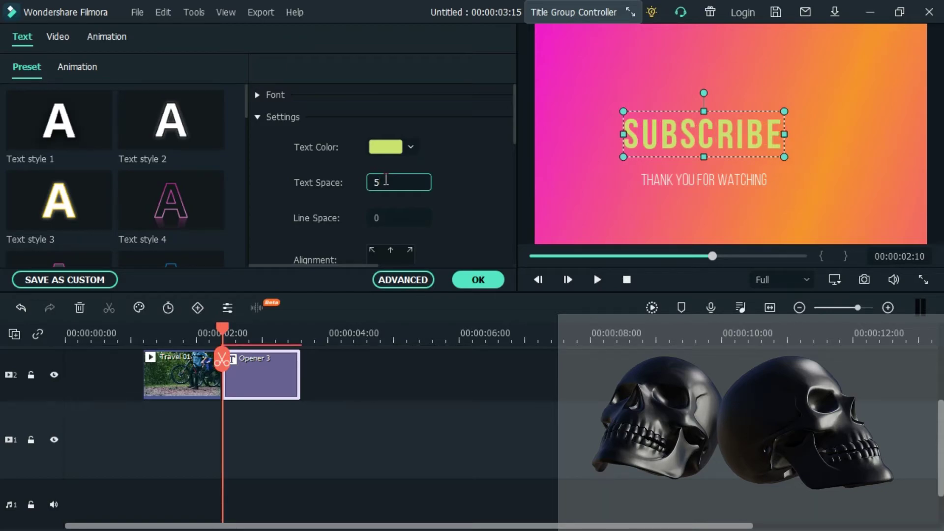
pyautogui.write('0')
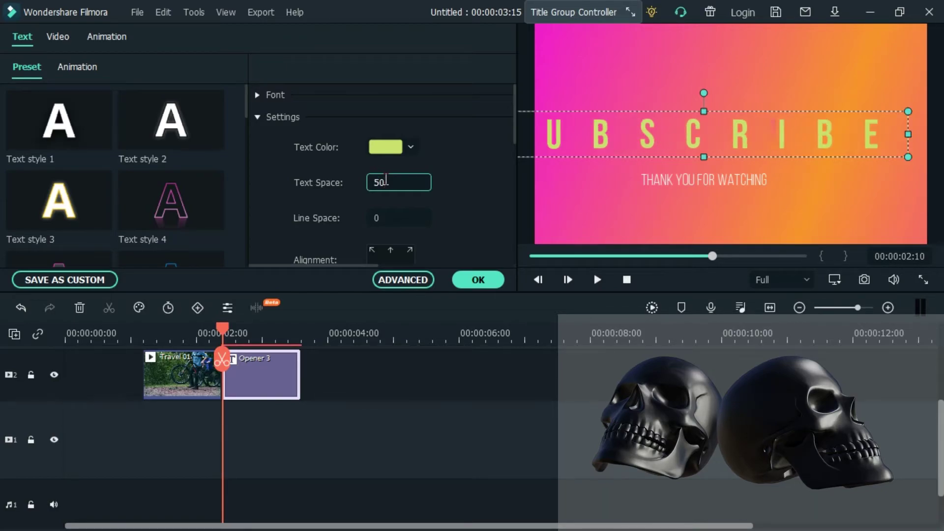
pyautogui.press('BackSpace')
pyautogui.press('BackSpace')
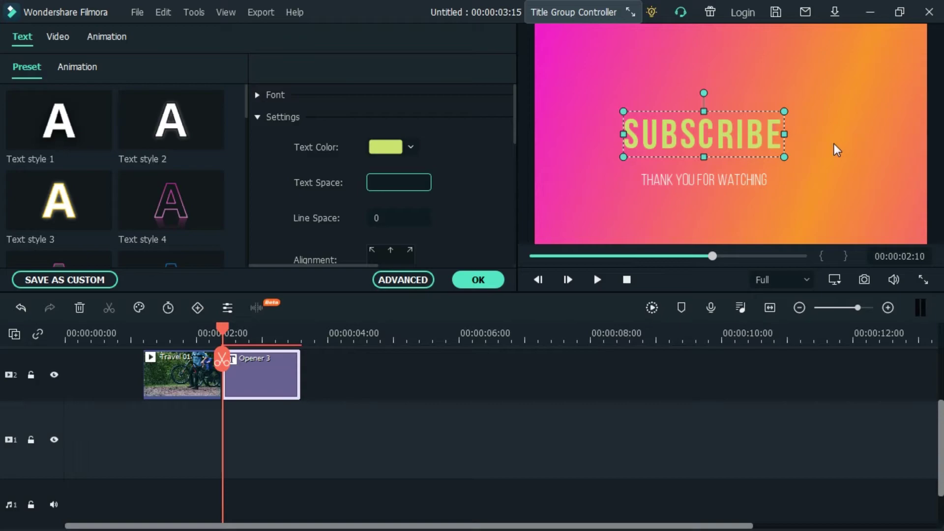
pyautogui.write('5')
# Step: Try corner and edge alignments for the Subscribe title, and align it to the centre of the frame
pyautogui.scroll(-1, 484, 192)
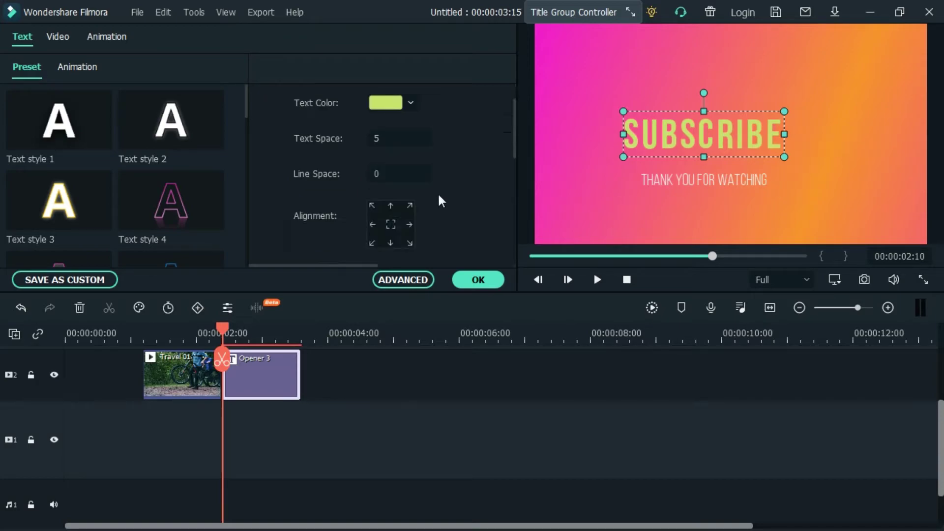
pyautogui.click(372, 206)
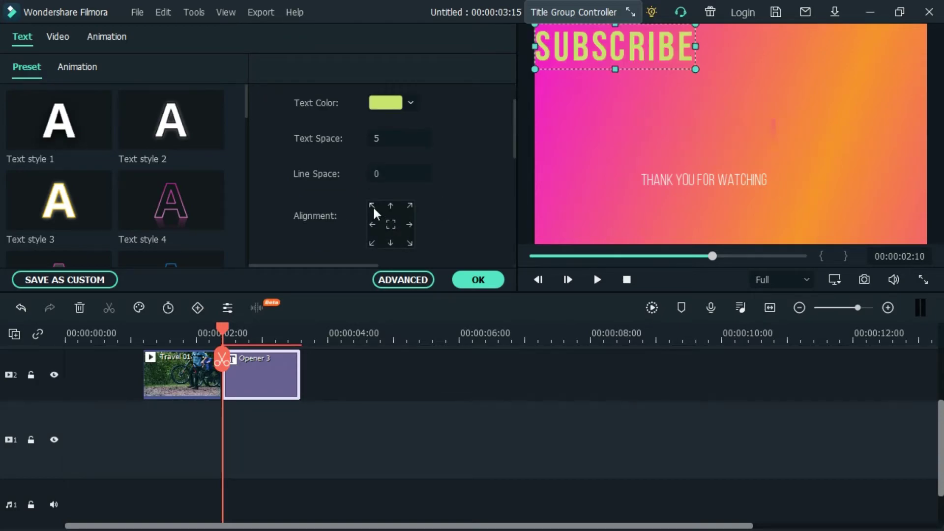
pyautogui.click(391, 225)
pyautogui.click(410, 205)
pyautogui.click(410, 225)
pyautogui.click(410, 243)
pyautogui.click(391, 243)
pyautogui.click(391, 224)
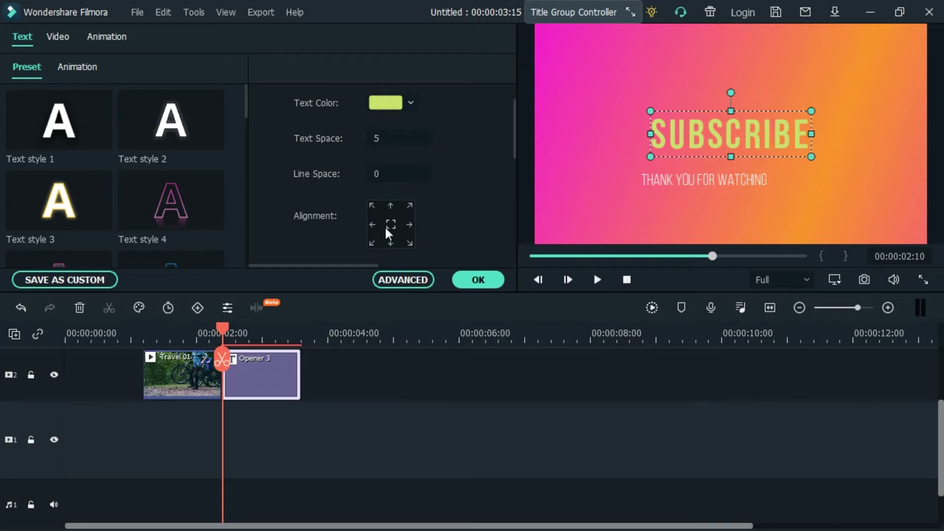
# Step: Try several preset text styles on the Subscribe title, including styles 4, 3, 8 and 7, and apply the solid blue style below Text style 8
pyautogui.click(170, 200)
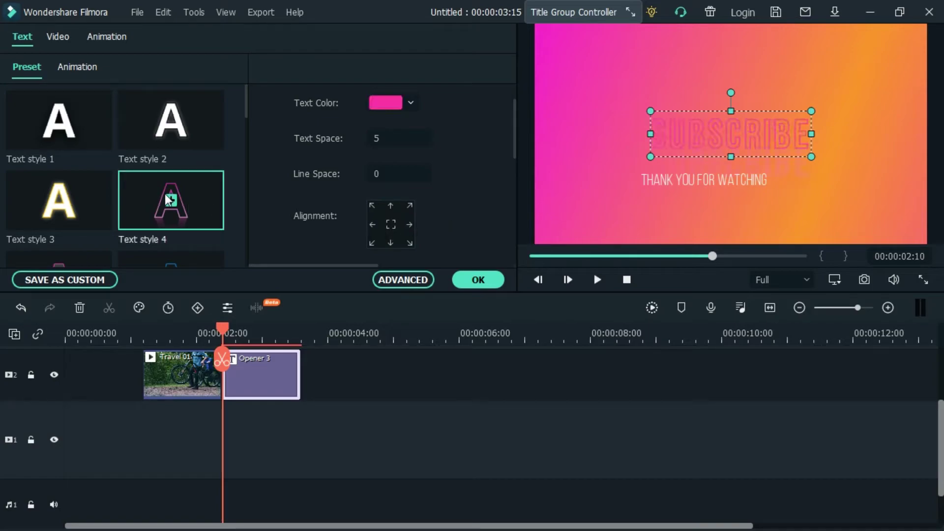
pyautogui.click(170, 122)
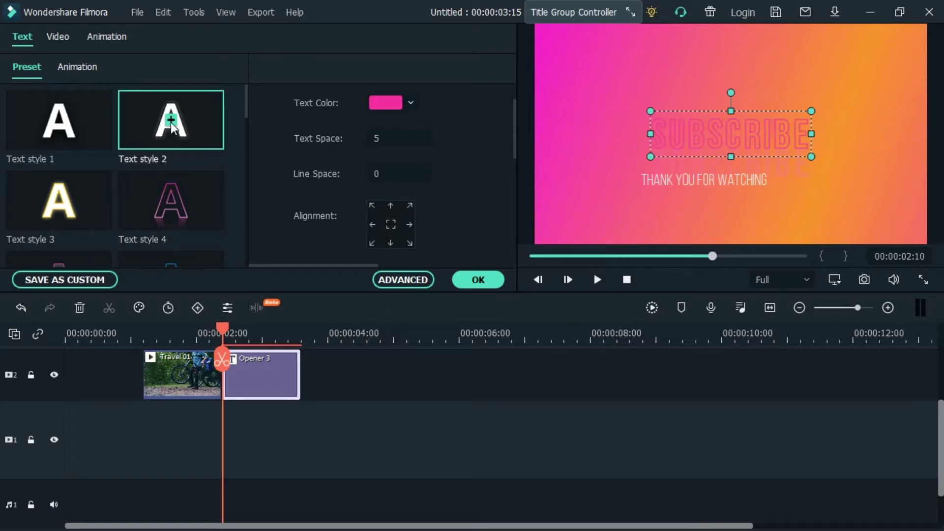
pyautogui.click(68, 121)
pyautogui.click(54, 190)
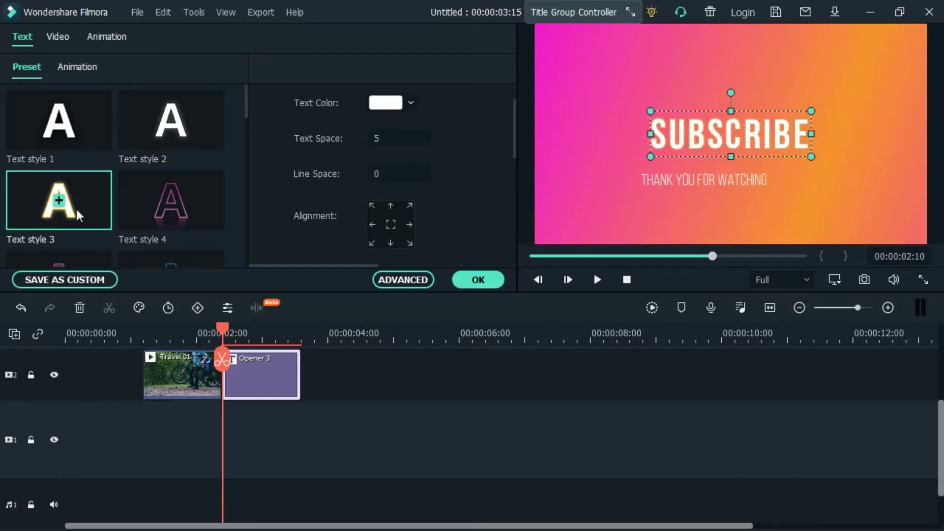
pyautogui.scroll(-3, 99, 191)
pyautogui.click(179, 175)
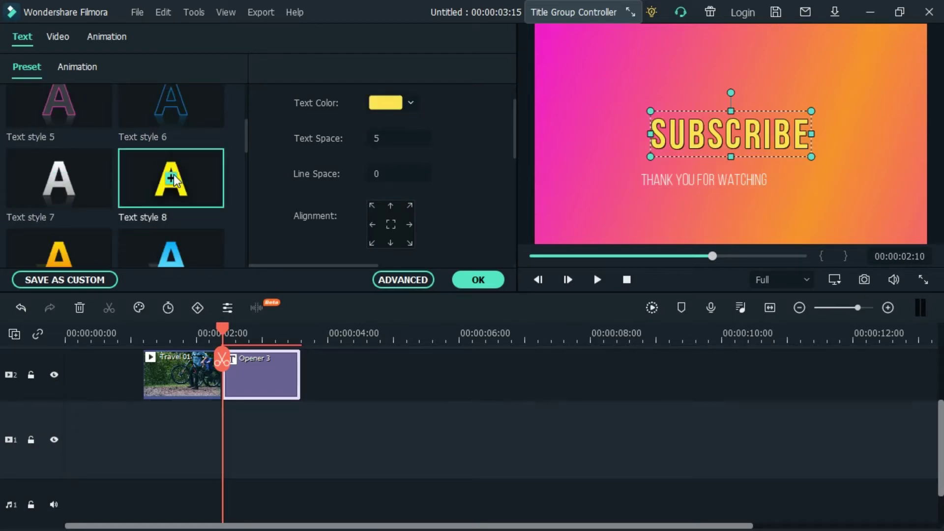
pyautogui.click(59, 178)
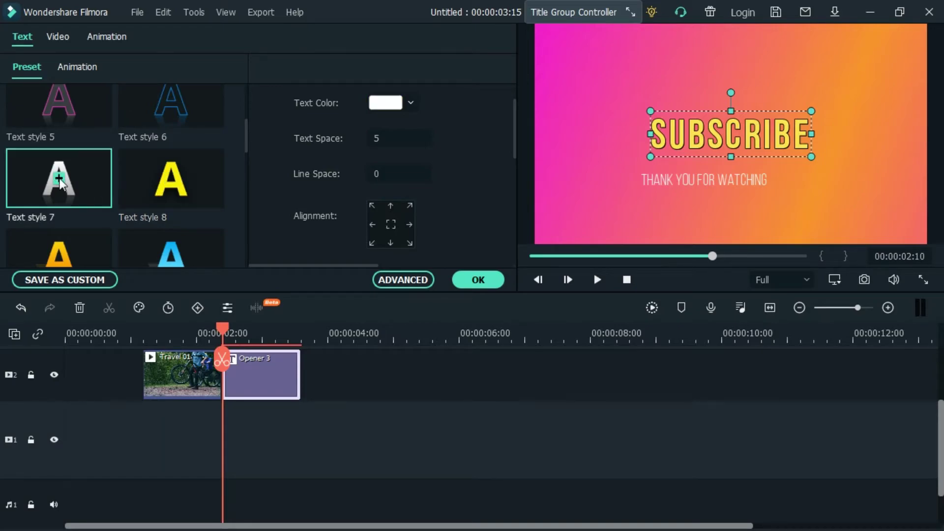
pyautogui.click(61, 256)
pyautogui.click(170, 262)
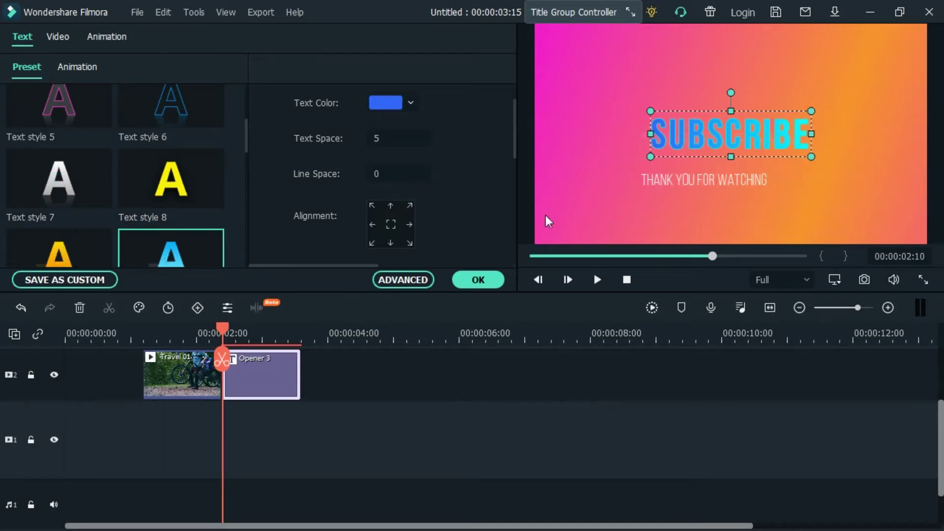
# Step: Rotate the "THANK YOU FOR WATCHING" text so that it slants diagonally down across the frame
pyautogui.click(678, 181)
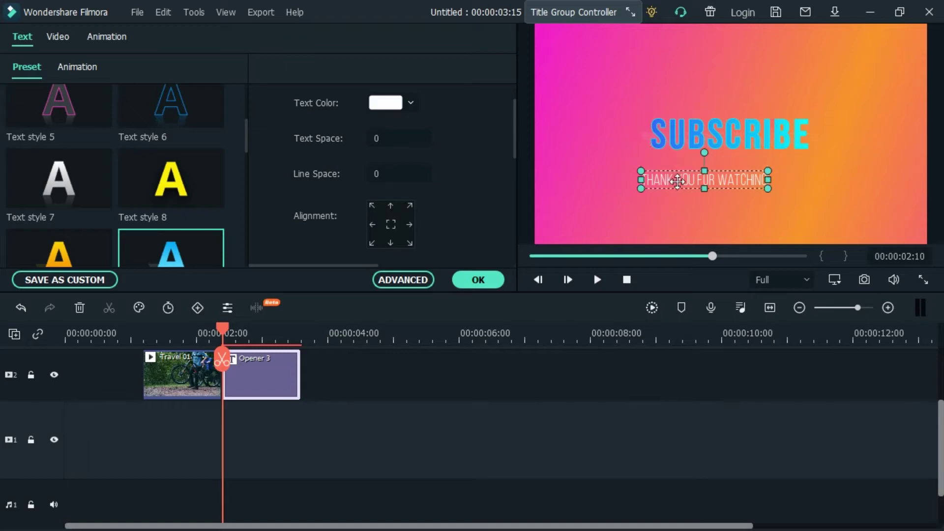
pyautogui.scroll(-2, 459, 197)
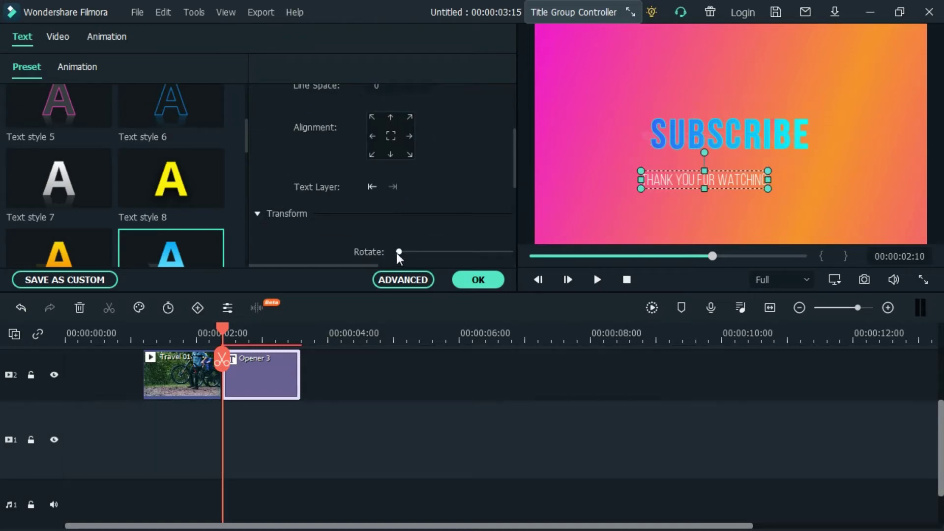
pyautogui.moveTo(399, 252); pyautogui.dragTo(437, 253)
pyautogui.scroll(-2, 437, 247)
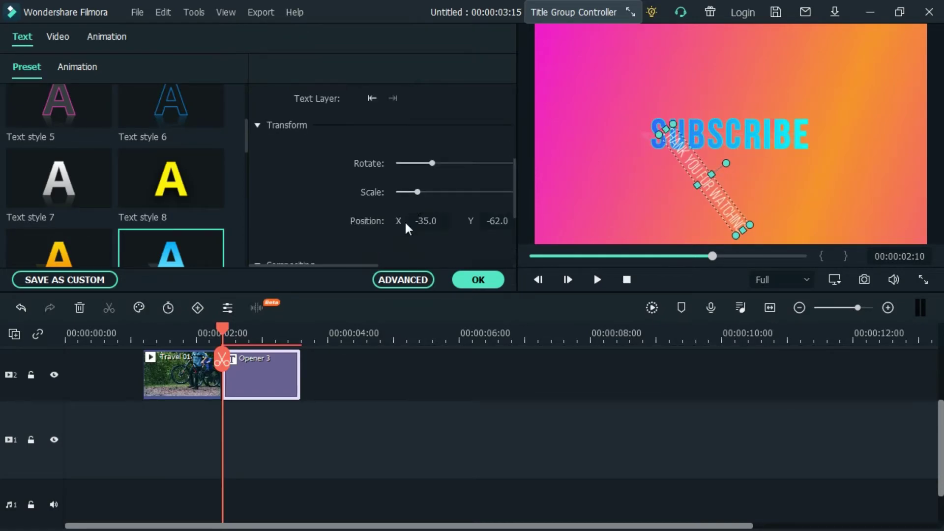
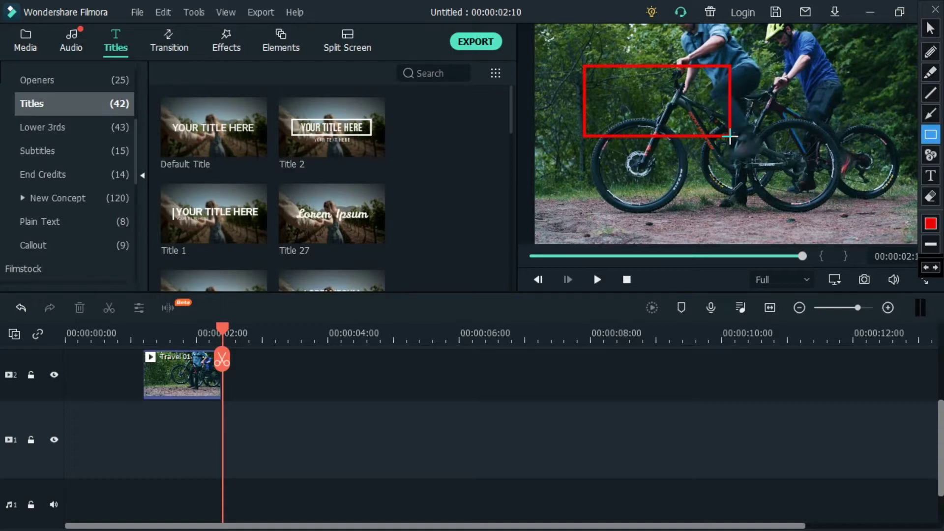
pyautogui.moveTo(836, 58); pyautogui.dragTo(745, 136)
pyautogui.moveTo(829, 175); pyautogui.dragTo(731, 180)
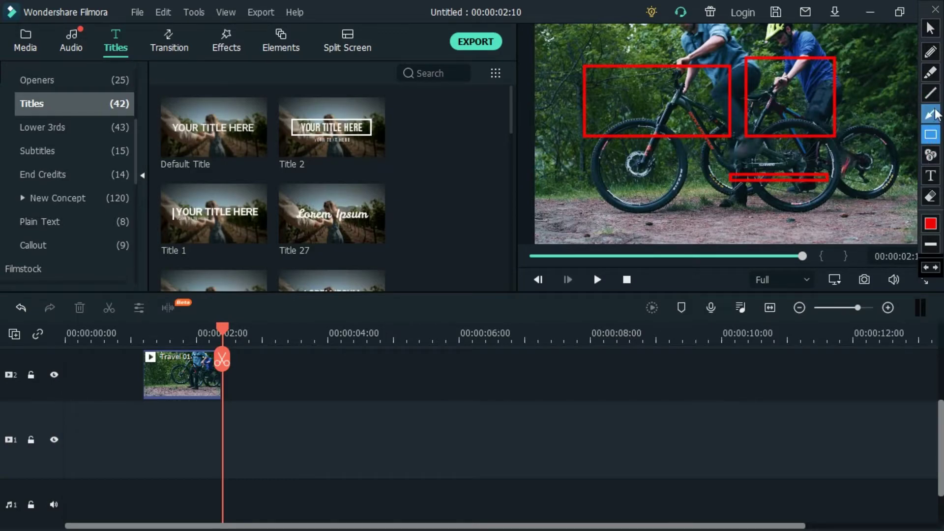
pyautogui.press('Escape')
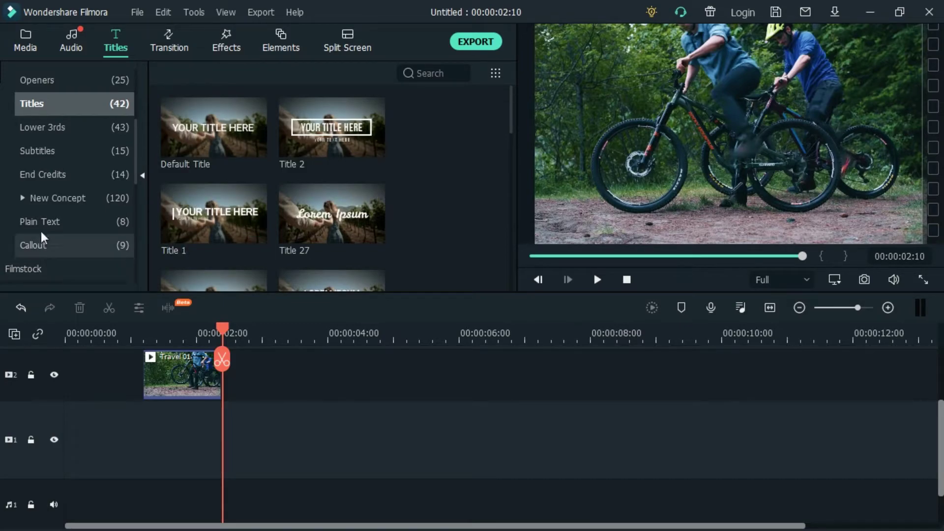
# Step: Add the Credit 10 end credit to the timeline after the Travel clip and open it for advanced text editing
pyautogui.click(54, 178)
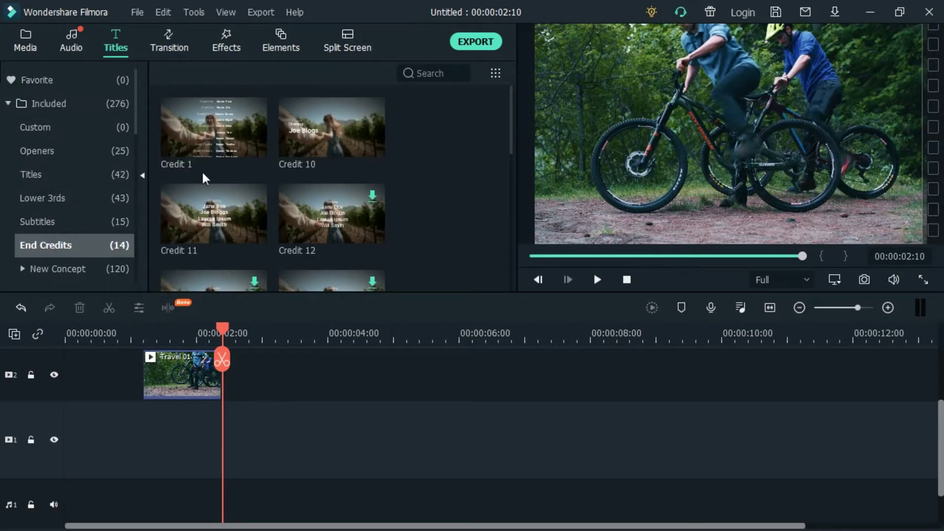
pyautogui.click(372, 145)
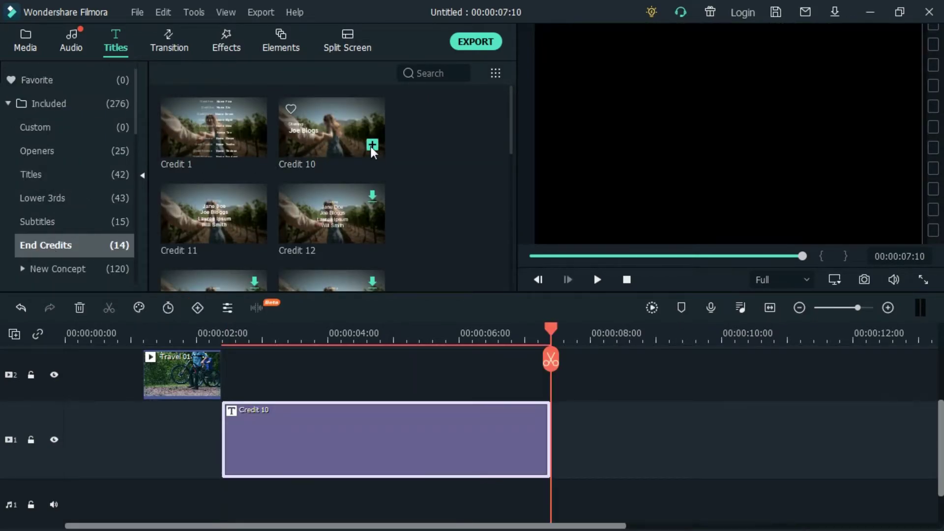
pyautogui.doubleClick(349, 438)
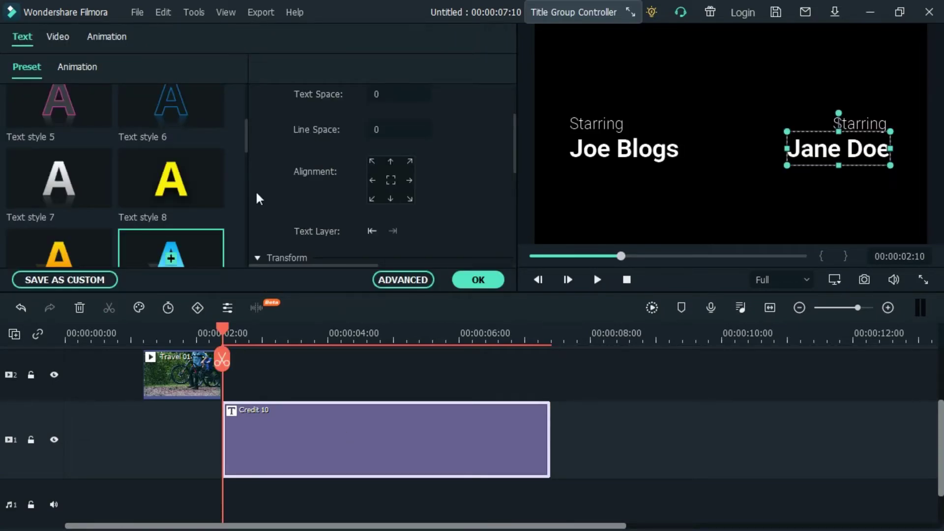
pyautogui.scroll(3, 369, 205)
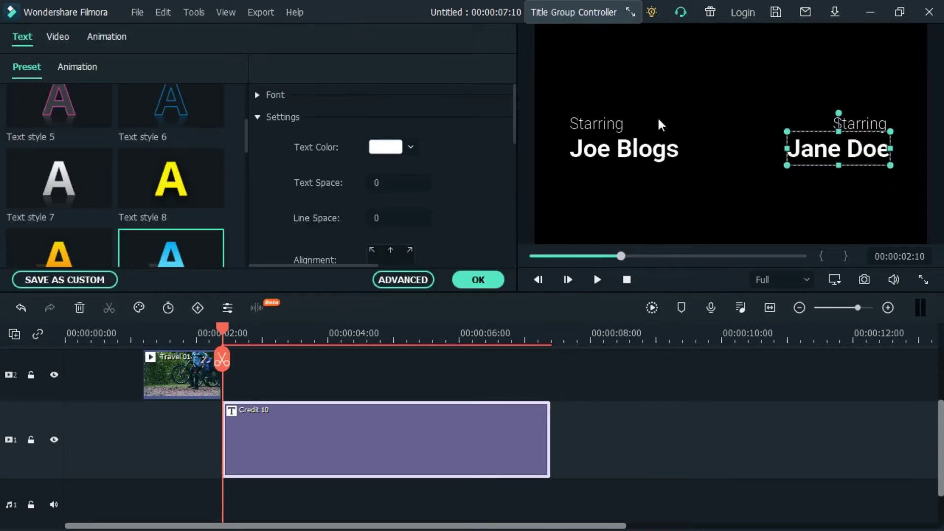
pyautogui.click(401, 281)
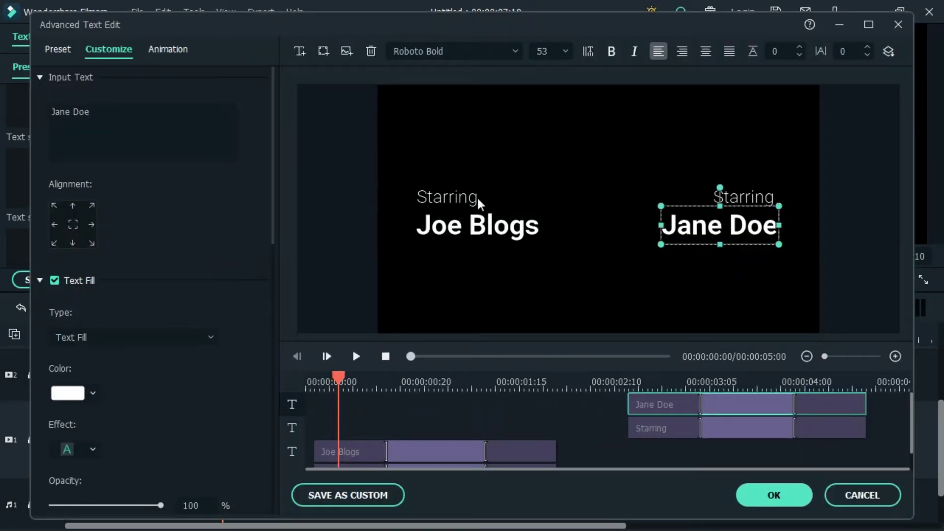
# Step: Delete all four text boxes of the credit: both names and both "Starring" lines
pyautogui.click(472, 226)
pyautogui.press('Delete')
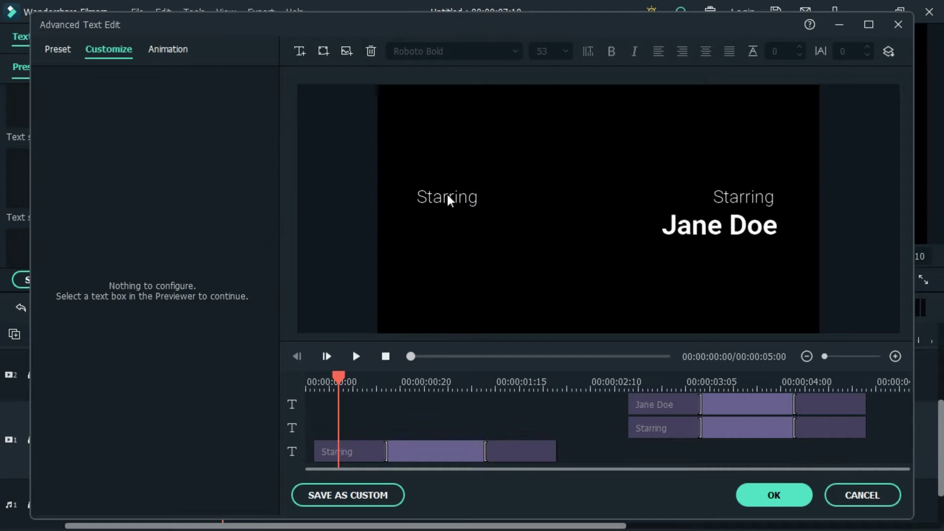
pyautogui.click(449, 199)
pyautogui.press('Delete')
pyautogui.click(675, 226)
pyautogui.press('Delete')
pyautogui.click(736, 202)
pyautogui.press('Delete')
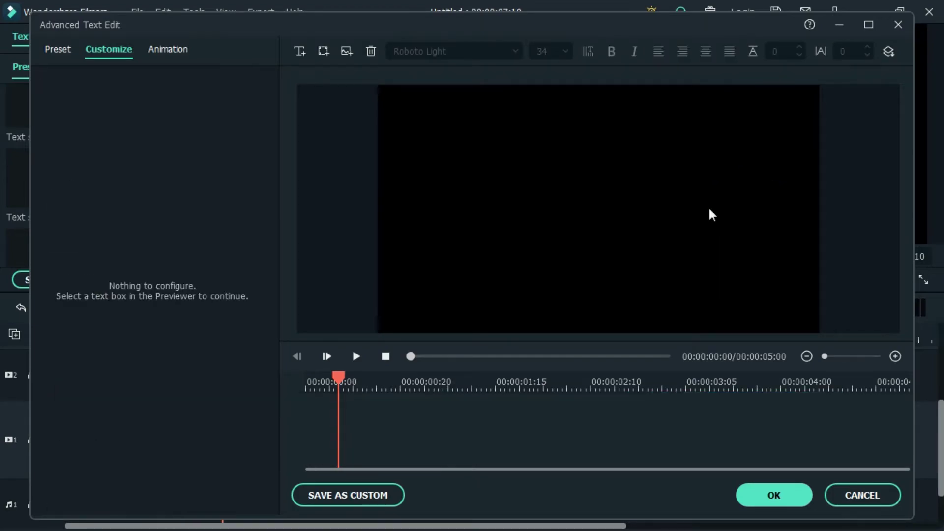
# Step: Add a new text box to the empty title and insert random letters into its placeholder text
pyautogui.click(301, 50)
pyautogui.doubleClick(618, 215)
pyautogui.write('dfgdfgdfgdfgdfgdfg')
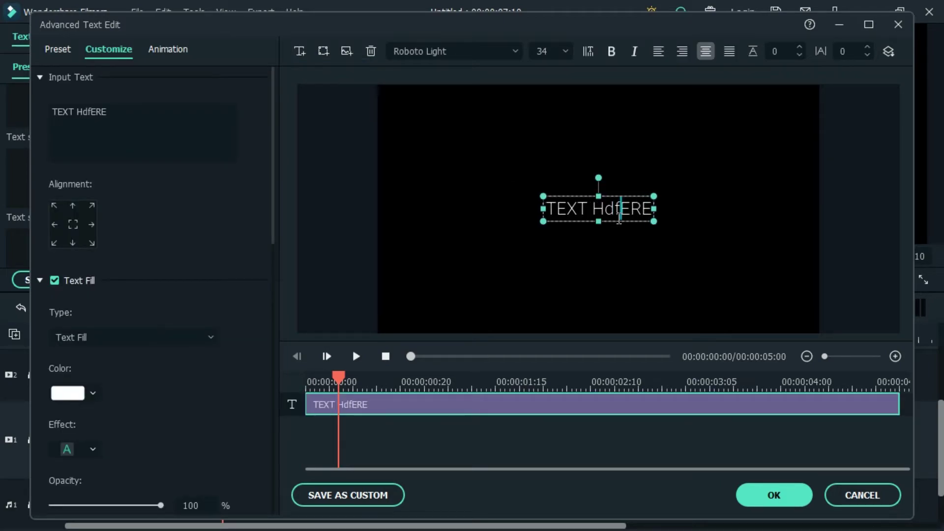
# Step: Erase the random letters from the placeholder text and delete the text box
pyautogui.press('BackSpace')
pyautogui.press('BackSpace')
pyautogui.press('BackSpace')
pyautogui.press('BackSpace')
pyautogui.press('BackSpace')
pyautogui.press('BackSpace')
pyautogui.press('BackSpace')
pyautogui.press('BackSpace')
pyautogui.press('BackSpace')
pyautogui.press('BackSpace')
pyautogui.press('BackSpace')
pyautogui.press('BackSpace')
pyautogui.press('BackSpace')
pyautogui.press('BackSpace')
pyautogui.press('BackSpace')
pyautogui.press('BackSpace')
pyautogui.press('BackSpace')
pyautogui.press('BackSpace')
pyautogui.press('BackSpace')
pyautogui.press('BackSpace')
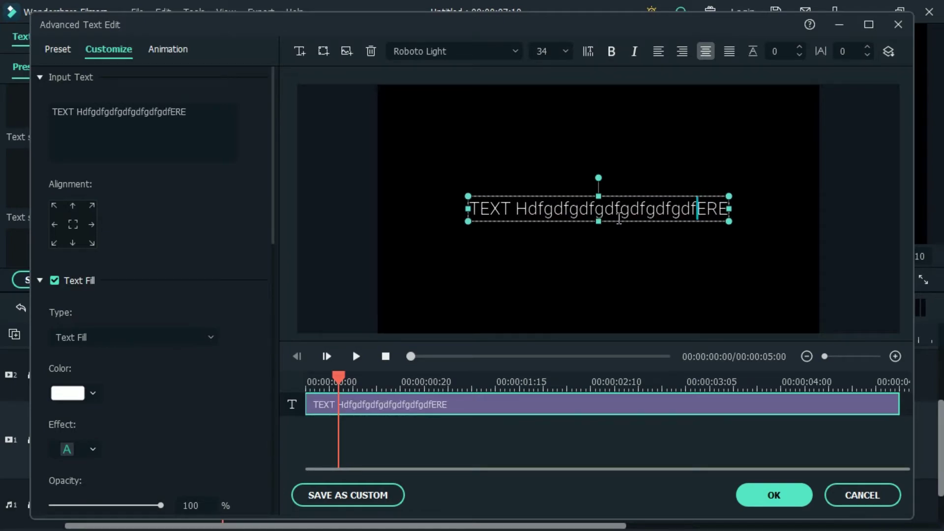
pyautogui.press('BackSpace')
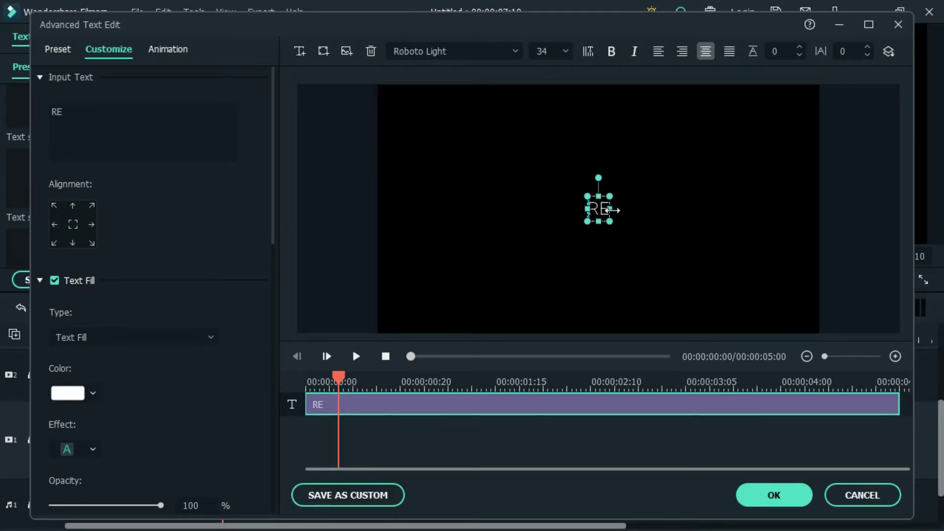
pyautogui.click(627, 219)
pyautogui.click(601, 213)
pyautogui.press('Delete')
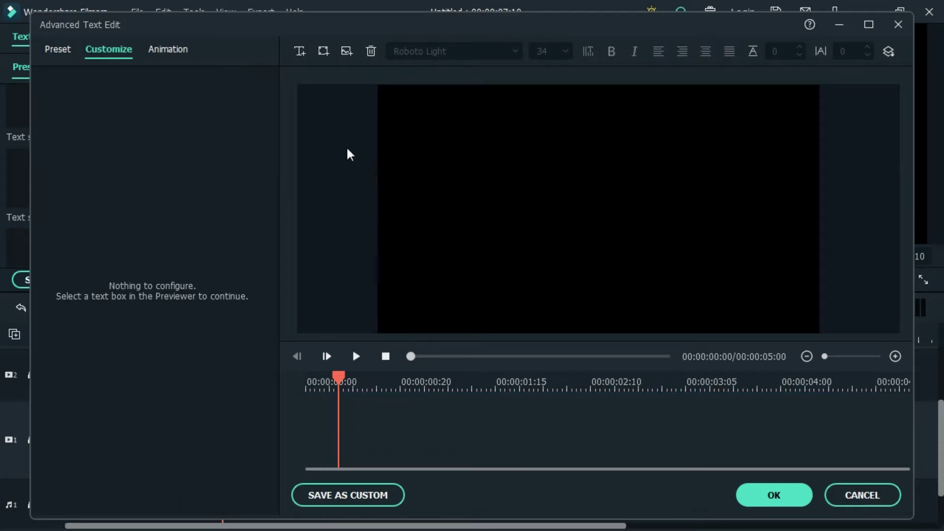
# Step: Insert an arrow shape into the title and color its "TEXT HERE" label magenta
pyautogui.click(322, 55)
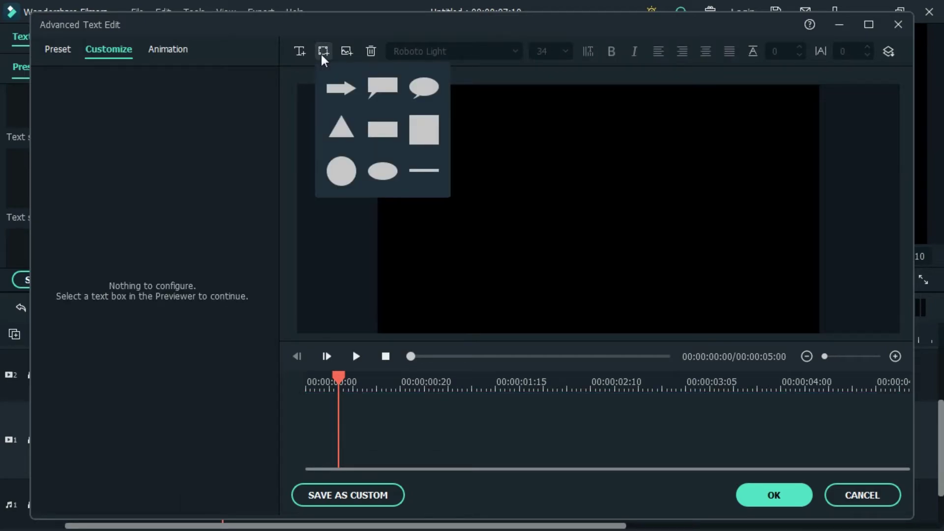
pyautogui.click(344, 89)
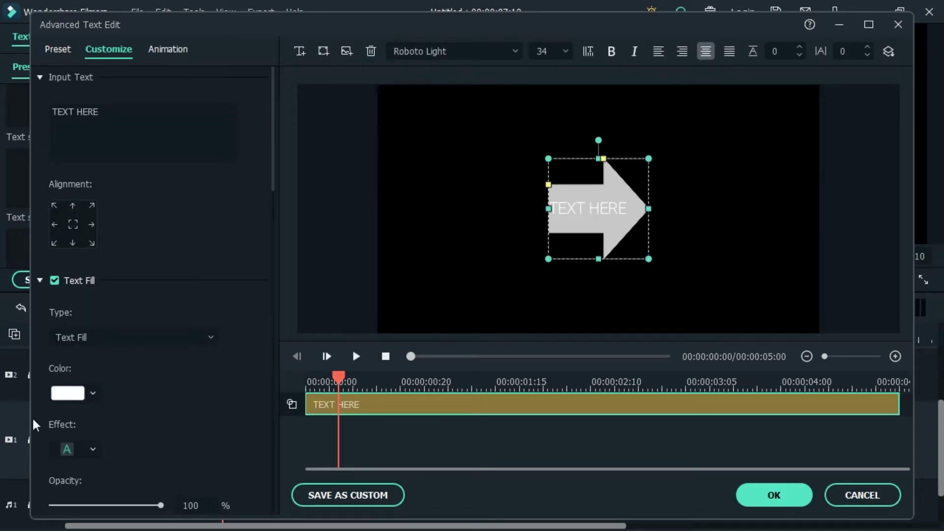
pyautogui.click(93, 392)
pyautogui.click(87, 435)
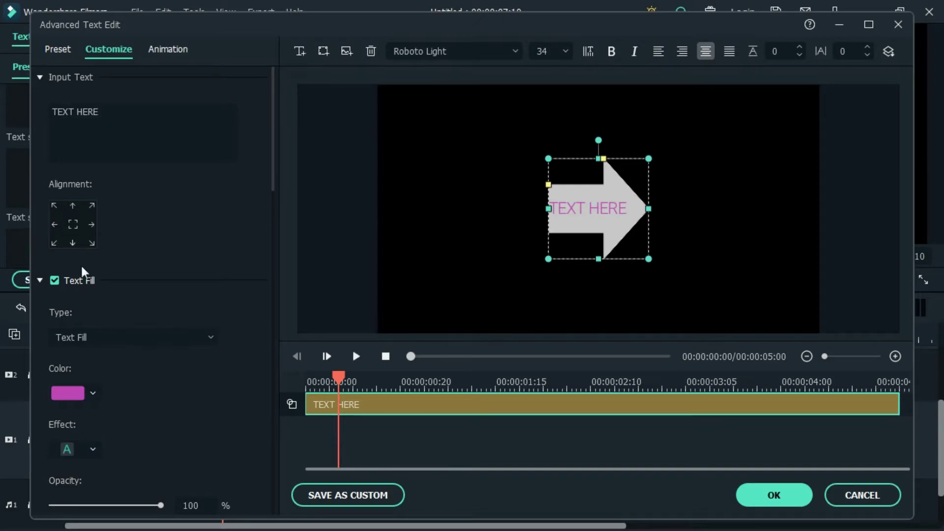
# Step: Try a text border on the arrow's label by switching it on and off again
pyautogui.scroll(-5, 147, 361)
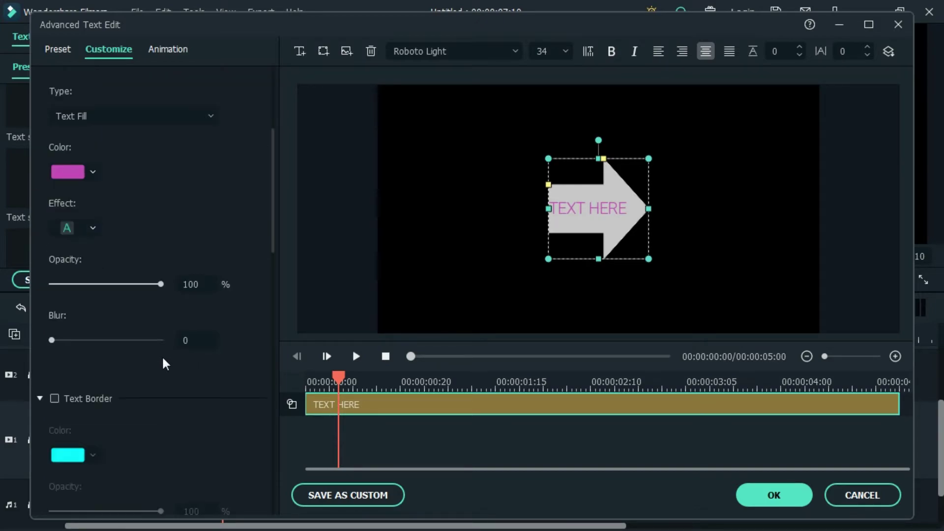
pyautogui.scroll(-2, 163, 361)
pyautogui.scroll(-2, 118, 374)
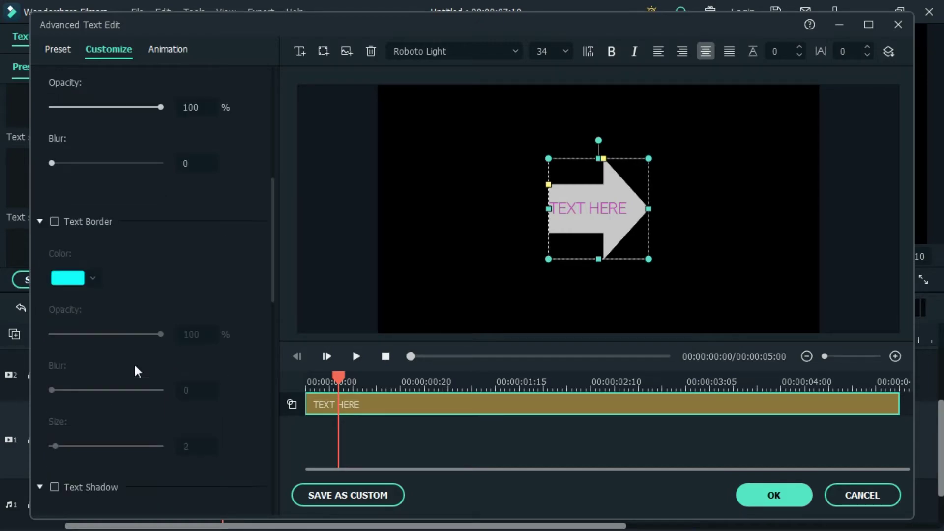
pyautogui.click(59, 220)
pyautogui.click(59, 220)
# Step: Try dark blue and light yellow-green shape fills on the arrow, and set its fill to dark red
pyautogui.scroll(-4, 139, 253)
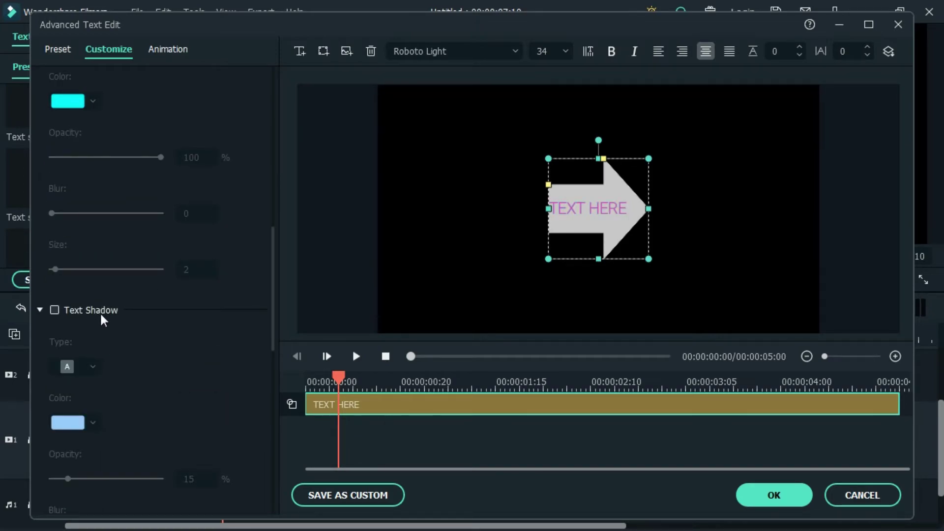
pyautogui.scroll(-3, 103, 319)
pyautogui.scroll(-3, 145, 262)
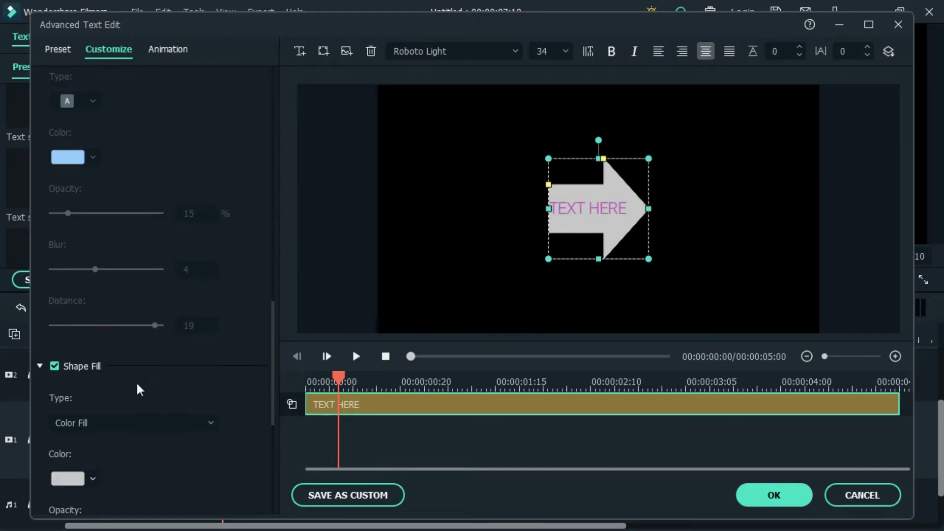
pyautogui.scroll(-3, 72, 373)
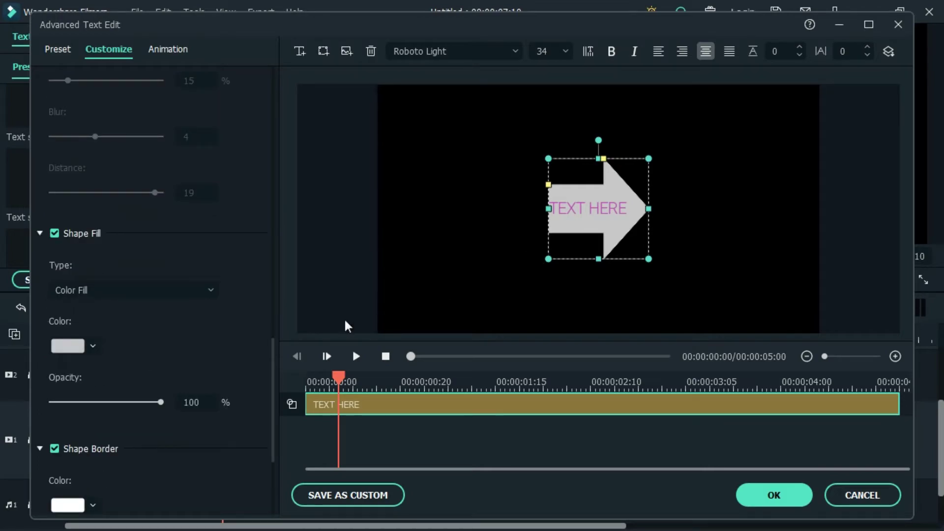
pyautogui.click(98, 348)
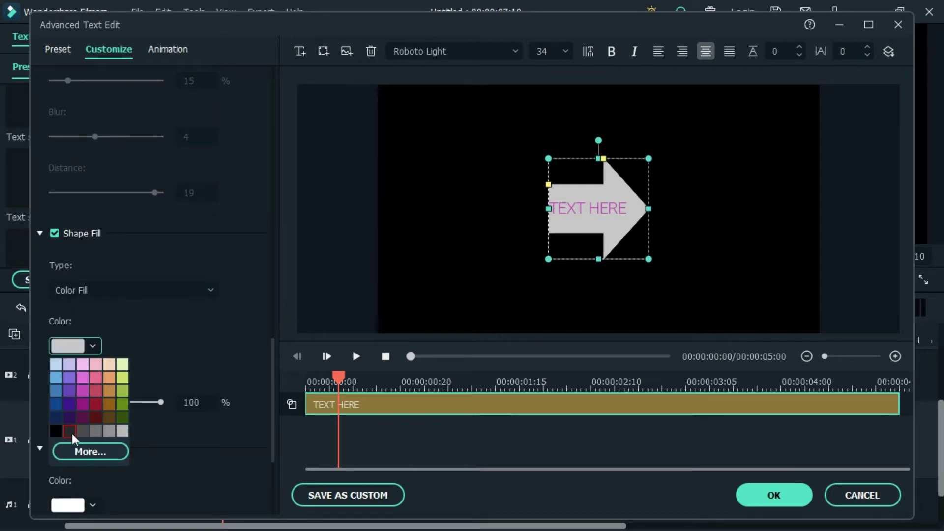
pyautogui.click(58, 402)
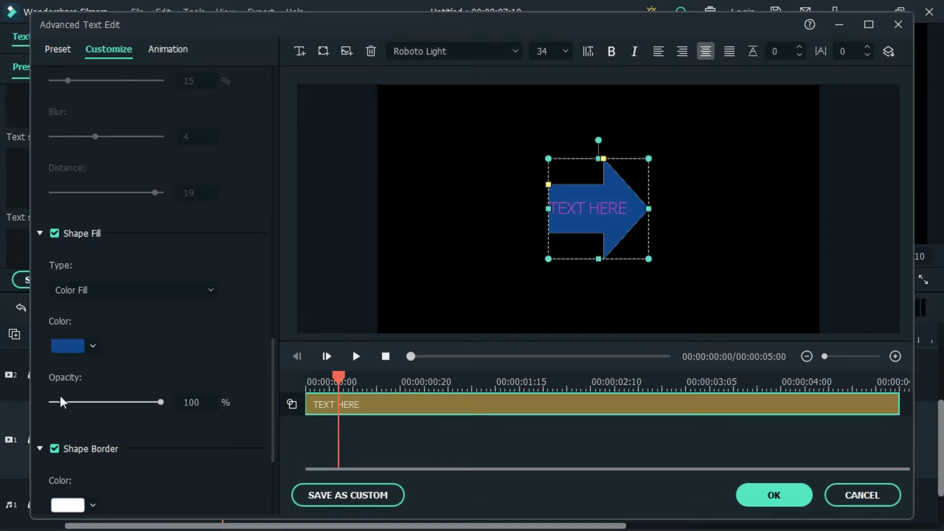
pyautogui.click(68, 346)
pyautogui.click(122, 379)
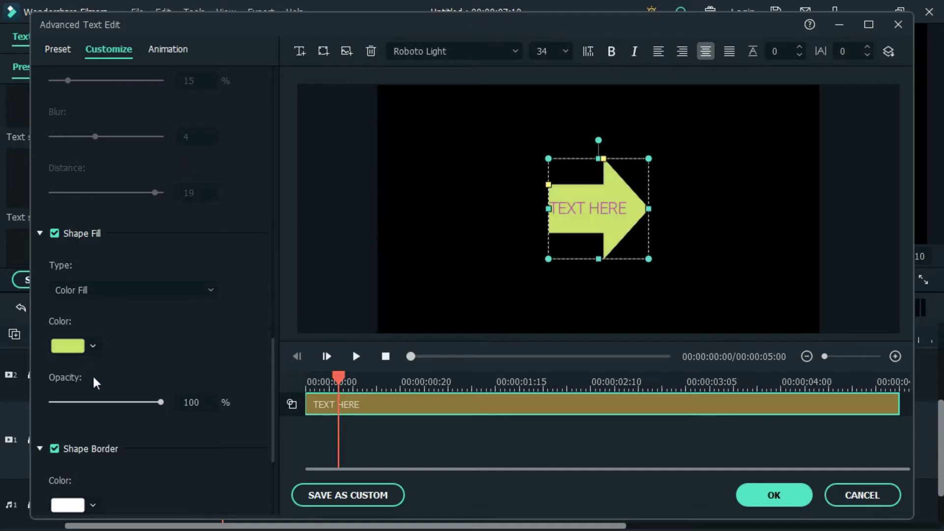
pyautogui.click(58, 346)
pyautogui.click(97, 407)
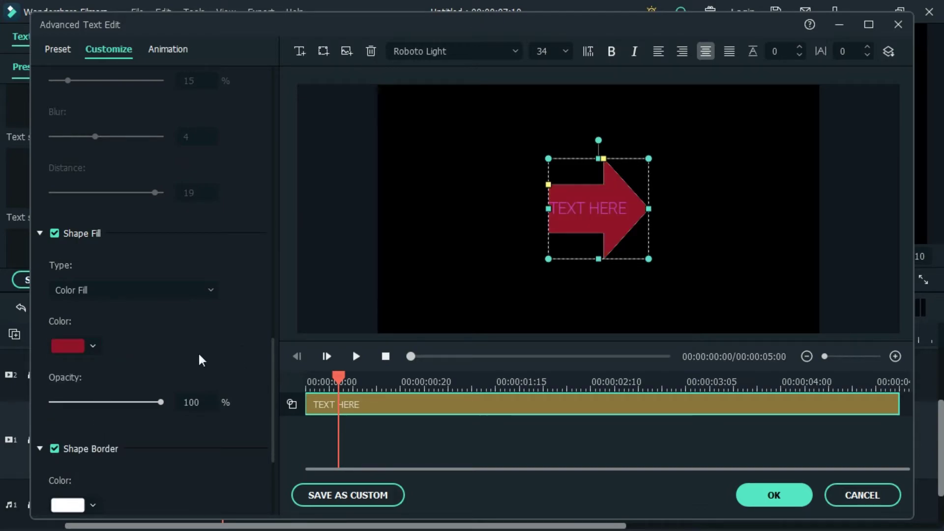
# Step: Set the arrow's shape border color to light yellow-green
pyautogui.scroll(-1, 139, 425)
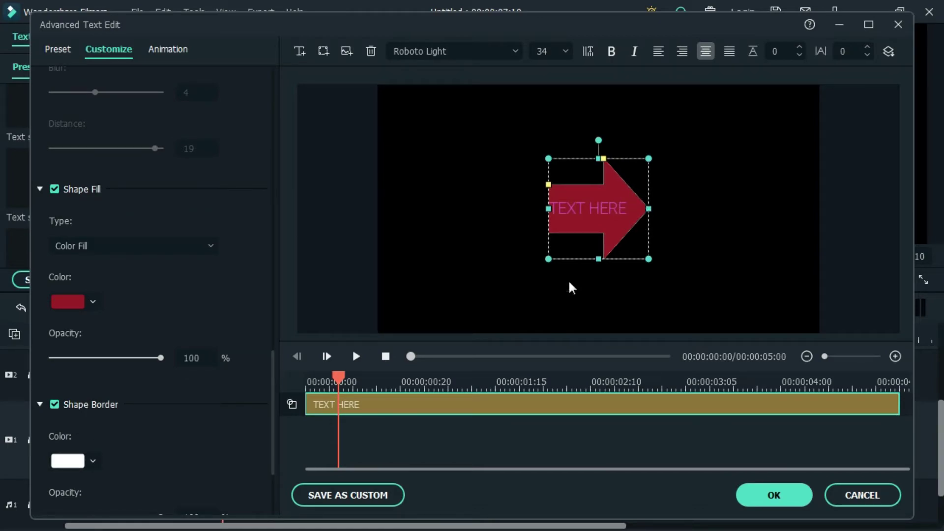
pyautogui.click(94, 462)
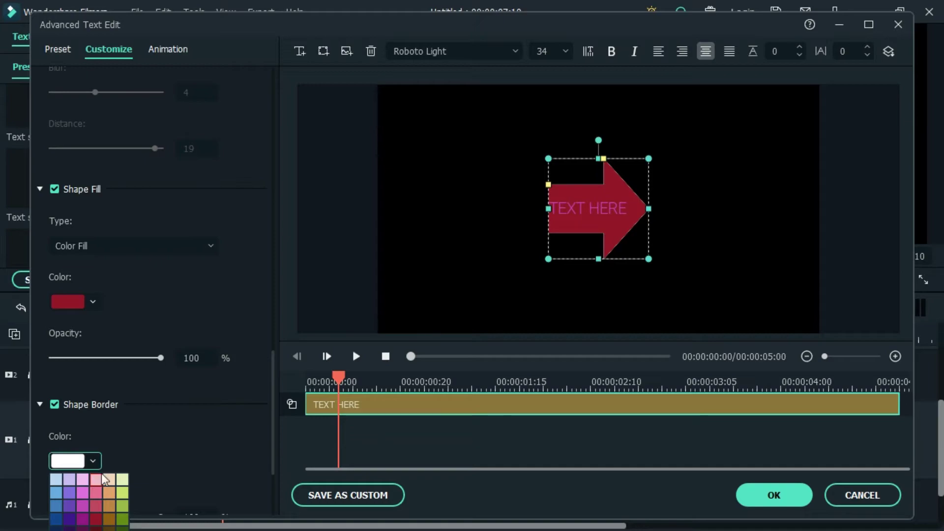
pyautogui.click(121, 495)
# Step: Set the arrow's shape border size to 20, trying a border blur of 4 before setting it to 0
pyautogui.scroll(-3, 235, 414)
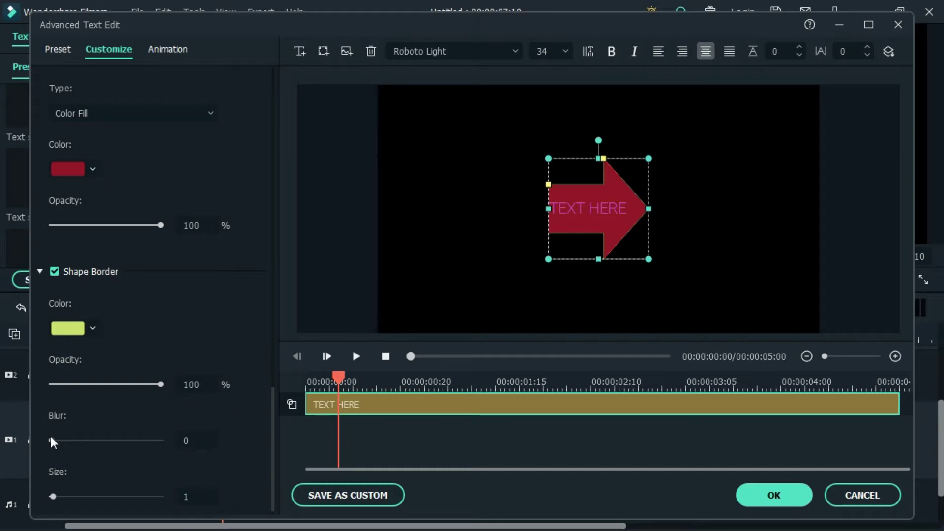
pyautogui.moveTo(51, 441); pyautogui.dragTo(95, 440)
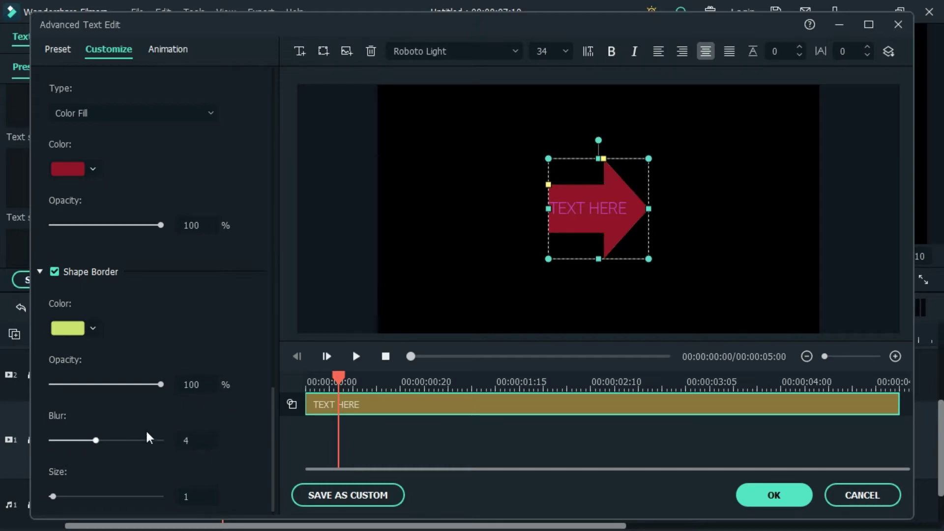
pyautogui.moveTo(160, 385); pyautogui.dragTo(182, 388)
pyautogui.moveTo(55, 495); pyautogui.dragTo(95, 504)
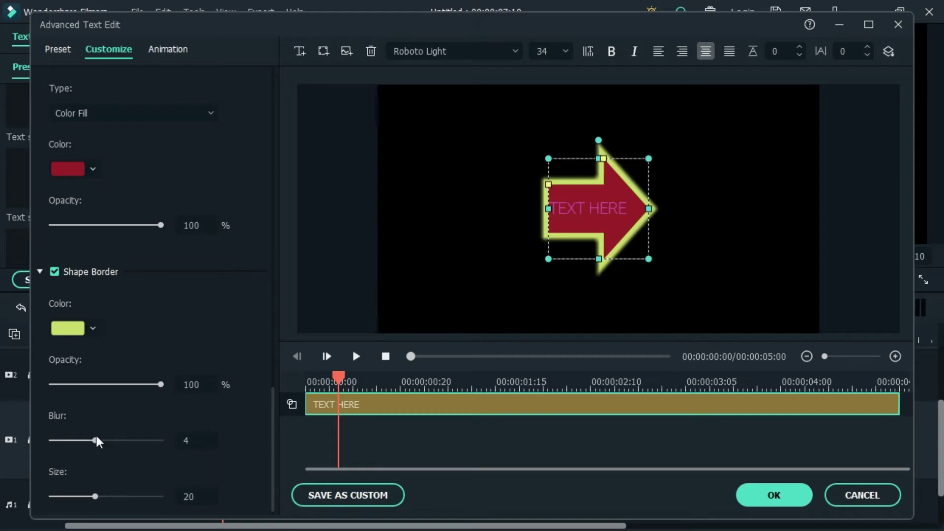
pyautogui.moveTo(96, 439); pyautogui.dragTo(43, 439)
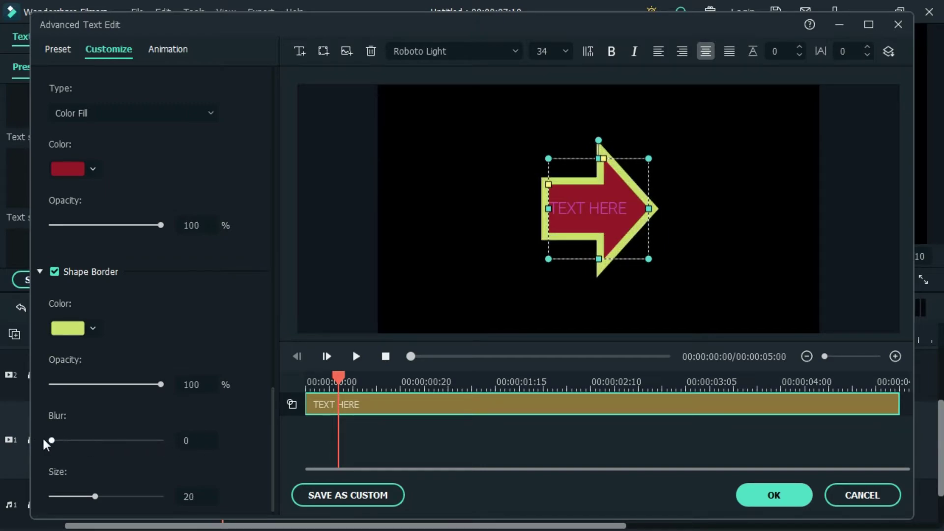
# Step: Set the arrow's shape border size to 16 and try out the border's opacity setting
pyautogui.moveTo(95, 497)
pyautogui.mouseDown()
pyautogui.moveTo(135, 498)
pyautogui.moveTo(83, 499)
pyautogui.moveTo(177, 496)
pyautogui.moveTo(87, 497)
pyautogui.mouseUp()
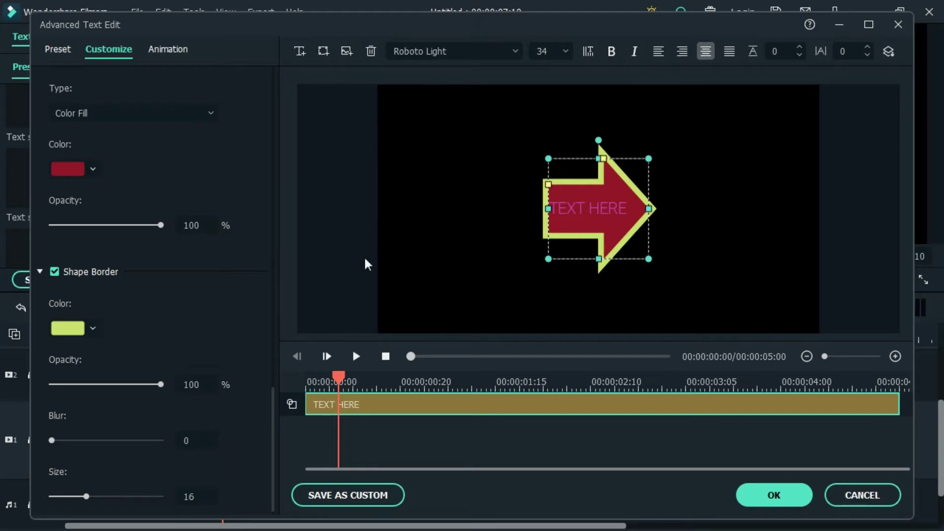
pyautogui.click(483, 176)
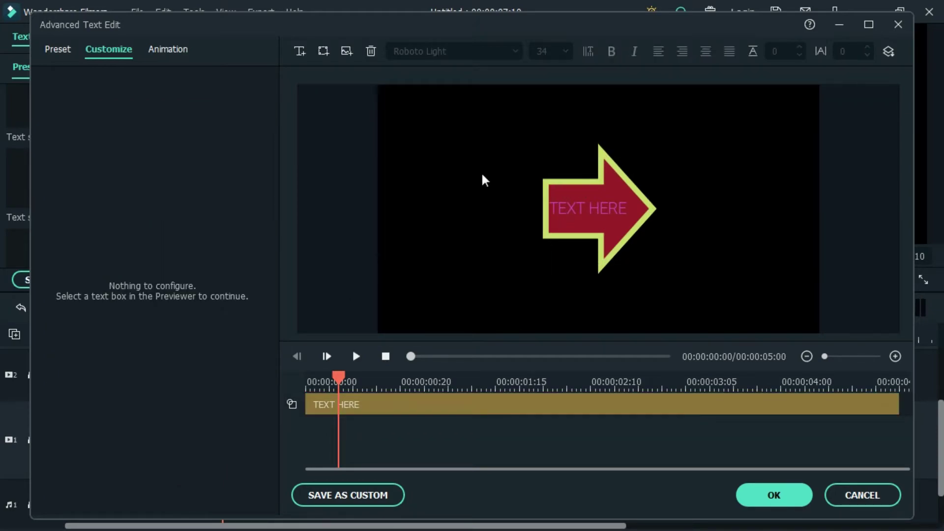
pyautogui.click(582, 184)
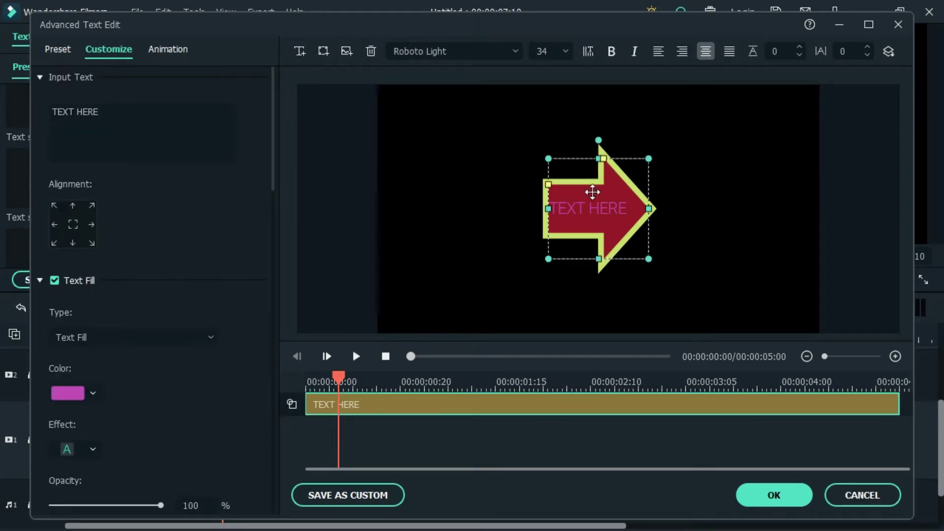
pyautogui.scroll(-15, 159, 405)
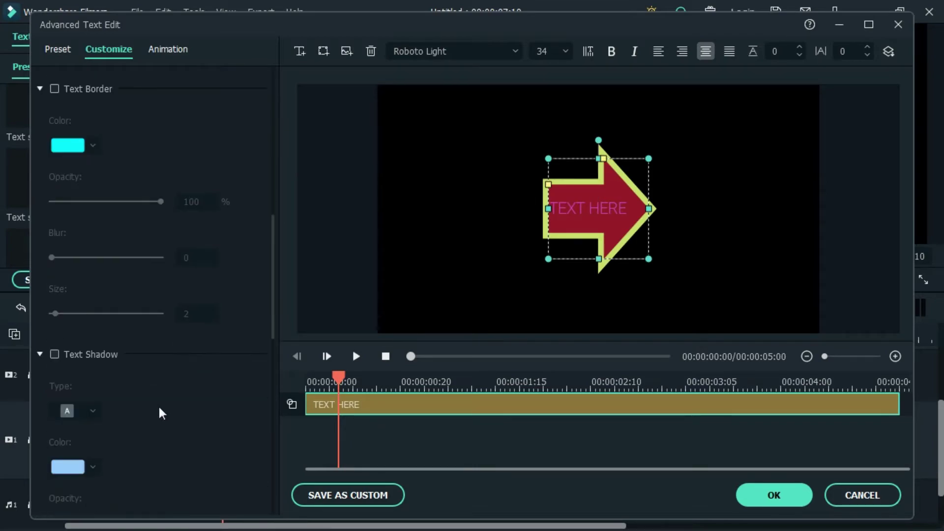
pyautogui.scroll(-1, 148, 364)
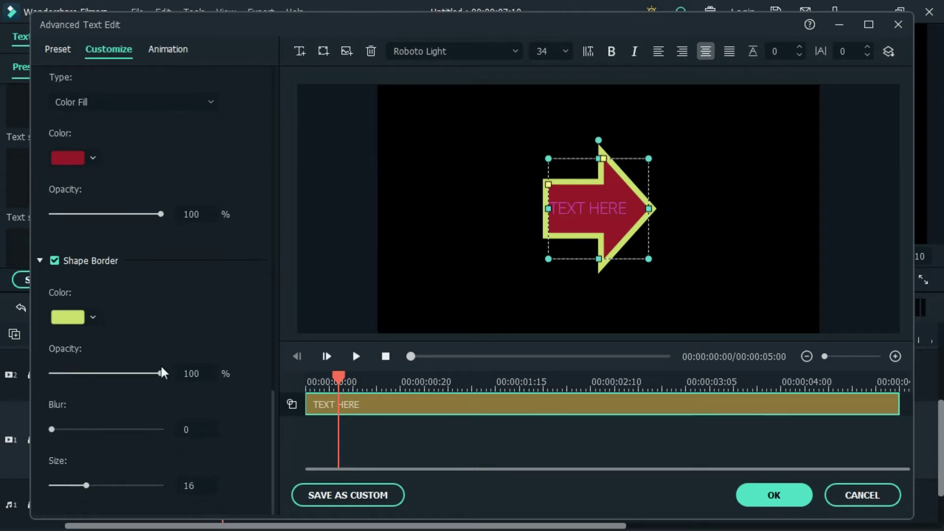
pyautogui.moveTo(160, 374); pyautogui.dragTo(258, 366)
pyautogui.moveTo(117, 373); pyautogui.dragTo(326, 370)
# Step: Replace the arrow with a round speech bubble and a rounded rectangle, placing the rectangle in the upper-left part of the frame
pyautogui.press('Delete')
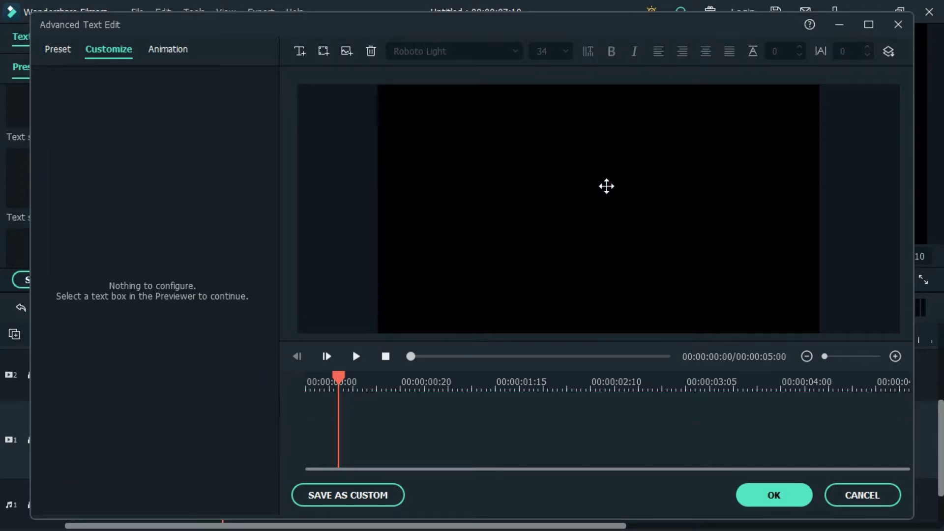
pyautogui.click(323, 50)
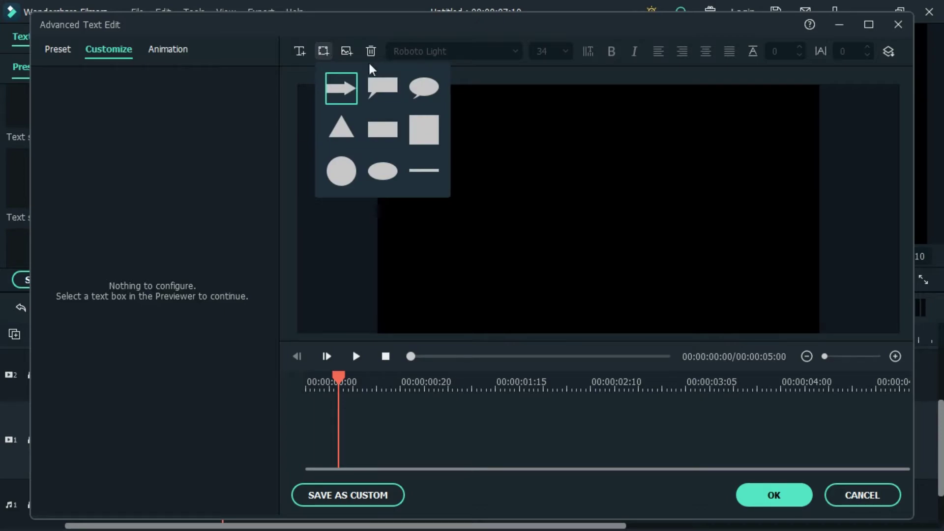
pyautogui.click(424, 88)
pyautogui.click(323, 51)
pyautogui.click(388, 134)
pyautogui.moveTo(563, 204); pyautogui.dragTo(432, 184)
# Step: Add a line shape below the rectangle and shift the speech bubble toward the right side of the frame
pyautogui.click(323, 49)
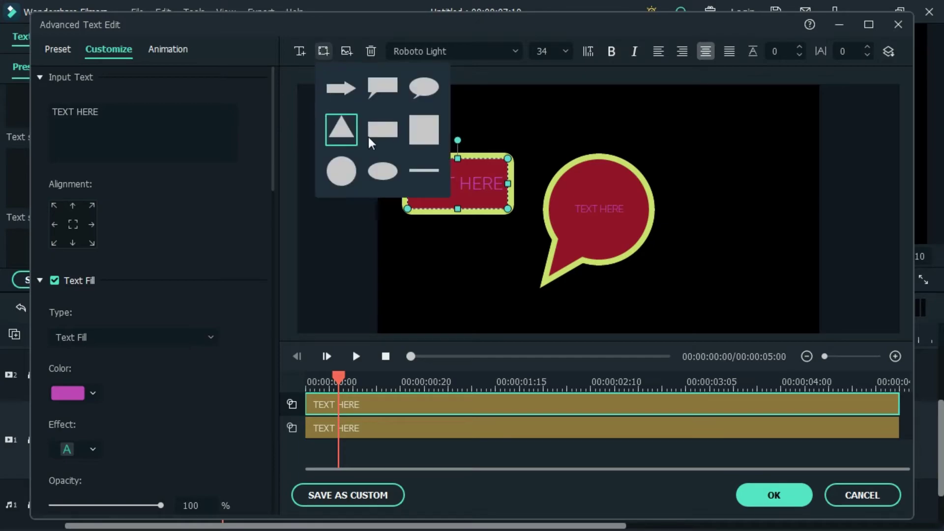
pyautogui.click(422, 165)
pyautogui.click(570, 237)
pyautogui.moveTo(607, 231); pyautogui.dragTo(702, 228)
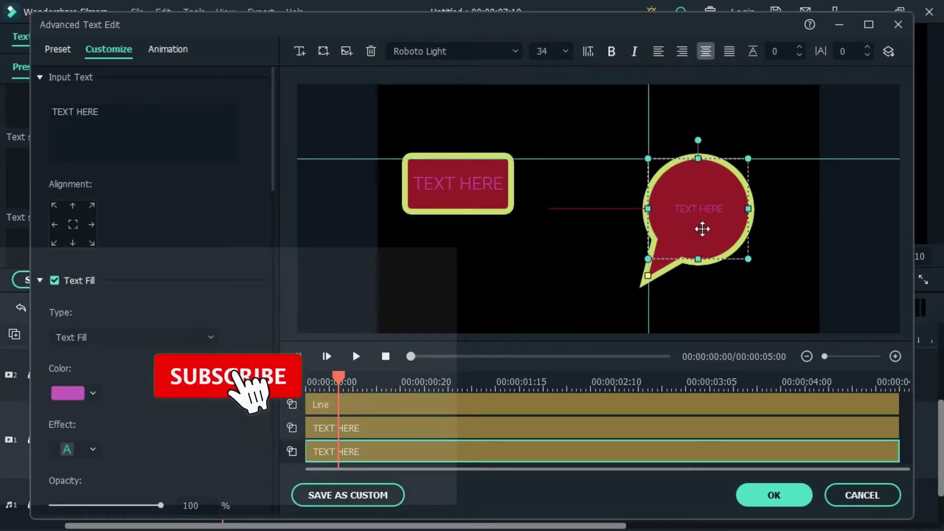
pyautogui.click(608, 213)
pyautogui.moveTo(604, 206); pyautogui.dragTo(534, 232)
# Step: Add a circle shape and place it in the upper middle, between the rectangle and the speech bubble
pyautogui.click(327, 47)
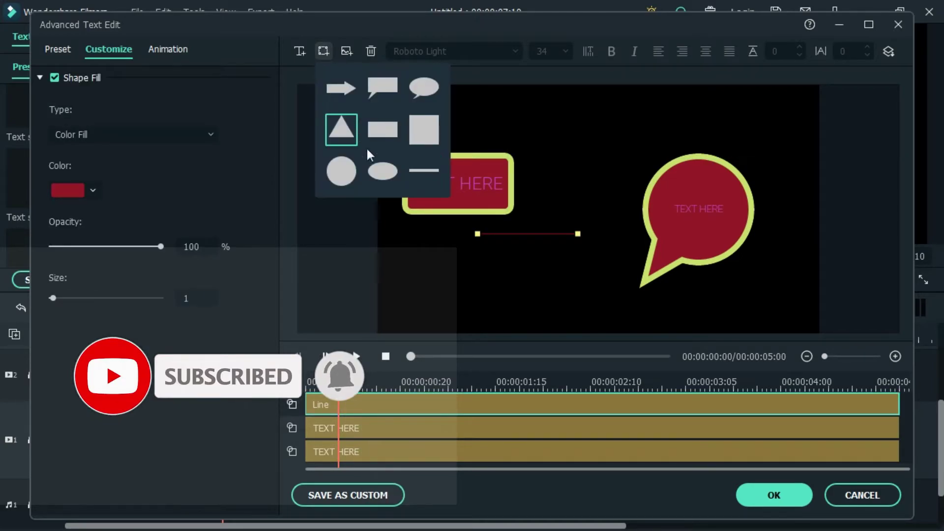
pyautogui.click(345, 170)
pyautogui.moveTo(568, 231); pyautogui.dragTo(575, 173)
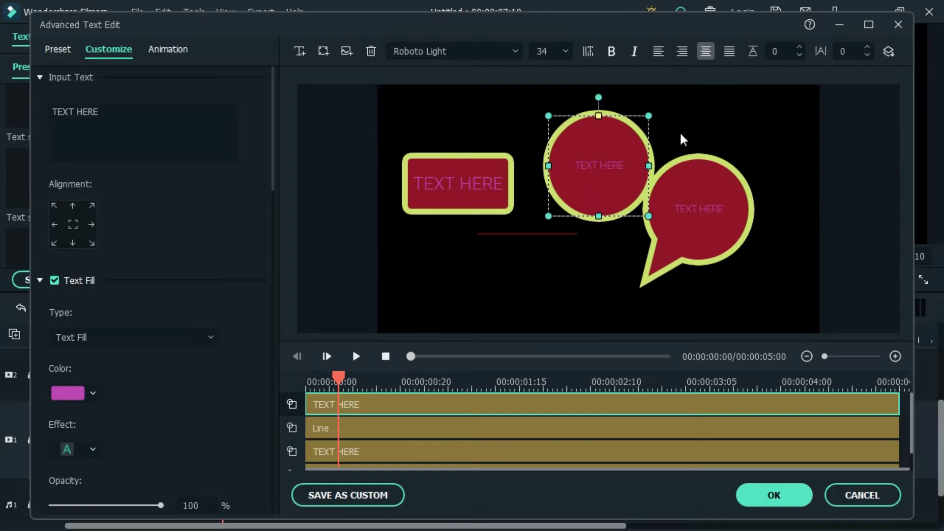
# Step: Try vertical text orientation on the circle's label by switching it on and off
pyautogui.click(588, 54)
pyautogui.click(589, 54)
pyautogui.click(588, 52)
pyautogui.click(588, 53)
pyautogui.doubleClick(589, 53)
# Step: Set the circle label's font size to 18 and make its text italic
pyautogui.click(566, 50)
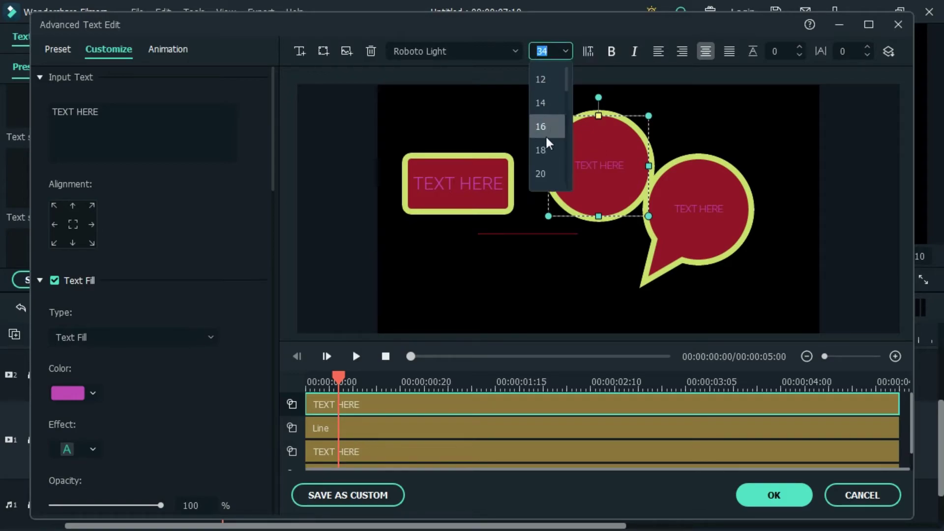
pyautogui.click(543, 148)
pyautogui.click(540, 165)
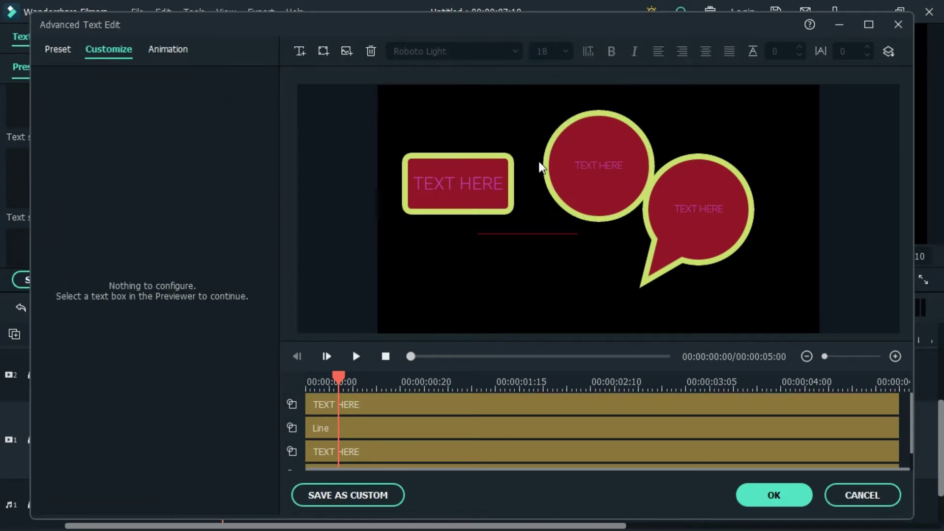
pyautogui.click(615, 54)
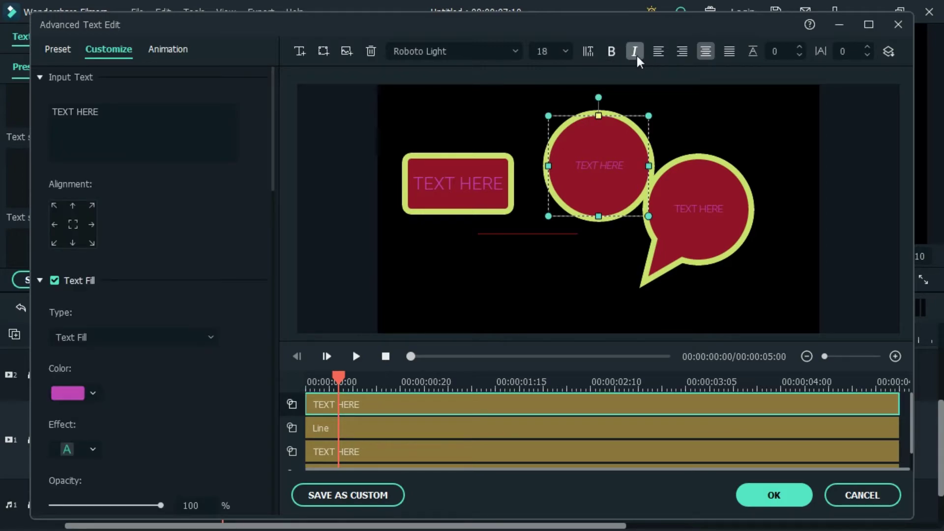
# Step: Delete the circle and the rectangle from the title
pyautogui.click(371, 52)
pyautogui.click(462, 175)
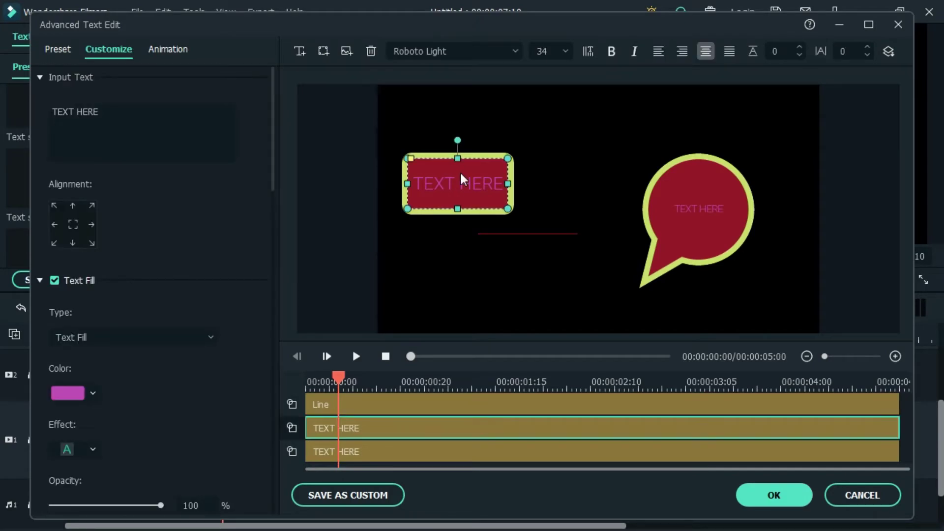
pyautogui.press('Delete')
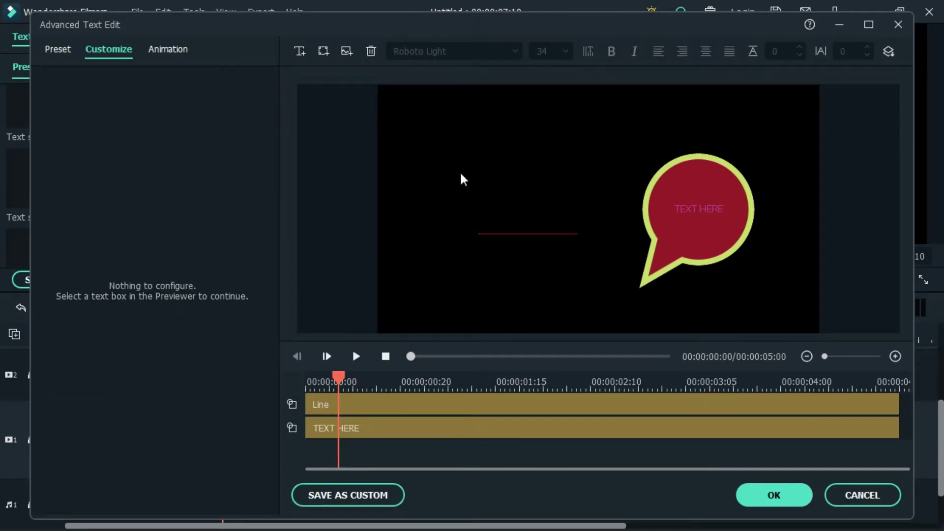
# Step: Insert the image 2.jpg into the title, shrink it and place it in the upper-left part of the frame
pyautogui.click(348, 51)
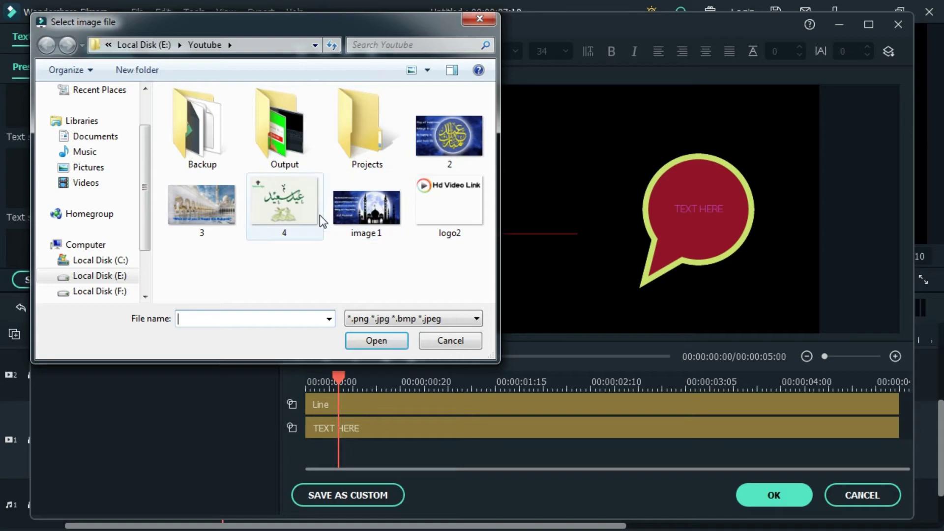
pyautogui.click(448, 147)
pyautogui.click(377, 340)
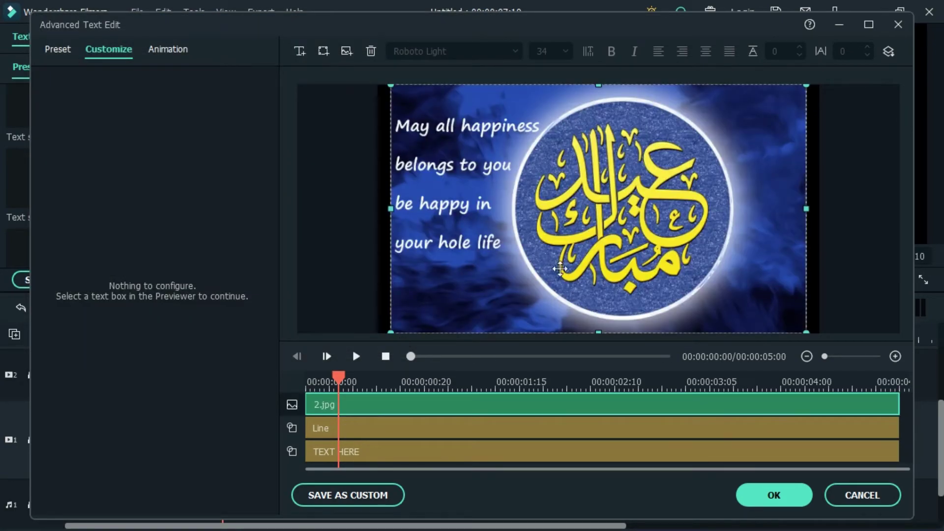
pyautogui.moveTo(392, 87); pyautogui.dragTo(391, 111)
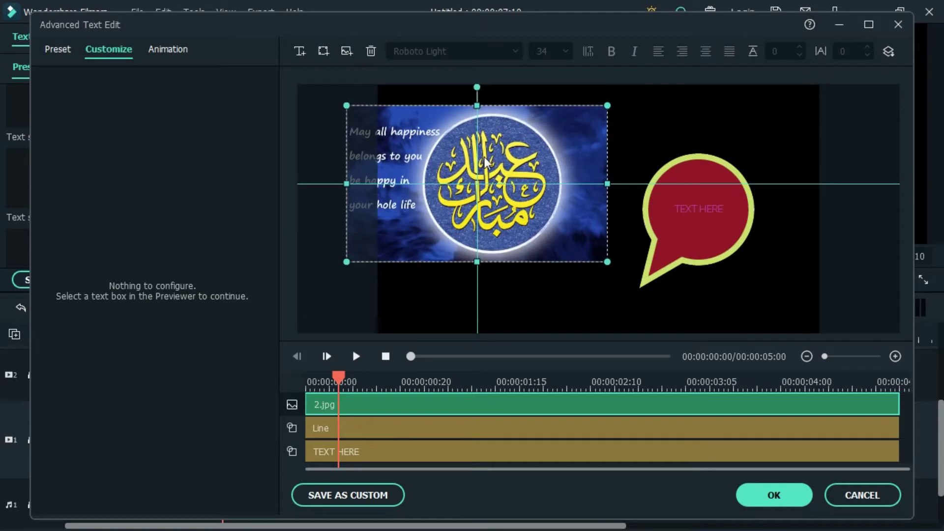
# Step: Add an arrow shape, rotate it 180 degrees to point left, and place it over the speech bubble's right side
pyautogui.click(329, 55)
pyautogui.click(335, 94)
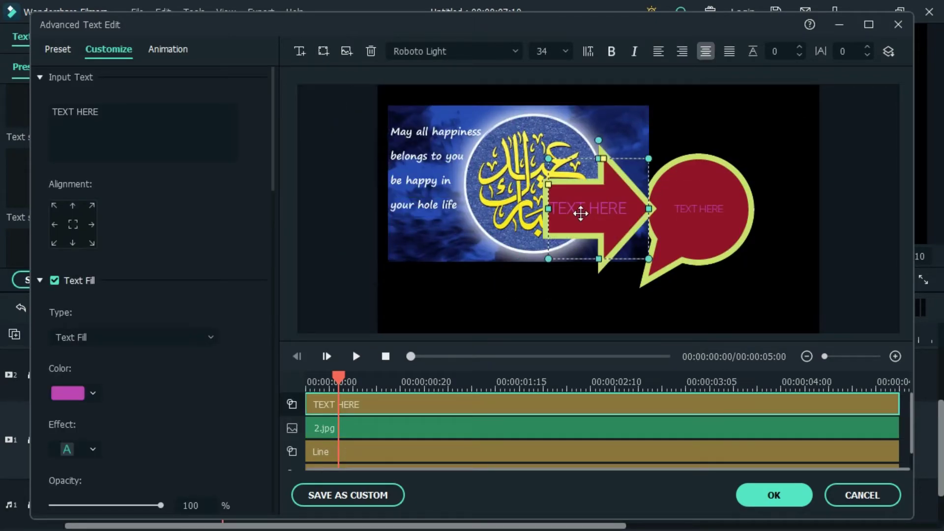
pyautogui.moveTo(599, 141); pyautogui.dragTo(542, 169)
pyautogui.moveTo(673, 276); pyautogui.dragTo(596, 279)
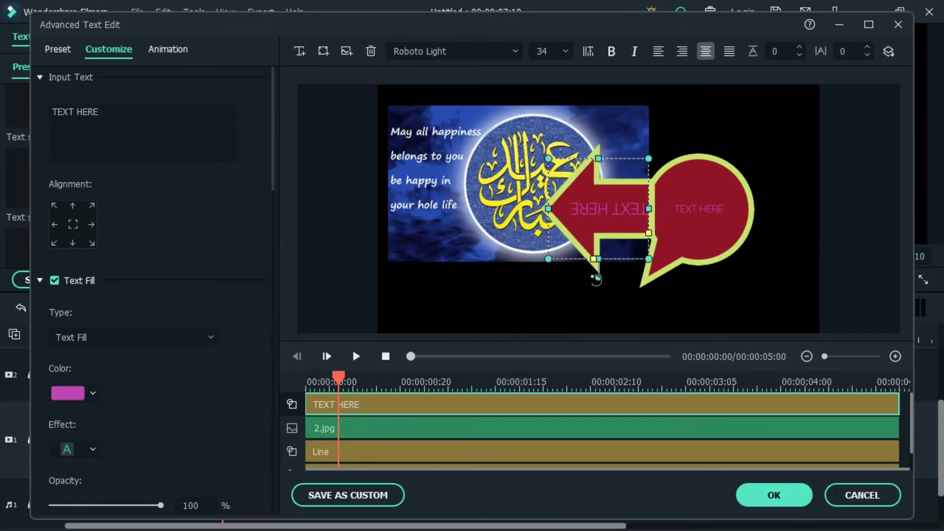
pyautogui.moveTo(600, 206); pyautogui.dragTo(751, 214)
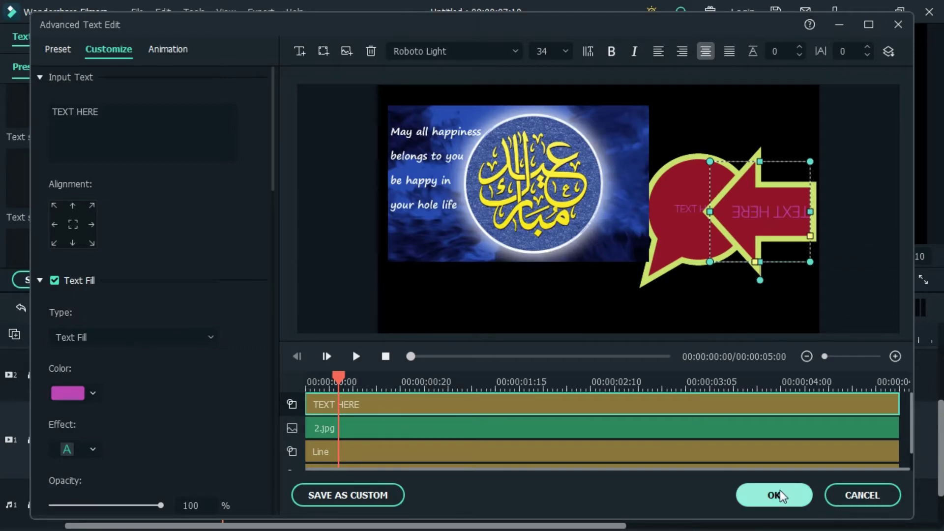
# Step: Apply the Doomo Design animation to the rotated arrow's text
pyautogui.click(178, 55)
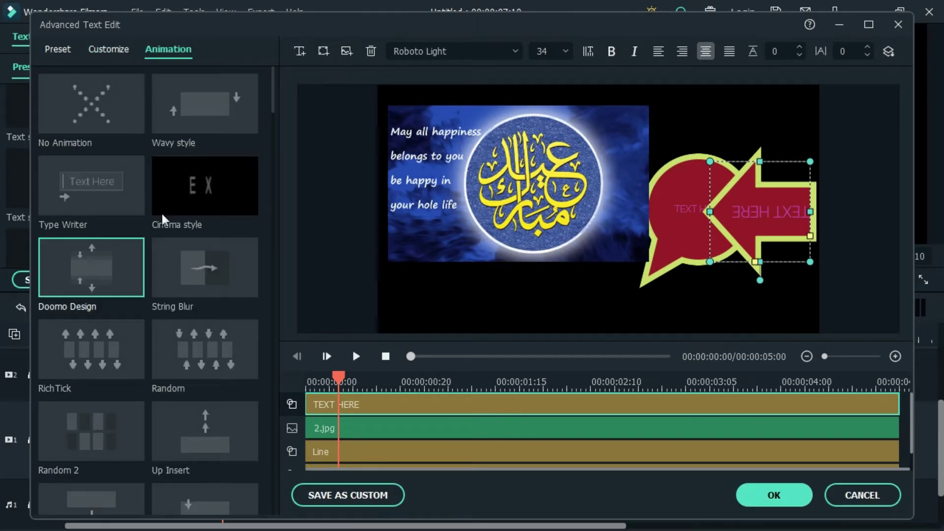
pyautogui.click(102, 266)
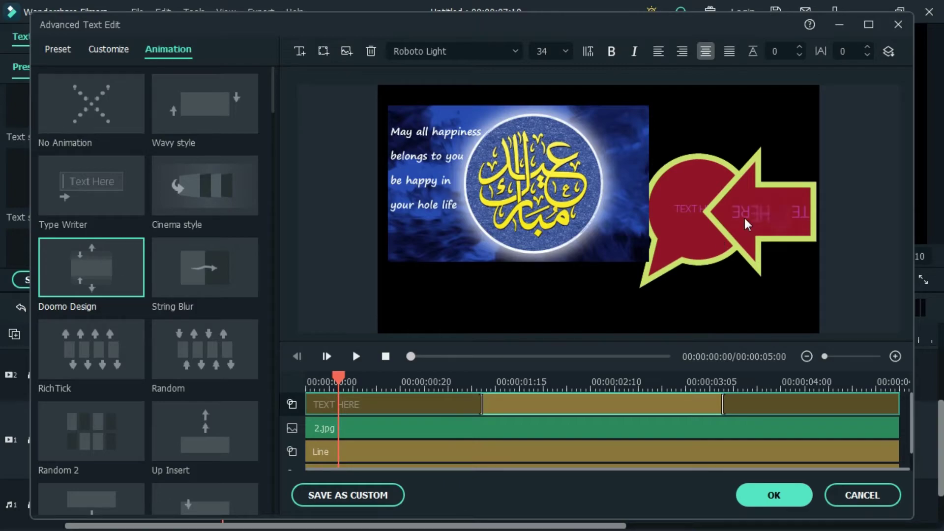
pyautogui.click(773, 214)
pyautogui.click(761, 186)
pyautogui.click(761, 186)
pyautogui.click(760, 157)
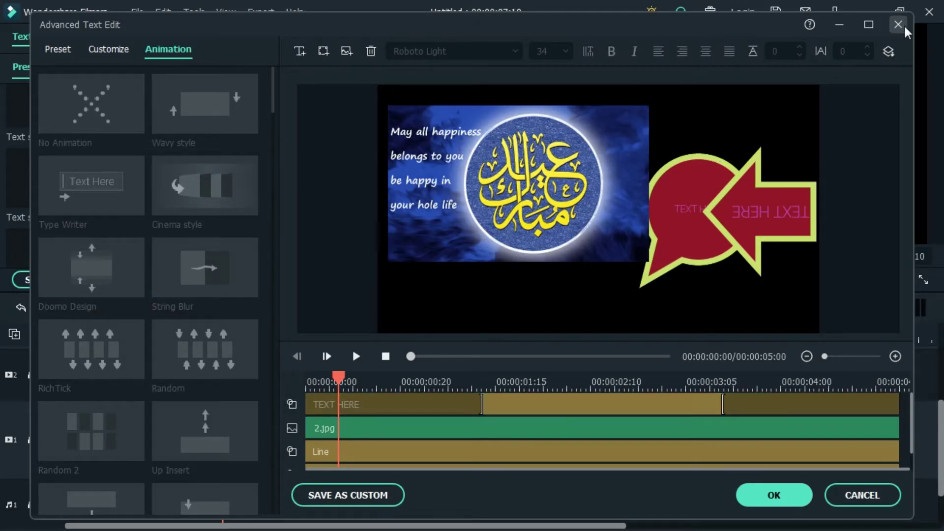
# Step: Leave the advanced text editor without saving the changes and select the left name text of the Credit 10 title
pyautogui.click(870, 496)
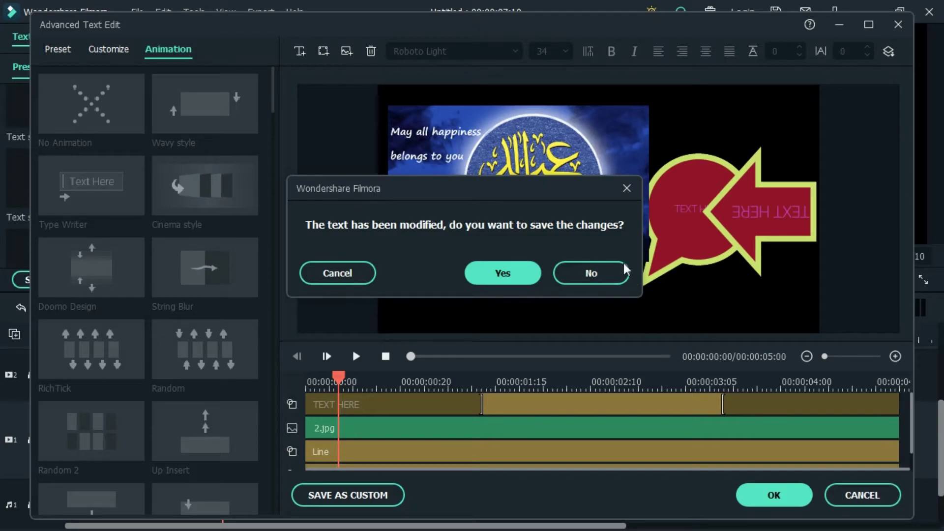
pyautogui.click(598, 271)
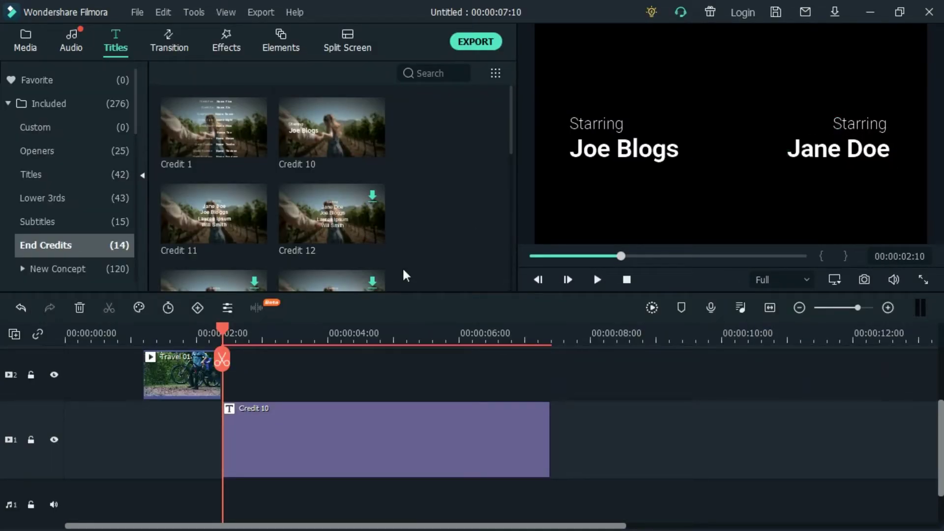
pyautogui.click(604, 151)
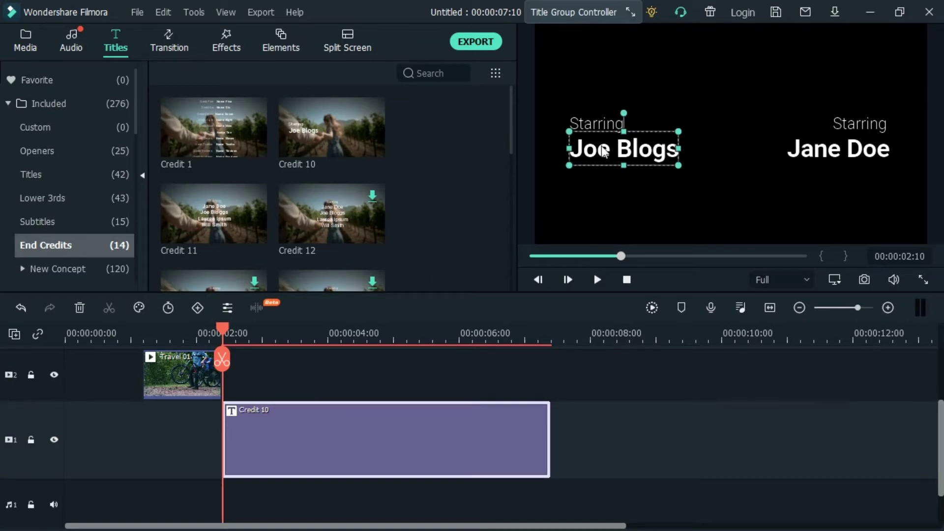
# Step: Delete the Credit 10 end-credits title from the timeline and look through the other title categories
pyautogui.click(597, 118)
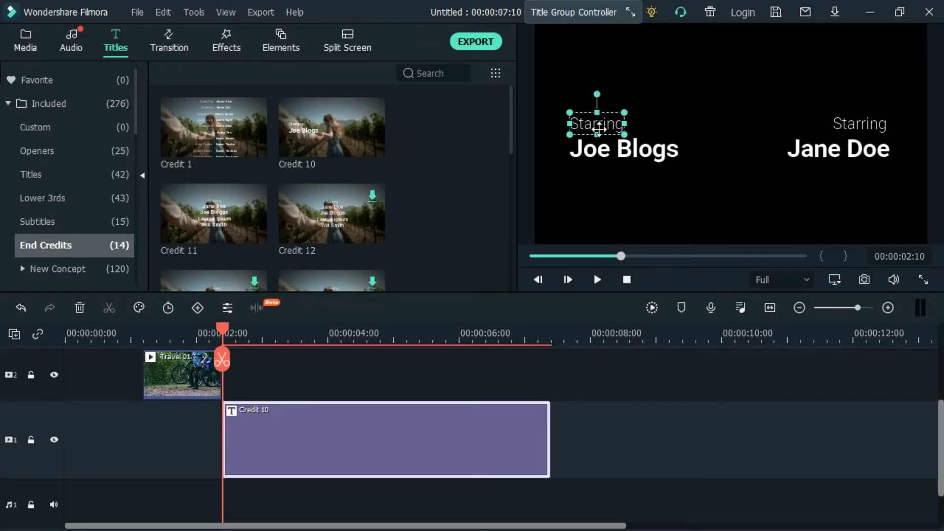
pyautogui.press('Delete')
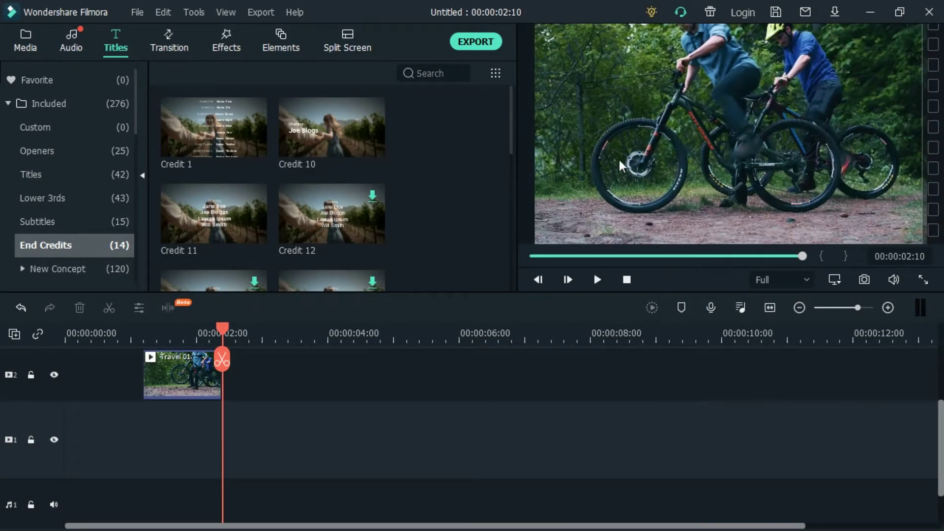
pyautogui.scroll(-3, 64, 182)
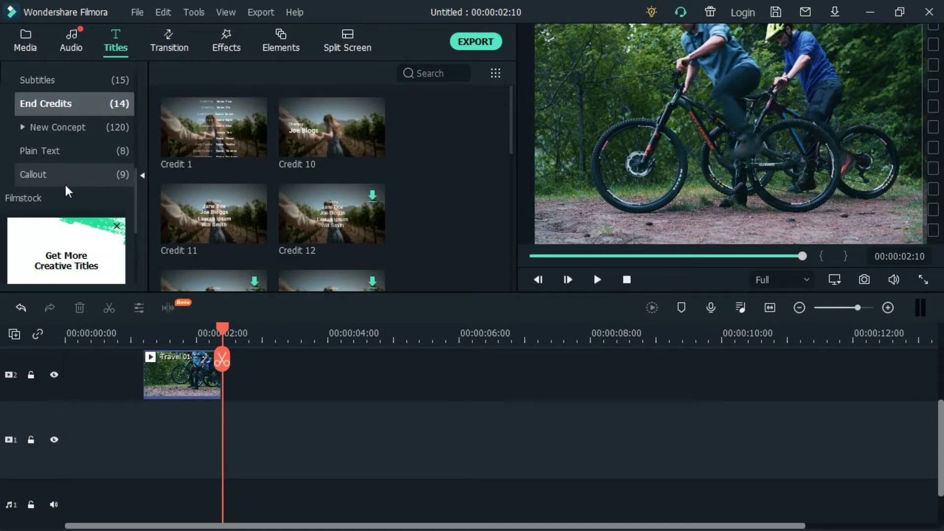
pyautogui.scroll(-3, 89, 177)
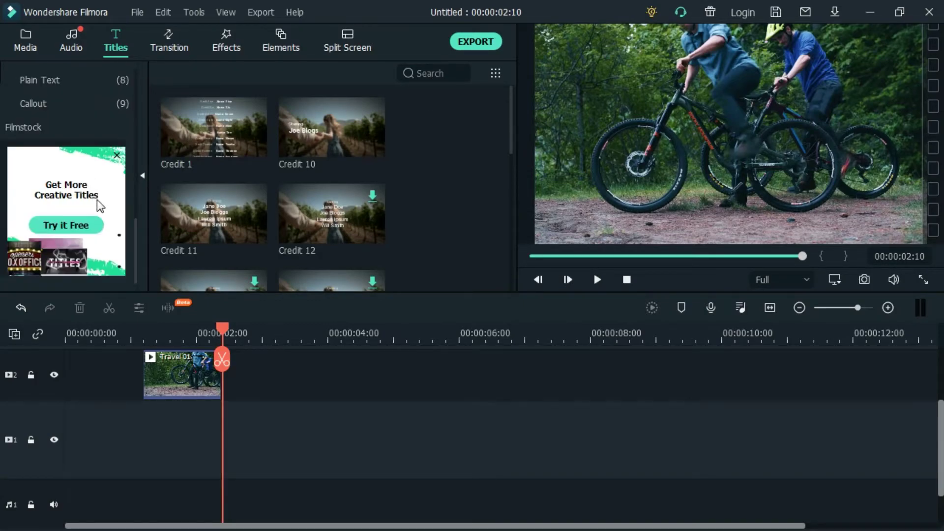
pyautogui.scroll(3, 97, 202)
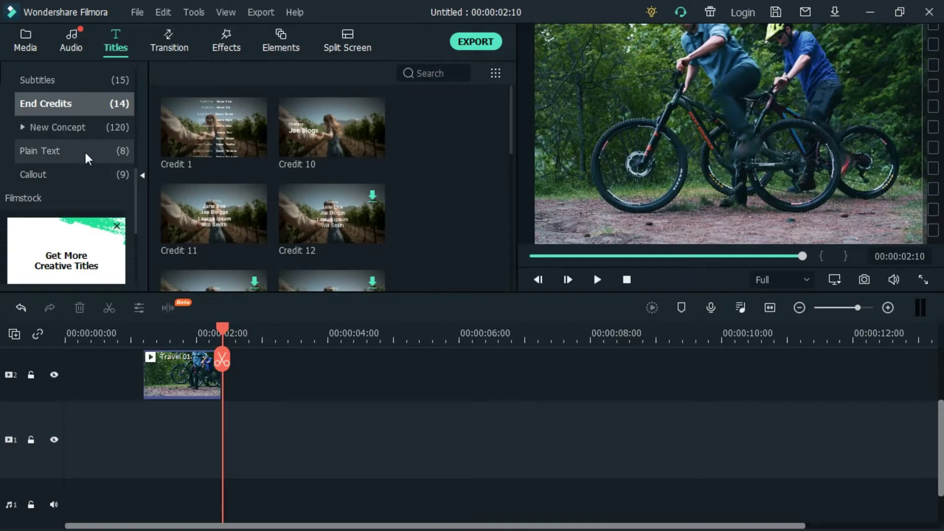
pyautogui.scroll(3, 85, 162)
# Step: Add the Travel 02 sample video to video track 2 and place Travel 01 directly before it, starting just after the 4-second mark
pyautogui.click(169, 40)
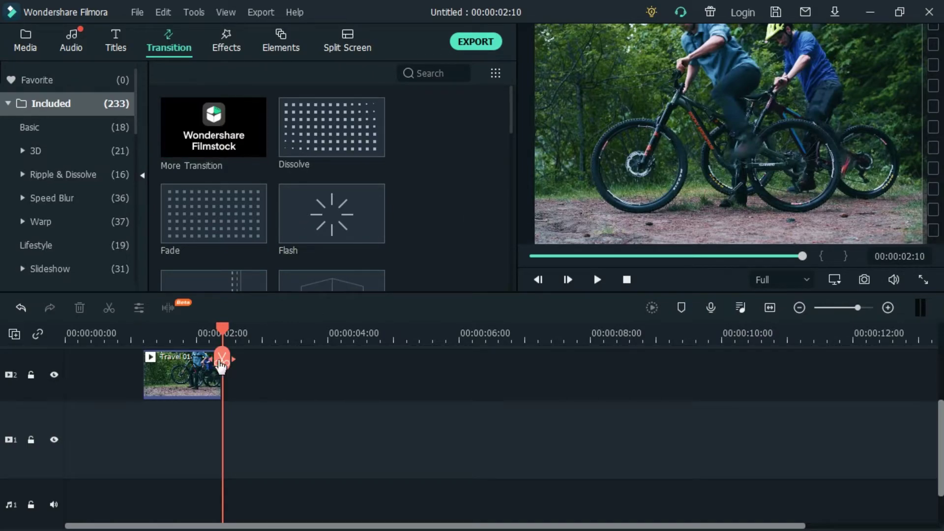
pyautogui.click(26, 40)
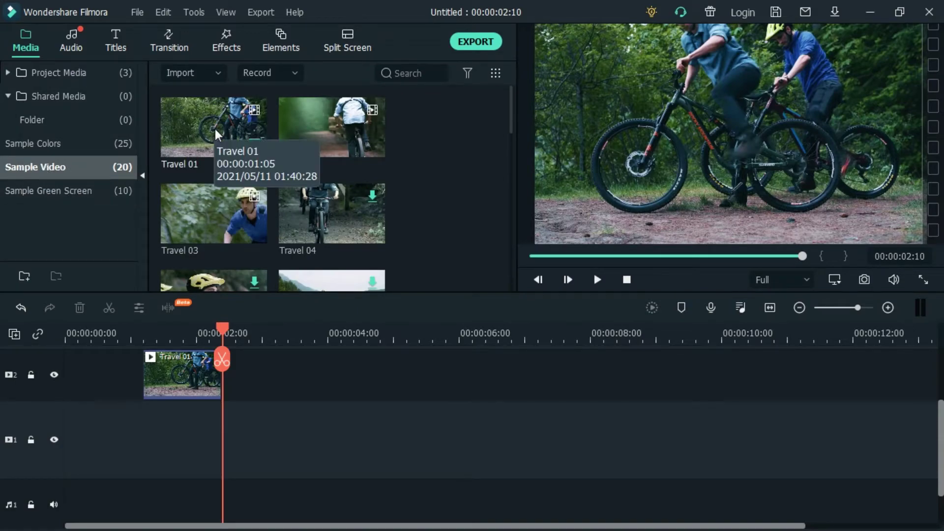
pyautogui.moveTo(332, 138); pyautogui.dragTo(241, 375)
pyautogui.moveTo(473, 386); pyautogui.dragTo(473, 386)
pyautogui.moveTo(187, 384); pyautogui.dragTo(415, 379)
# Step: Play the plain cut between the Travel 01 and Travel 02 clips several times
pyautogui.click(393, 333)
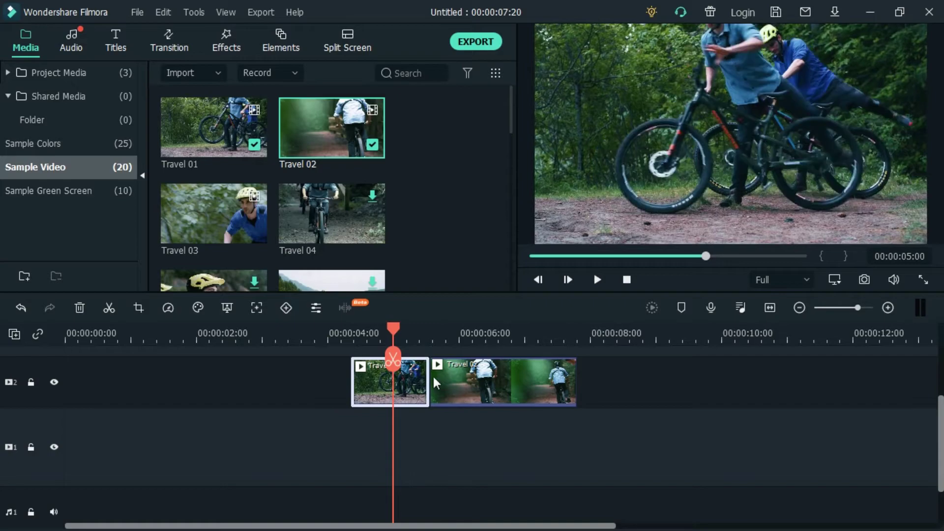
pyautogui.click(594, 271)
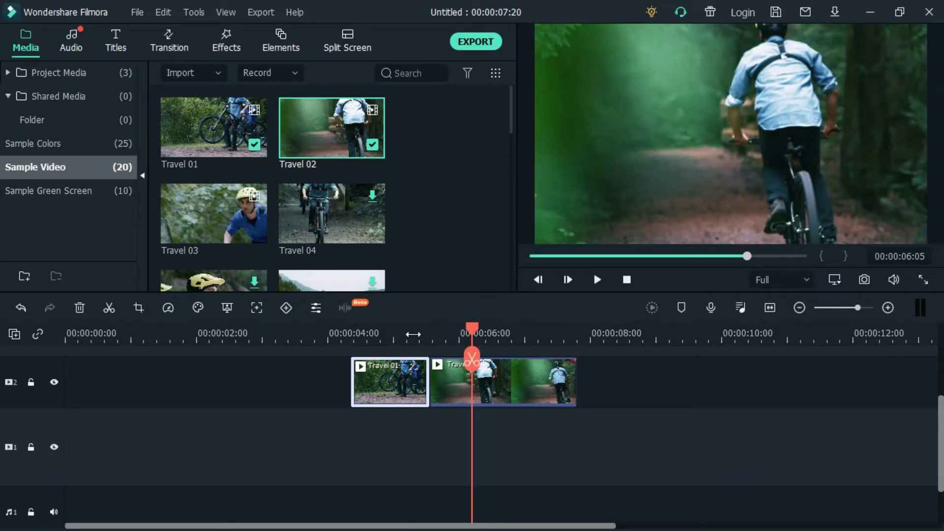
pyautogui.click(411, 333)
pyautogui.press('space')
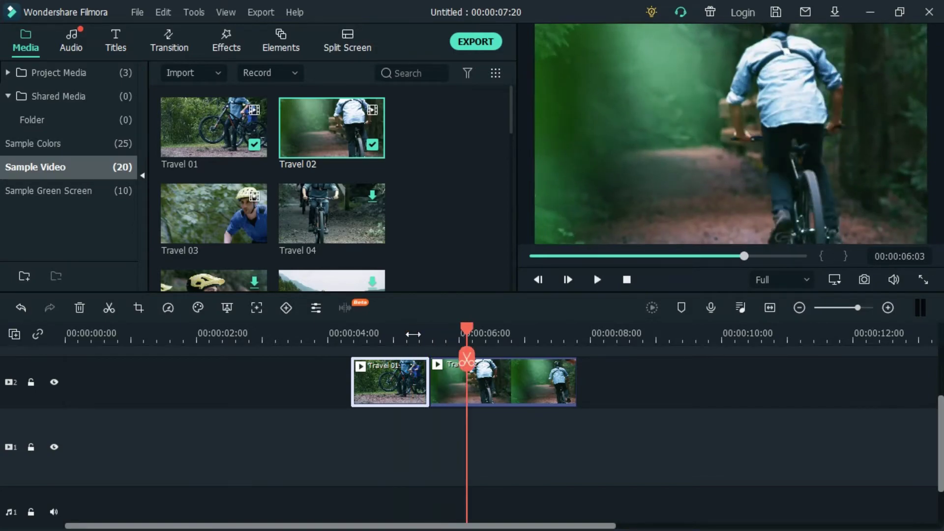
pyautogui.click(408, 335)
pyautogui.press('space')
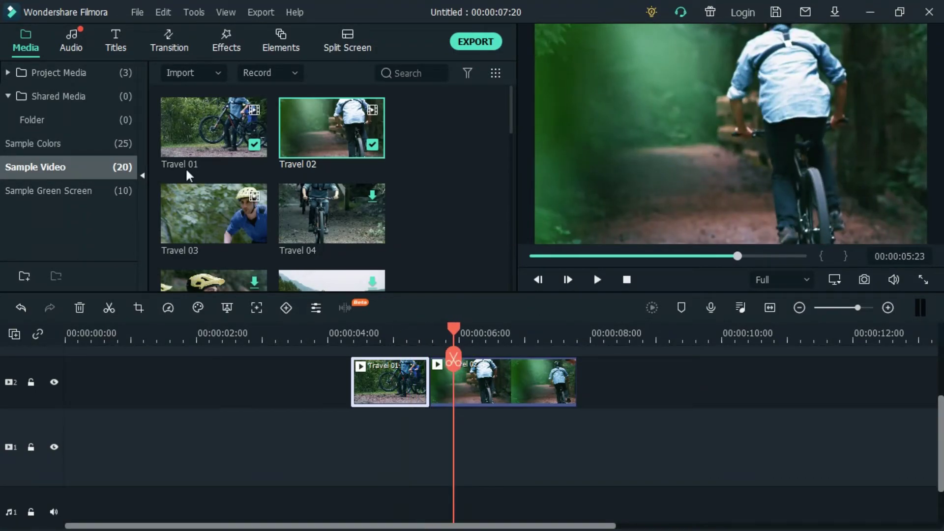
# Step: Preview the Dissolve transition and apply it between the Travel 01 and Travel 02 clips
pyautogui.click(171, 42)
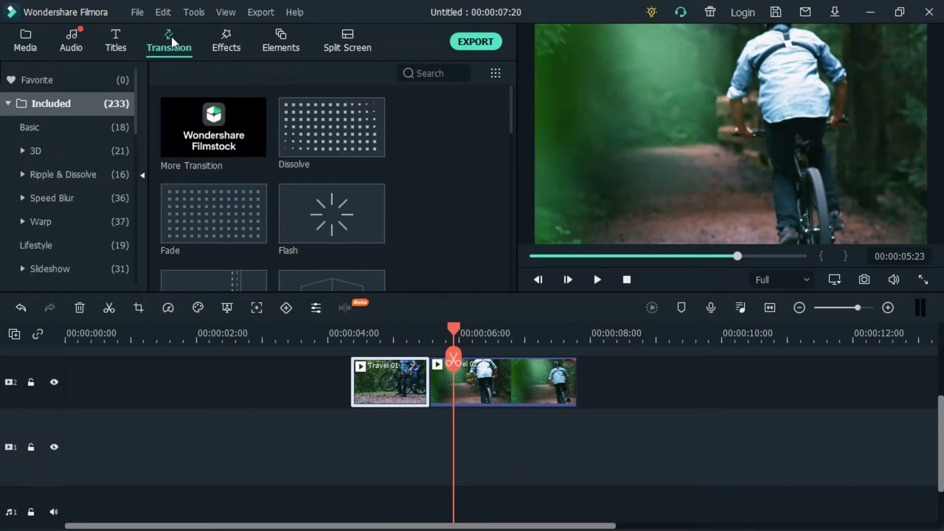
pyautogui.click(311, 126)
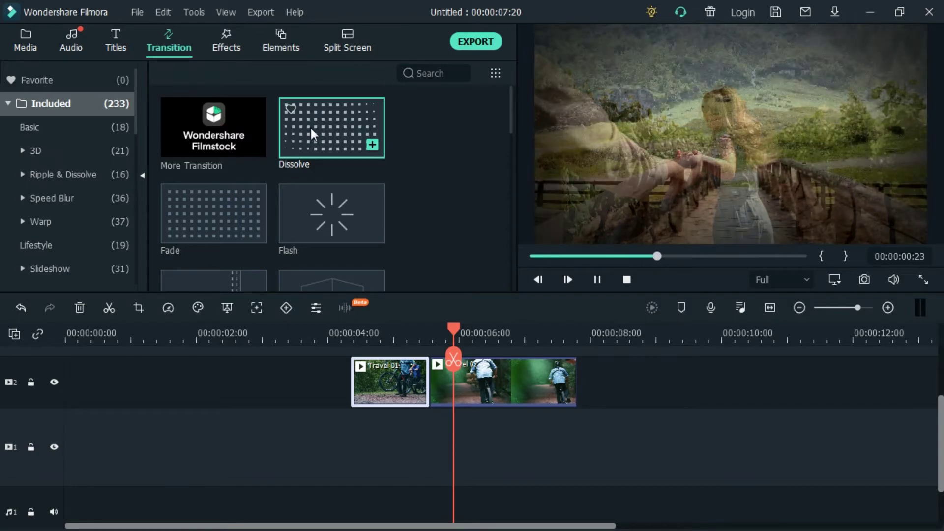
pyautogui.moveTo(318, 126); pyautogui.dragTo(421, 382)
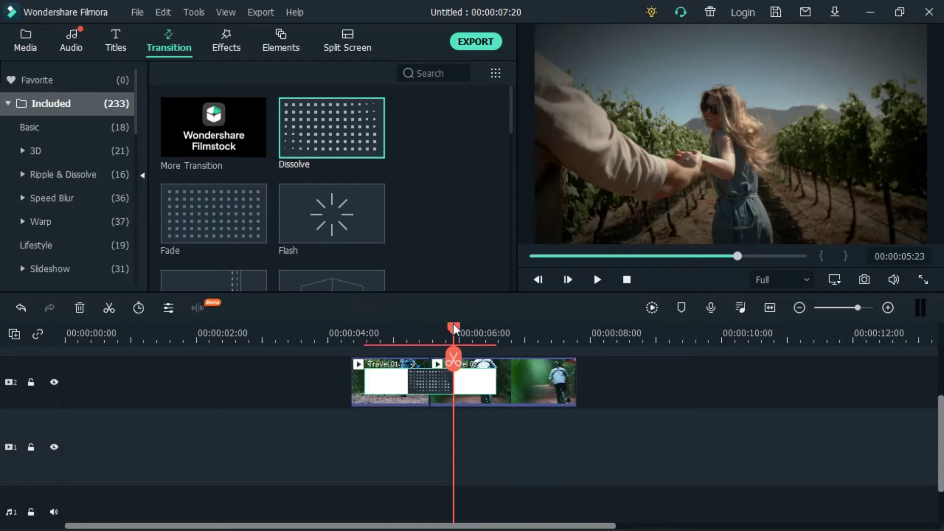
# Step: Play the cut between the two clips with the Dissolve transition and again without it to compare
pyautogui.click(346, 351)
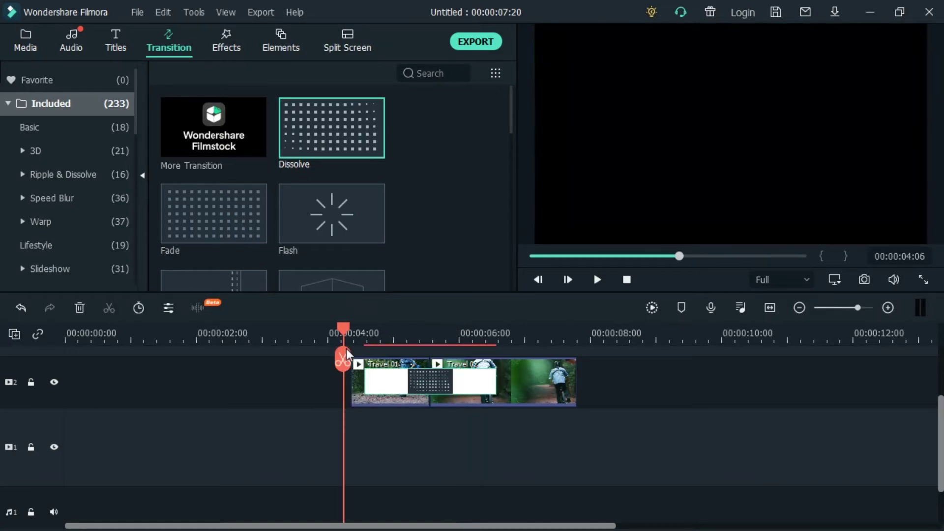
pyautogui.press('space')
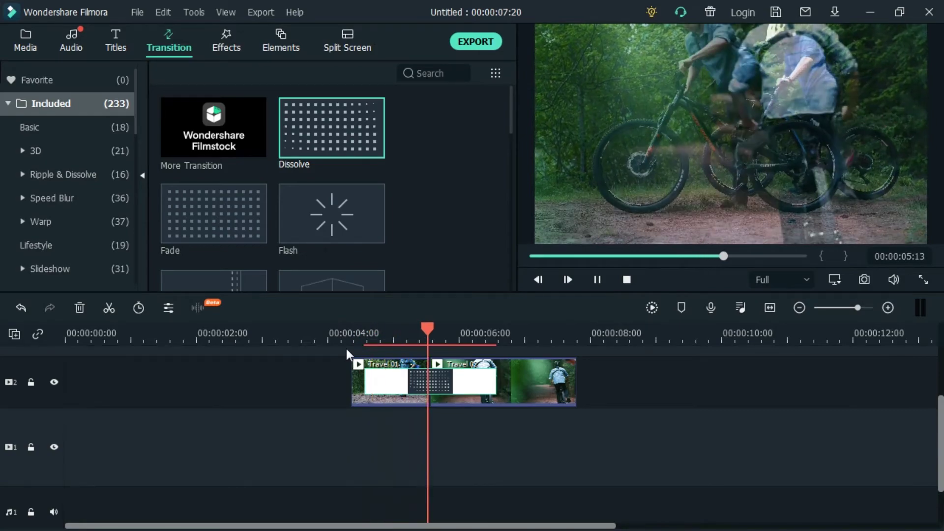
pyautogui.press('space')
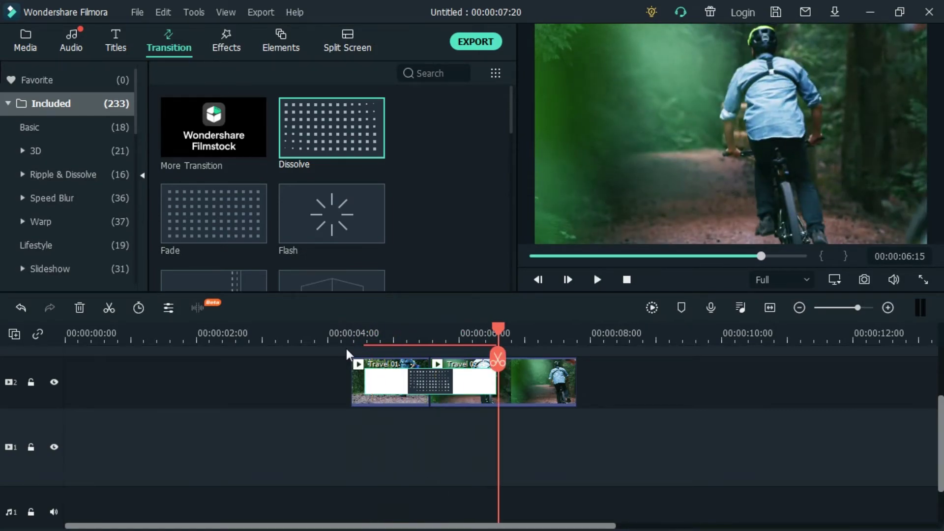
pyautogui.click(402, 338)
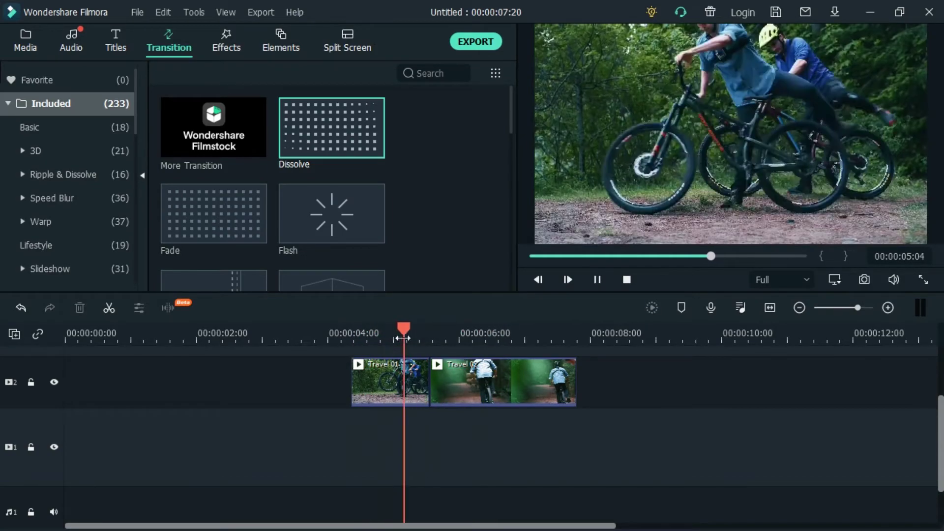
pyautogui.press('space')
# Step: Reapply the Dissolve transition between Travel 01 and Travel 02 and play it back
pyautogui.moveTo(335, 157); pyautogui.dragTo(433, 385)
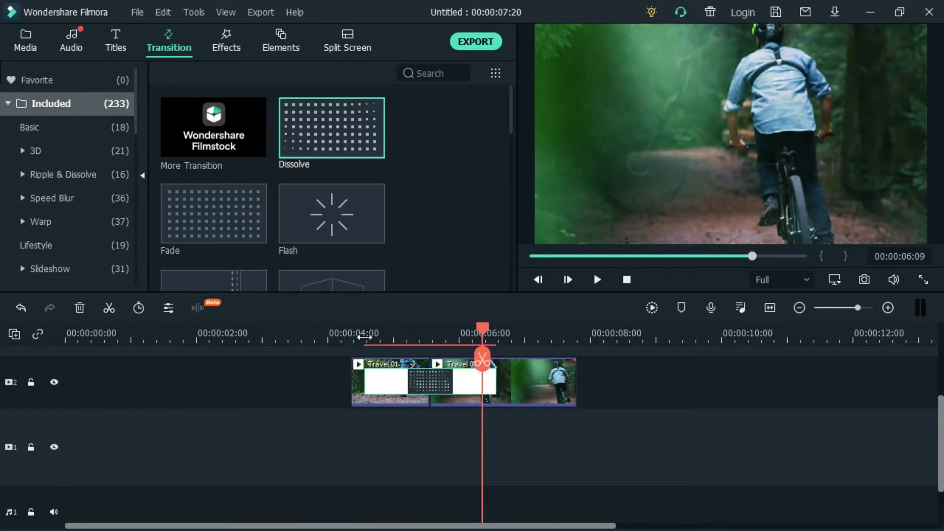
pyautogui.click(364, 337)
pyautogui.press('space')
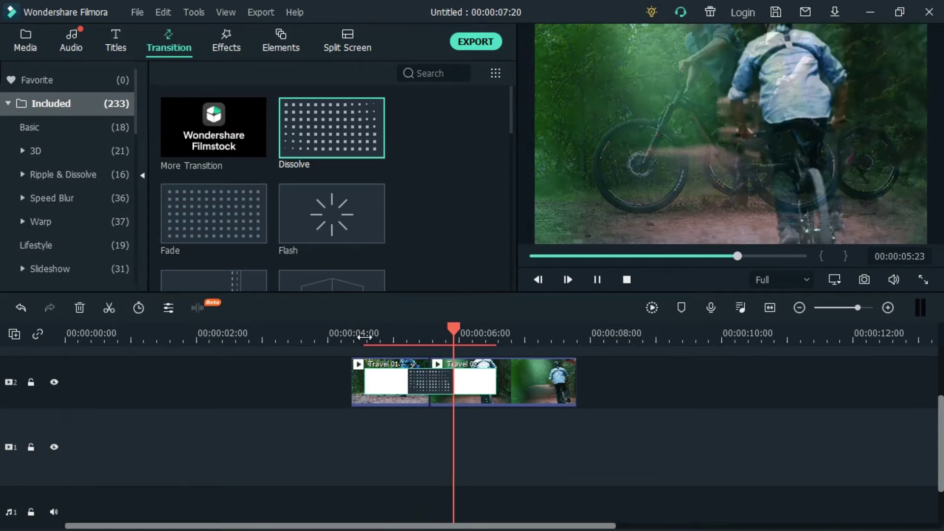
pyautogui.press('space')
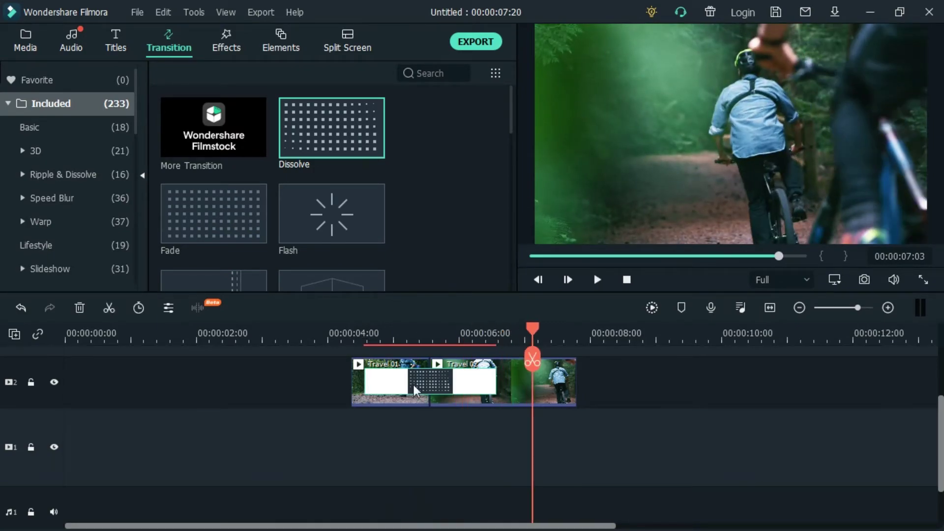
# Step: Shorten the Dissolve transition on the timeline to about a third of its length and play the result
pyautogui.click(495, 382)
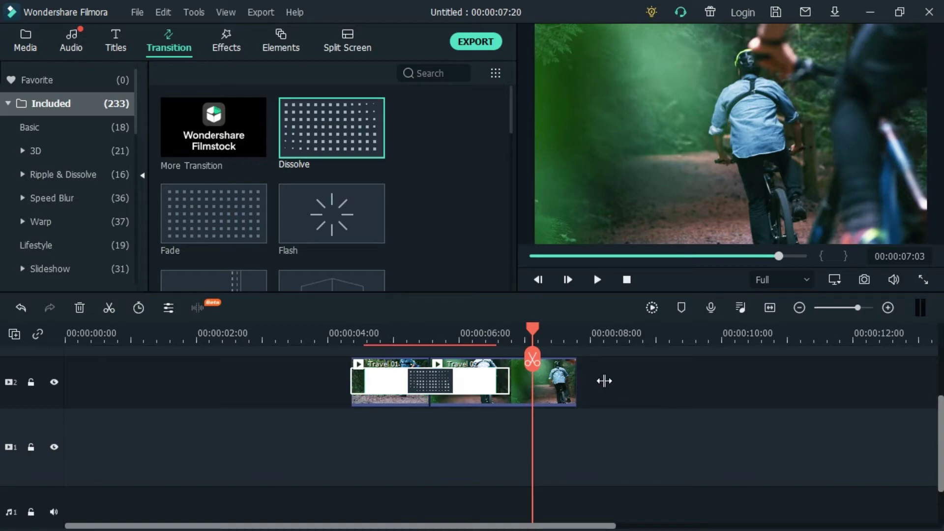
pyautogui.moveTo(510, 383); pyautogui.dragTo(451, 389)
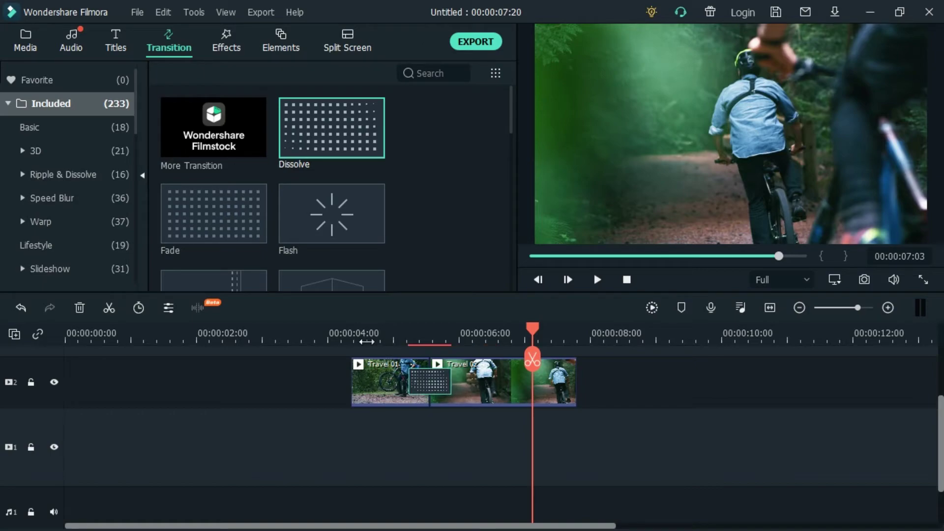
pyautogui.click(367, 341)
pyautogui.press('space')
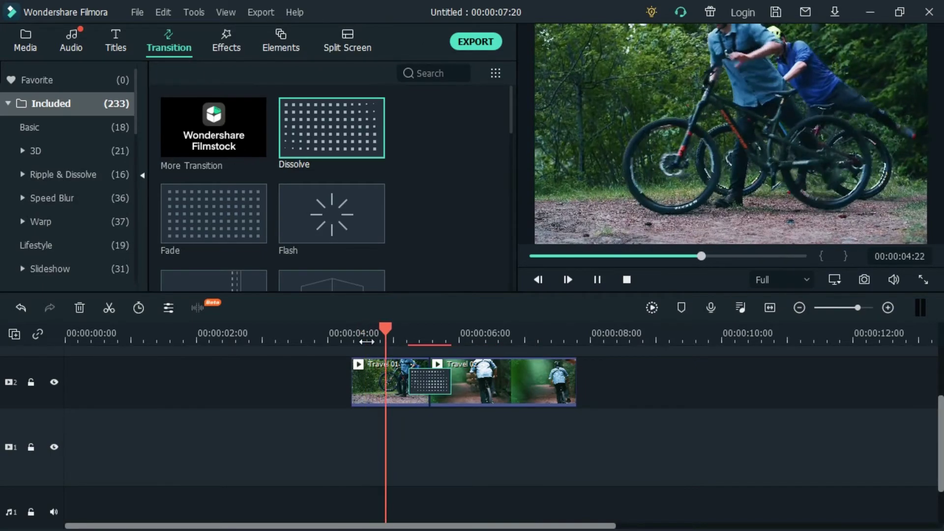
pyautogui.press('space')
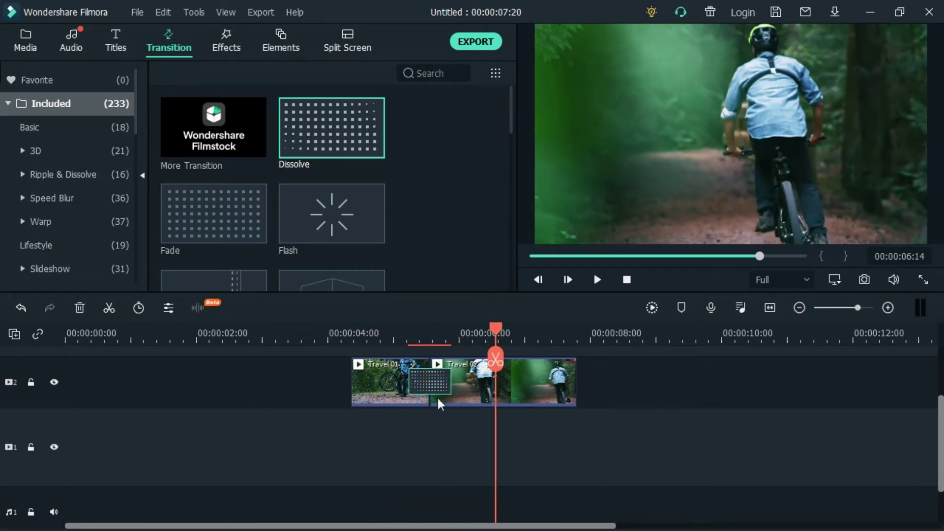
# Step: Delete the Dissolve transition and apply the Bar transition between the two clips instead
pyautogui.press('Delete')
pyautogui.scroll(-3, 423, 218)
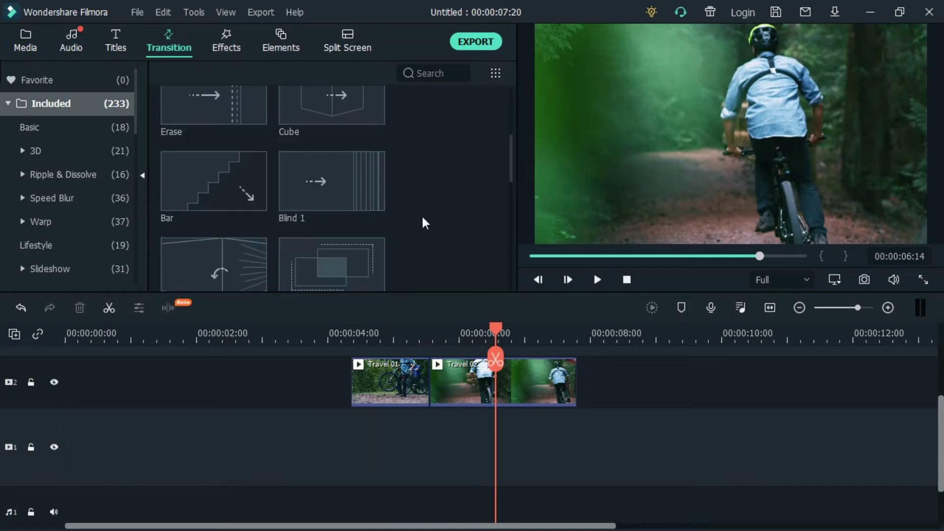
pyautogui.moveTo(214, 182); pyautogui.dragTo(352, 345)
pyautogui.click(352, 390)
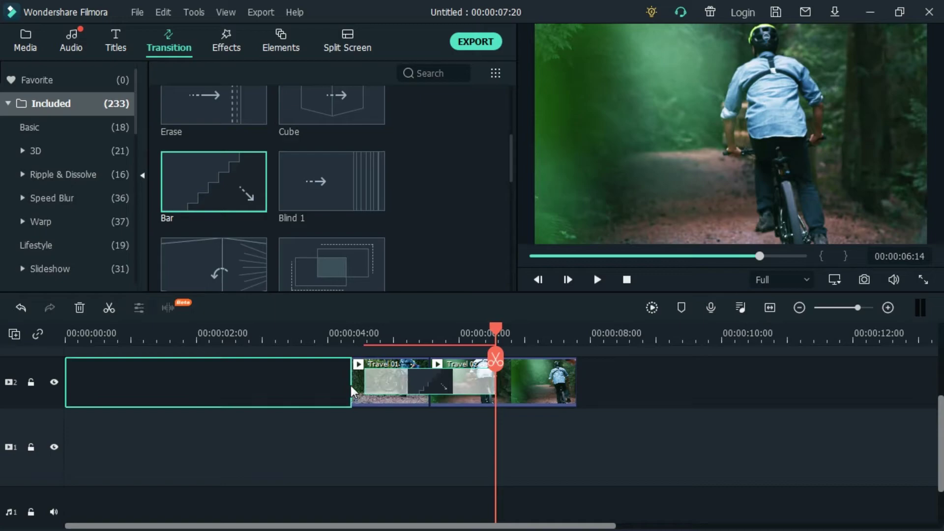
pyautogui.moveTo(355, 382)
pyautogui.mouseDown()
pyautogui.moveTo(329, 382)
pyautogui.moveTo(355, 382)
pyautogui.mouseUp()
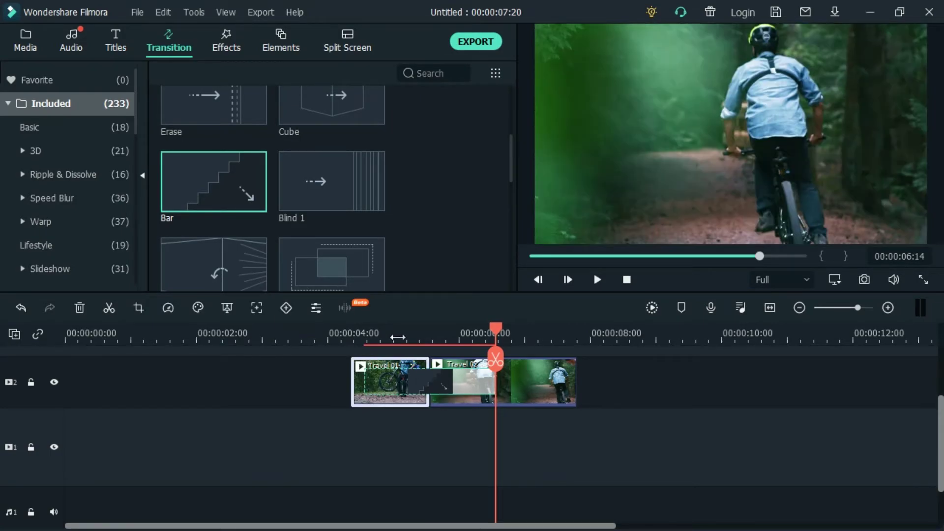
# Step: Play back the Bar transition between Travel 01 and Travel 02
pyautogui.click(382, 335)
pyautogui.press('space')
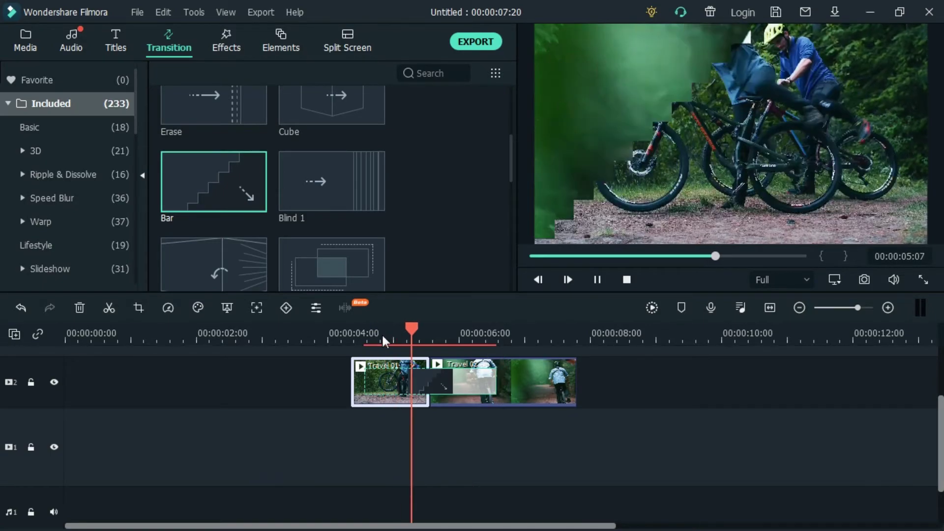
pyautogui.press('space')
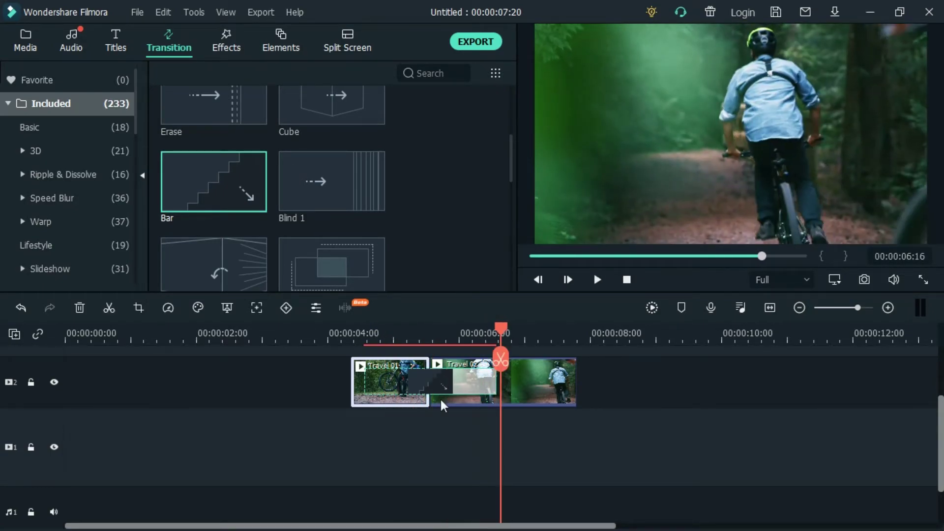
# Step: Try to replace the Bar transition with Blind 1, and undo the deletion of the Travel 01 clip
pyautogui.press('Delete')
pyautogui.moveTo(322, 193); pyautogui.dragTo(390, 361)
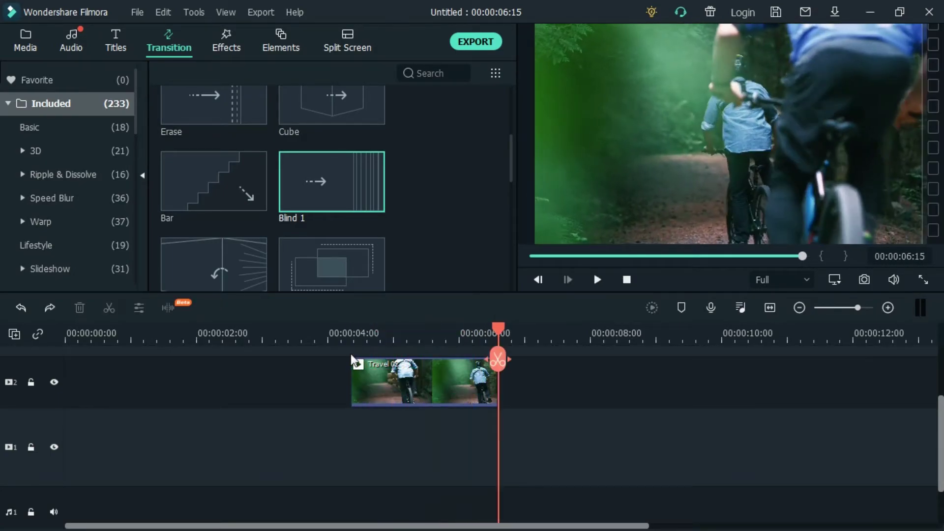
pyautogui.hotkey('ctrl', 'z')
# Step: Replace the Bar transition between the two clips with the turning-arrow transition listed directly below Bar, and play it back
pyautogui.moveTo(418, 384); pyautogui.dragTo(418, 385)
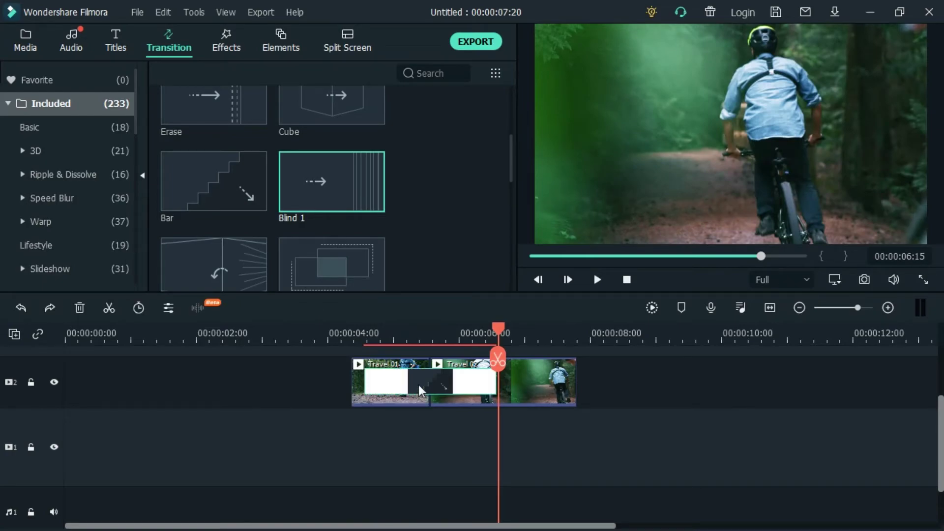
pyautogui.moveTo(241, 258); pyautogui.dragTo(420, 368)
pyautogui.click(345, 338)
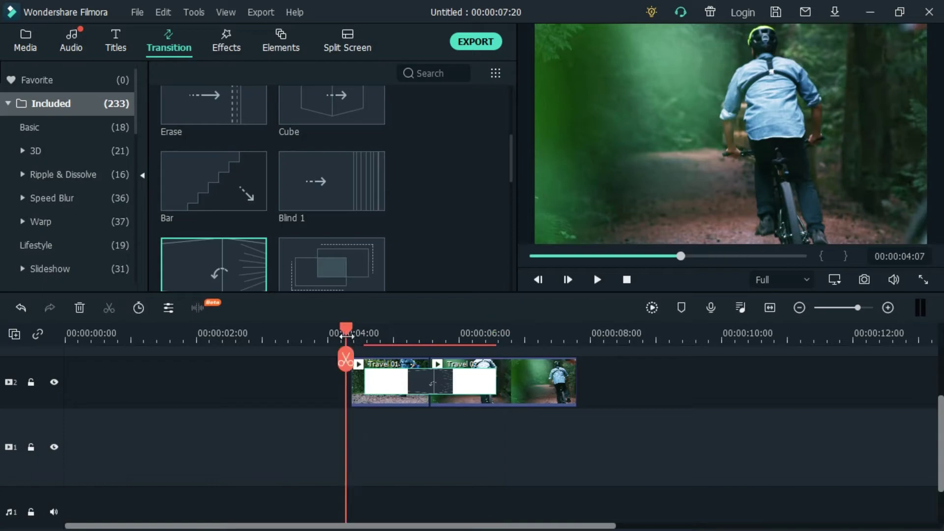
pyautogui.press('space')
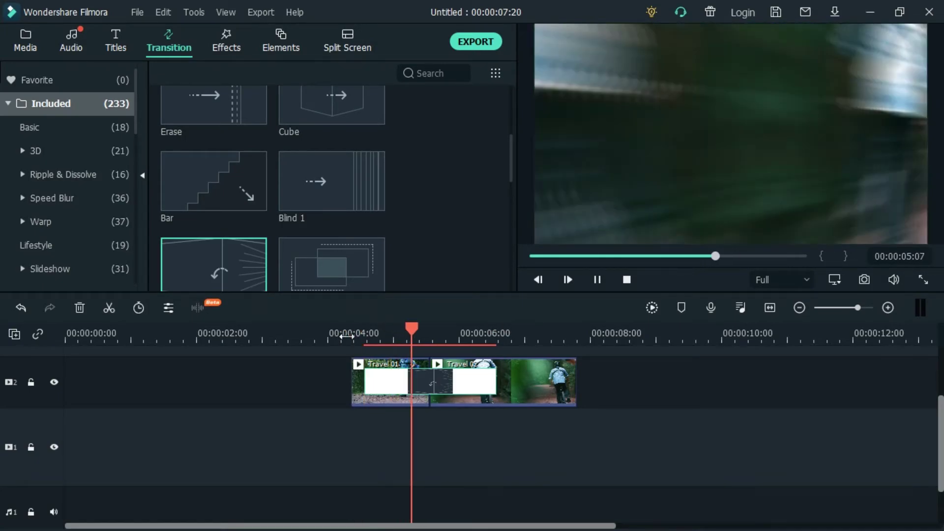
pyautogui.press('space')
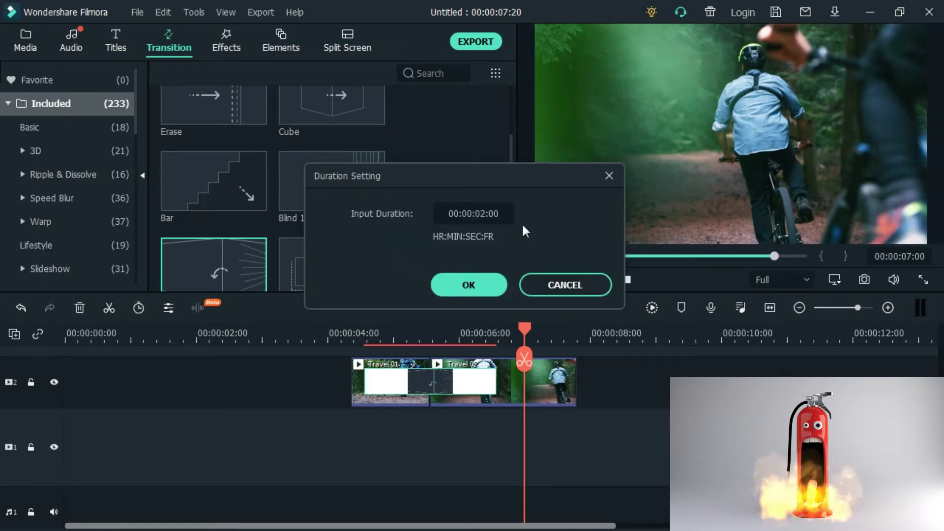
# Step: Set the duration of the transition between the two clips to 00:00:01:00 and play it back
pyautogui.click(478, 207)
pyautogui.click(484, 213)
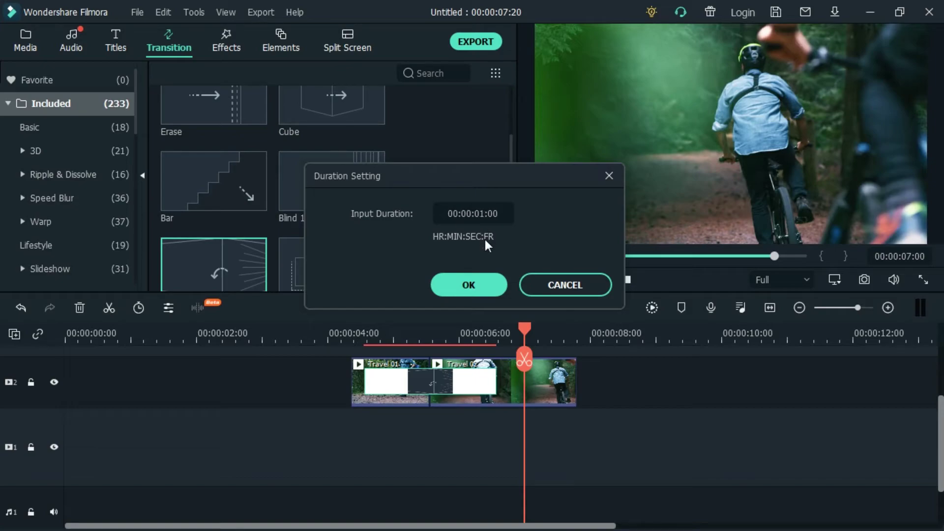
pyautogui.click(465, 285)
pyautogui.click(465, 286)
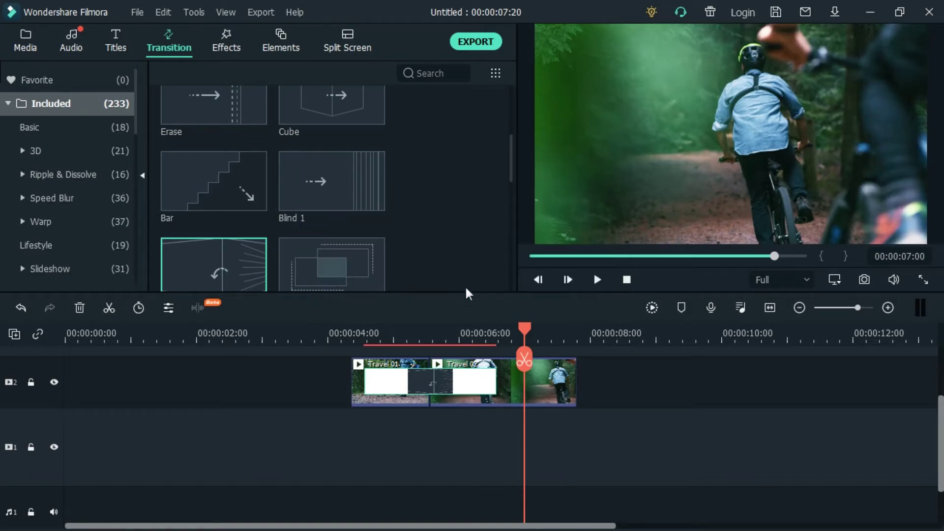
pyautogui.click(400, 340)
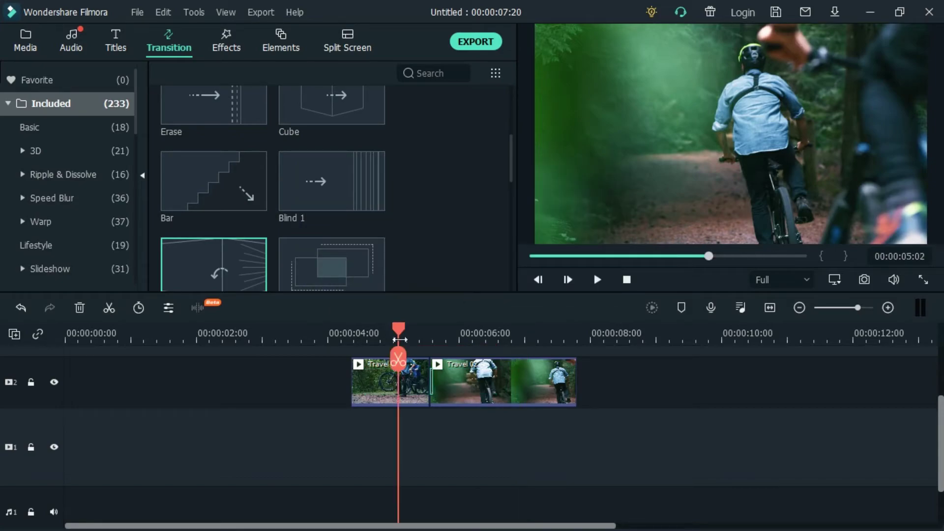
pyautogui.press('space')
pyautogui.press('space')
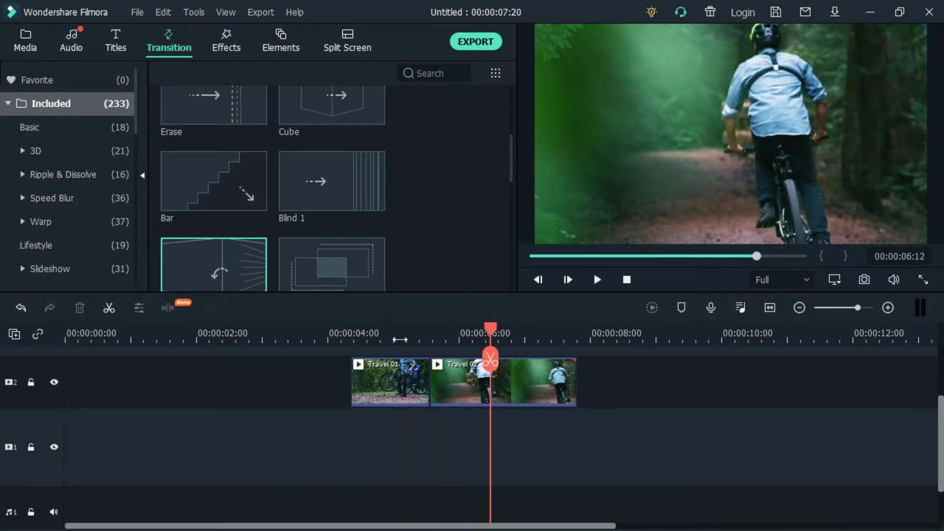
# Step: Apply the Box Turn 1 transition between Travel 01 and Travel 02 and play it back
pyautogui.scroll(-5, 439, 169)
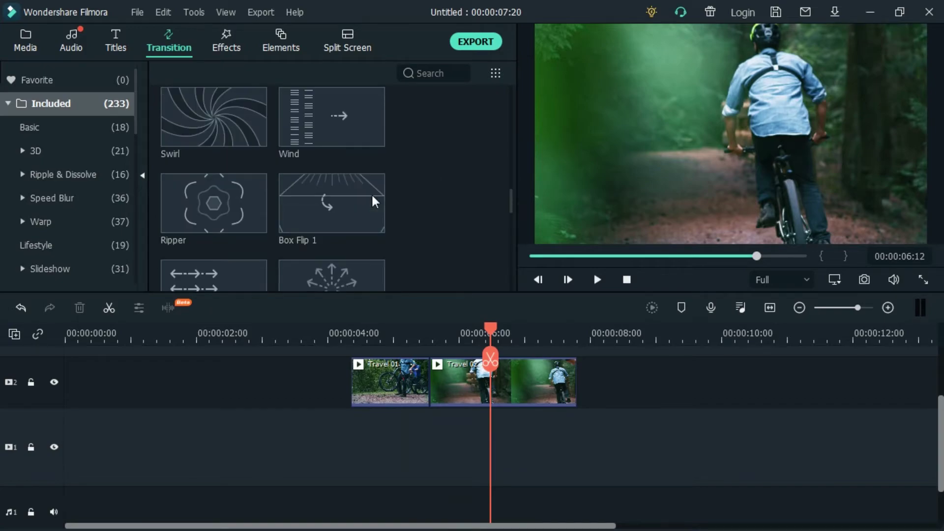
pyautogui.scroll(10, 390, 191)
pyautogui.scroll(2, 383, 216)
pyautogui.scroll(-2, 383, 216)
pyautogui.moveTo(236, 189); pyautogui.dragTo(385, 353)
pyautogui.click(334, 337)
pyautogui.press('space')
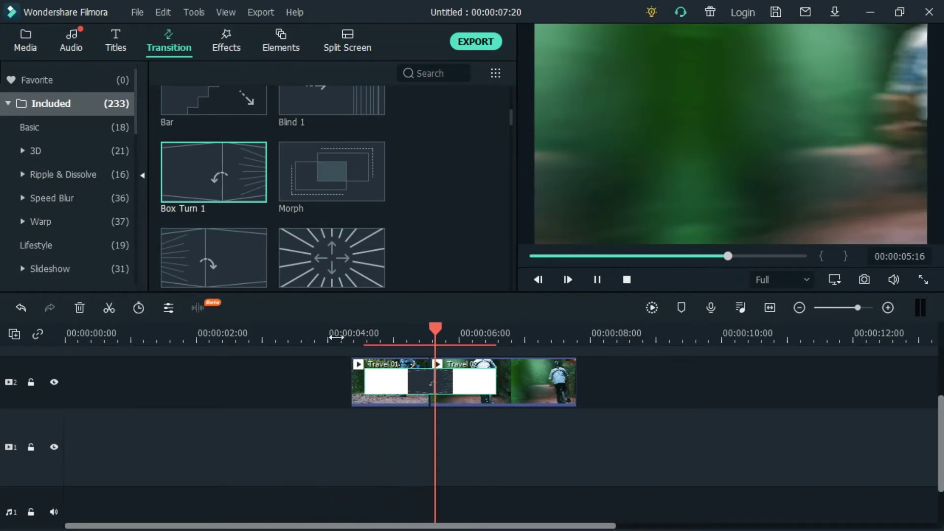
pyautogui.press('space')
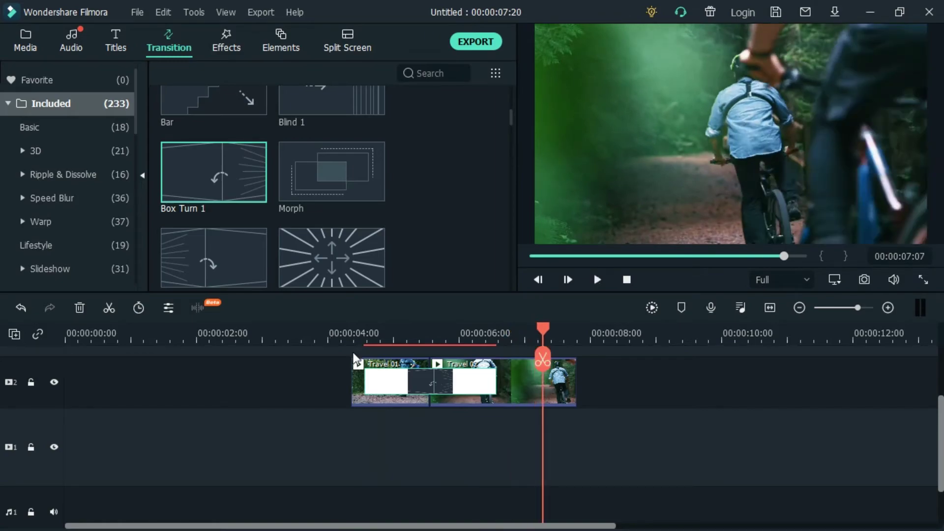
# Step: Replace the Box Turn 1 transition between the two clips with Plain Shape 21 from the Plain Shape category
pyautogui.press('Delete')
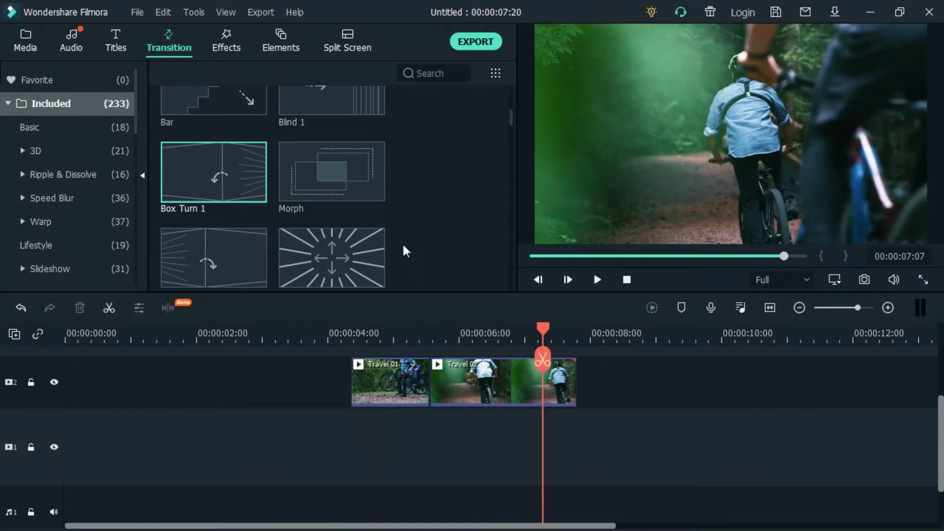
pyautogui.scroll(-5, 428, 246)
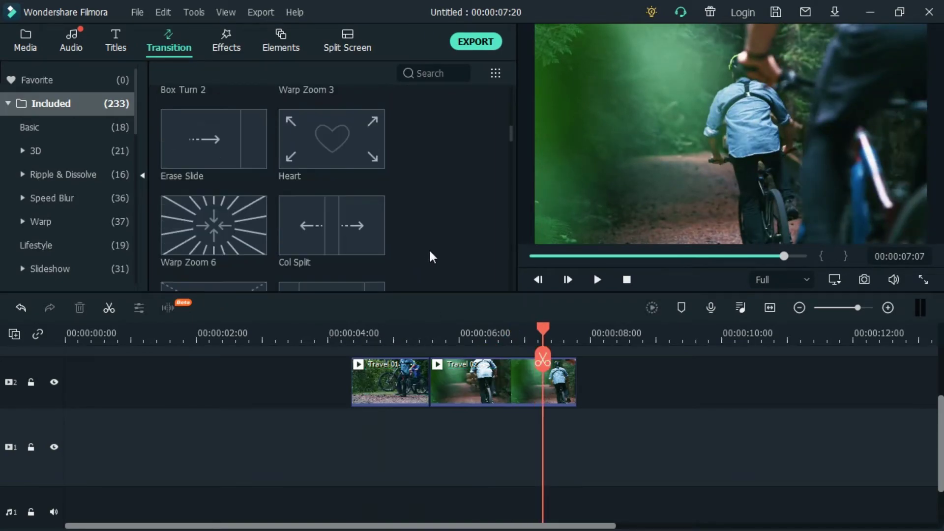
pyautogui.scroll(-3, 63, 207)
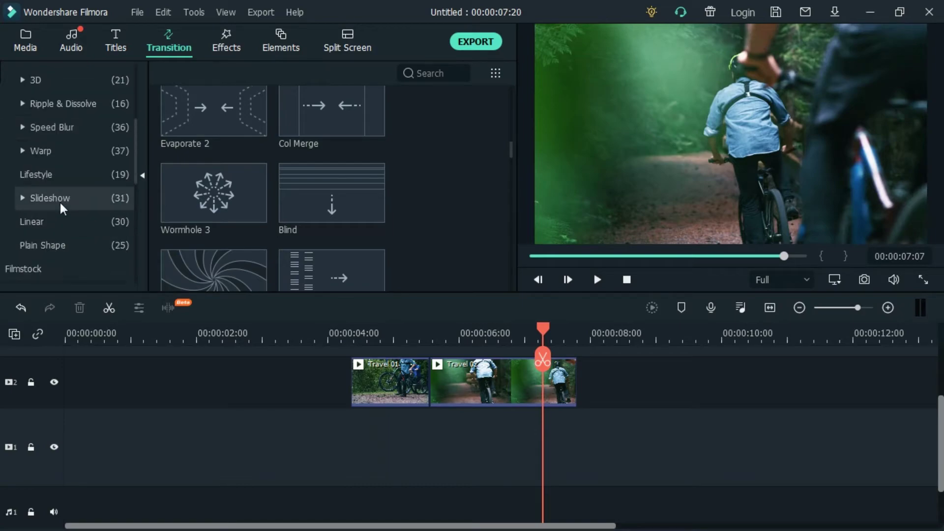
pyautogui.click(64, 244)
pyautogui.scroll(-6, 246, 212)
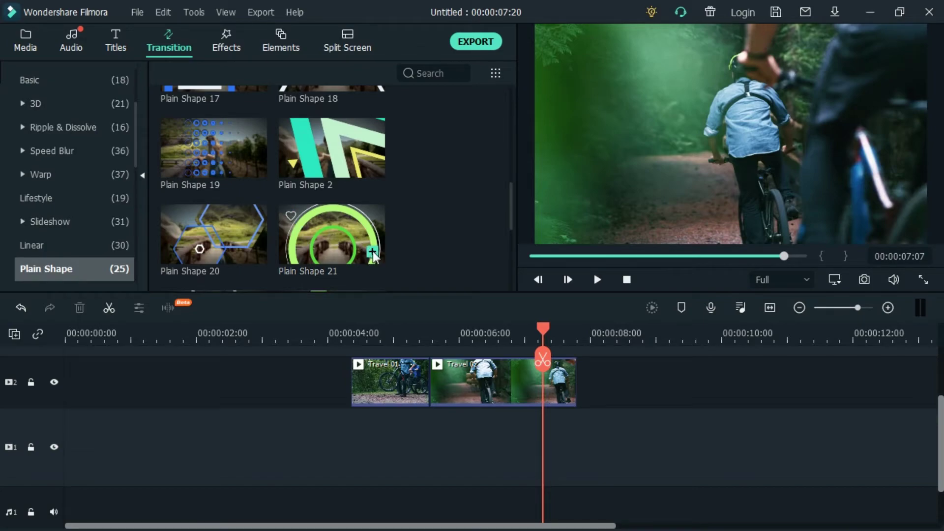
pyautogui.click(344, 237)
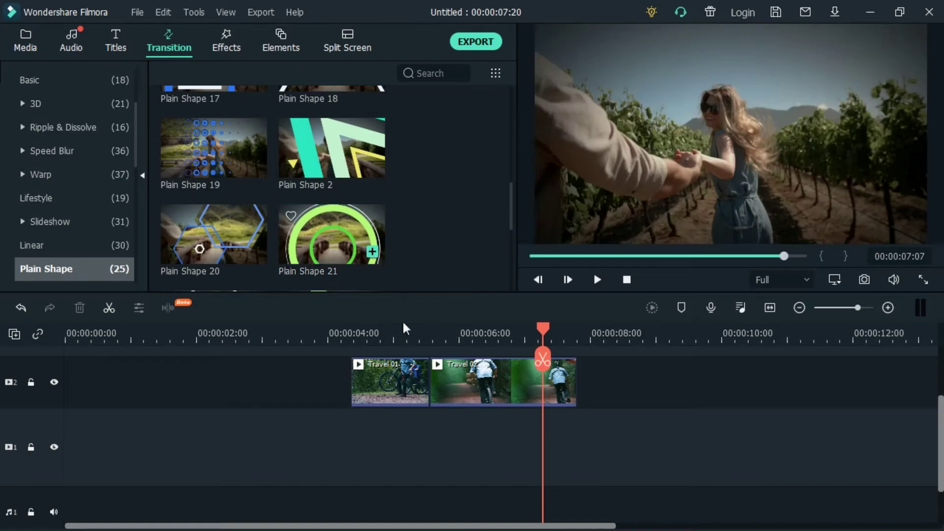
pyautogui.scroll(2, 421, 391)
pyautogui.moveTo(310, 274); pyautogui.dragTo(425, 422)
# Step: Play back the Plain Shape 21 transition from just before Travel 01
pyautogui.click(343, 339)
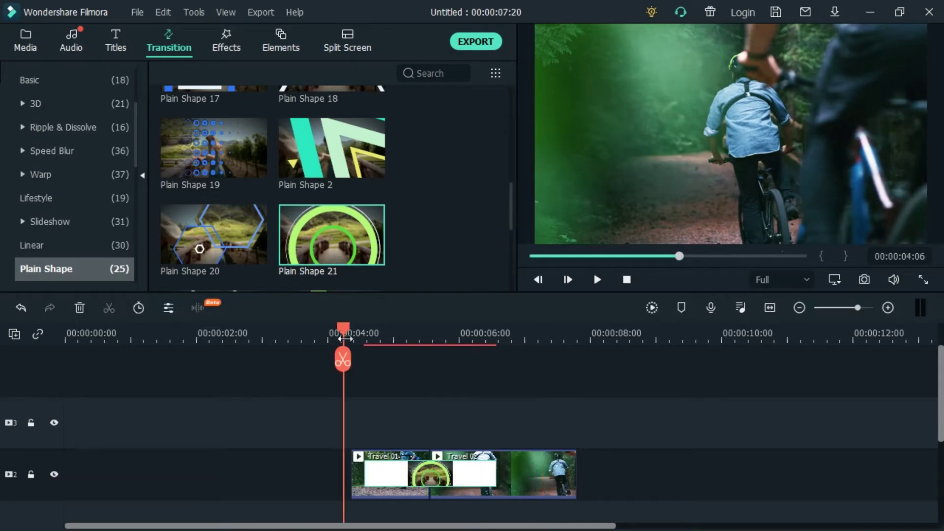
pyautogui.press('space')
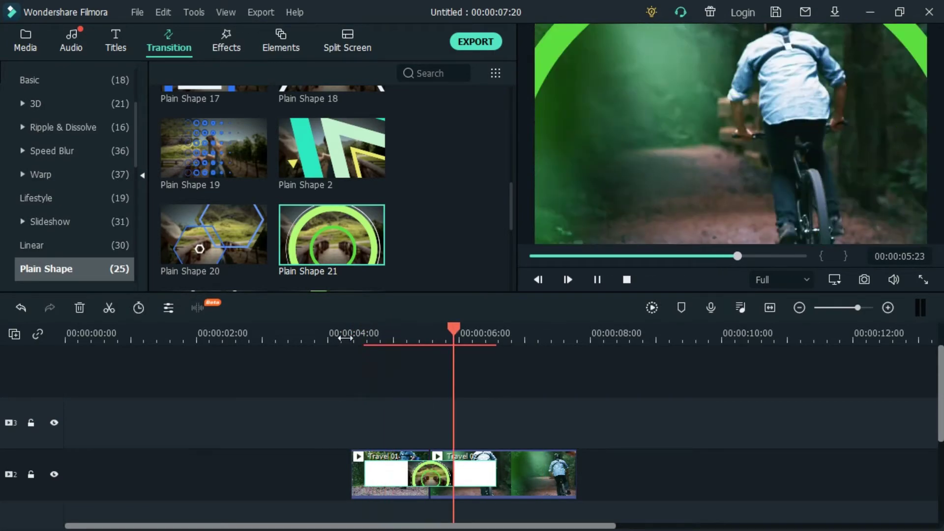
pyautogui.press('space')
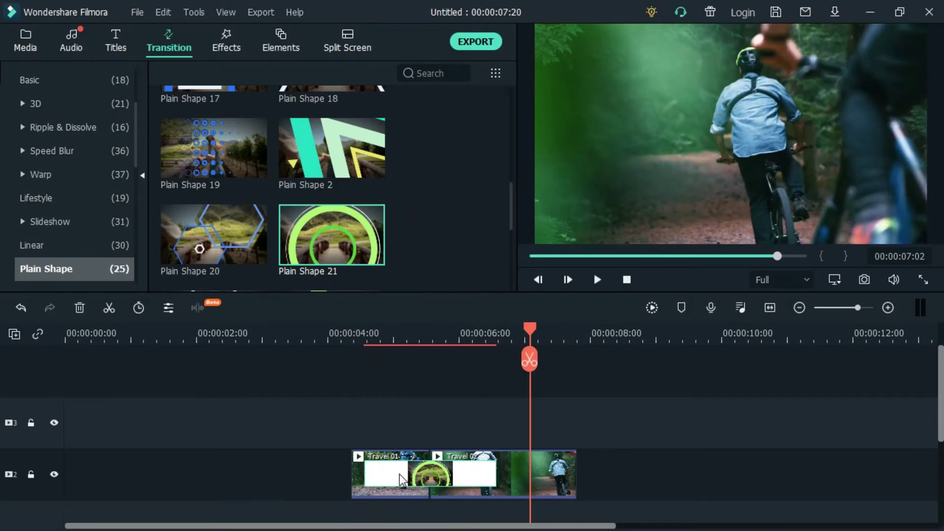
# Step: Delete the Plain Shape 21 transition and show the Slideshow transition category
pyautogui.press('Delete')
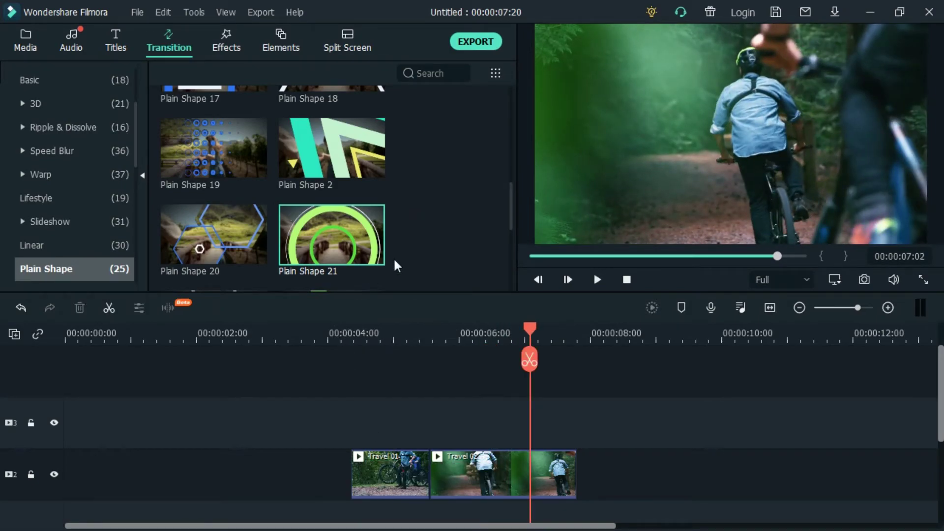
pyautogui.scroll(-3, 398, 261)
pyautogui.scroll(-2, 389, 259)
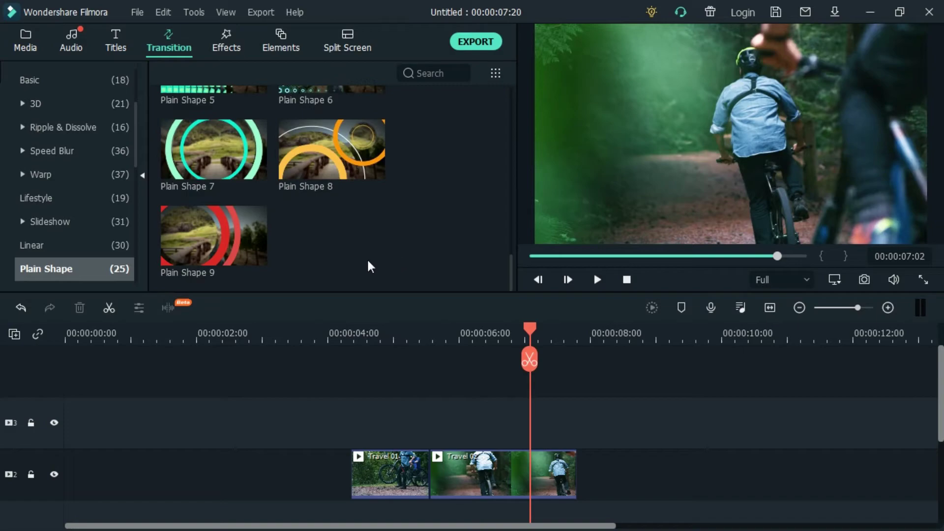
pyautogui.click(55, 223)
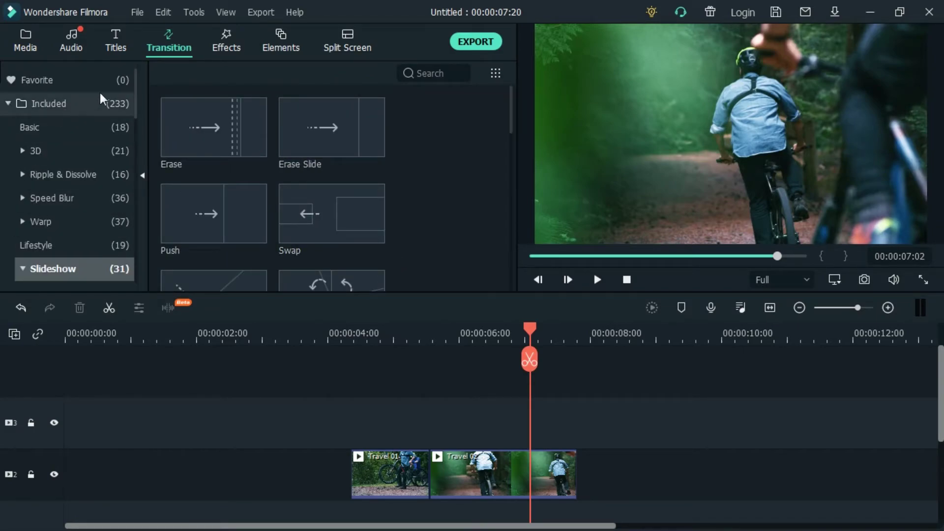
# Step: Preview the Willow effect and add it on a track above the clips, aligned with the start of Travel 01
pyautogui.click(227, 38)
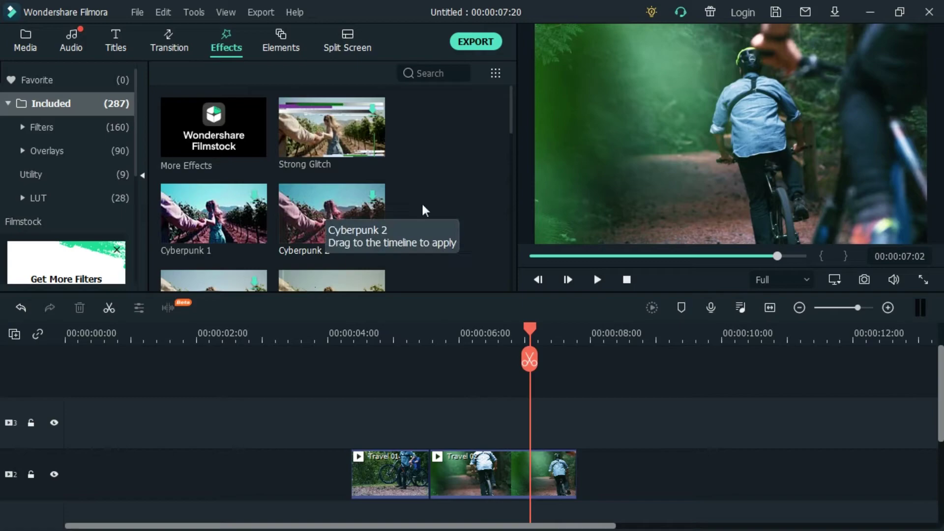
pyautogui.scroll(-5, 432, 203)
pyautogui.moveTo(287, 183)
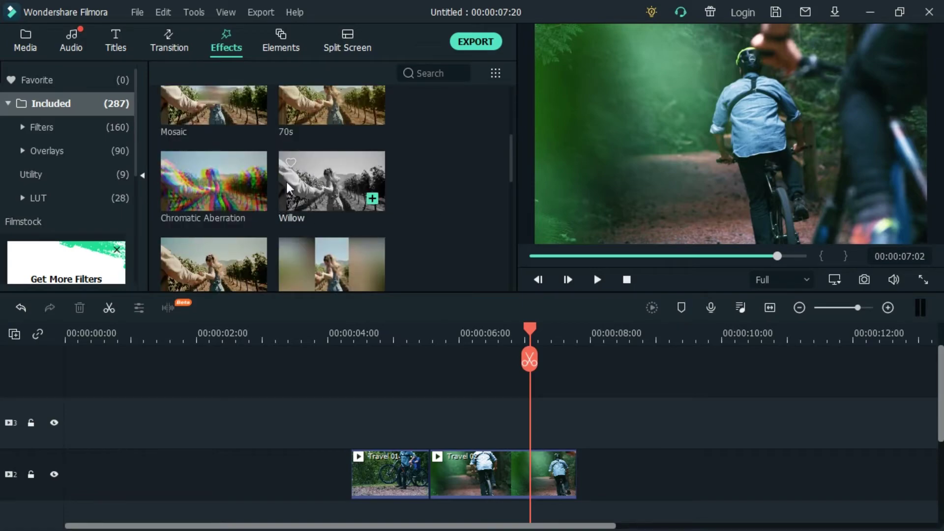
pyautogui.click(324, 194)
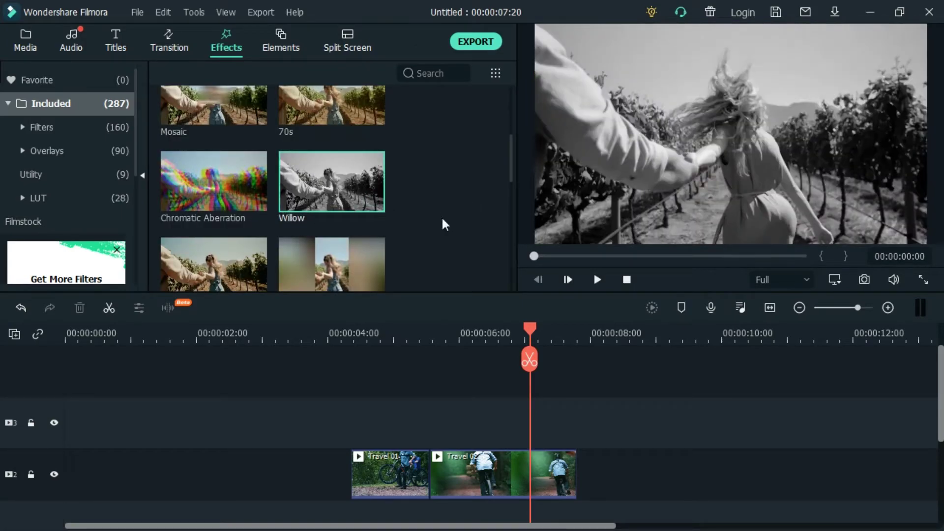
pyautogui.moveTo(366, 199); pyautogui.dragTo(352, 378)
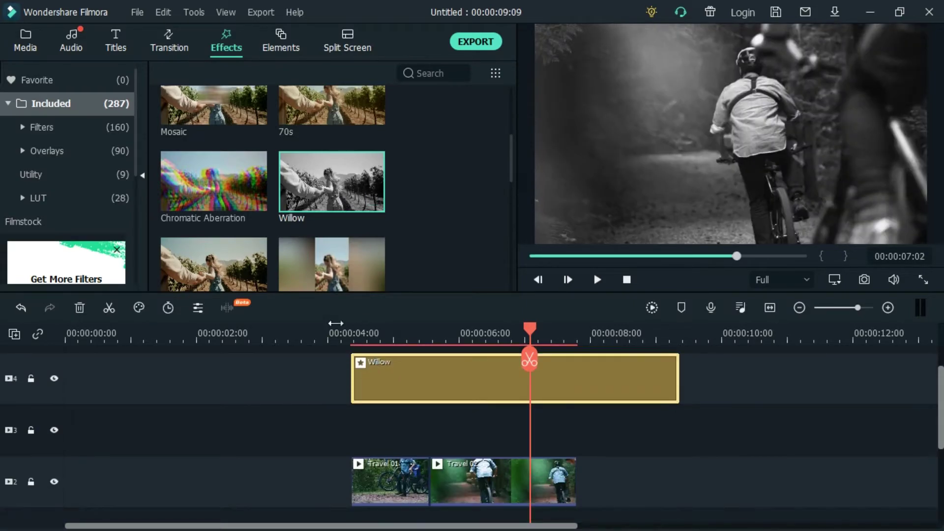
# Step: Play back both clips with the Willow effect applied over them
pyautogui.click(306, 335)
pyautogui.press('space')
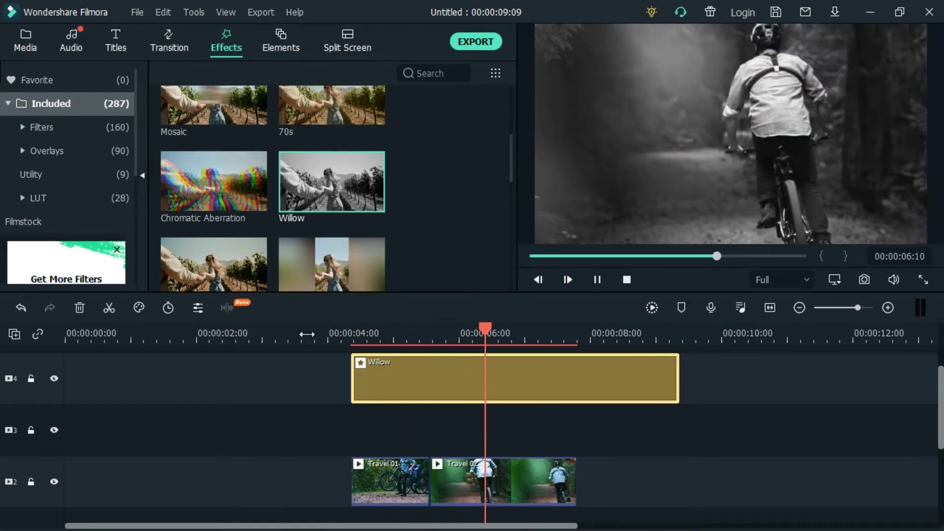
pyautogui.press('space')
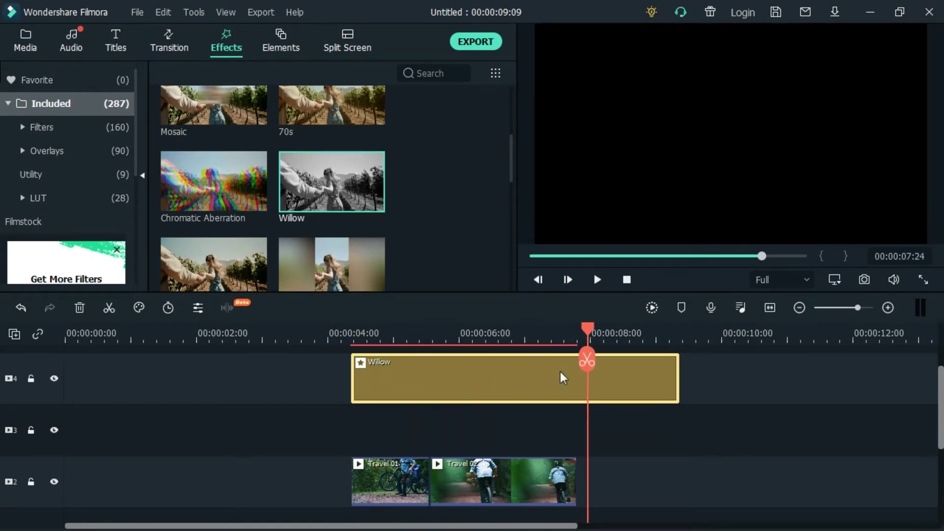
# Step: Shorten the Willow effect to span only from 00:00:06:00 to the end of Travel 02
pyautogui.moveTo(678, 384); pyautogui.dragTo(576, 379)
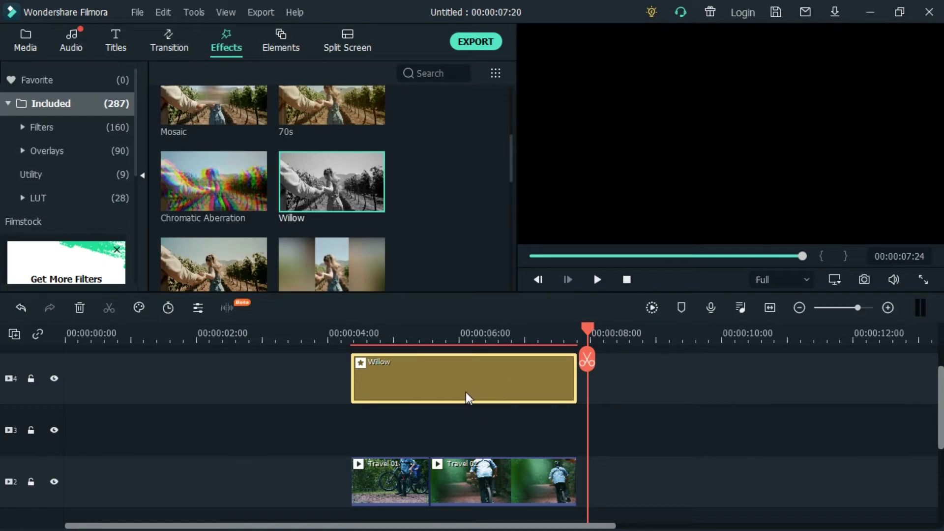
pyautogui.click(459, 334)
pyautogui.click(464, 362)
pyautogui.click(421, 384)
pyautogui.press('Delete')
# Step: Play back the clips to check where the shortened Willow effect begins
pyautogui.click(488, 371)
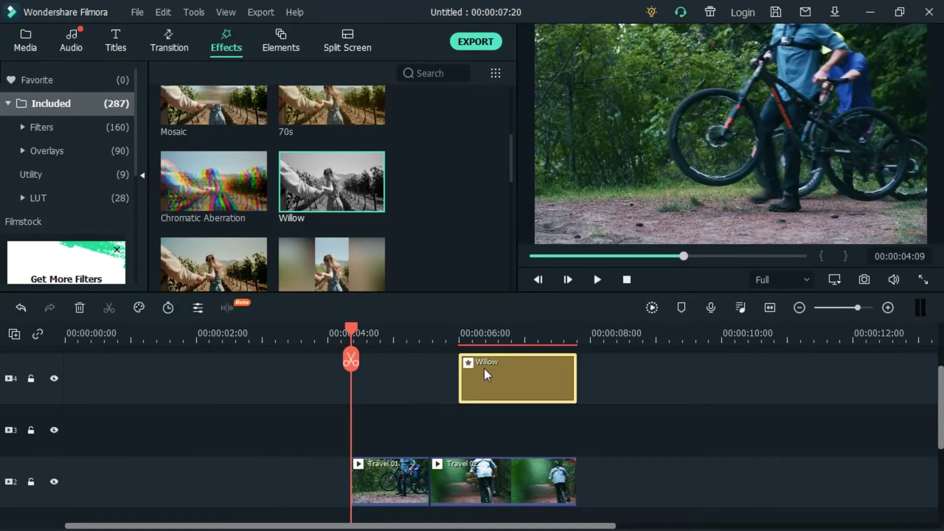
pyautogui.press('space')
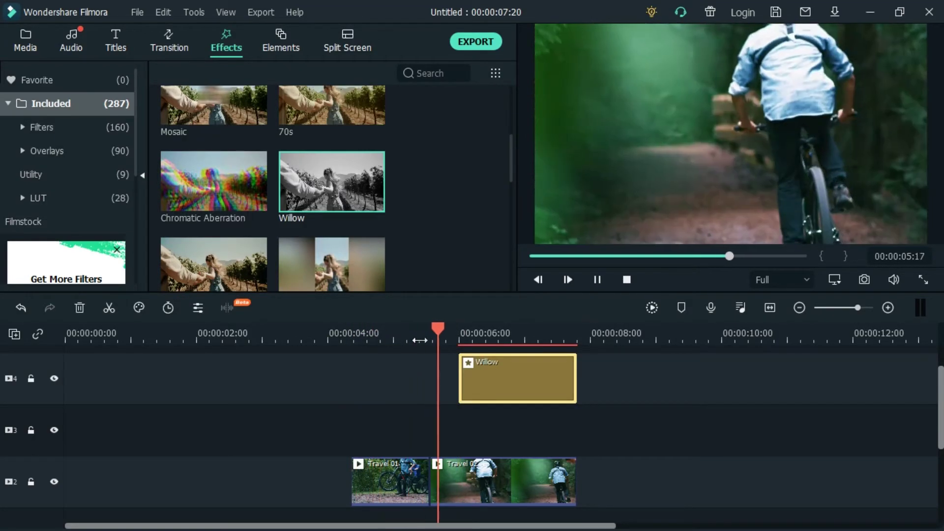
pyautogui.press('space')
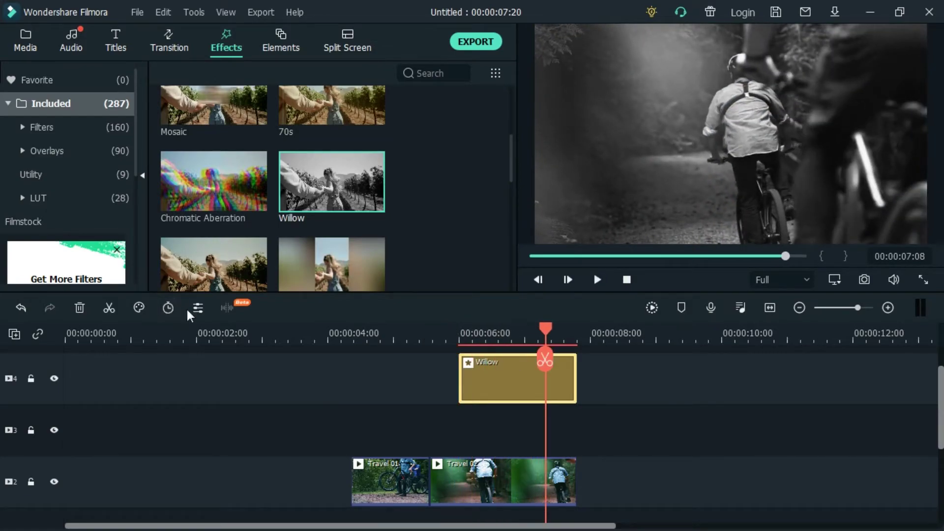
# Step: Replace the Willow effect with Chromatic Aberration, starting at about 00:00:04:16, and play it back
pyautogui.click(226, 185)
pyautogui.moveTo(197, 184); pyautogui.dragTo(376, 376)
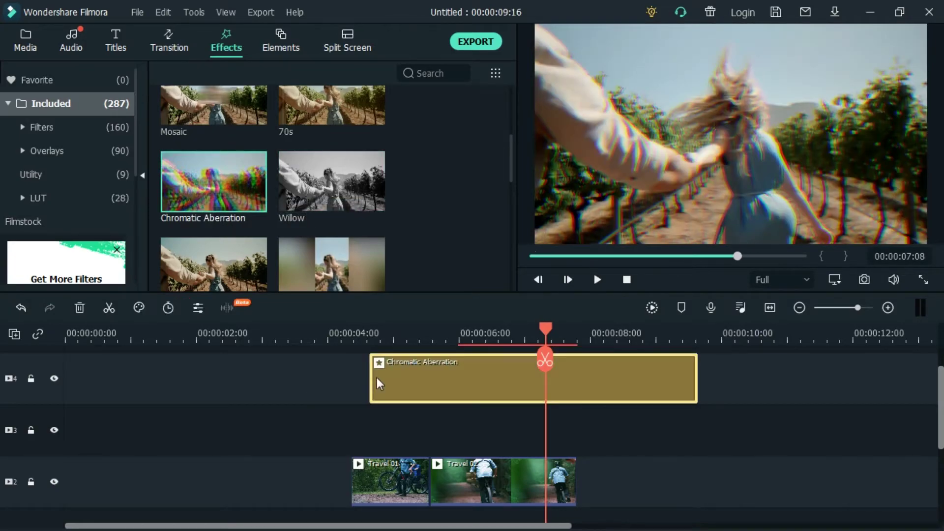
pyautogui.click(370, 338)
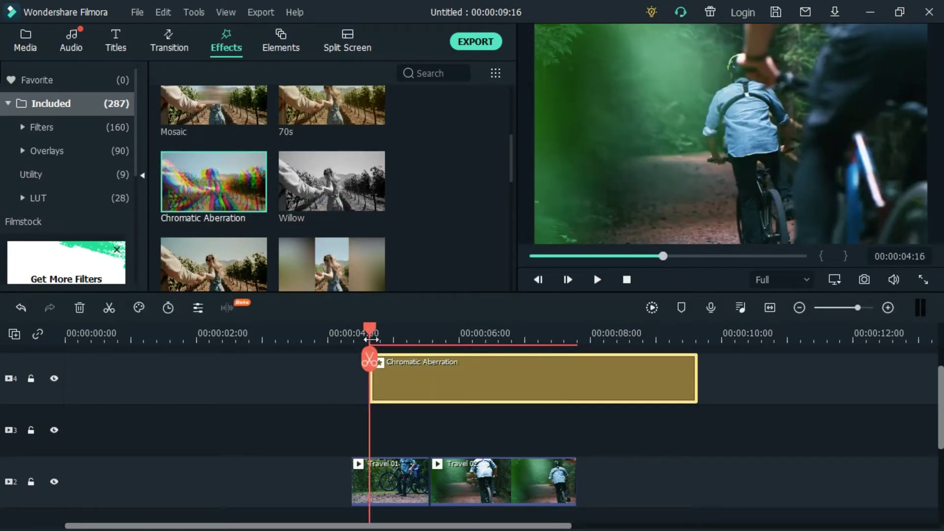
pyautogui.press('space')
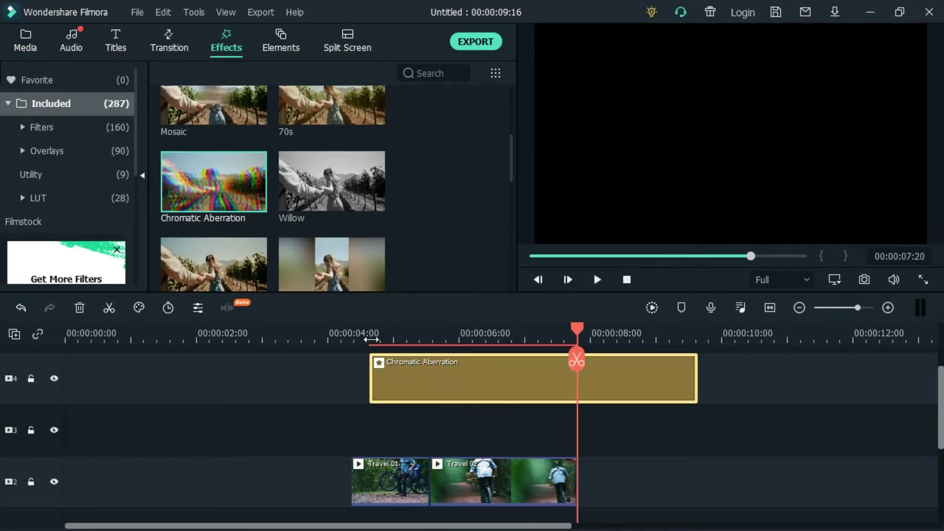
# Step: Delete the Chromatic Aberration effect and return the playhead to 00:00:04:16
pyautogui.press('Delete')
pyautogui.click(369, 339)
# Step: Browse the effect filters in the Faux Film, Night Life and Background Blur categories
pyautogui.scroll(-6, 227, 201)
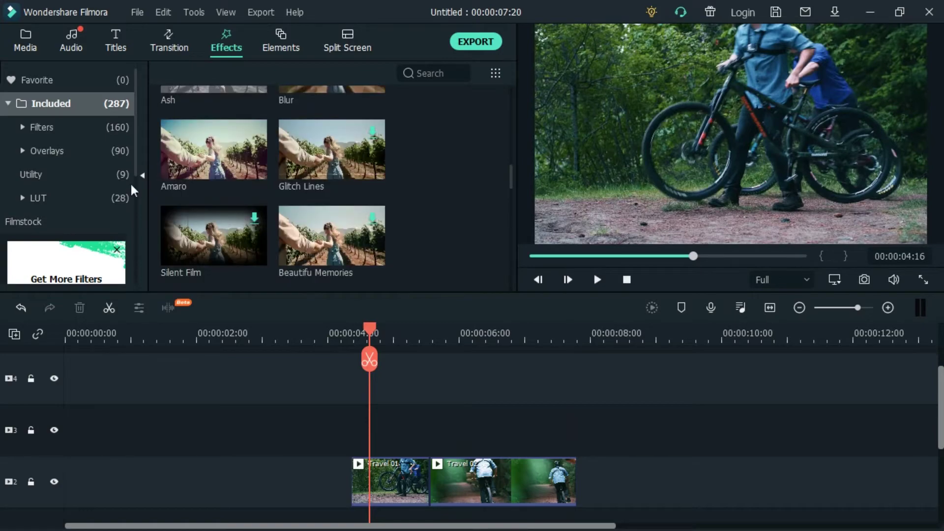
pyautogui.click(68, 127)
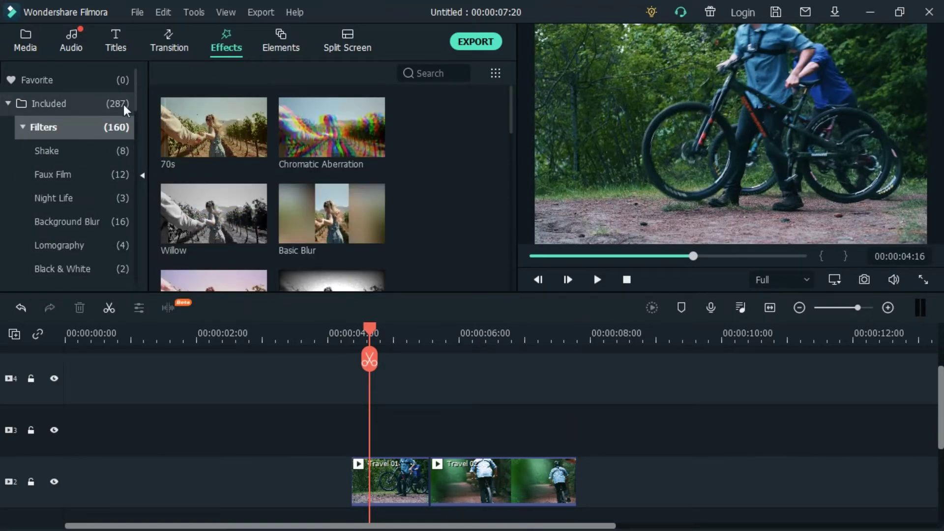
pyautogui.click(64, 173)
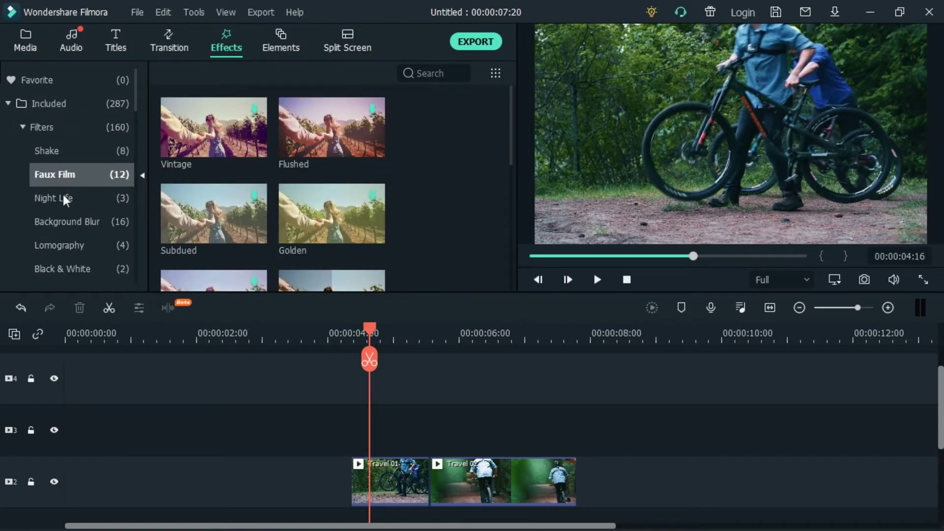
pyautogui.click(64, 197)
pyautogui.click(74, 224)
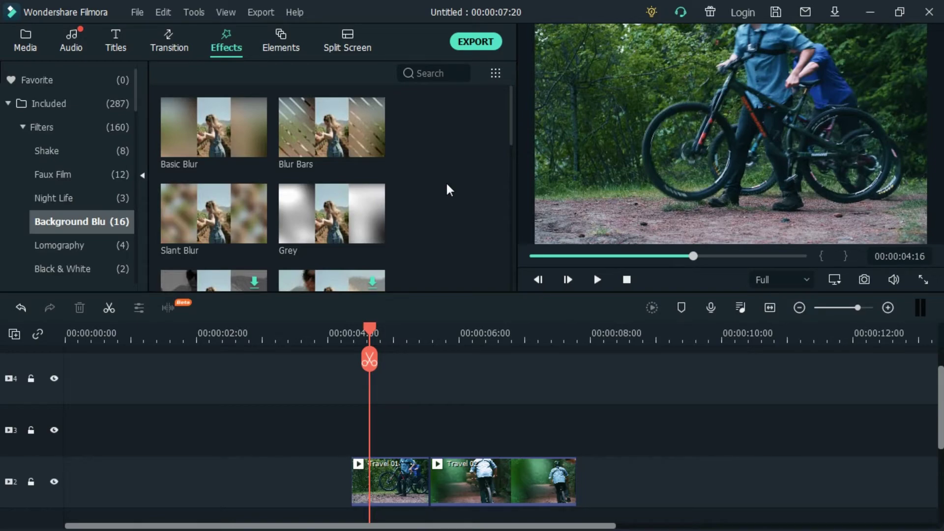
# Step: Add the Blur Bars filter to track 4, starting at about 00:00:05:04, and play back the clips
pyautogui.moveTo(334, 143); pyautogui.dragTo(411, 379)
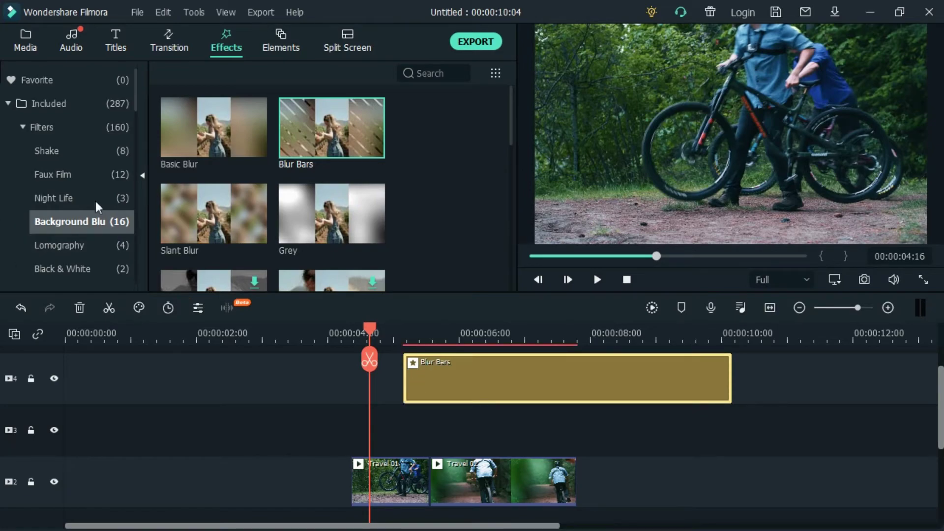
pyautogui.click(20, 127)
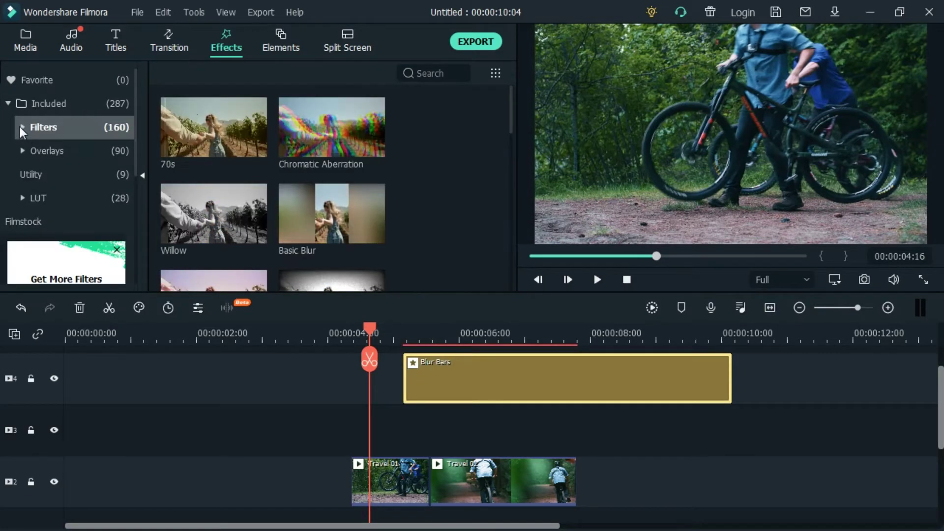
pyautogui.click(21, 126)
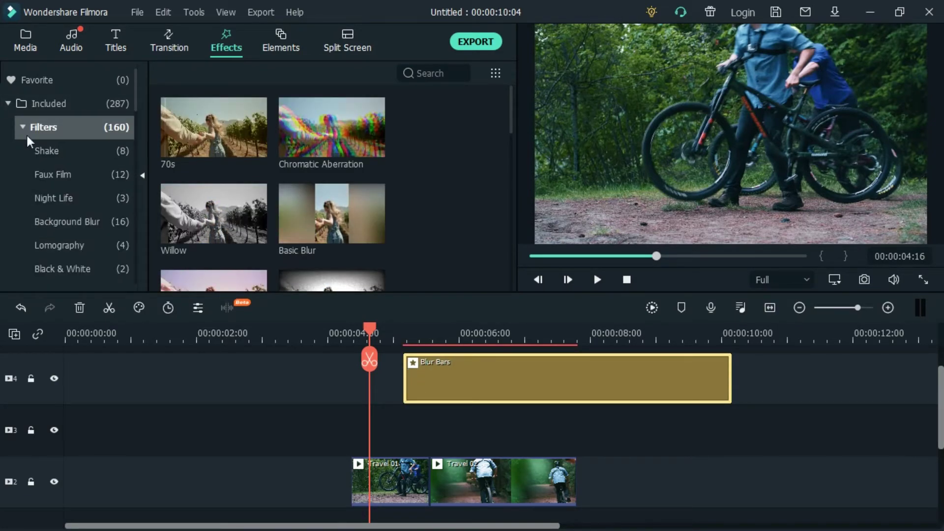
pyautogui.click(55, 223)
pyautogui.scroll(-5, 345, 182)
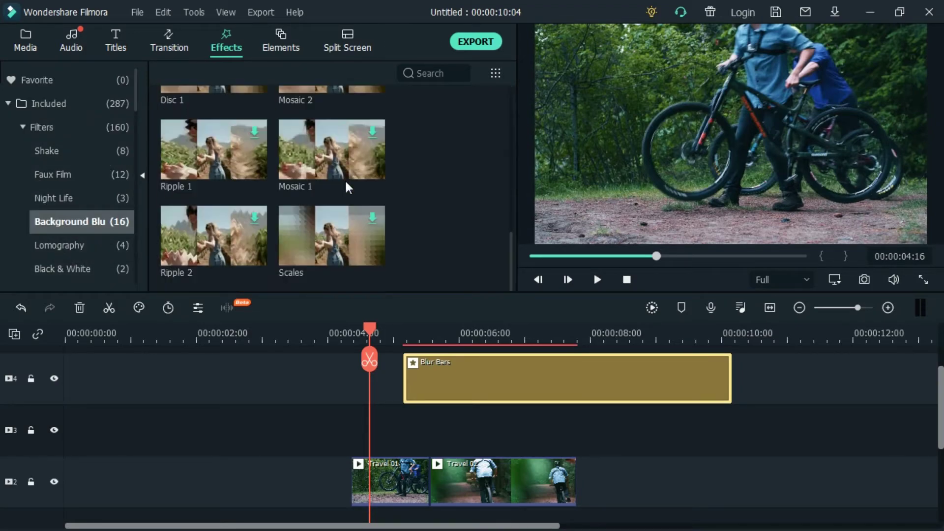
pyautogui.scroll(3, 346, 206)
pyautogui.scroll(-3, 346, 206)
pyautogui.press('space')
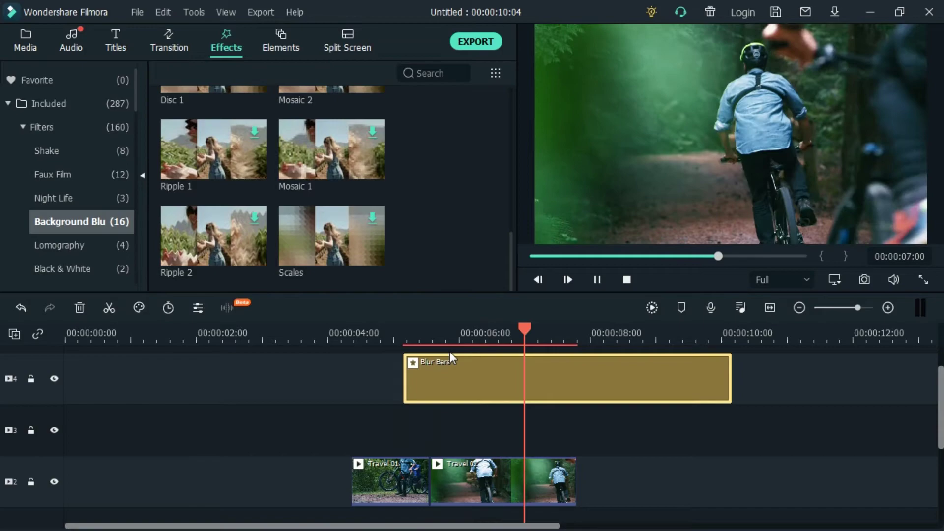
pyautogui.press('space')
# Step: Move the Blur Bars effect earlier on track 4 to start at about 00:00:03:21, and play it back over the clips
pyautogui.moveTo(370, 383); pyautogui.dragTo(329, 344)
pyautogui.click(317, 334)
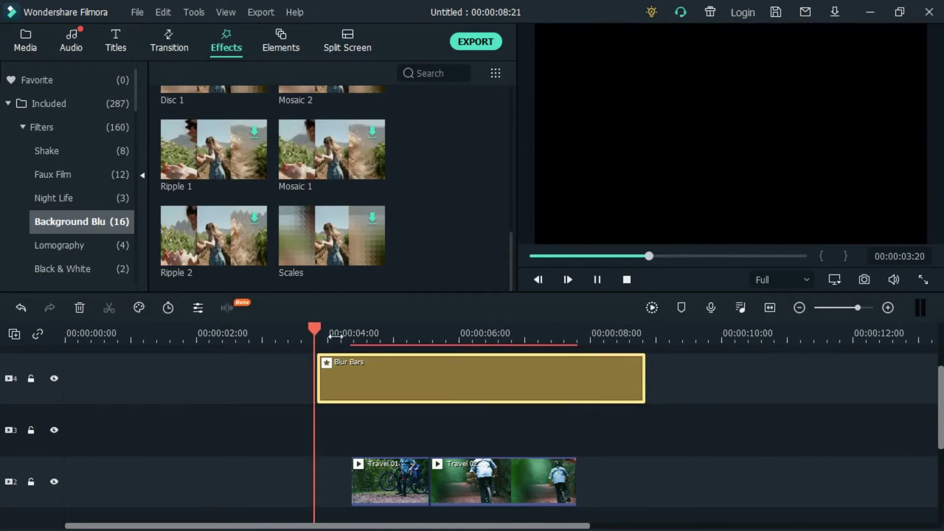
pyautogui.press('space')
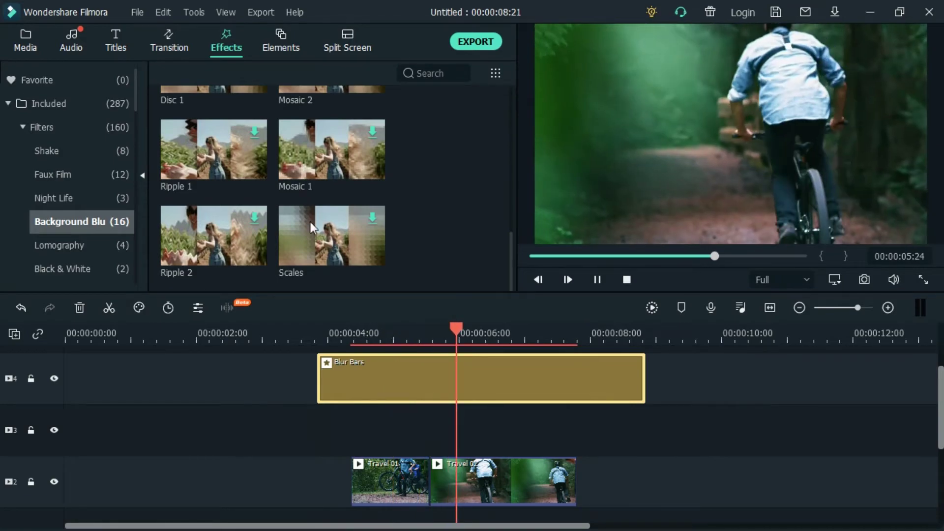
pyautogui.press('space')
# Step: Browse the effect filters in the Background Blur, Lomography, Night Life and Faux Film categories
pyautogui.scroll(3, 432, 246)
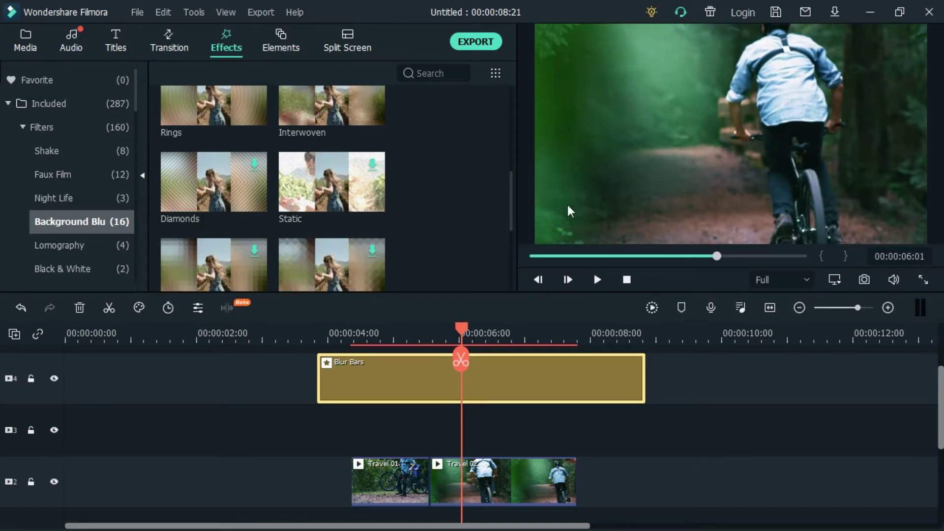
pyautogui.scroll(-3, 439, 206)
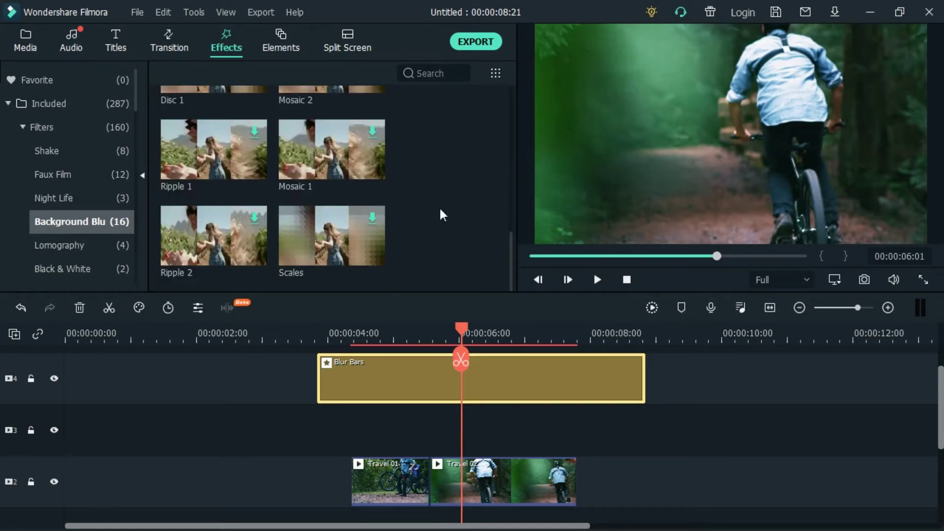
pyautogui.scroll(3, 394, 214)
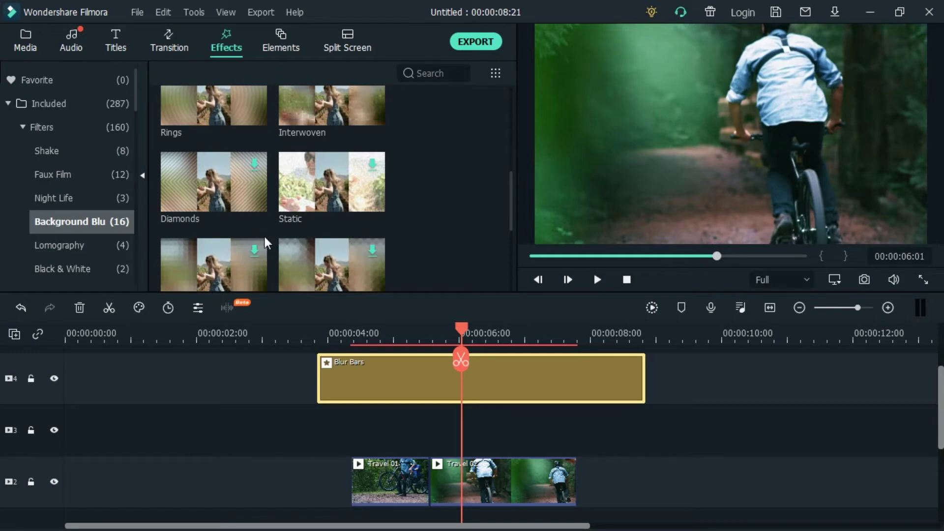
pyautogui.scroll(-3, 265, 237)
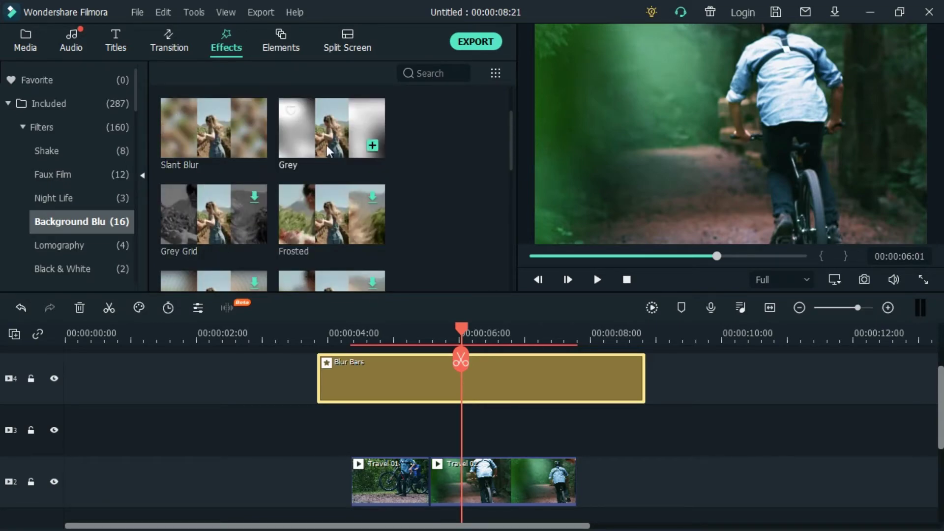
pyautogui.scroll(-3, 319, 187)
pyautogui.scroll(-3, 278, 221)
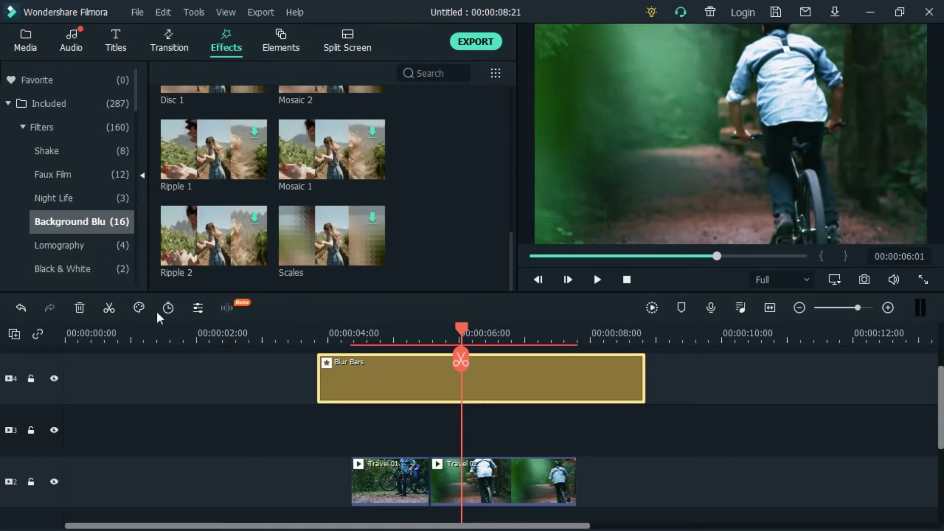
pyautogui.click(61, 245)
pyautogui.click(67, 199)
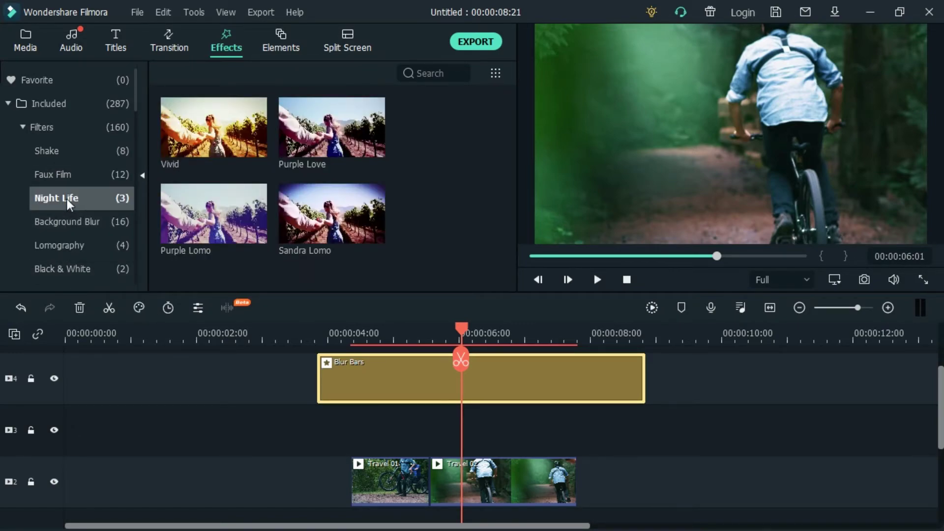
pyautogui.click(60, 175)
# Step: Add the Sideways 1 shake filter to track 3, starting at about 00:00:04:15, and play back the combined effects
pyautogui.click(54, 151)
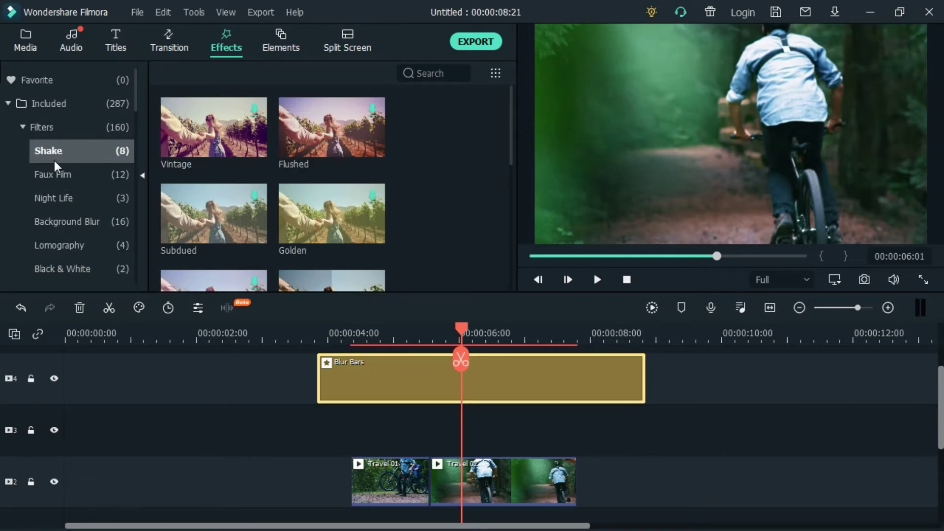
pyautogui.scroll(-3, 194, 202)
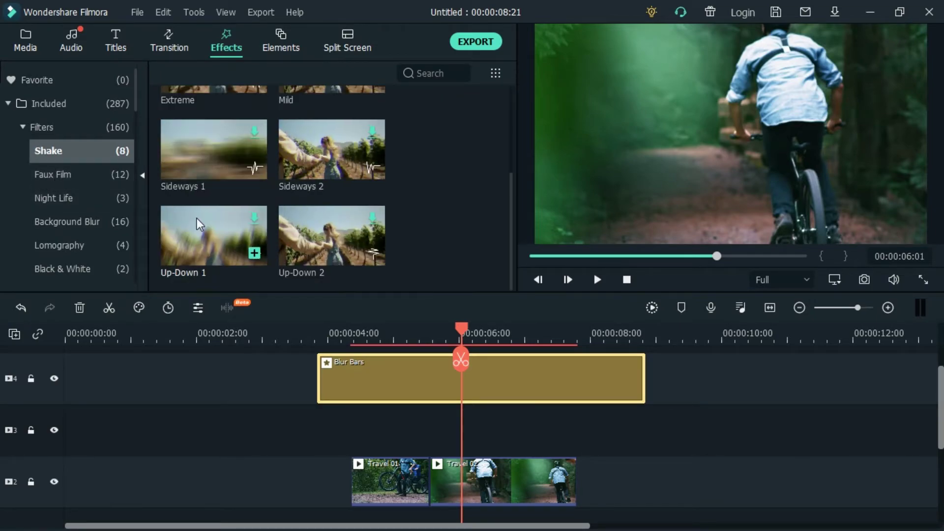
pyautogui.moveTo(194, 150); pyautogui.dragTo(367, 415)
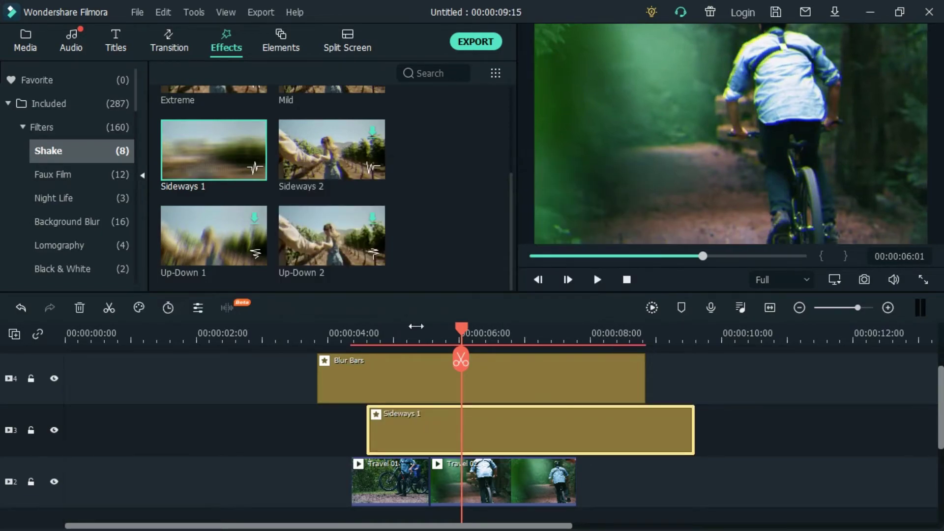
pyautogui.press('space')
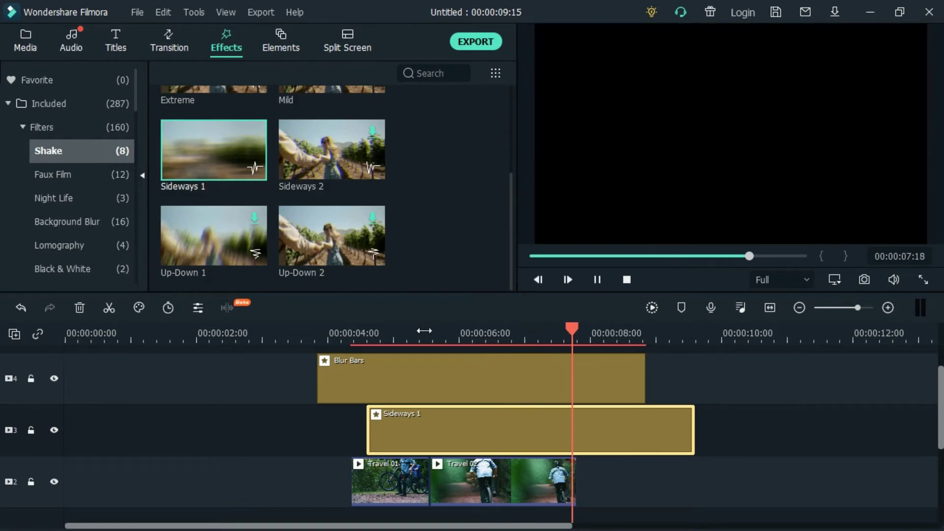
pyautogui.press('space')
# Step: Delete the Blur Bars and Sideways 1 effects from the timeline
pyautogui.click(453, 368)
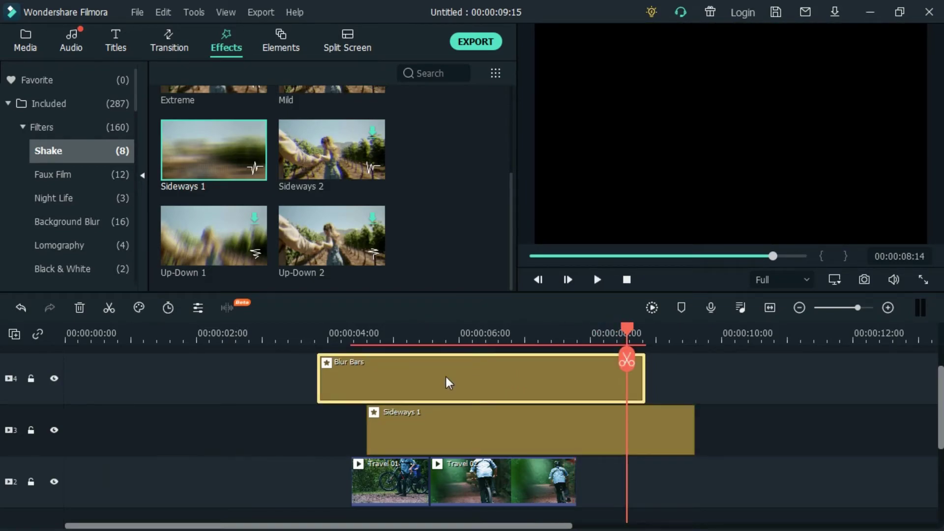
pyautogui.press('Delete')
pyautogui.click(365, 417)
pyautogui.press('Delete')
# Step: Look through the Background Blur, Lomography and Black & White filter categories and preview the Ash filter
pyautogui.scroll(-5, 48, 193)
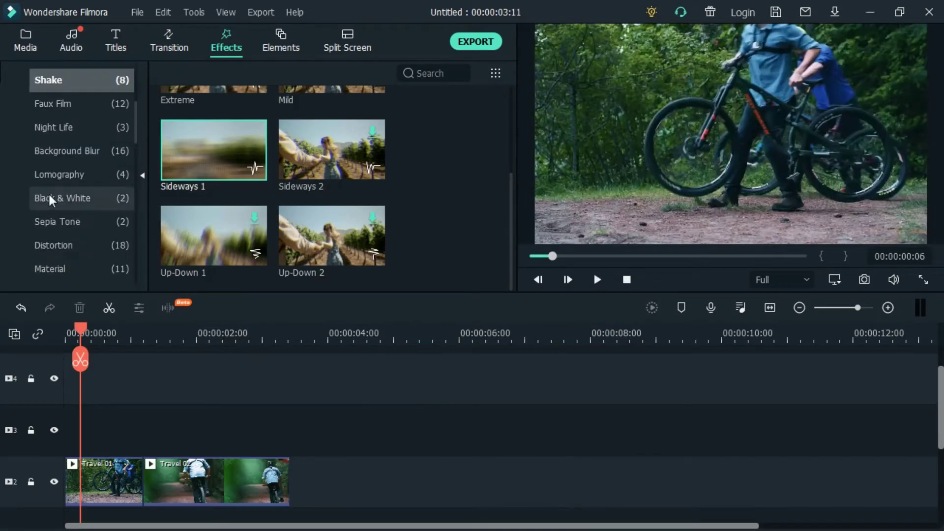
pyautogui.scroll(-3, 71, 233)
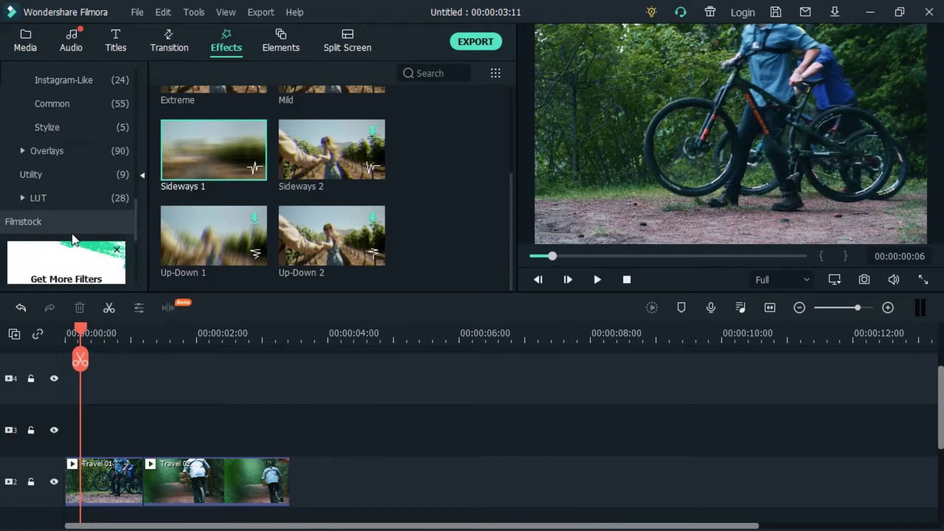
pyautogui.scroll(9, 64, 226)
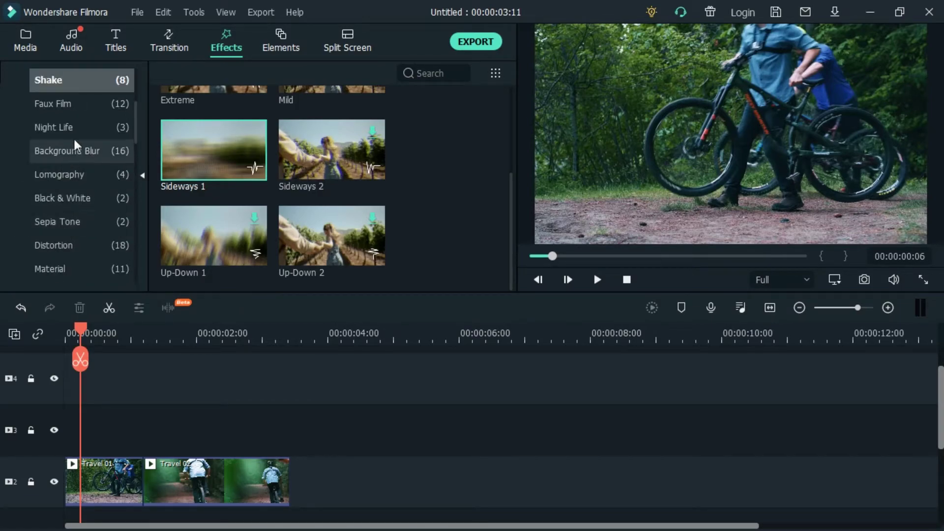
pyautogui.click(90, 149)
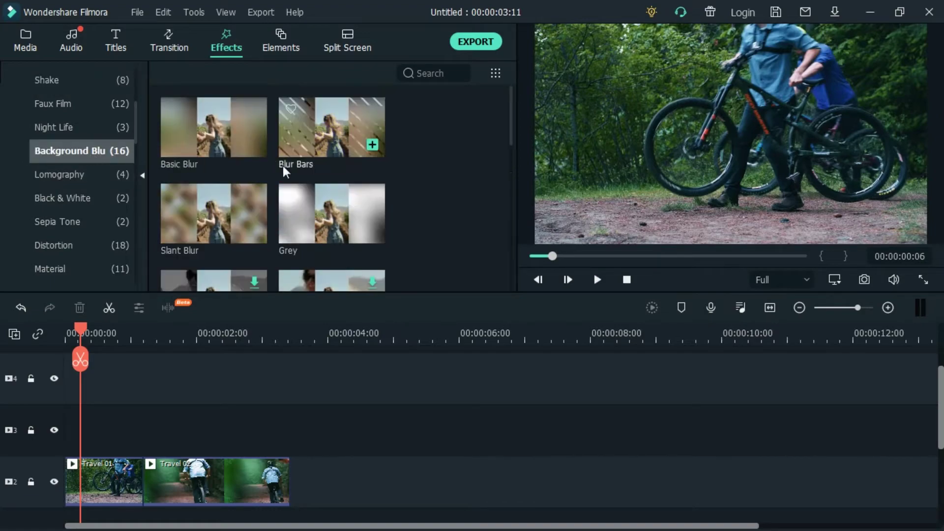
pyautogui.click(51, 173)
pyautogui.scroll(3, 88, 205)
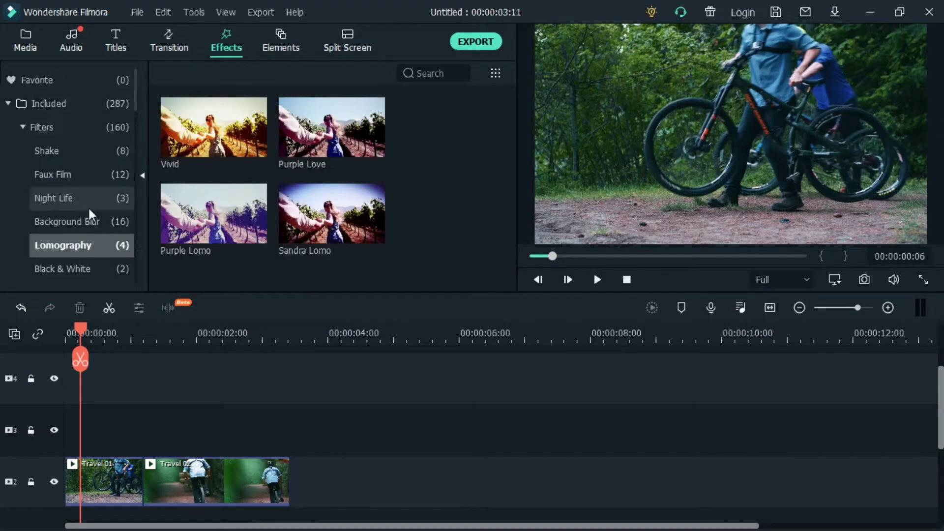
pyautogui.click(45, 269)
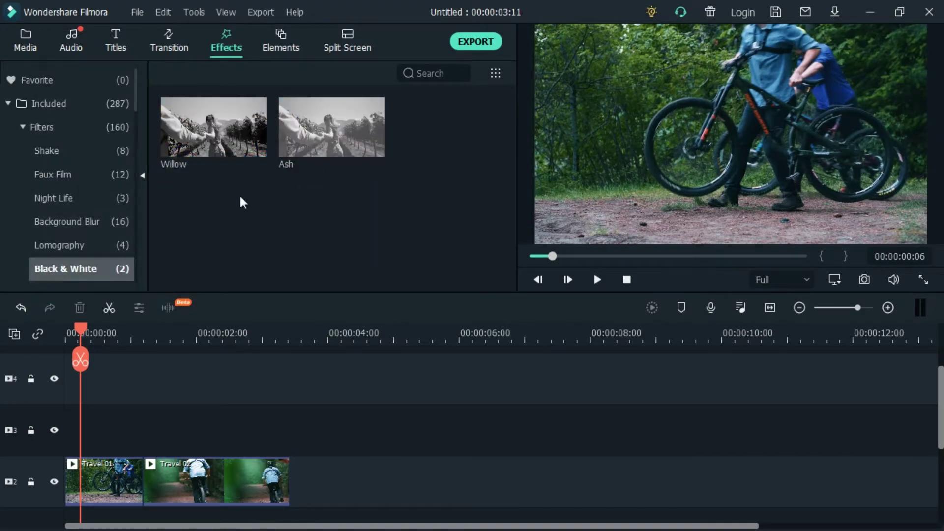
pyautogui.click(306, 138)
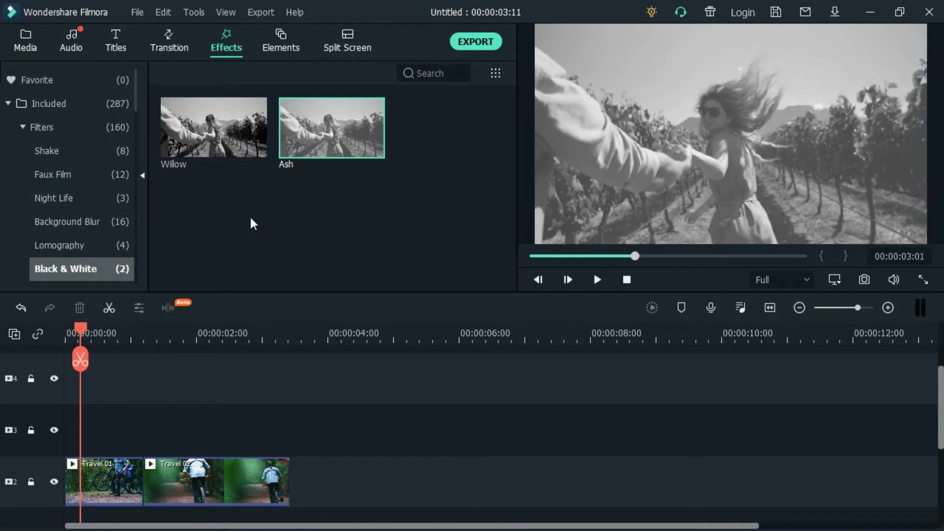
# Step: Browse the LUT category of effects
pyautogui.scroll(-6, 67, 225)
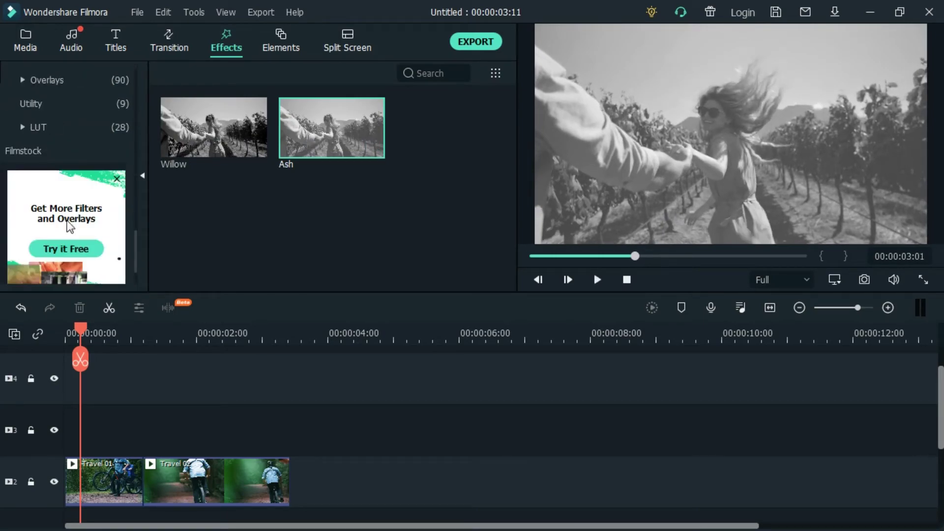
pyautogui.click(51, 124)
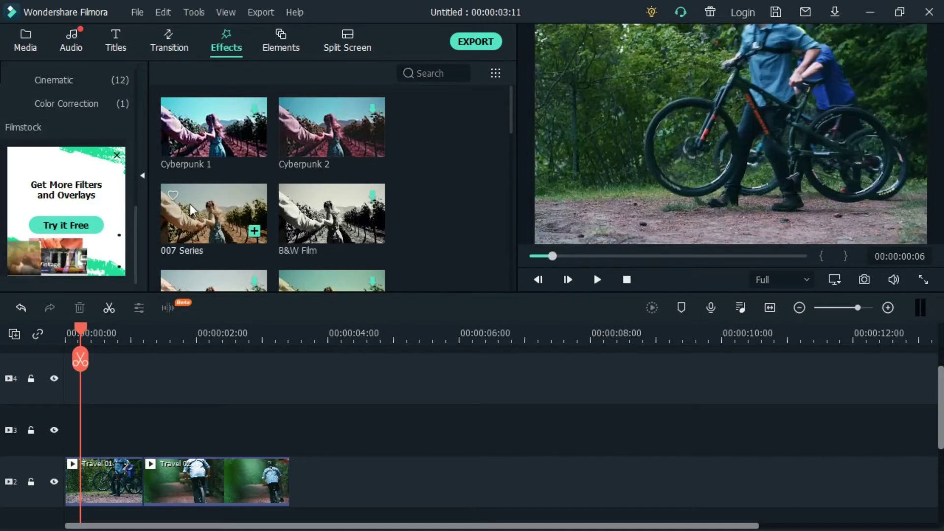
pyautogui.scroll(-3, 192, 197)
pyautogui.scroll(5, 128, 198)
# Step: Add the Electricity Energy 1 element to track 3, starting at 00:00:00:06 above the travel clips, and play it back
pyautogui.click(274, 49)
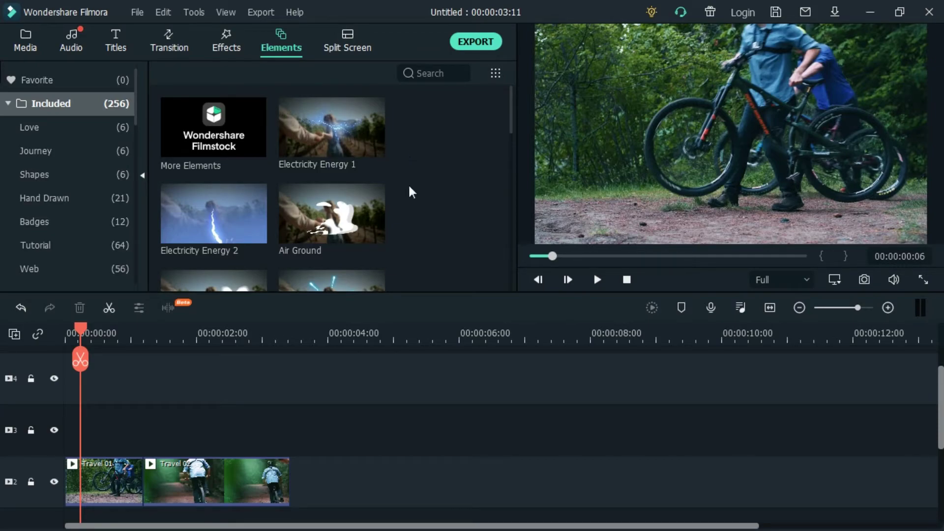
pyautogui.moveTo(176, 482)
pyautogui.mouseDown()
pyautogui.moveTo(107, 474)
pyautogui.moveTo(317, 490)
pyautogui.moveTo(167, 474)
pyautogui.moveTo(181, 487)
pyautogui.mouseUp()
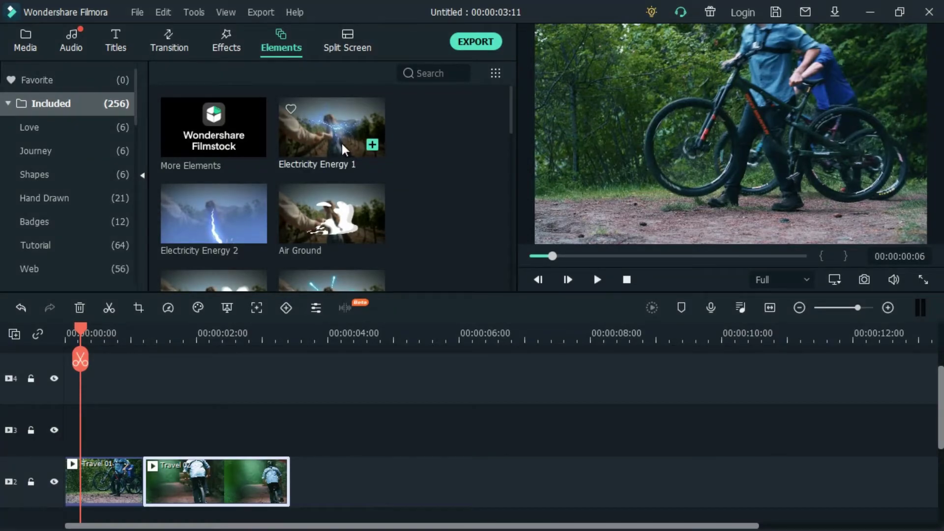
pyautogui.moveTo(342, 144); pyautogui.dragTo(90, 434)
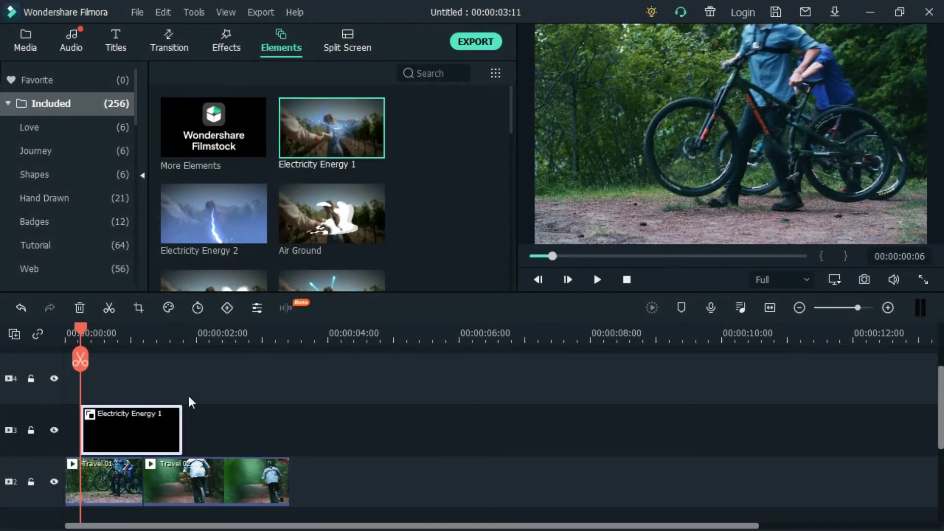
pyautogui.press('space')
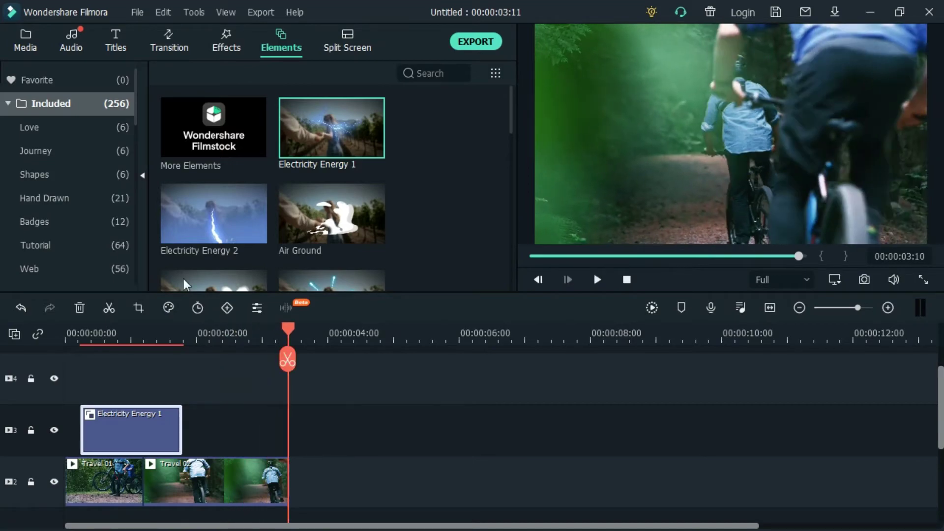
# Step: Try the Air Ground element on track 4 from 00:00:00:06, play it back, and undo its placement
pyautogui.moveTo(335, 221); pyautogui.dragTo(84, 408)
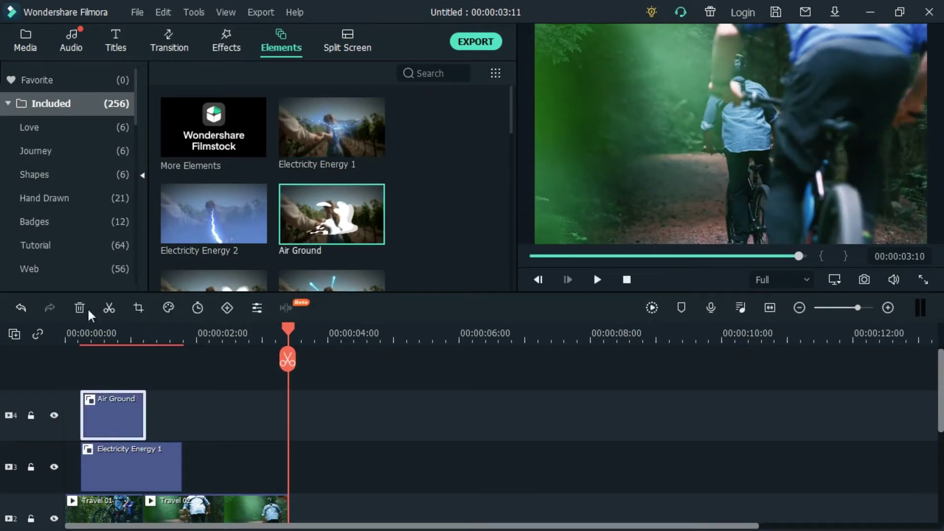
pyautogui.click(81, 337)
pyautogui.press('space')
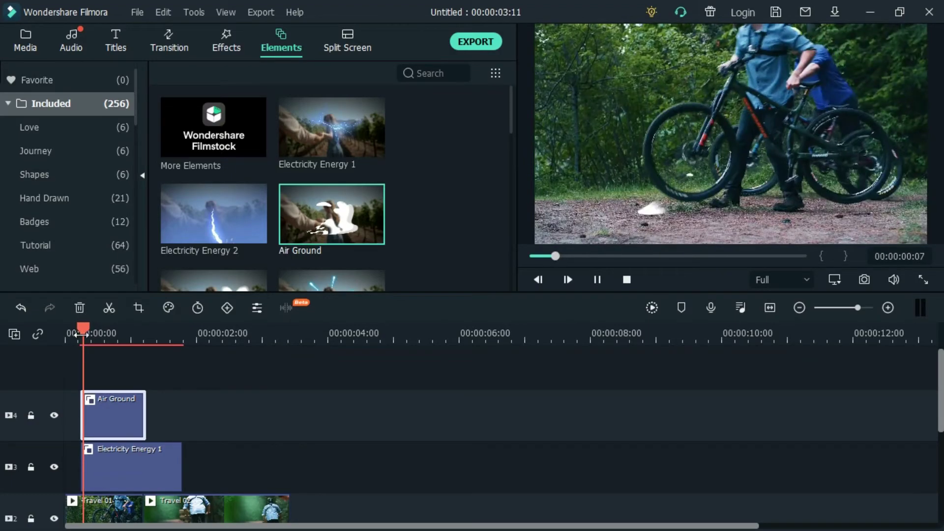
pyautogui.press('space')
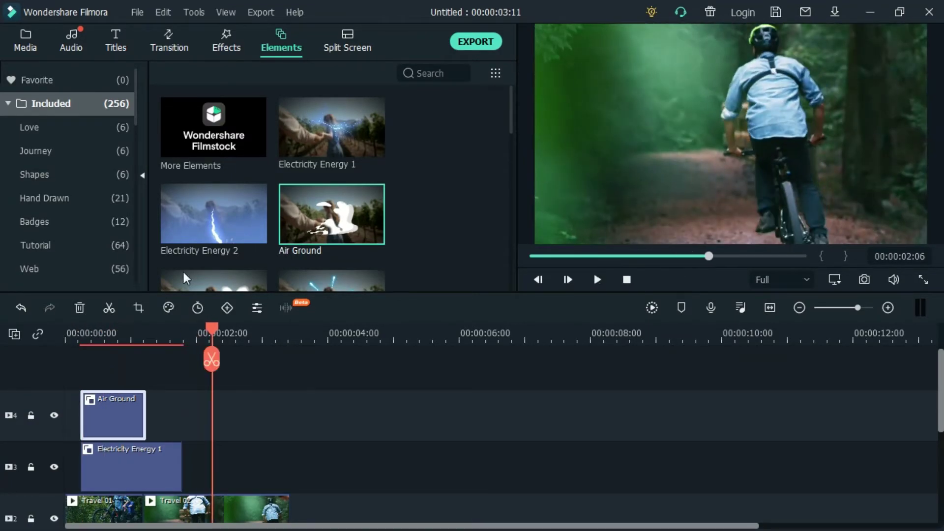
pyautogui.hotkey('ctrl', 'z')
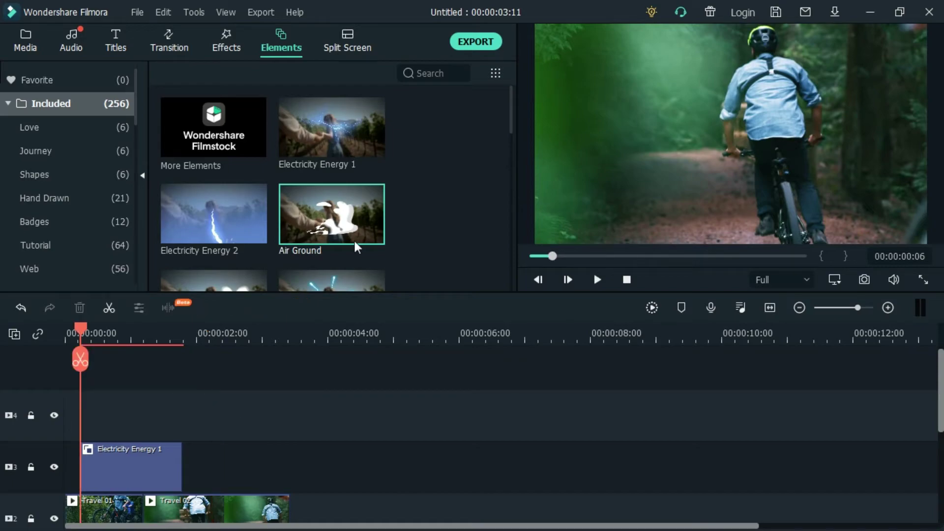
# Step: Undo the placement of Electricity Energy 1, add the Flame Wipe 2 element to track 3 from 00:00:00:06, and play it back
pyautogui.hotkey('ctrl', 'z')
pyautogui.scroll(-4, 441, 214)
pyautogui.scroll(-10, 374, 221)
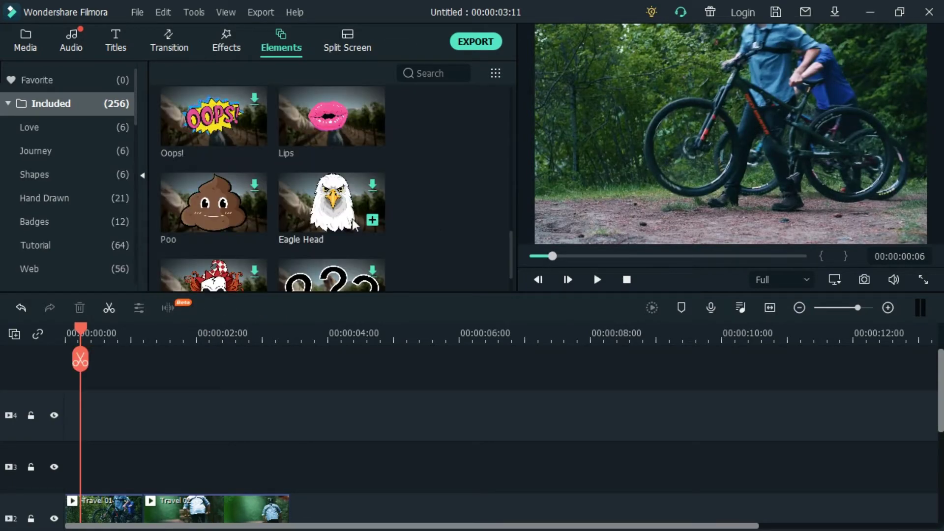
pyautogui.scroll(5, 344, 236)
pyautogui.moveTo(322, 258); pyautogui.dragTo(78, 465)
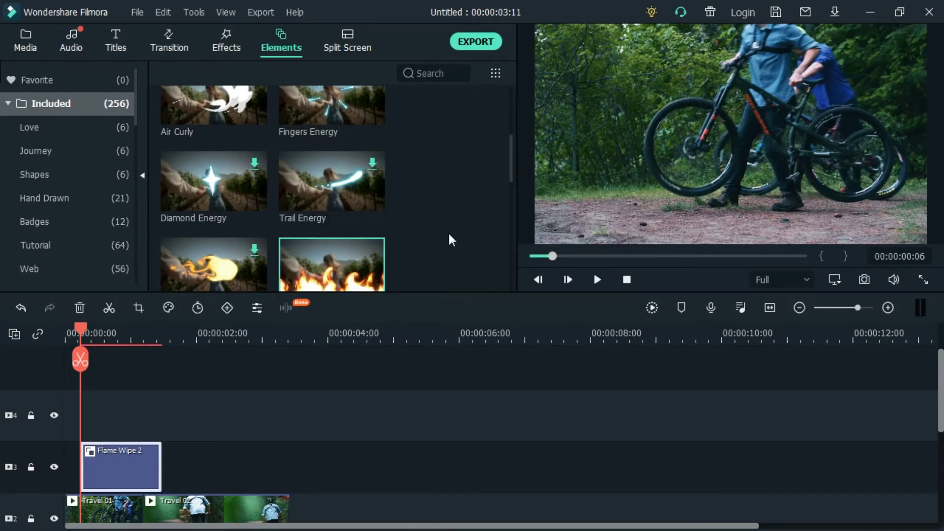
pyautogui.press('space')
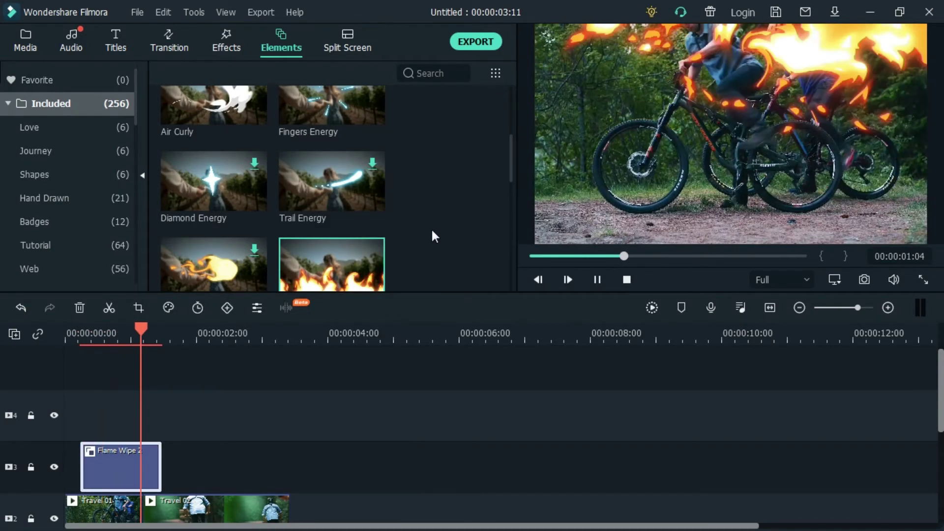
pyautogui.press('space')
# Step: Open Flame Wipe 2's video settings and shrink its frame to about 60% of the width, towards the picture's lower-right corner
pyautogui.moveTo(195, 330); pyautogui.dragTo(73, 335)
pyautogui.press('Right')
pyautogui.press('Right')
pyautogui.press('Right')
pyautogui.press('Right')
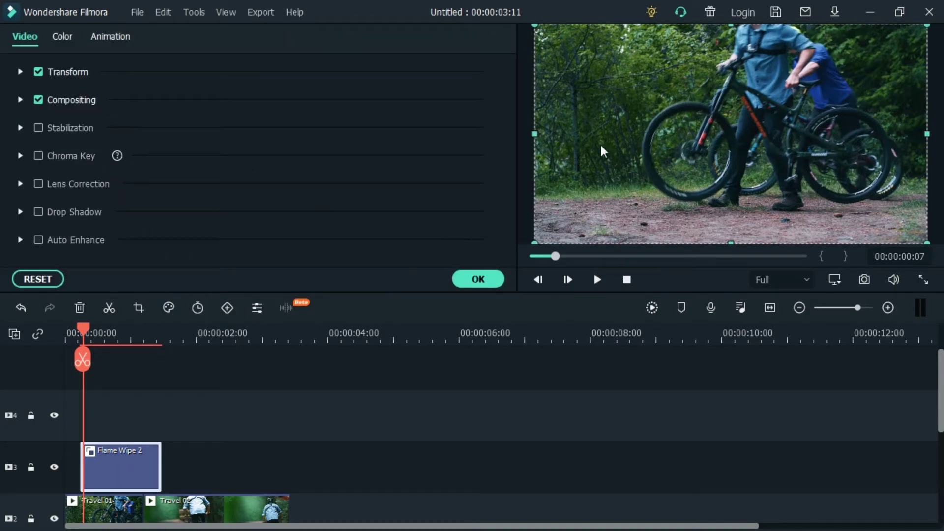
pyautogui.moveTo(539, 23); pyautogui.dragTo(699, 196)
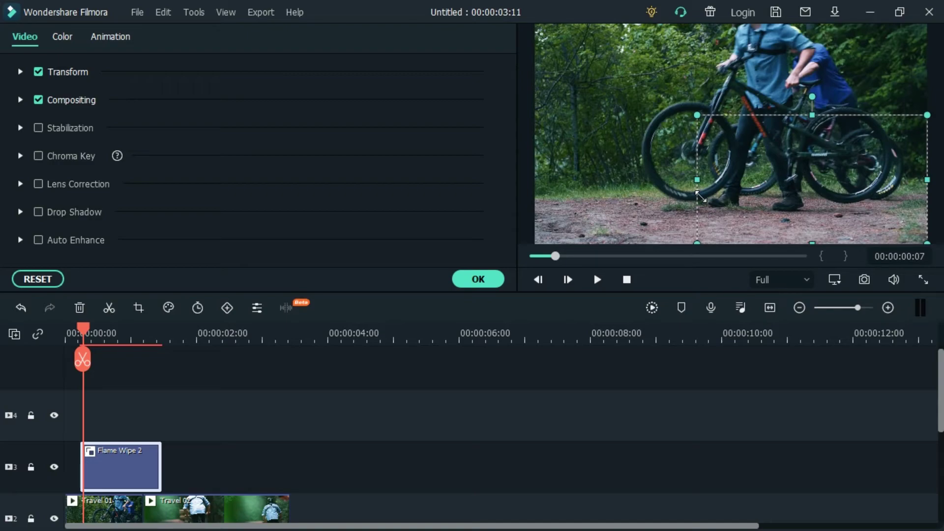
# Step: Move the shrunken Flame Wipe 2 to the lower left-centre of the picture, play it from the start, and accept the settings
pyautogui.moveTo(81, 332); pyautogui.dragTo(120, 334)
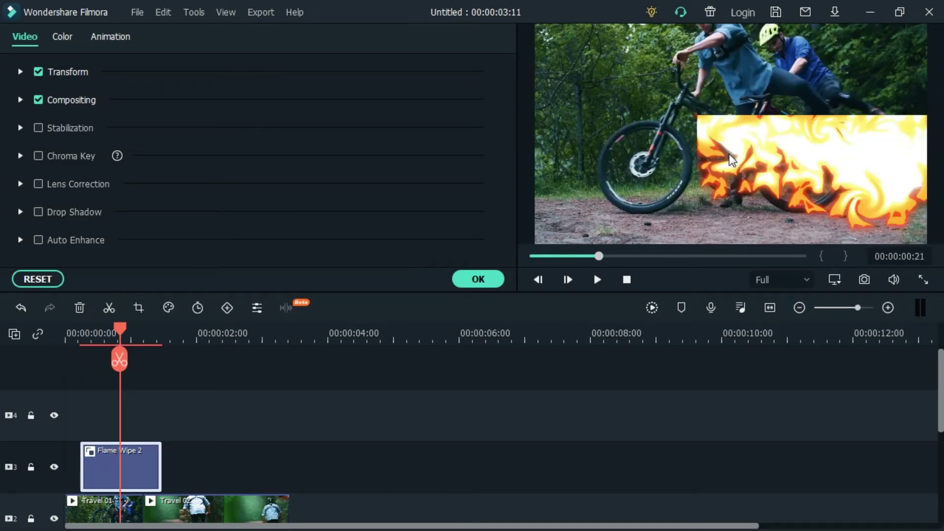
pyautogui.click(727, 144)
pyautogui.moveTo(698, 117); pyautogui.dragTo(517, 87)
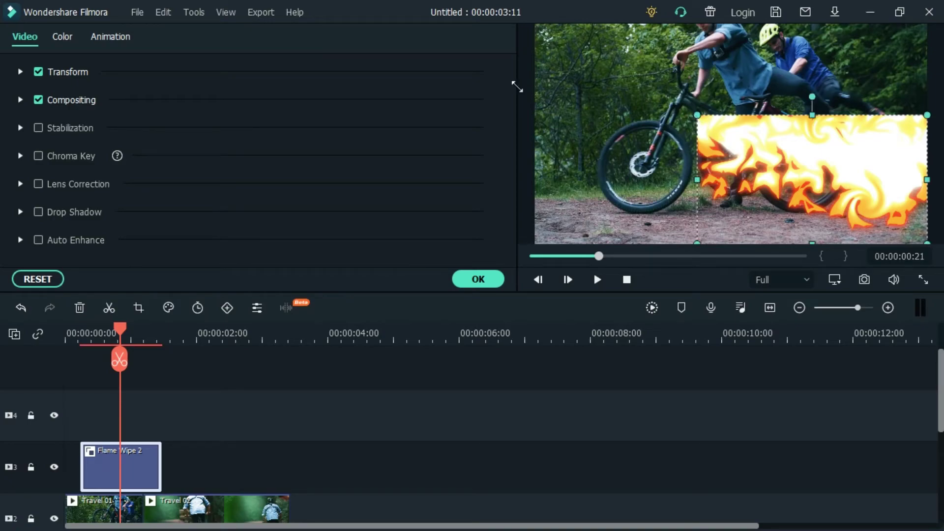
pyautogui.hotkey('ctrl', 'z')
pyautogui.moveTo(664, 215); pyautogui.dragTo(655, 217)
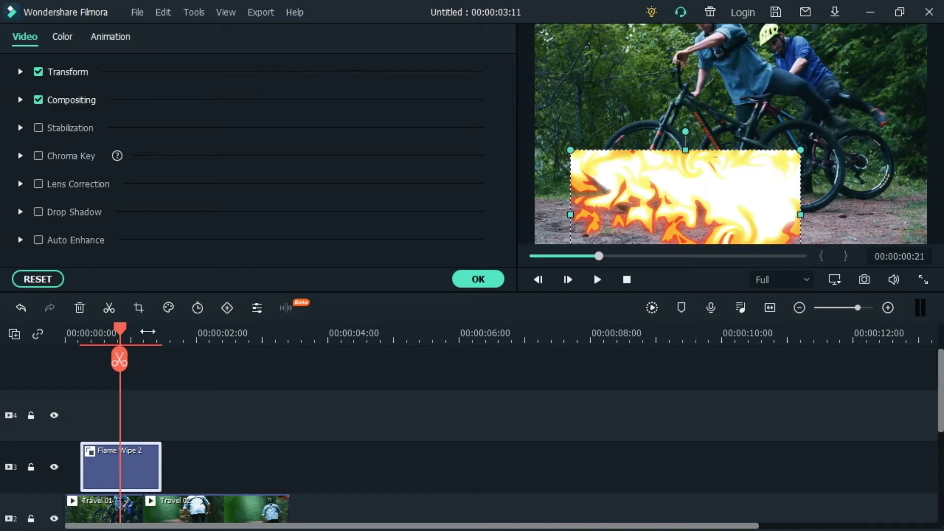
pyautogui.moveTo(129, 332); pyautogui.dragTo(67, 324)
pyautogui.press('space')
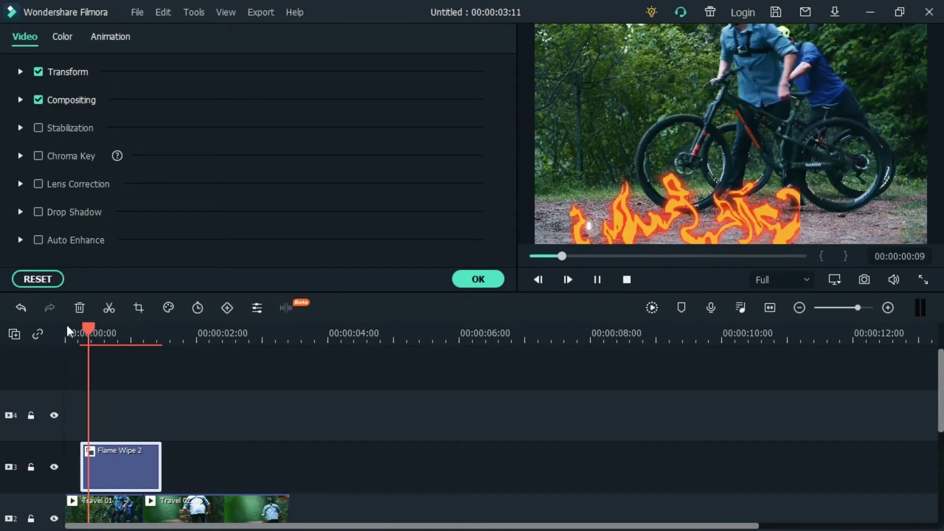
pyautogui.press('space')
pyautogui.click(480, 280)
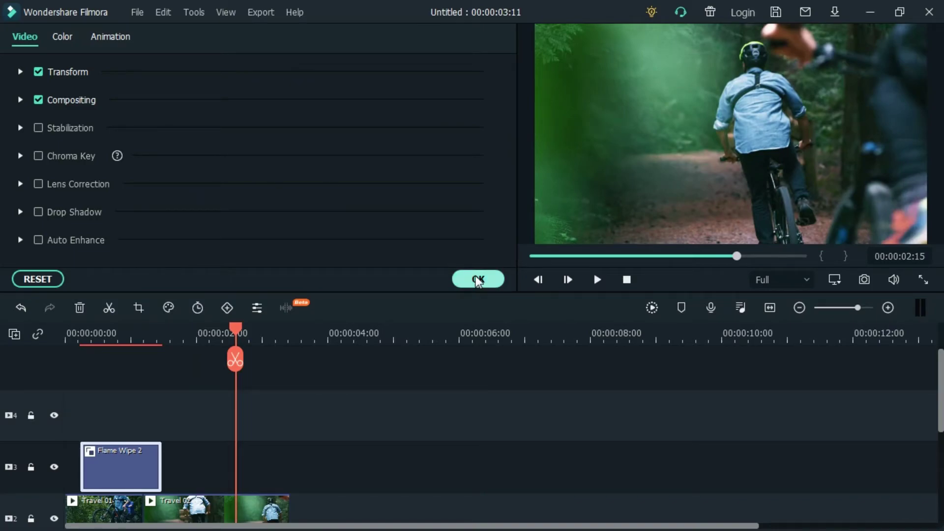
# Step: Download the Eagle Head element, add it to track 4 from about 00:00:00:23, and play it back from 00:00:01:05
pyautogui.scroll(-5, 364, 211)
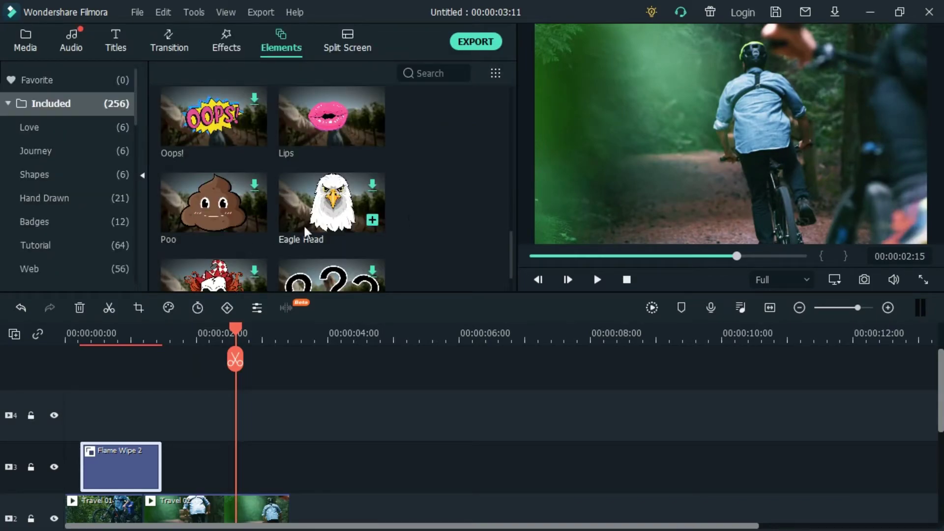
pyautogui.click(317, 207)
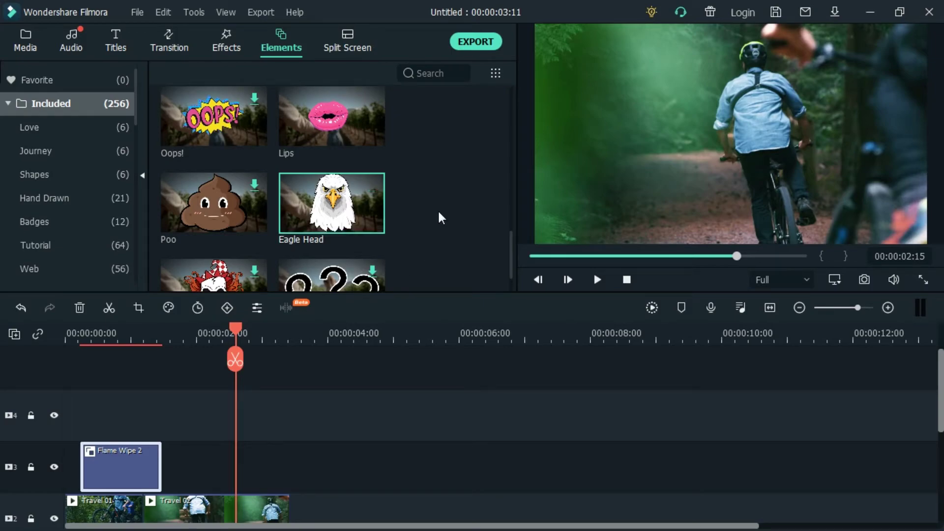
pyautogui.moveTo(339, 207); pyautogui.dragTo(120, 414)
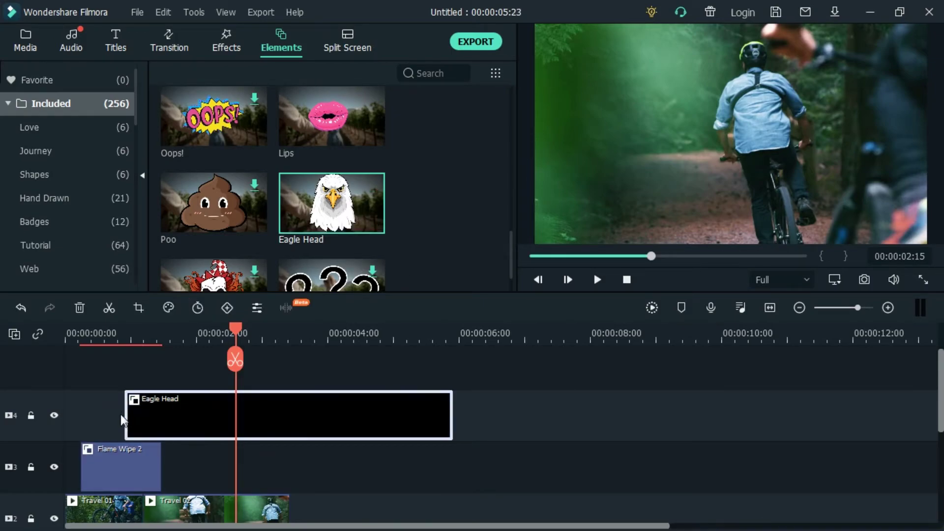
pyautogui.click(143, 332)
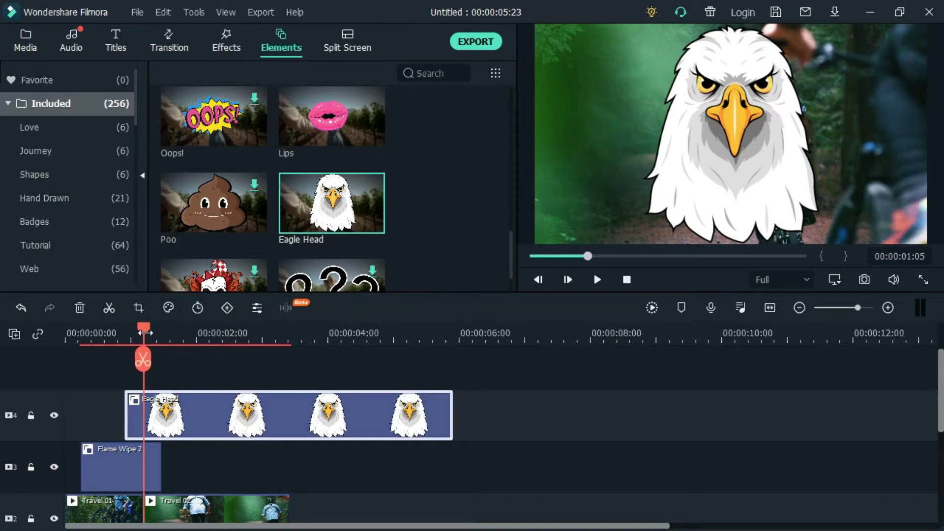
pyautogui.press('space')
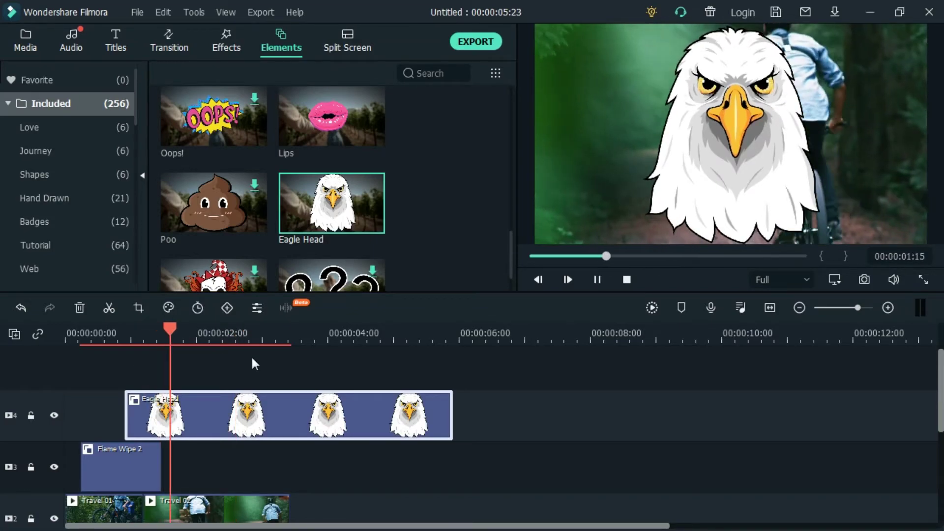
pyautogui.press('space')
# Step: Shrink the Eagle Head to about a third of the picture's height and place it in the lower left-centre
pyautogui.click(717, 164)
pyautogui.moveTo(642, 31); pyautogui.dragTo(760, 170)
pyautogui.moveTo(762, 231); pyautogui.dragTo(637, 212)
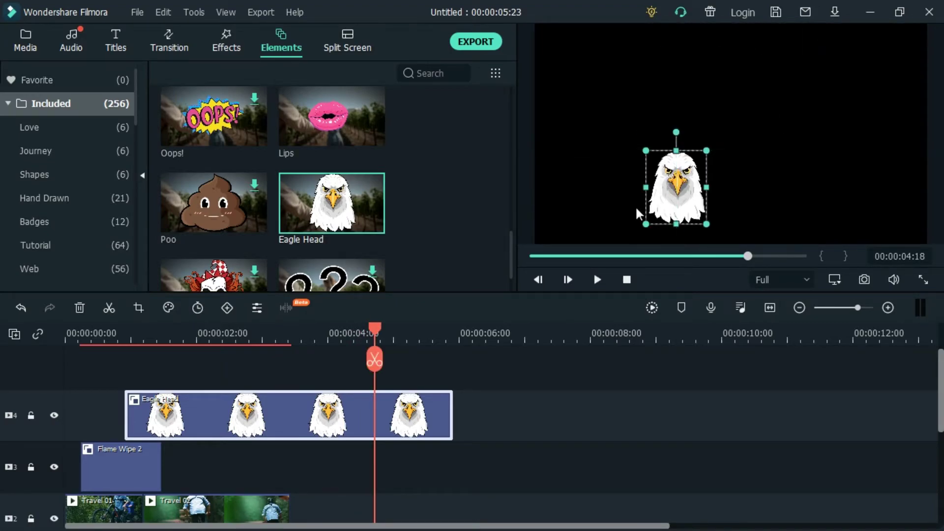
# Step: Resize the Travel 02 clip's frame very slightly from its upper-left corner, and reselect the Eagle Head on track 4
pyautogui.click(483, 393)
pyautogui.click(406, 415)
pyautogui.click(556, 382)
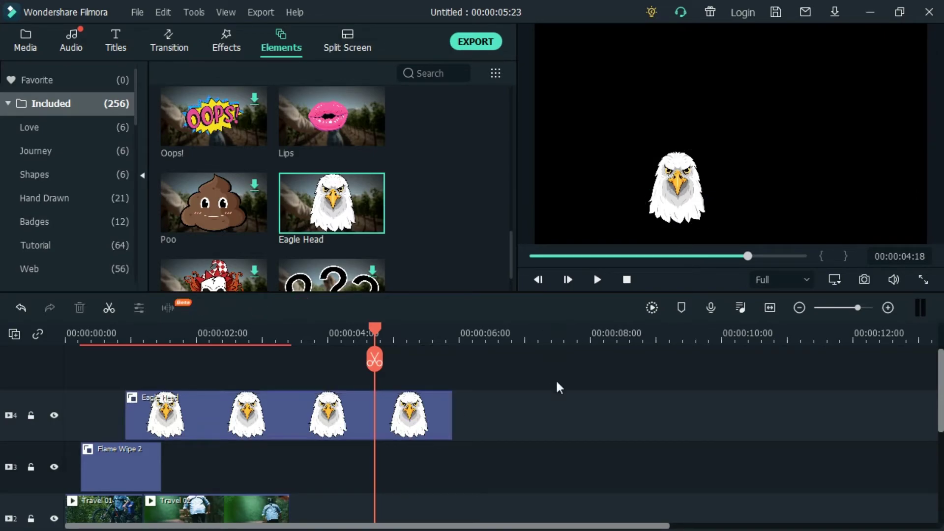
pyautogui.click(234, 509)
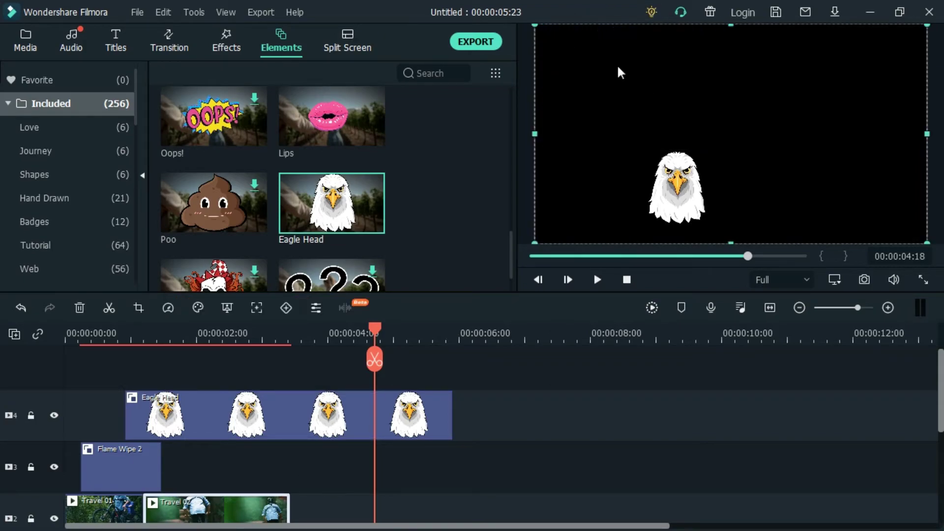
pyautogui.moveTo(535, 24); pyautogui.dragTo(531, 77)
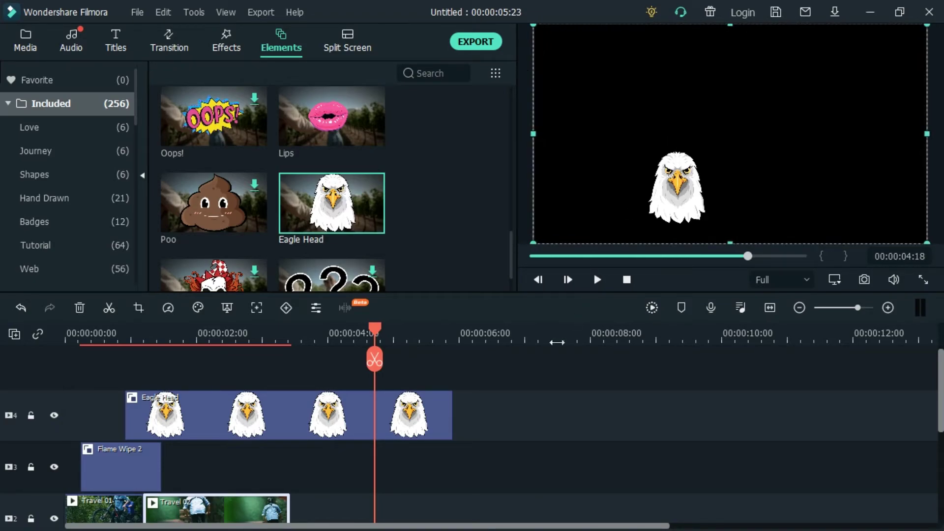
pyautogui.click(474, 427)
pyautogui.click(398, 434)
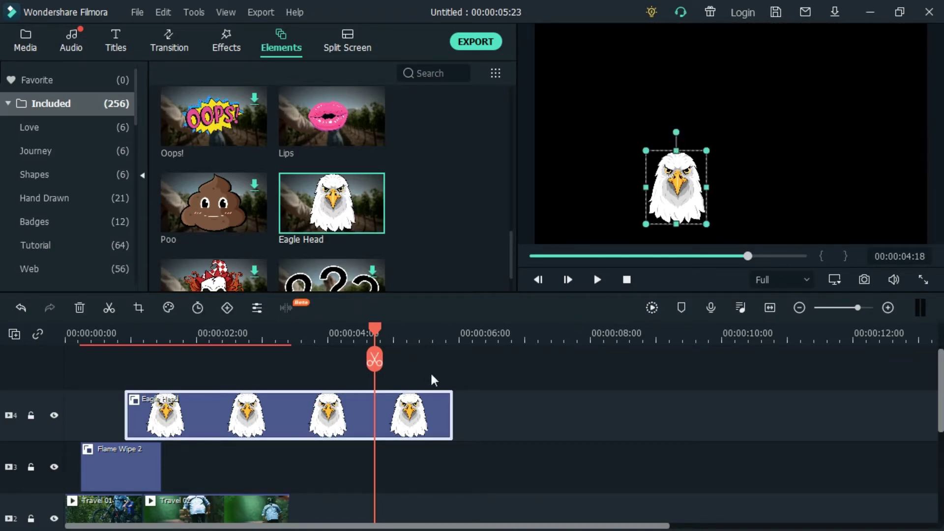
# Step: Download the Clown Skull element, add it to track 1 from 00:00:04:18, and play it back
pyautogui.scroll(-5, 349, 149)
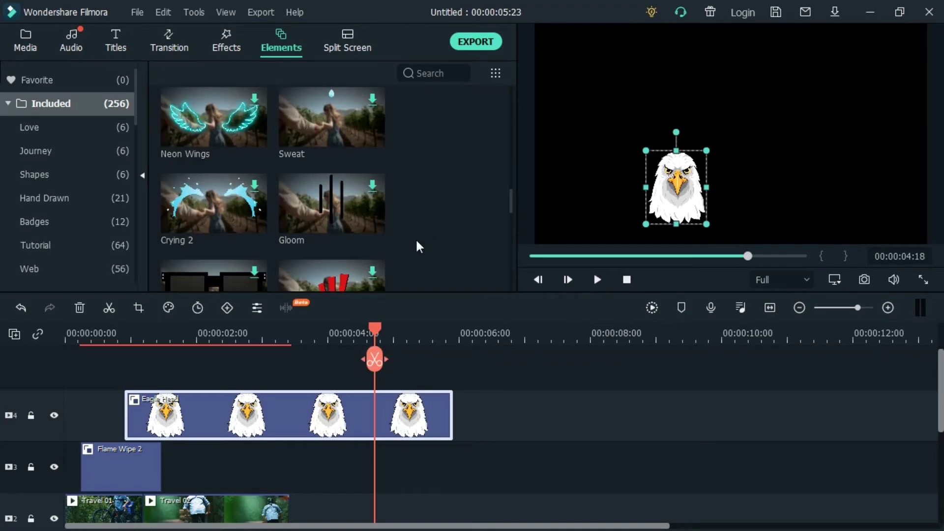
pyautogui.scroll(5, 417, 246)
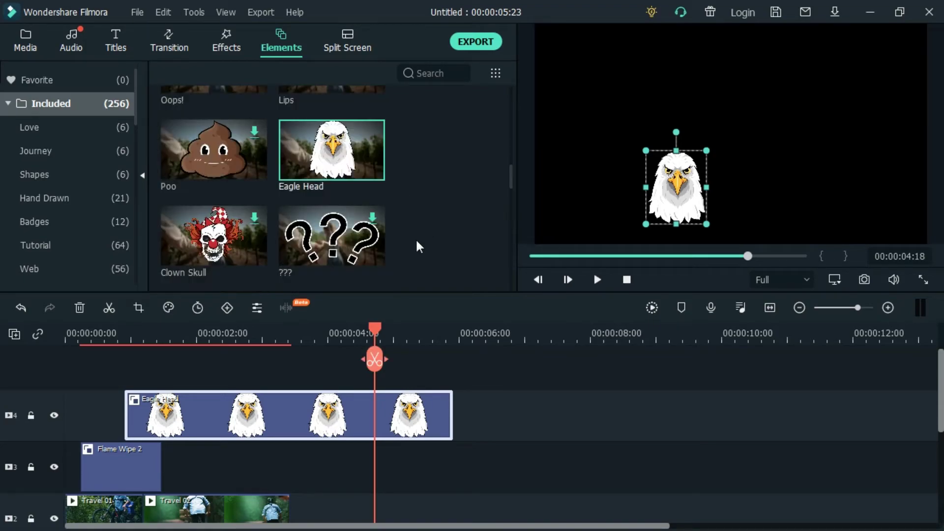
pyautogui.doubleClick(227, 244)
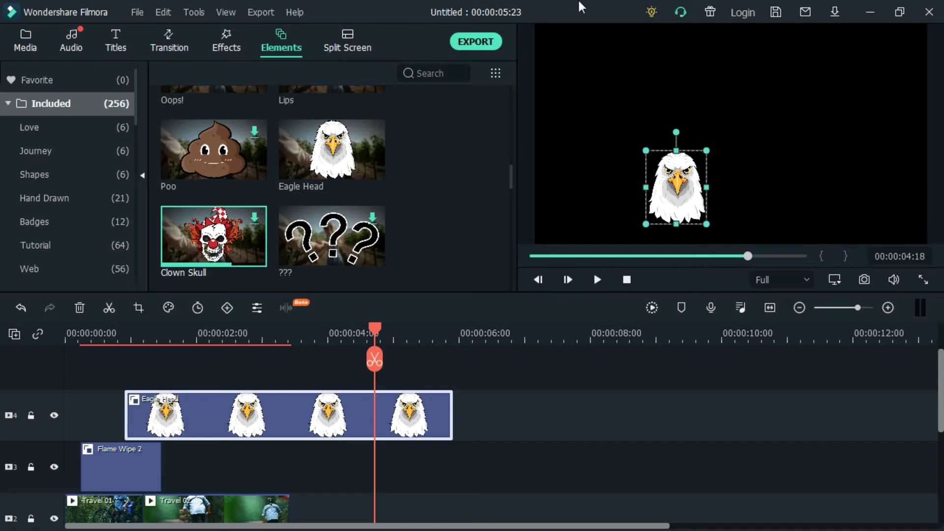
pyautogui.moveTo(552, 1)
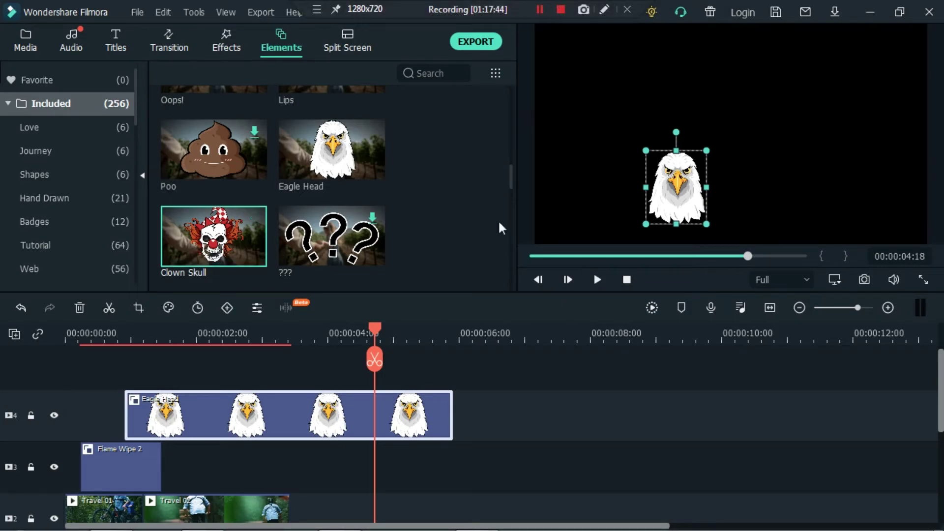
pyautogui.click(254, 254)
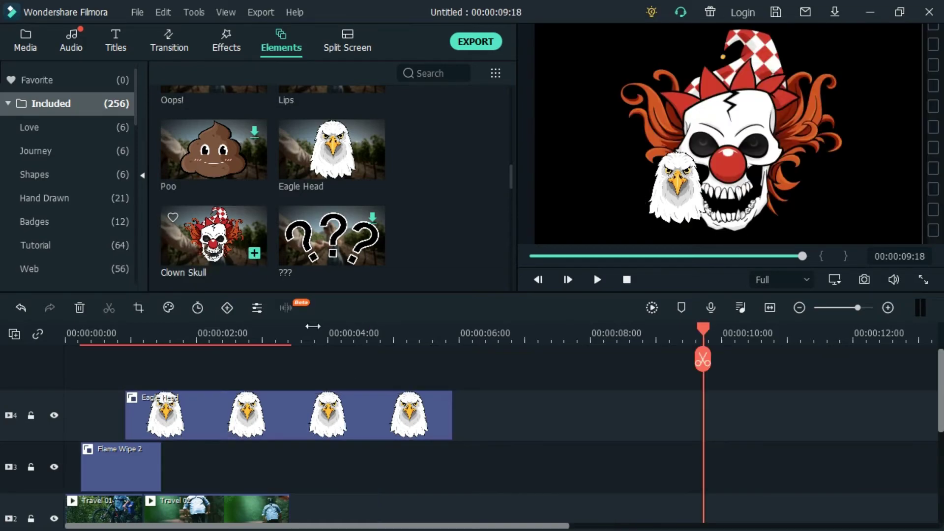
pyautogui.moveTo(704, 332); pyautogui.dragTo(626, 335)
pyautogui.press('space')
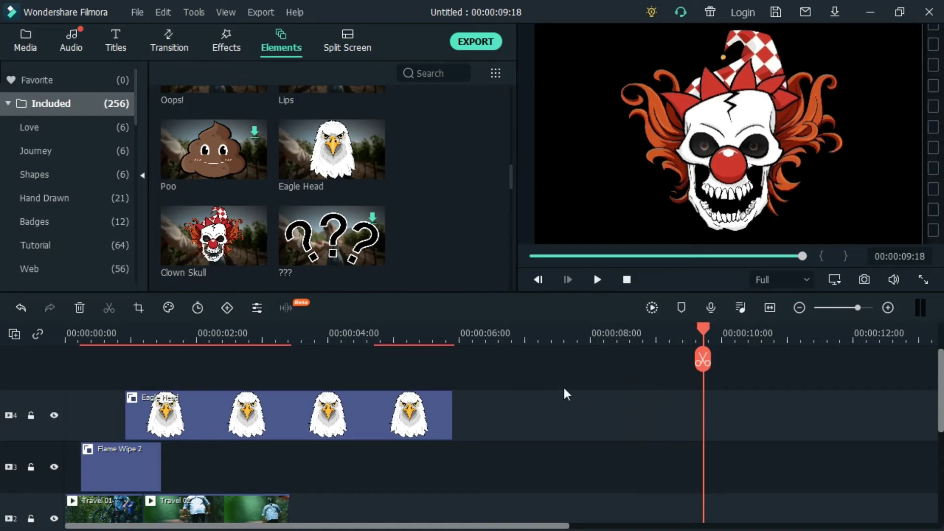
# Step: Delete the Clown Skull, Eagle Head and Flame Wipe 2 elements, leaving only the two travel clips on the timeline
pyautogui.scroll(-3, 546, 433)
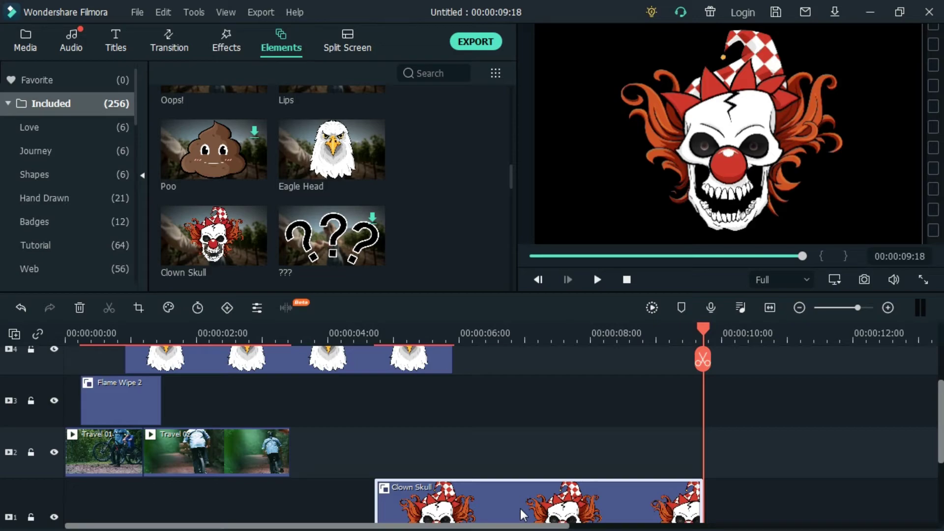
pyautogui.press('Delete')
pyautogui.click(128, 391)
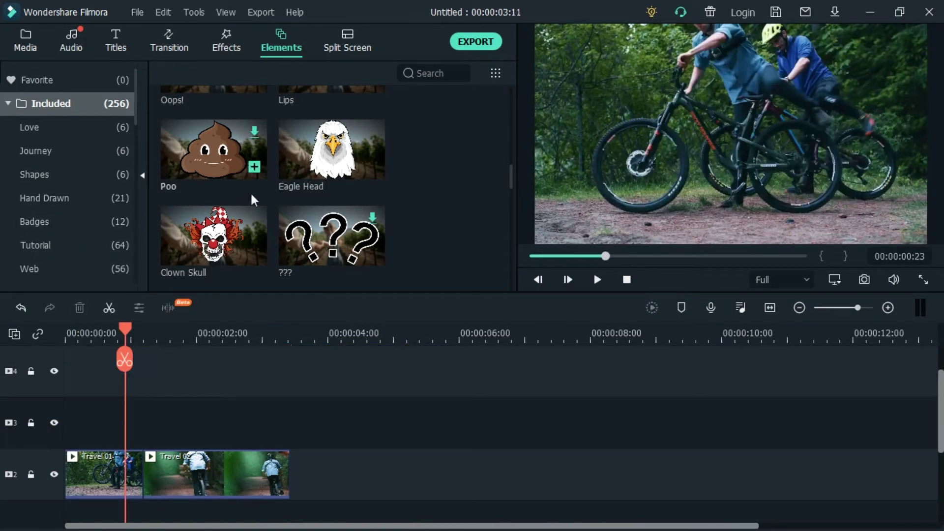
# Step: Look through the Love, Journey, Shapes, Hand Drawn, Badges, Web and Tutorial categories of elements
pyautogui.scroll(-3, 250, 191)
pyautogui.click(37, 129)
pyautogui.click(39, 146)
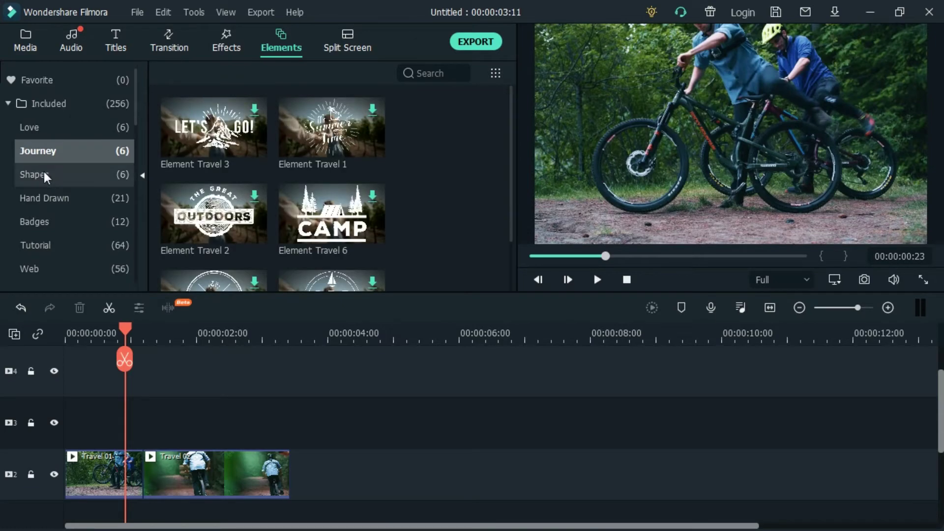
pyautogui.click(43, 173)
pyautogui.click(51, 199)
pyautogui.click(49, 222)
pyautogui.click(50, 245)
pyautogui.click(49, 263)
pyautogui.click(48, 242)
pyautogui.scroll(-3, 350, 225)
pyautogui.scroll(3, 350, 225)
pyautogui.scroll(-1, 235, 196)
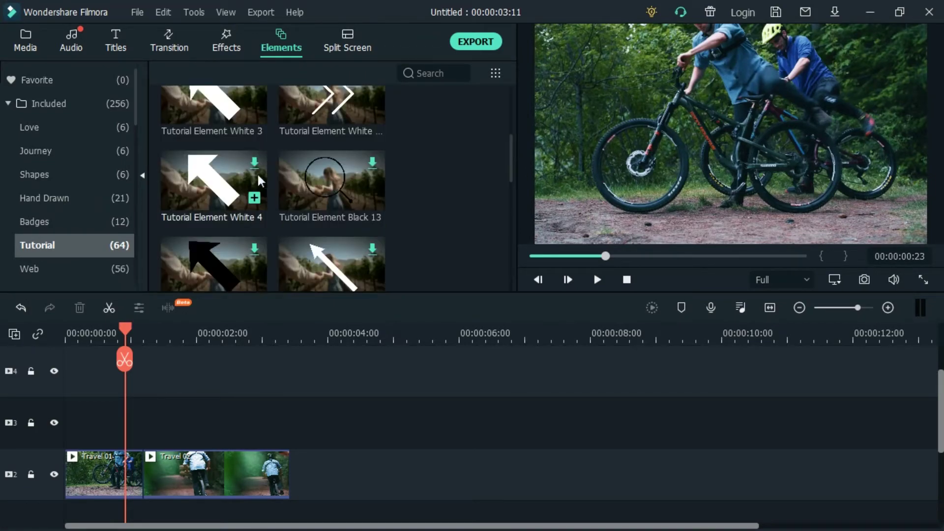
pyautogui.click(49, 270)
pyautogui.click(72, 243)
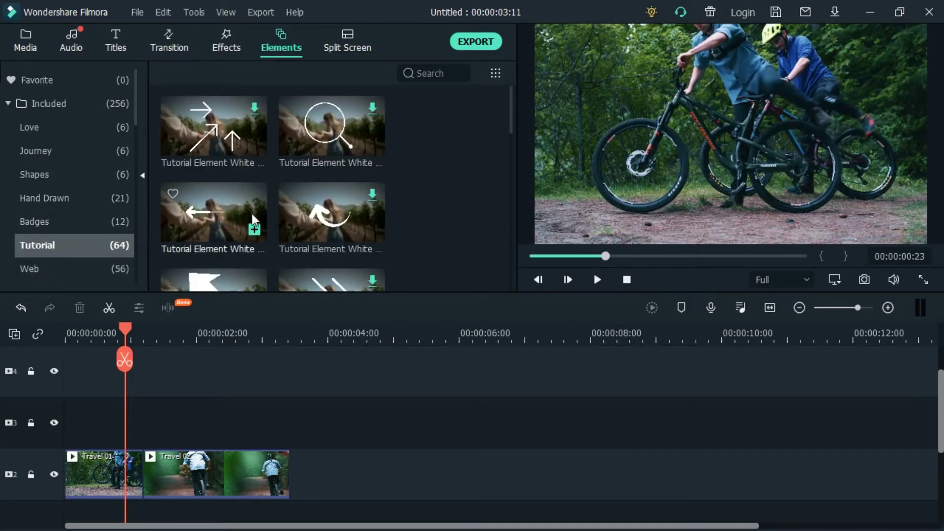
# Step: Add the Tutorial Element White 22 arrow to the timeline from 00:00:00:23 and play it back from 00:00:00:24
pyautogui.click(254, 230)
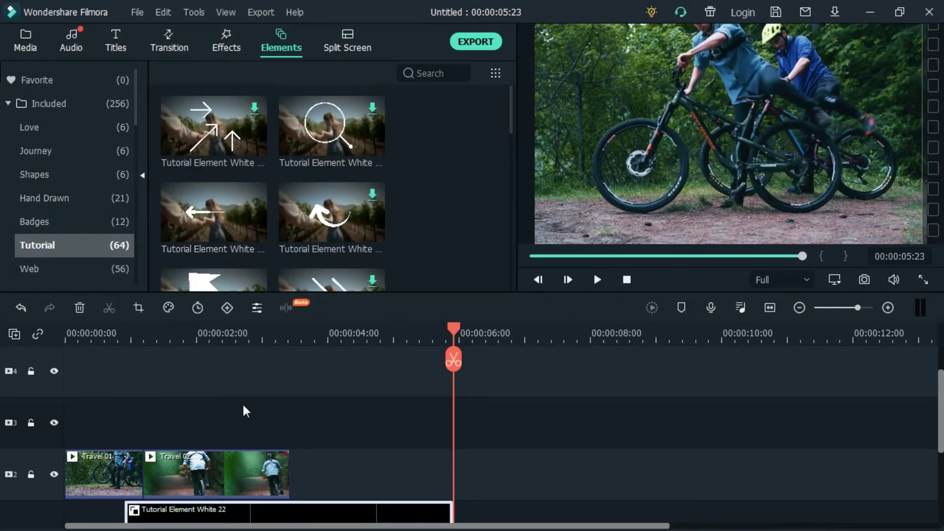
pyautogui.click(129, 331)
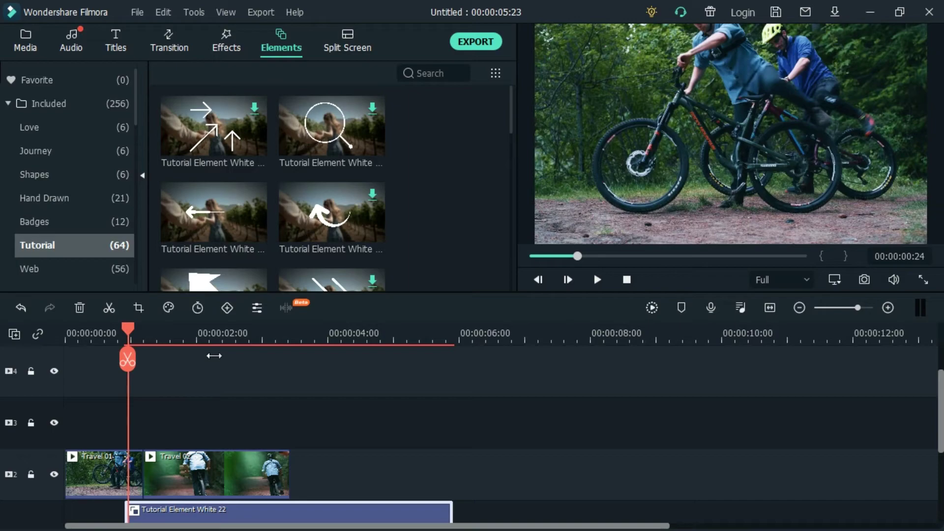
pyautogui.press('space')
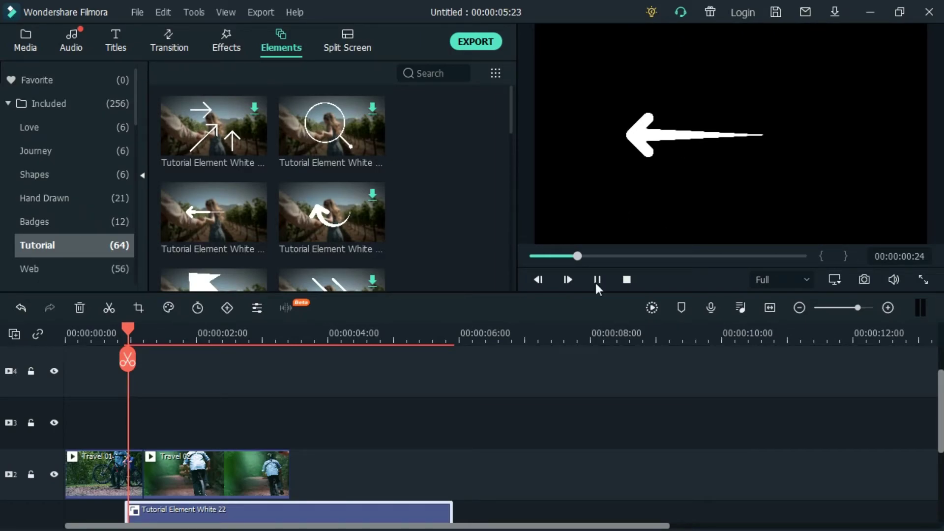
pyautogui.press('space')
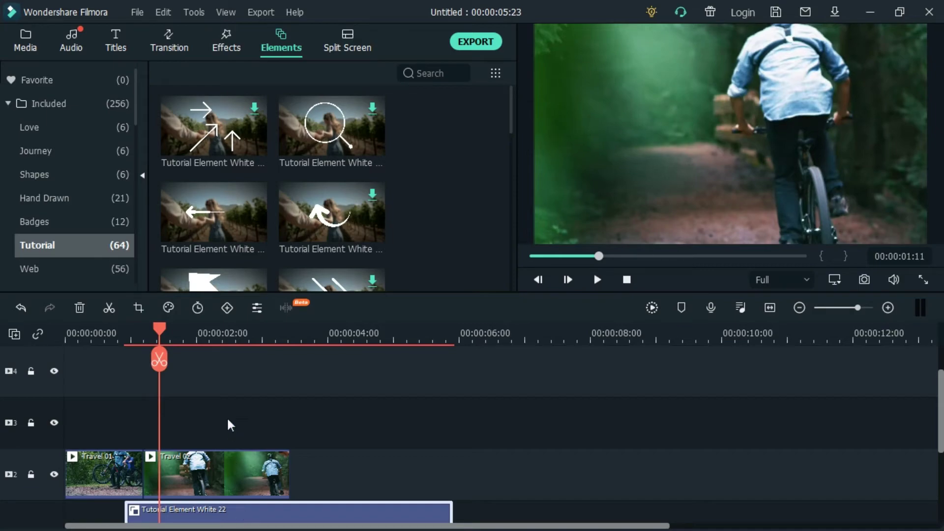
# Step: Move the Tutorial Element White 22 arrow to track 3 above the travel clips and play it back from 00:00:00:05
pyautogui.click(769, 436)
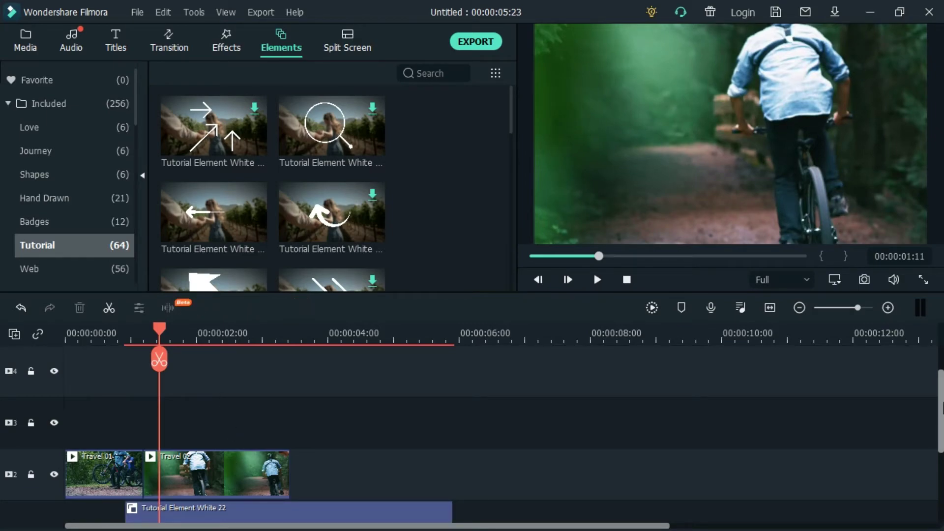
pyautogui.scroll(-2, 768, 443)
pyautogui.moveTo(234, 460); pyautogui.dragTo(171, 440)
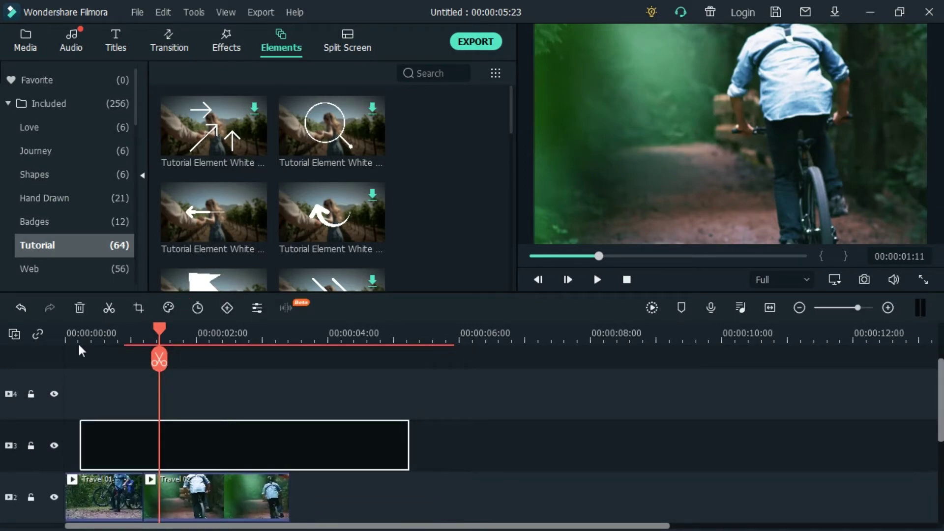
pyautogui.click(79, 344)
pyautogui.press('space')
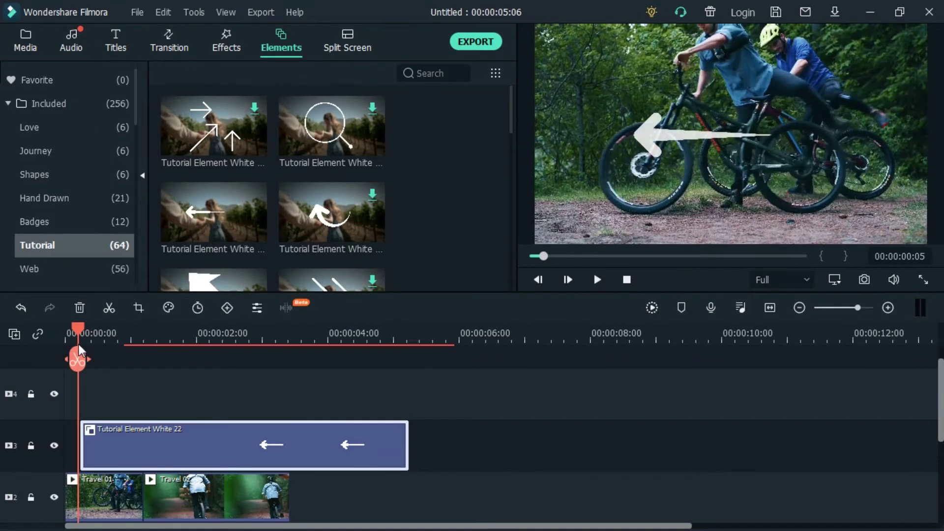
# Step: Remove the Tutorial Element White 22 arrow from the timeline
pyautogui.click(243, 451)
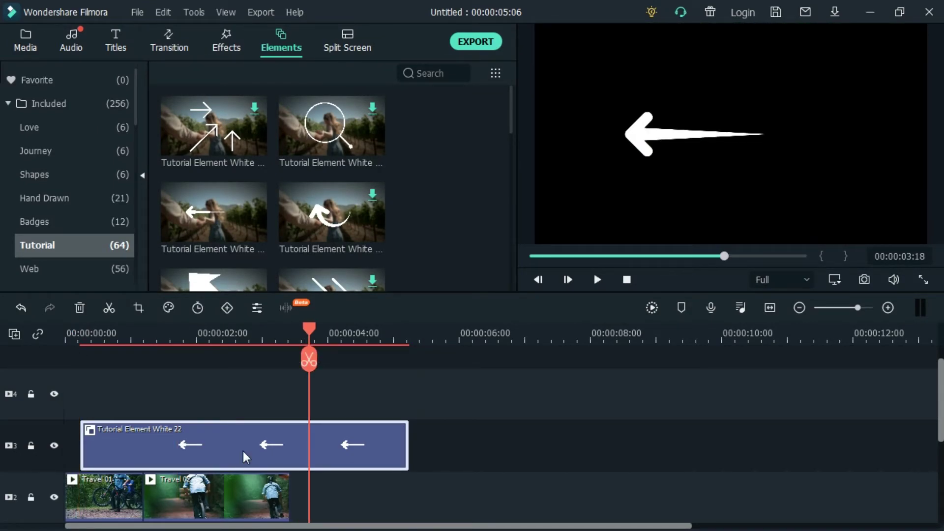
pyautogui.hotkey('ctrl', 'z')
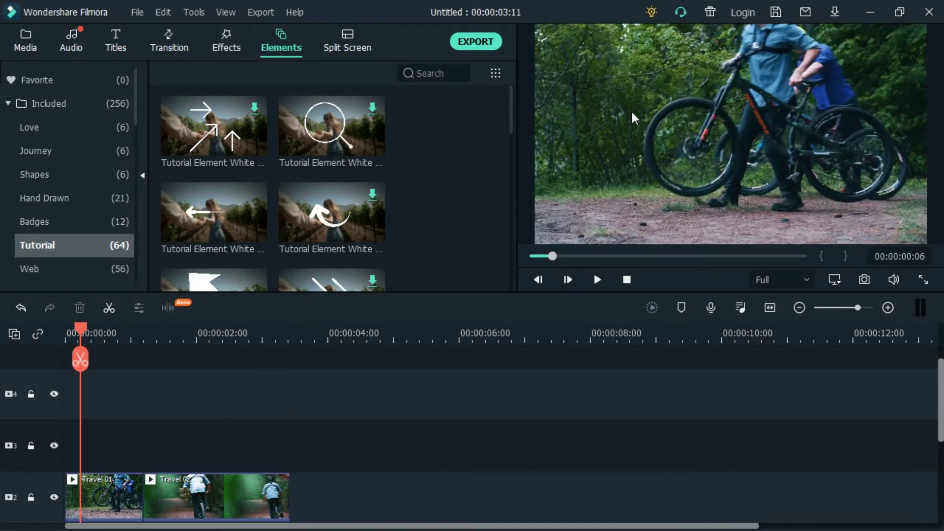
# Step: Look through the rest of the Tutorial elements and the Web, Pets, Emoji, Fun and AR categories
pyautogui.scroll(-5, 337, 205)
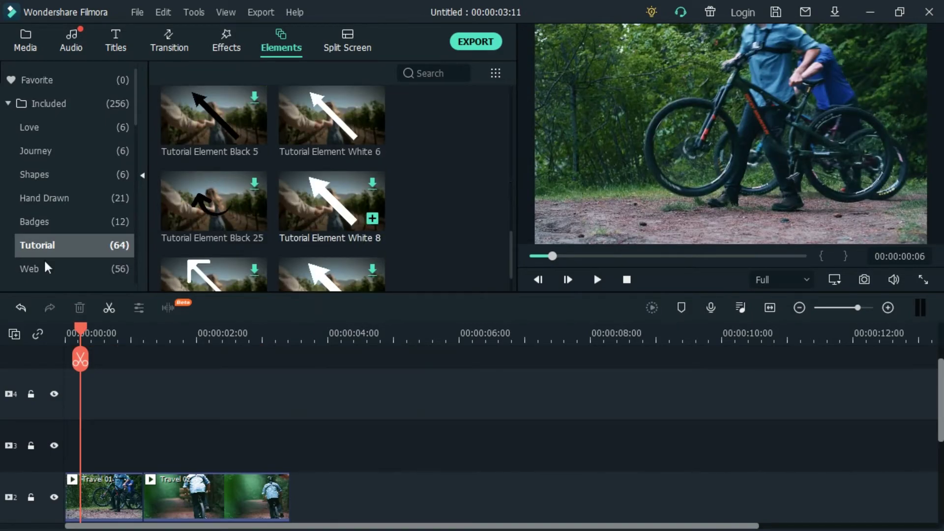
pyautogui.scroll(-3, 34, 241)
pyautogui.click(37, 198)
pyautogui.scroll(3, 33, 202)
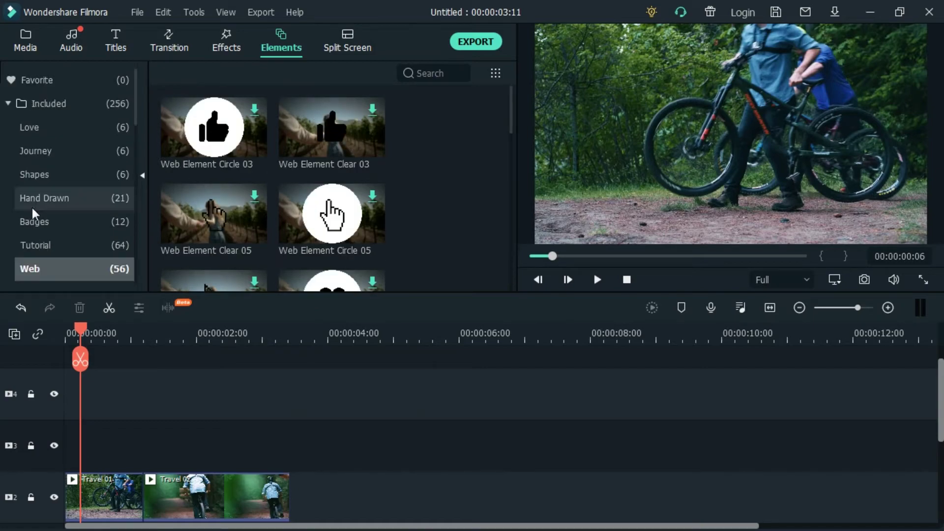
pyautogui.scroll(-5, 322, 152)
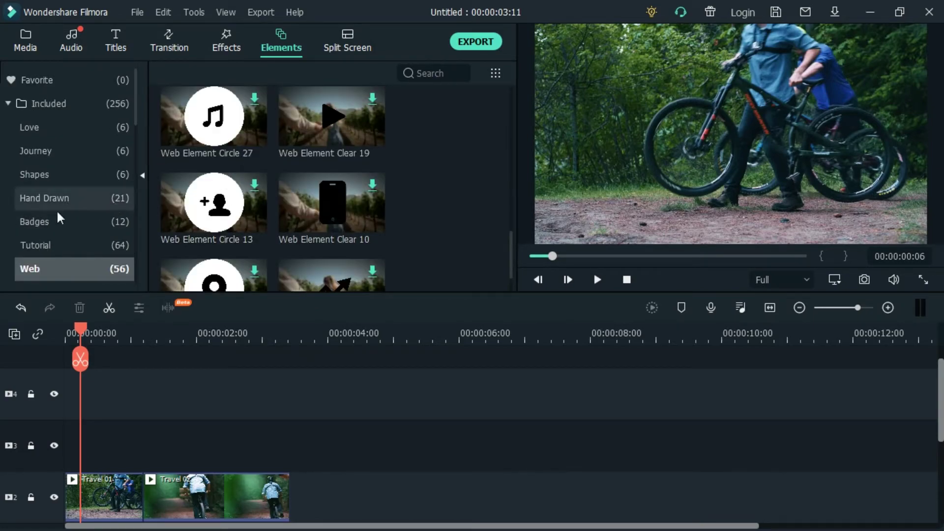
pyautogui.scroll(-3, 40, 246)
pyautogui.click(40, 221)
pyautogui.scroll(-5, 157, 221)
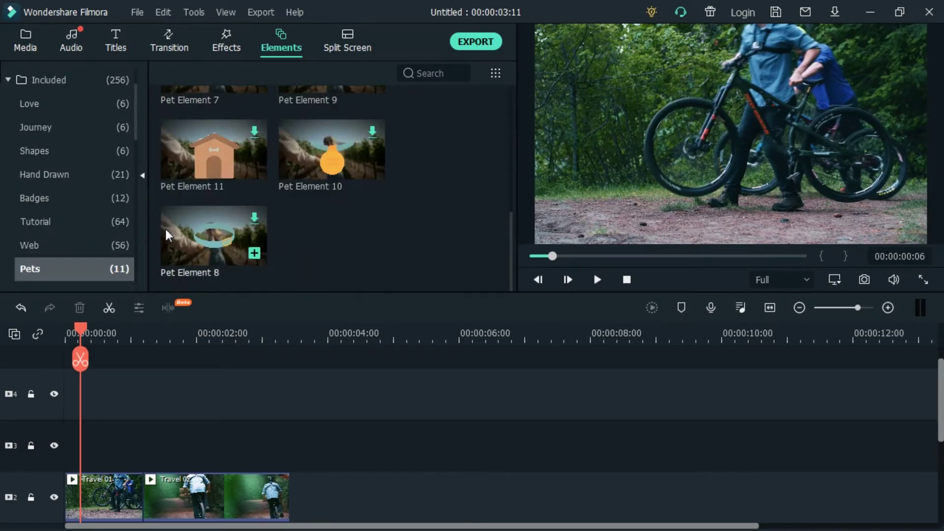
pyautogui.scroll(-3, 57, 252)
pyautogui.click(40, 218)
pyautogui.scroll(-5, 217, 224)
pyautogui.scroll(-3, 78, 277)
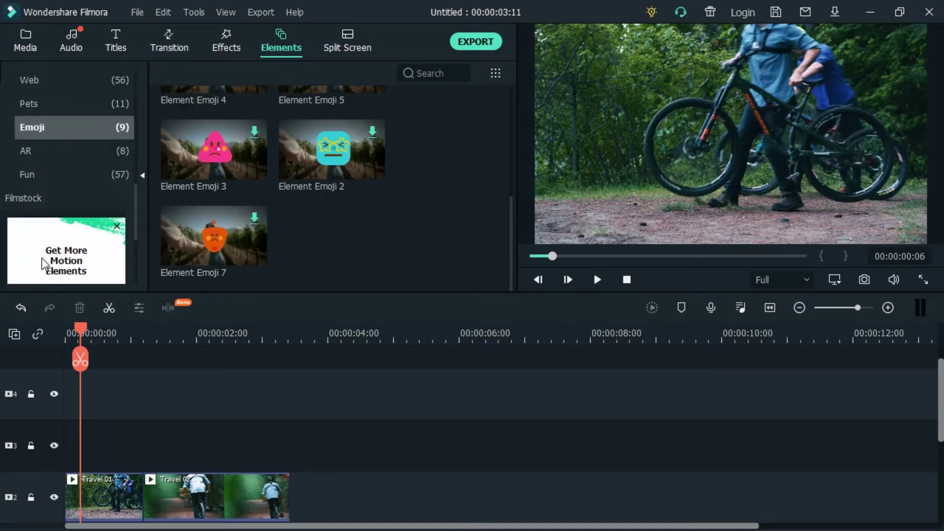
pyautogui.click(58, 179)
pyautogui.scroll(-3, 270, 187)
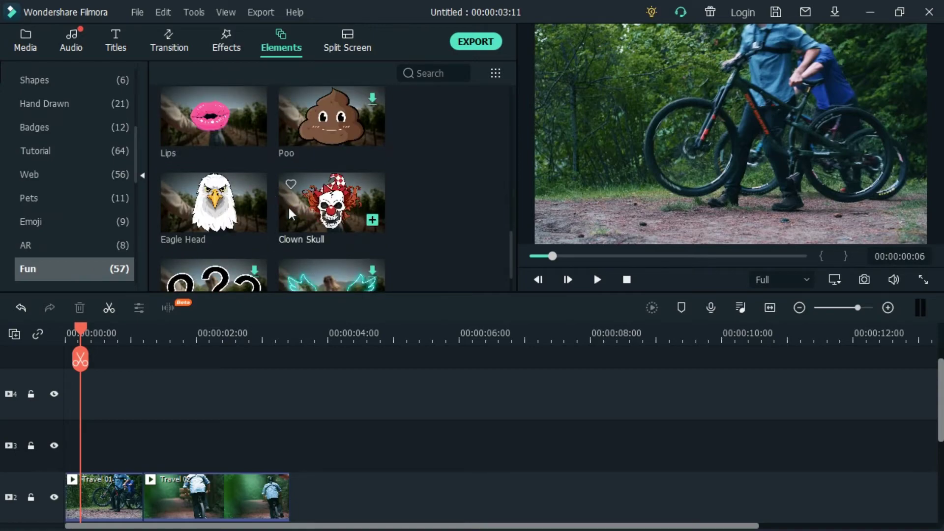
pyautogui.scroll(-3, 236, 222)
pyautogui.click(49, 245)
pyautogui.scroll(-3, 274, 206)
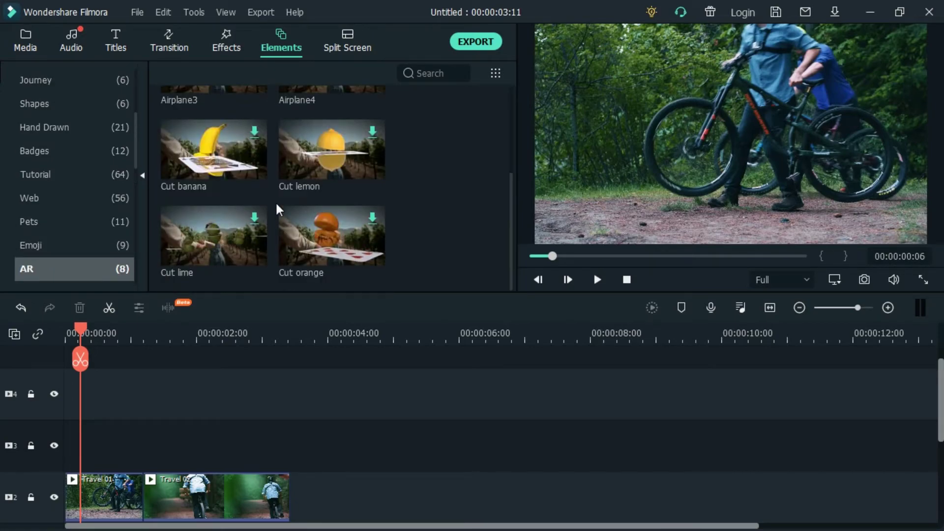
# Step: Download the Cut banana AR element and add it to track 1 from 00:00:00:06
pyautogui.click(254, 132)
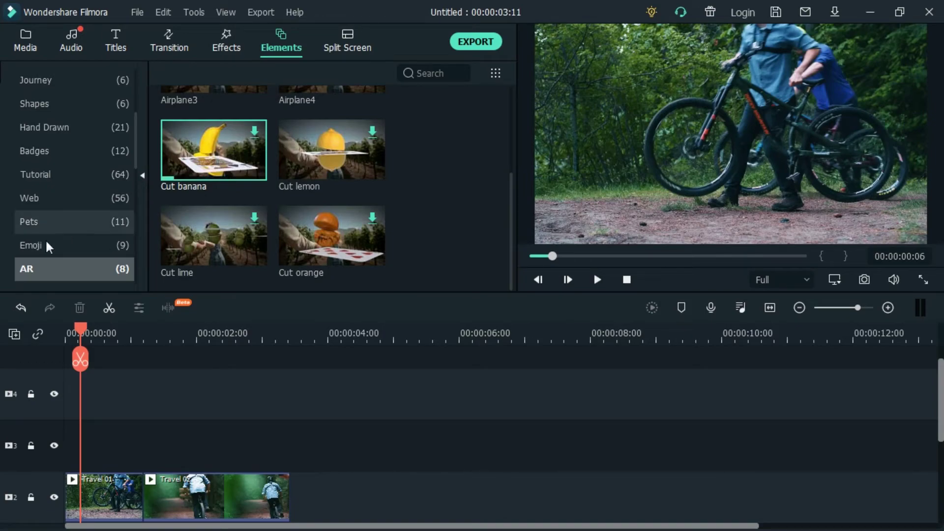
pyautogui.scroll(-3, 60, 227)
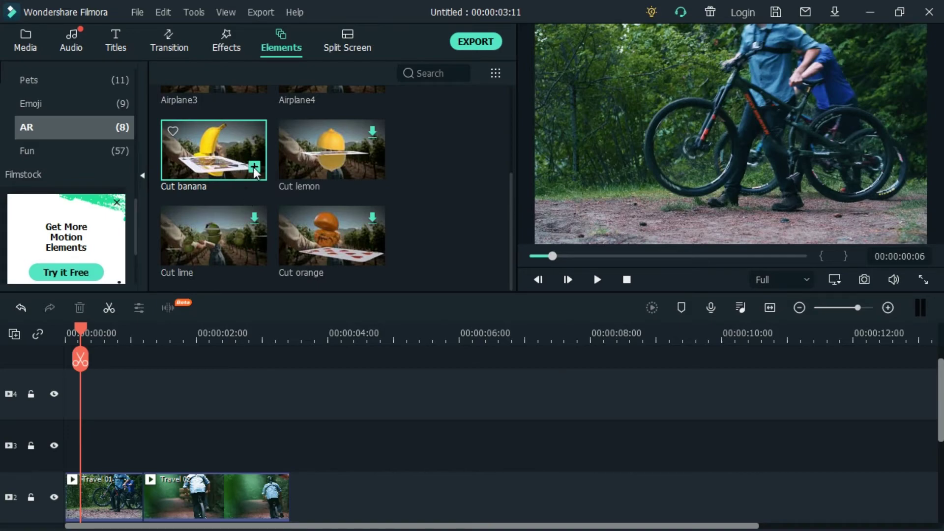
pyautogui.click(254, 168)
pyautogui.scroll(-1, 302, 391)
pyautogui.click(132, 489)
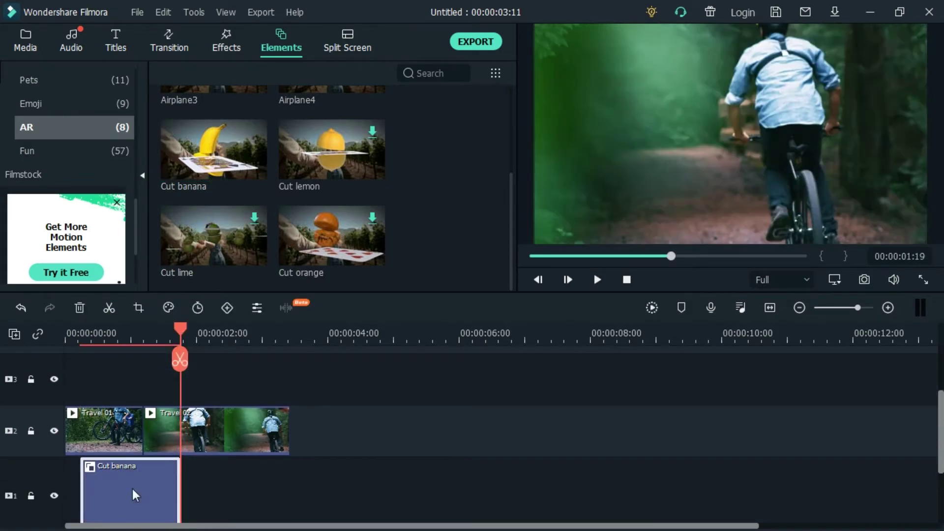
# Step: Move the Cut banana element to track 3 above the travel clips and play the timeline from the start
pyautogui.moveTo(132, 489); pyautogui.dragTo(125, 376)
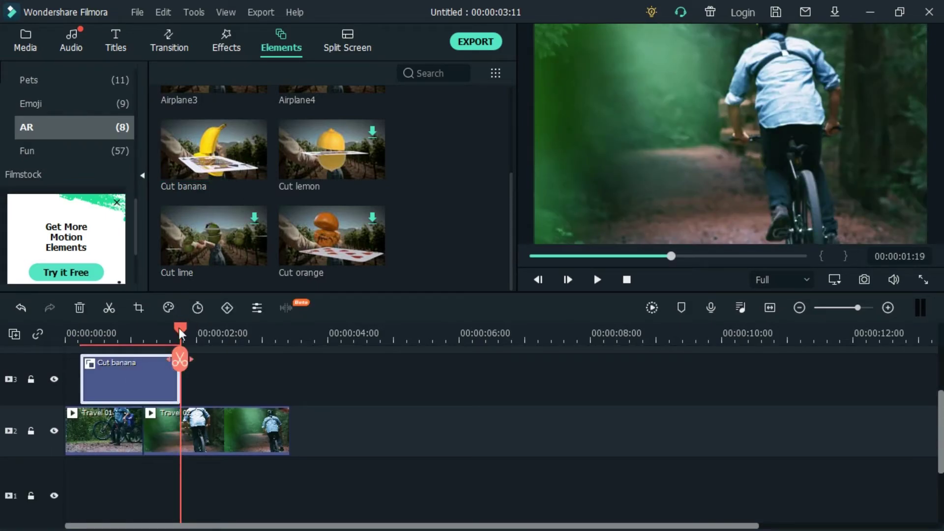
pyautogui.moveTo(180, 328); pyautogui.dragTo(53, 338)
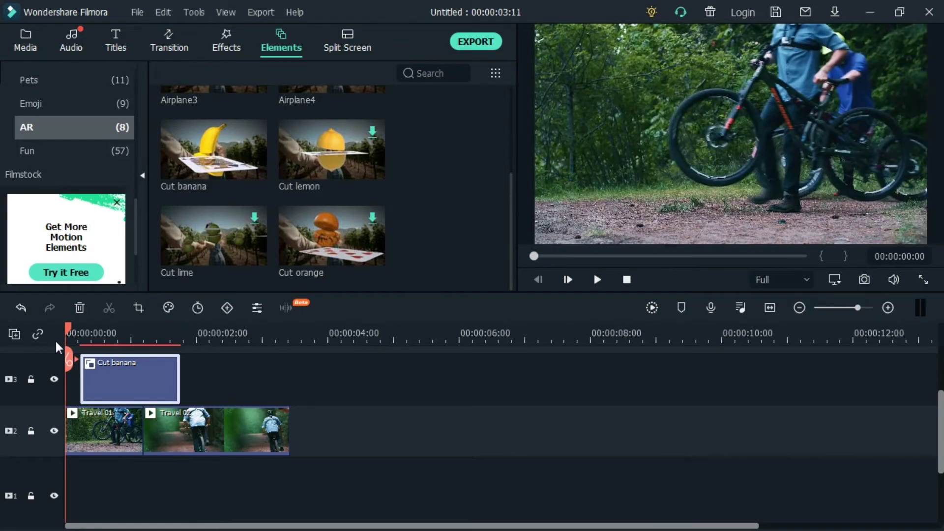
pyautogui.press('space')
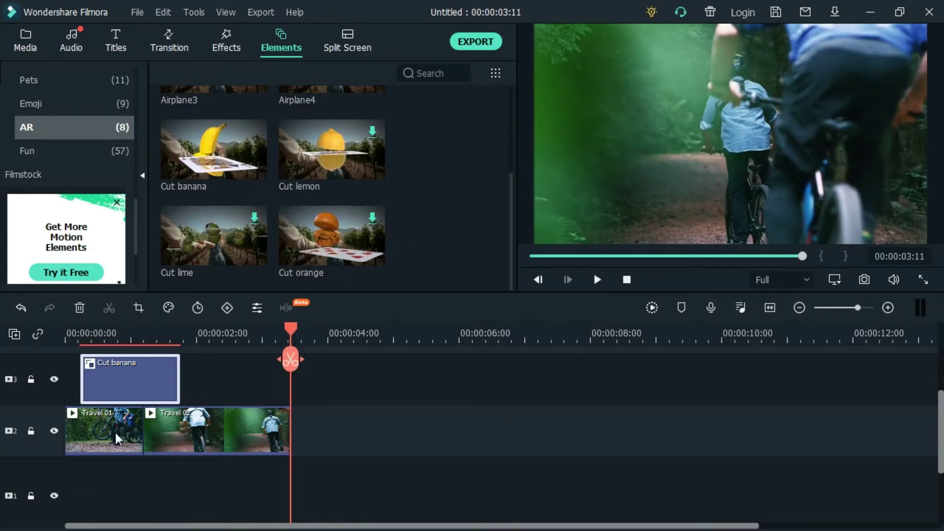
# Step: Clear the timeline by deleting the two travel clips and the Cut banana element
pyautogui.click(200, 439)
pyautogui.press('space')
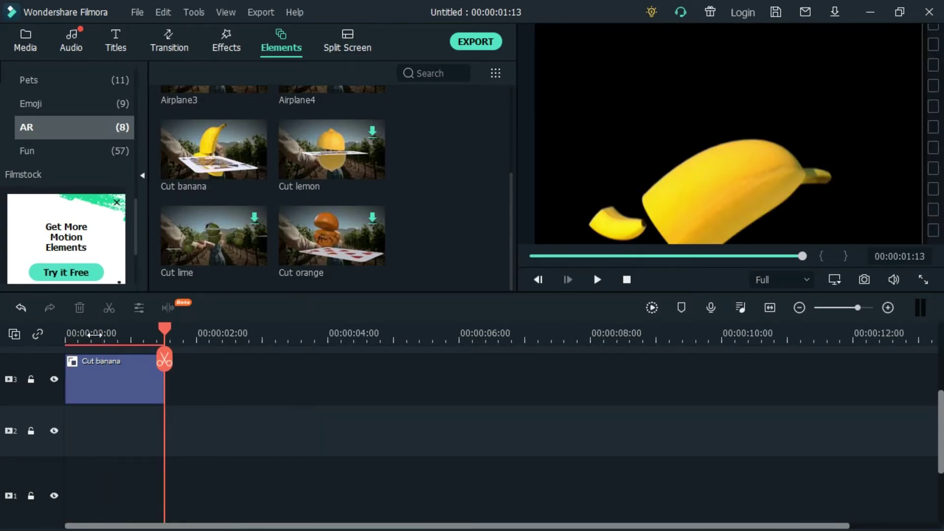
pyautogui.click(111, 386)
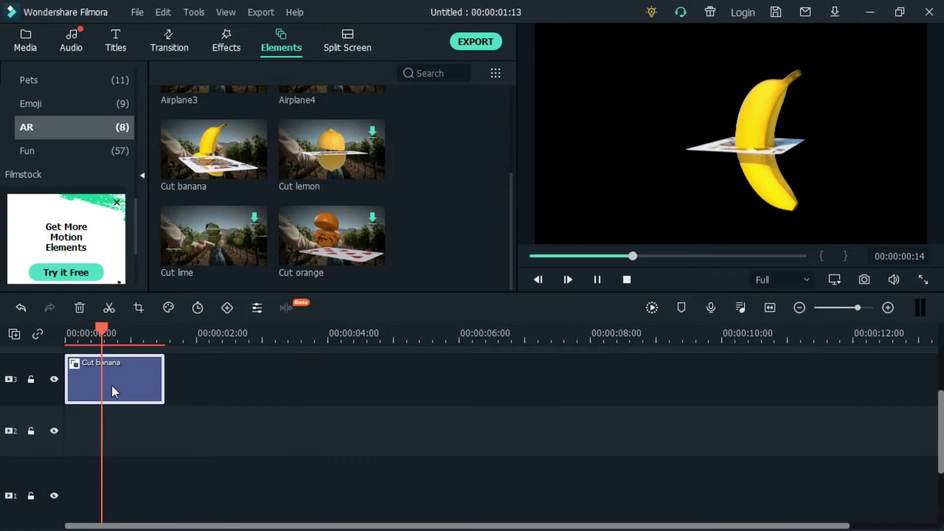
pyautogui.press('Delete')
pyautogui.scroll(1, 285, 435)
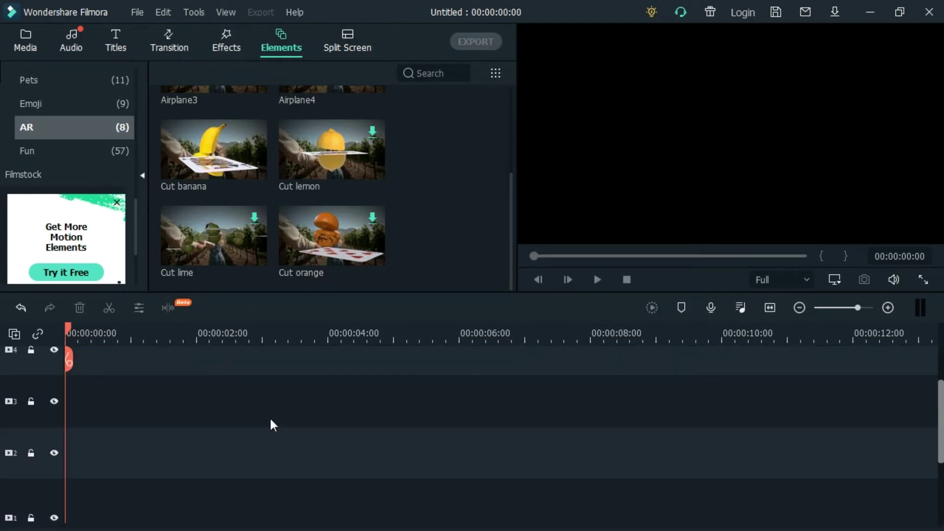
# Step: Look through the included split screen layouts
pyautogui.click(350, 40)
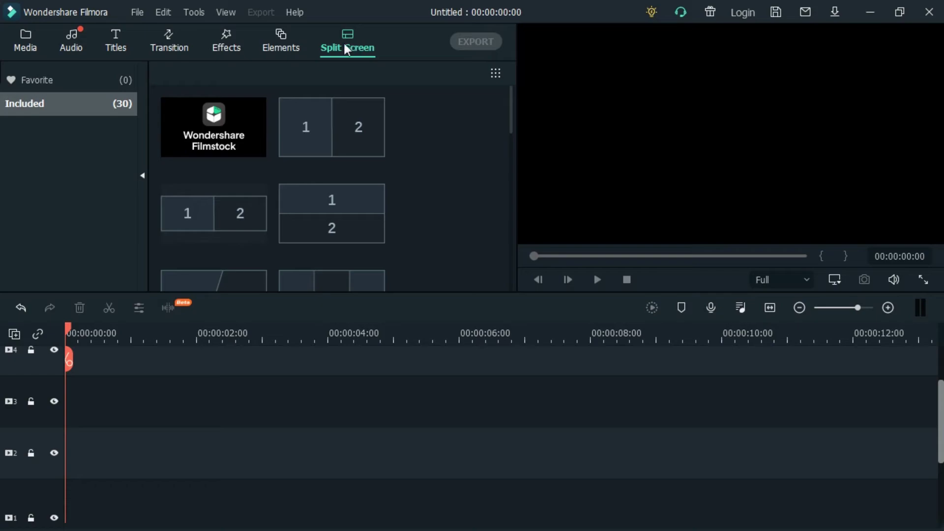
pyautogui.scroll(-3, 426, 128)
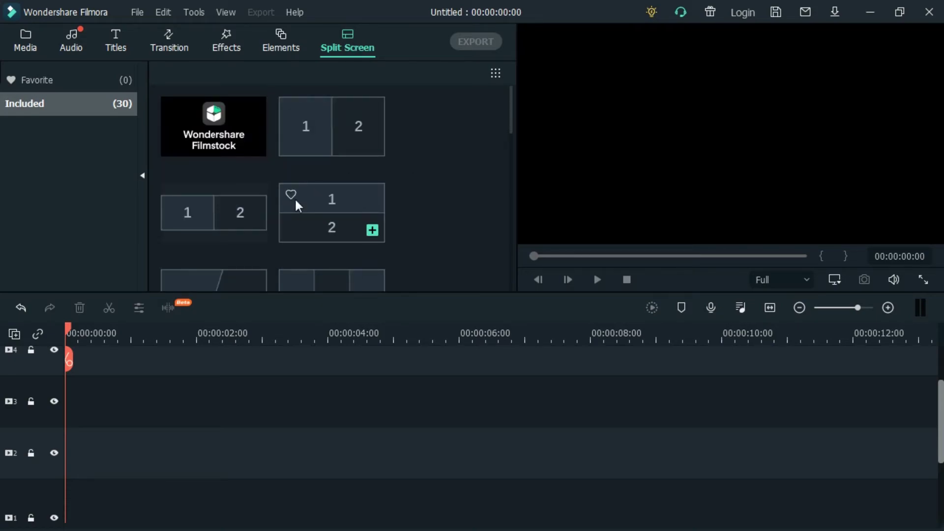
pyautogui.scroll(-4, 295, 205)
pyautogui.scroll(-5, 322, 219)
pyautogui.scroll(9, 379, 226)
# Step: Add the Travel 01 sample video to the start of track 1
pyautogui.click(22, 43)
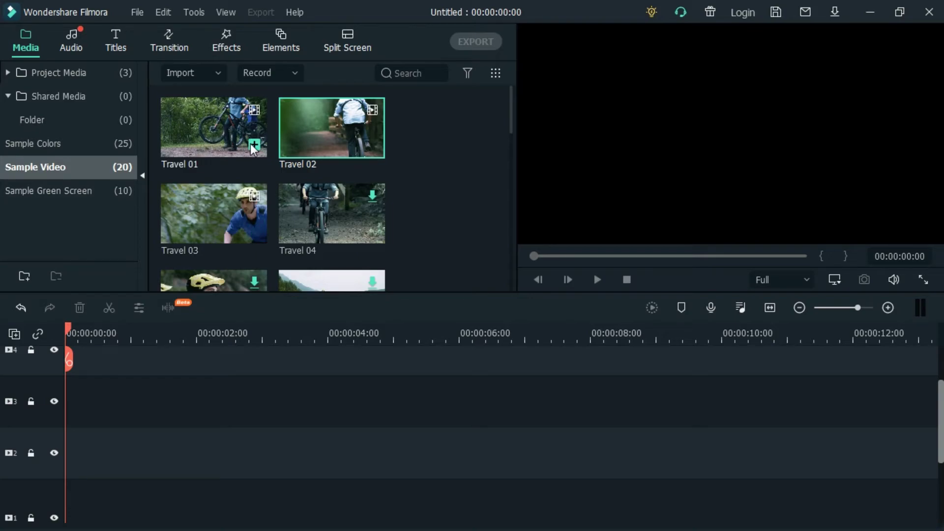
pyautogui.click(253, 144)
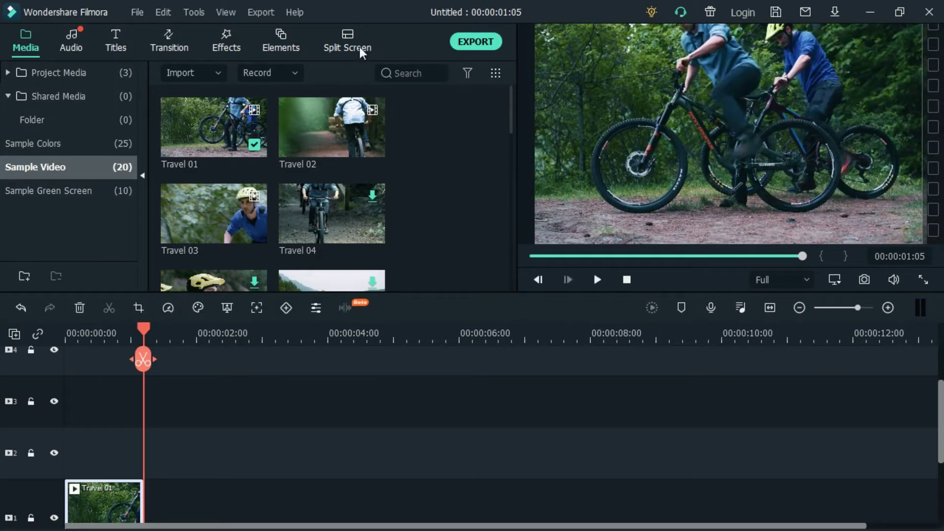
# Step: Place the full-height two-pane side-by-side split screen layout at the start of track 2 above Travel 01 and play it back
pyautogui.click(361, 48)
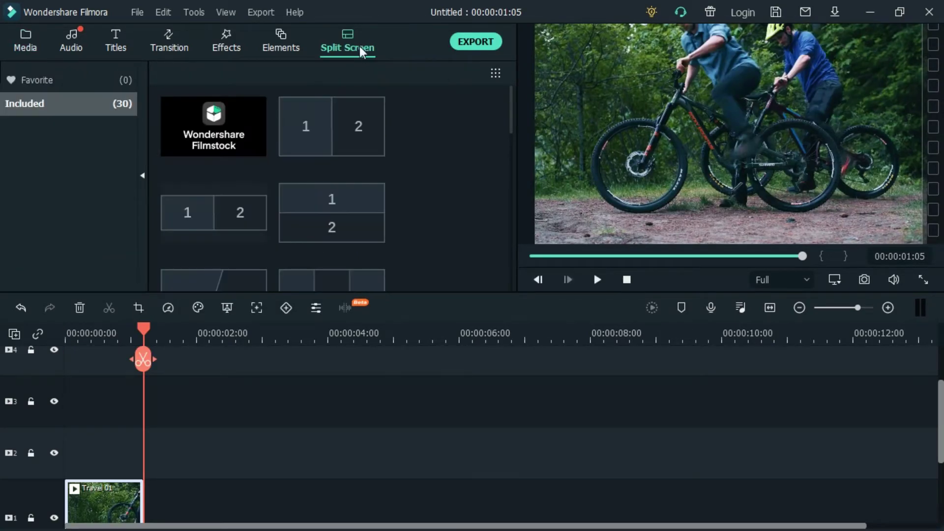
pyautogui.click(346, 141)
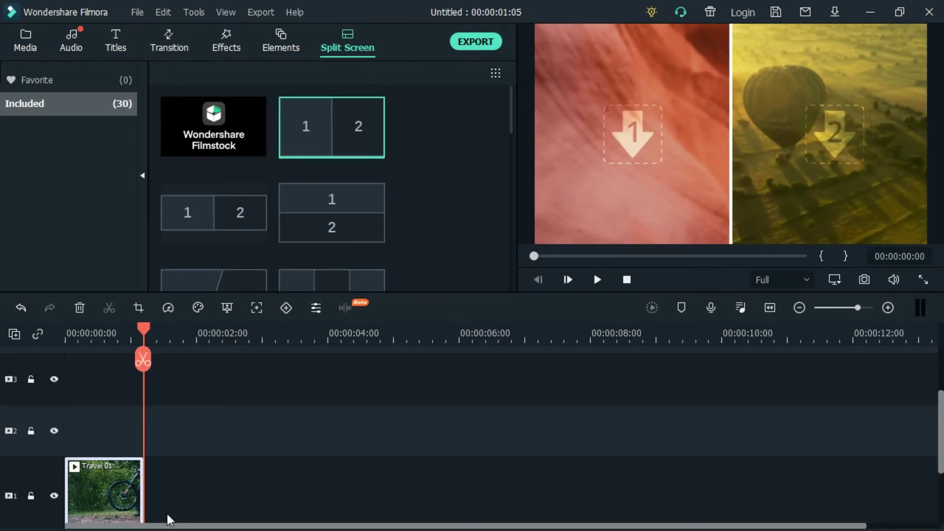
pyautogui.click(94, 489)
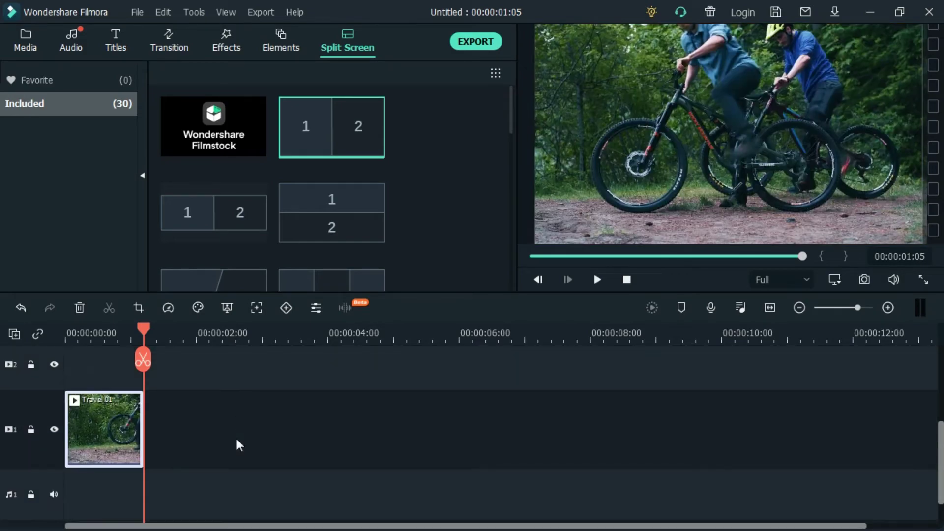
pyautogui.scroll(2, 234, 467)
pyautogui.scroll(-2, 234, 467)
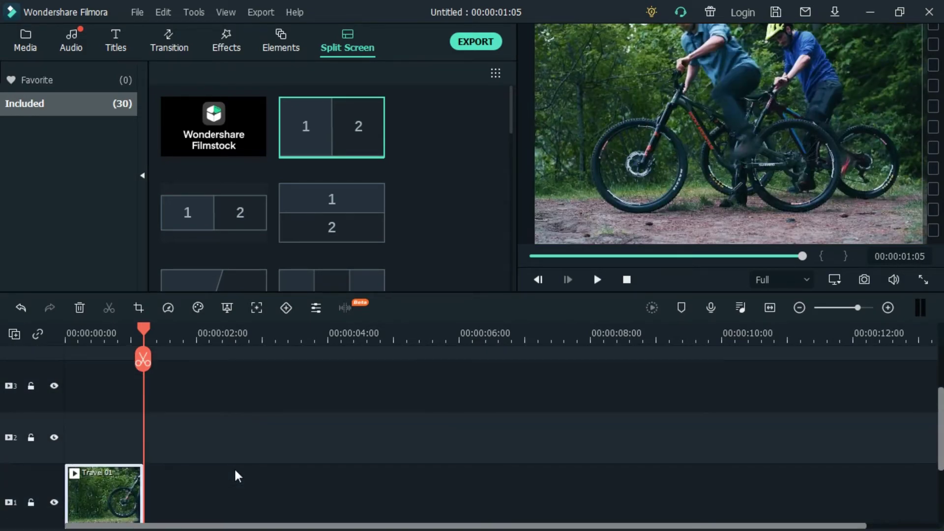
pyautogui.click(311, 125)
pyautogui.moveTo(311, 125); pyautogui.dragTo(70, 425)
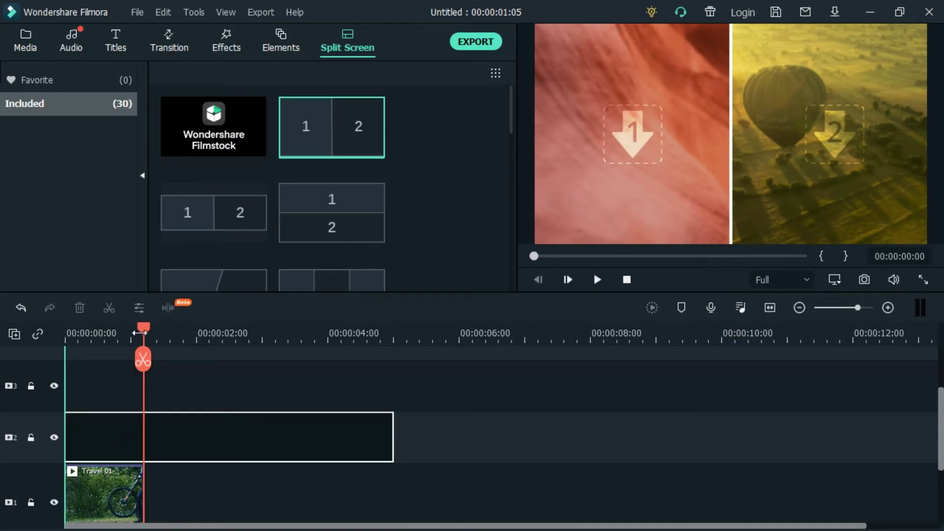
pyautogui.press('space')
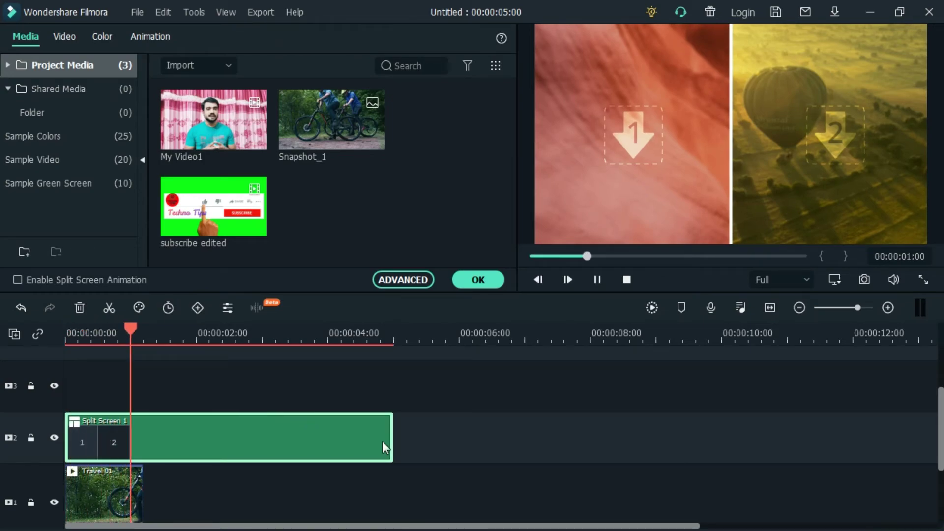
pyautogui.press('space')
# Step: Move the Travel 01 clip from track 1 to the start of track 3, above the split screen
pyautogui.scroll(-2, 460, 433)
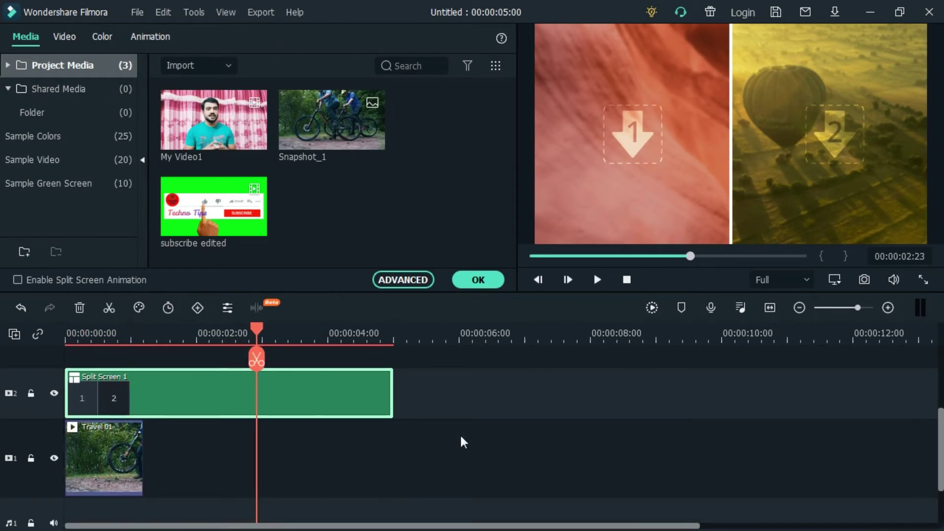
pyautogui.doubleClick(113, 459)
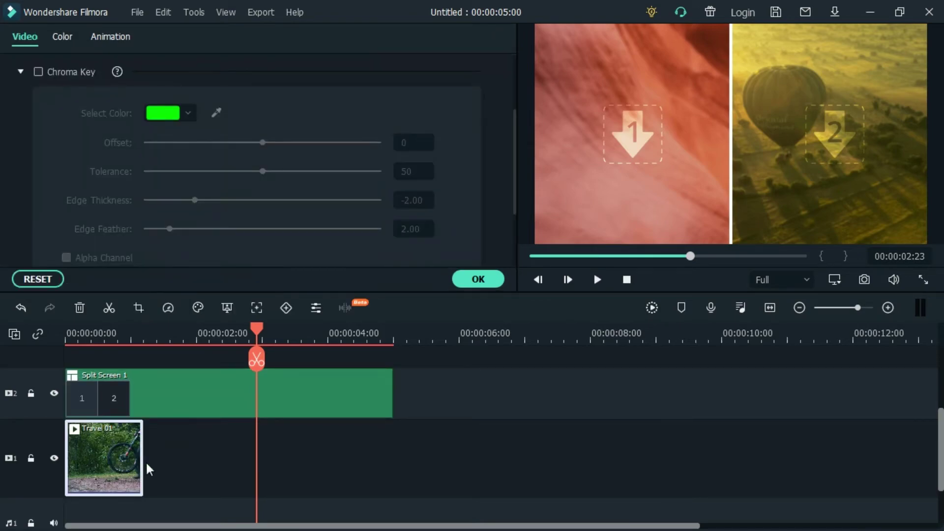
pyautogui.scroll(1, 216, 476)
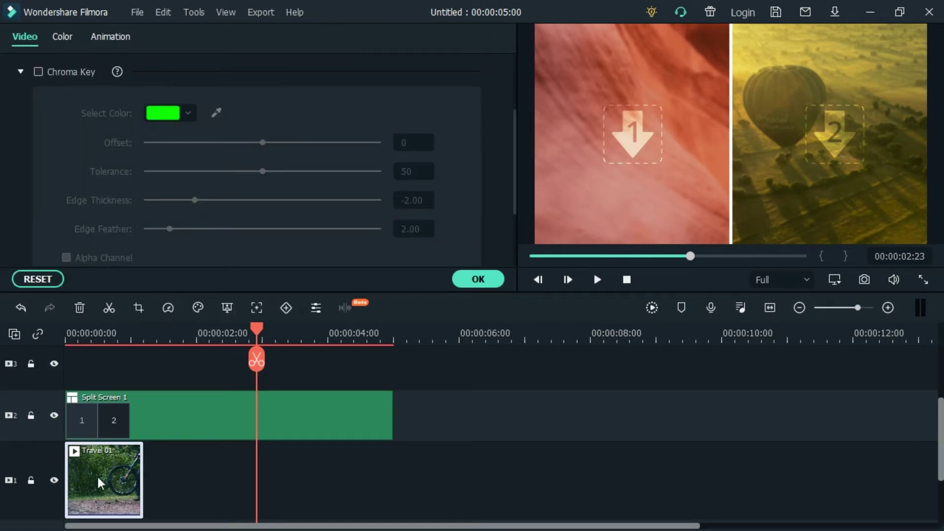
pyautogui.moveTo(96, 475); pyautogui.dragTo(104, 361)
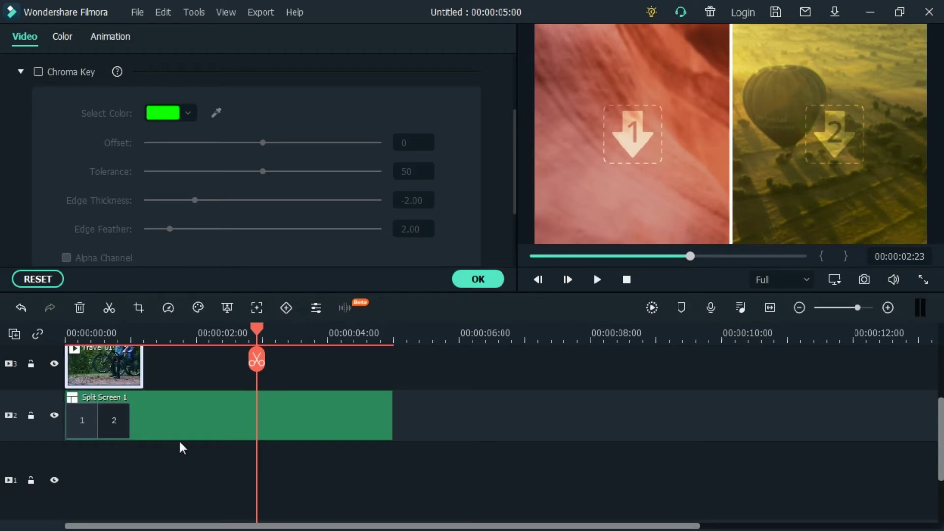
# Step: Select the split screen clip on track 2 and play the timeline from the start with Travel 01 above it
pyautogui.scroll(1, 330, 477)
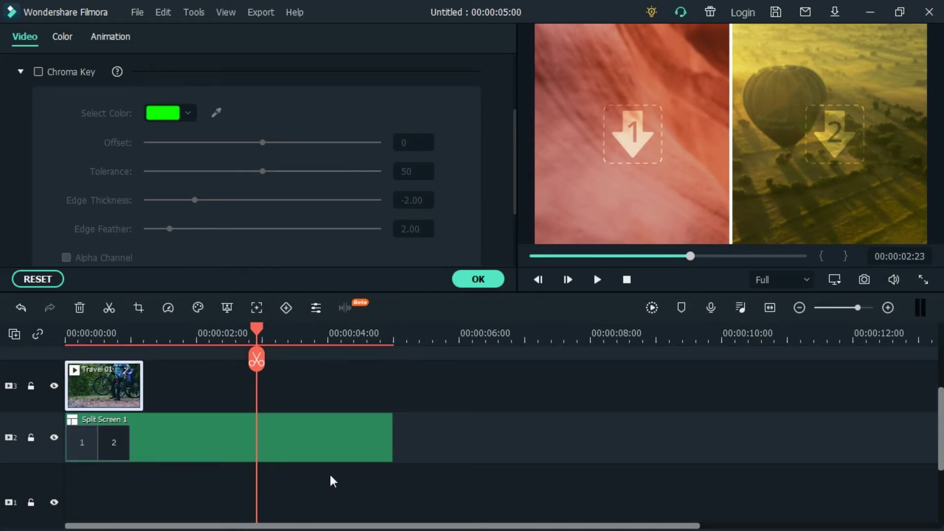
pyautogui.doubleClick(202, 433)
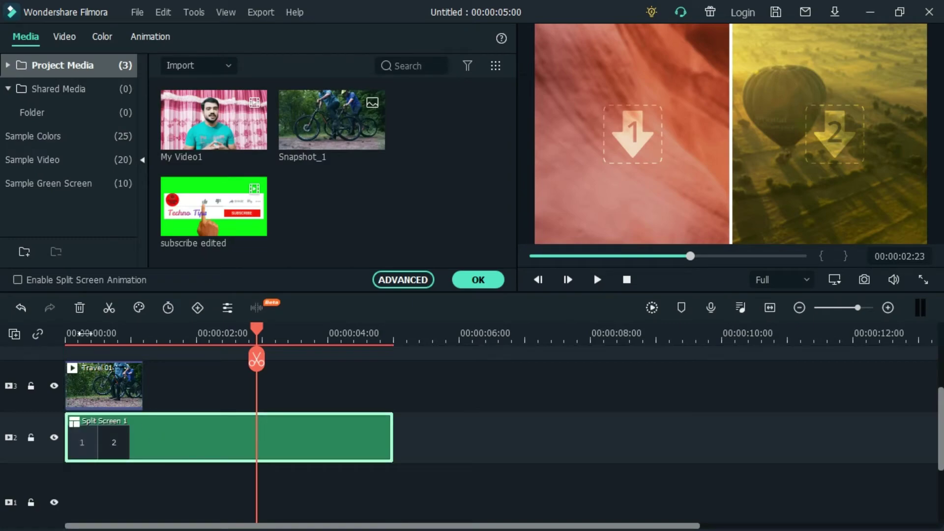
pyautogui.scroll(-1, 236, 339)
pyautogui.moveTo(241, 330); pyautogui.dragTo(61, 342)
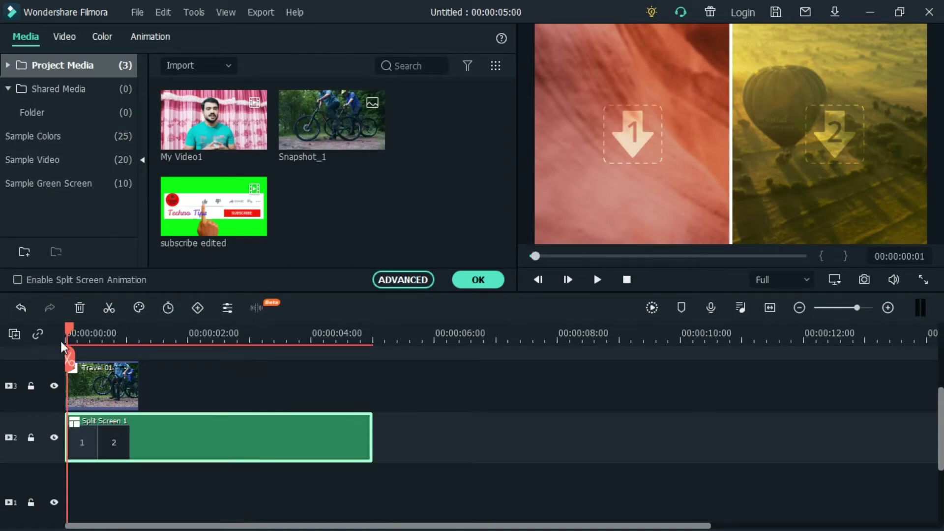
pyautogui.press('space')
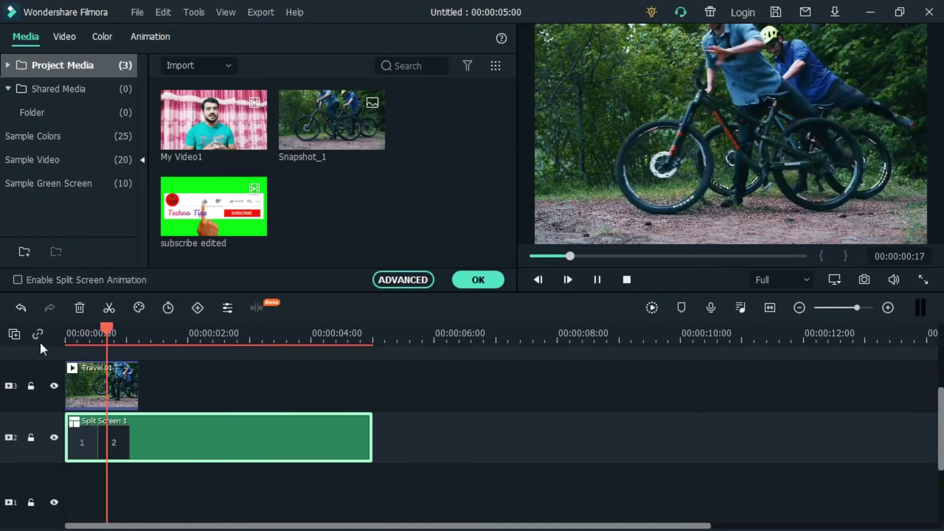
pyautogui.press('space')
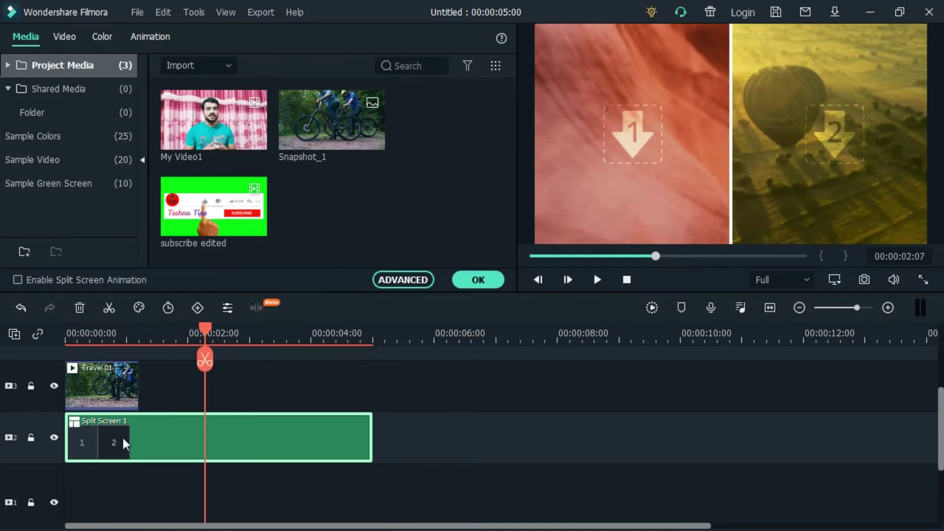
# Step: Try to add the subscribe edited and My Video1 clips to the split screen on track 2
pyautogui.moveTo(220, 199); pyautogui.dragTo(98, 442)
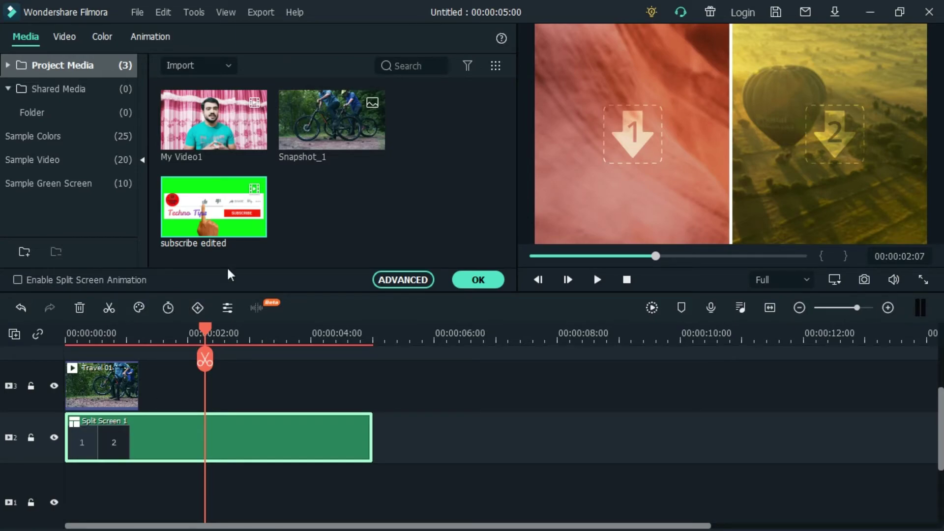
pyautogui.moveTo(234, 125); pyautogui.dragTo(149, 390)
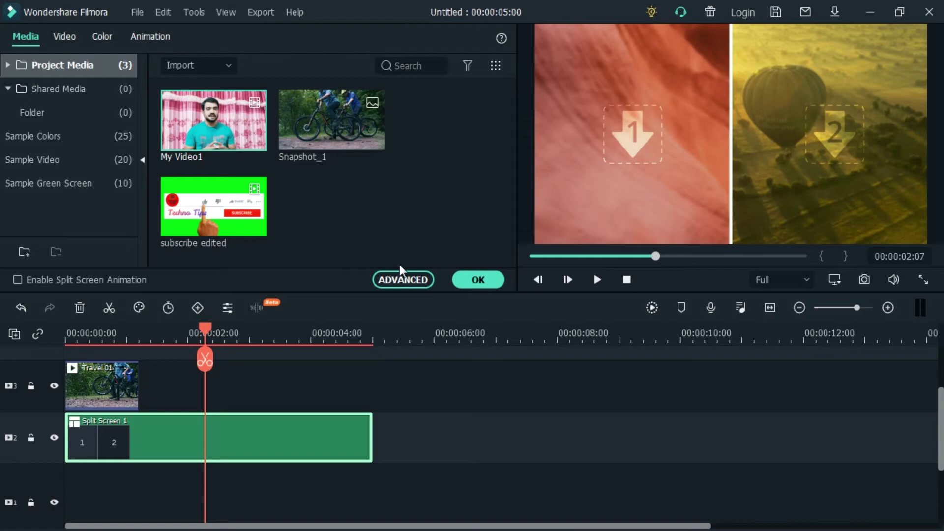
pyautogui.click(582, 193)
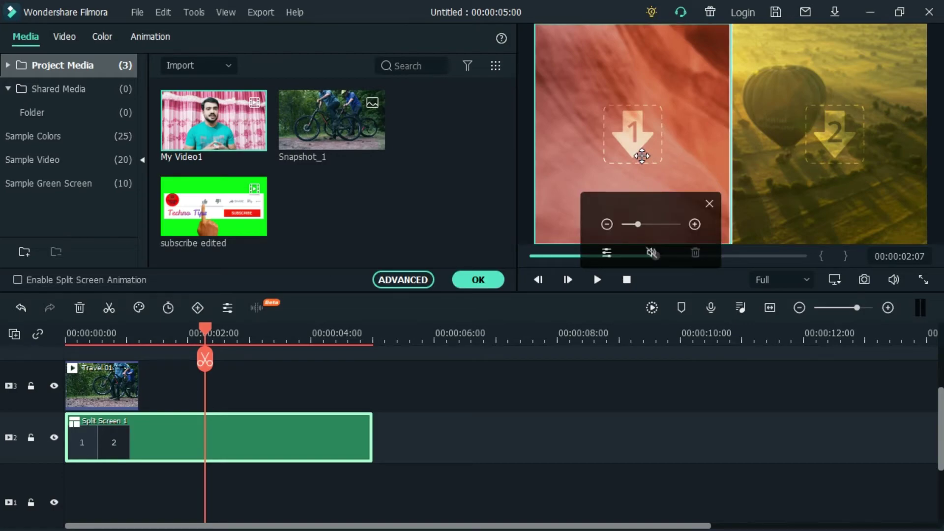
pyautogui.click(114, 385)
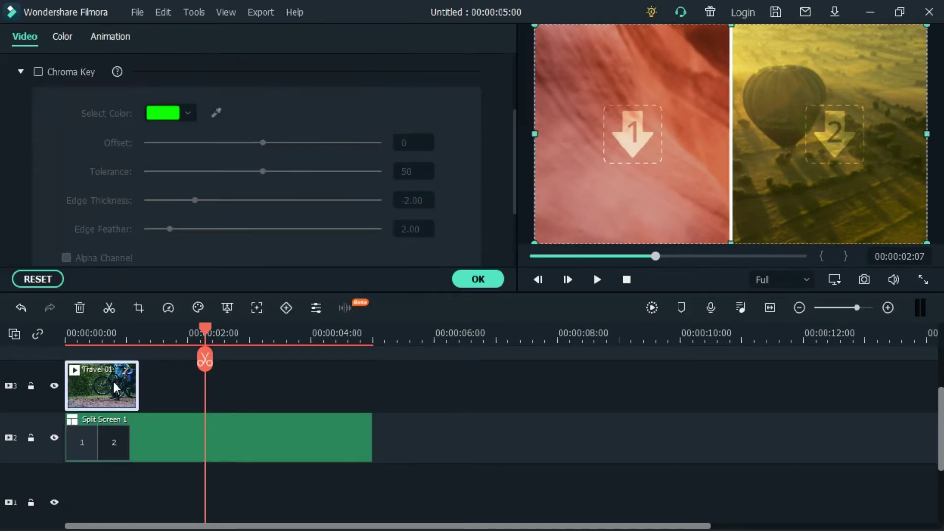
pyautogui.click(157, 427)
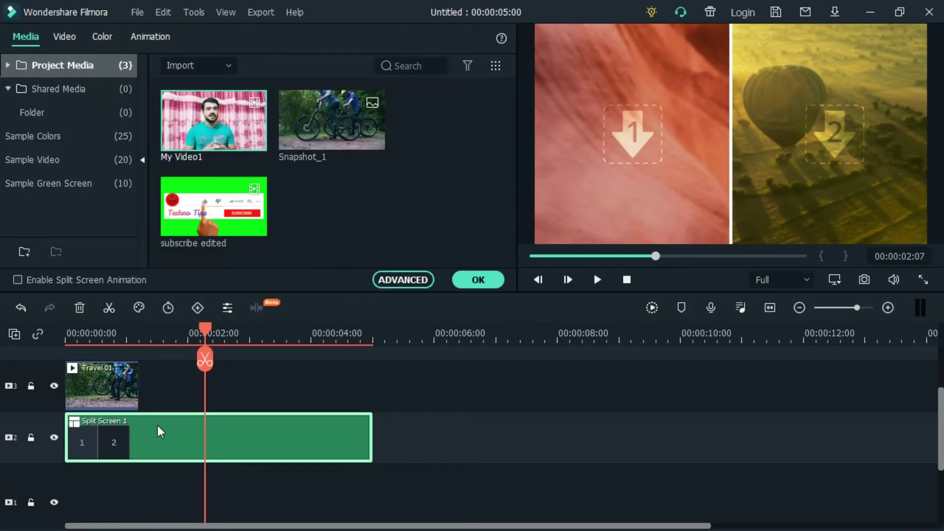
# Step: Move the Travel 01 clip to the start of track 1, below the split screen, and review the result from the beginning
pyautogui.moveTo(120, 376); pyautogui.dragTo(110, 471)
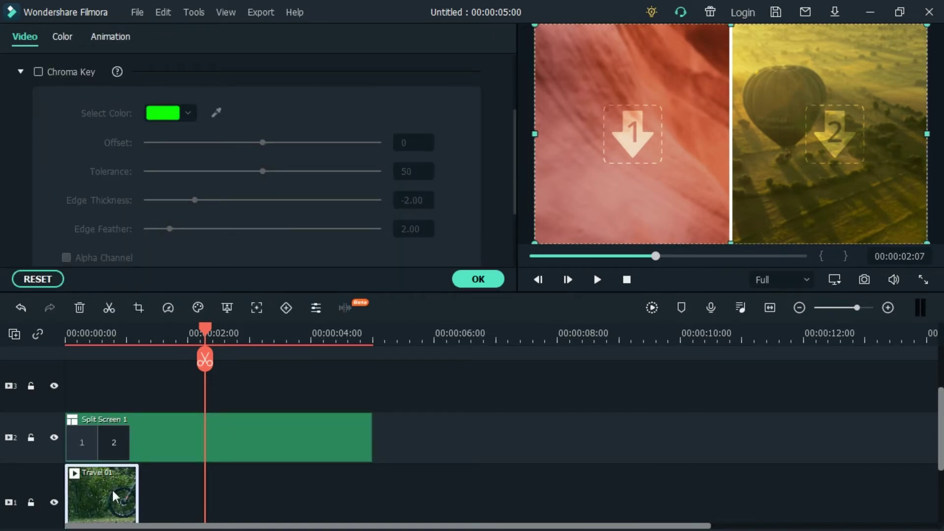
pyautogui.press('Right')
pyautogui.press('Right')
pyautogui.press('Right')
pyautogui.press('Right')
pyautogui.press('Right')
pyautogui.press('Right')
pyautogui.press('Right')
pyautogui.press('Right')
pyautogui.press('Right')
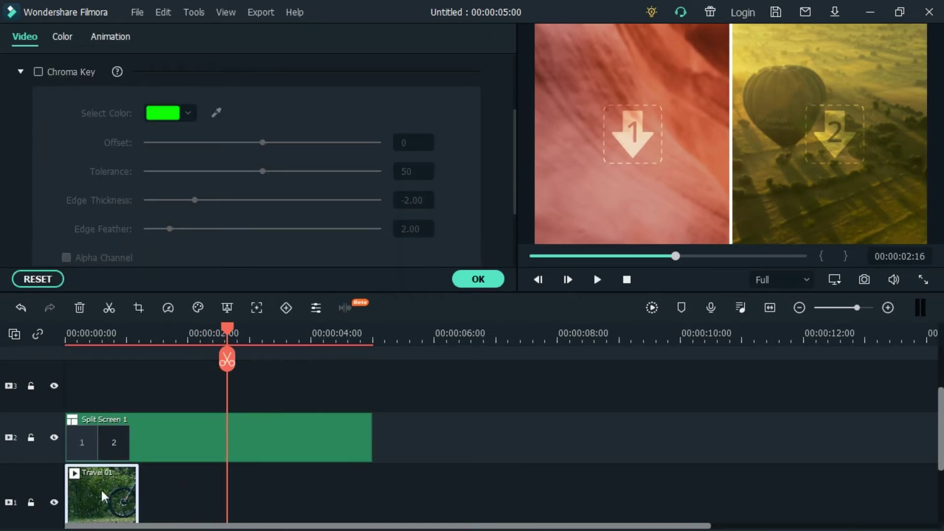
pyautogui.press('Right')
pyautogui.press('Right')
pyautogui.press('Right')
pyautogui.press('Right')
pyautogui.press('Right')
pyautogui.press('Right')
pyautogui.press('Right')
pyautogui.press('Right')
pyautogui.press('Right')
pyautogui.press('Right')
pyautogui.press('Right')
pyautogui.press('Right')
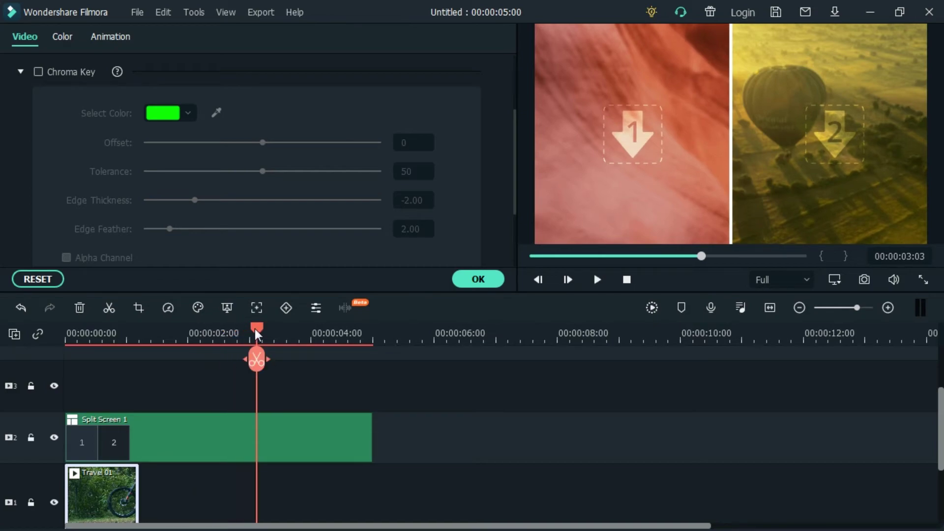
pyautogui.moveTo(255, 328); pyautogui.dragTo(19, 364)
pyautogui.press('space')
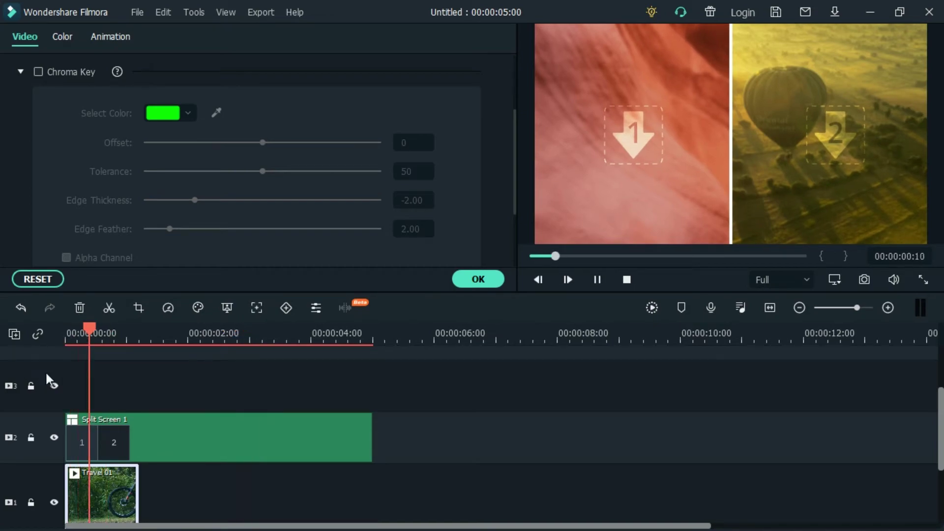
pyautogui.moveTo(128, 326); pyautogui.dragTo(93, 326)
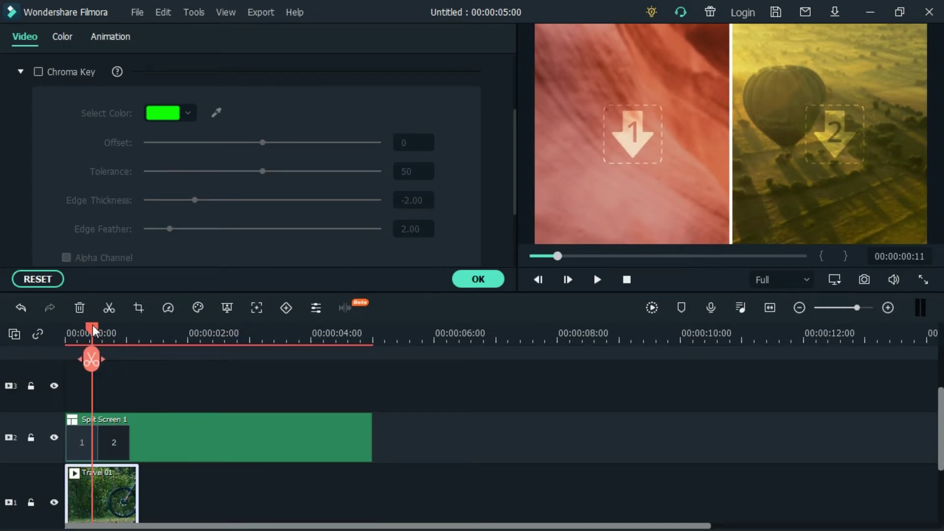
# Step: Fill the split screen's first pane with Snapshot_1 and replace it with My Video1
pyautogui.click(115, 448)
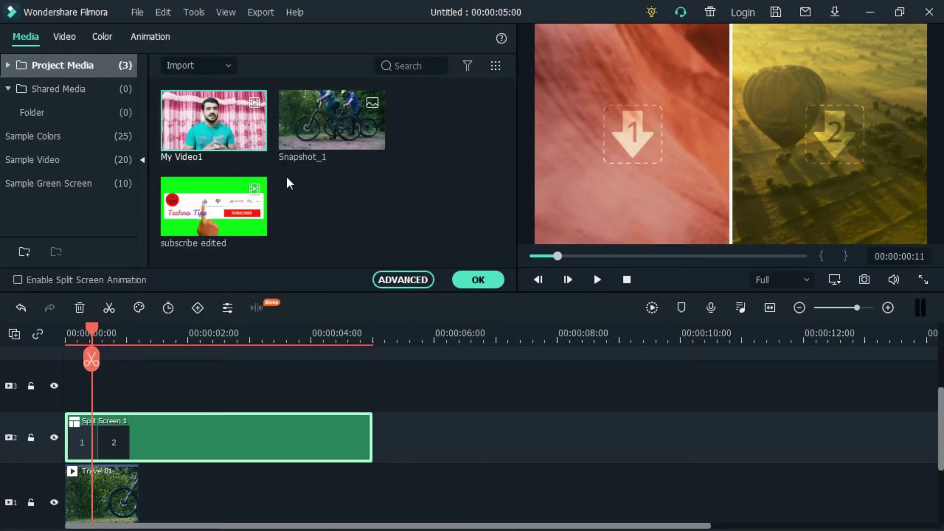
pyautogui.click(372, 136)
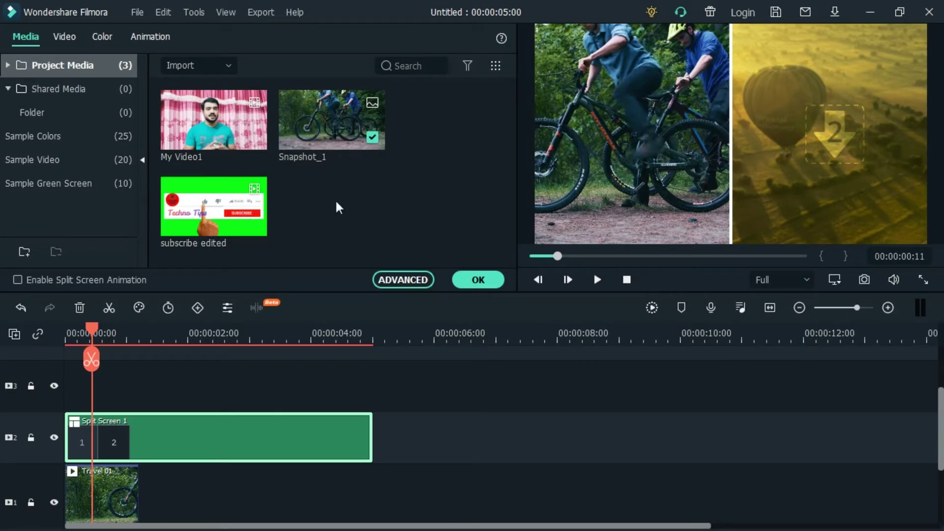
pyautogui.click(257, 143)
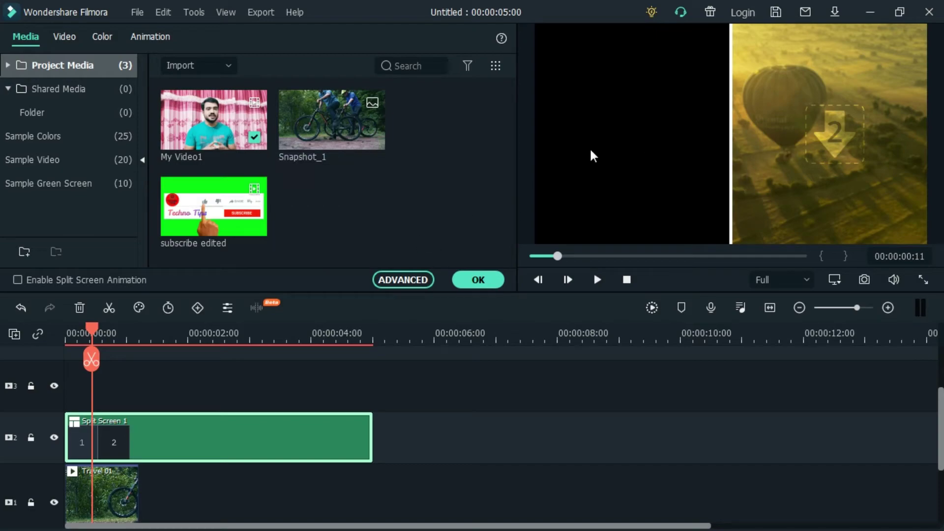
# Step: Fill both panes of the split screen with Snapshot_1 and play it back
pyautogui.moveTo(263, 133)
pyautogui.moveTo(332, 142)
pyautogui.click(372, 138)
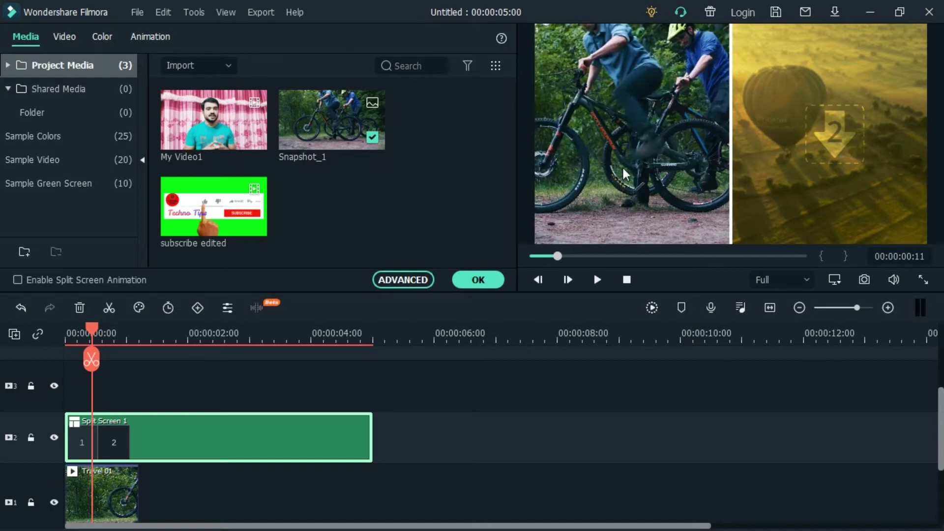
pyautogui.moveTo(334, 131)
pyautogui.click(376, 140)
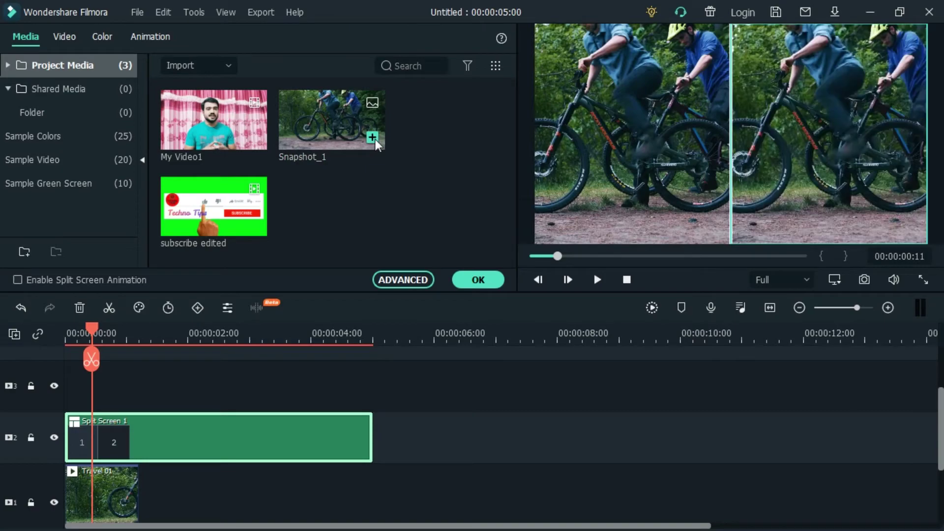
pyautogui.press('space')
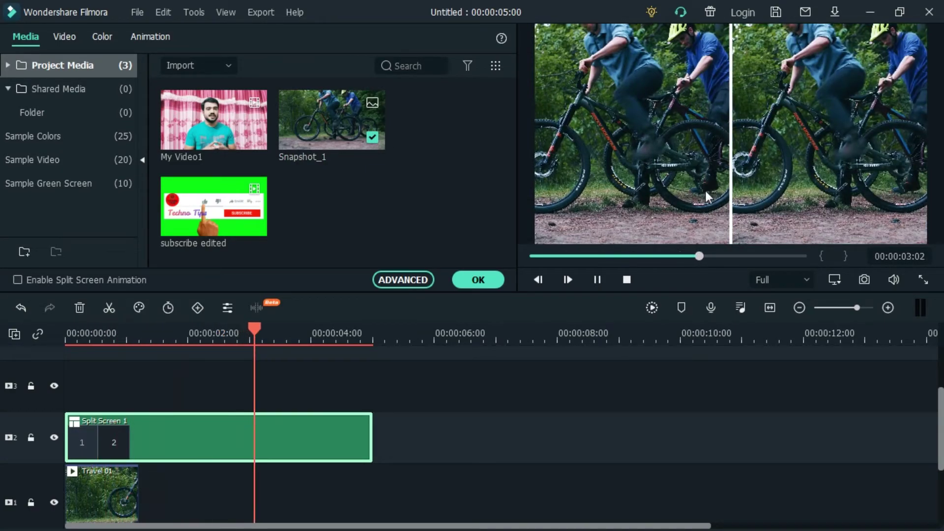
pyautogui.press('space')
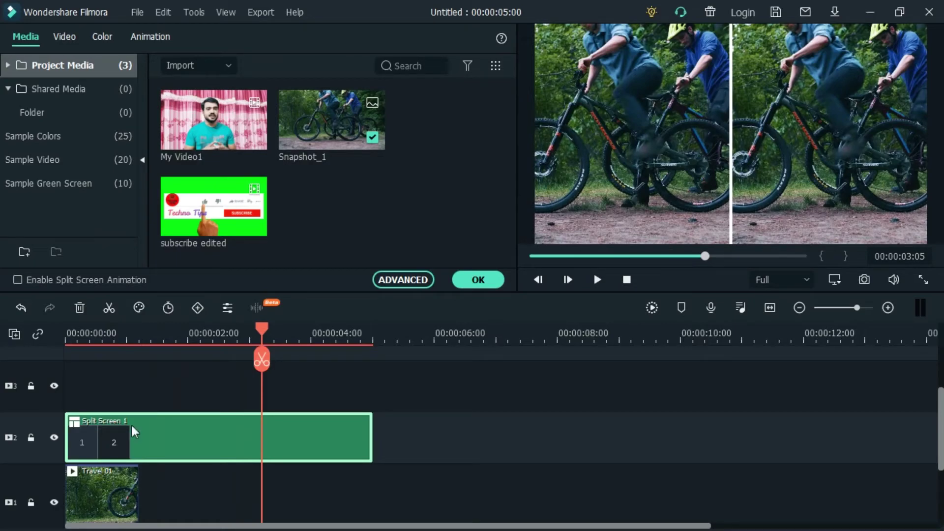
# Step: Delete the split screen and Travel 01 clips from the timeline and look through the included split screen layouts
pyautogui.click(85, 494)
pyautogui.press('Delete')
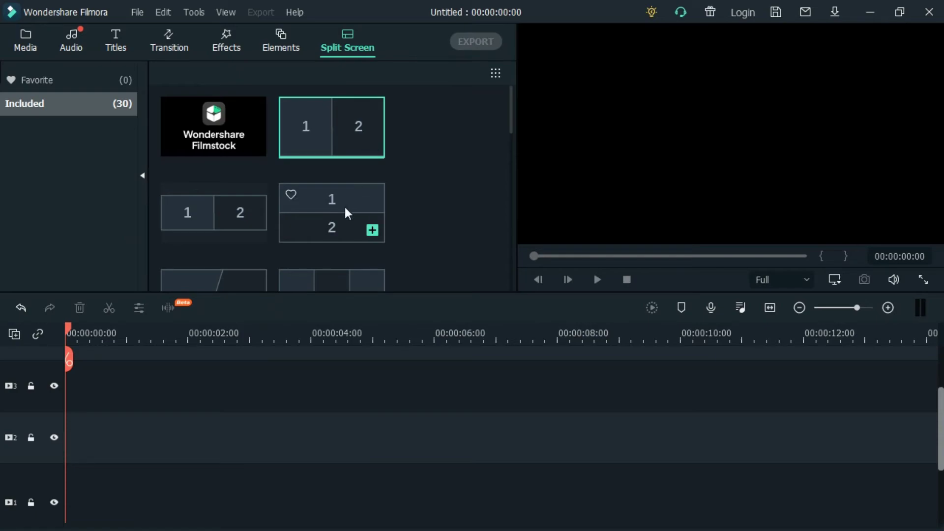
pyautogui.scroll(-3, 324, 226)
pyautogui.scroll(-5, 325, 238)
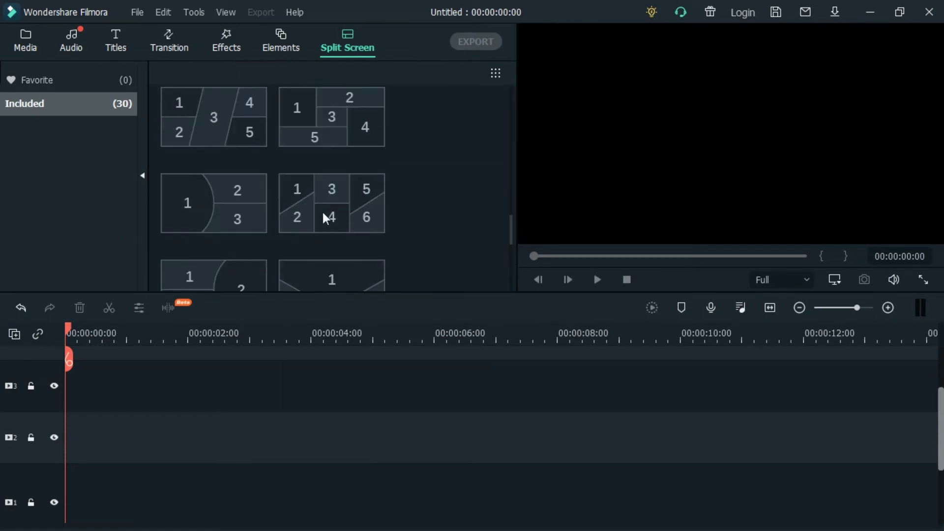
pyautogui.scroll(-2, 295, 221)
pyautogui.scroll(10, 316, 230)
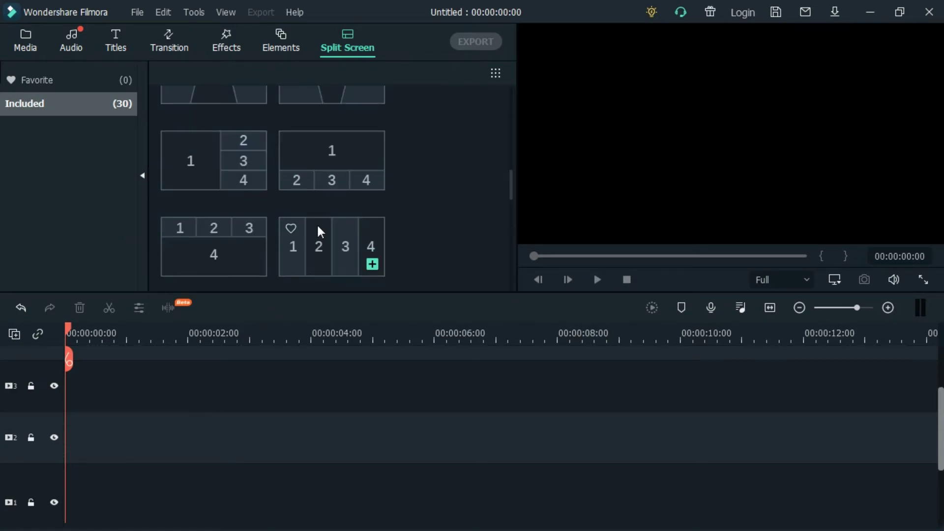
pyautogui.moveTo(382, 103)
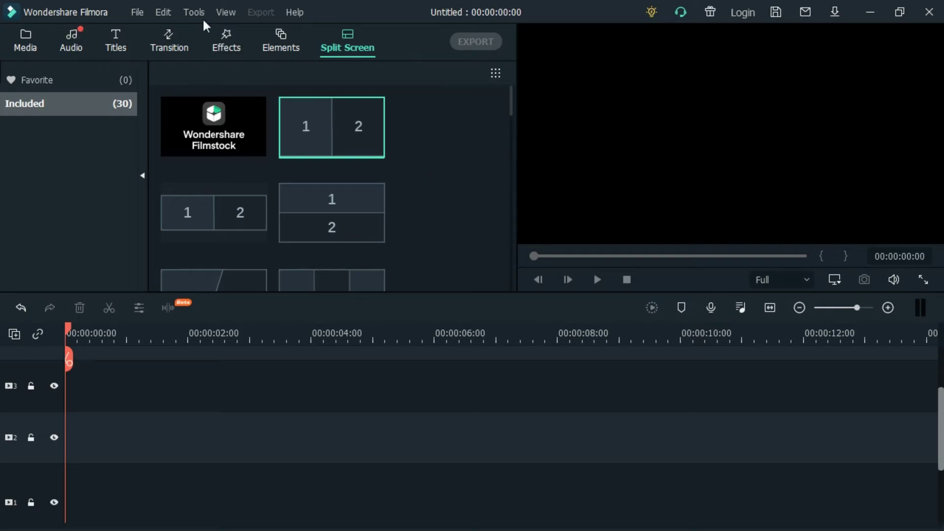
# Step: Show the aspect ratio choices for a new project
pyautogui.click(131, 12)
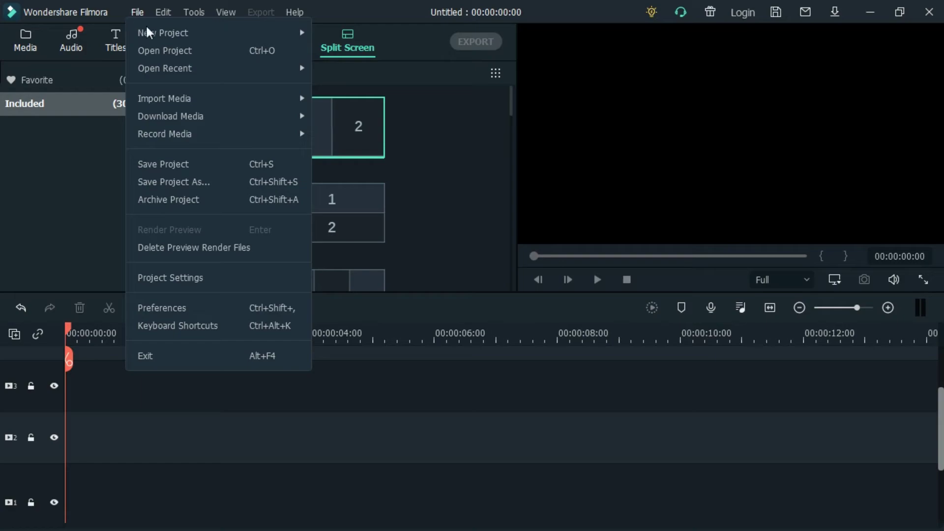
pyautogui.moveTo(168, 33)
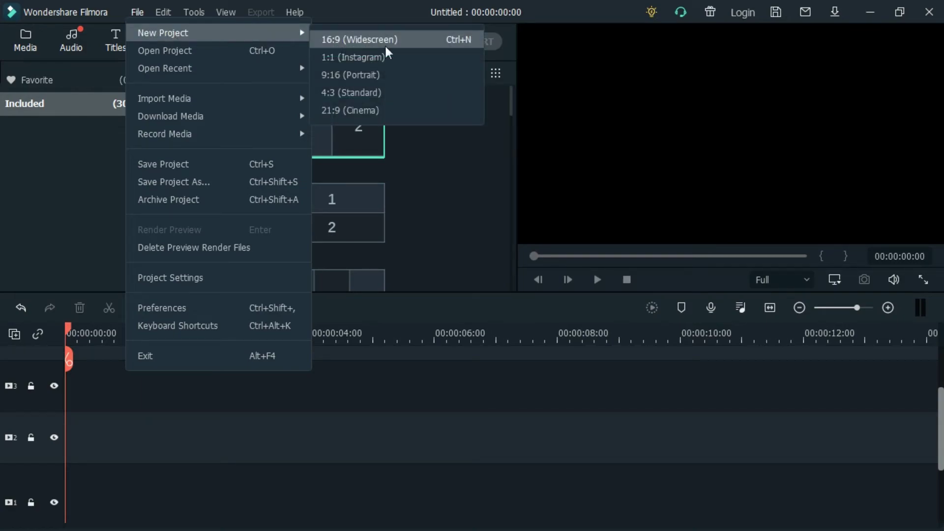
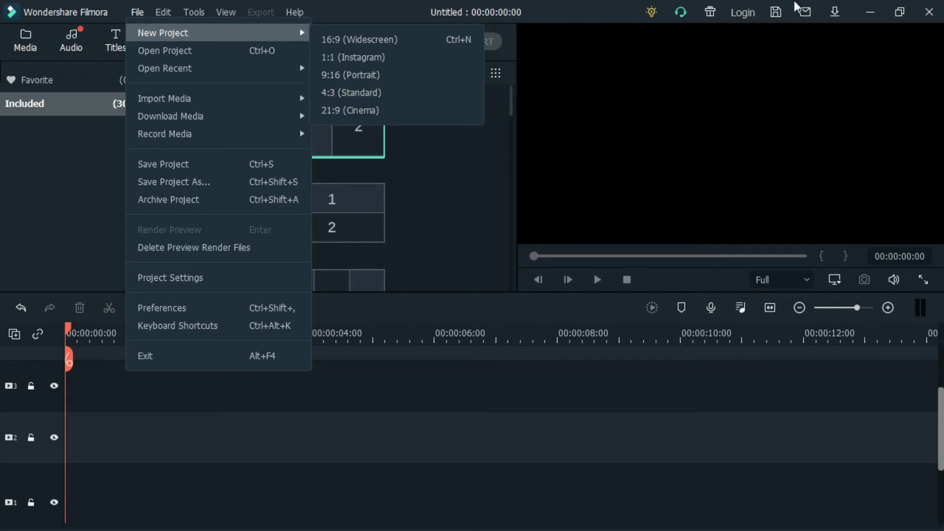
# Step: Switch to the file manager and find the portrait clips in the Video folder under Documents, Zapya
pyautogui.click(868, 10)
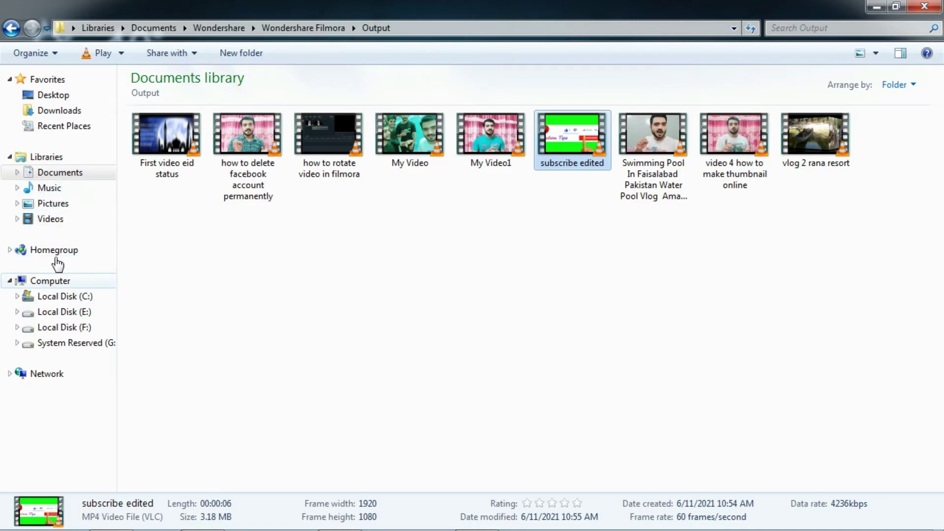
pyautogui.click(49, 187)
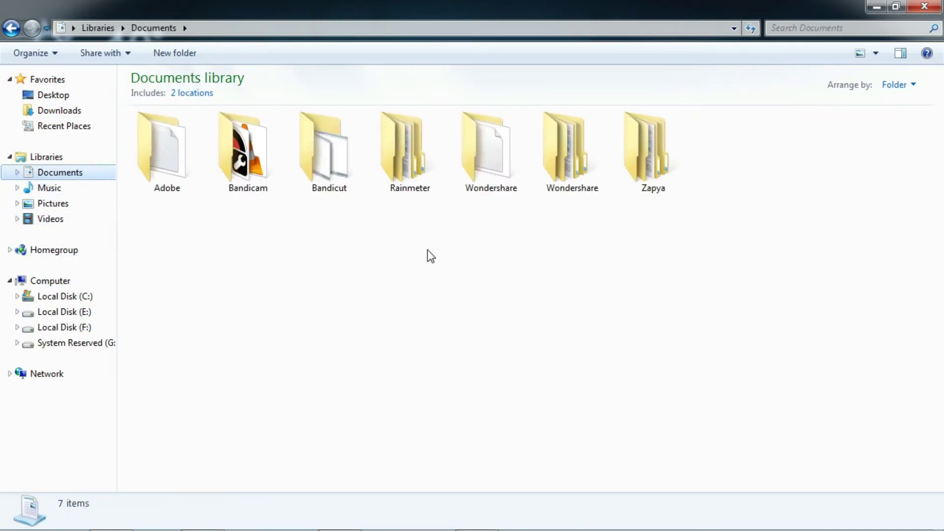
pyautogui.doubleClick(654, 158)
pyautogui.doubleClick(811, 162)
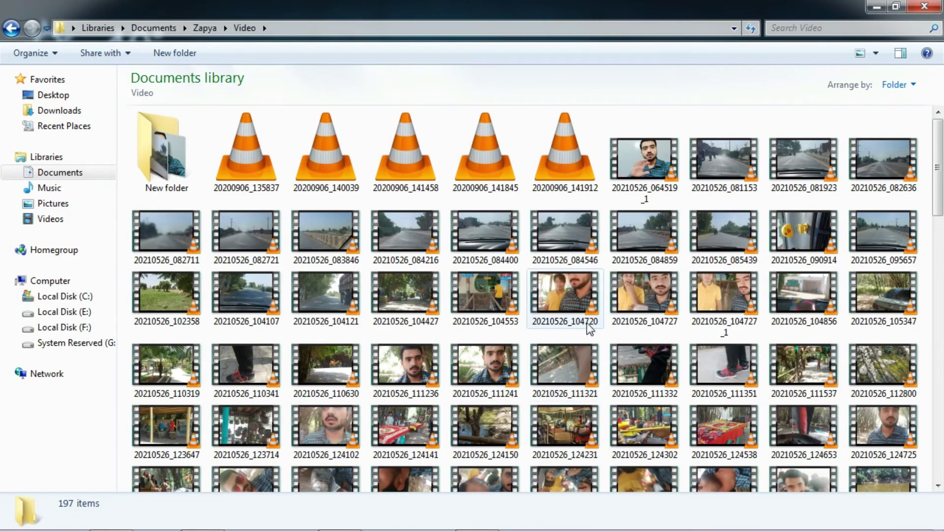
pyautogui.scroll(-5, 588, 331)
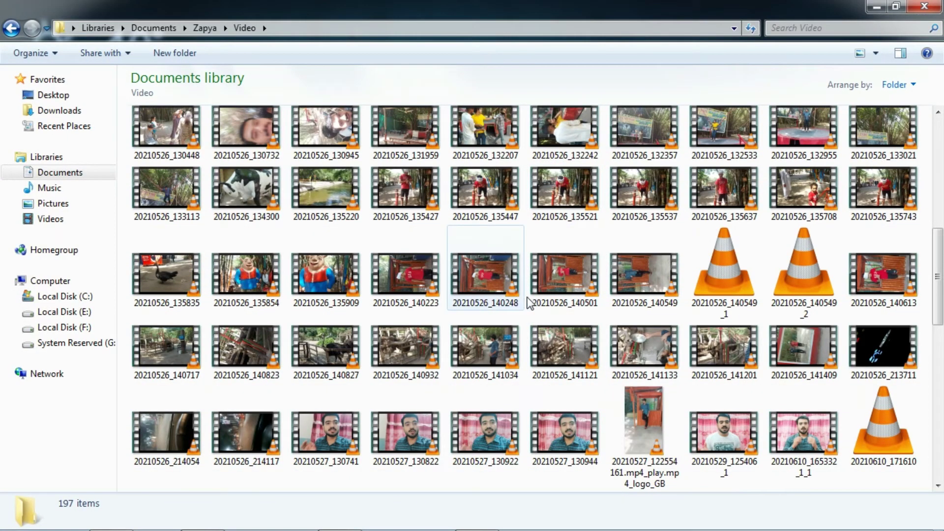
pyautogui.scroll(-3, 533, 301)
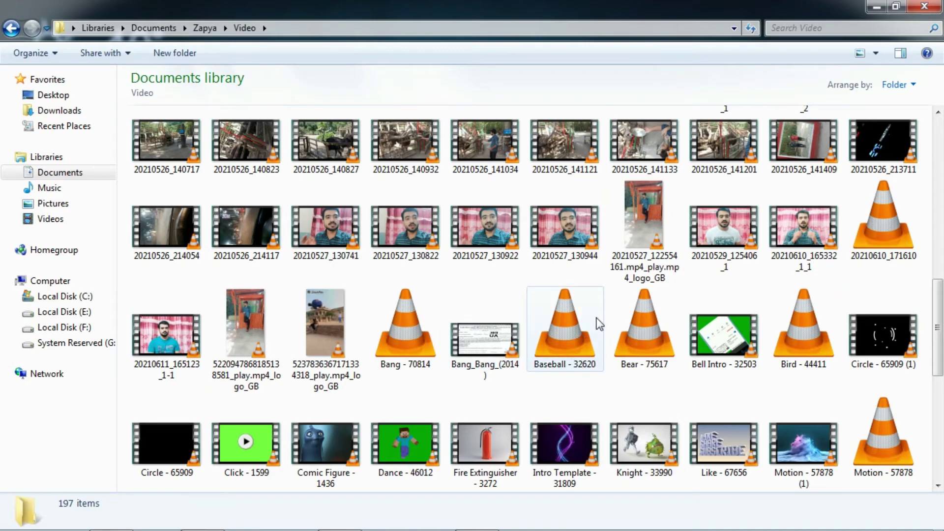
# Step: Add the portrait clip 20210527_122554161.mp4_play.mp4_logo_GB from the Video folder to the start of video track 2 in Filmora
pyautogui.moveTo(642, 225); pyautogui.dragTo(344, 389)
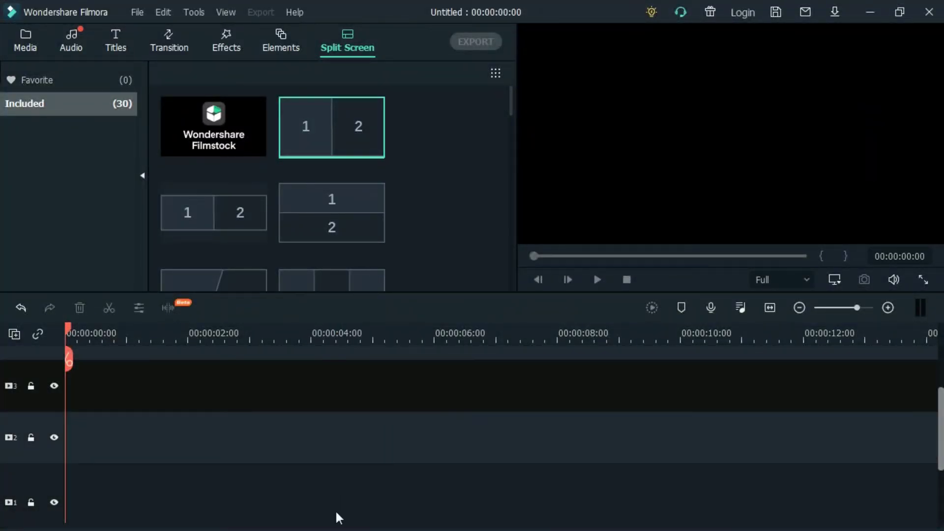
pyautogui.click(872, 12)
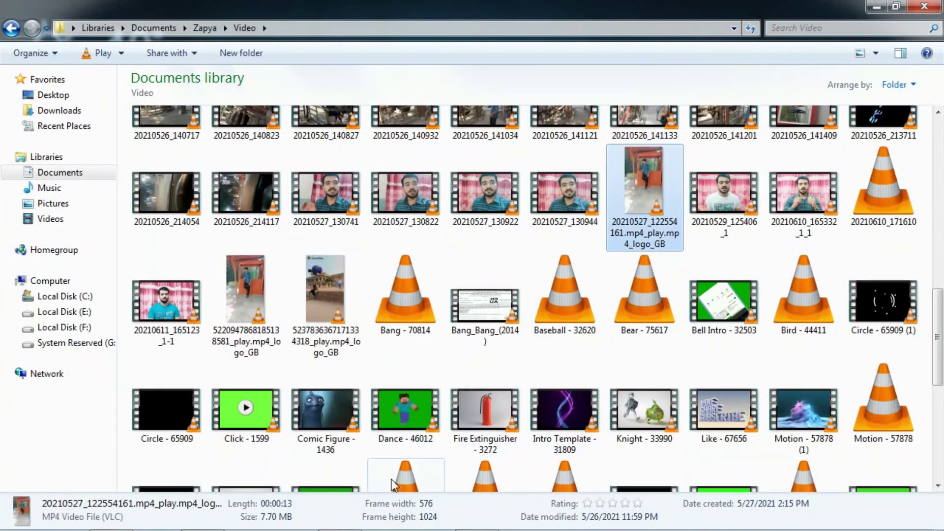
pyautogui.moveTo(636, 197); pyautogui.dragTo(334, 428)
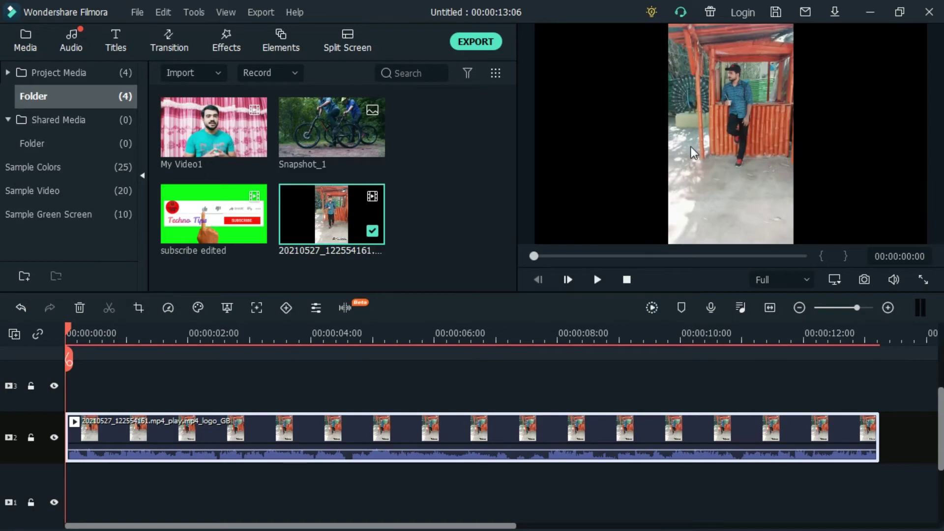
# Step: Play back the portrait clip with the preview volume turned all the way down, then deselect the clip
pyautogui.press('space')
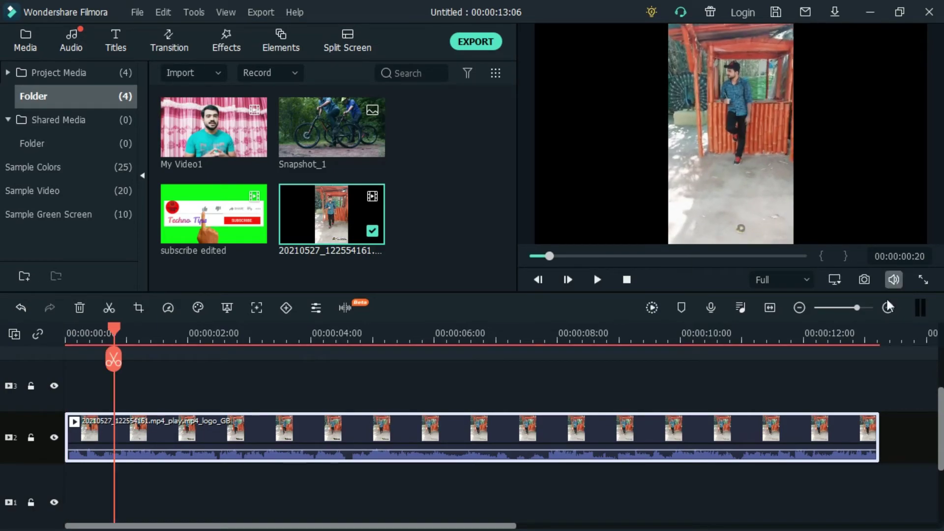
pyautogui.moveTo(895, 279)
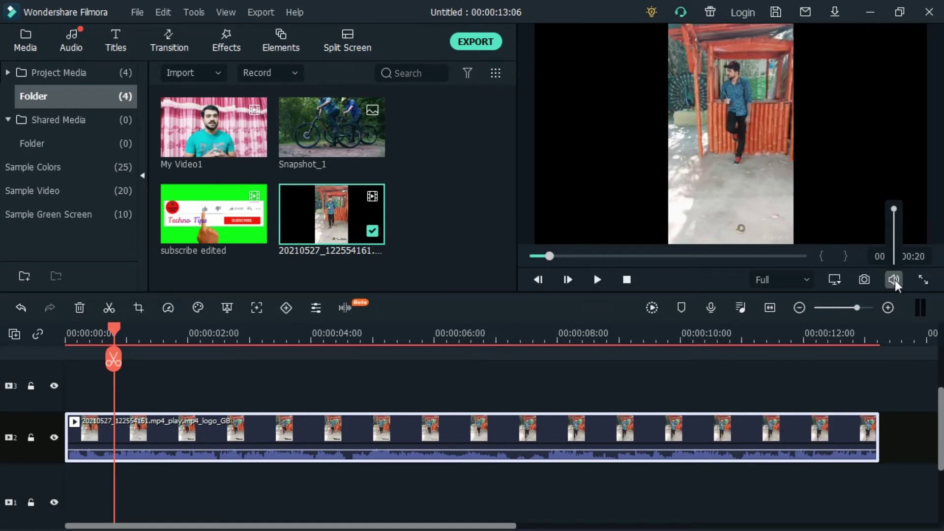
pyautogui.moveTo(895, 211); pyautogui.dragTo(900, 255)
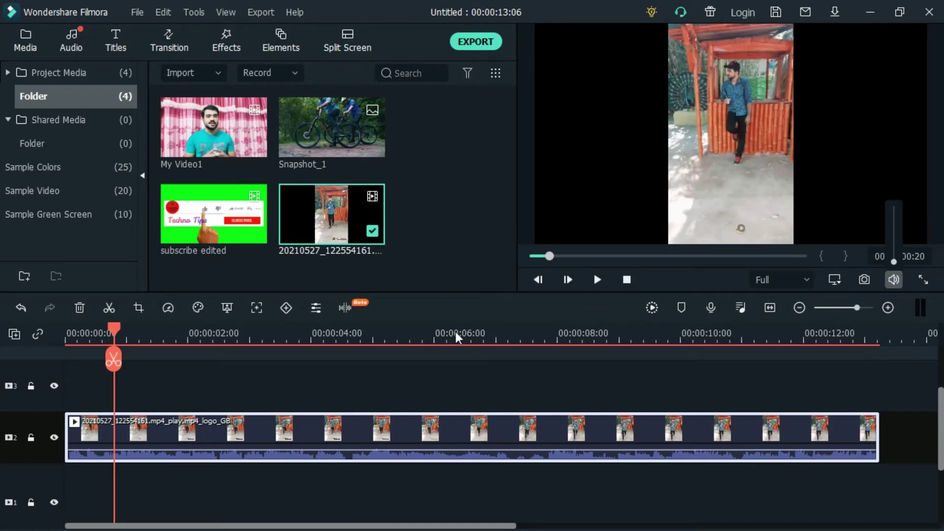
pyautogui.press('space')
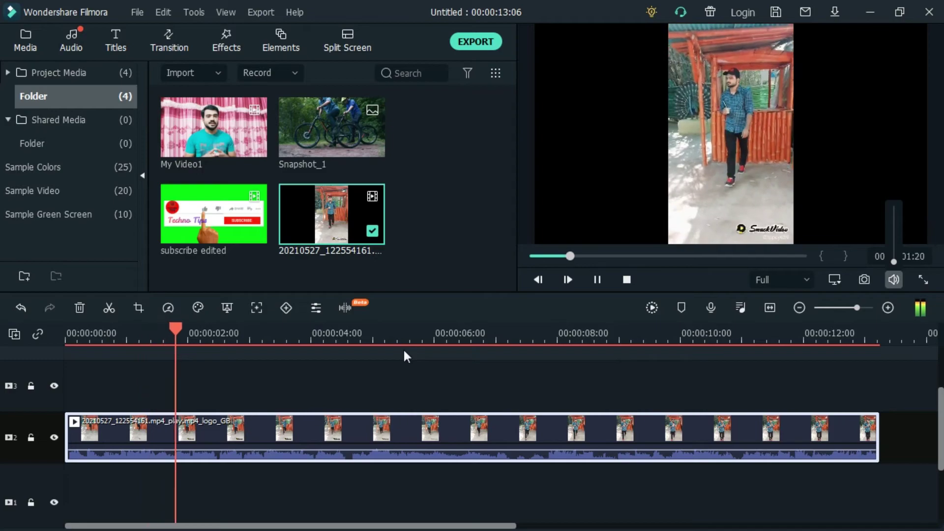
pyautogui.press('space')
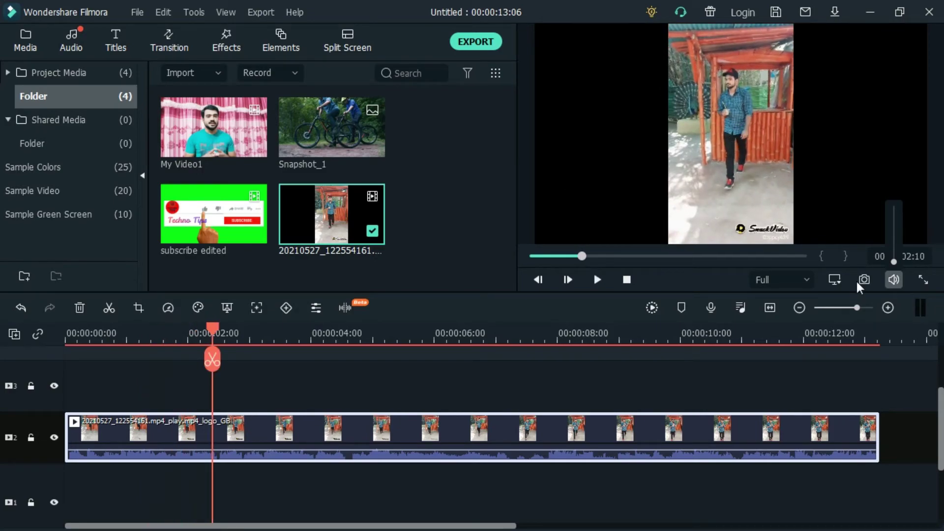
pyautogui.click(940, 223)
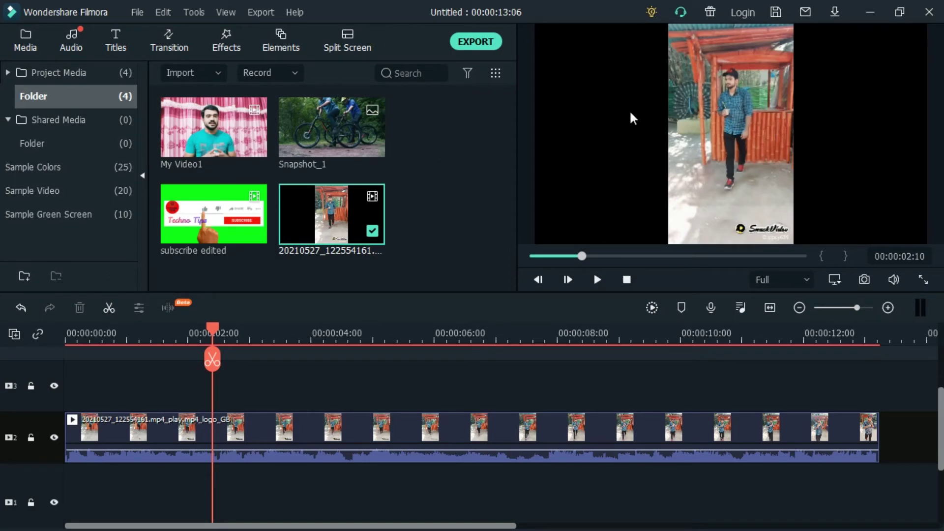
pyautogui.click(138, 10)
pyautogui.moveTo(147, 34)
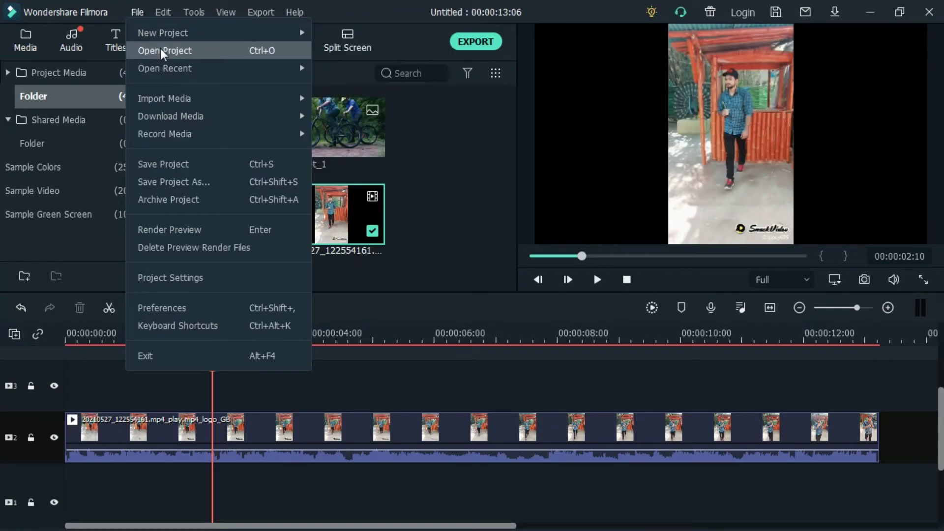
pyautogui.moveTo(175, 31)
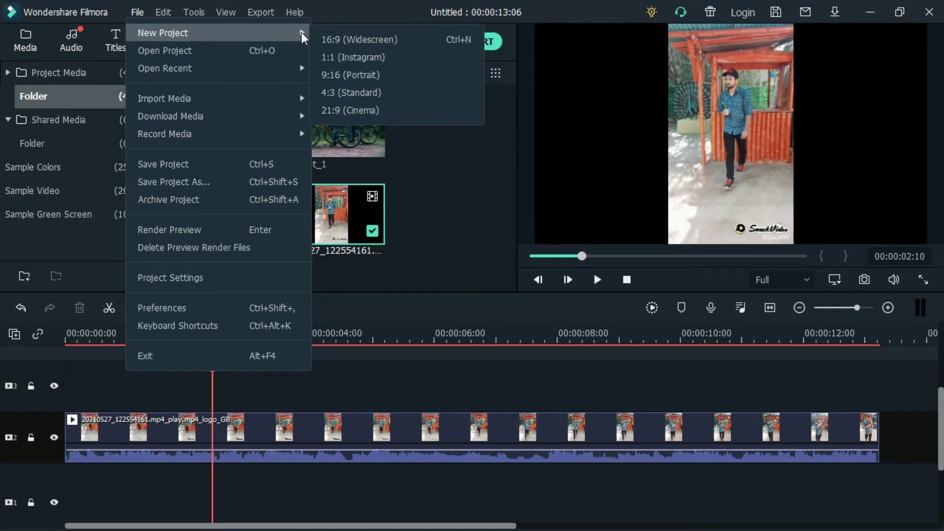
pyautogui.click(356, 39)
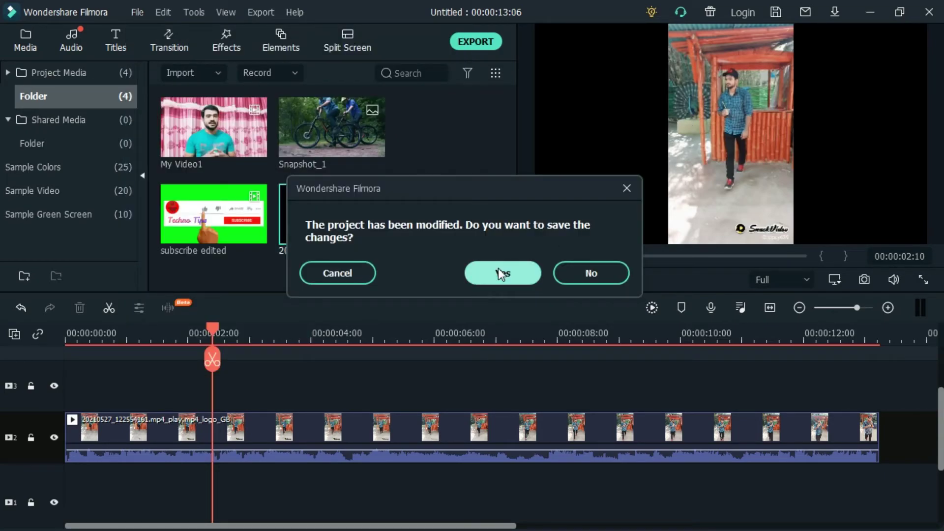
pyautogui.click(626, 190)
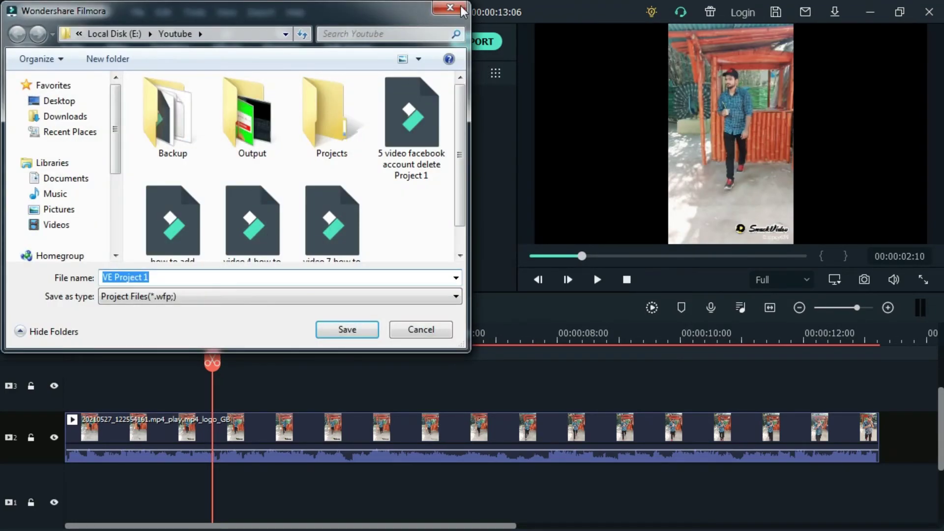
pyautogui.press('Escape')
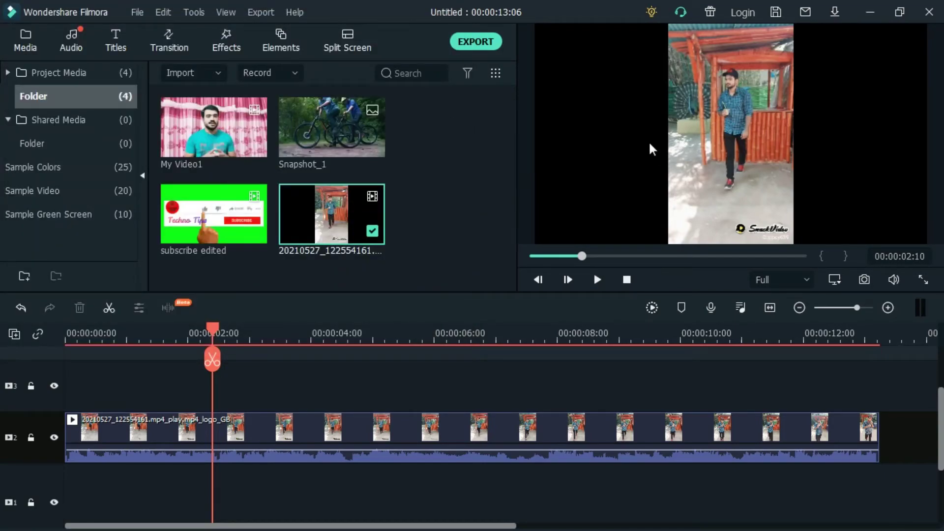
# Step: Rotate the portrait clip to about 89.43 degrees and enlarge it to about 138% in its Transform settings
pyautogui.doubleClick(358, 430)
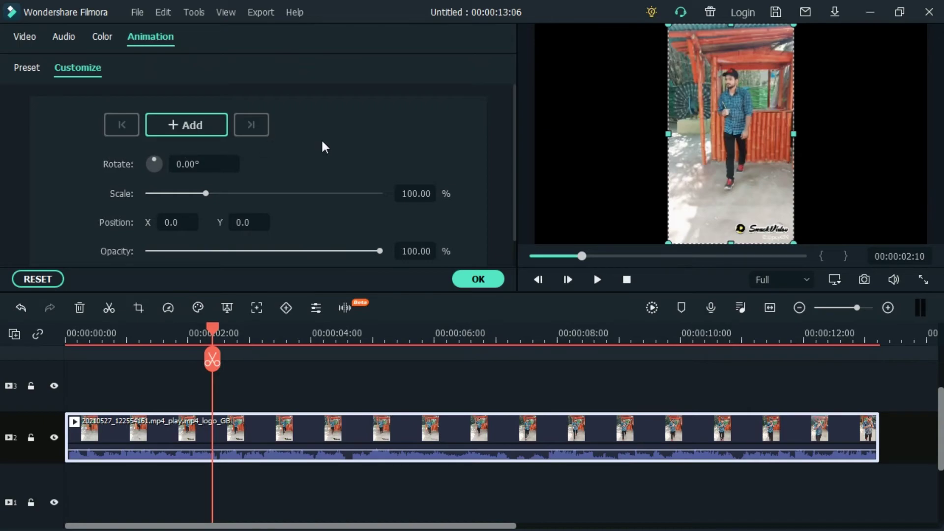
pyautogui.click(25, 38)
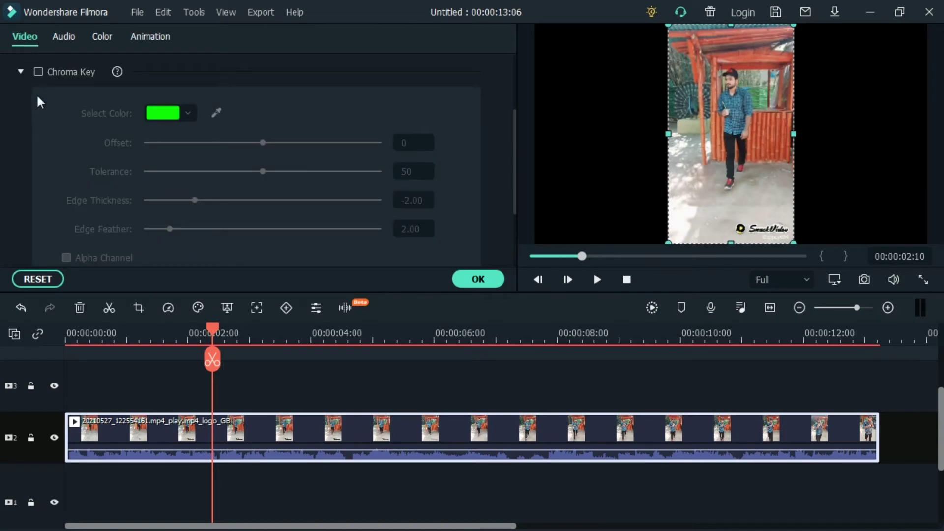
pyautogui.click(20, 72)
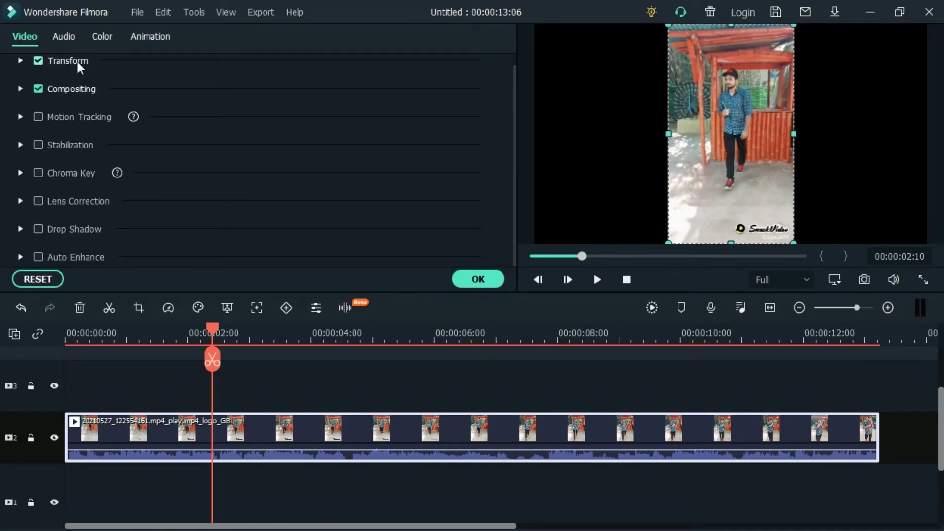
pyautogui.click(20, 61)
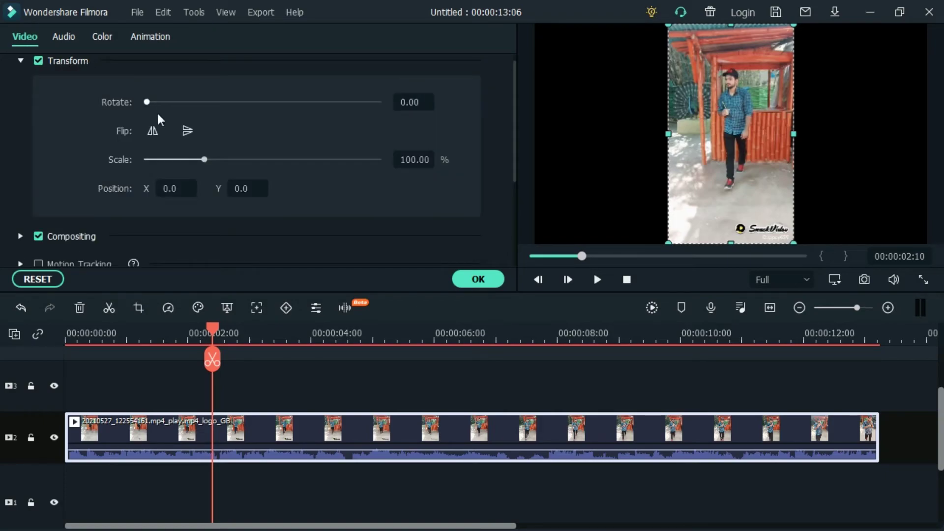
pyautogui.moveTo(147, 102); pyautogui.dragTo(207, 108)
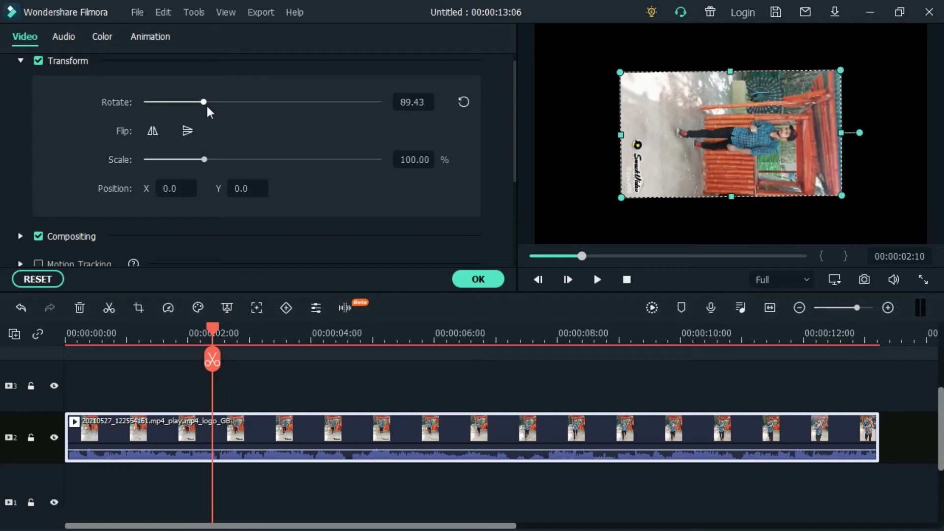
pyautogui.moveTo(620, 72); pyautogui.dragTo(527, 35)
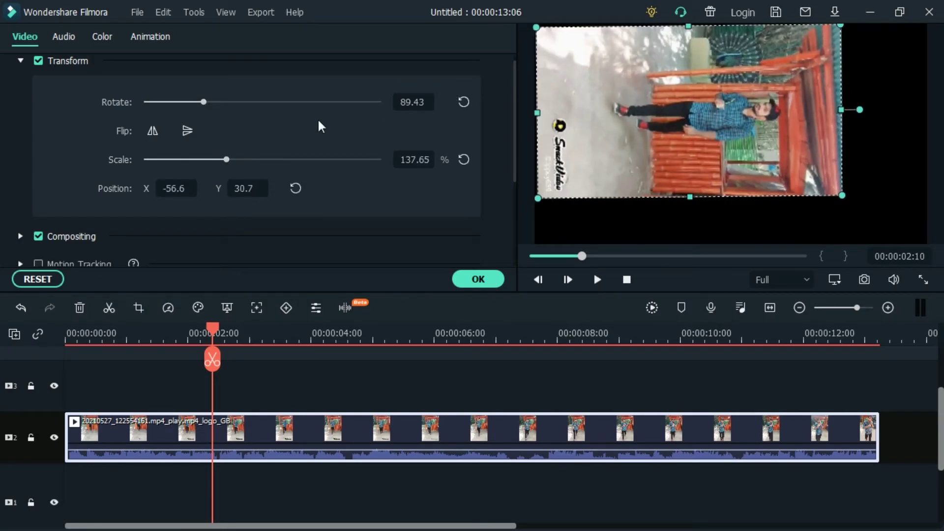
# Step: Try the horizontal and vertical flips on the rotated clip and enlarge it to about 181% to fill the frame
pyautogui.click(154, 129)
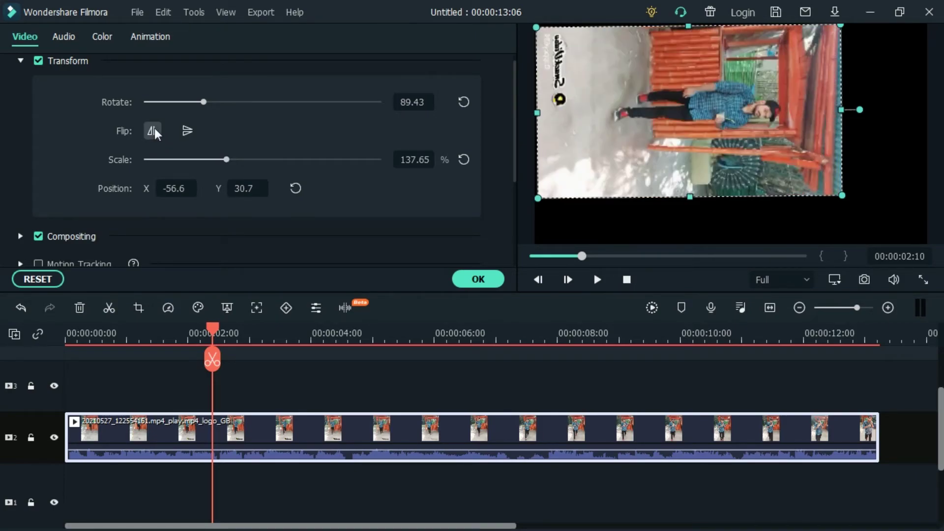
pyautogui.click(187, 132)
pyautogui.click(186, 131)
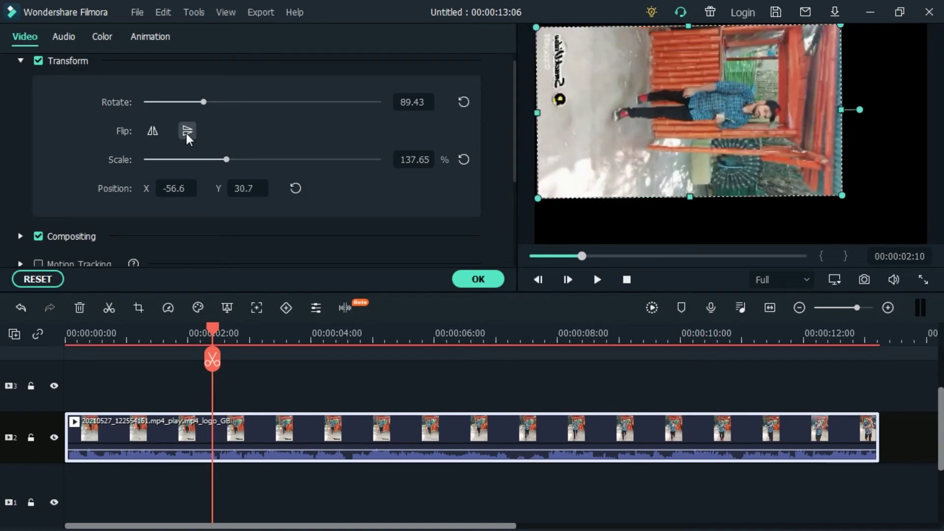
pyautogui.moveTo(890, 221); pyautogui.dragTo(919, 246)
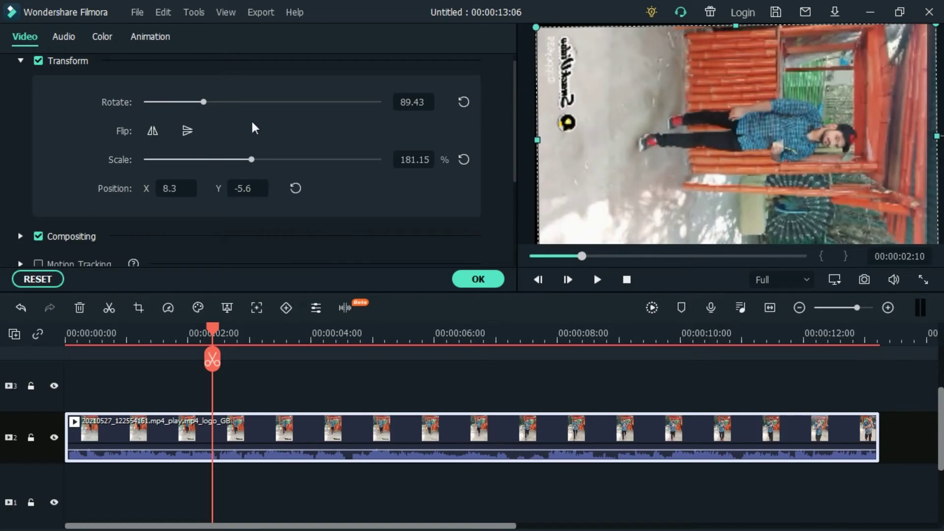
pyautogui.scroll(1, 163, 130)
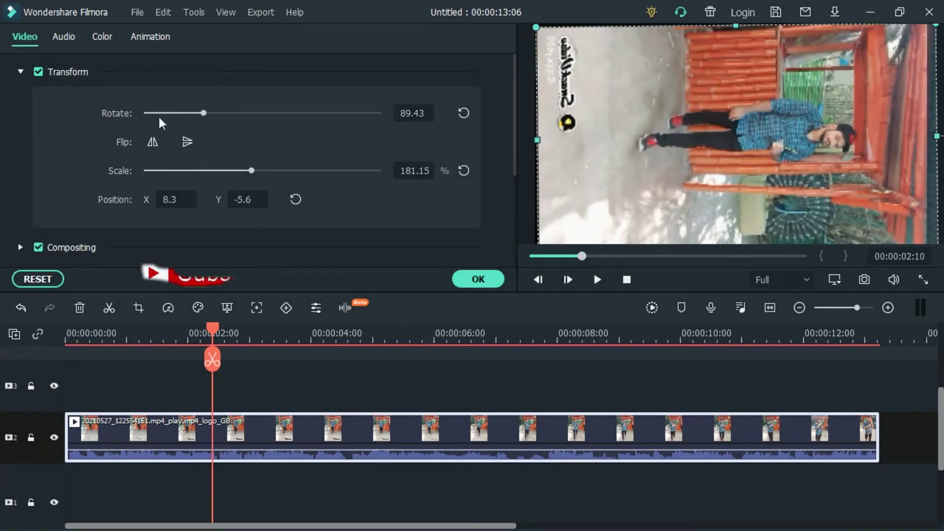
pyautogui.click(154, 141)
pyautogui.click(188, 140)
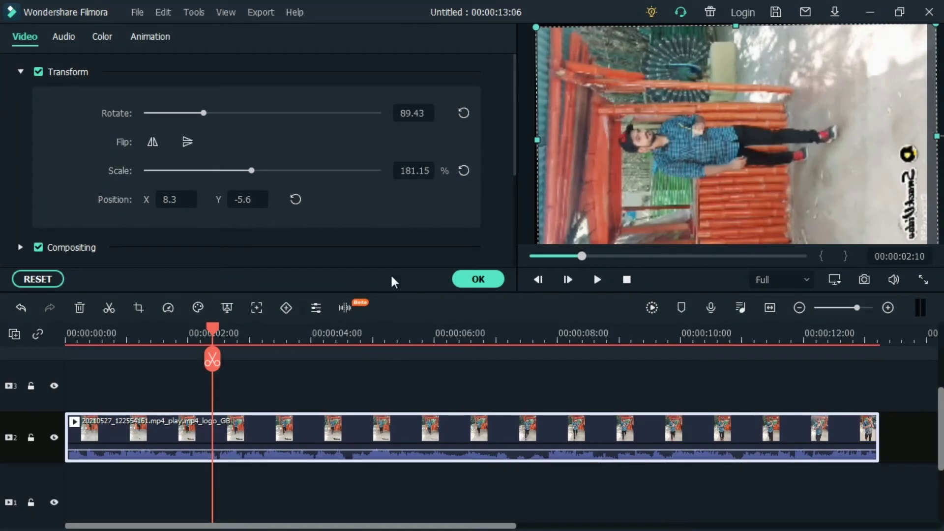
# Step: Undo the clip's rotation, scaling and flips and close its settings
pyautogui.hotkey('ctrl', 'z')
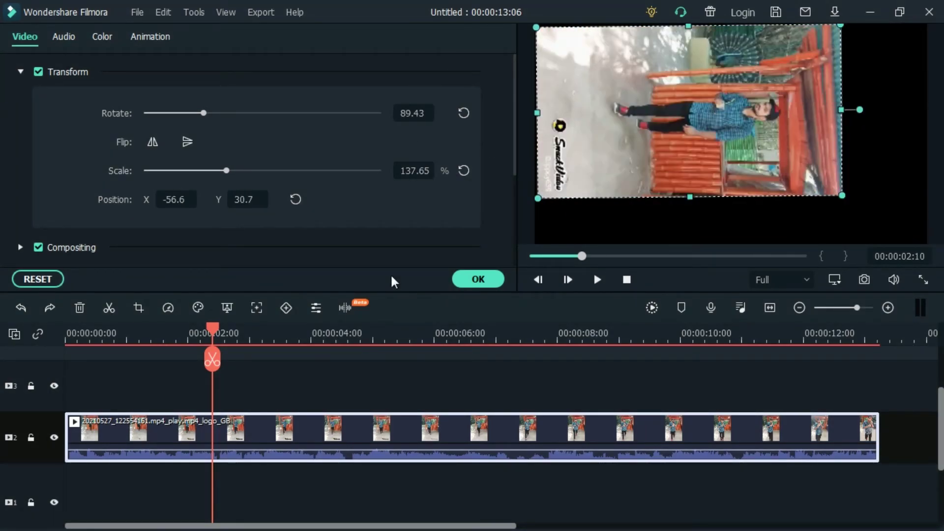
pyautogui.hotkey('ctrl', 'z')
pyautogui.hotkey('ctrl', 'z')
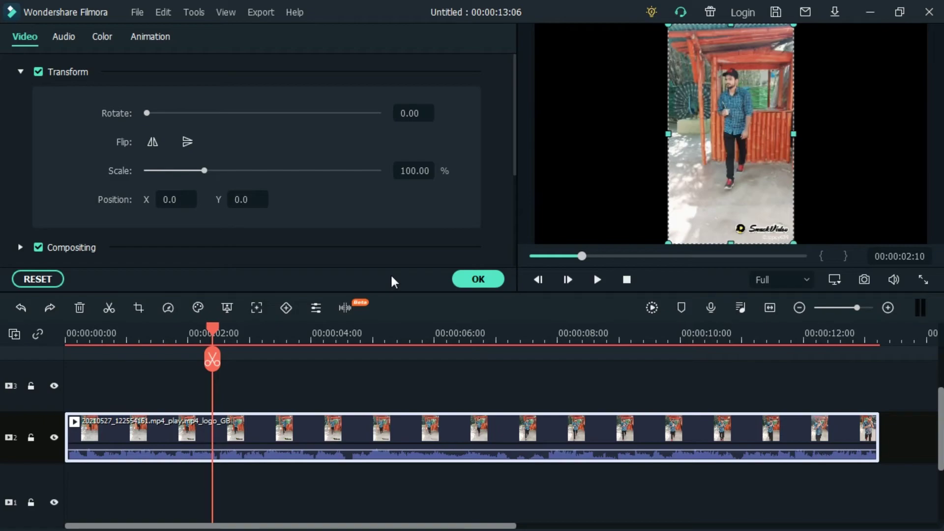
pyautogui.click(484, 279)
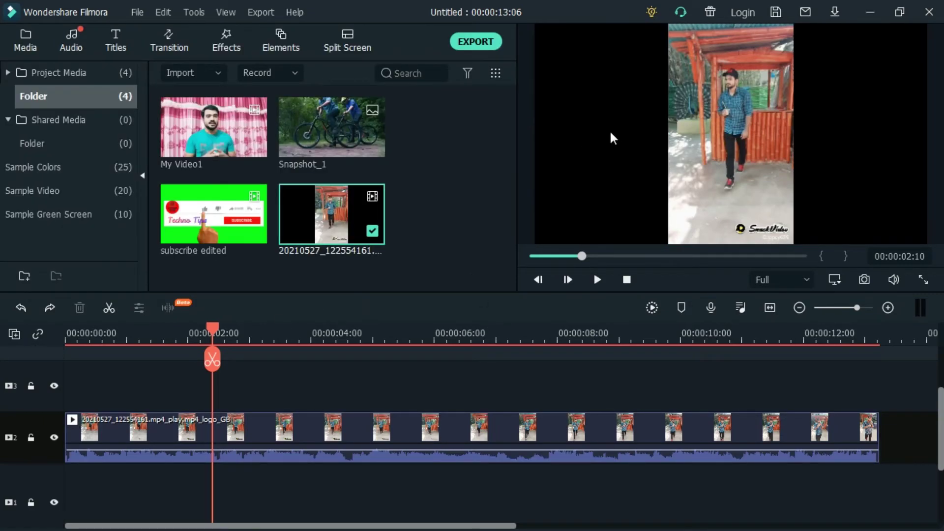
# Step: Import image 3 from the Youtube folder on Local Disk (E:) into the project media
pyautogui.click(18, 40)
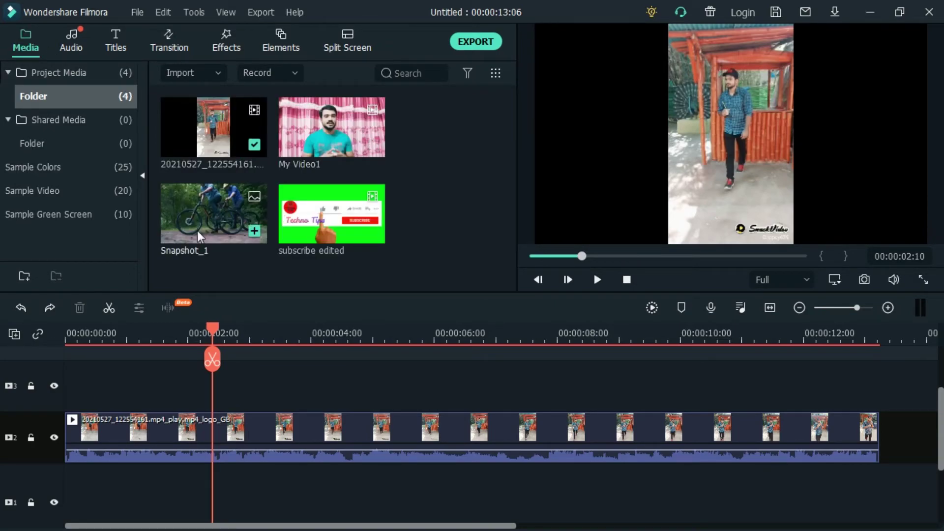
pyautogui.click(136, 13)
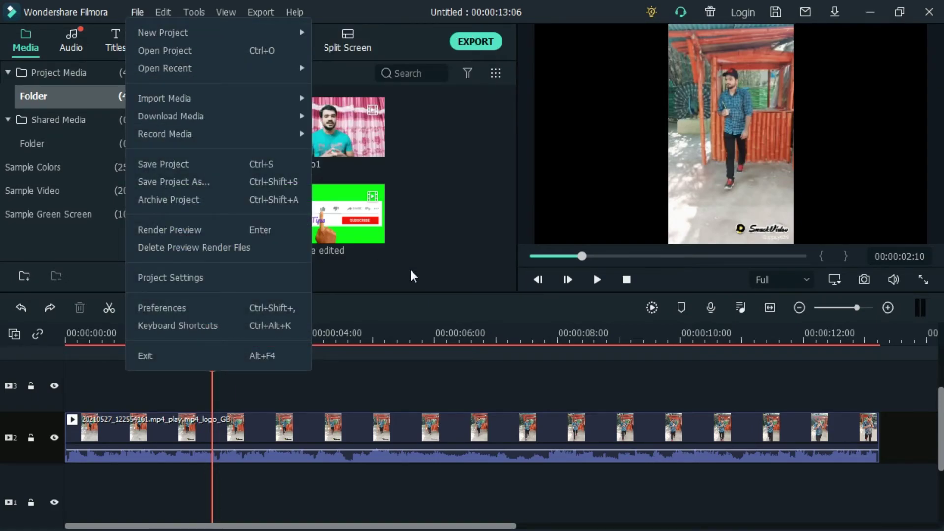
pyautogui.moveTo(186, 101)
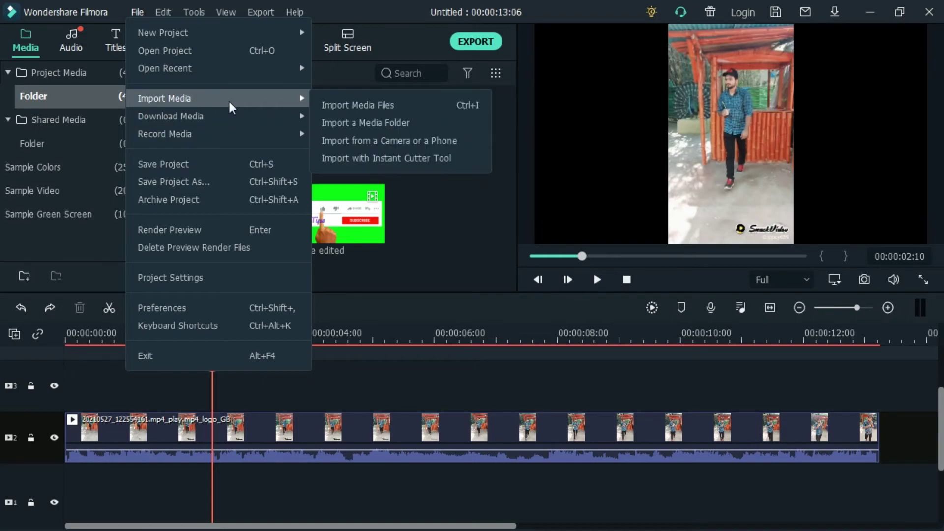
pyautogui.click(343, 102)
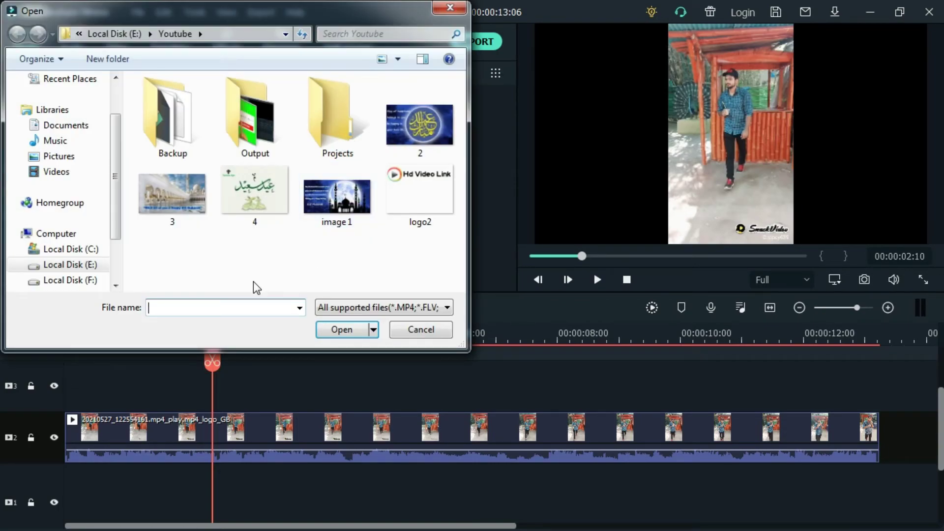
pyautogui.click(186, 209)
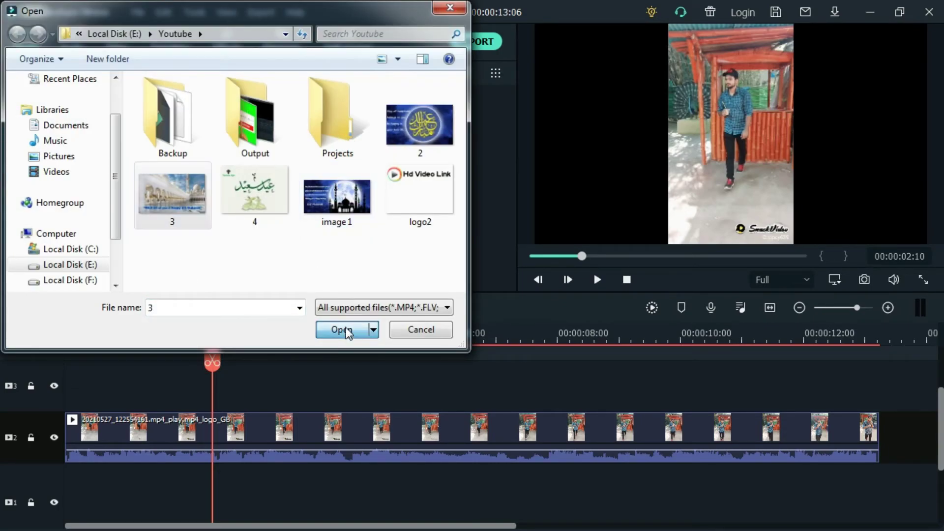
pyautogui.click(340, 330)
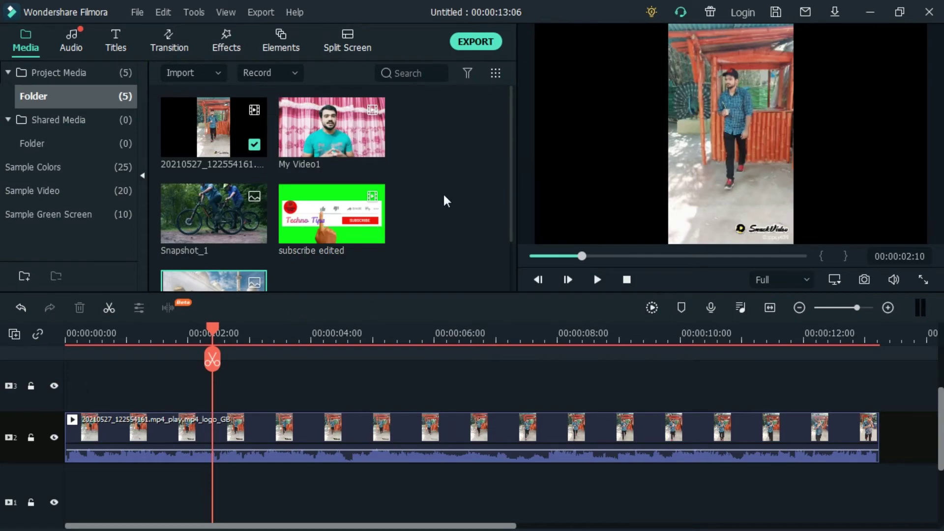
# Step: Place image 3 at the start of video track 3, above the portrait clip, and briefly play it back
pyautogui.scroll(-1, 449, 193)
pyautogui.moveTo(232, 243); pyautogui.dragTo(76, 376)
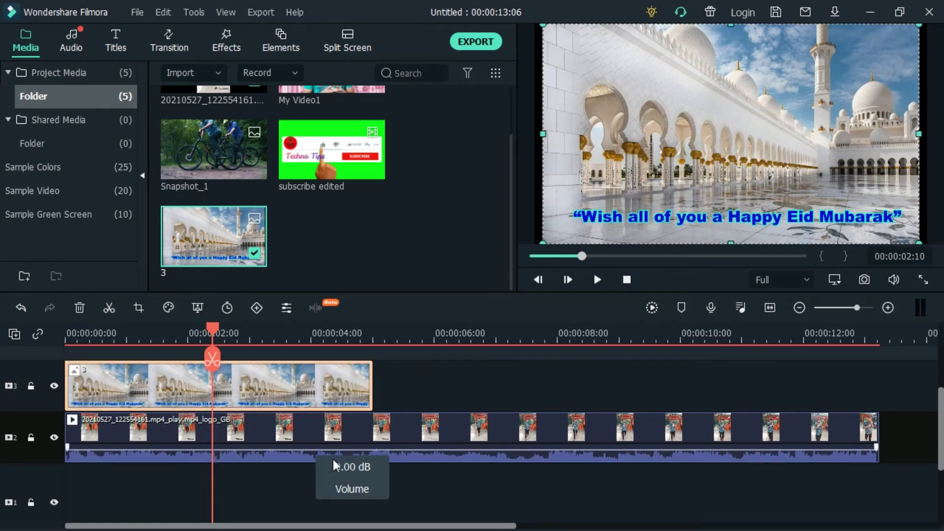
pyautogui.scroll(1, 333, 459)
pyautogui.press('space')
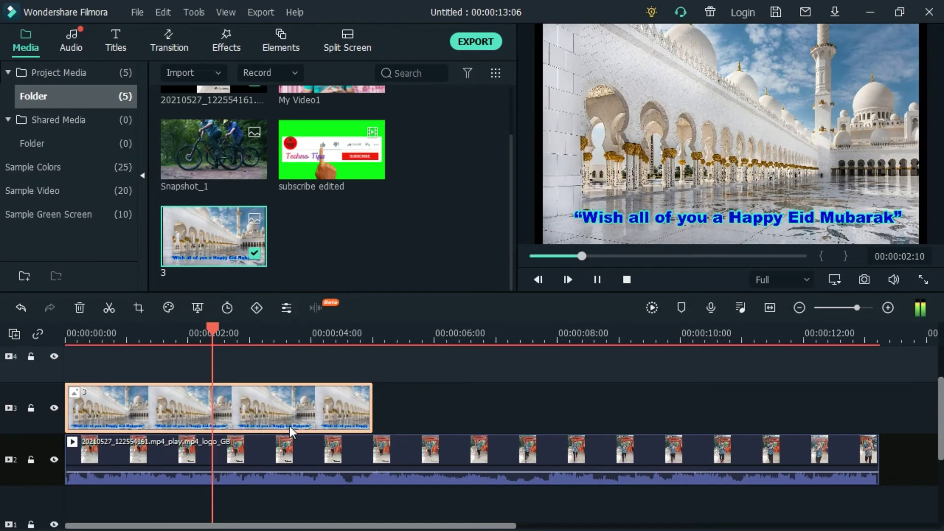
pyautogui.press('space')
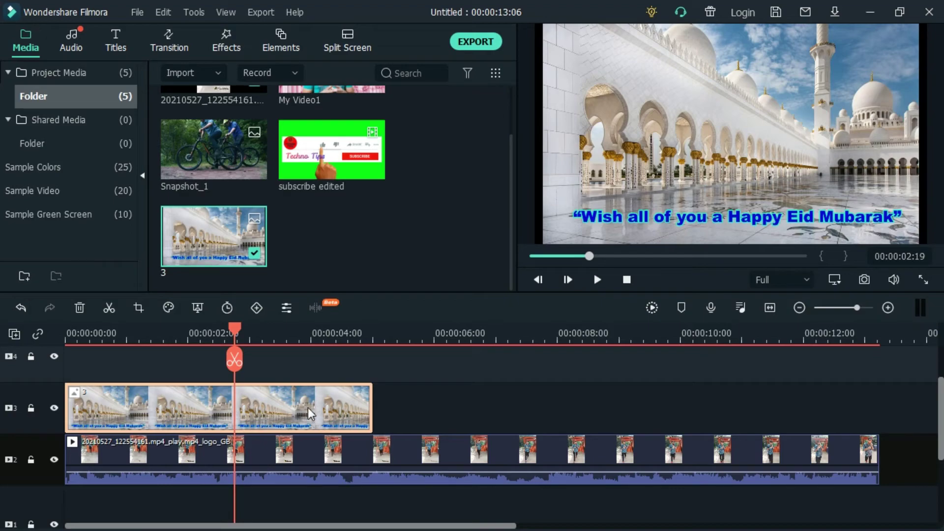
# Step: Move image 3 to video track 1 beneath the portrait clip as its background and play the result
pyautogui.moveTo(300, 409); pyautogui.dragTo(306, 497)
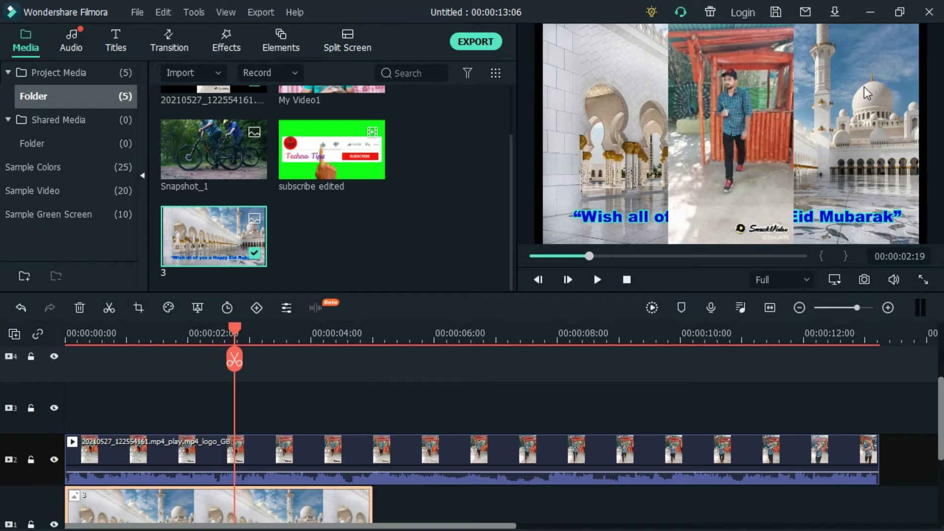
pyautogui.press('space')
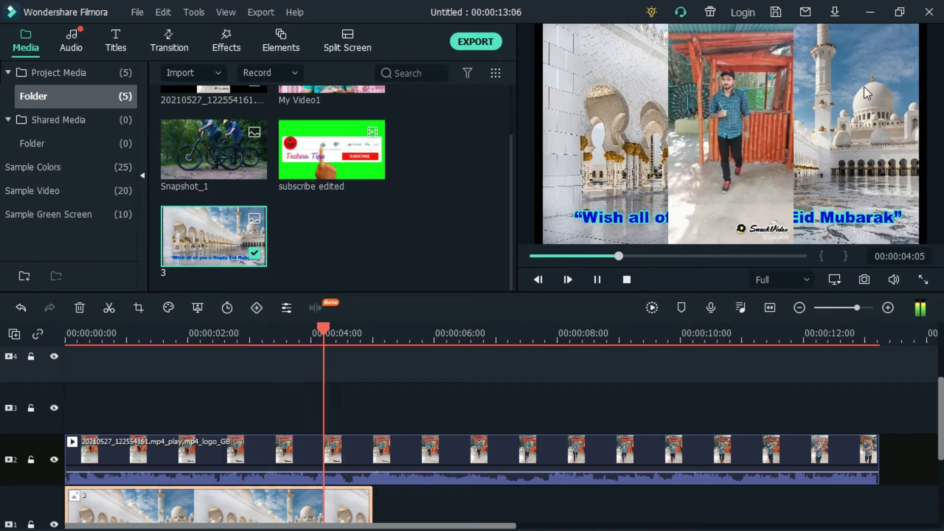
pyautogui.press('space')
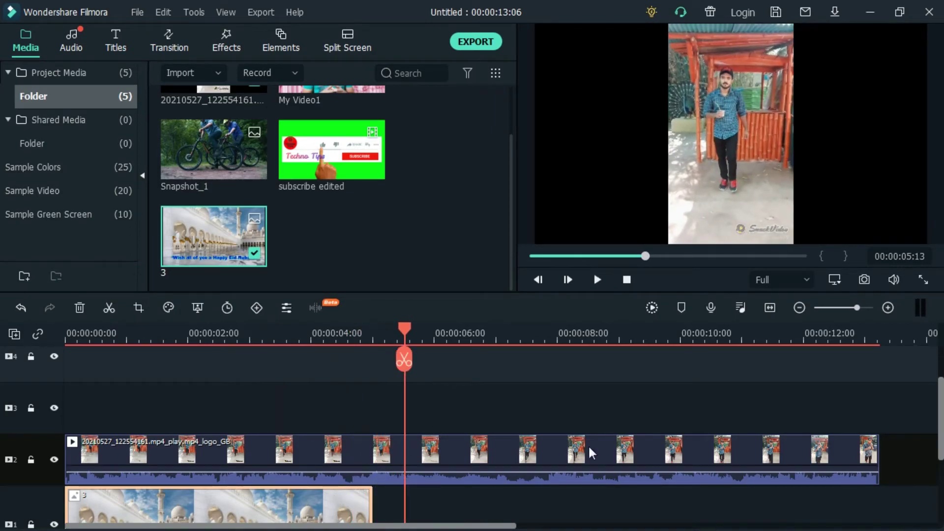
# Step: Extend image 3 on track 1 to the end of the portrait clip and play back the combination
pyautogui.scroll(-1, 589, 445)
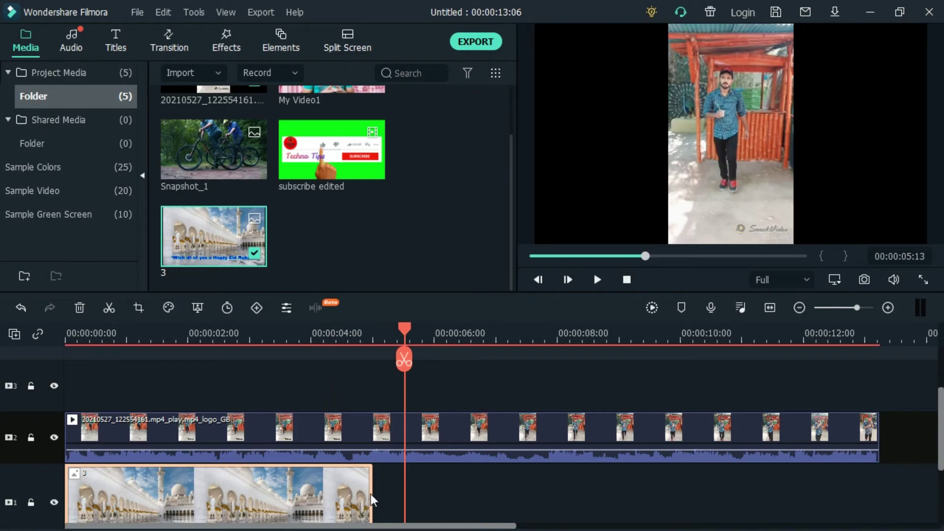
pyautogui.moveTo(373, 492); pyautogui.dragTo(879, 499)
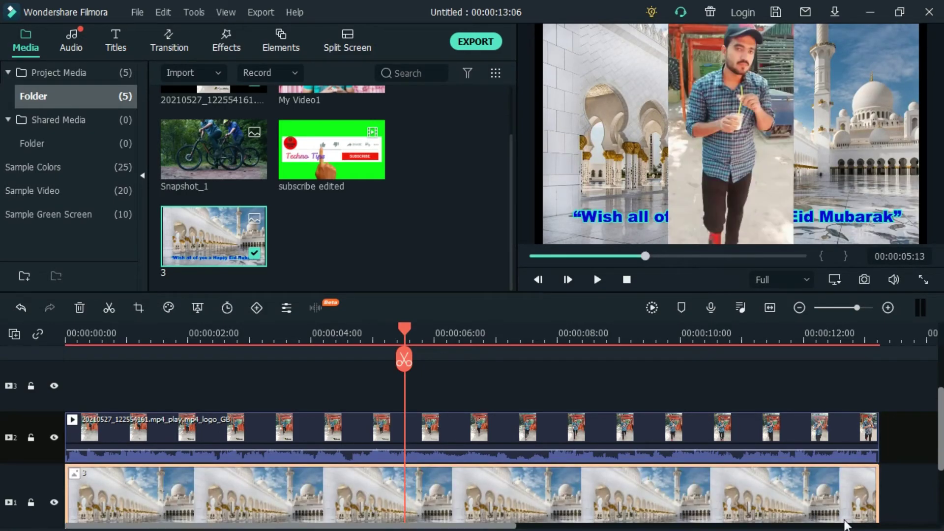
pyautogui.press('space')
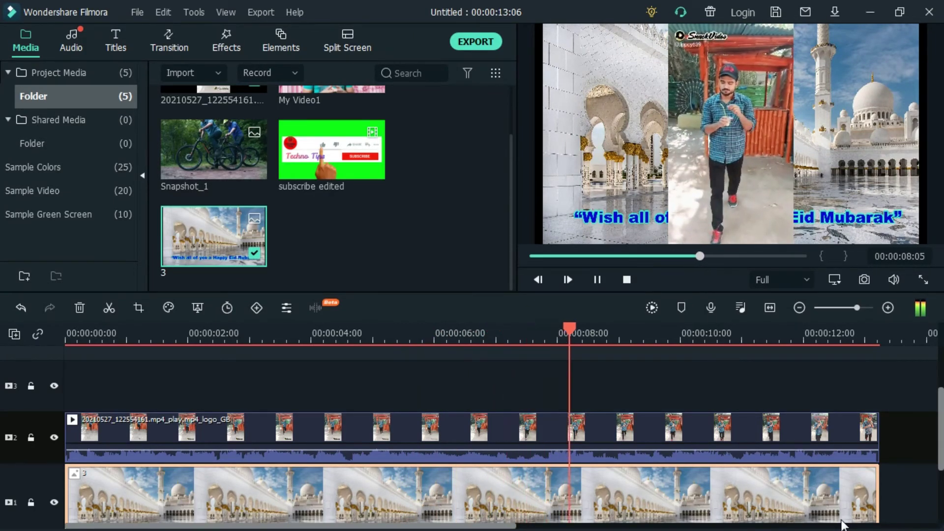
pyautogui.press('space')
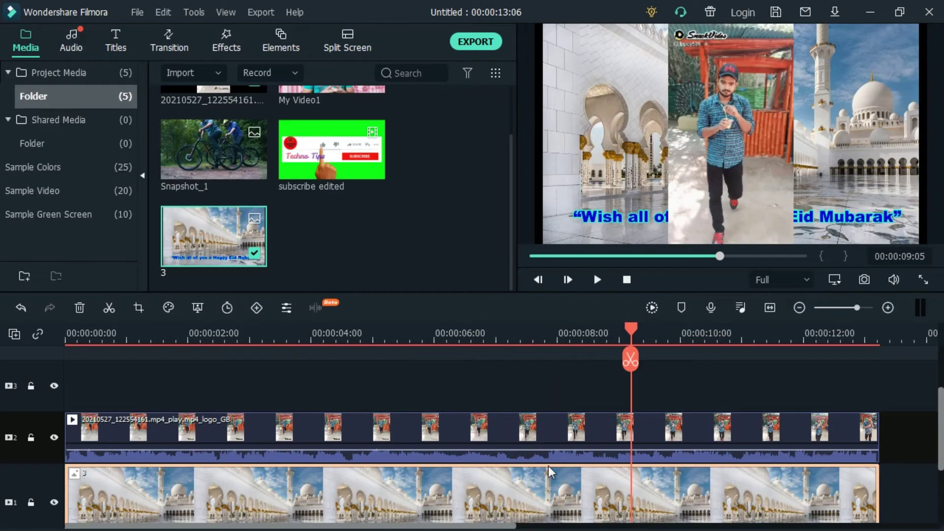
# Step: Delete the background image and the portrait clip from the timeline
pyautogui.press('Delete')
pyautogui.click(527, 439)
pyautogui.press('Delete')
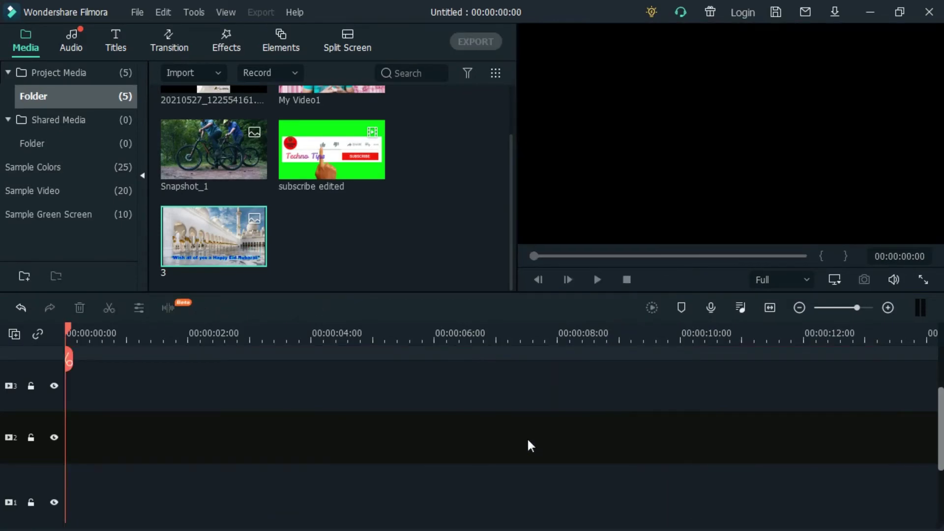
# Step: Examine the support and rewards hints and the Wondershare ID login window, and close the login without signing in
pyautogui.moveTo(379, 181)
pyautogui.moveTo(651, 14)
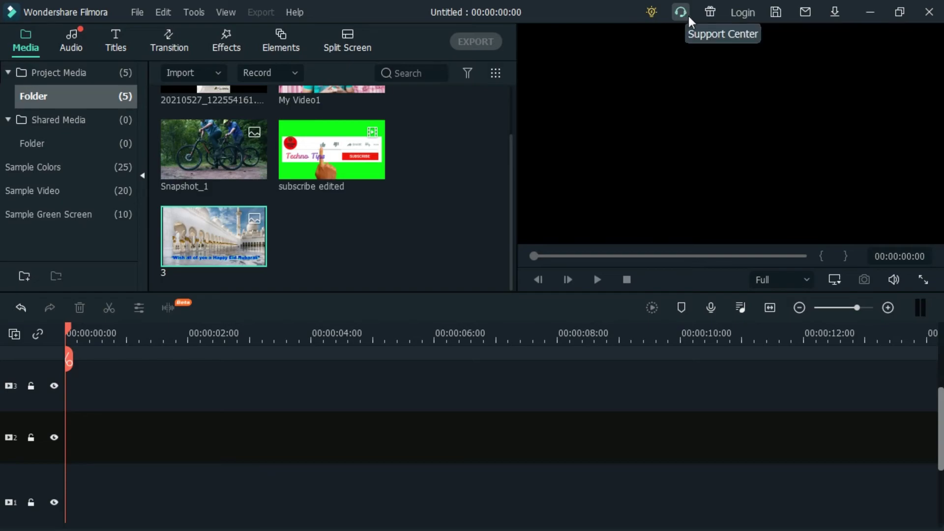
pyautogui.moveTo(710, 12)
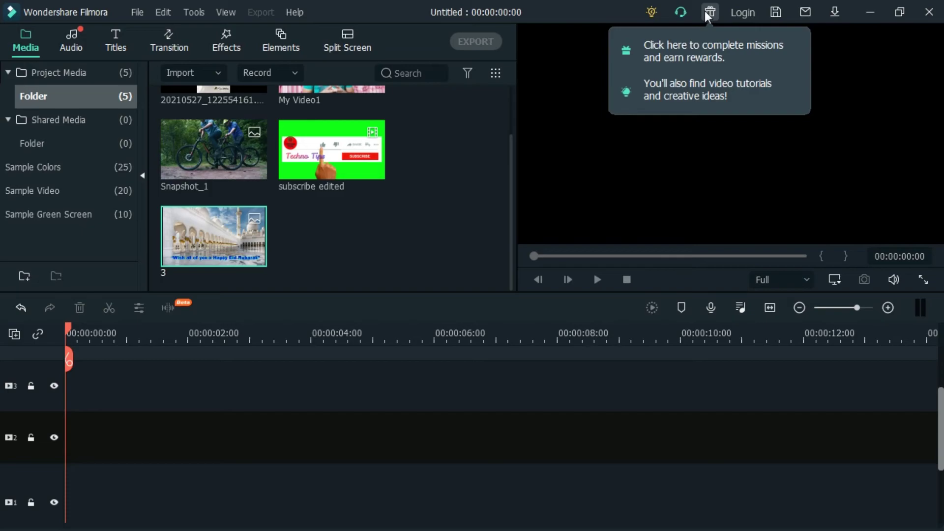
pyautogui.click(739, 12)
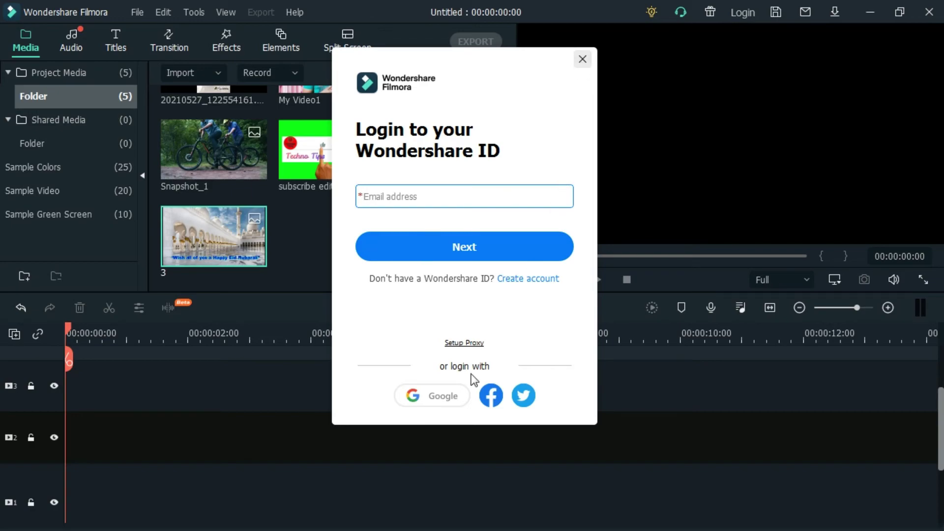
pyautogui.press('Escape')
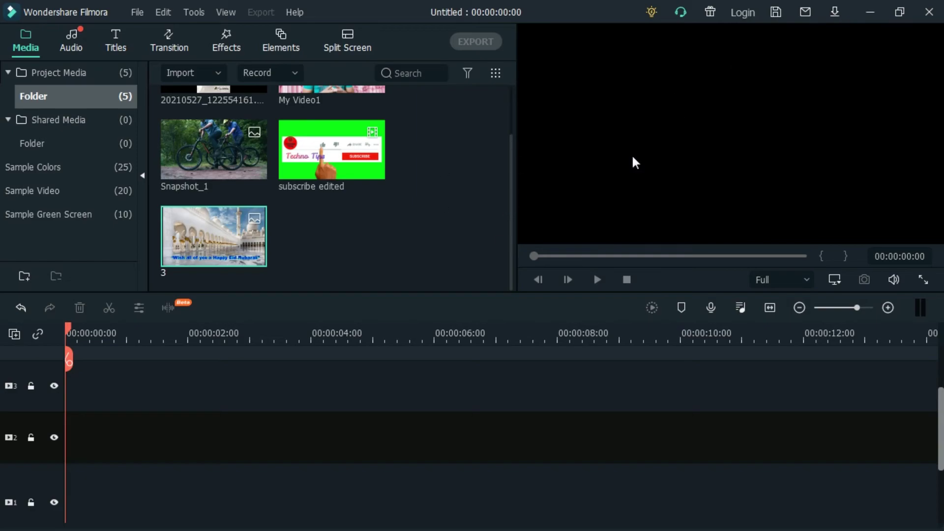
# Step: Add Snapshot_1 to the timeline and review the edit commands available for it
pyautogui.click(159, 12)
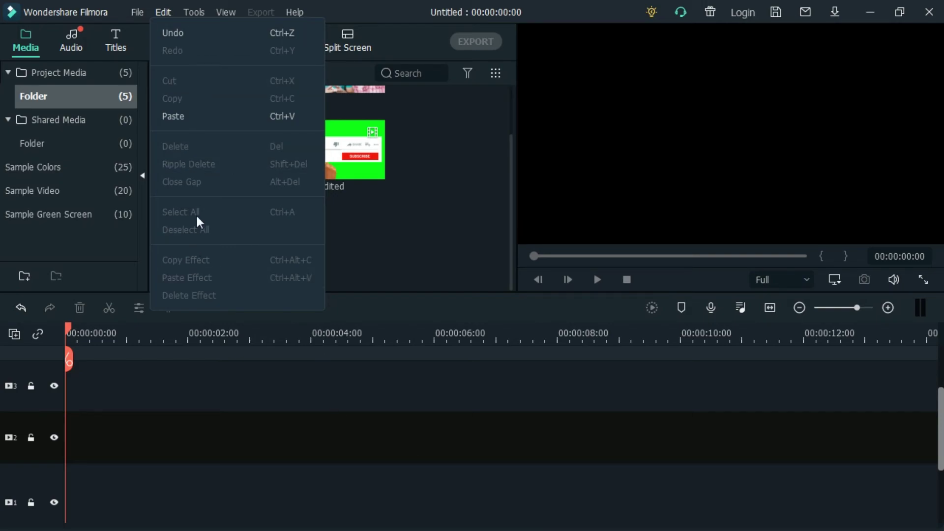
pyautogui.click(339, 243)
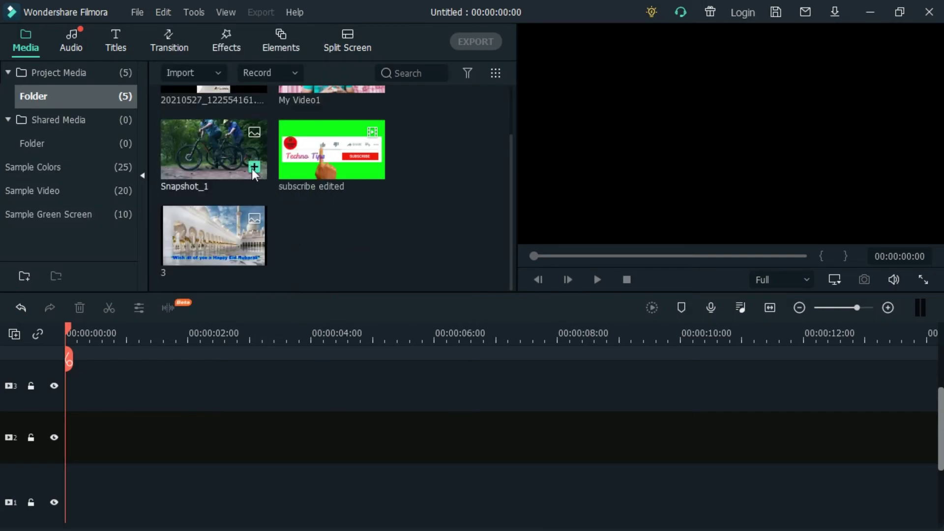
pyautogui.click(253, 167)
pyautogui.click(163, 11)
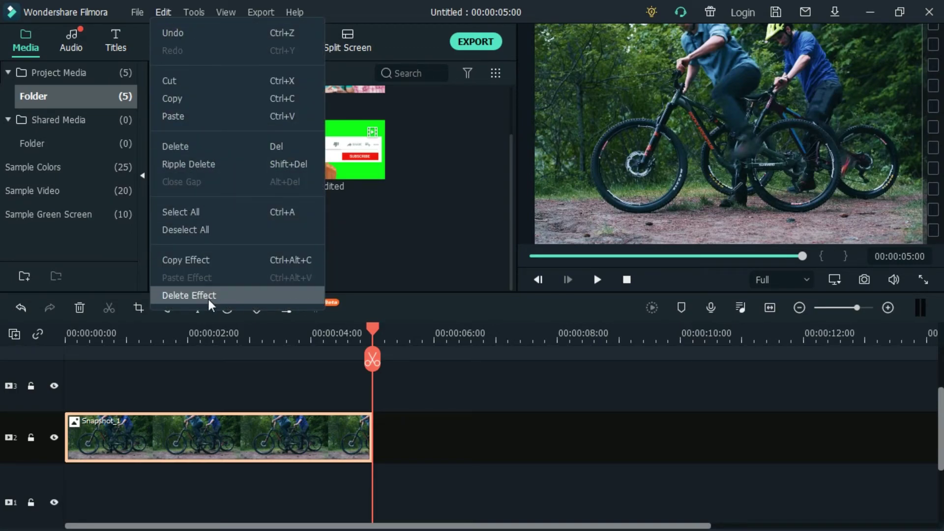
# Step: Try the Small Thumbnail View and the Large Thumbnail View for the media library
pyautogui.click(195, 14)
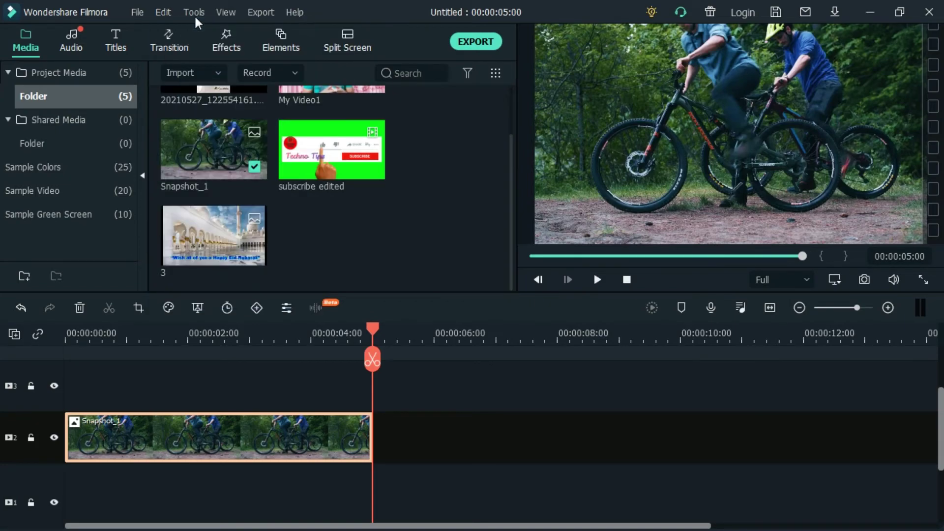
pyautogui.click(193, 10)
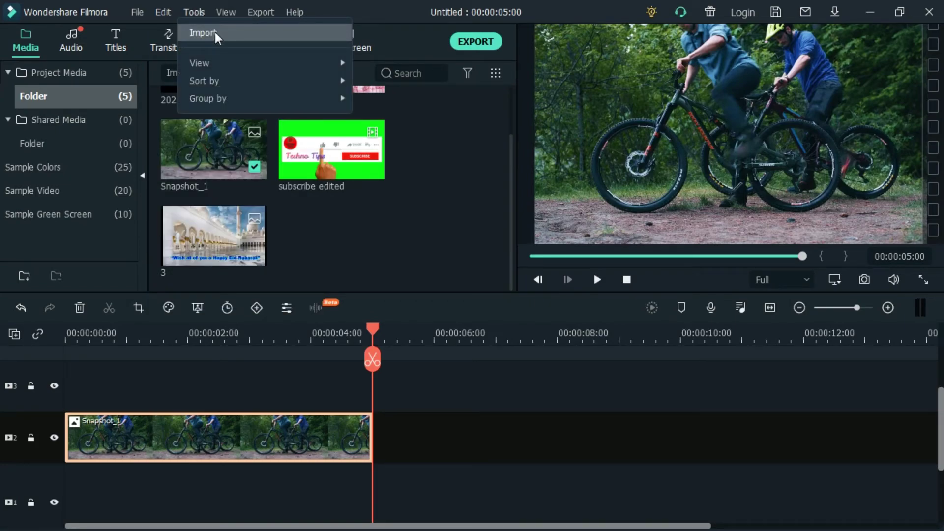
pyautogui.moveTo(229, 61)
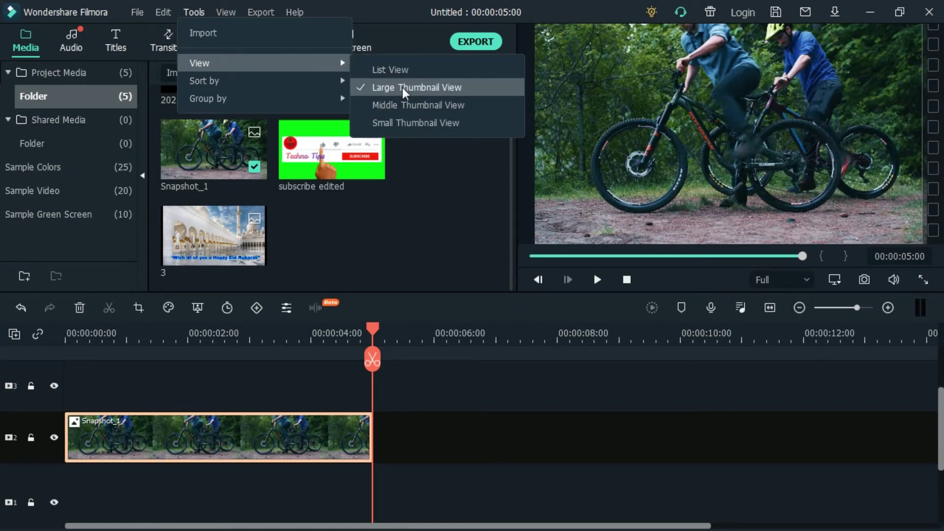
pyautogui.click(420, 125)
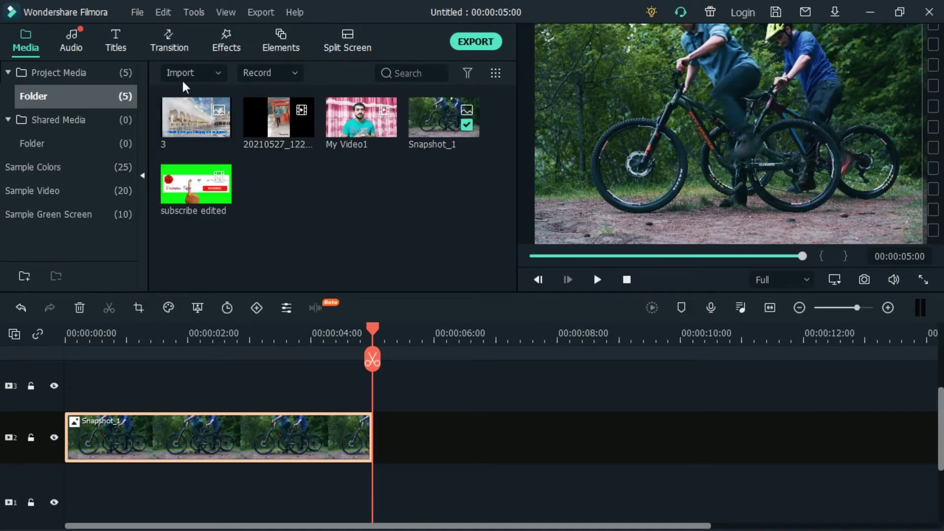
pyautogui.click(195, 14)
pyautogui.moveTo(208, 64)
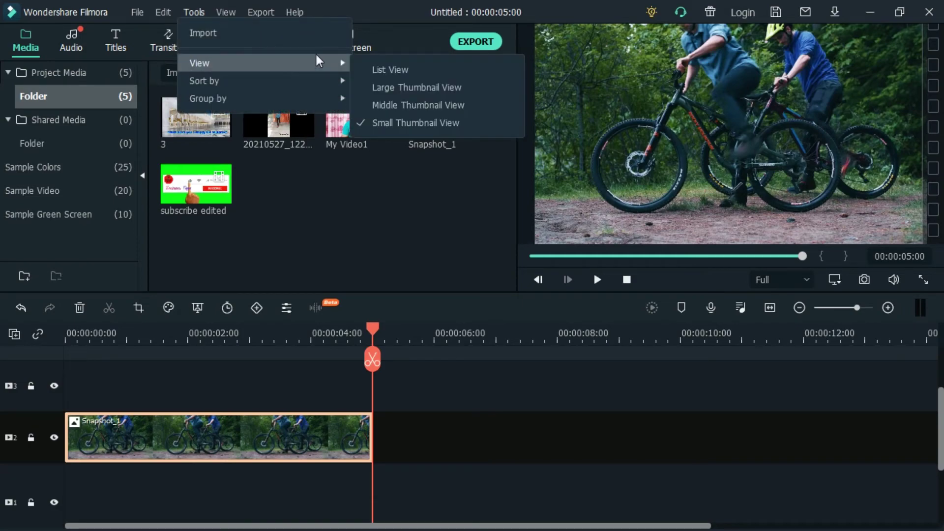
pyautogui.click(398, 87)
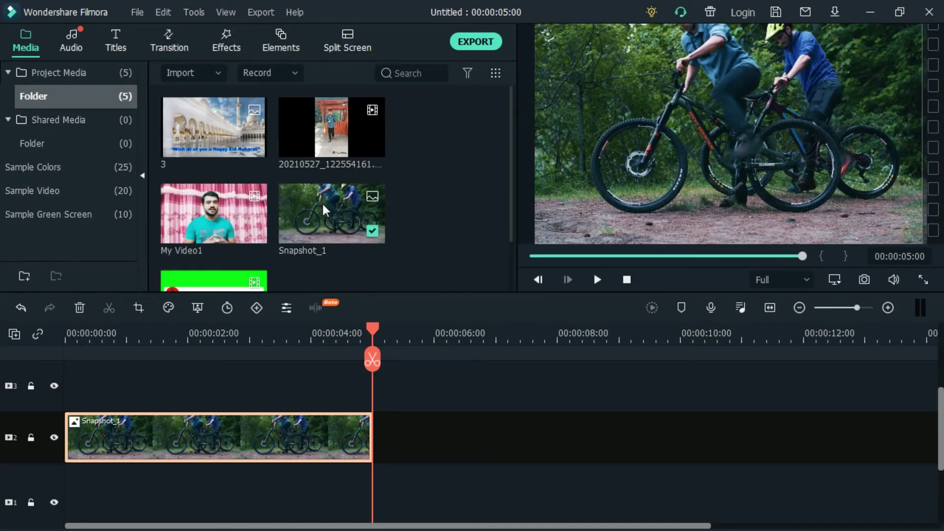
# Step: Set the media library to Middle Thumbnail View
pyautogui.click(188, 15)
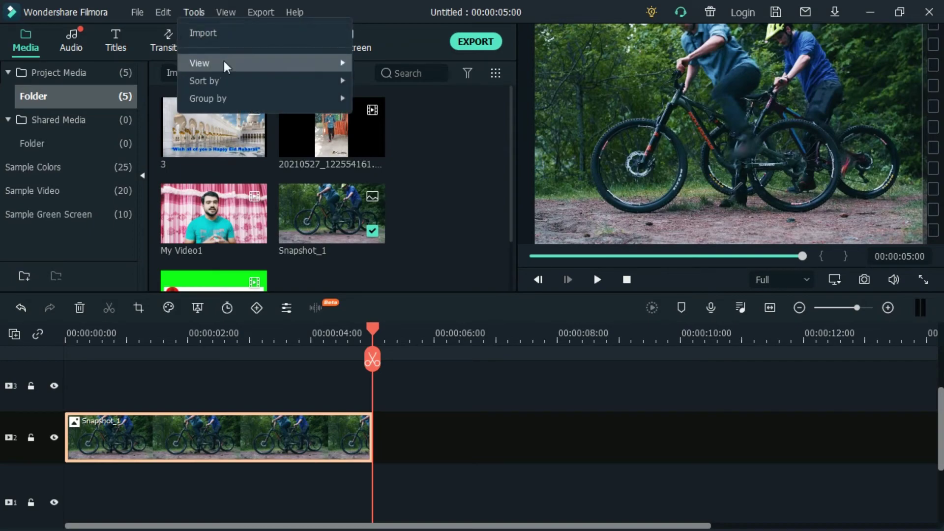
pyautogui.moveTo(224, 62)
pyautogui.click(410, 109)
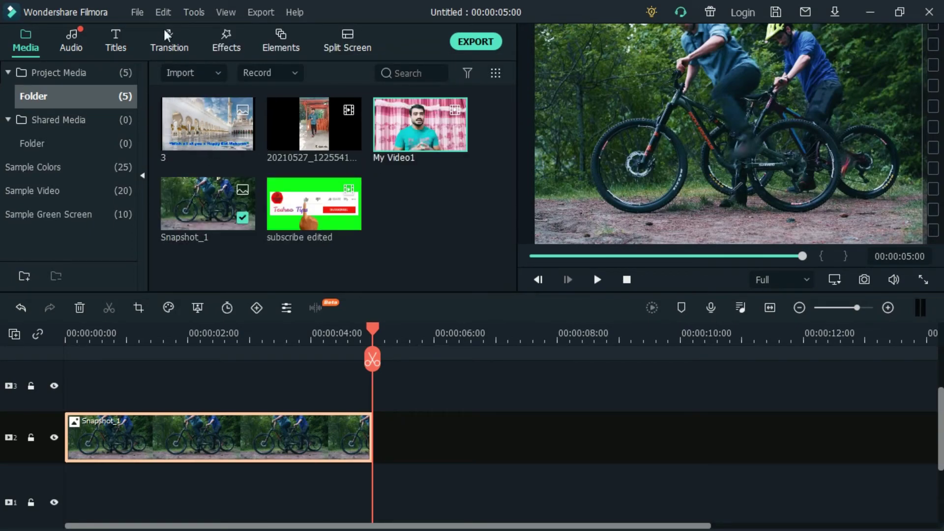
# Step: Examine the tool commands available for the selected My Video1 clip and compare them with the edit commands
pyautogui.click(196, 13)
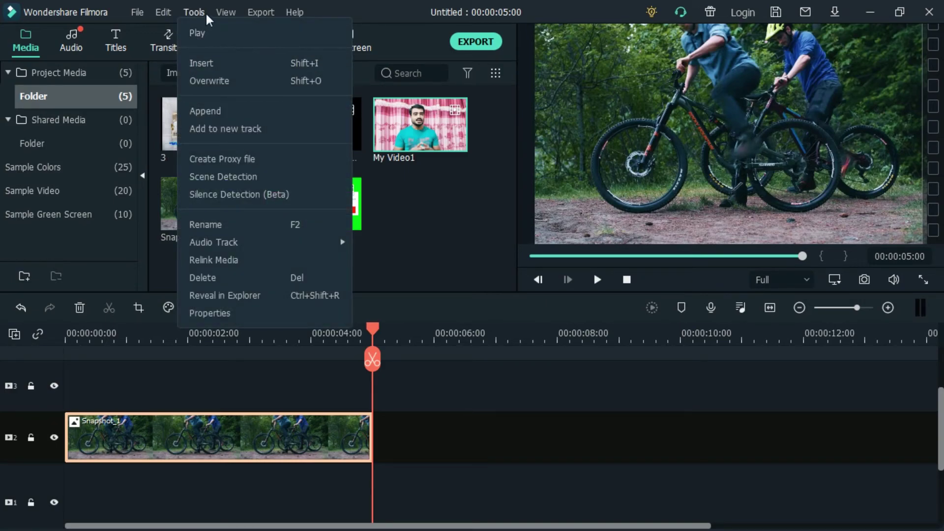
pyautogui.click(155, 29)
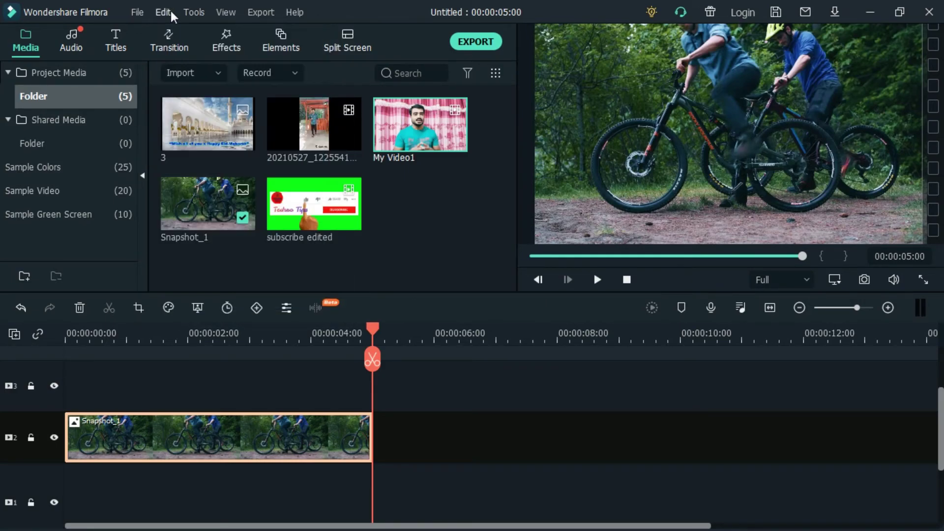
pyautogui.click(193, 12)
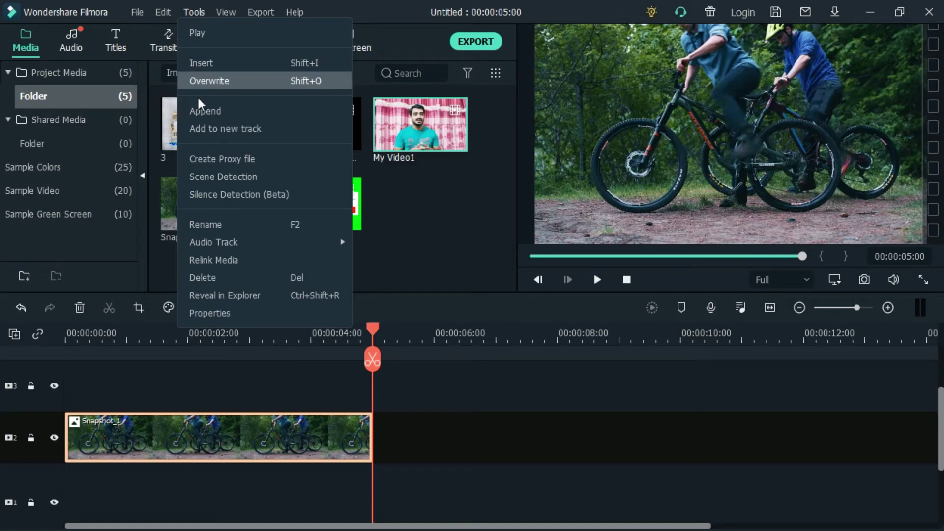
pyautogui.moveTo(167, 12)
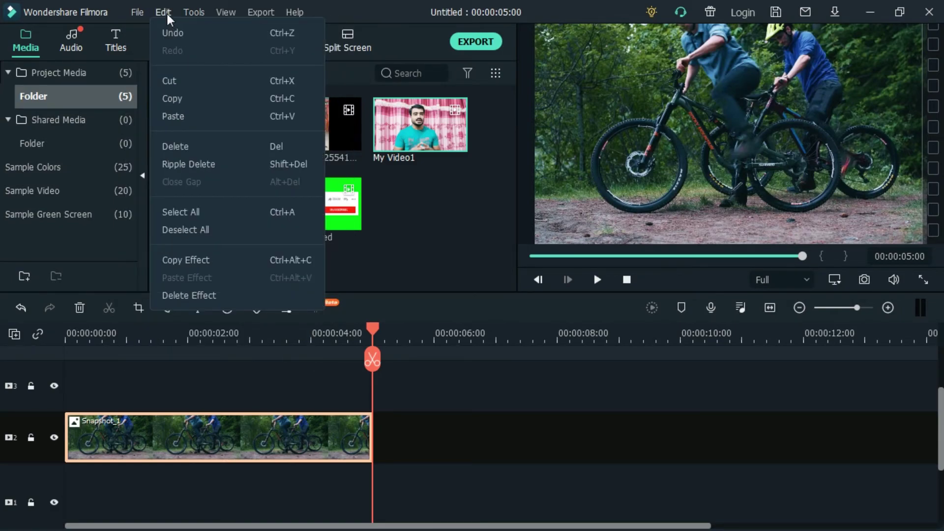
pyautogui.click(419, 182)
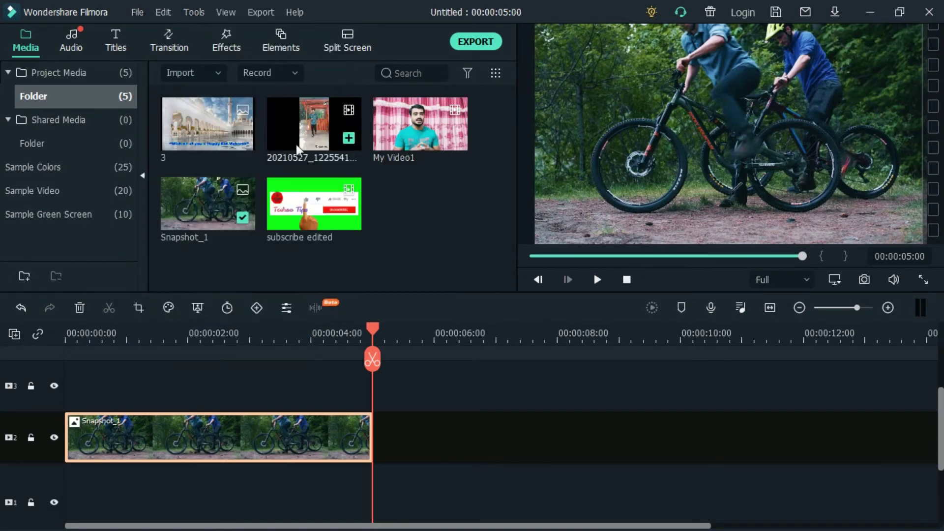
# Step: Clear the media selection and examine the library's import, view, sort and group options, including the sort orders
pyautogui.click(190, 12)
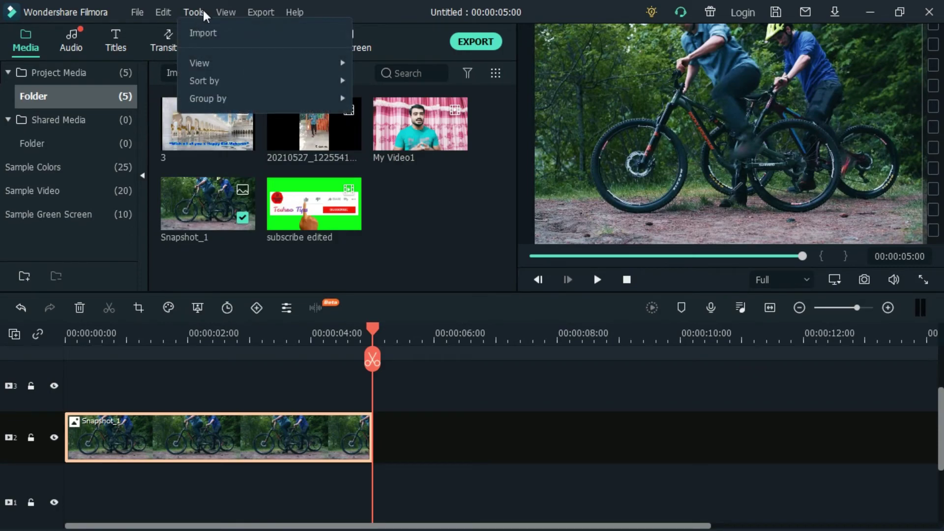
pyautogui.click(433, 210)
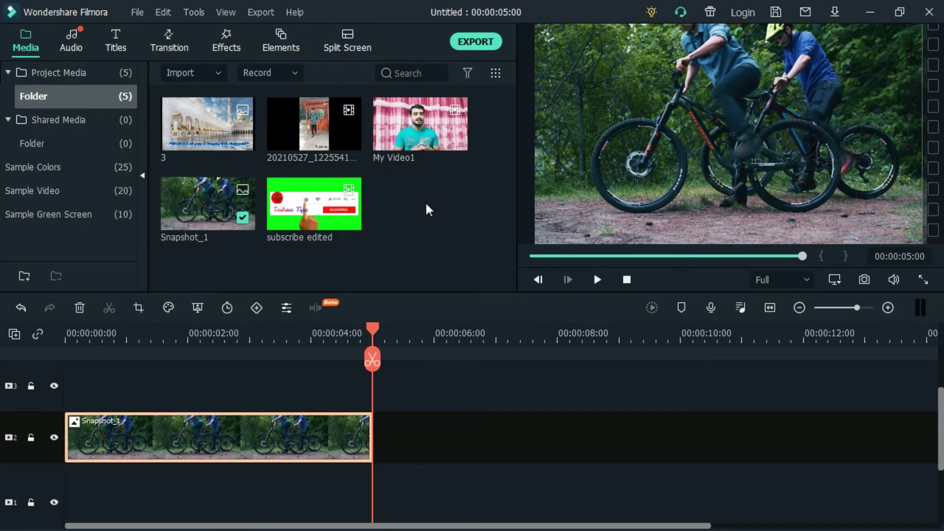
pyautogui.click(199, 14)
pyautogui.moveTo(266, 84)
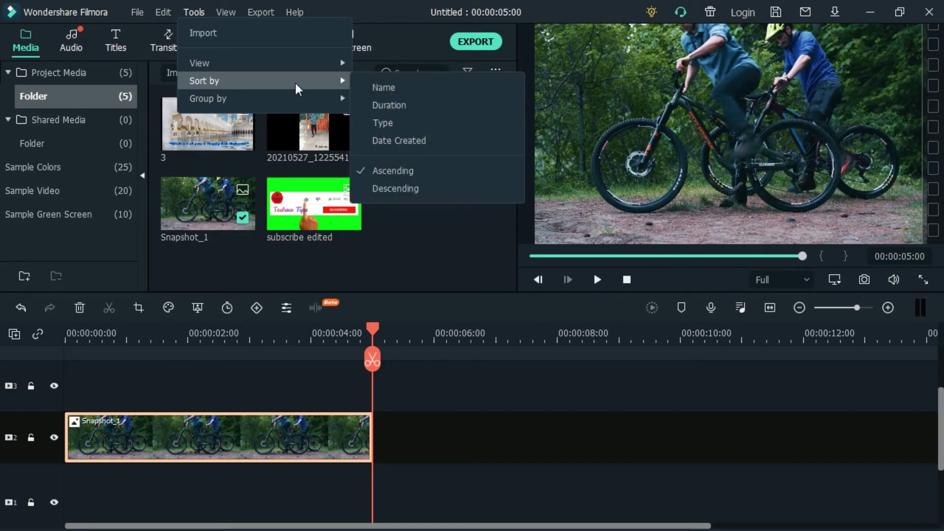
pyautogui.click(423, 211)
# Step: Compare the tool commands offered for an empty timeline area with those for the media library, including its grouping options
pyautogui.click(459, 437)
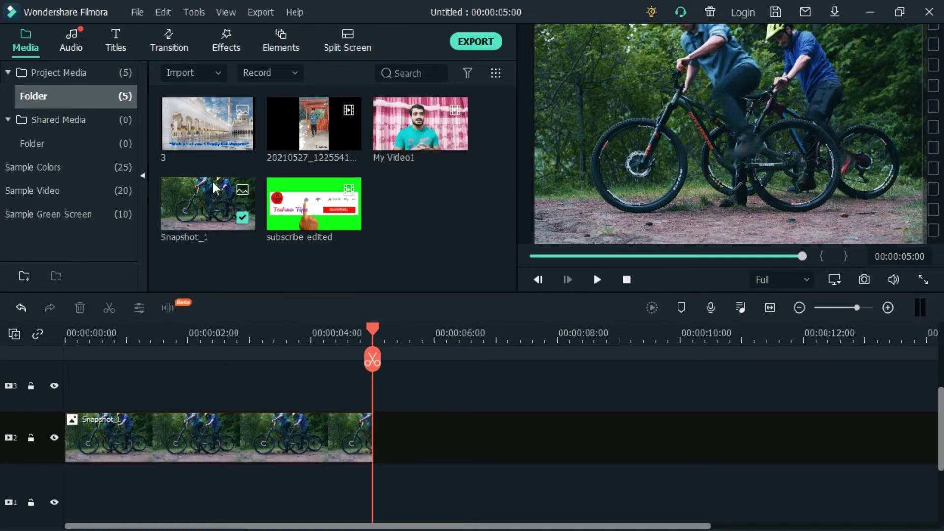
pyautogui.click(187, 12)
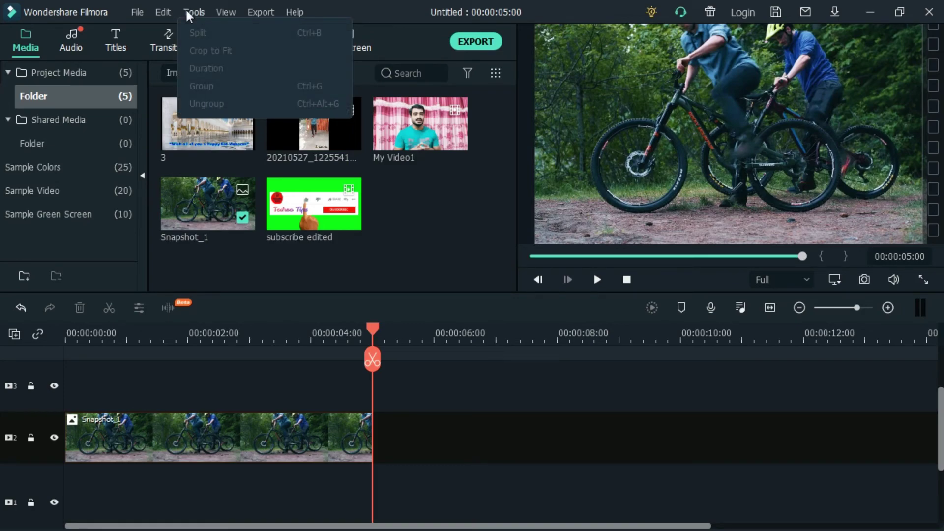
pyautogui.click(186, 12)
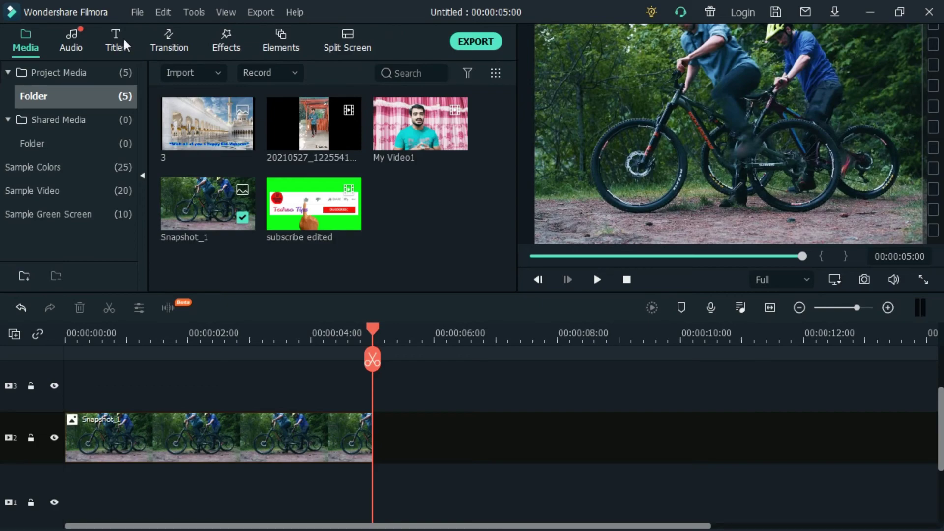
pyautogui.click(194, 11)
pyautogui.click(417, 219)
pyautogui.click(196, 13)
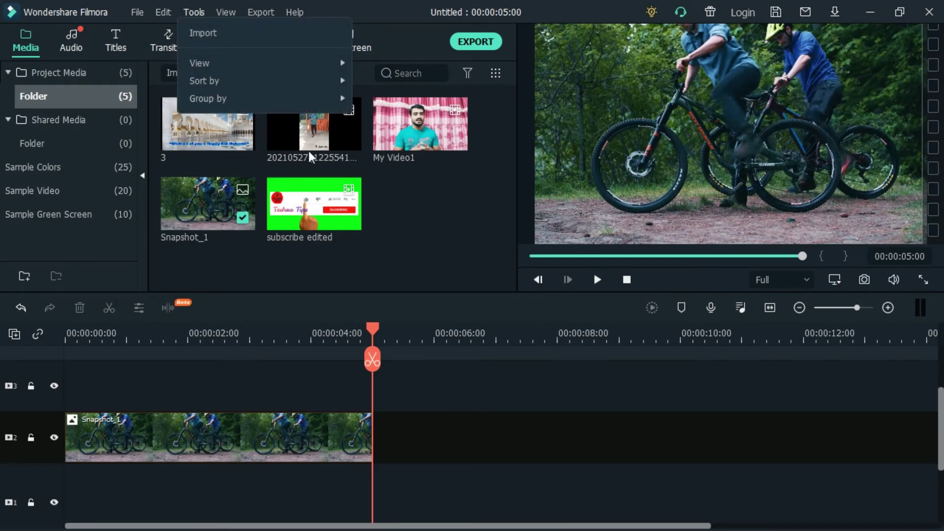
pyautogui.moveTo(340, 101)
pyautogui.click(436, 231)
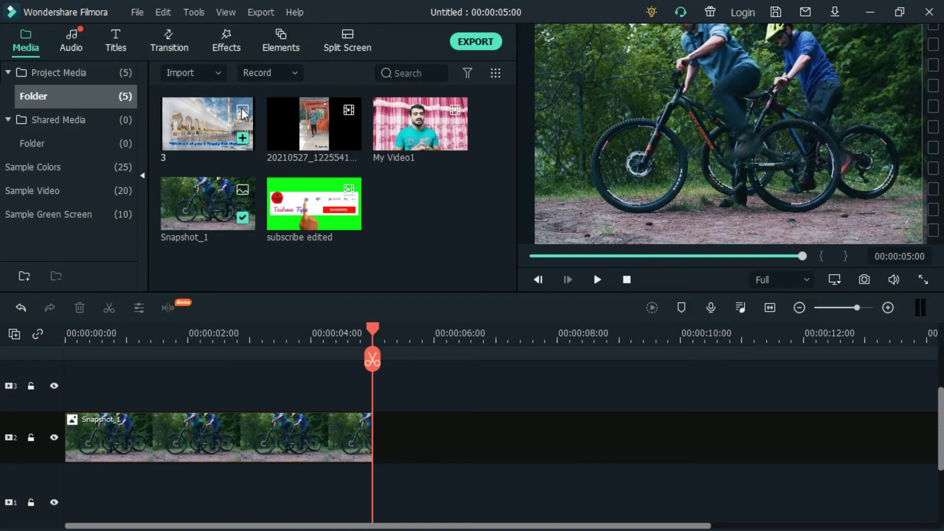
# Step: Examine the playback and timeline view commands and the export options, with the Snapshot_1 clip selected for the latter
pyautogui.click(223, 13)
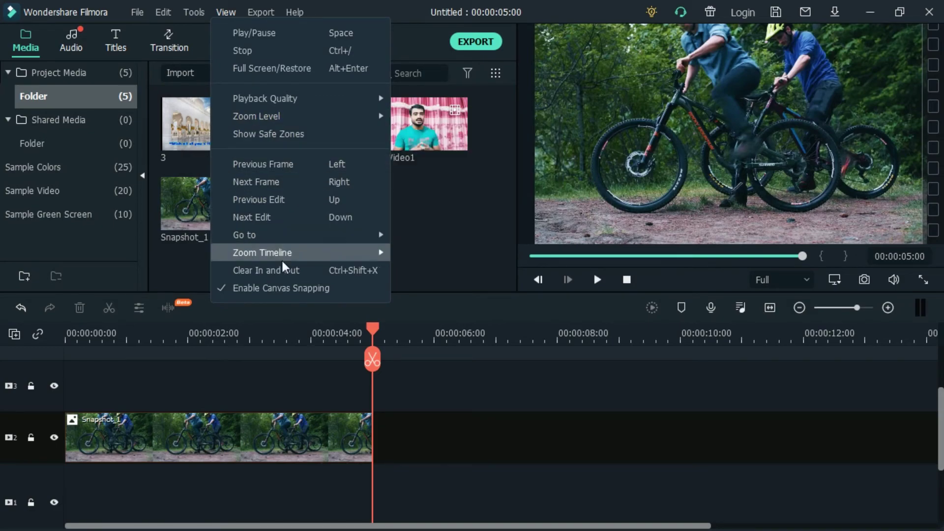
pyautogui.click(414, 221)
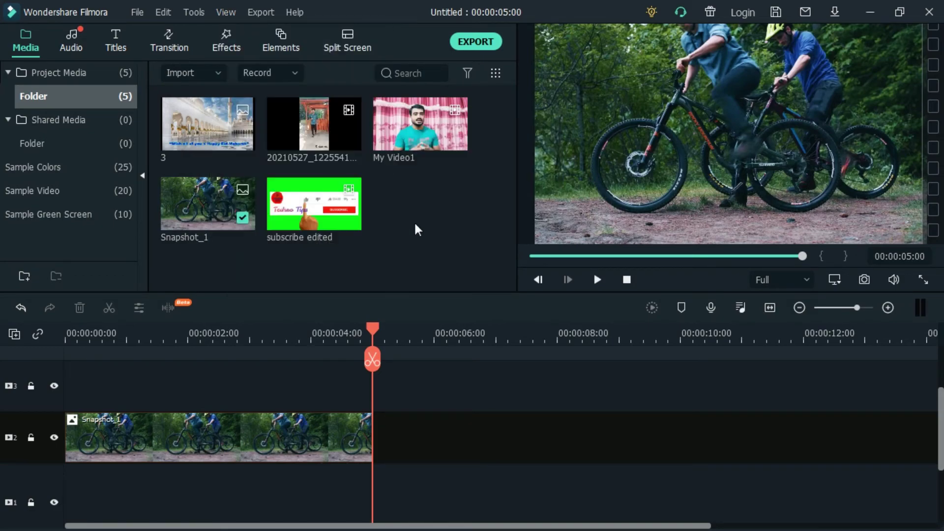
pyautogui.click(265, 13)
pyautogui.click(388, 231)
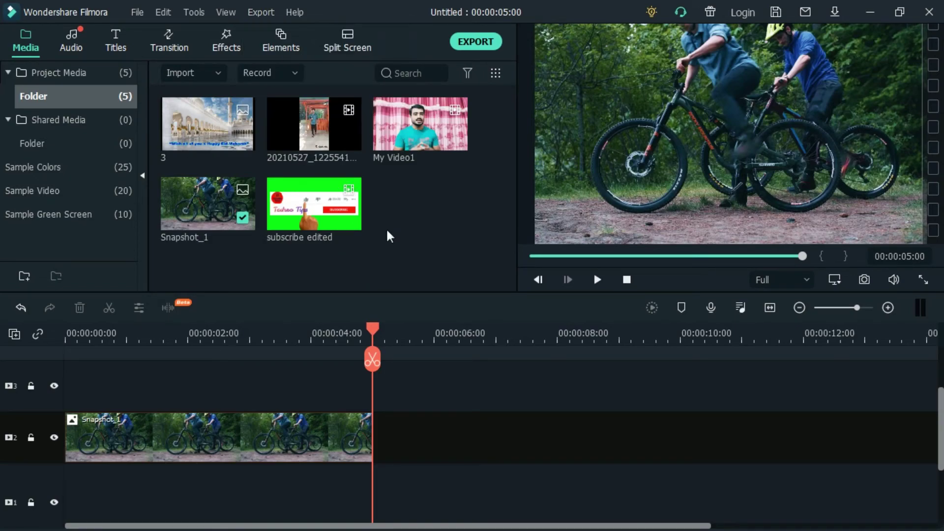
pyautogui.click(275, 430)
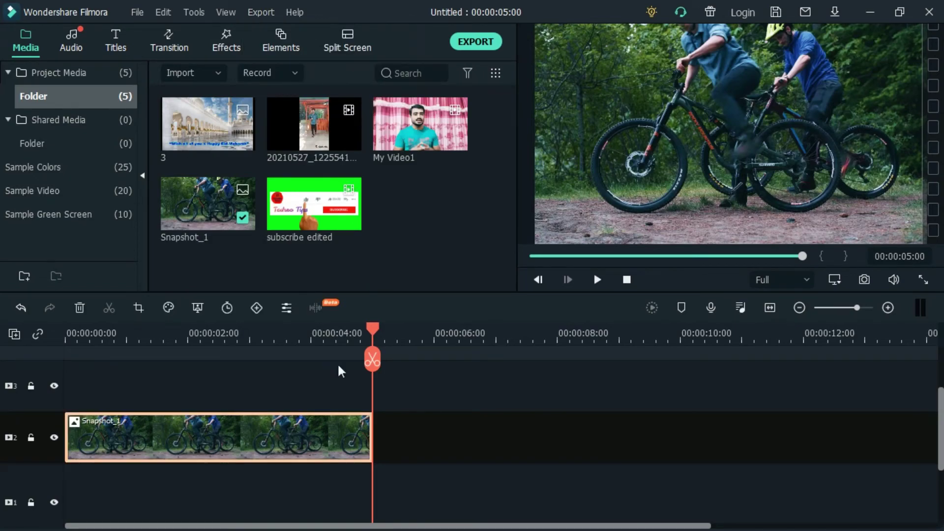
pyautogui.click(251, 17)
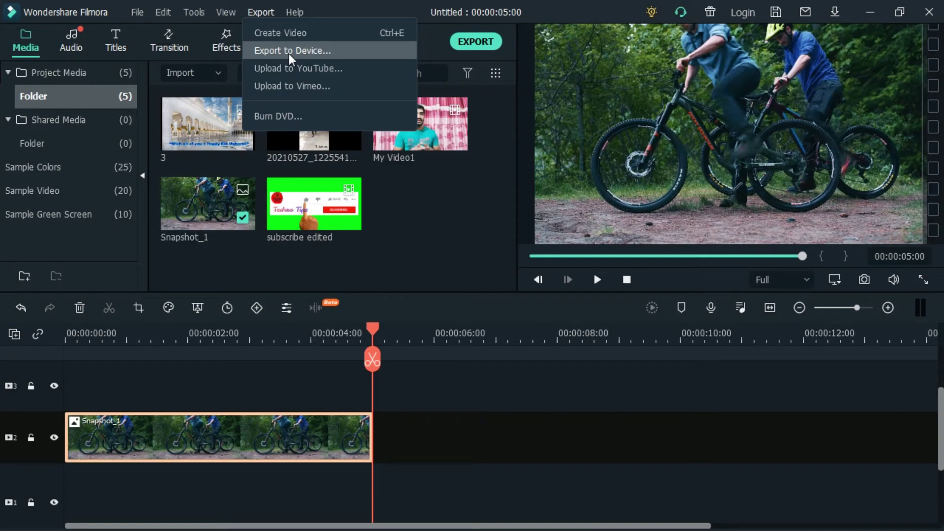
pyautogui.click(470, 222)
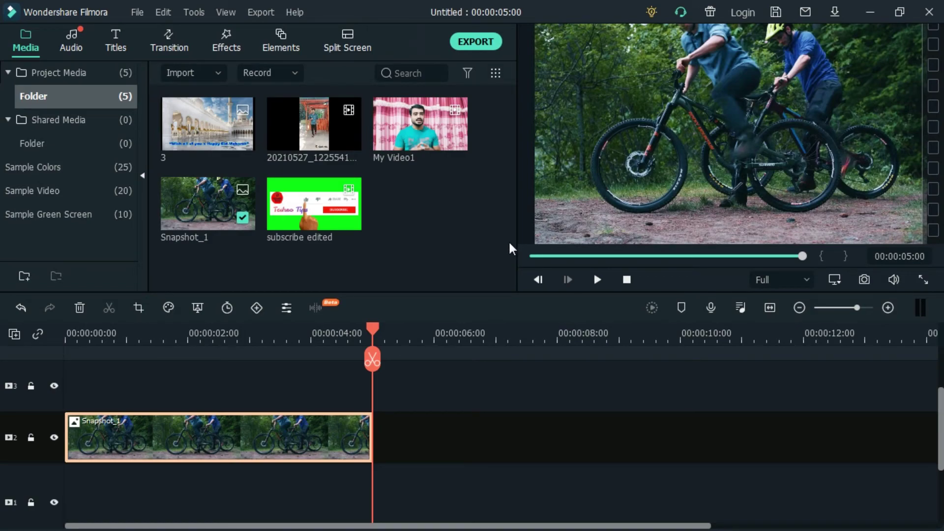
# Step: Move the Snapshot_1 clip to start at about 1.5 seconds on its track and open its image settings
pyautogui.moveTo(238, 440); pyautogui.dragTo(334, 438)
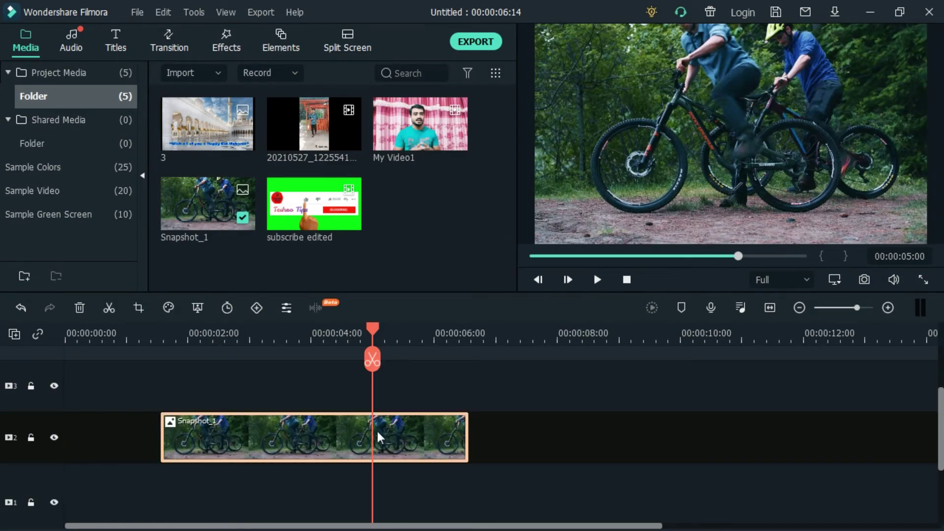
pyautogui.doubleClick(304, 428)
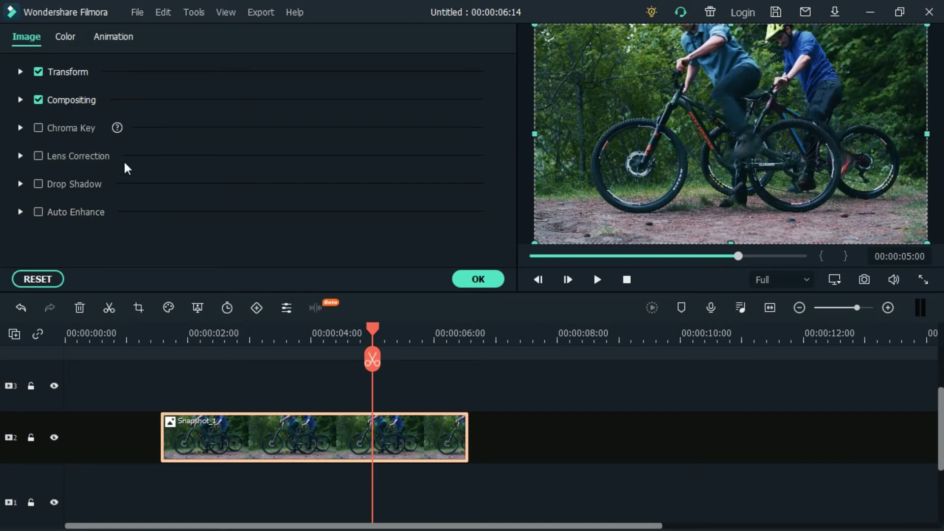
# Step: Try the rotation setting on the Snapshot_1 clip and scale the image to 50.96%
pyautogui.click(20, 72)
pyautogui.moveTo(147, 114)
pyautogui.mouseDown()
pyautogui.moveTo(240, 105)
pyautogui.moveTo(152, 113)
pyautogui.mouseUp()
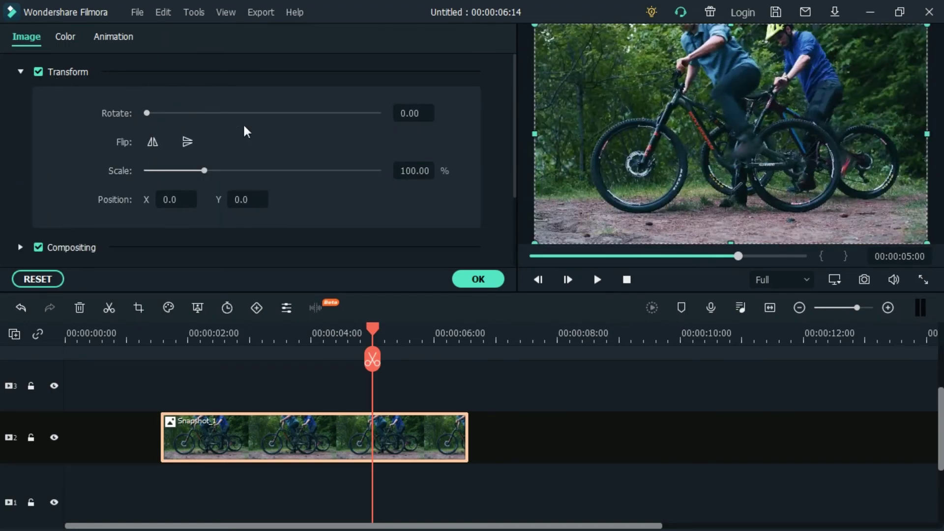
pyautogui.moveTo(205, 171); pyautogui.dragTo(175, 170)
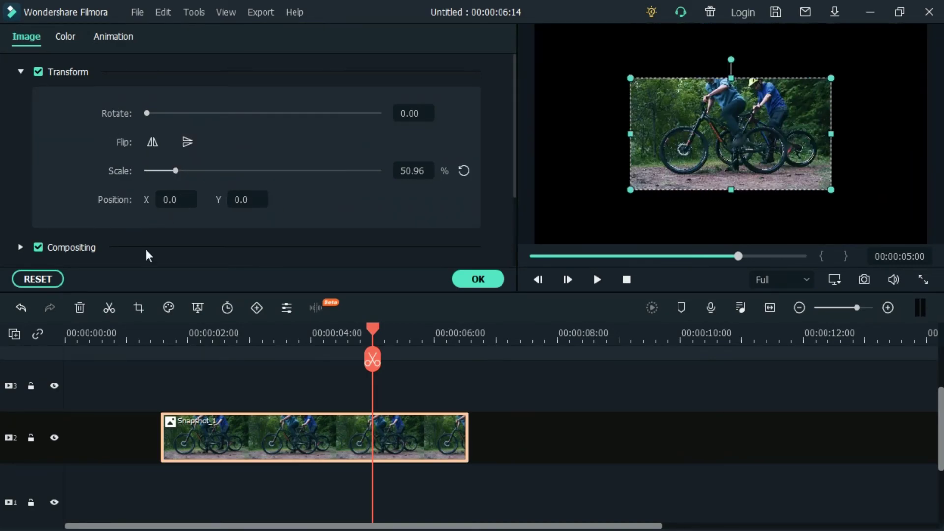
# Step: Try the horizontal and vertical flips on the Snapshot_1 image and reset its image settings
pyautogui.click(187, 142)
pyautogui.click(153, 142)
pyautogui.click(186, 143)
pyautogui.click(153, 142)
pyautogui.click(187, 142)
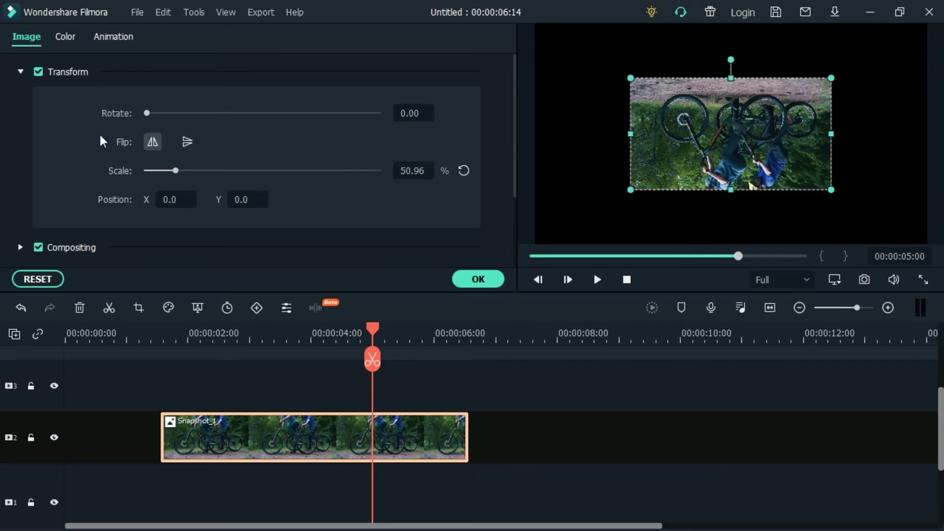
pyautogui.click(22, 69)
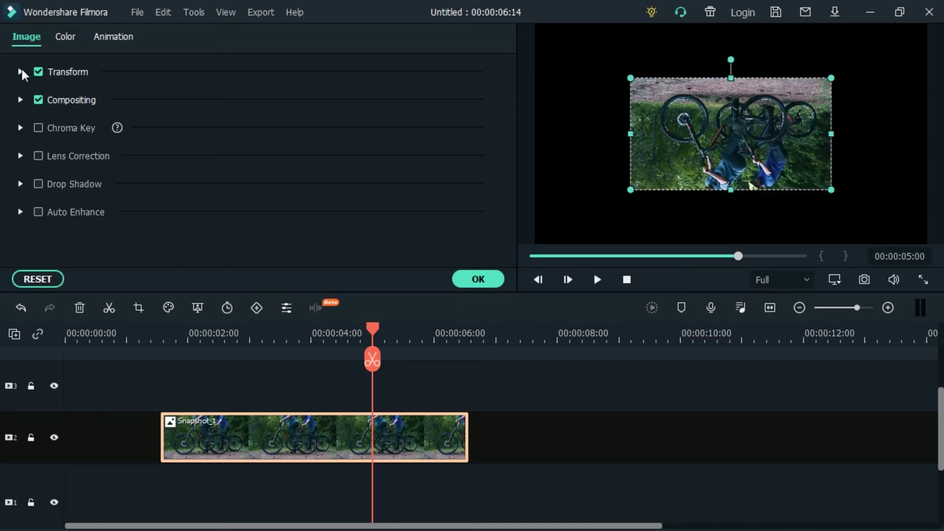
pyautogui.click(45, 278)
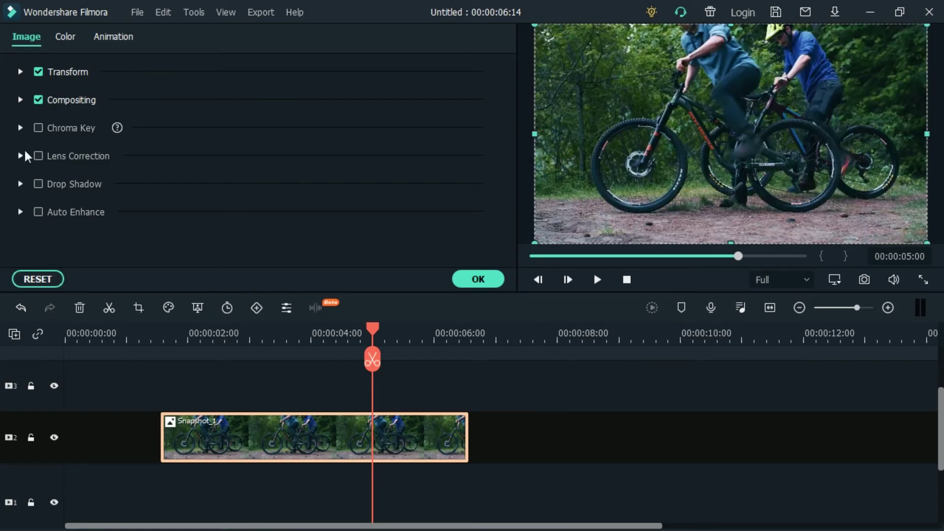
# Step: Try changing the Snapshot_1 clip's opacity in the Normal and Darken blending modes
pyautogui.click(20, 100)
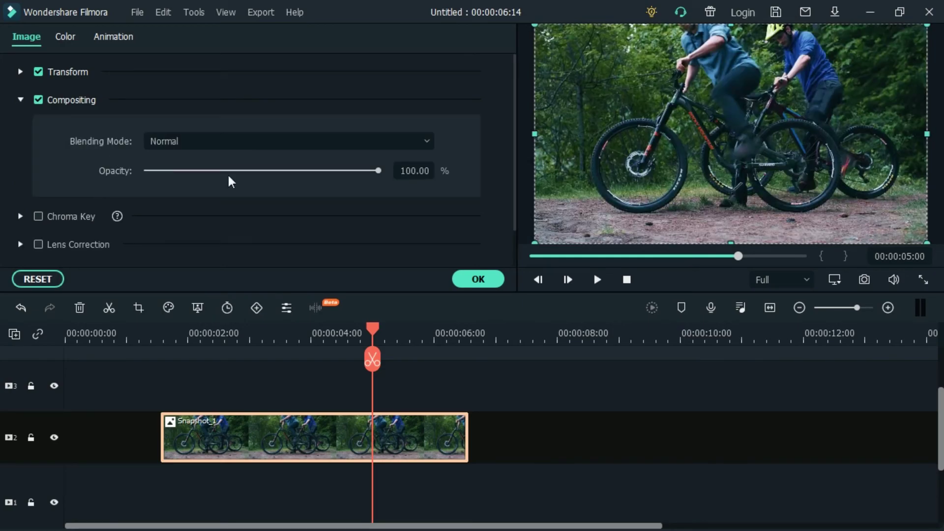
pyautogui.moveTo(378, 172); pyautogui.dragTo(408, 178)
pyautogui.click(426, 141)
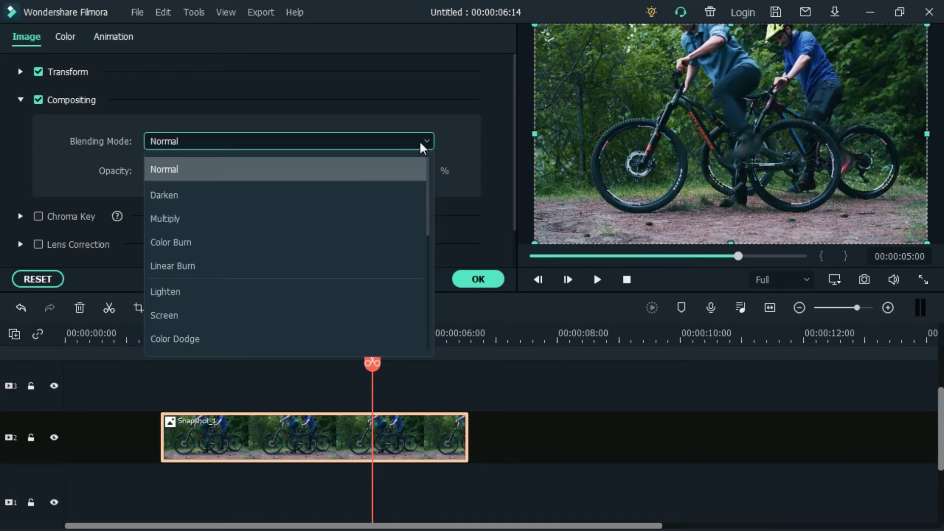
pyautogui.click(234, 198)
pyautogui.moveTo(379, 172)
pyautogui.mouseDown()
pyautogui.moveTo(153, 172)
pyautogui.moveTo(390, 173)
pyautogui.mouseUp()
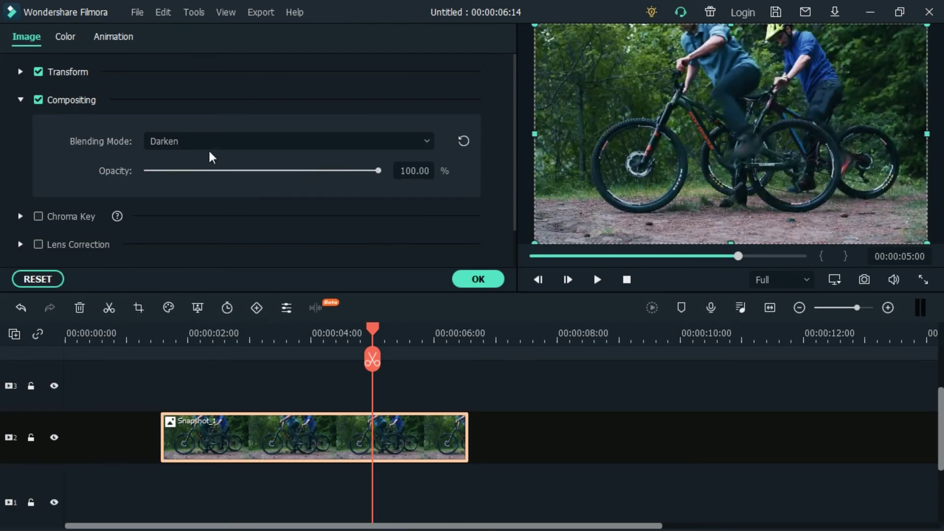
# Step: Try the Multiply blending mode with a changed opacity, reset the opacity and restore the Normal mode
pyautogui.click(402, 141)
pyautogui.click(220, 219)
pyautogui.moveTo(378, 171); pyautogui.dragTo(363, 190)
pyautogui.click(464, 171)
pyautogui.click(354, 141)
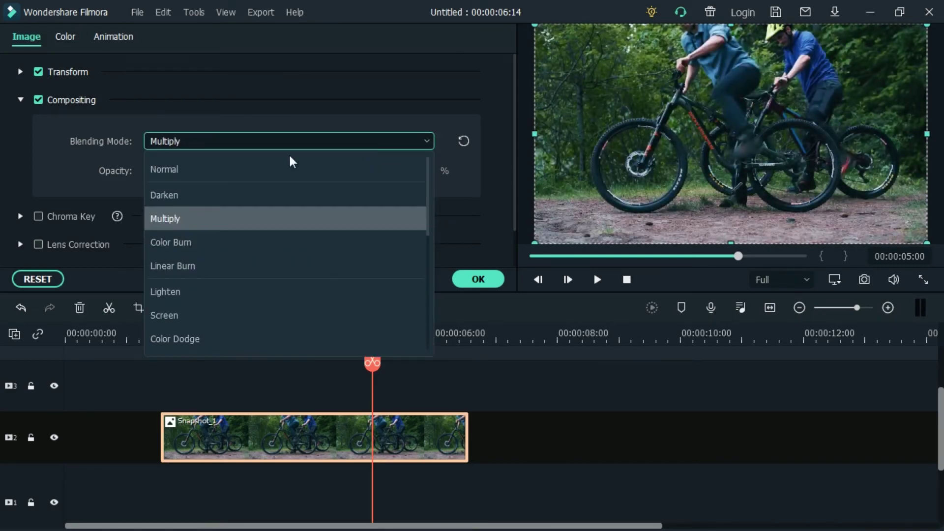
pyautogui.click(205, 164)
pyautogui.click(20, 101)
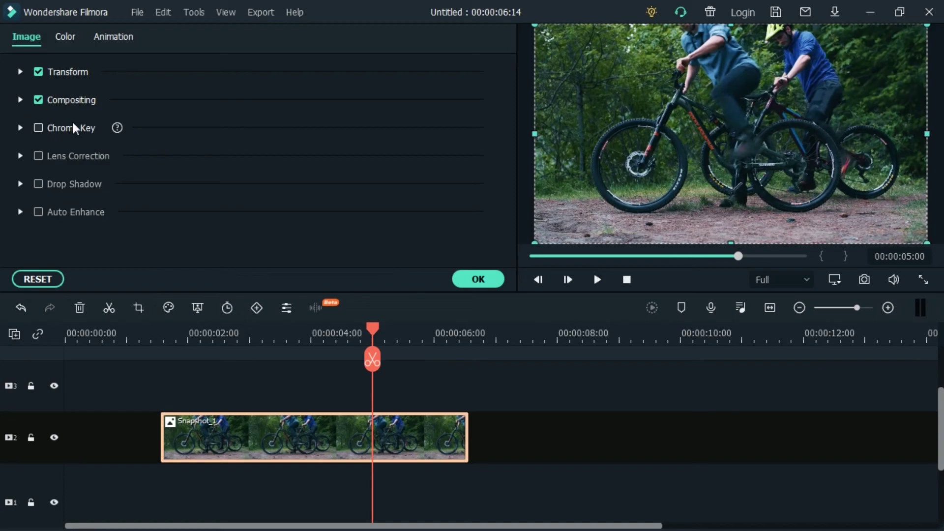
# Step: Try Chroma Key with the green key color on the Snapshot_1 clip, turn it off and review its settings
pyautogui.click(21, 129)
pyautogui.click(39, 131)
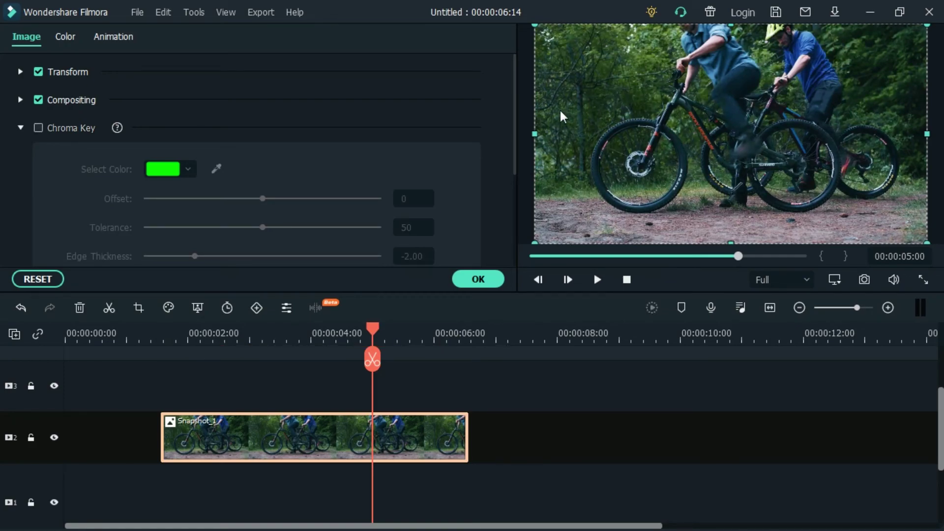
pyautogui.click(39, 132)
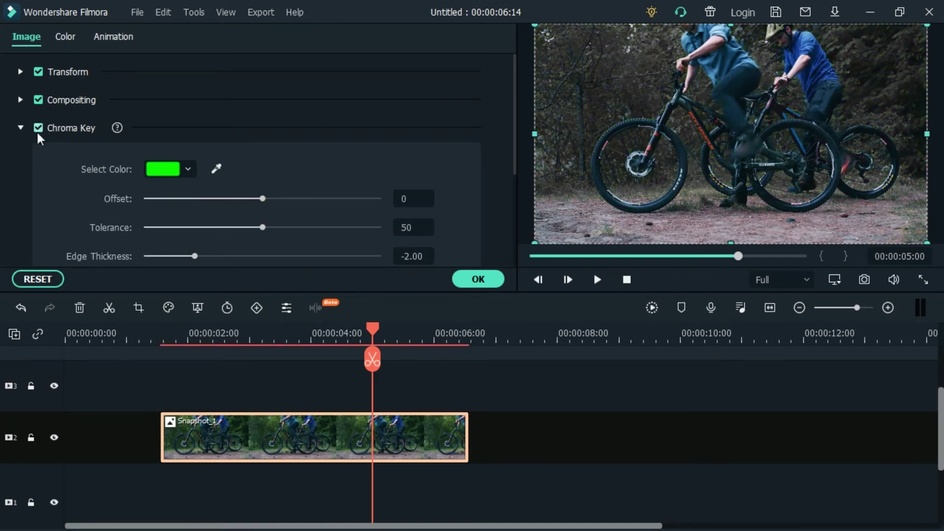
pyautogui.click(38, 131)
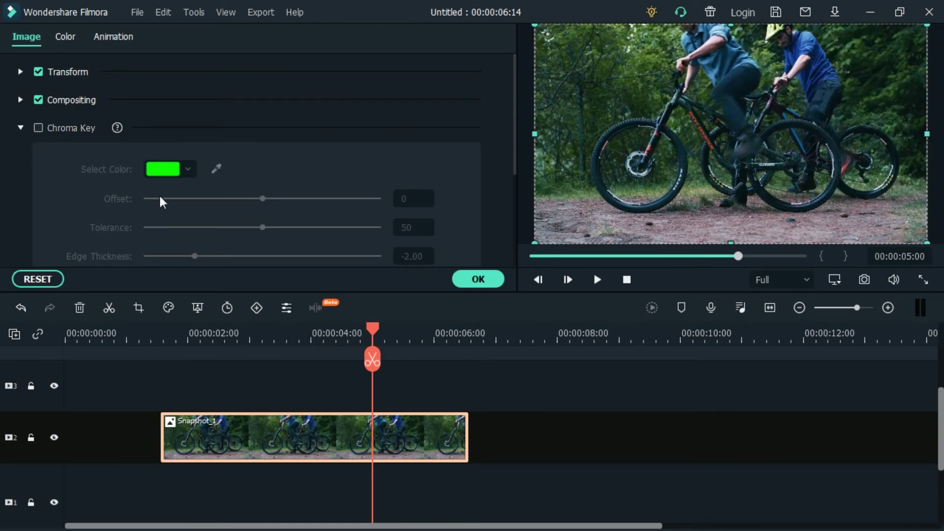
pyautogui.scroll(-2, 244, 221)
pyautogui.scroll(2, 10, 140)
pyautogui.click(21, 129)
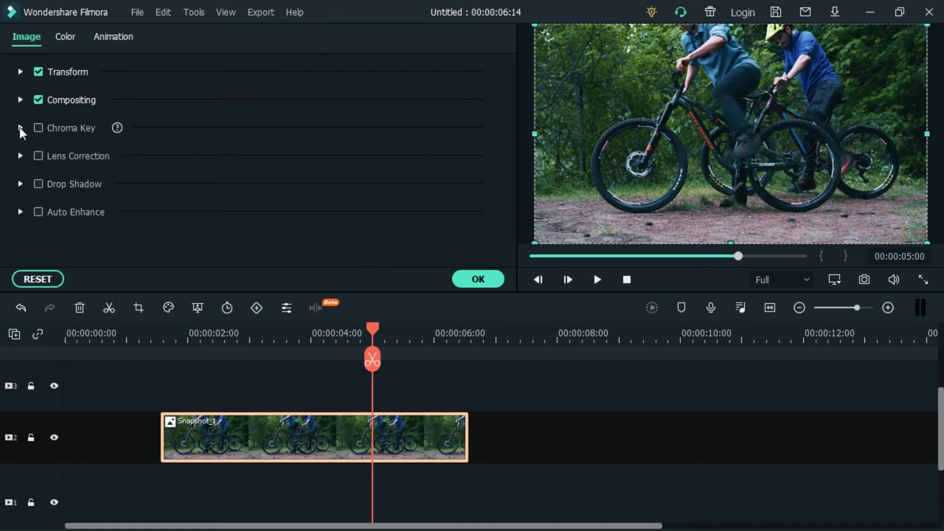
# Step: Enable Lens Correction on the Snapshot_1 clip and try the GoPro Hero 7 and GoPro Hero 4 camera profiles
pyautogui.click(20, 156)
pyautogui.scroll(-2, 172, 189)
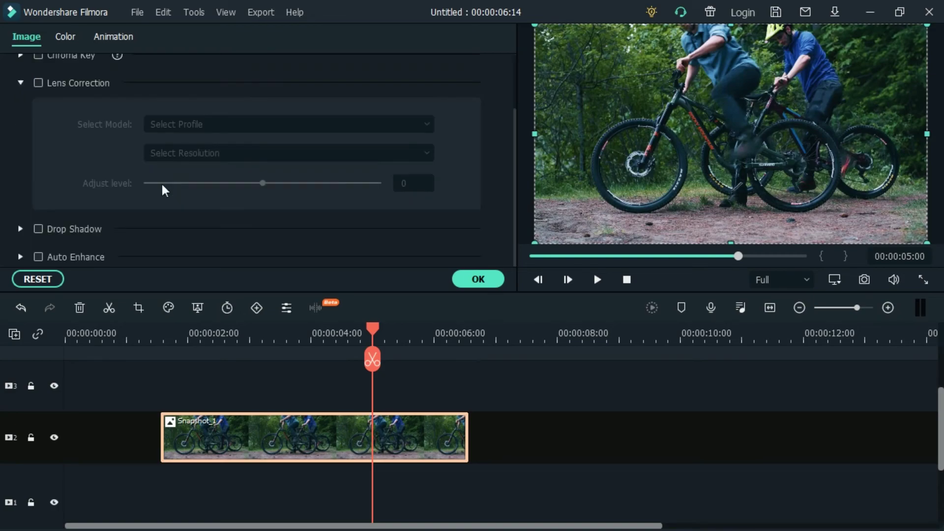
pyautogui.click(39, 83)
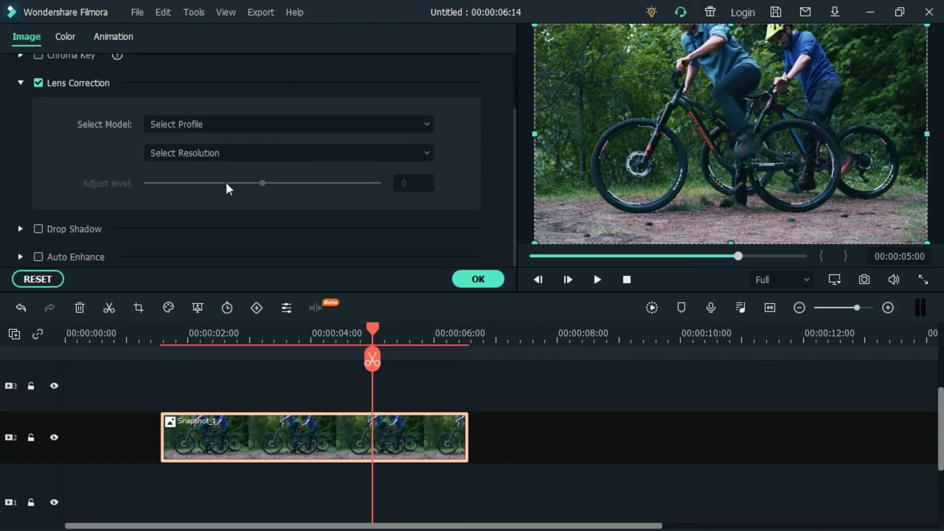
pyautogui.click(318, 126)
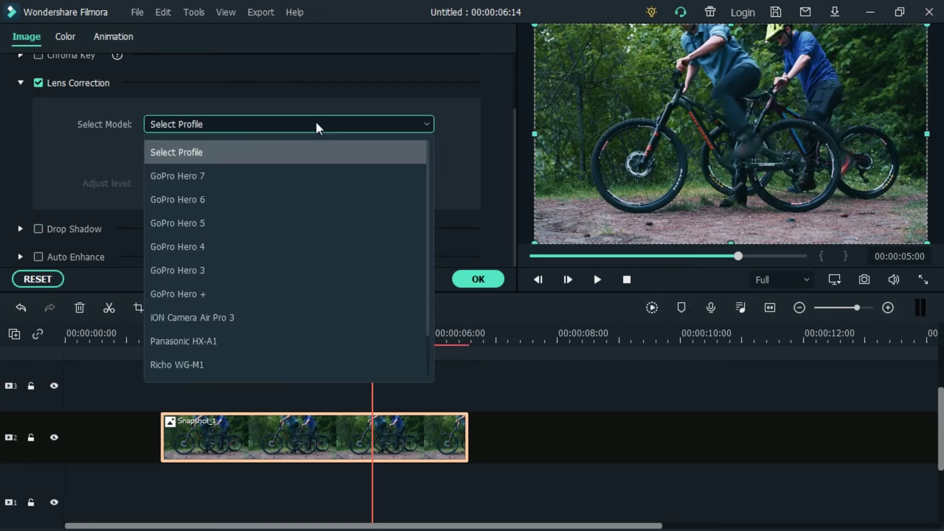
pyautogui.click(192, 185)
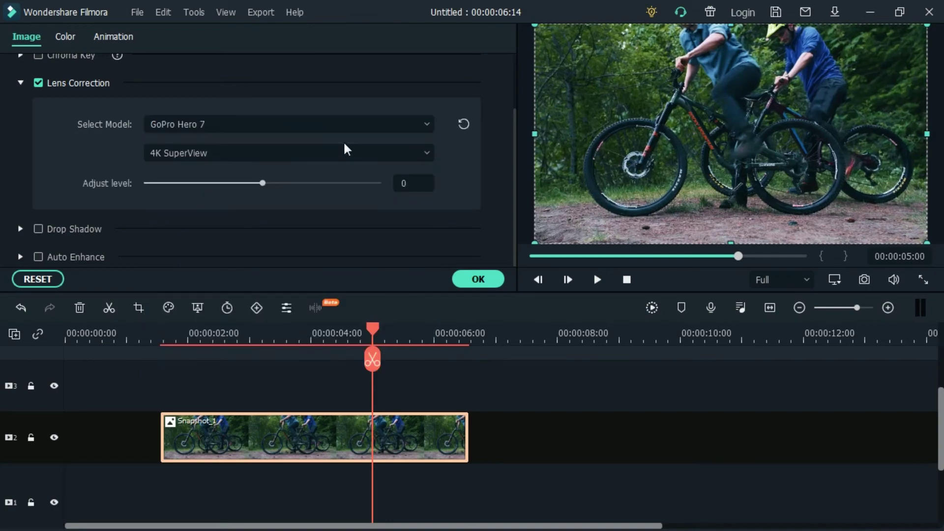
pyautogui.click(391, 125)
pyautogui.click(233, 197)
pyautogui.click(312, 129)
pyautogui.click(230, 253)
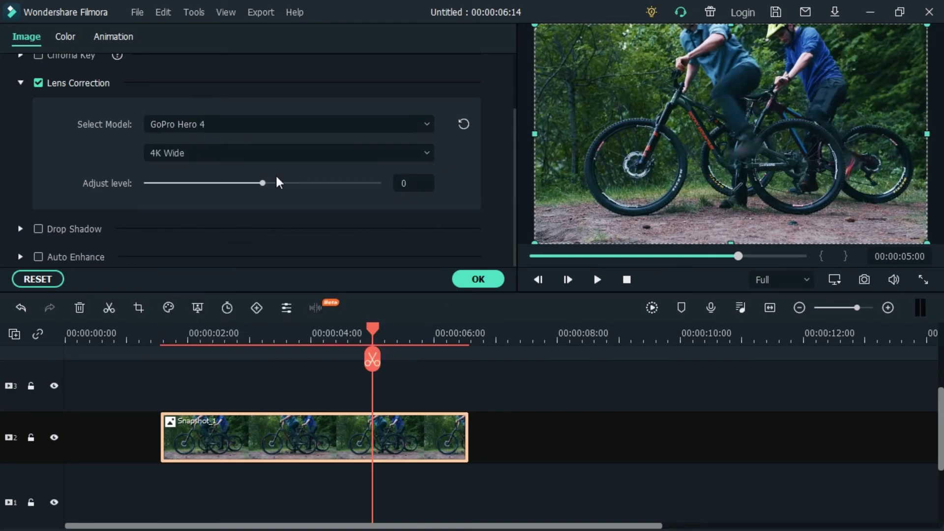
# Step: Try the 2.7k Wide and 2.7K Medium resolutions for the GoPro Hero 4 lens profile
pyautogui.click(298, 159)
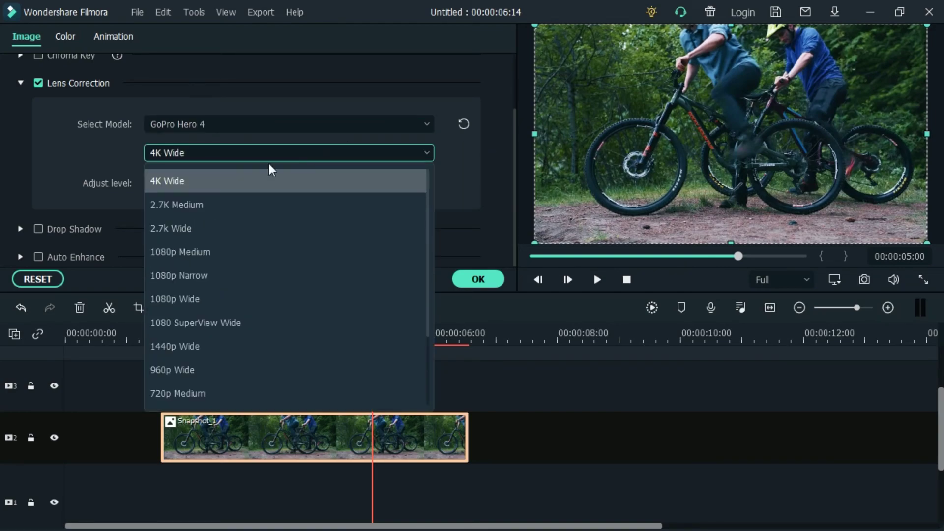
pyautogui.click(189, 234)
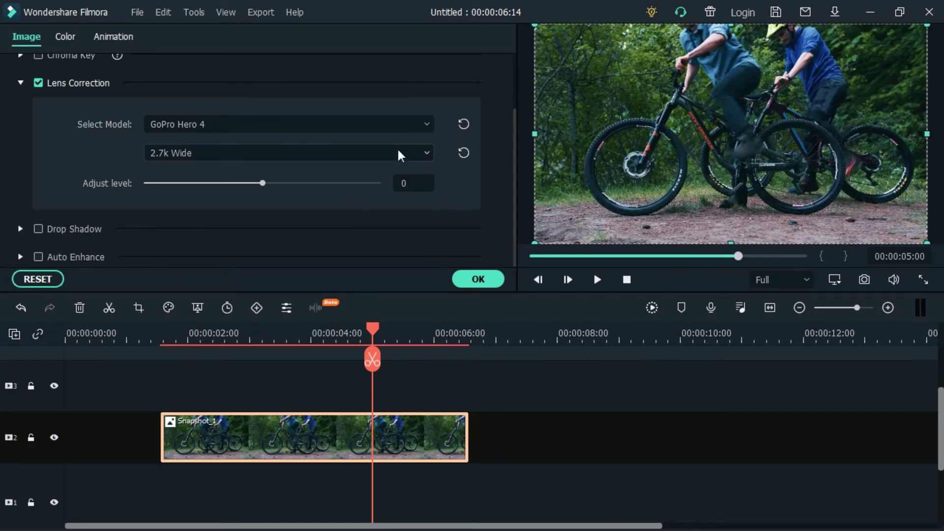
pyautogui.click(364, 153)
pyautogui.click(249, 205)
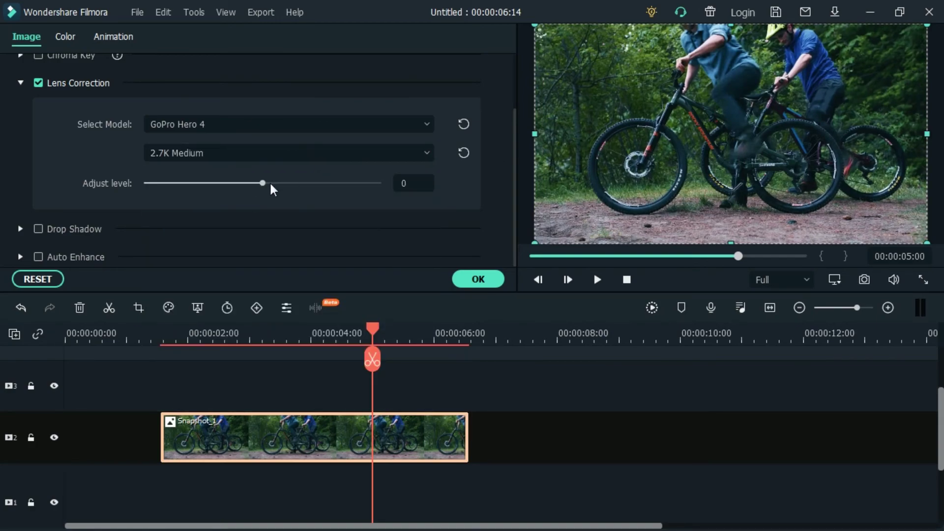
# Step: Try lens correction levels of 98, -100, 100 and 85, and reset the clip's image settings
pyautogui.moveTo(264, 183); pyautogui.dragTo(378, 196)
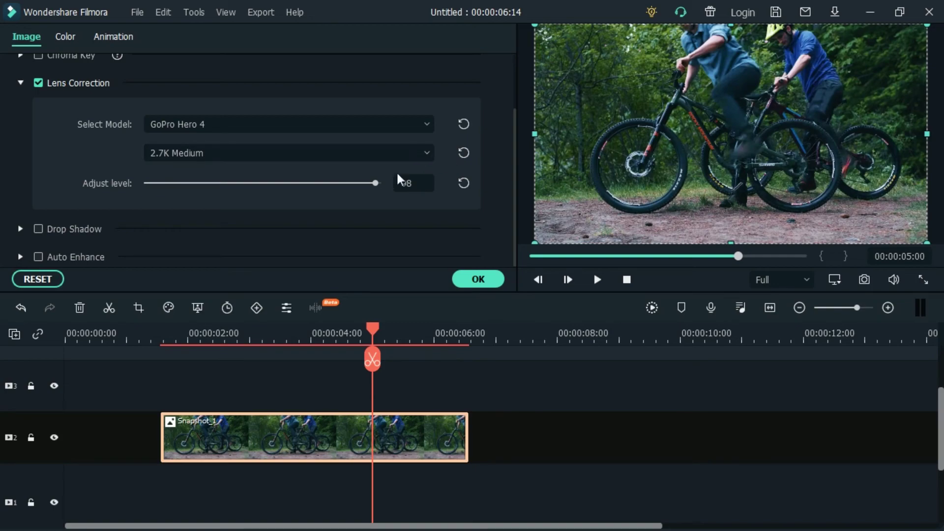
pyautogui.moveTo(374, 187); pyautogui.dragTo(77, 189)
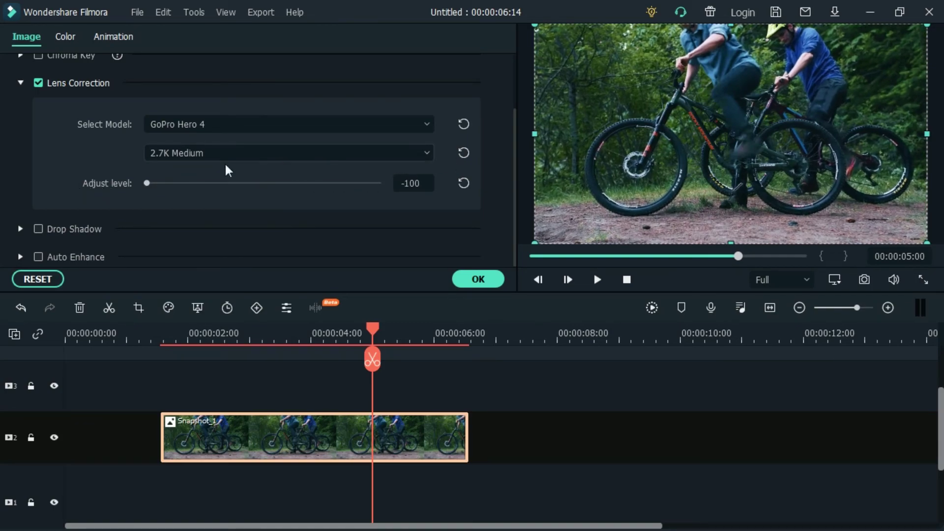
pyautogui.moveTo(148, 184); pyautogui.dragTo(421, 185)
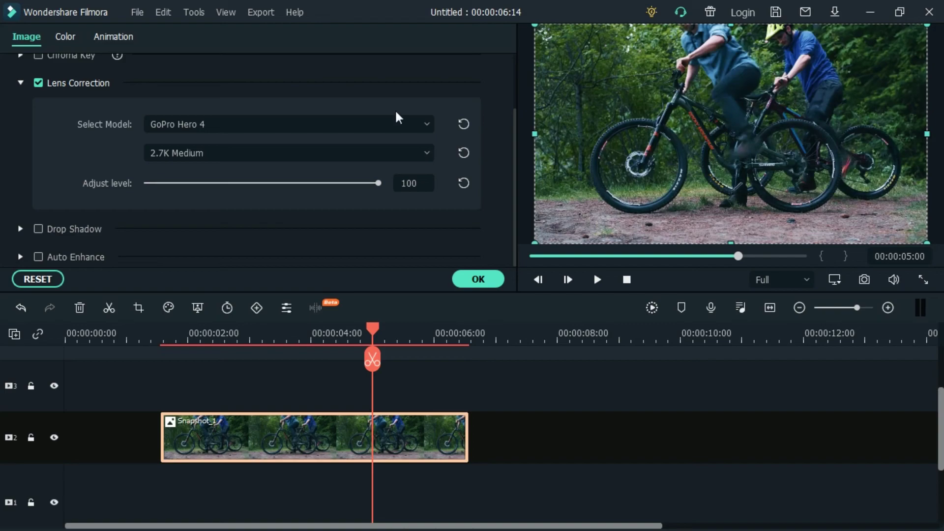
pyautogui.moveTo(381, 188); pyautogui.dragTo(364, 203)
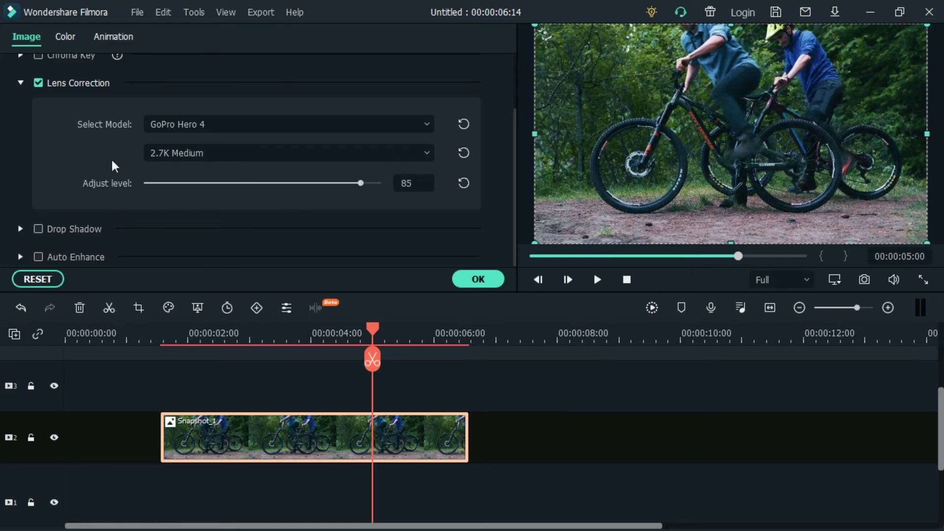
pyautogui.click(35, 279)
pyautogui.click(22, 83)
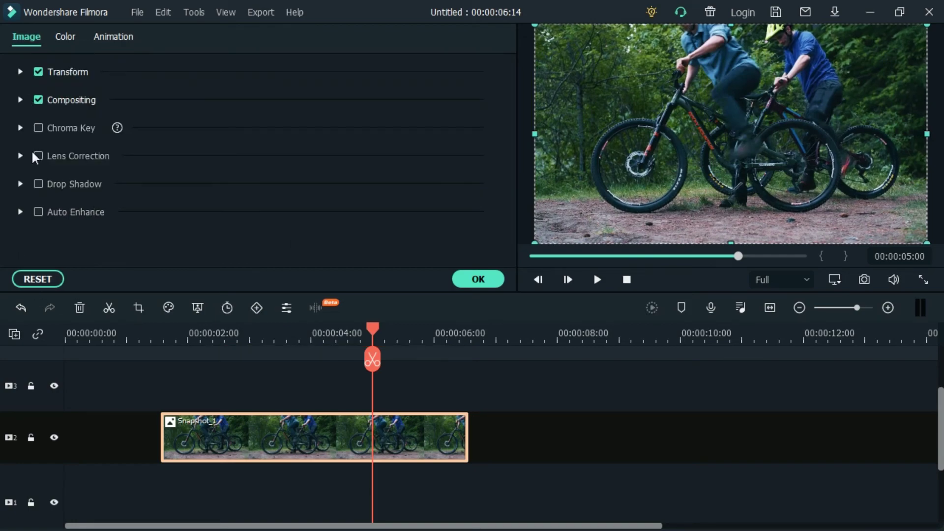
# Step: Try a Drop Shadow on the Snapshot_1 clip with distance 27, blur 16 and opacity 92, and turn it off
pyautogui.click(21, 184)
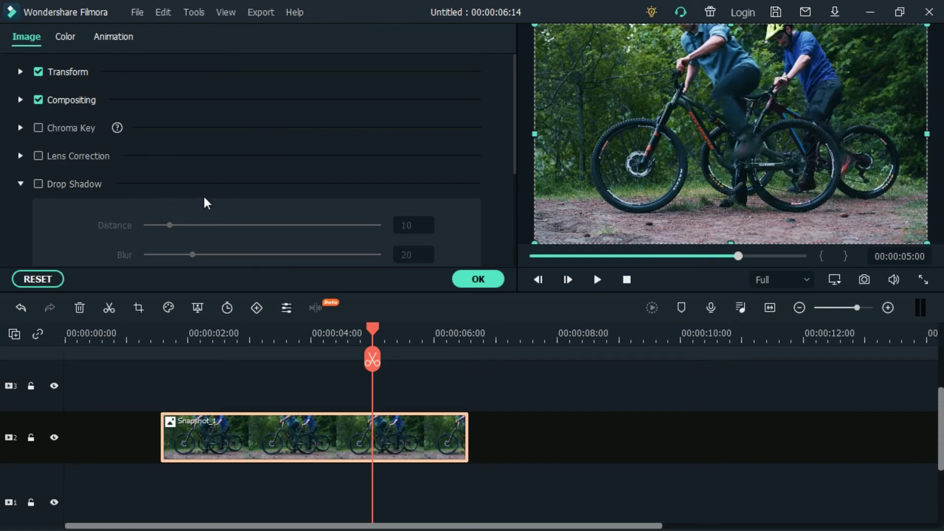
pyautogui.click(38, 184)
pyautogui.scroll(-2, 268, 186)
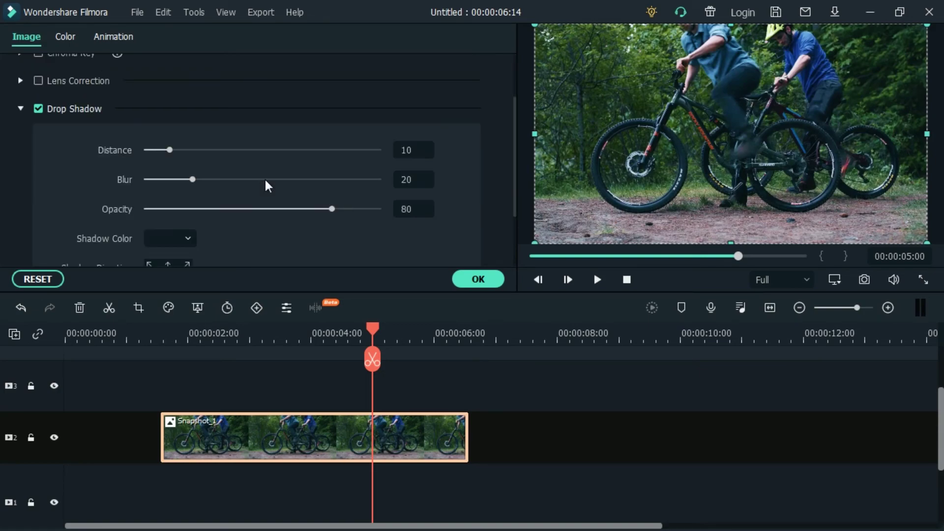
pyautogui.moveTo(192, 180); pyautogui.dragTo(210, 151)
pyautogui.moveTo(331, 210); pyautogui.dragTo(361, 216)
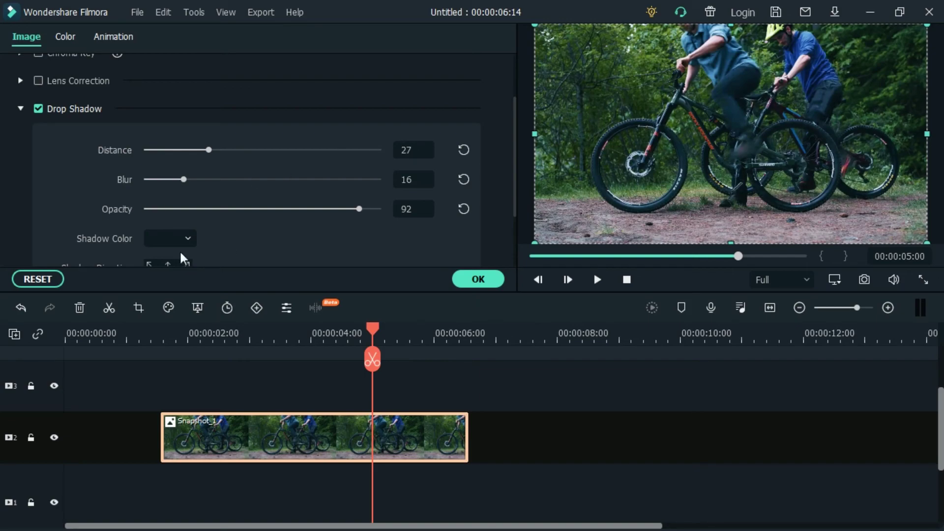
pyautogui.scroll(-2, 13, 190)
pyautogui.scroll(4, 21, 145)
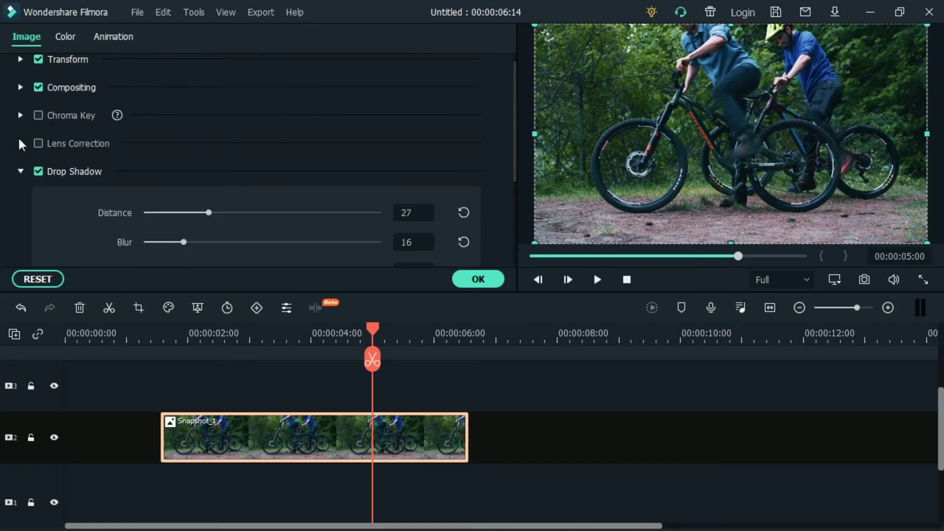
pyautogui.click(20, 184)
pyautogui.click(38, 184)
# Step: Try Auto Enhance on the Snapshot_1 clip with its amount lowered to 0, and turn it off
pyautogui.click(38, 212)
pyautogui.click(38, 212)
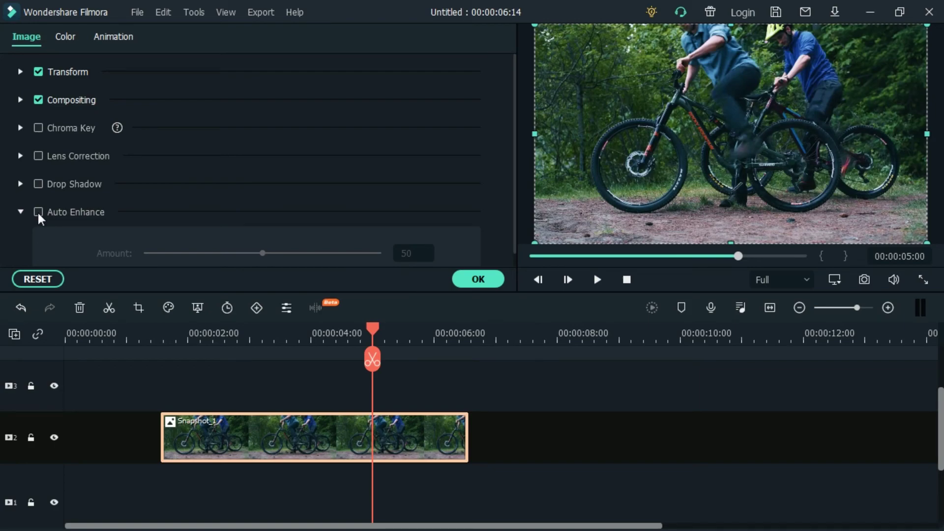
pyautogui.click(38, 214)
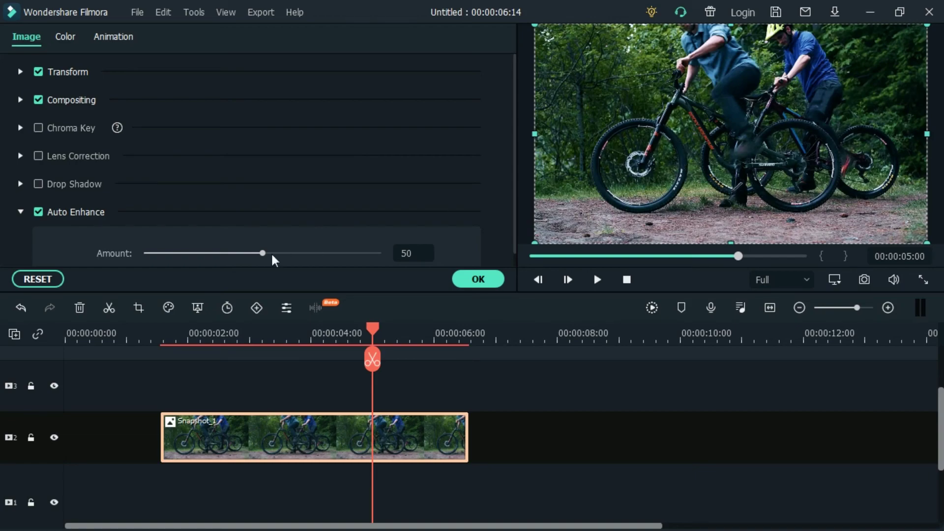
pyautogui.scroll(-1, 215, 232)
pyautogui.moveTo(263, 240); pyautogui.dragTo(101, 251)
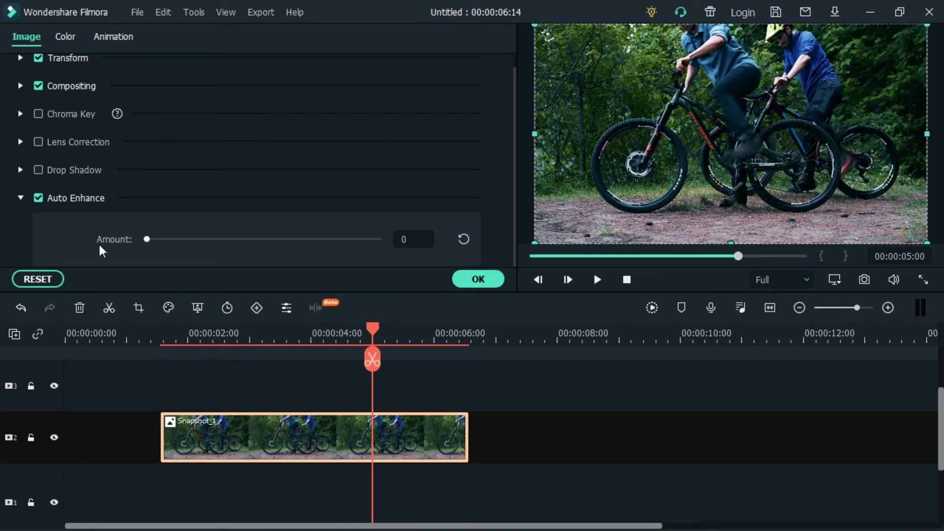
pyautogui.click(37, 198)
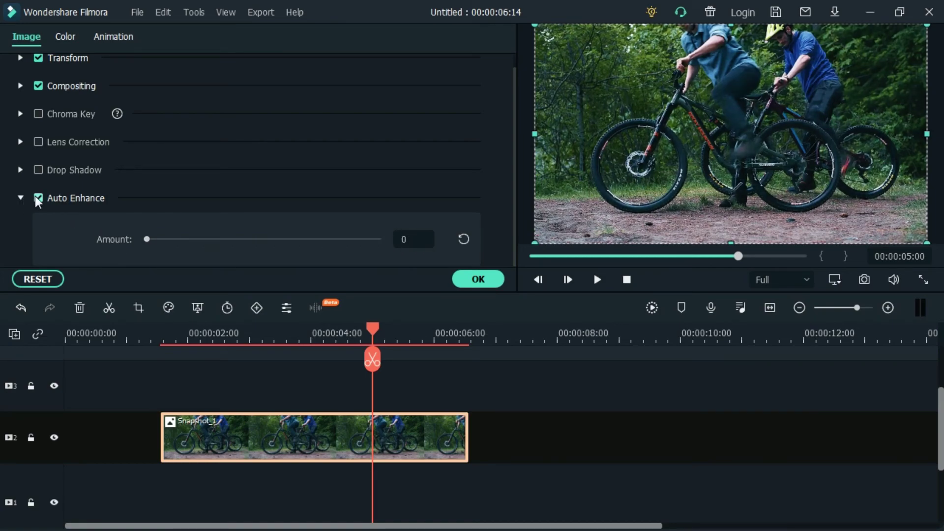
pyautogui.click(22, 199)
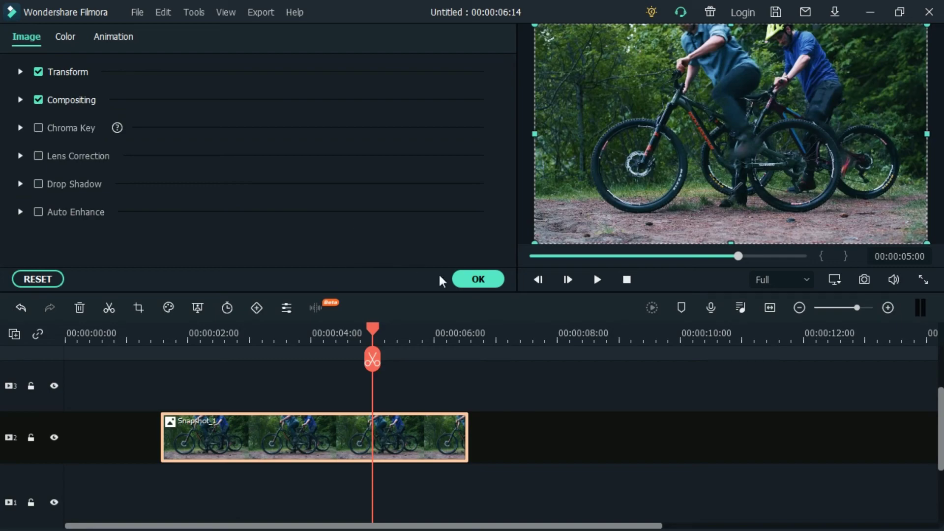
# Step: Confirm the image settings and move both the Snapshot_1 clip and the playhead to the start of the timeline
pyautogui.click(468, 282)
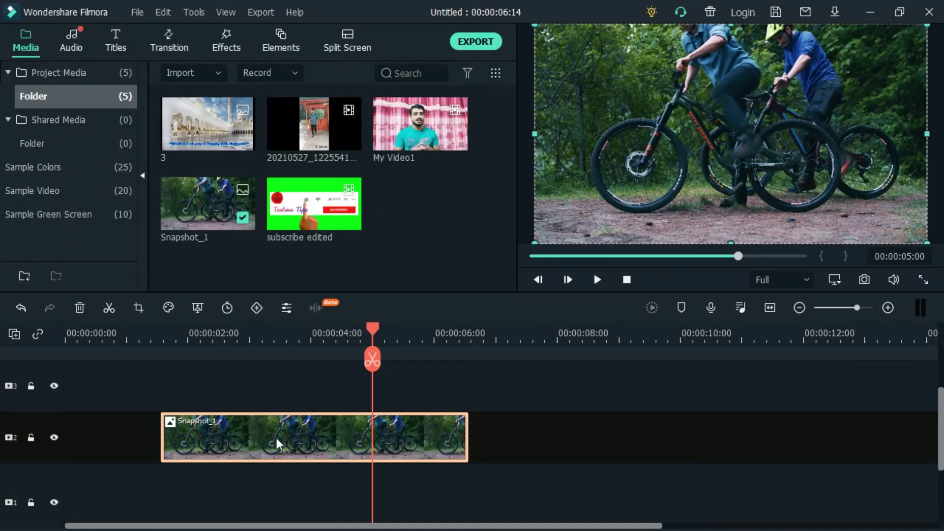
pyautogui.moveTo(284, 438); pyautogui.dragTo(168, 439)
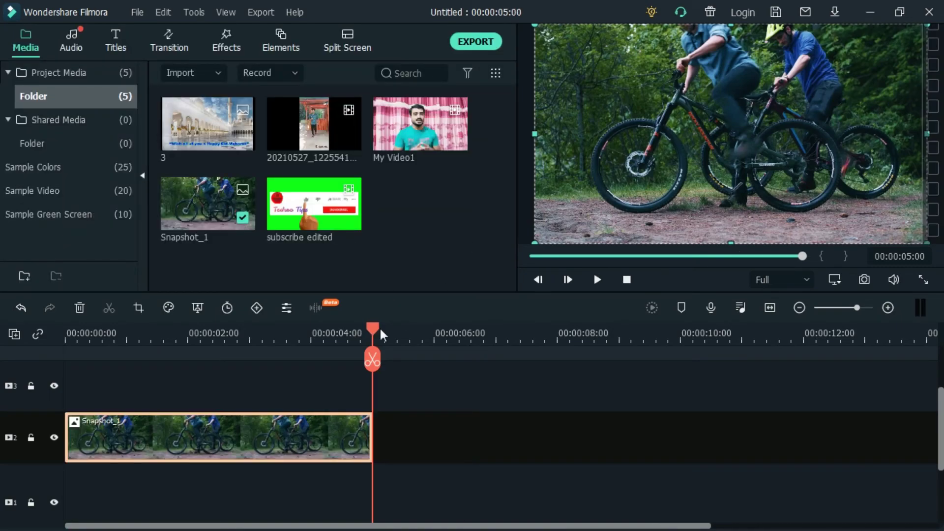
pyautogui.press('Home')
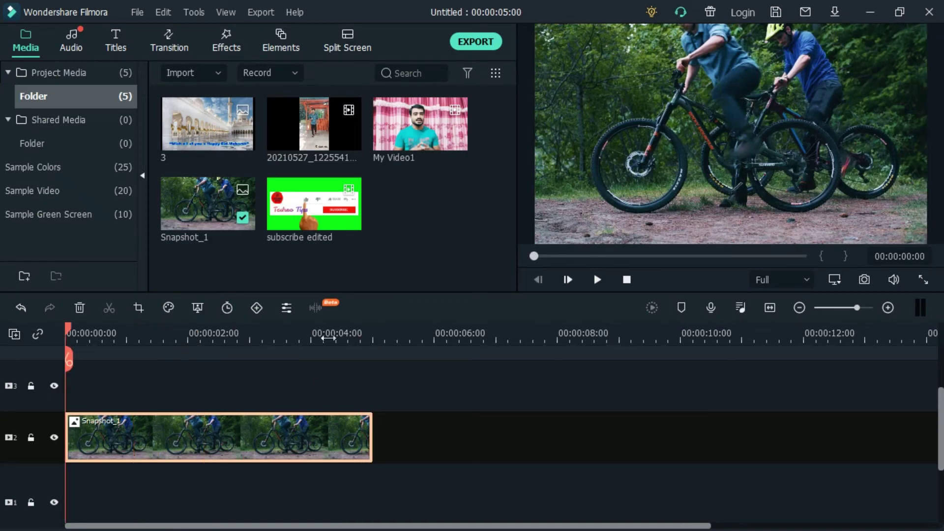
# Step: Open the video export settings and show the file formats for saving on the computer
pyautogui.click(261, 11)
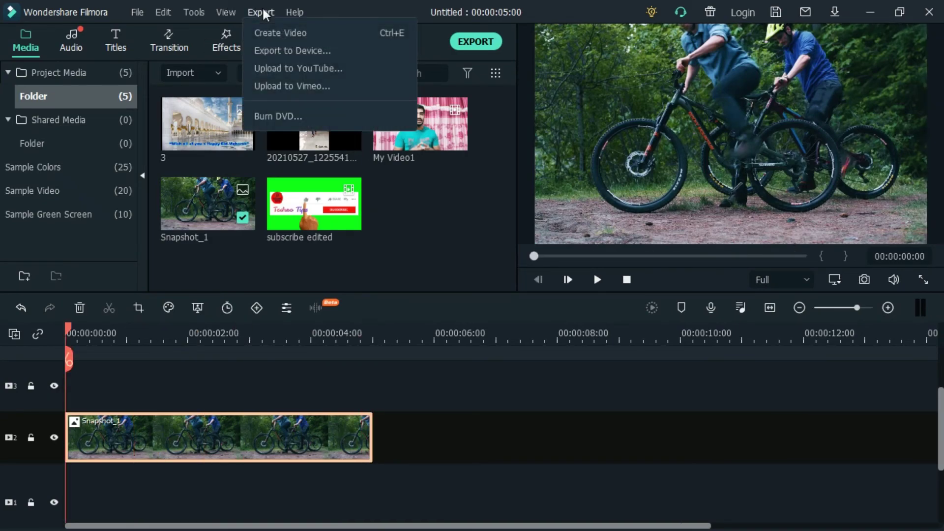
pyautogui.click(408, 238)
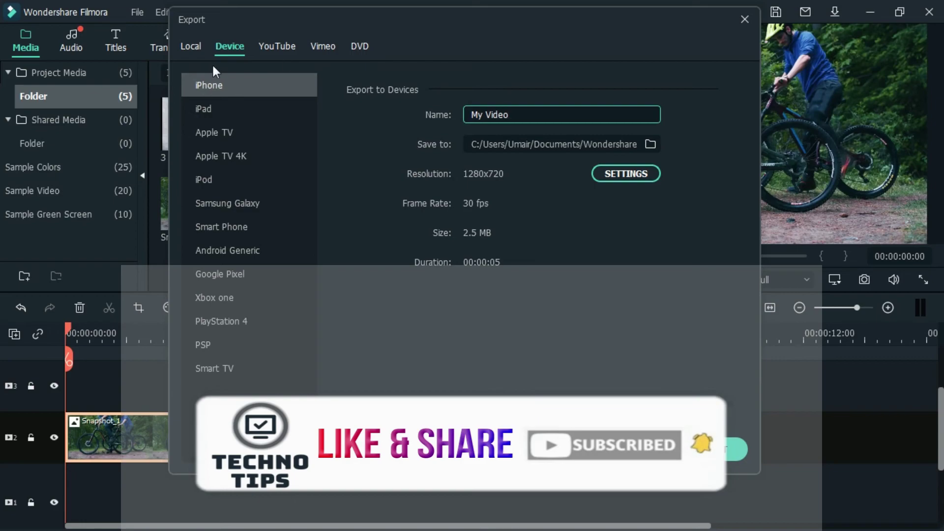
pyautogui.click(189, 46)
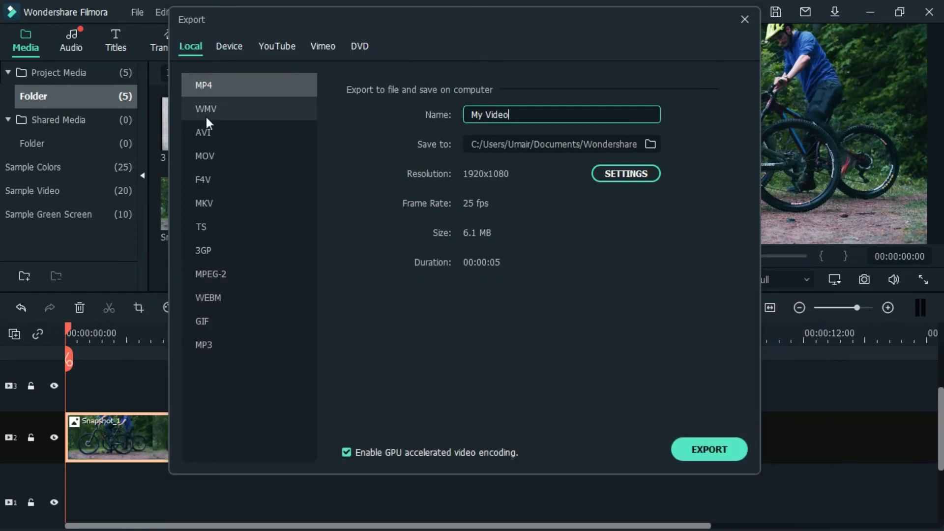
# Step: Examine the export options for devices, local files, YouTube, Vimeo and DVD
pyautogui.click(231, 43)
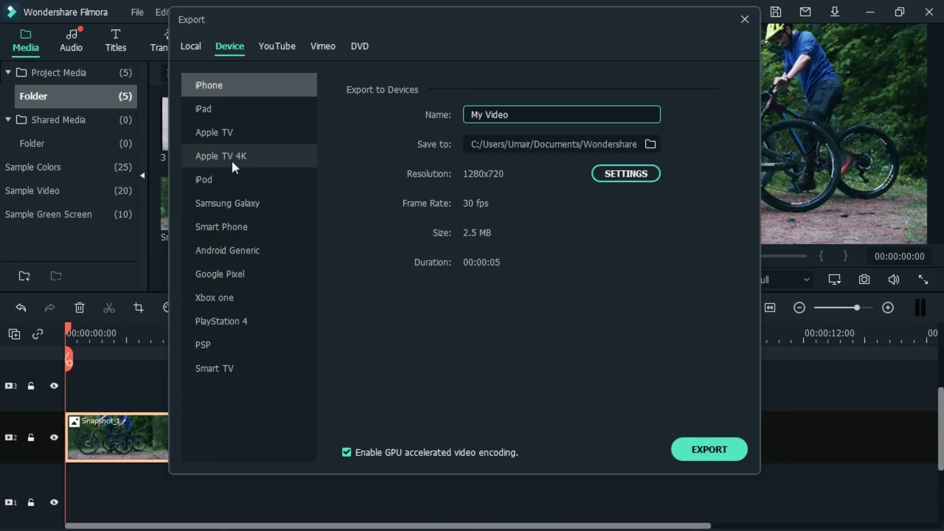
pyautogui.click(193, 46)
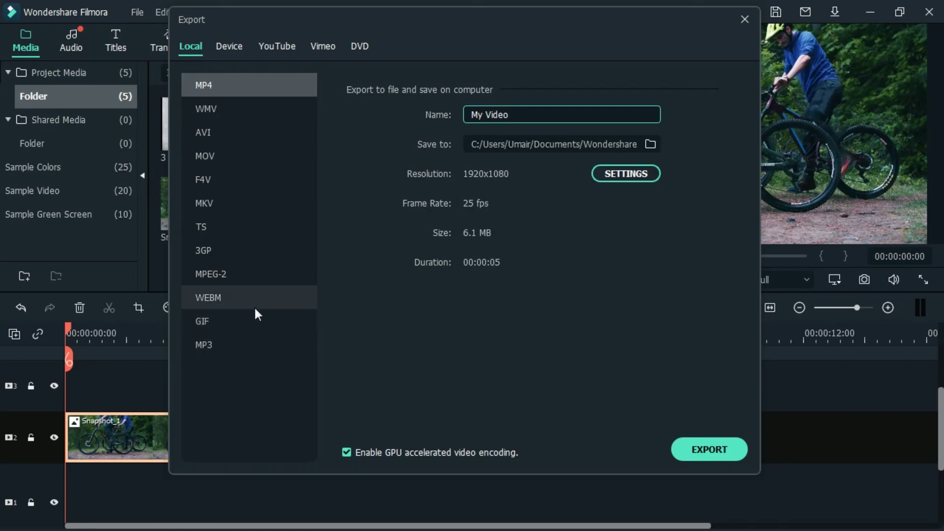
pyautogui.click(268, 50)
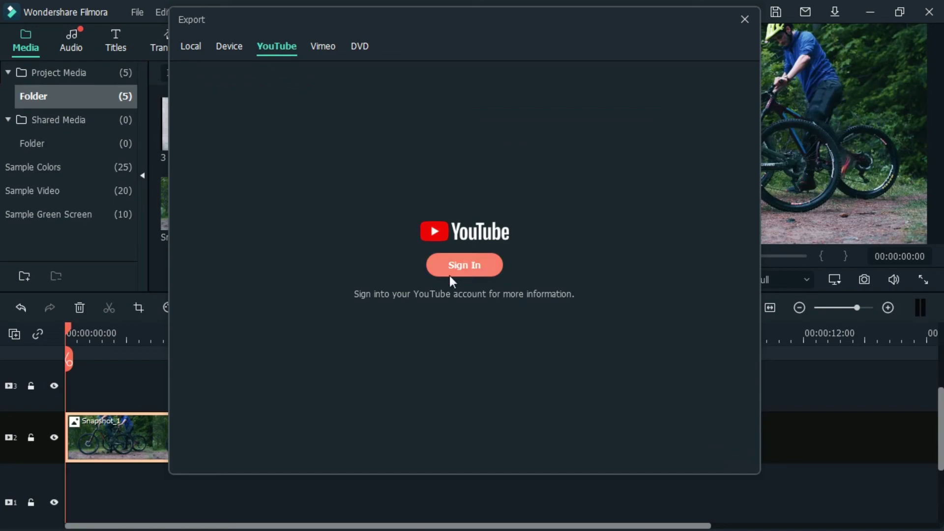
pyautogui.click(319, 49)
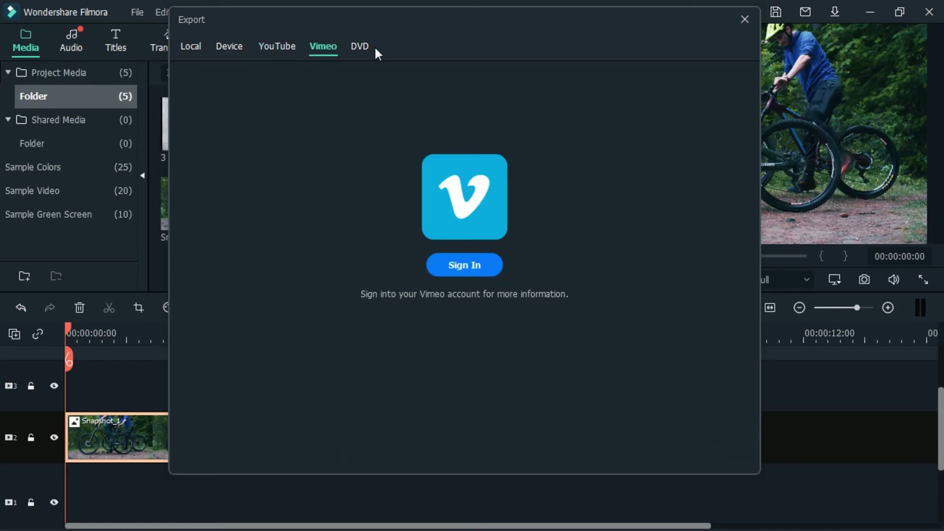
pyautogui.click(362, 45)
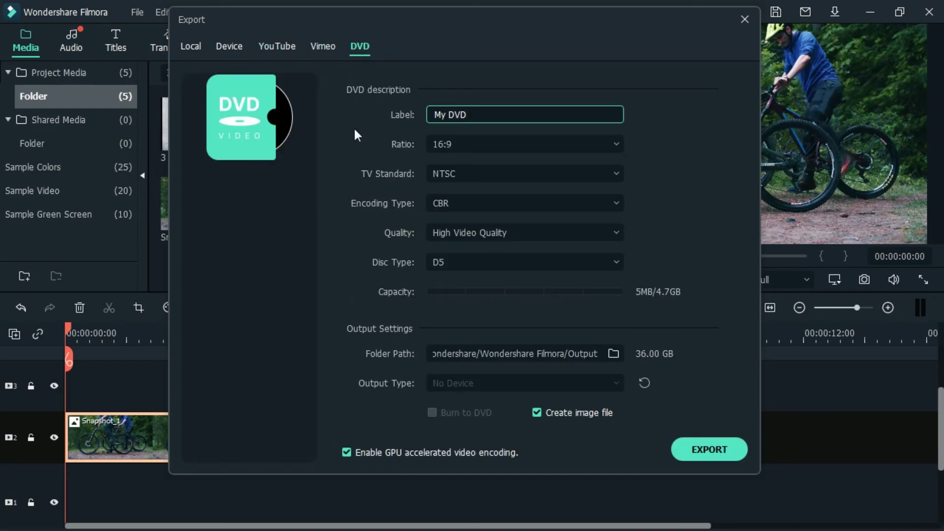
pyautogui.moveTo(468, 116); pyautogui.dragTo(387, 116)
# Step: Return to the local MP4 export and name the output file "Sample video"
pyautogui.click(193, 48)
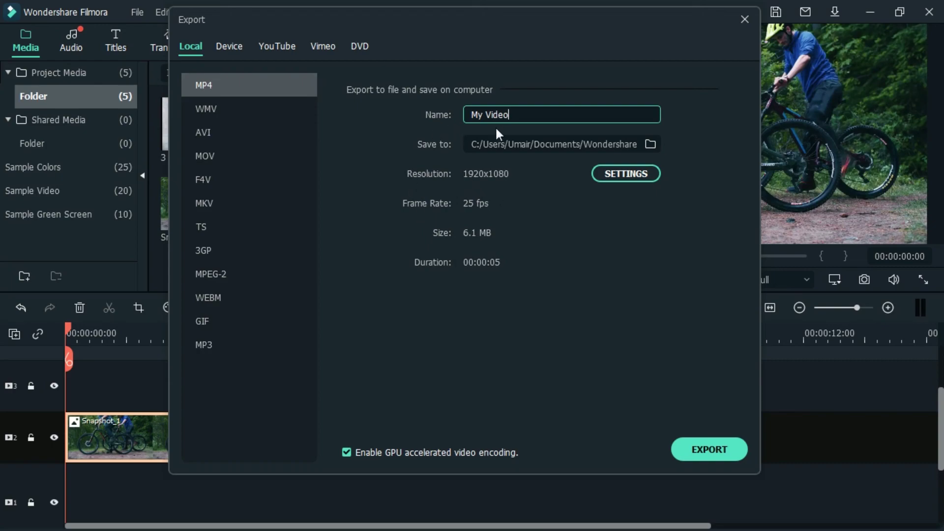
pyautogui.moveTo(511, 117); pyautogui.dragTo(447, 125)
pyautogui.write('Sample video')
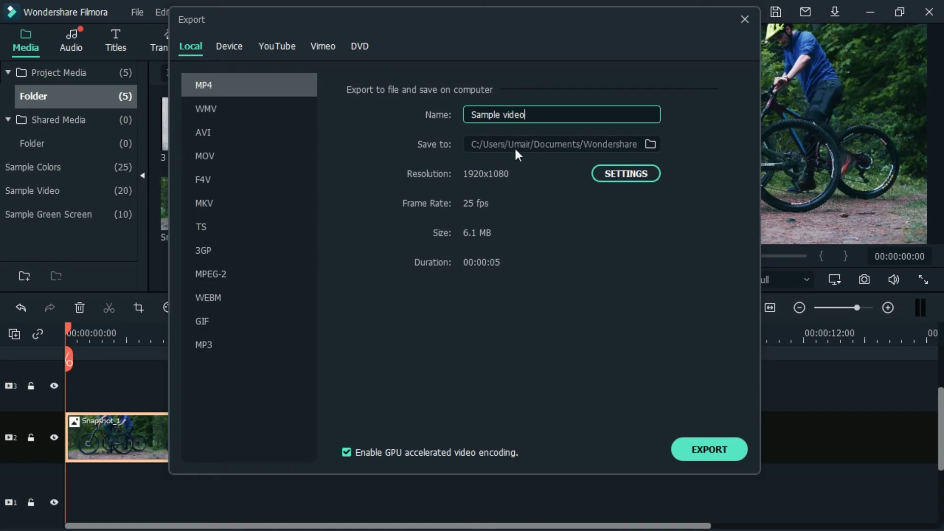
# Step: Browse the Desktop and Music folders as possible save locations for the export and leave the chooser without selecting one
pyautogui.click(648, 143)
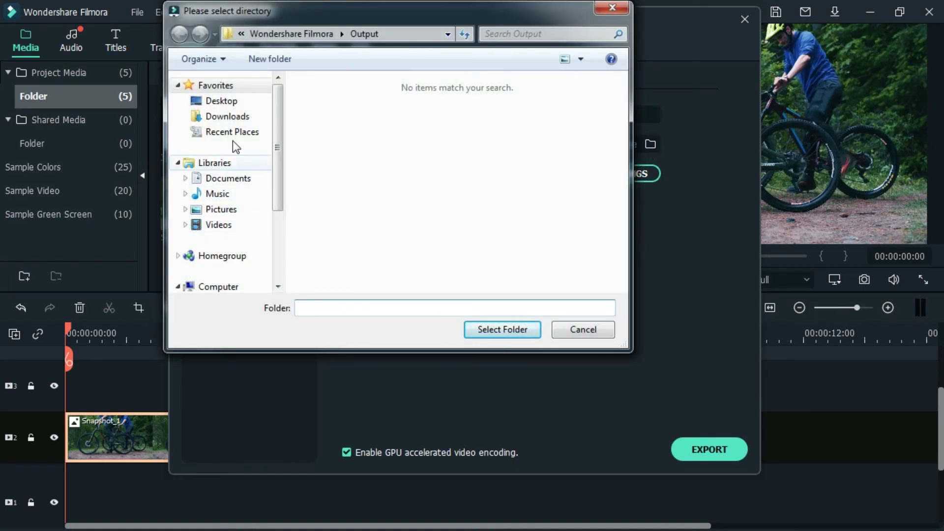
pyautogui.click(222, 101)
pyautogui.click(219, 194)
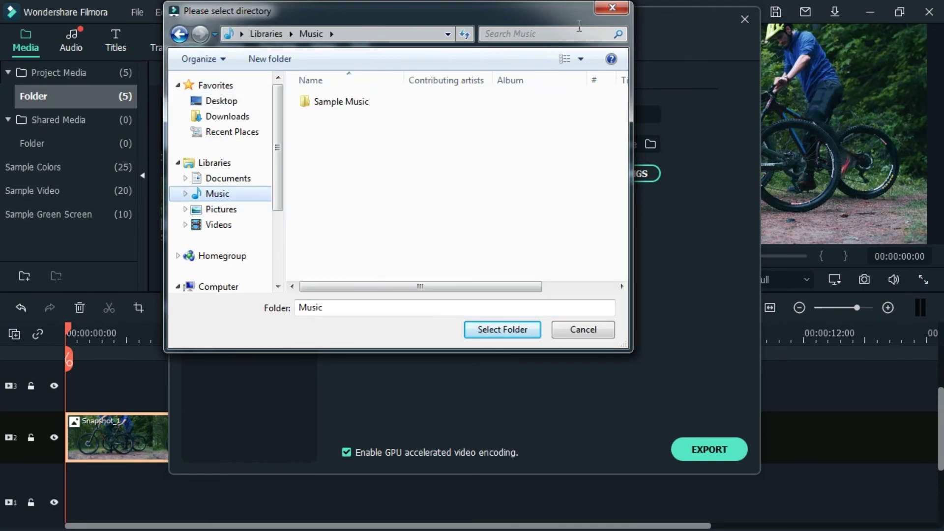
pyautogui.click(612, 8)
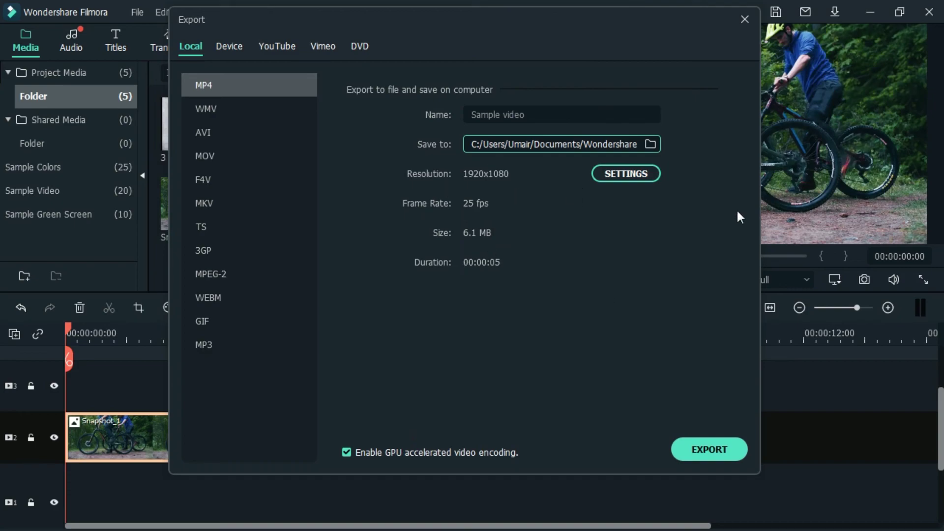
# Step: Open the MP4 export settings and choose the H.264 video encoder with a 1920x1080 resolution
pyautogui.click(617, 174)
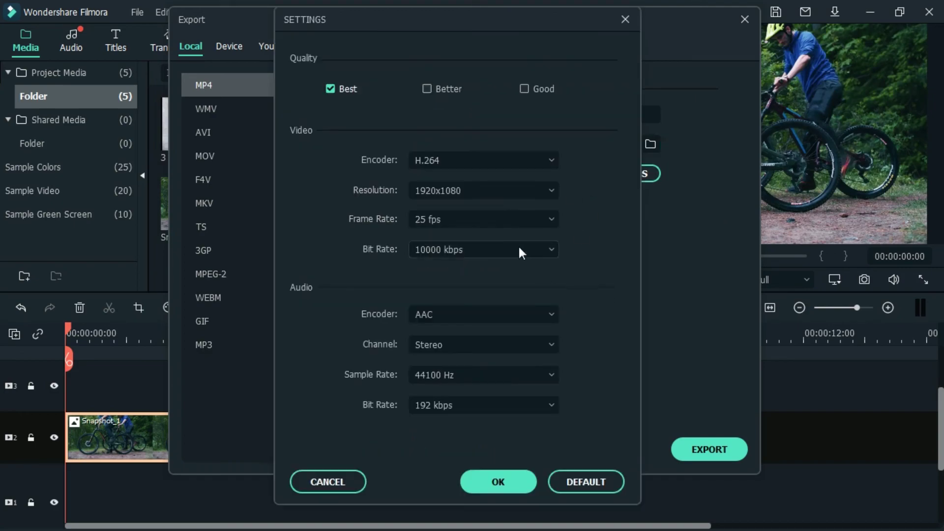
pyautogui.click(535, 160)
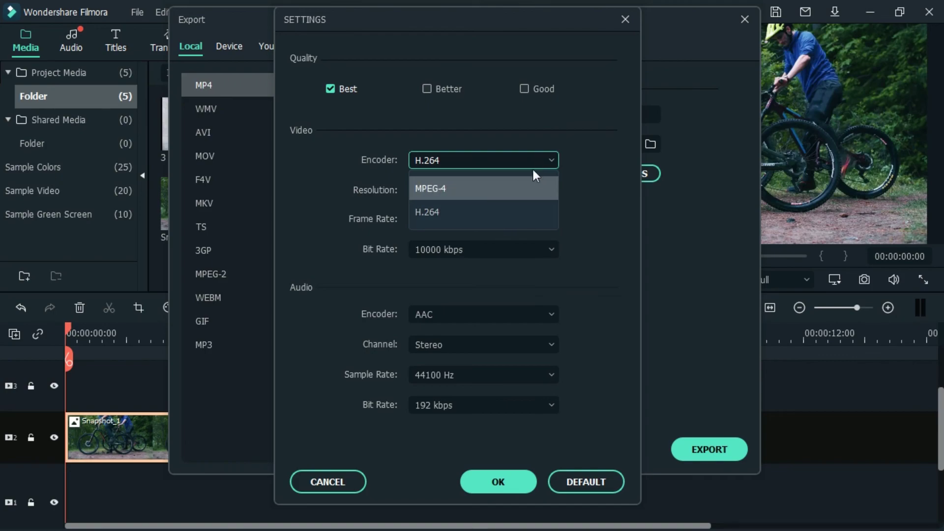
pyautogui.click(438, 211)
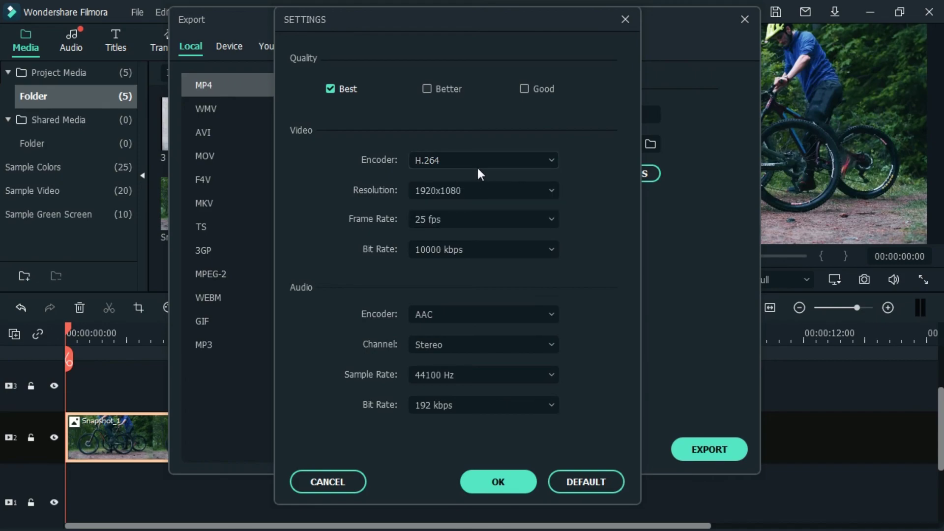
pyautogui.click(529, 188)
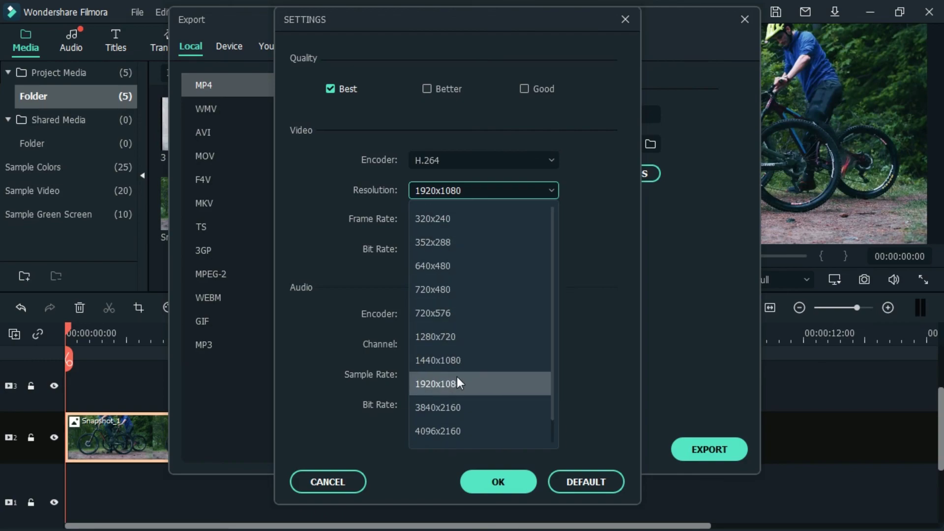
pyautogui.click(430, 389)
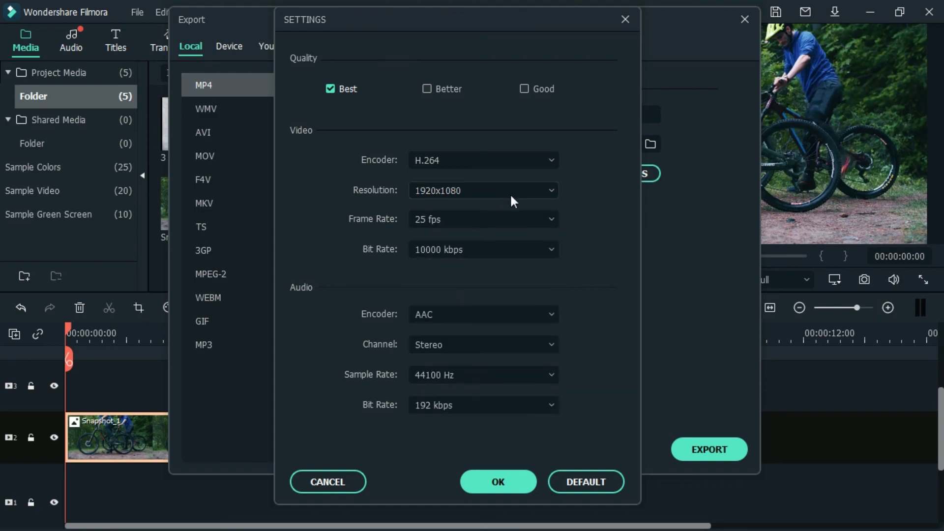
# Step: Try a frame rate of 60 fps for the export and settle on 30 fps
pyautogui.click(540, 219)
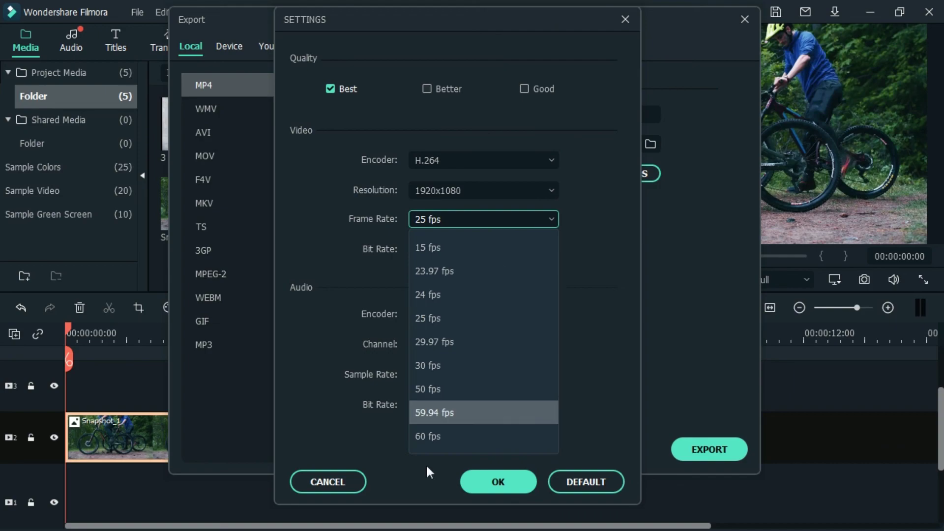
pyautogui.click(439, 442)
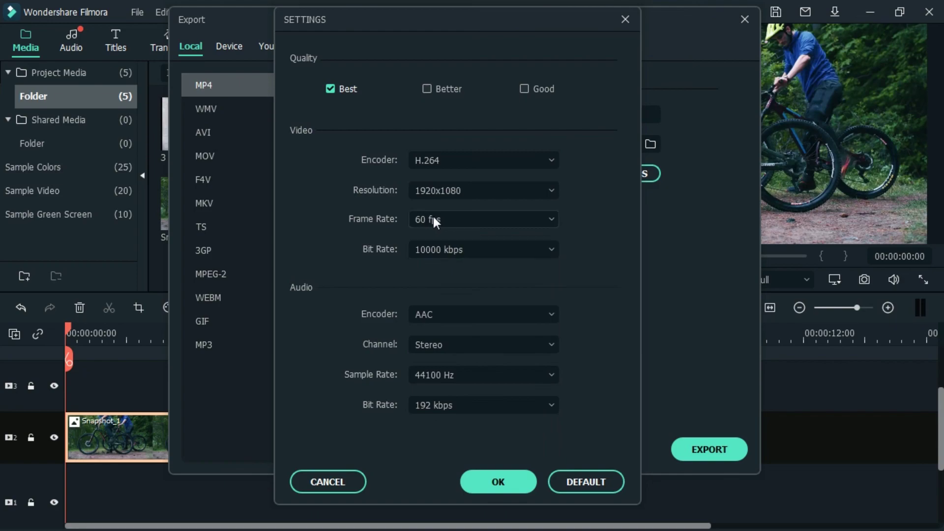
pyautogui.click(530, 222)
pyautogui.click(468, 371)
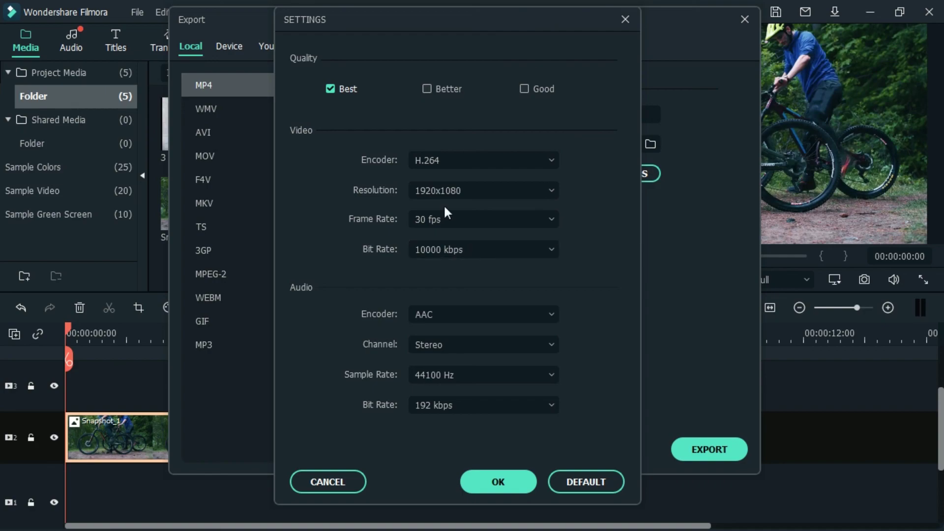
# Step: Try the Better and Good quality presets, look through the video bit rate choices and return the quality to Best
pyautogui.click(427, 89)
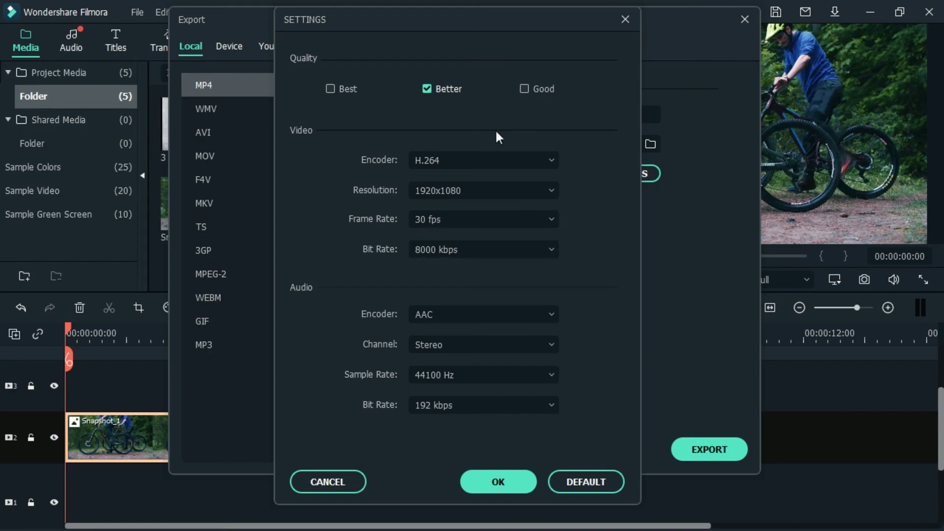
pyautogui.click(523, 89)
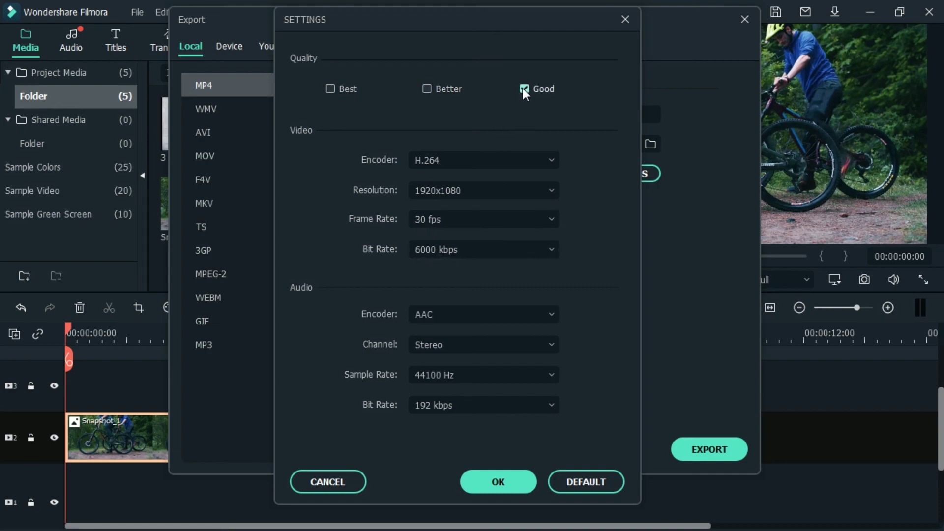
pyautogui.click(543, 247)
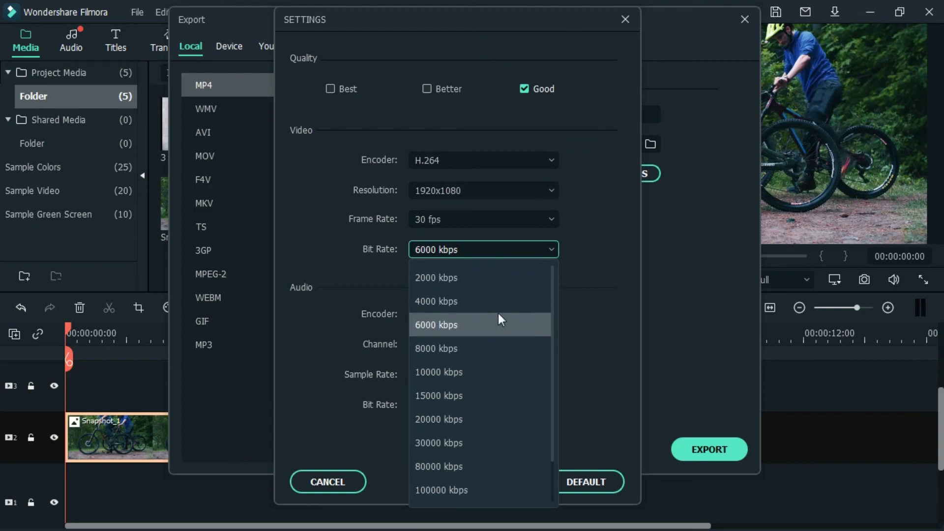
pyautogui.click(323, 252)
pyautogui.click(330, 89)
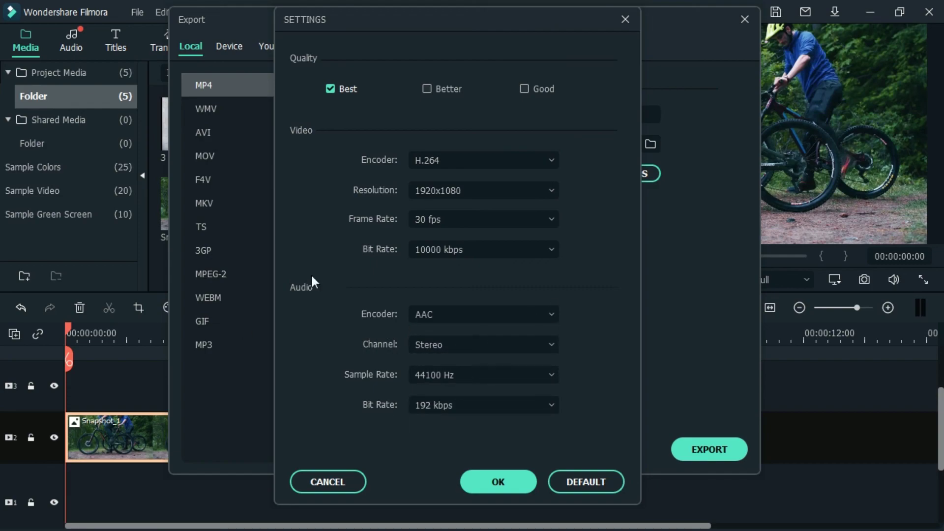
# Step: Look through the audio bit rate choices, leave them without a change and confirm the export settings
pyautogui.click(541, 405)
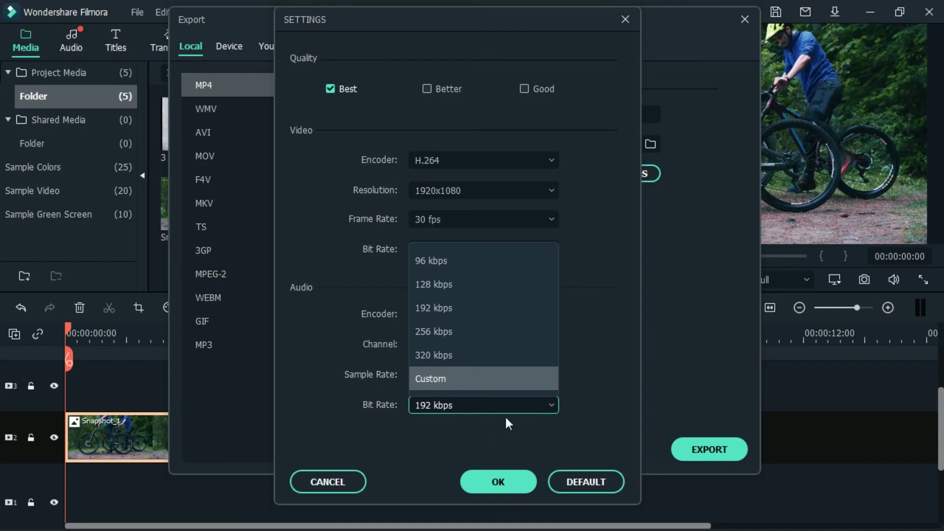
pyautogui.click(520, 411)
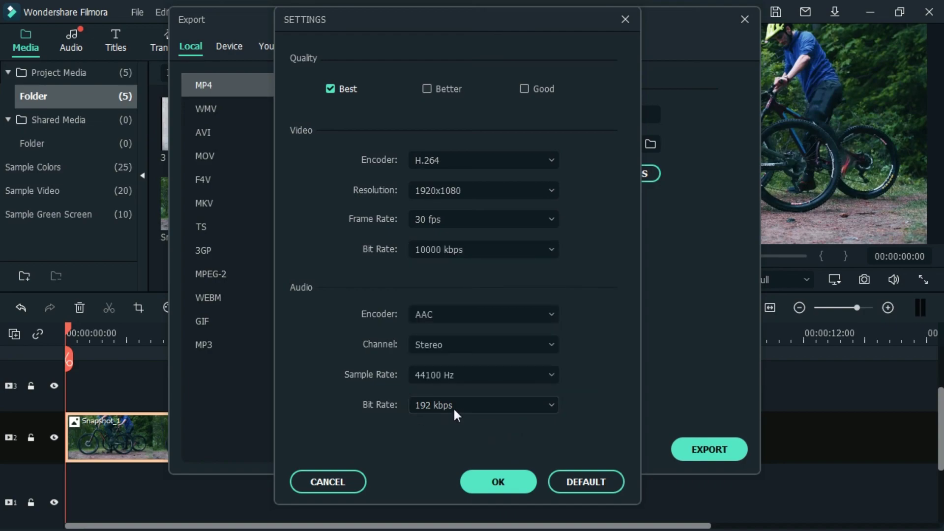
pyautogui.click(501, 484)
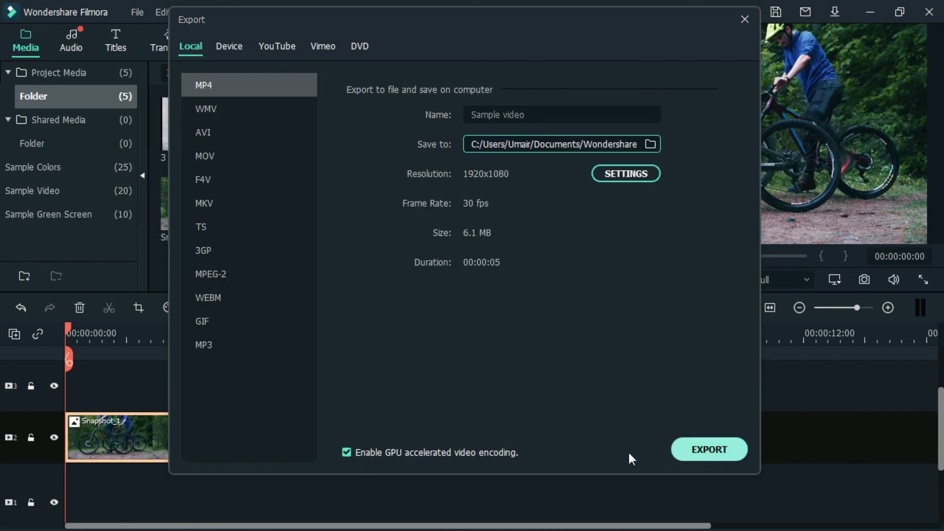
# Step: Play the exported Sample video.mp4 in VLC media player, replay it from the beginning and close the player
pyautogui.press('Escape')
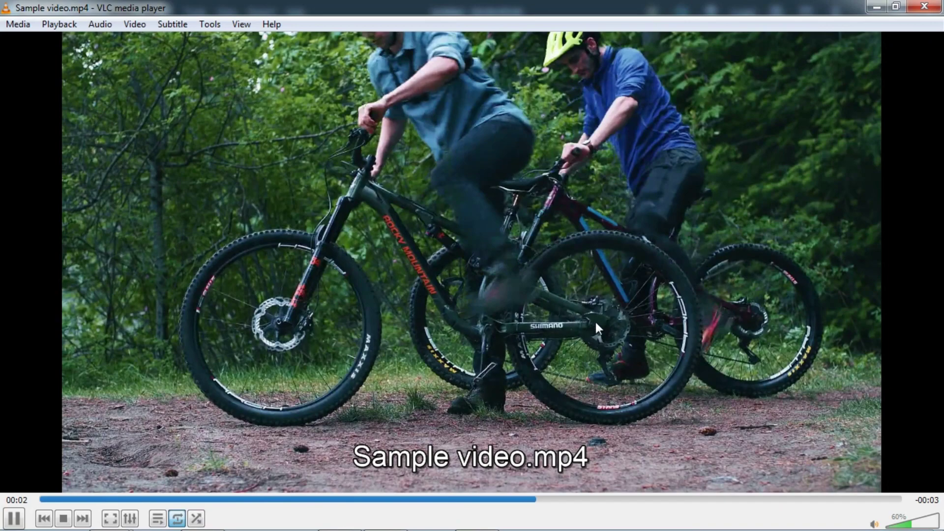
pyautogui.press('space')
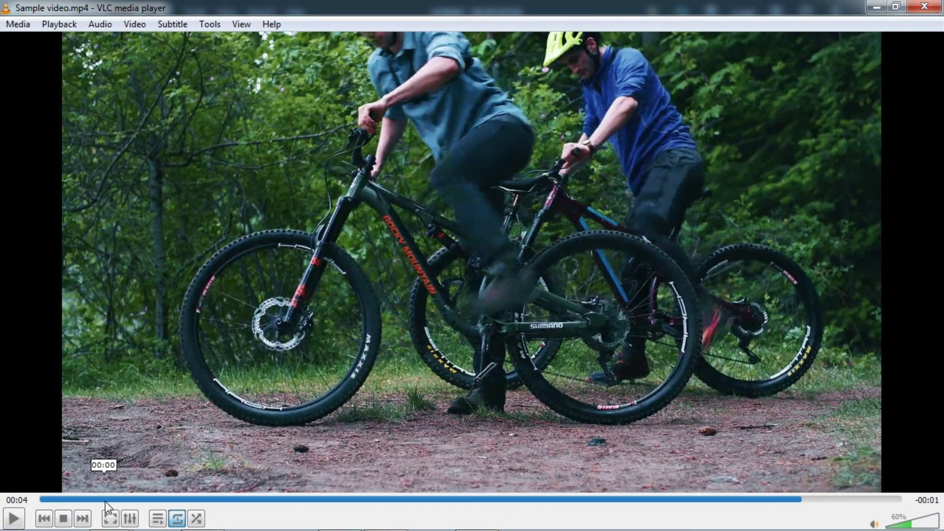
pyautogui.moveTo(104, 500); pyautogui.dragTo(41, 500)
pyautogui.press('space')
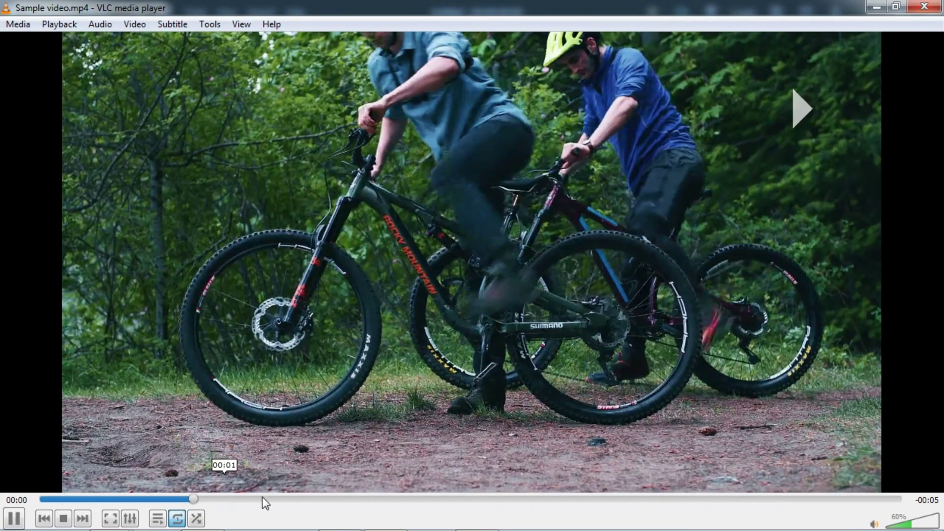
pyautogui.press('space')
pyautogui.click(924, 6)
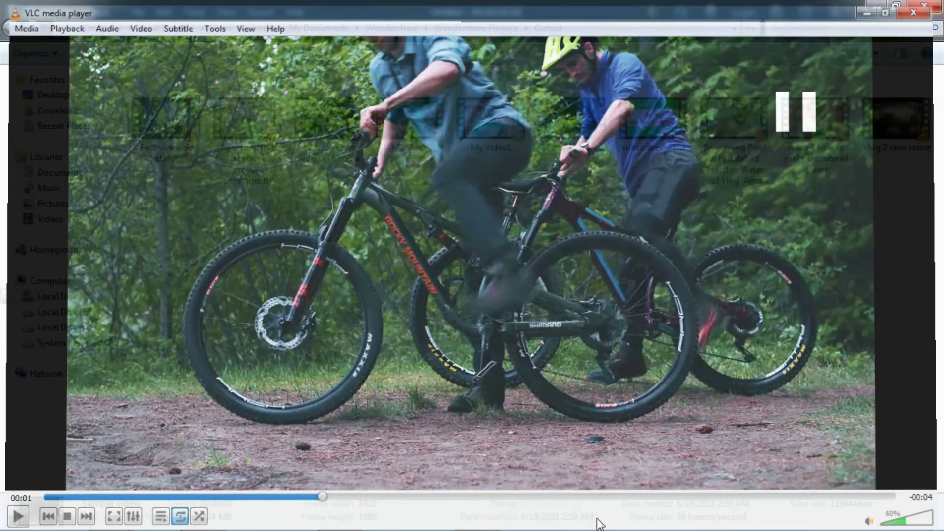
# Step: Return to Filmora, preview the Snapshot_1 clip on the timeline and delete it
pyautogui.click(339, 515)
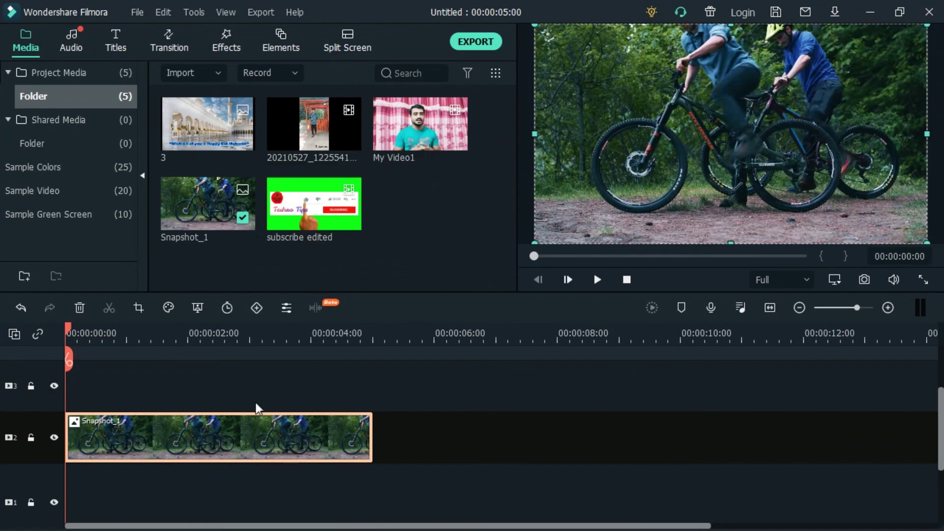
pyautogui.press('space')
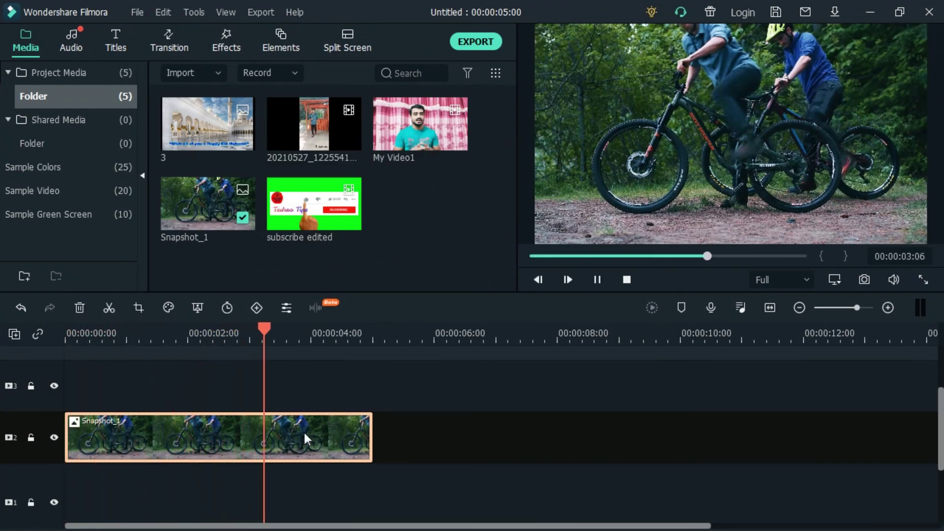
pyautogui.press('space')
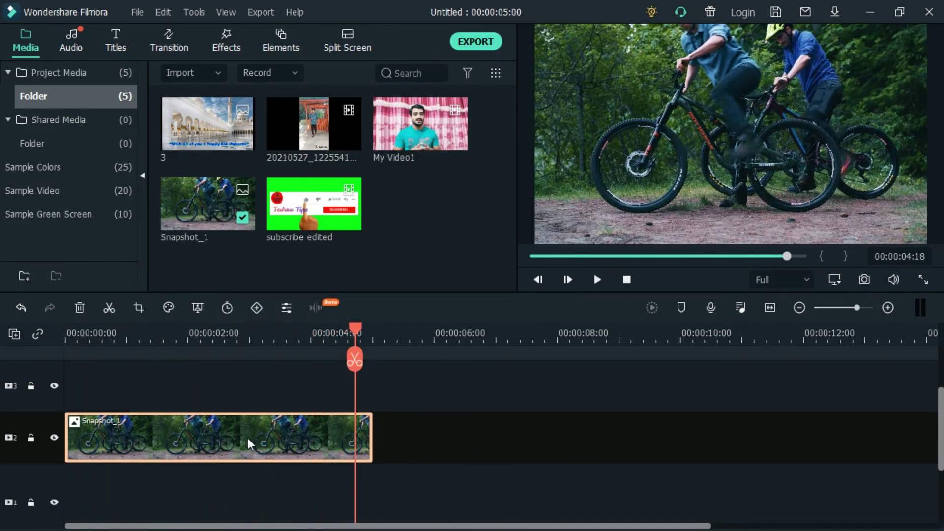
pyautogui.press('Delete')
# Step: Add the Travel 01 sample video to the timeline and preview it from the start
pyautogui.click(45, 188)
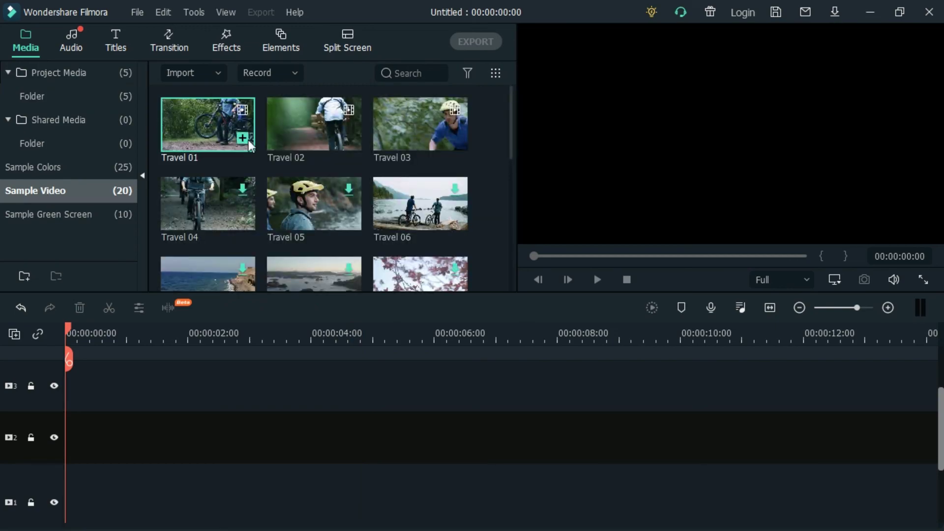
pyautogui.click(243, 138)
pyautogui.moveTo(135, 339); pyautogui.dragTo(54, 330)
pyautogui.press('space')
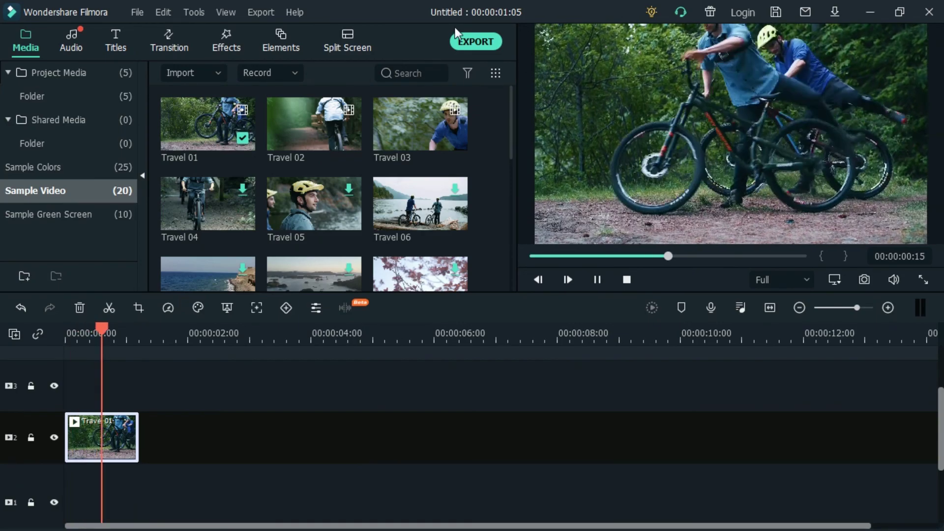
pyautogui.press('space')
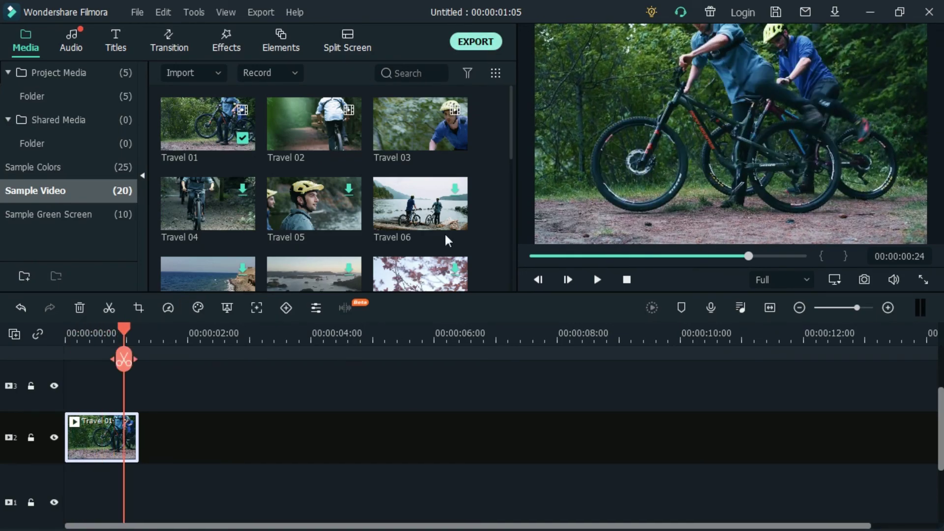
# Step: Export the Travel 01 clip as a local MP4 named "sample 2" and check the exported file in VLC media player
pyautogui.click(475, 42)
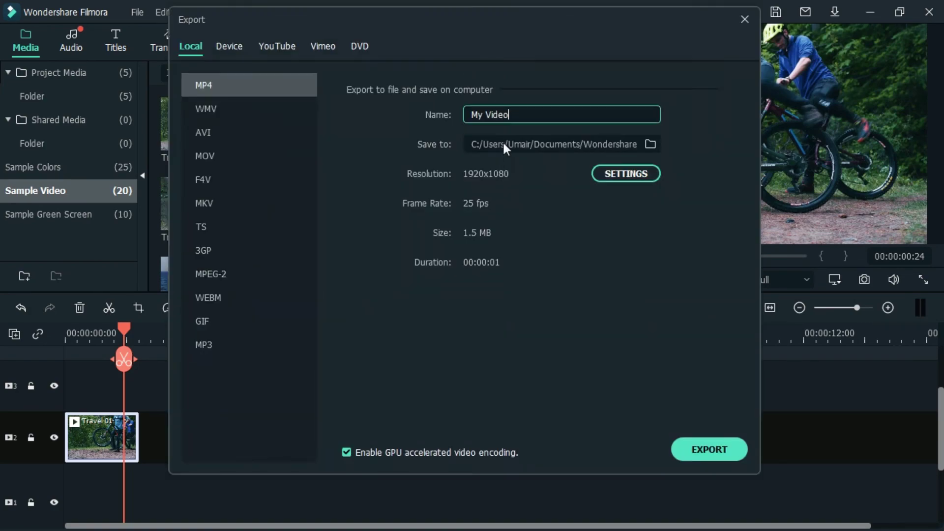
pyautogui.moveTo(532, 117); pyautogui.dragTo(333, 118)
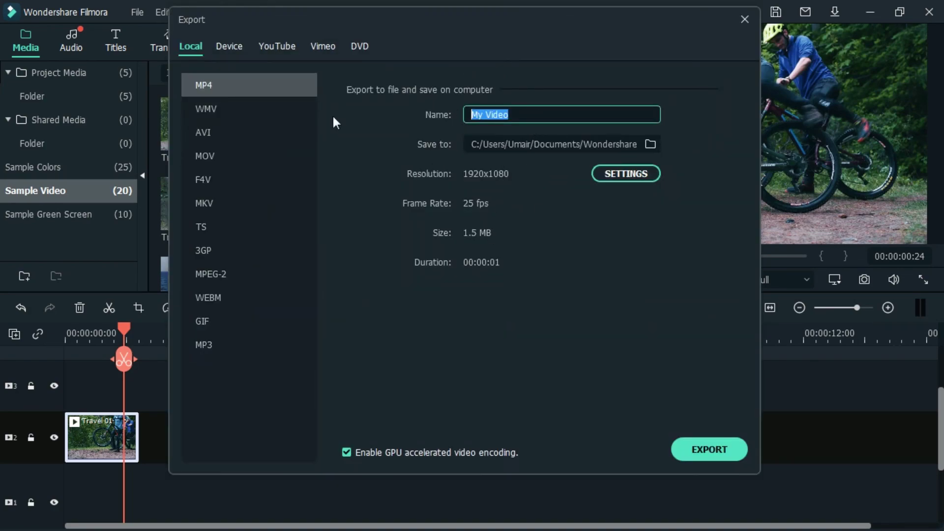
pyautogui.write('sample 2')
pyautogui.click(710, 438)
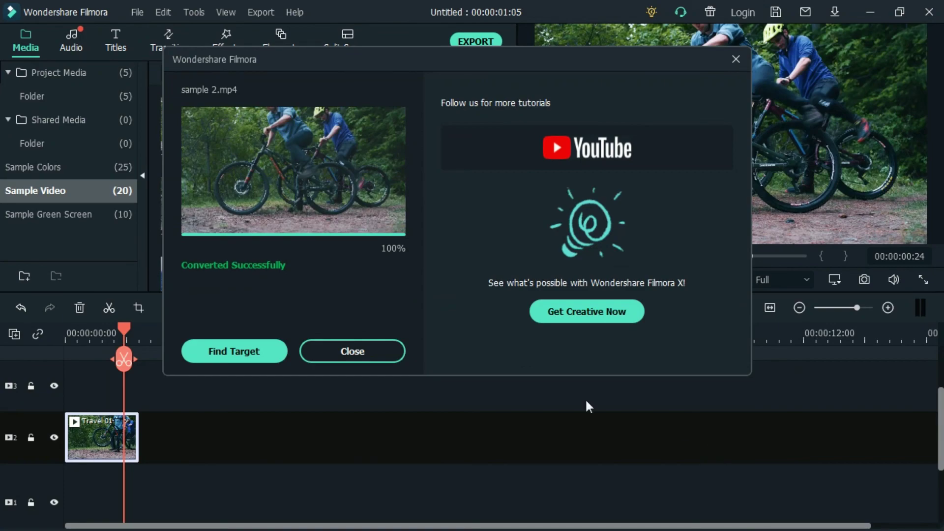
pyautogui.click(243, 353)
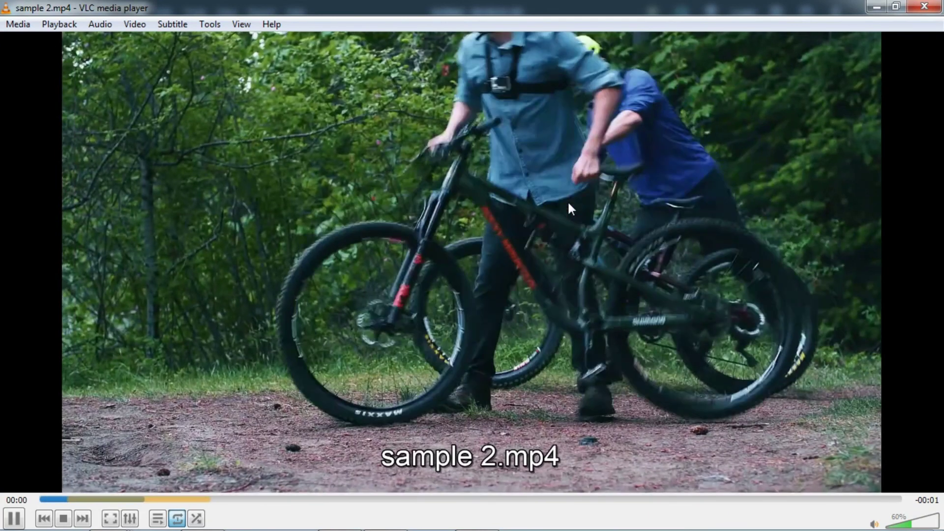
pyautogui.hotkey('ctrl', 'q')
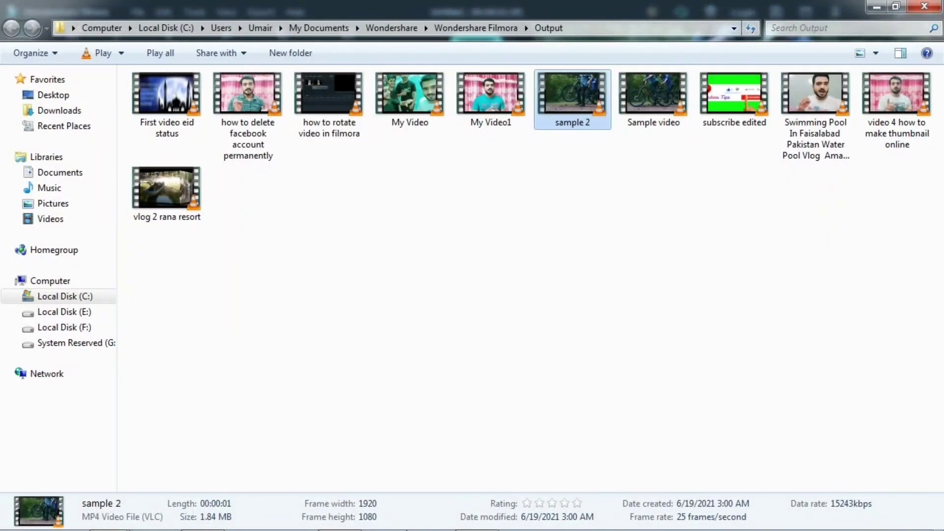